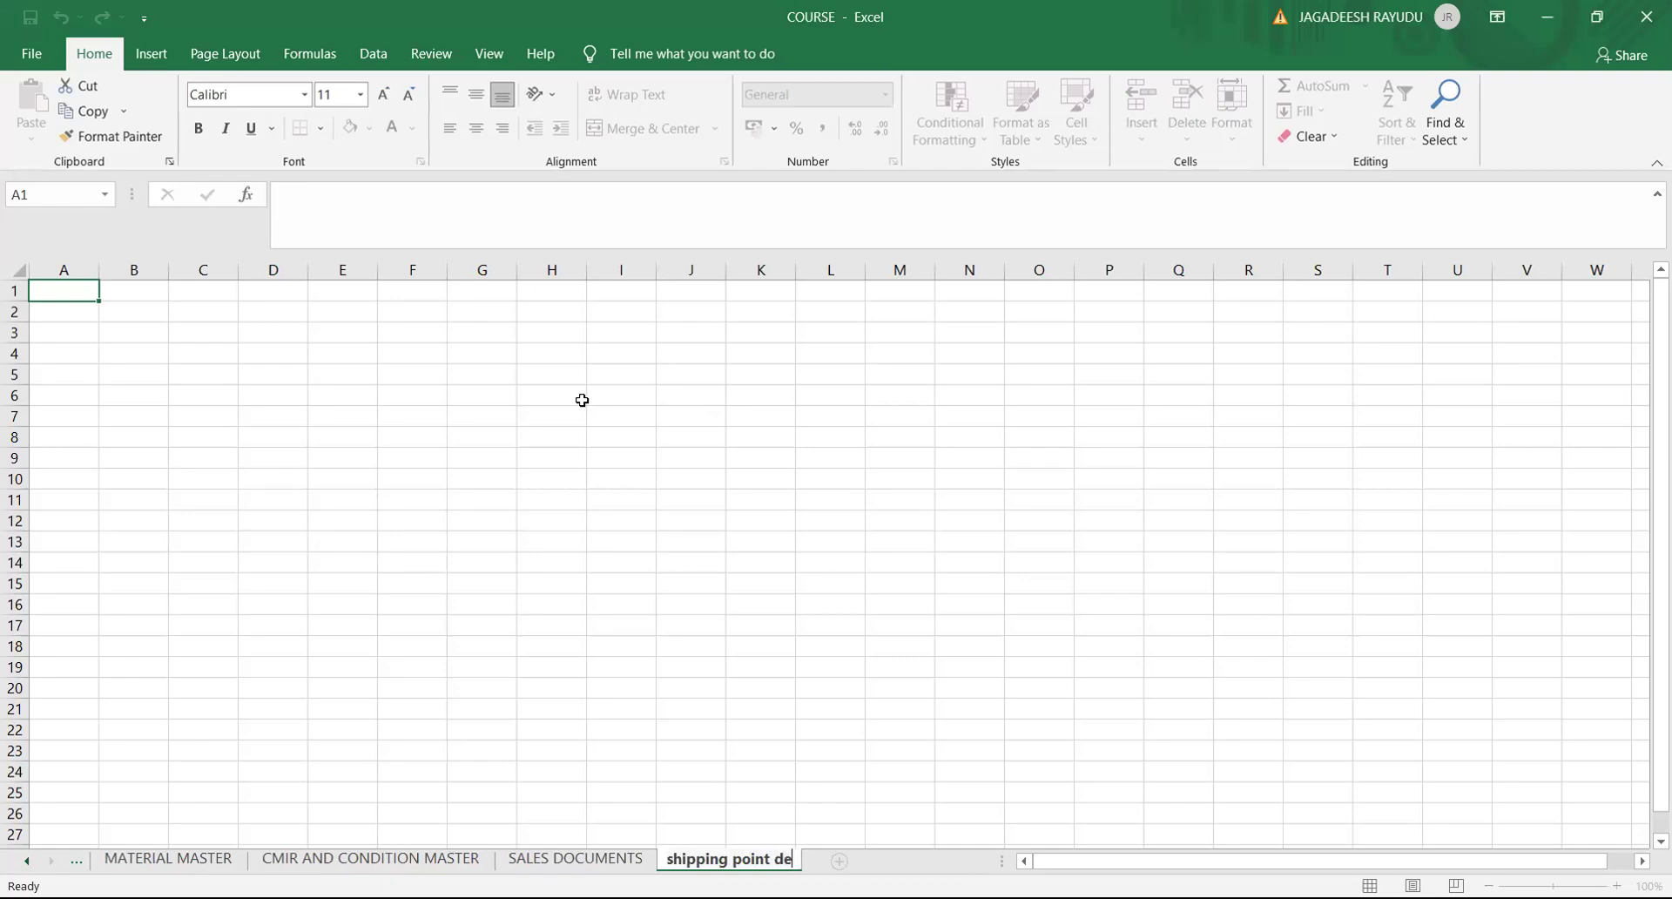
Step: Finish naming the new worksheet "shipping point determination"
{"action": "type", "text": "mination"}
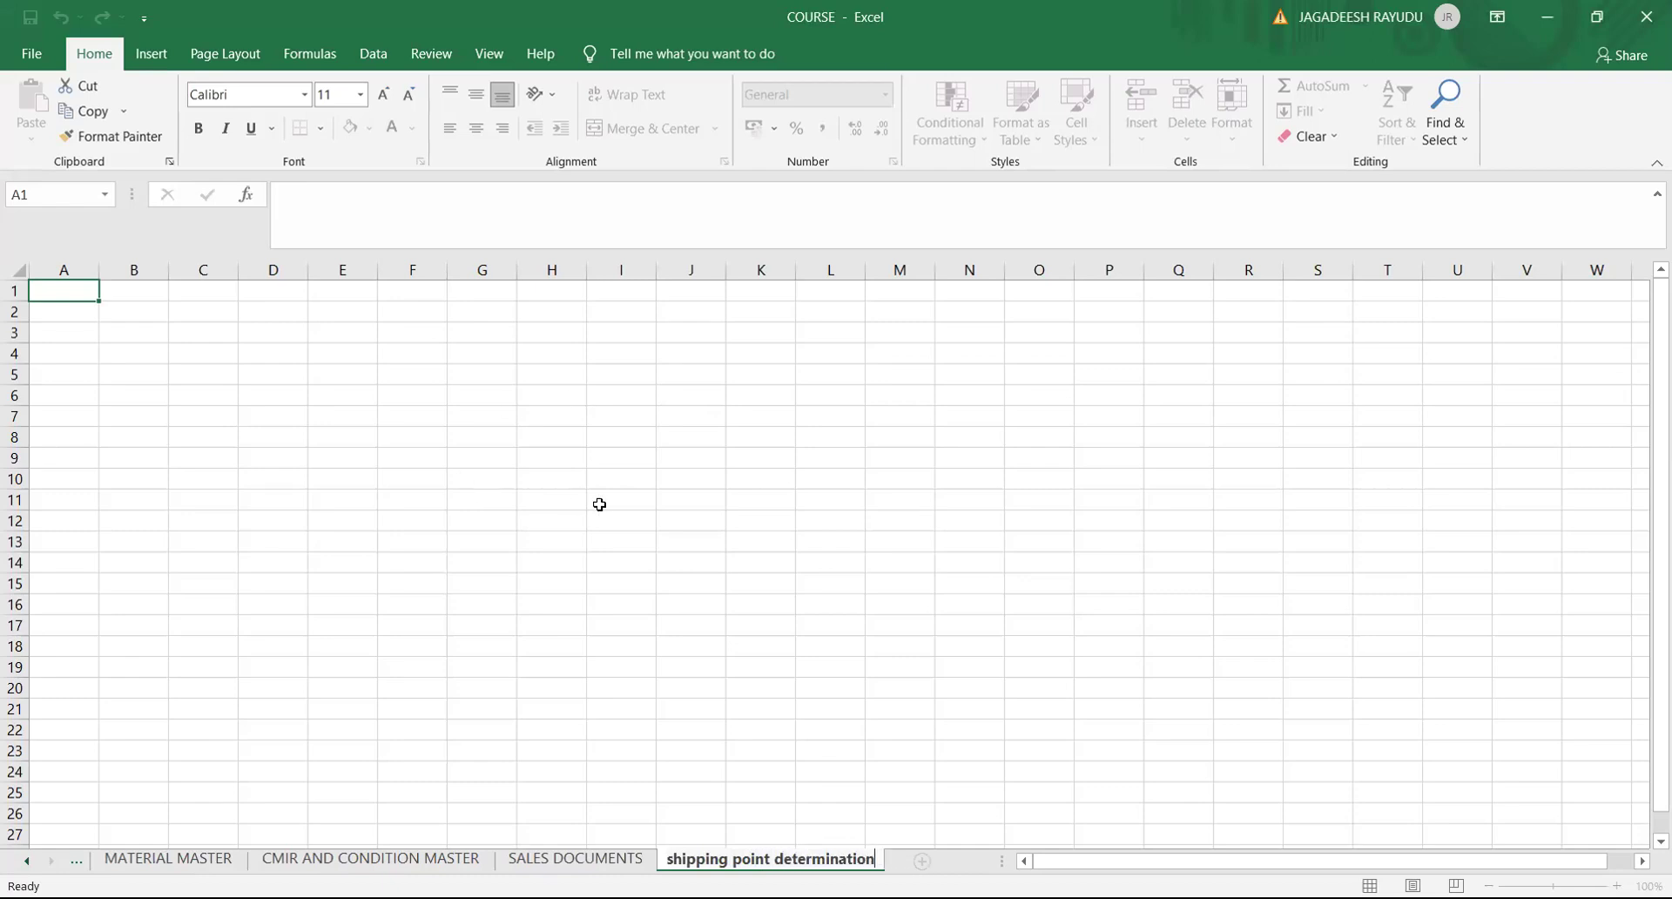
{"action": "left_click", "coordinate": [601, 503]}
{"action": "left_click", "coordinate": [571, 416]}
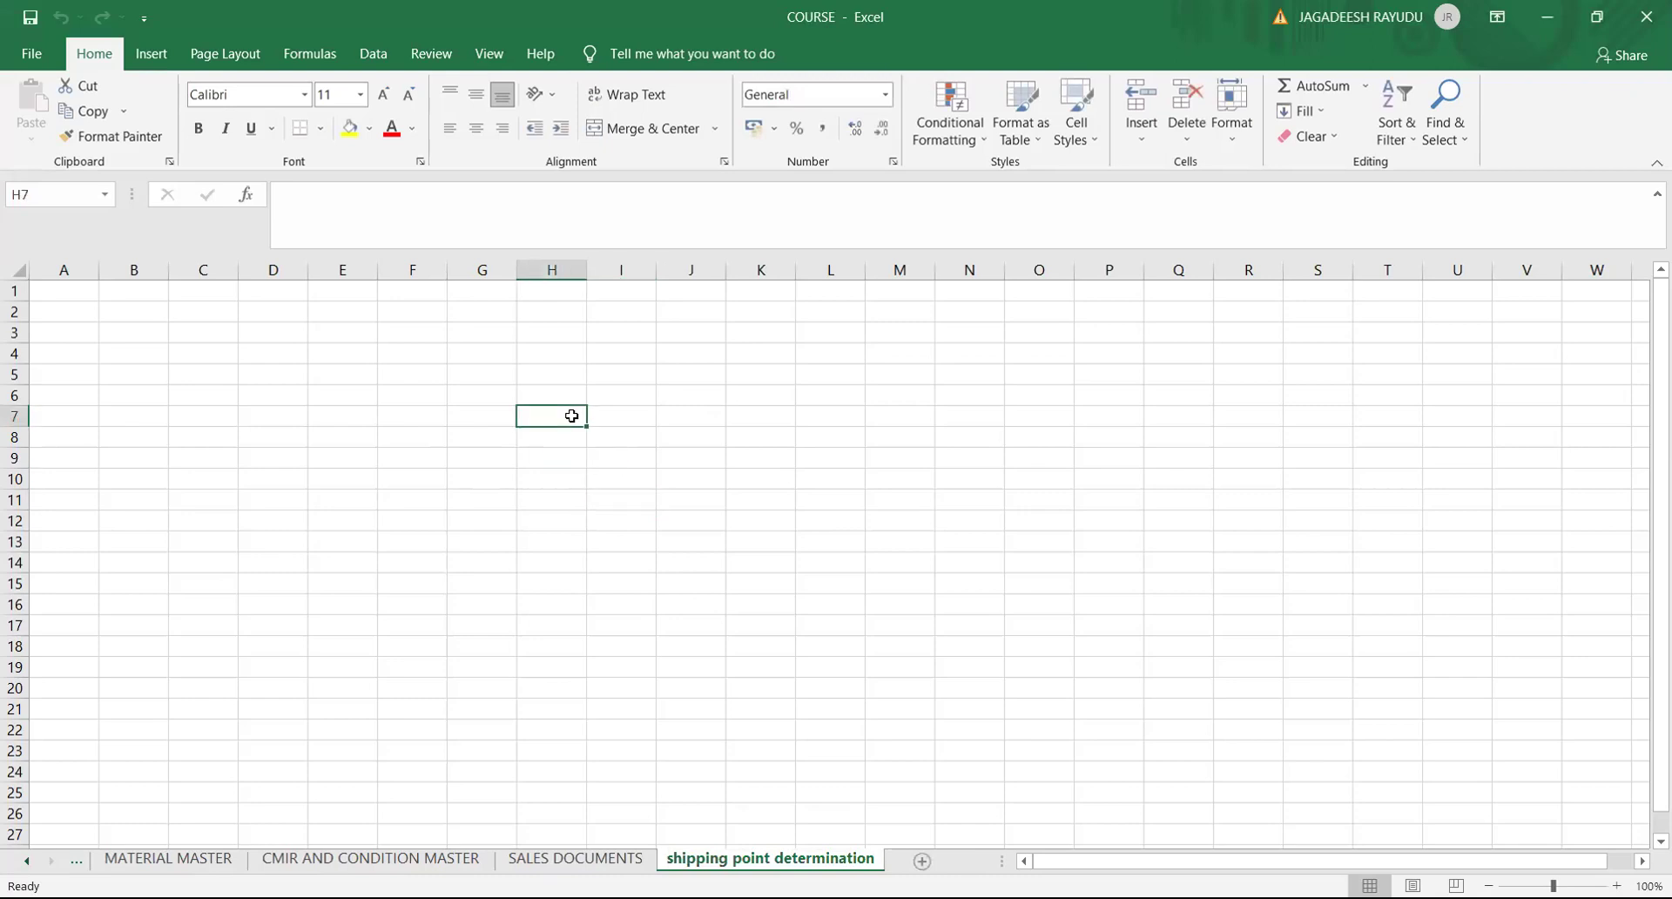
{"action": "left_click", "coordinate": [667, 435]}
{"action": "left_click", "coordinate": [562, 444]}
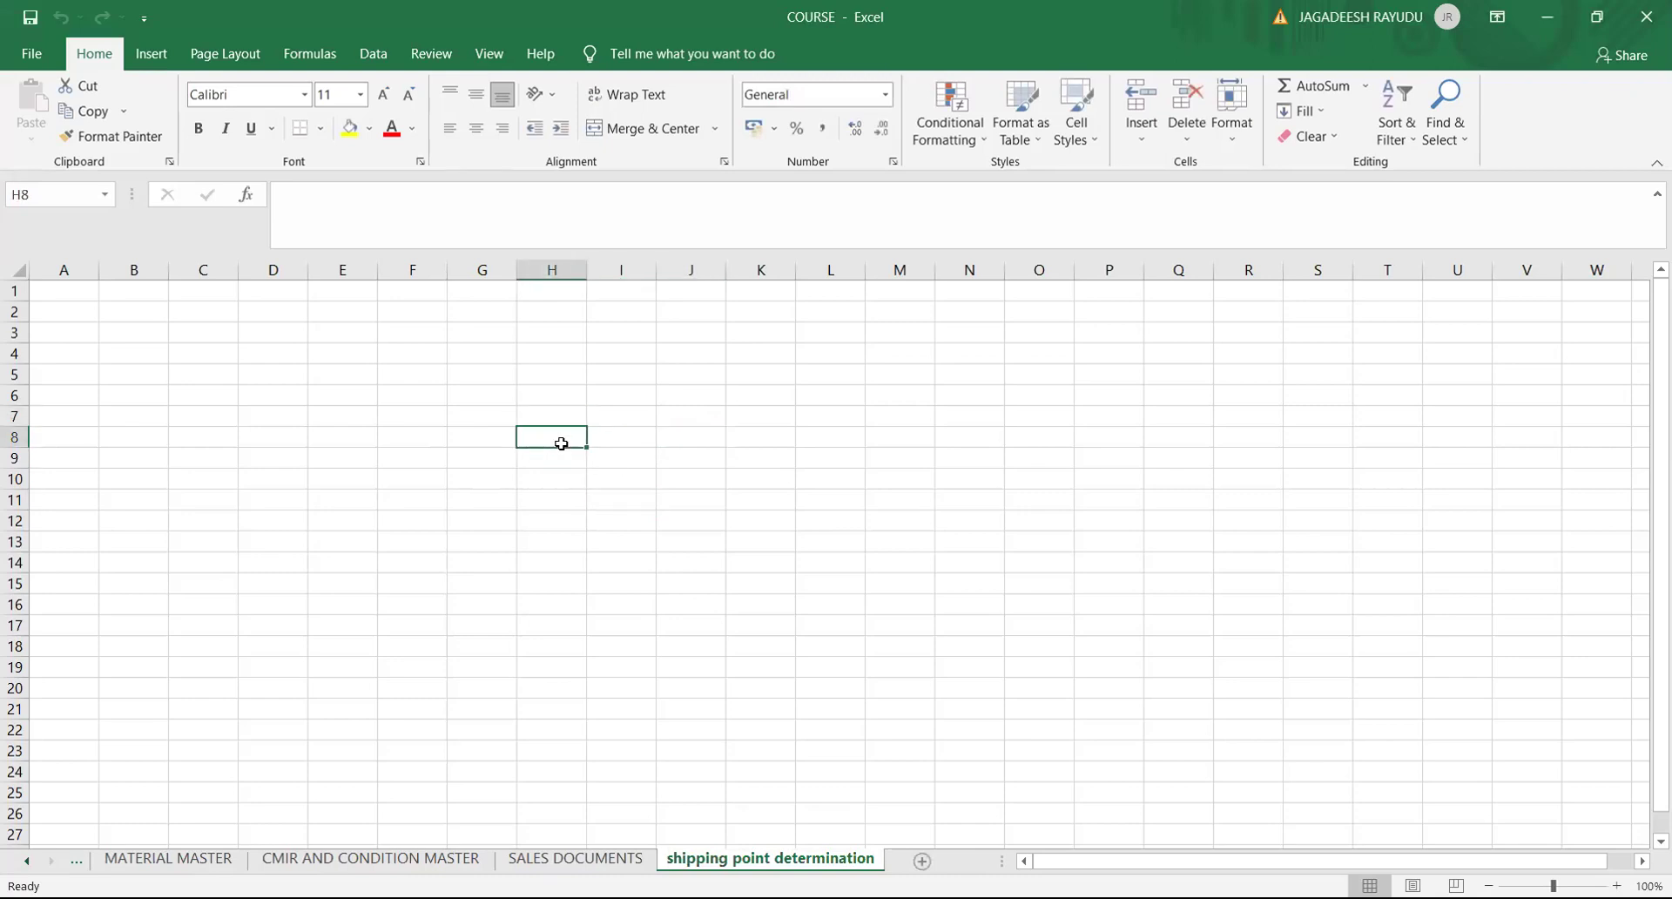
{"action": "left_click", "coordinate": [828, 453]}
{"action": "left_click", "coordinate": [634, 456]}
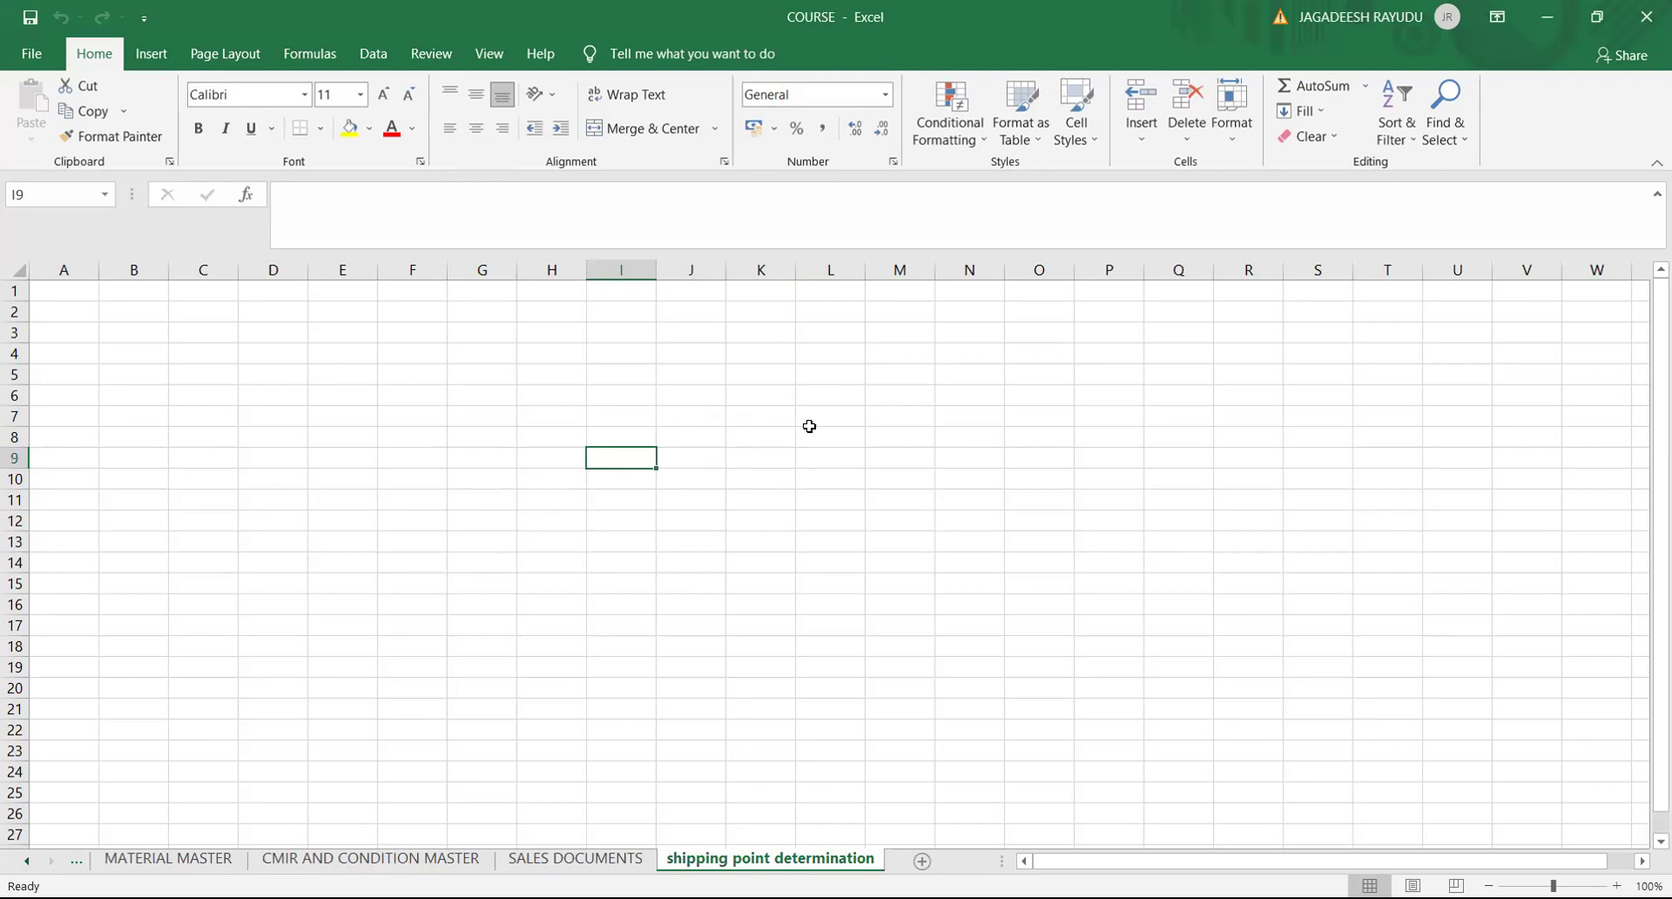
{"action": "left_click", "coordinate": [660, 432]}
{"action": "left_click", "coordinate": [755, 435]}
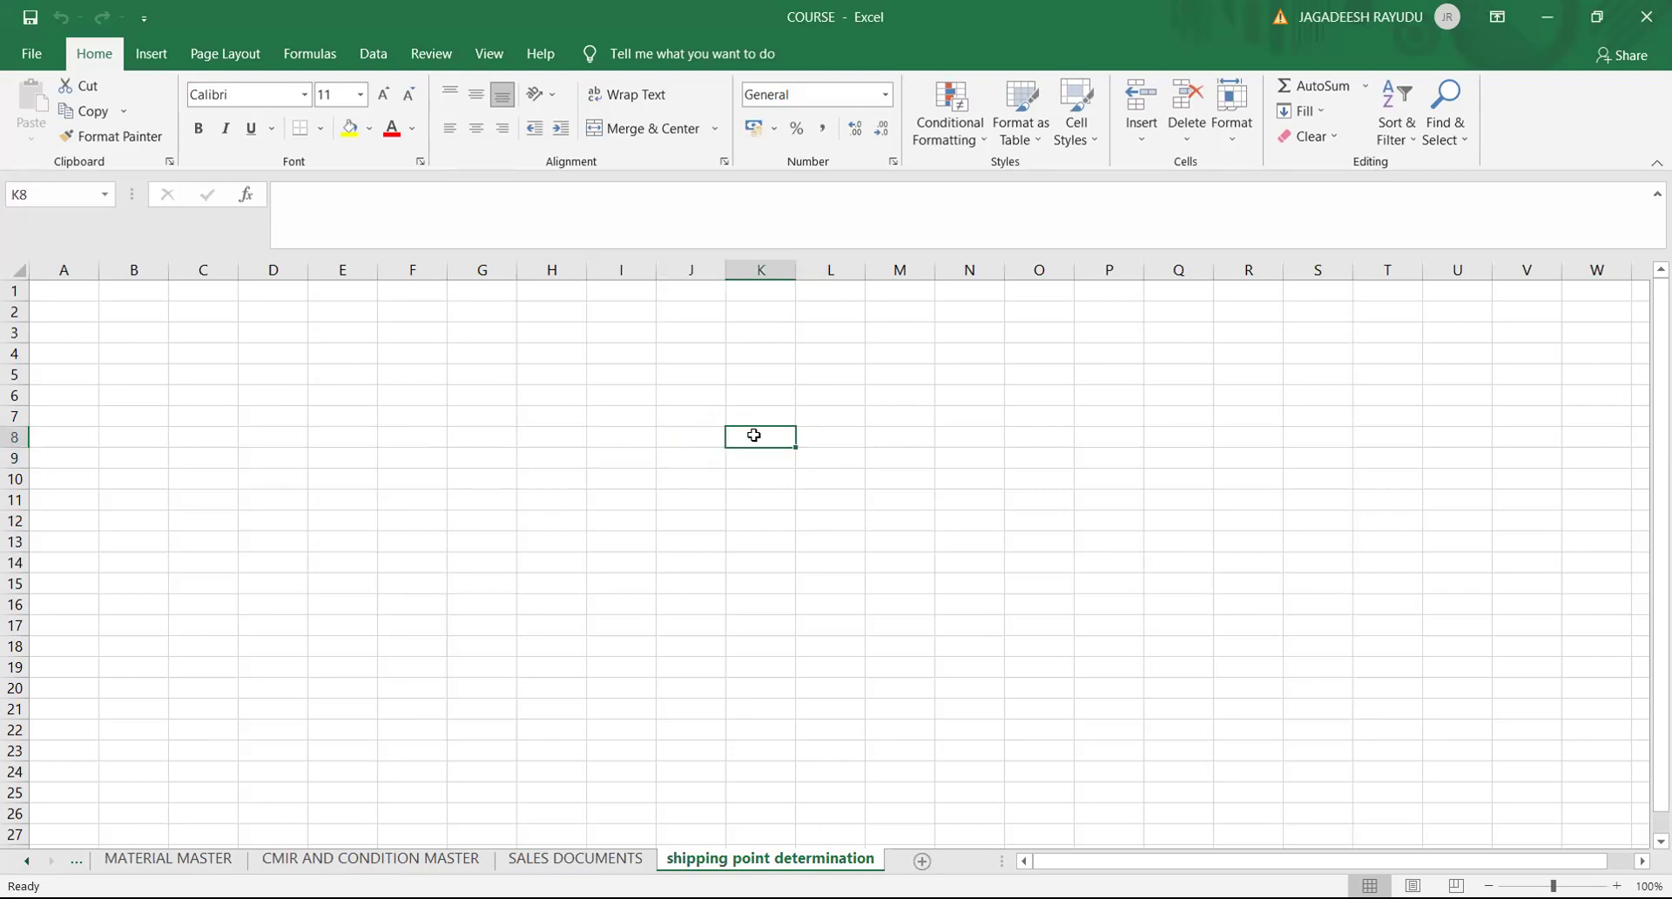
{"action": "left_click", "coordinate": [688, 435]}
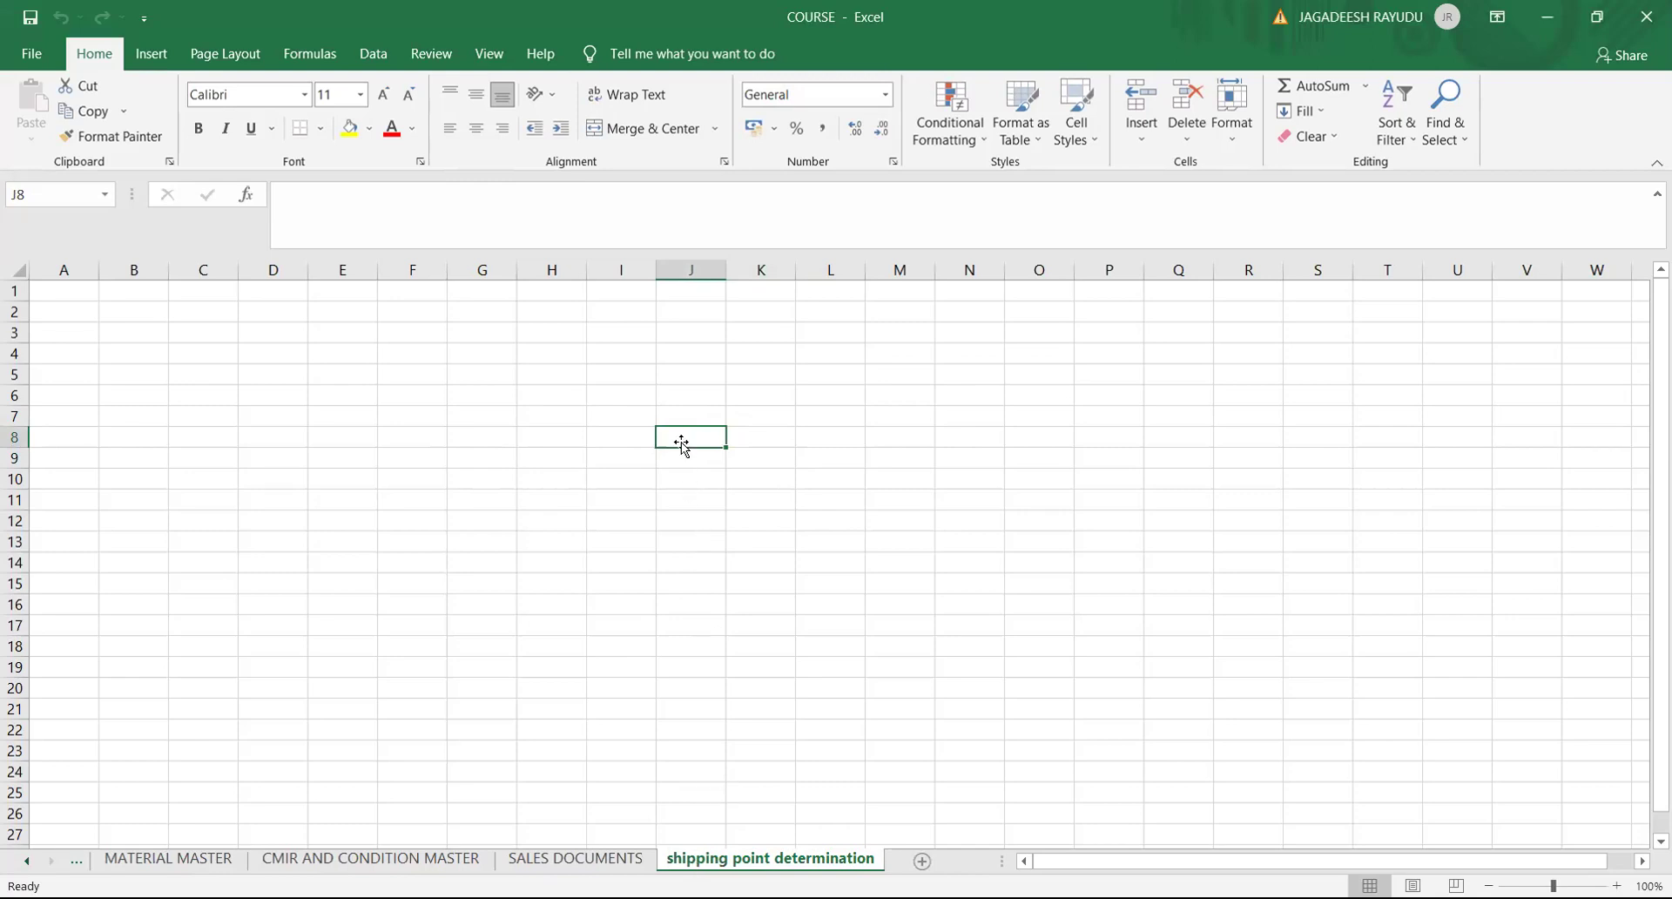
{"action": "left_click", "coordinate": [748, 430]}
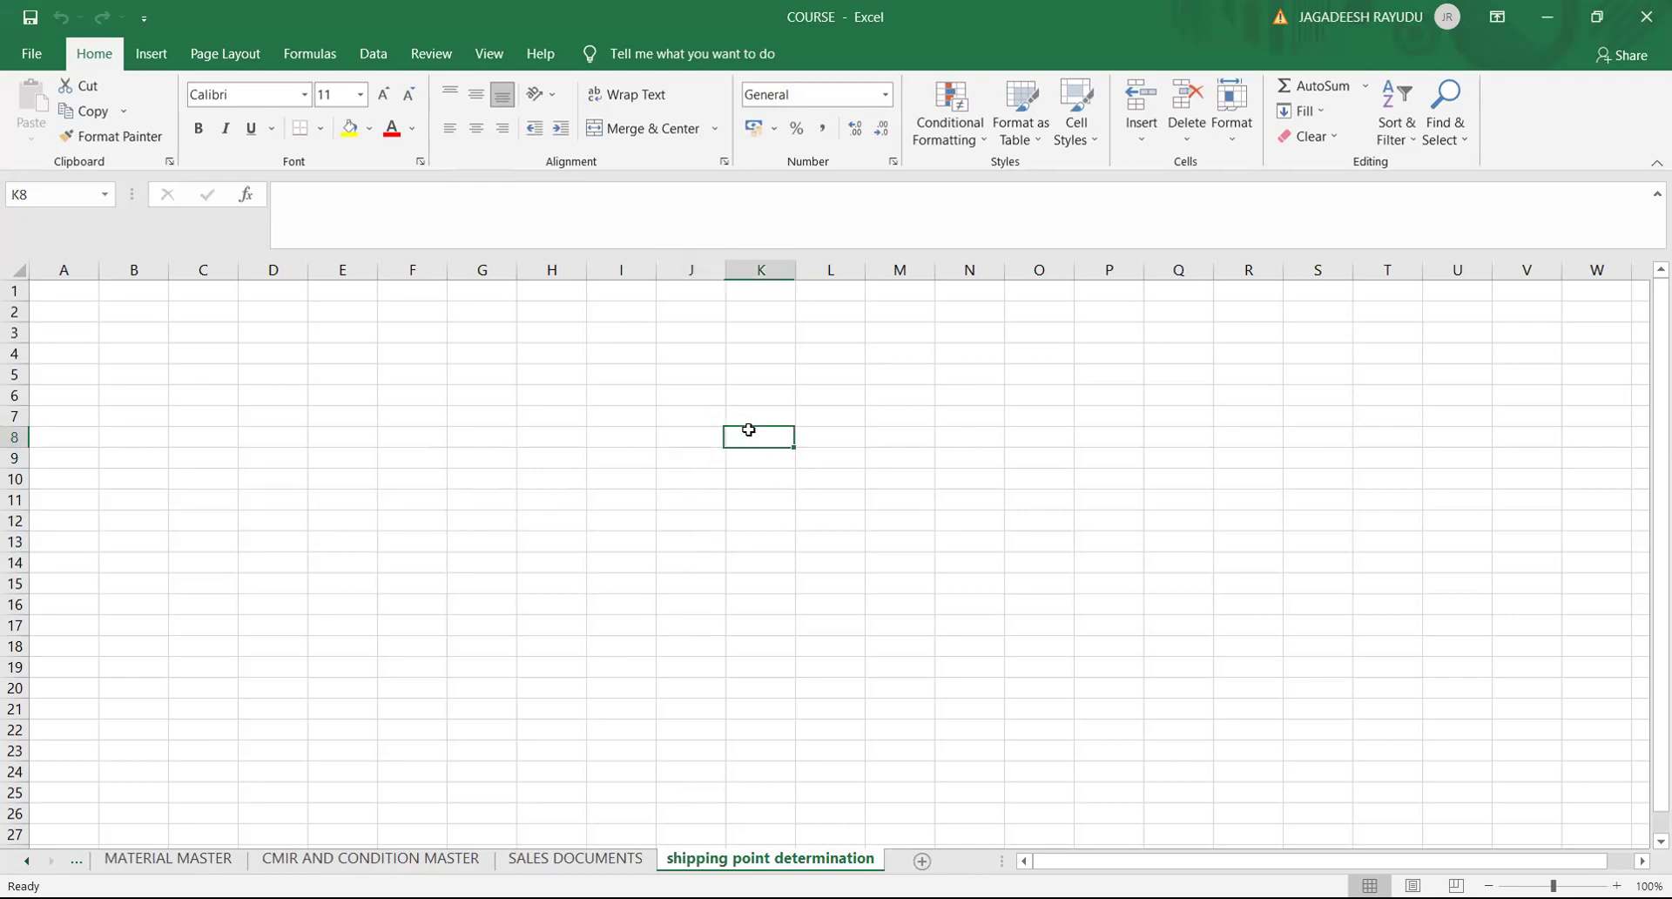
{"action": "left_click", "coordinate": [688, 433]}
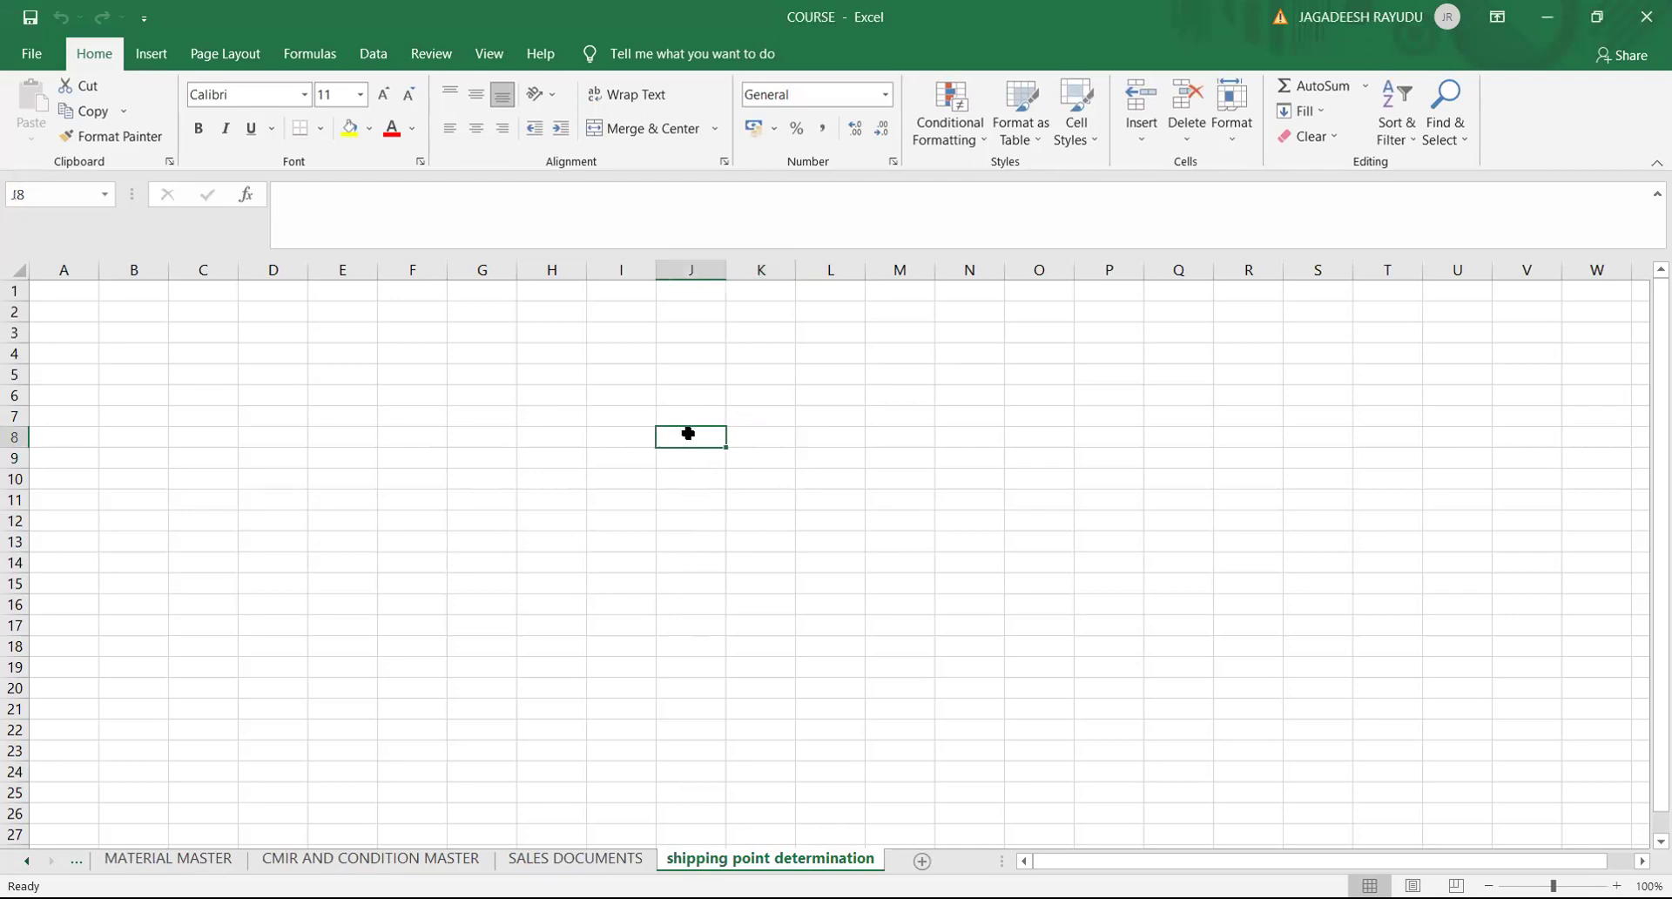
Step: Enter UK in cell M6 and FRANCE in cell I6
{"action": "left_click", "coordinate": [889, 390]}
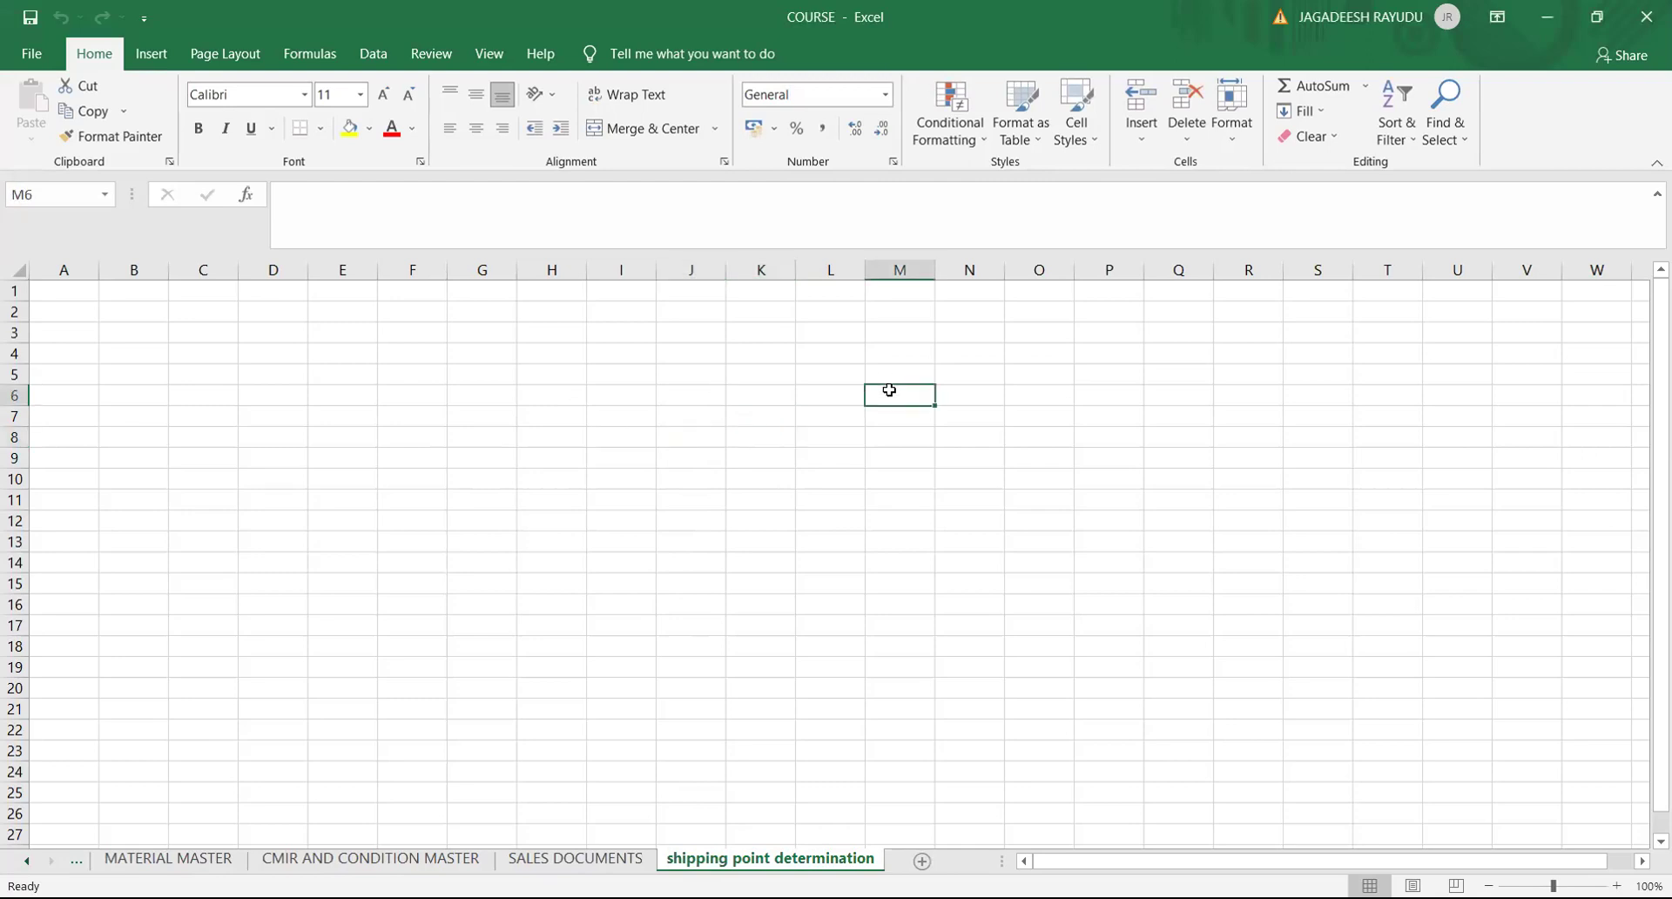
{"action": "type", "text": "UK"}
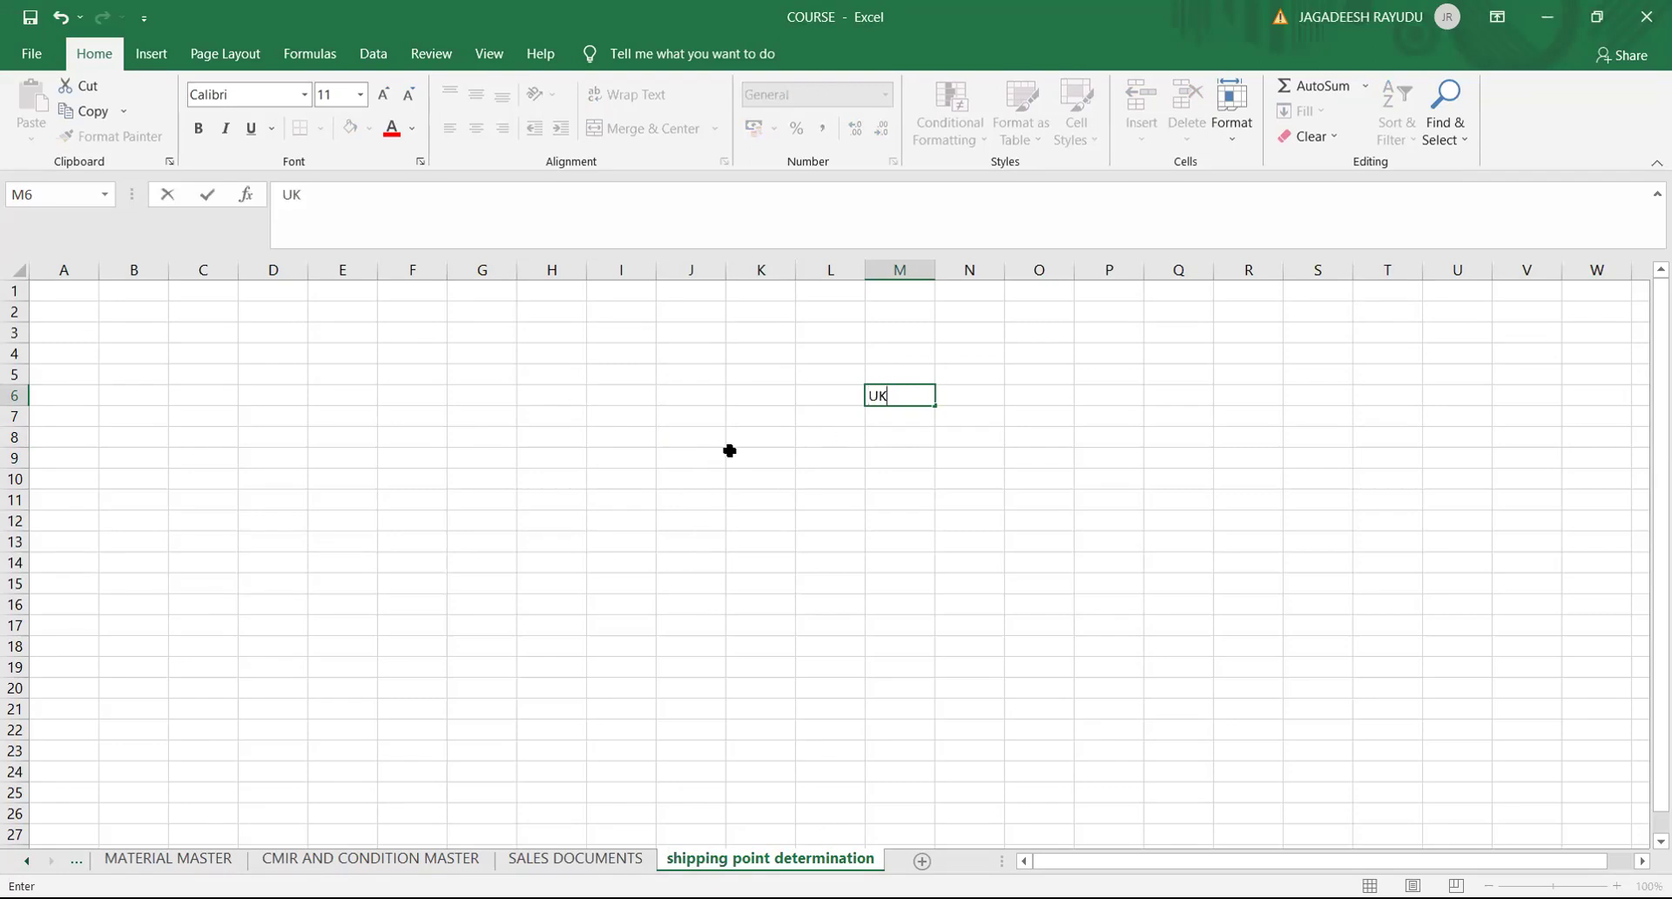
{"action": "left_click", "coordinate": [732, 454]}
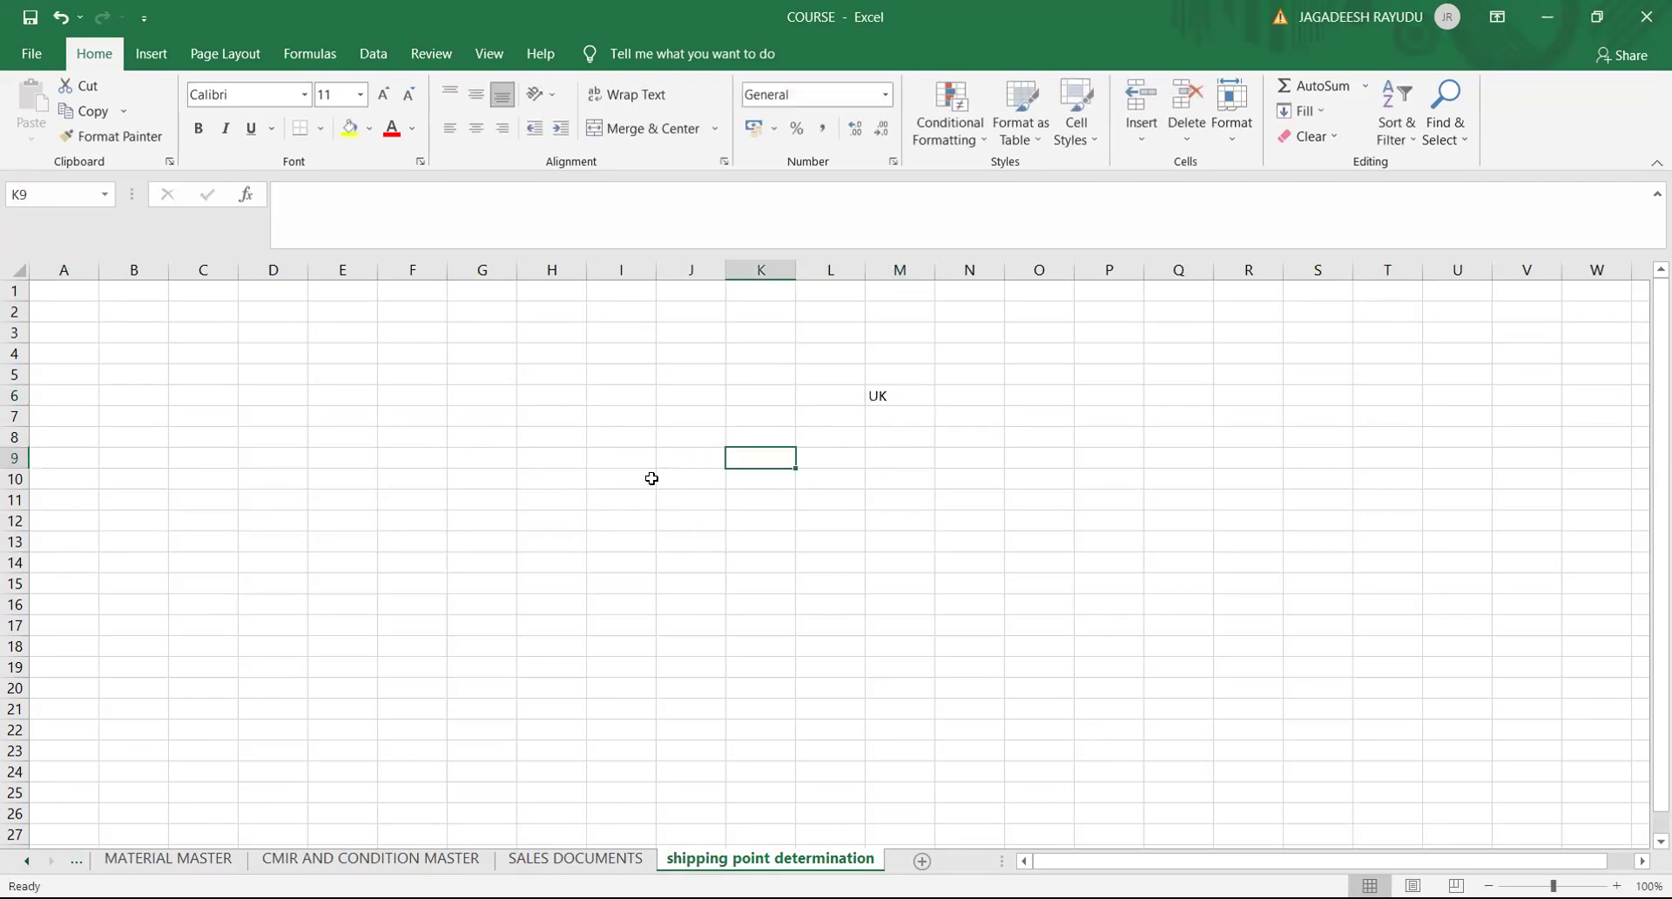
{"action": "left_click", "coordinate": [648, 478]}
{"action": "left_click", "coordinate": [620, 398]}
{"action": "type", "text": "FRANCE"}
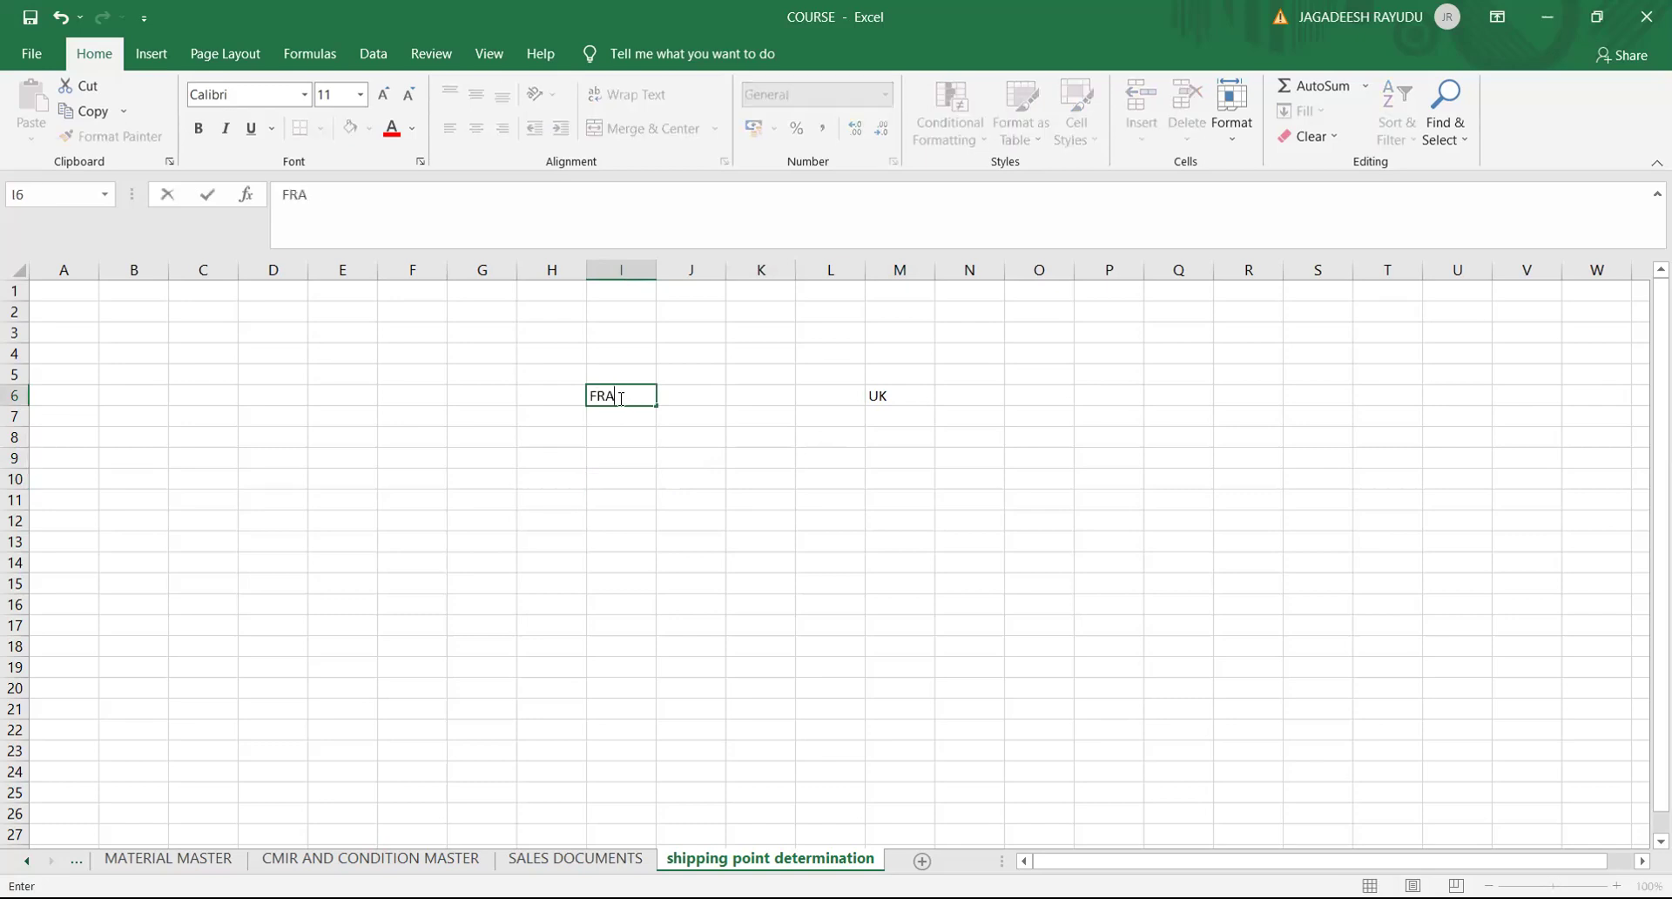
{"action": "left_click", "coordinate": [629, 409]}
{"action": "left_click", "coordinate": [646, 434]}
{"action": "left_click_drag", "start_coordinate": [637, 397], "coordinate": [836, 399]}
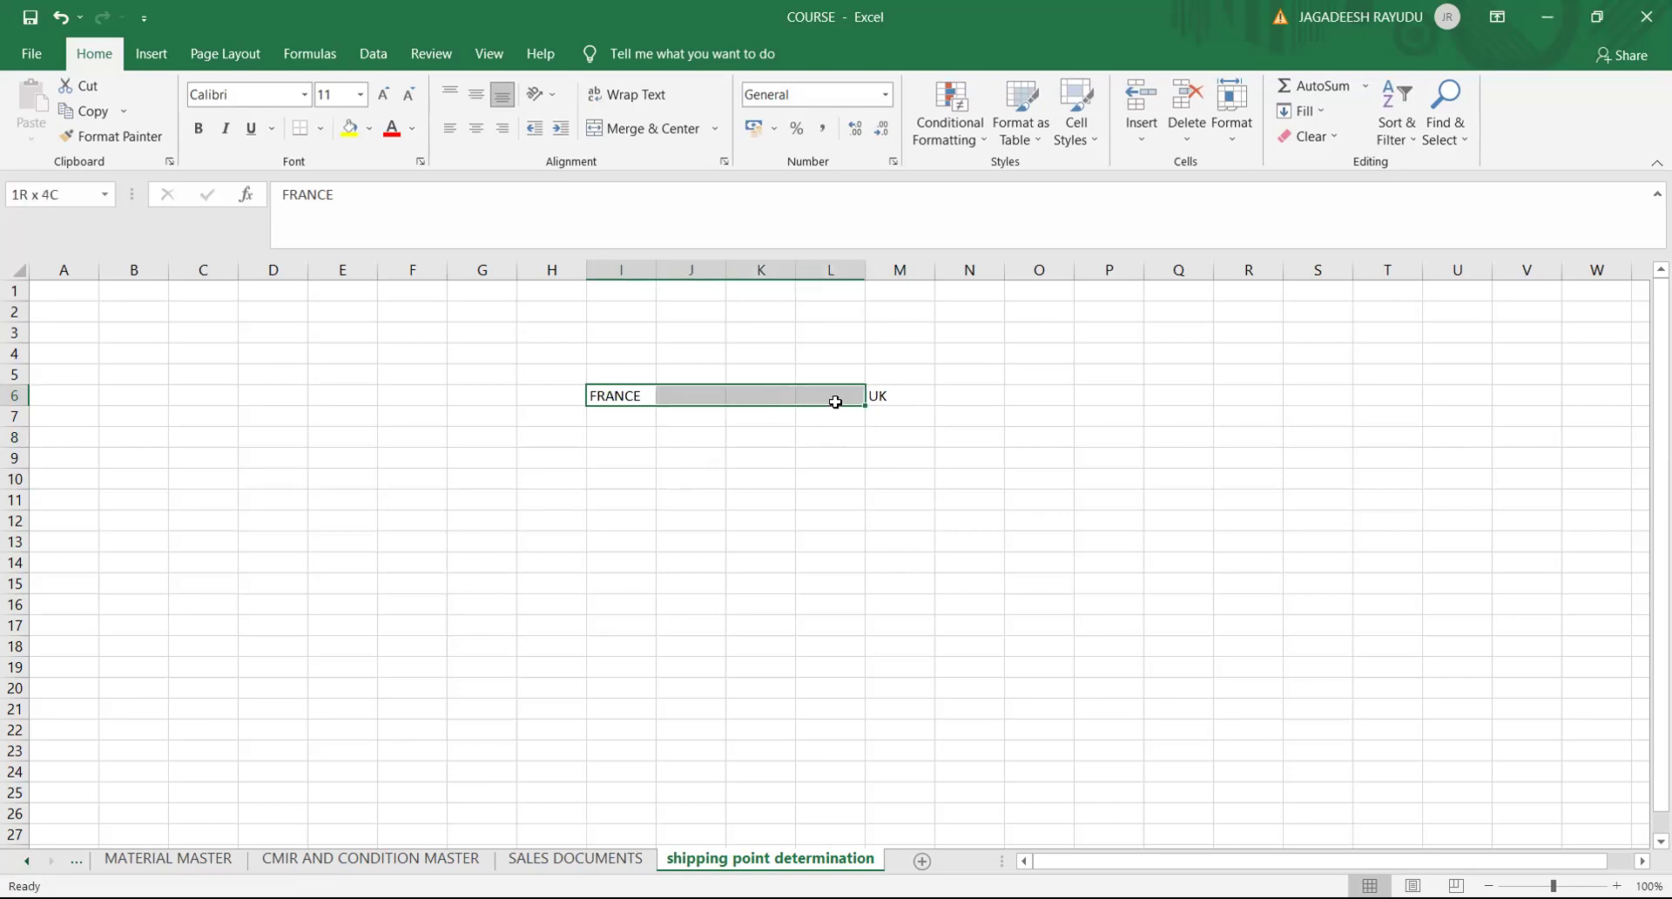
{"action": "left_click_drag", "start_coordinate": [598, 364], "coordinate": [880, 377]}
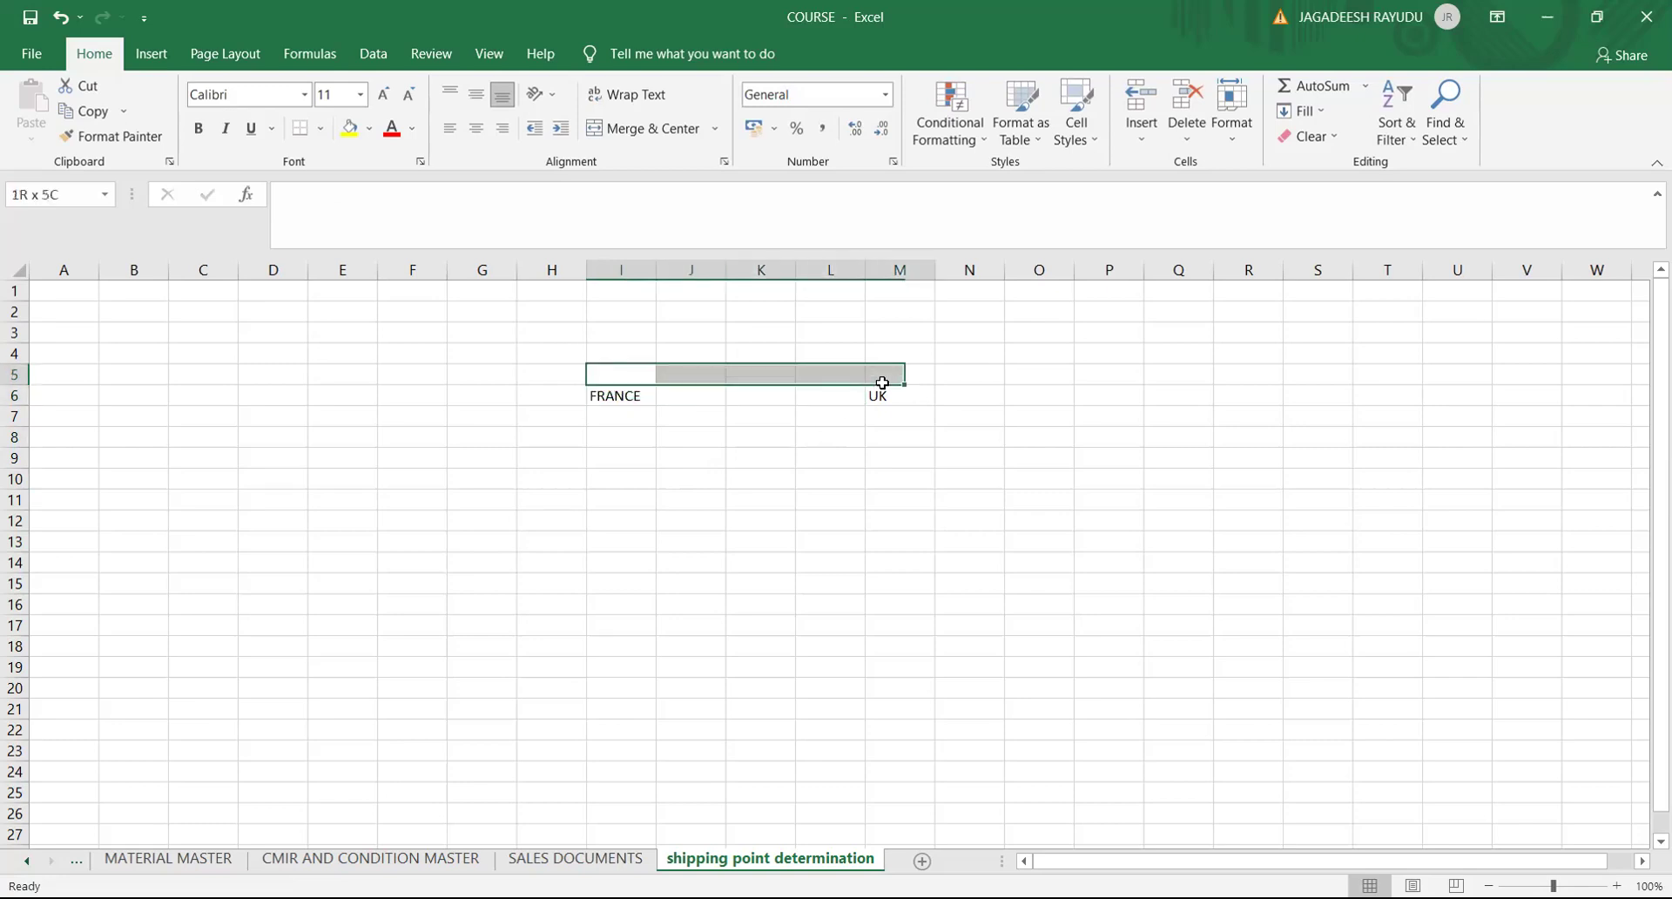
{"action": "left_click", "coordinate": [610, 417]}
{"action": "left_click", "coordinate": [898, 413]}
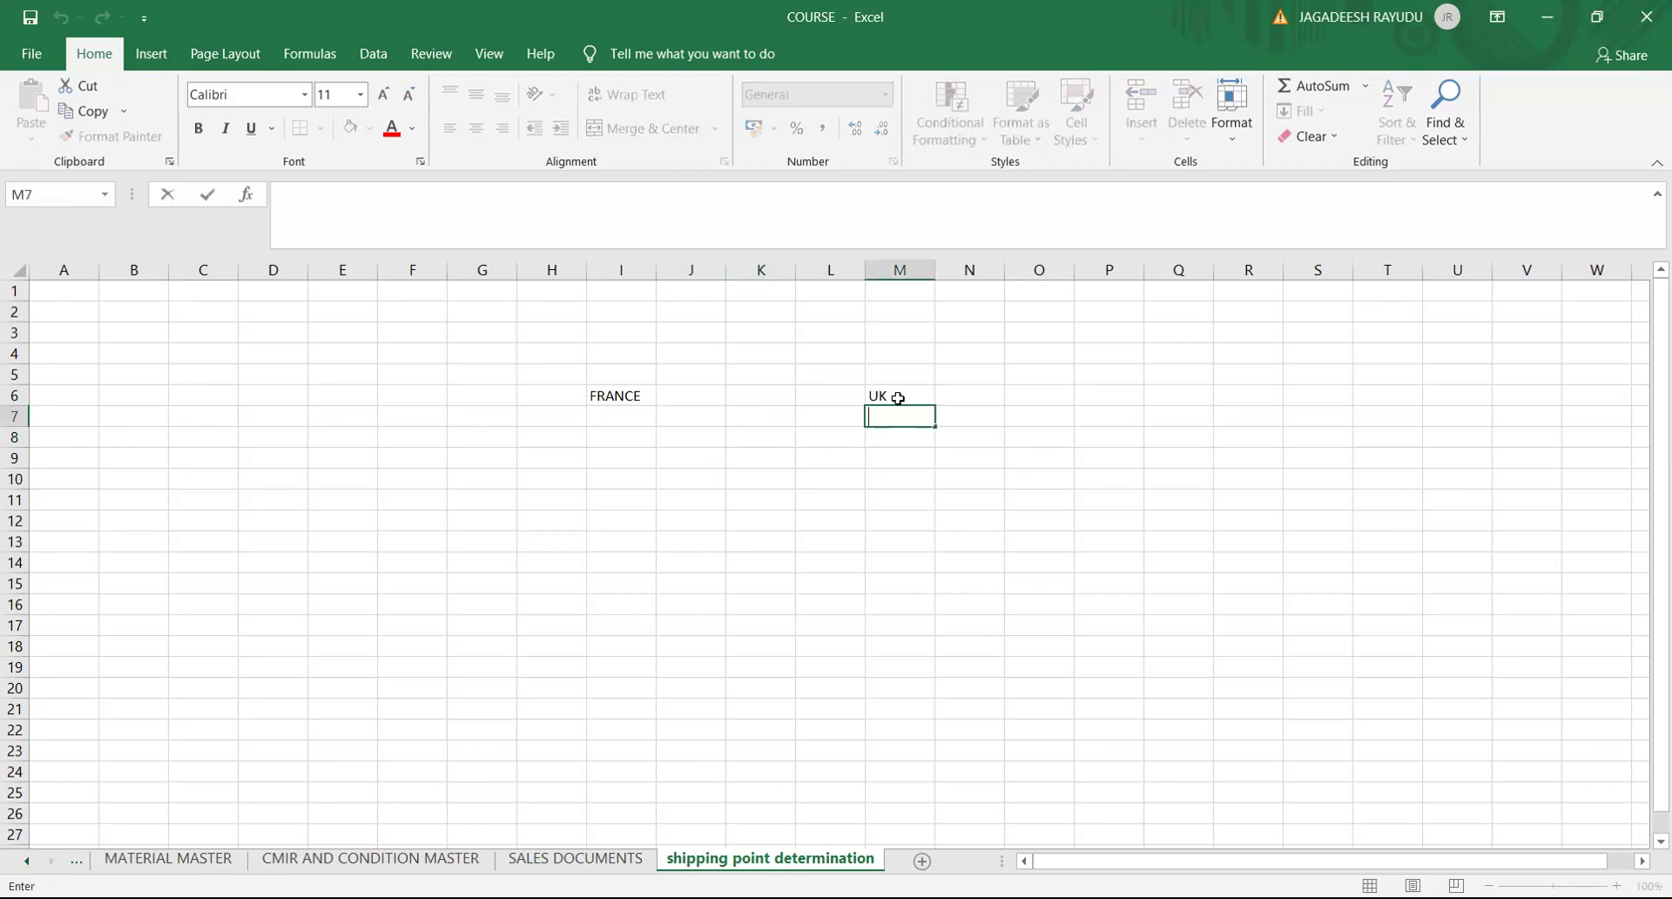
{"action": "left_click", "coordinate": [898, 389]}
{"action": "left_click", "coordinate": [883, 416]}
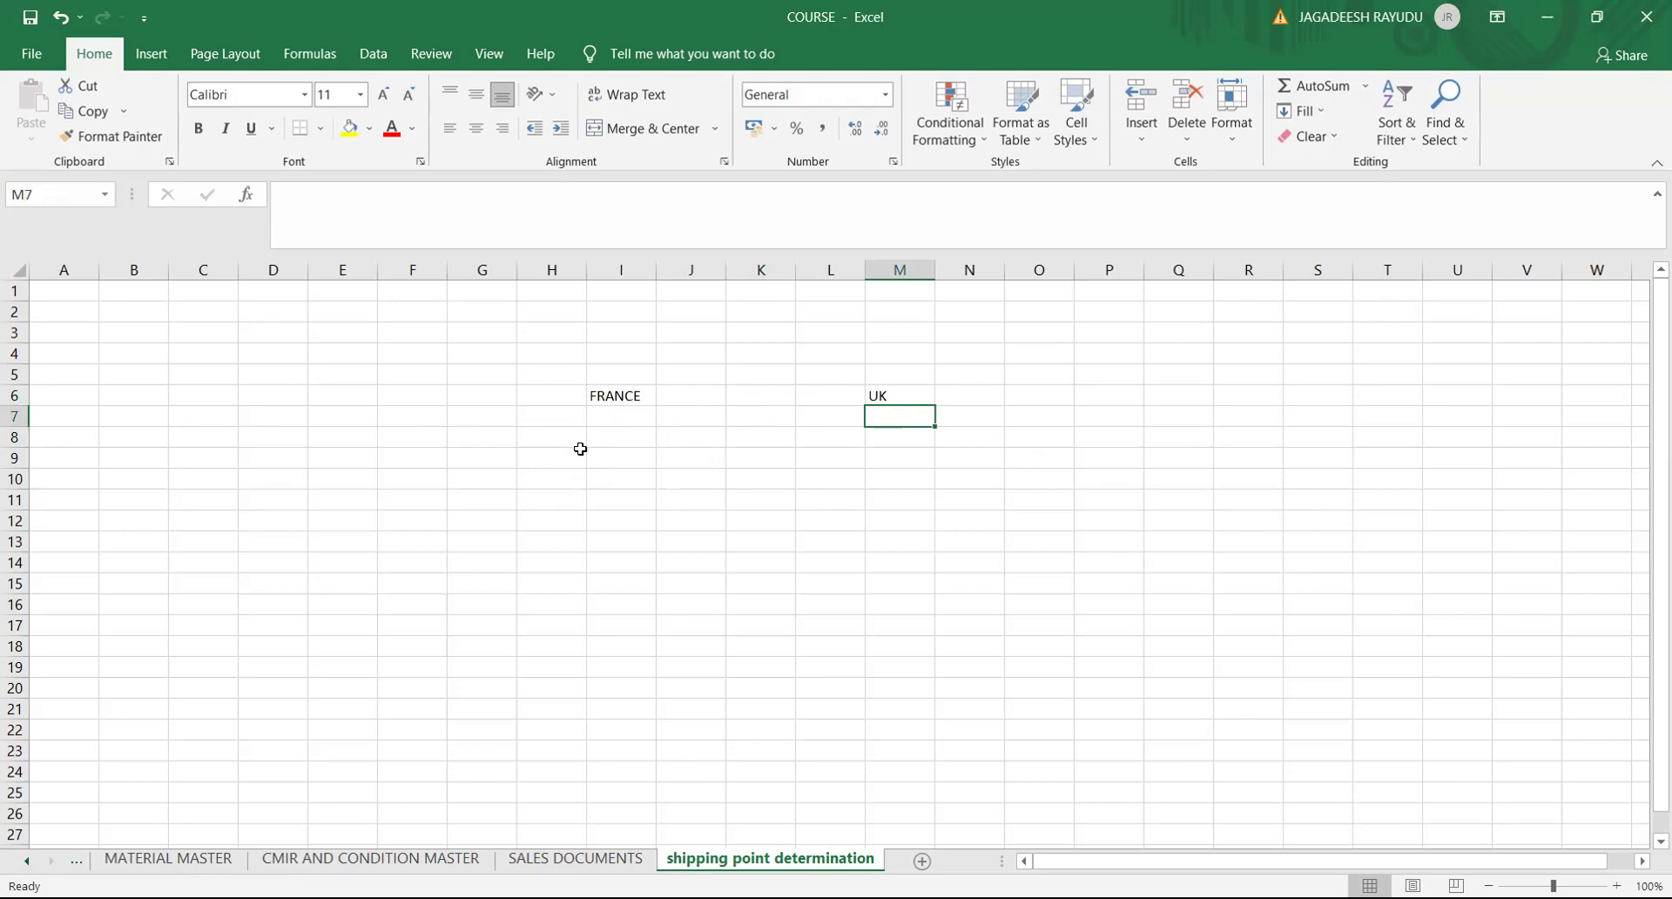
{"action": "left_click", "coordinate": [598, 476]}
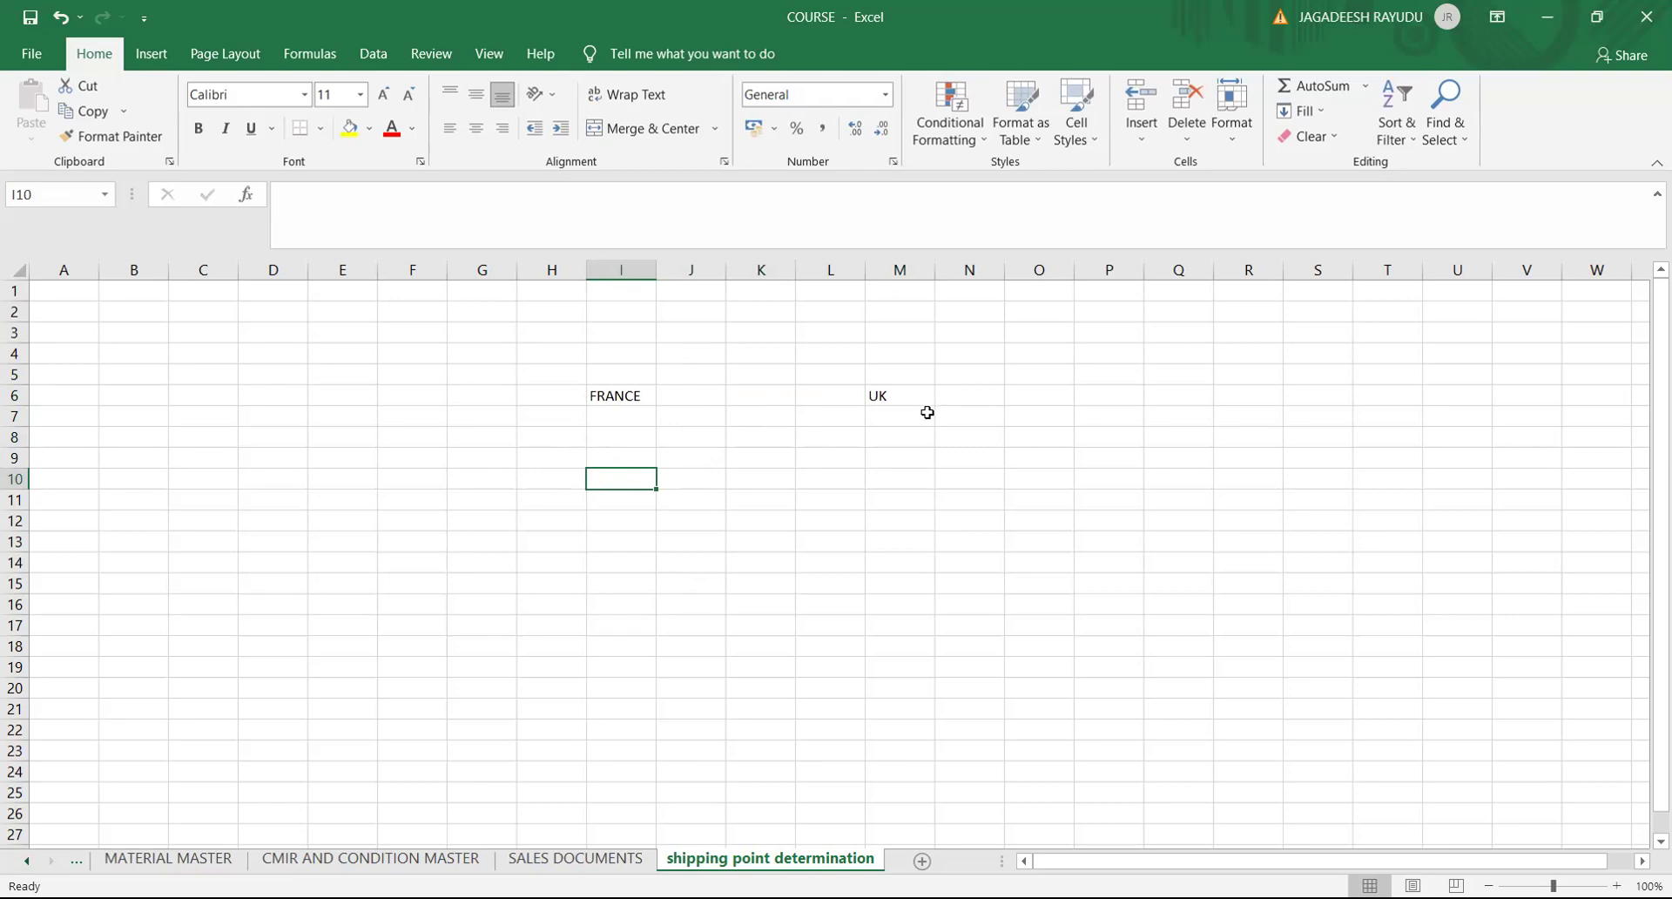
{"action": "left_click", "coordinate": [612, 398]}
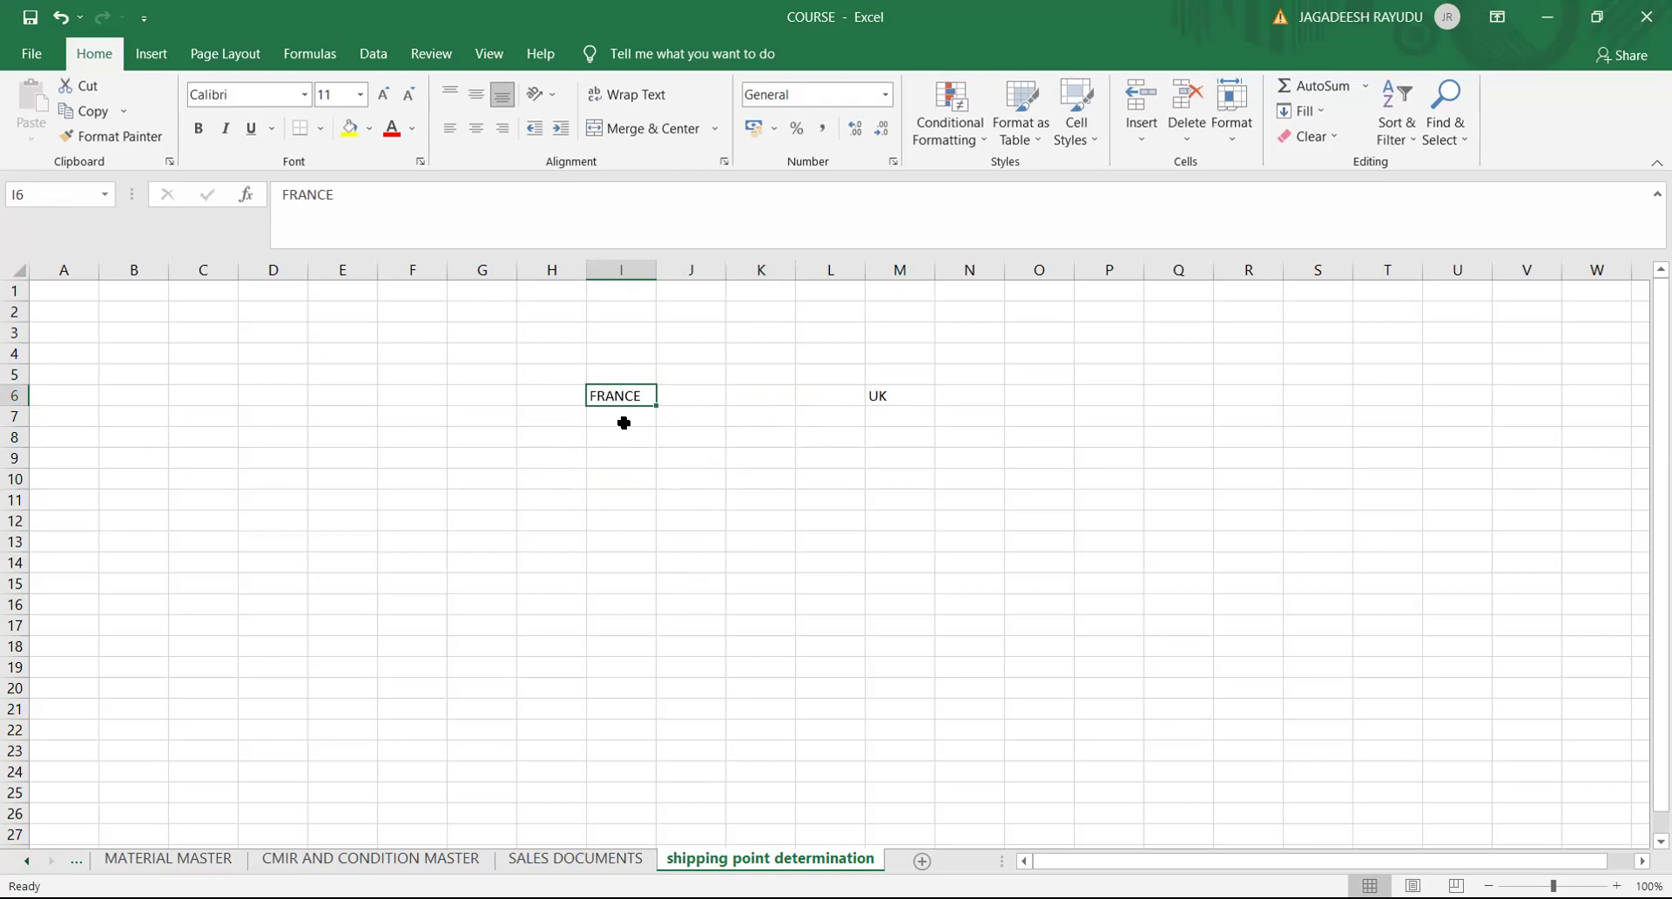
Step: Enter the label PLANT in cell I5, directly above FRANCE
{"action": "left_click", "coordinate": [621, 368]}
{"action": "type", "text": "PAL"}
{"action": "key", "text": "BackSpace"}
{"action": "key", "text": "BackSpace"}
{"action": "key", "text": "BackSpace"}
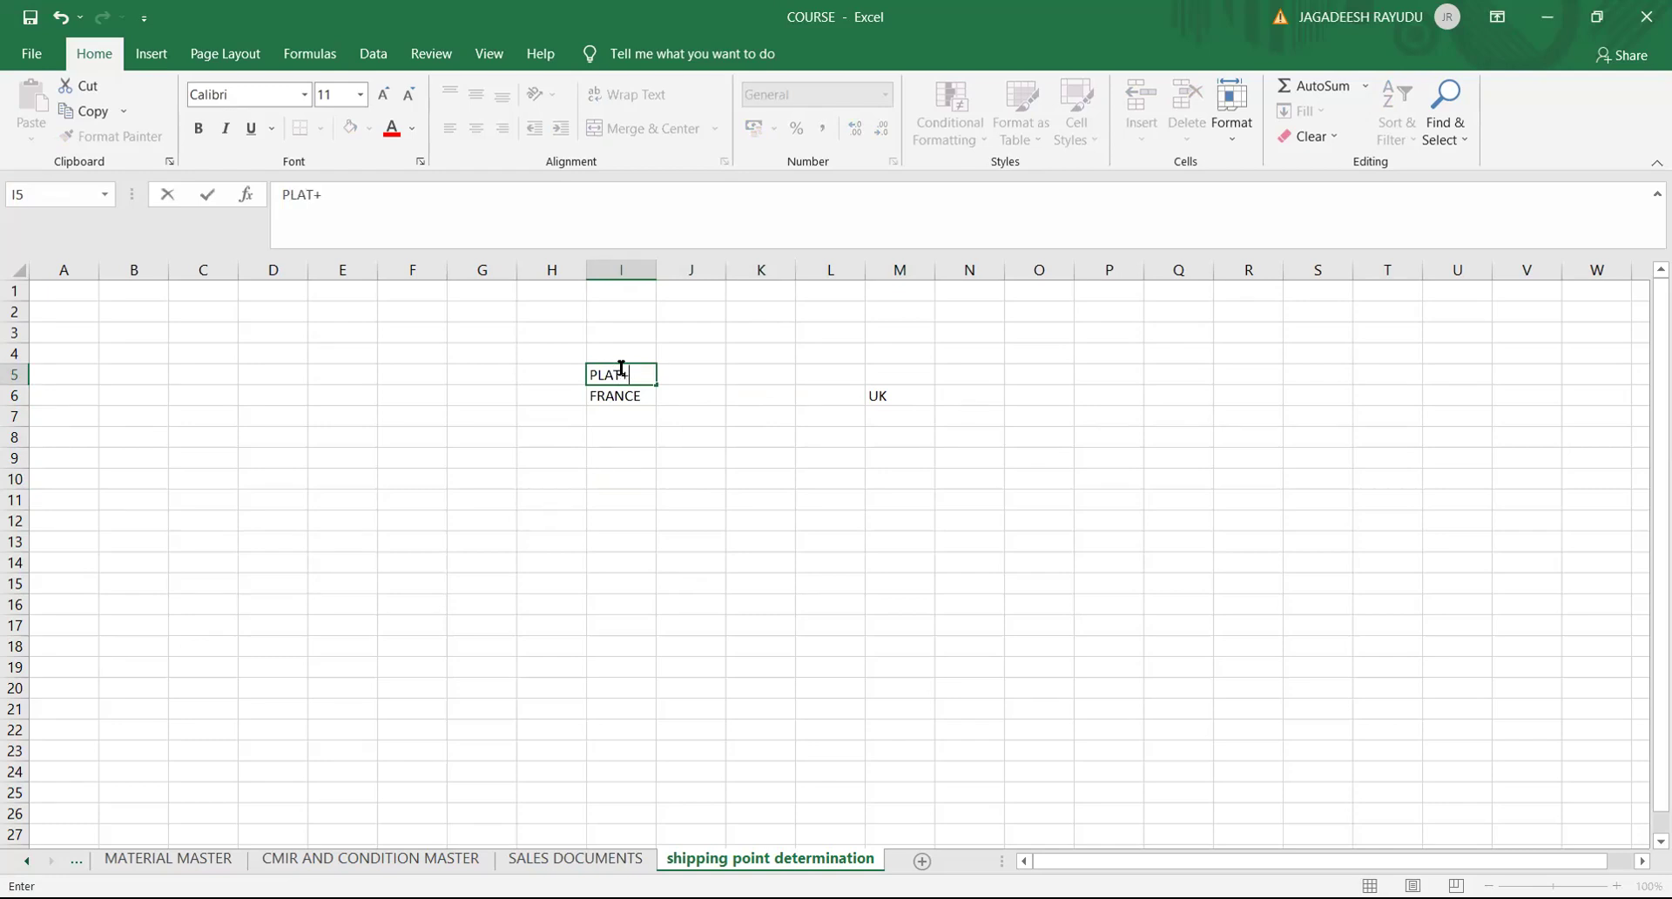
{"action": "key", "text": "BackSpace"}
{"action": "key", "text": "BackSpace"}
{"action": "type", "text": "ANT"}
{"action": "left_click", "coordinate": [623, 418]}
{"action": "left_click", "coordinate": [646, 557]}
Step: Enter 01 in cell I11 as the number of the first list item
{"action": "left_click", "coordinate": [636, 501]}
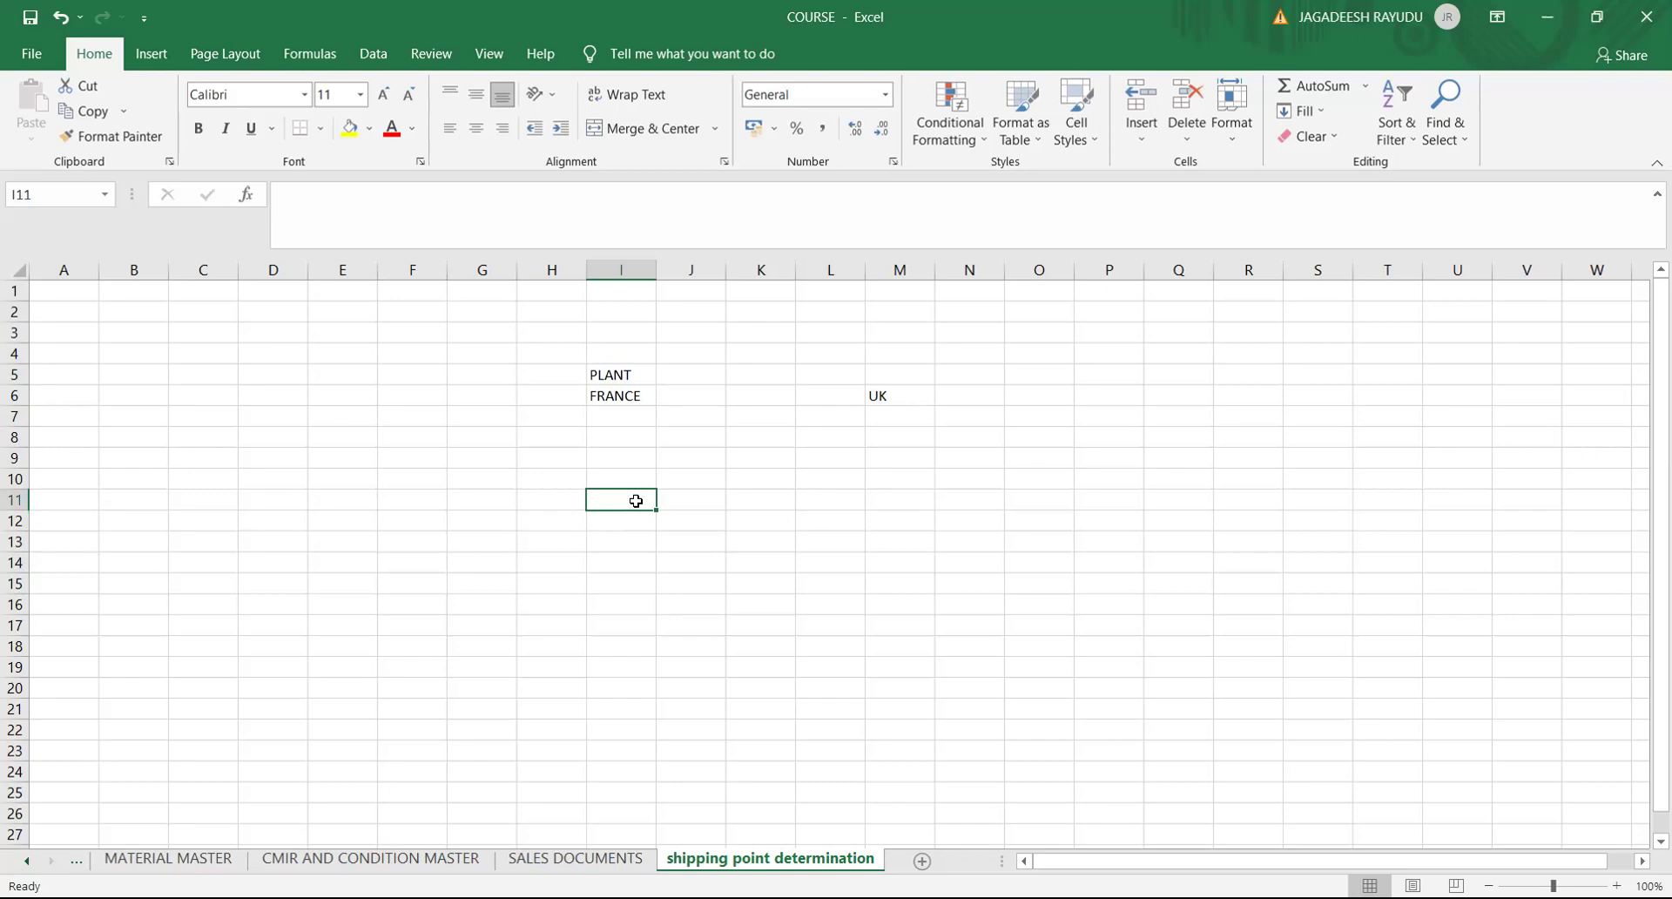
{"action": "type", "text": "01"}
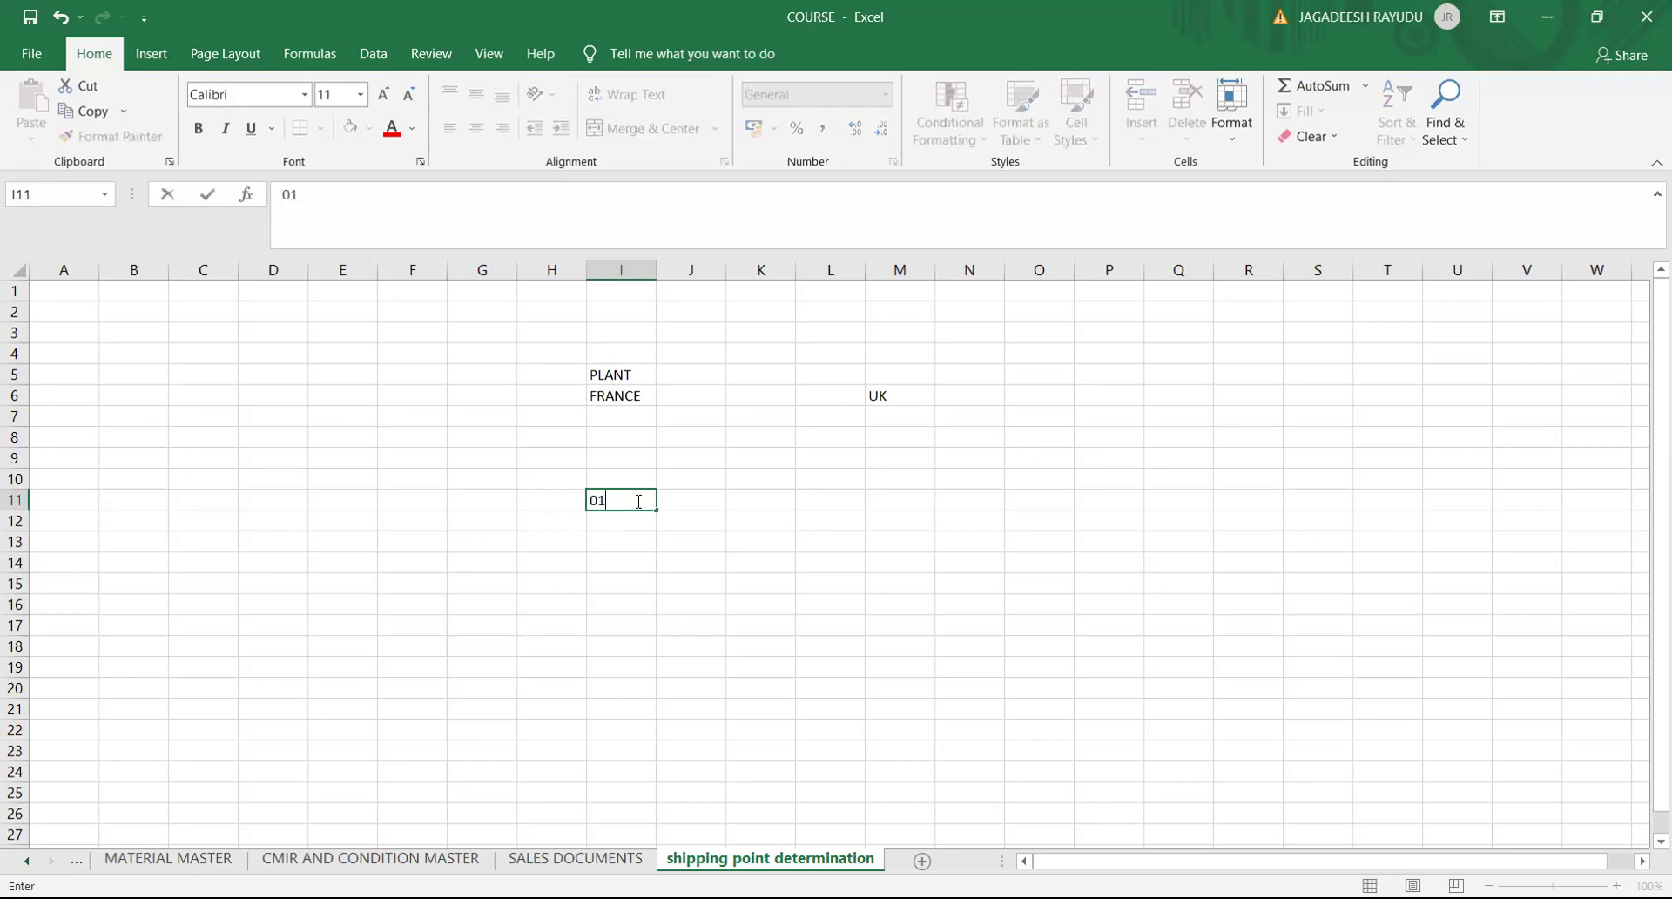
{"action": "left_click", "coordinate": [613, 534]}
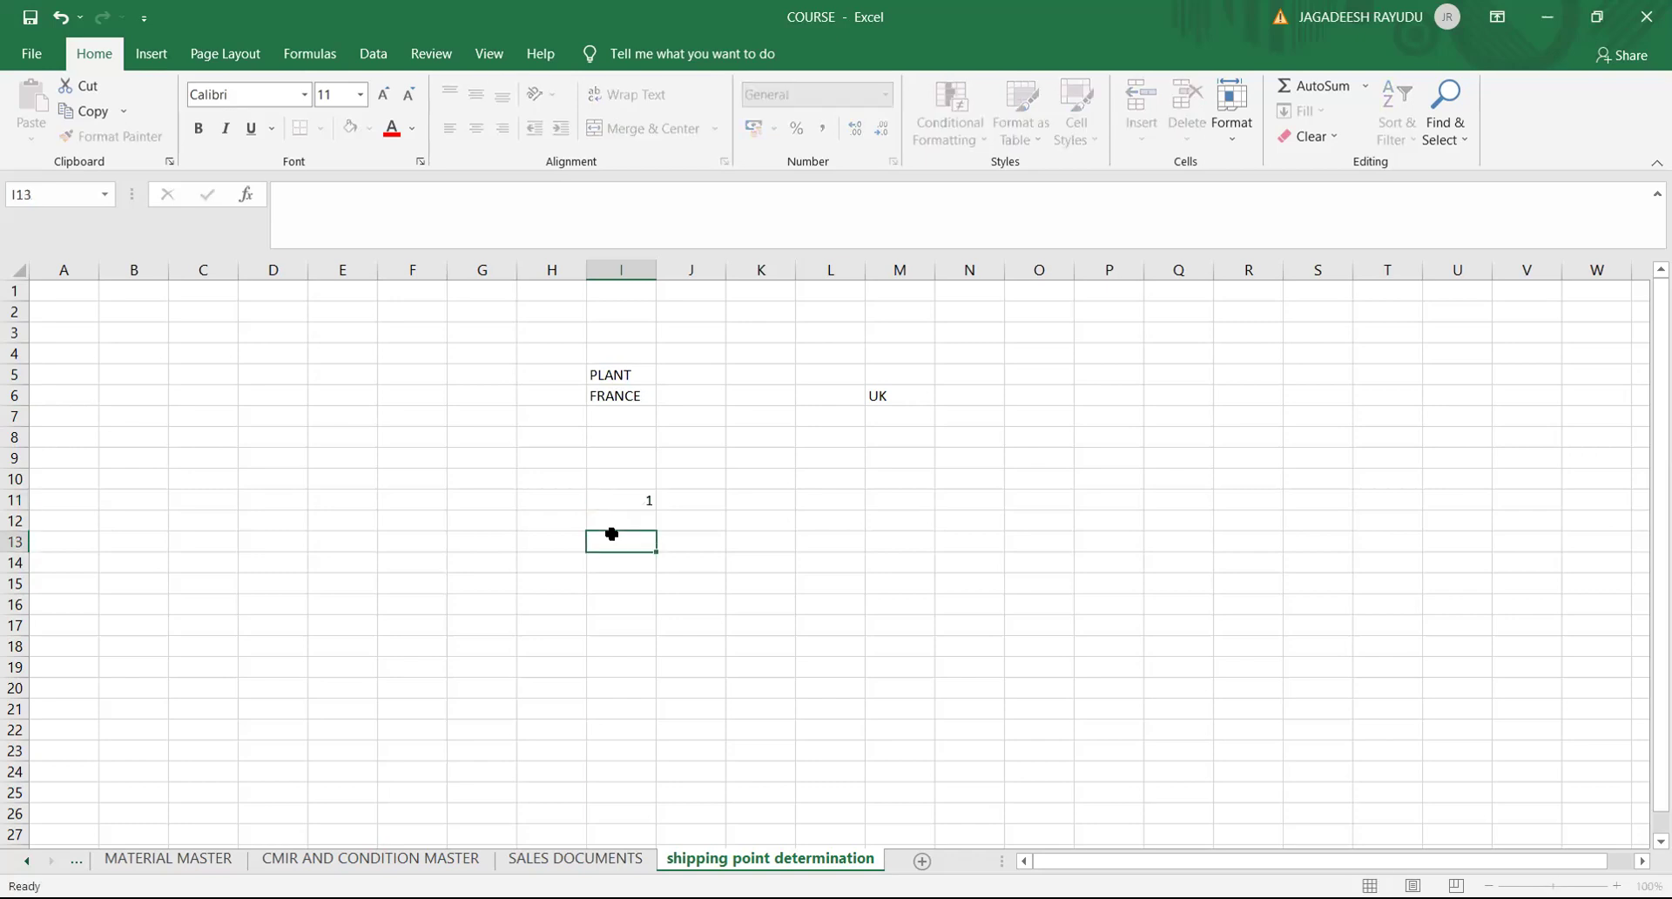
Step: Enter "SHIPPING CONDITION FROM CUSTMER MASTER OR DOCUMENT TYPE" in cell J11, beside the item number
{"action": "left_click", "coordinate": [672, 499]}
{"action": "type", "text": "SHIPPING CON"}
{"action": "type", "text": "DITION "}
{"action": "type", "text": "FOR"}
{"action": "key", "text": "BackSpace"}
{"action": "key", "text": "BackSpace"}
{"action": "type", "text": "RO"}
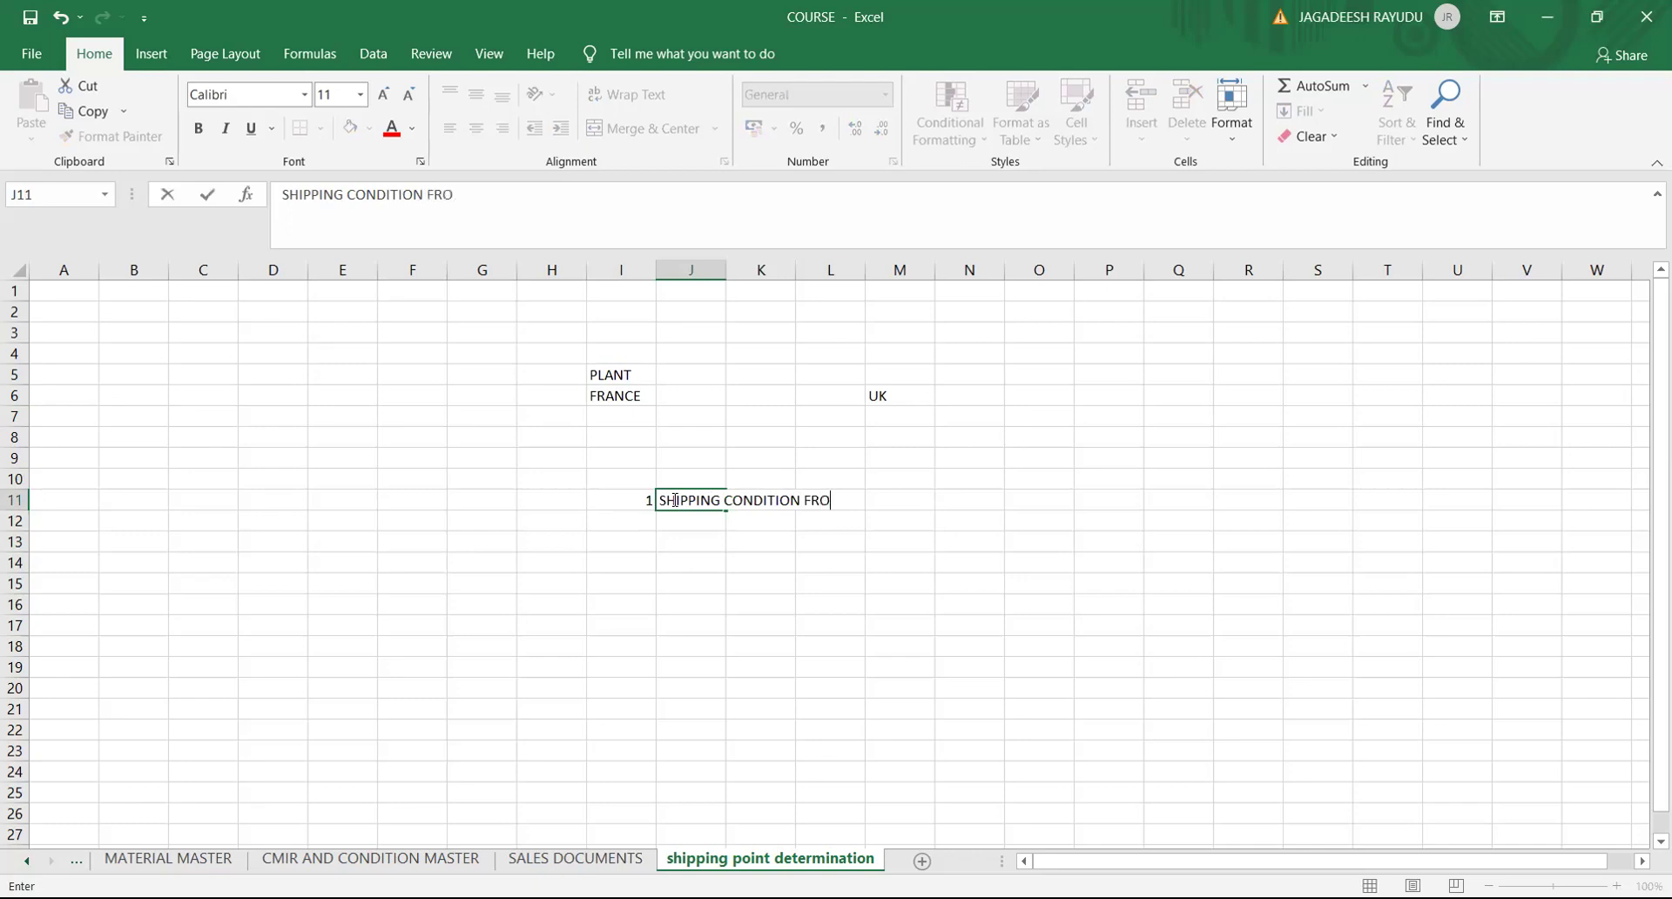
{"action": "type", "text": "M CUSTMER MAS"}
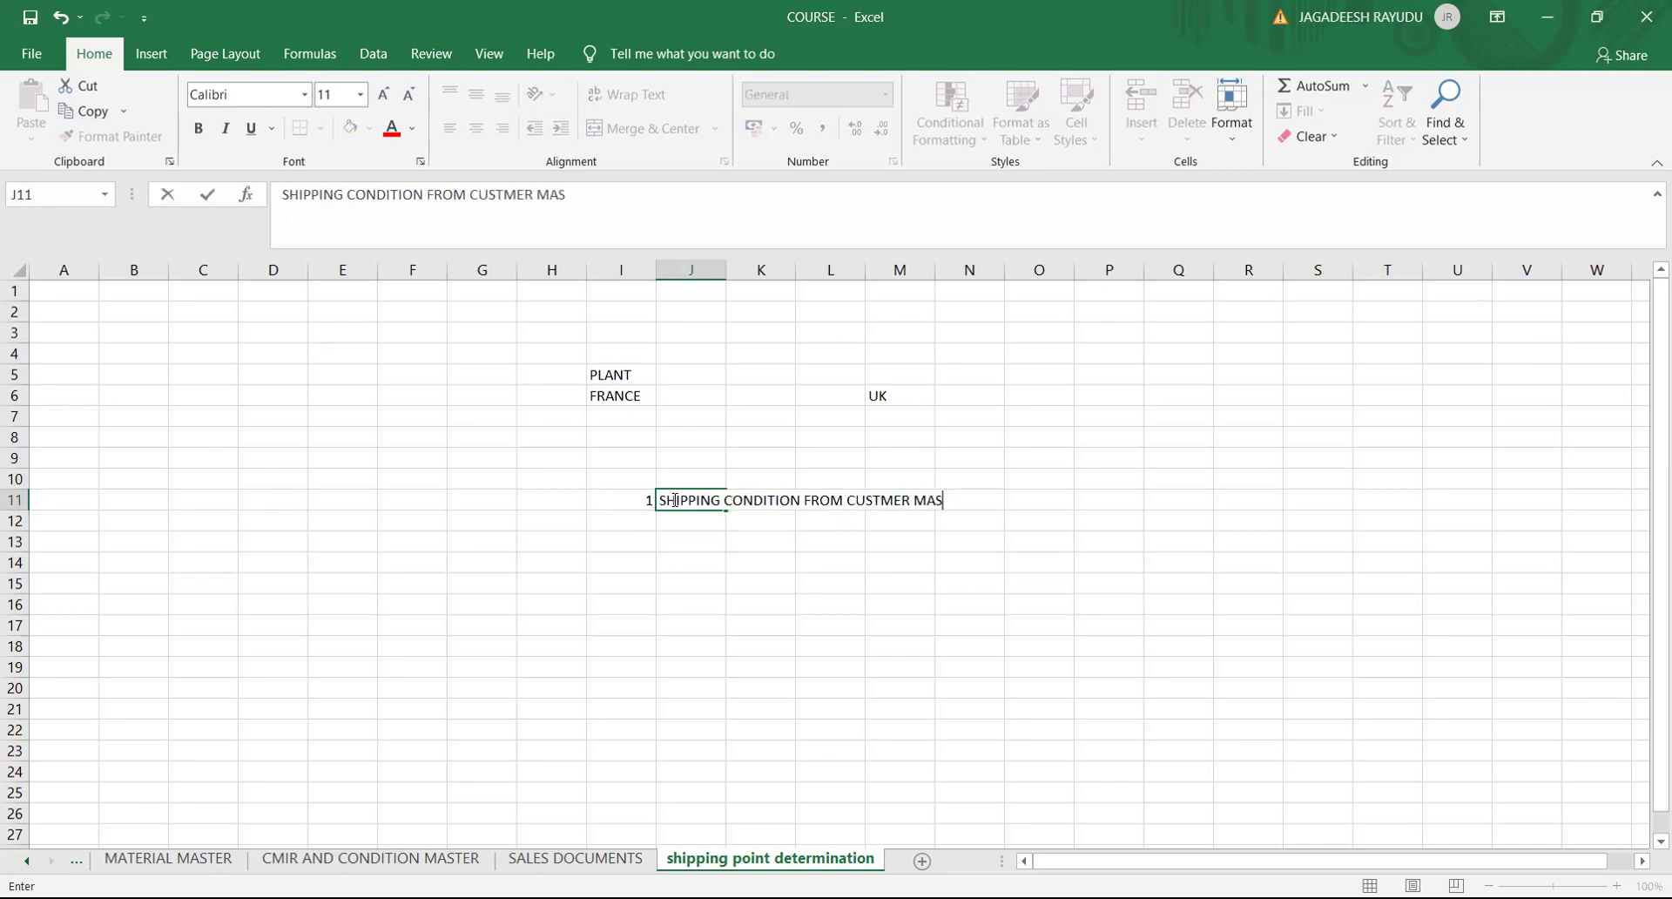
{"action": "type", "text": "TER OR DOCUMENT"}
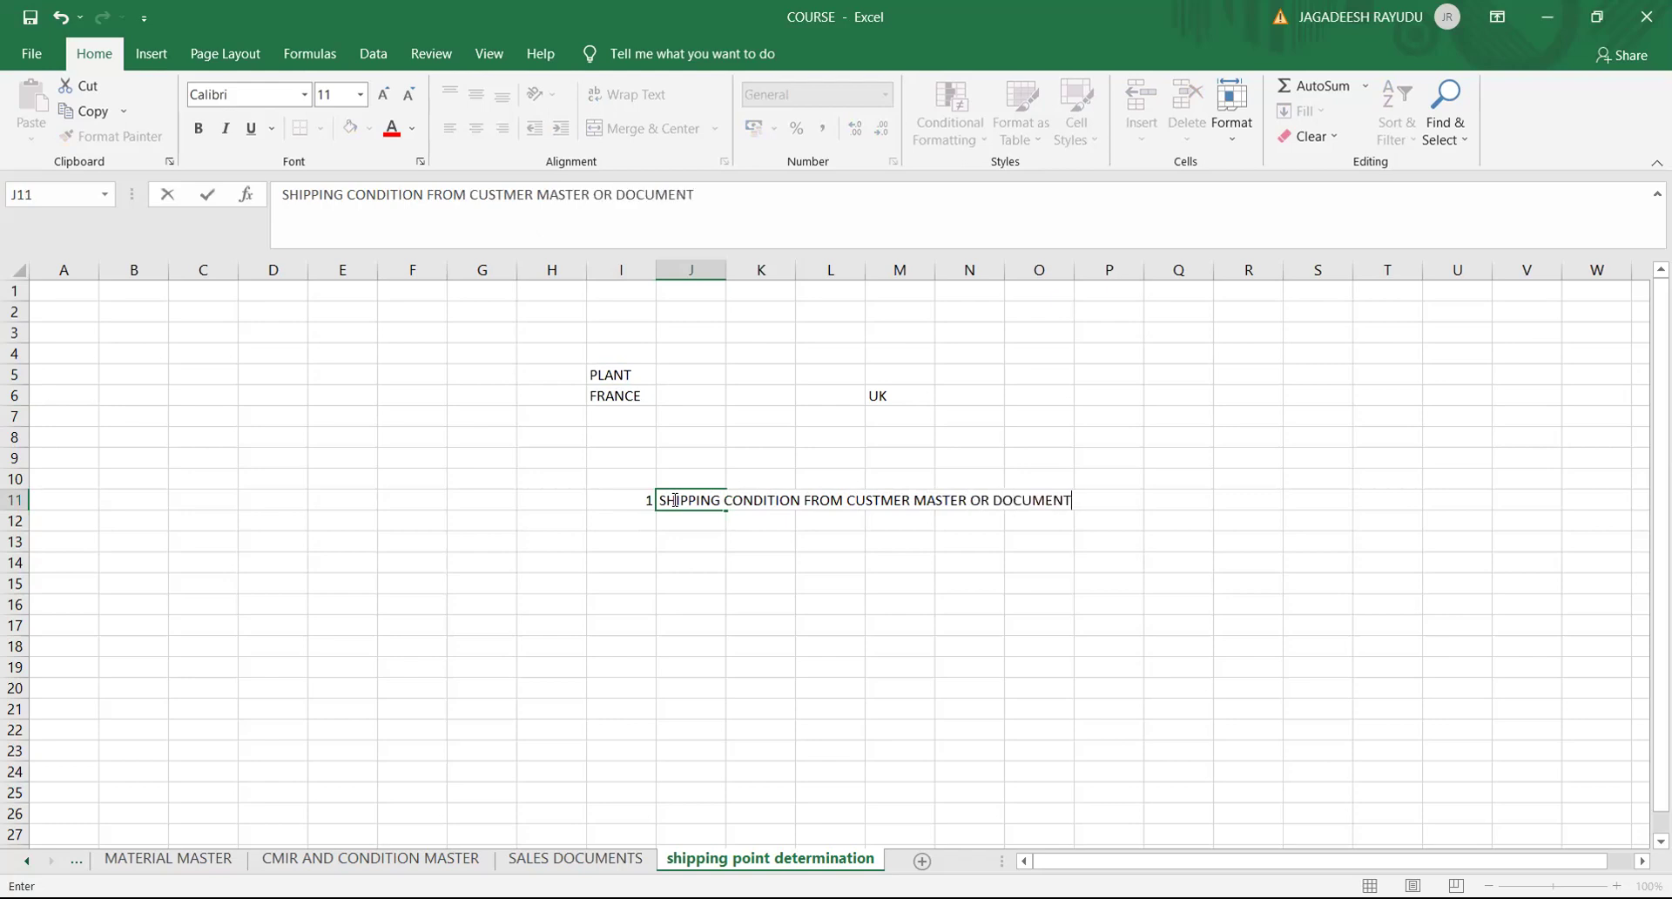
{"action": "type", "text": " TYPE"}
{"action": "left_click", "coordinate": [894, 538]}
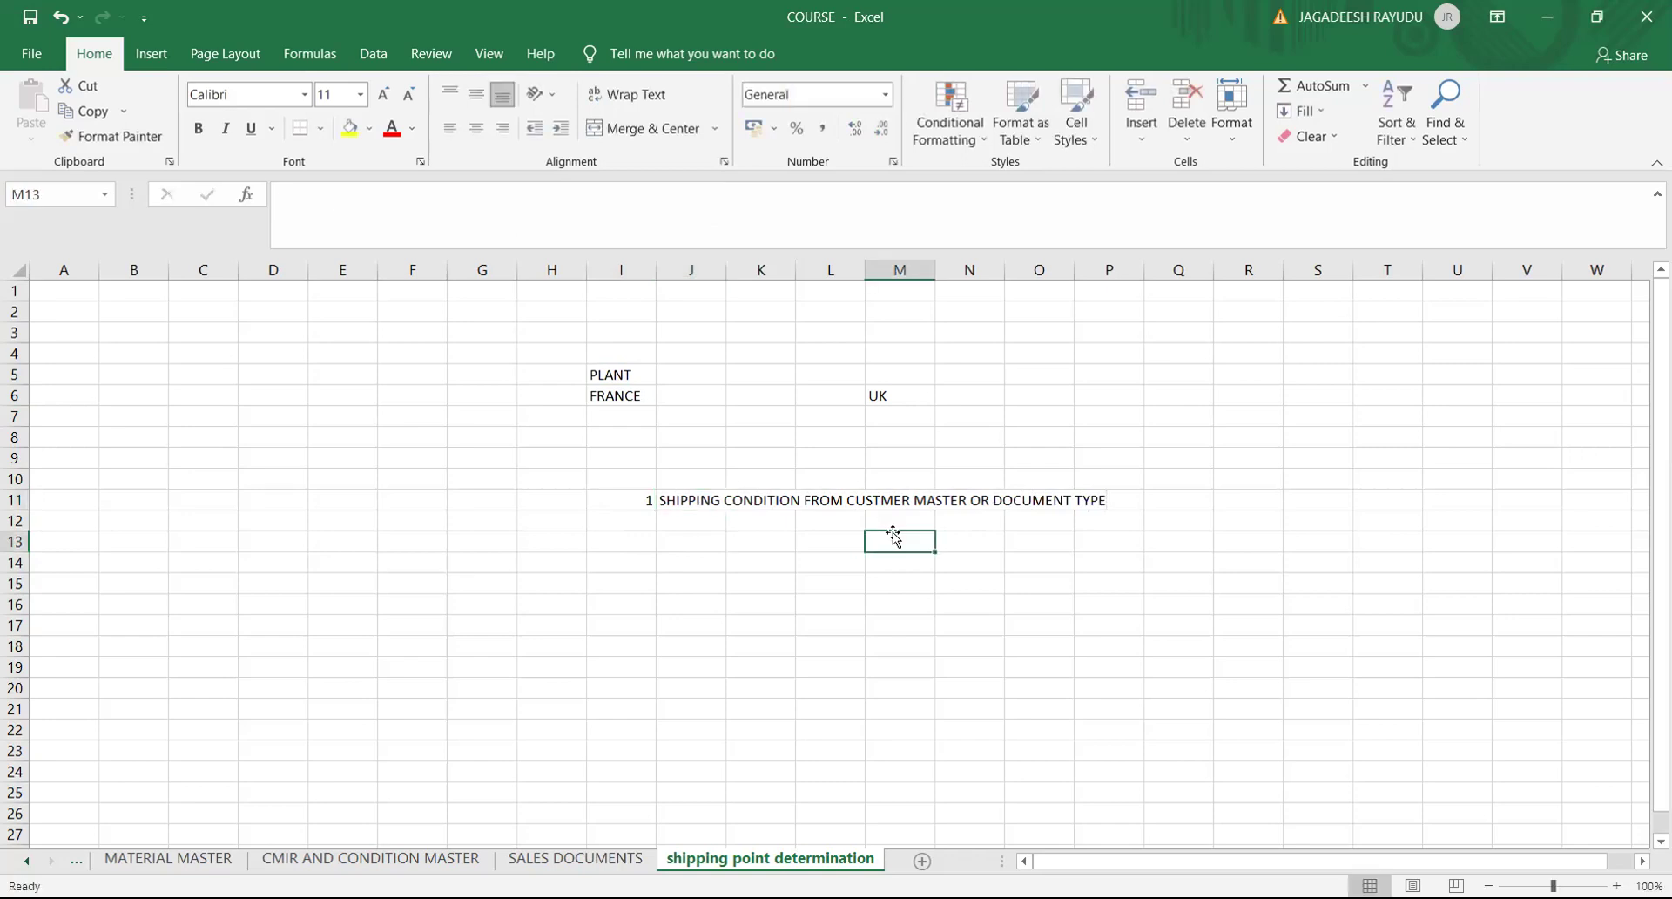
{"action": "left_click", "coordinate": [687, 524]}
{"action": "left_click", "coordinate": [624, 524]}
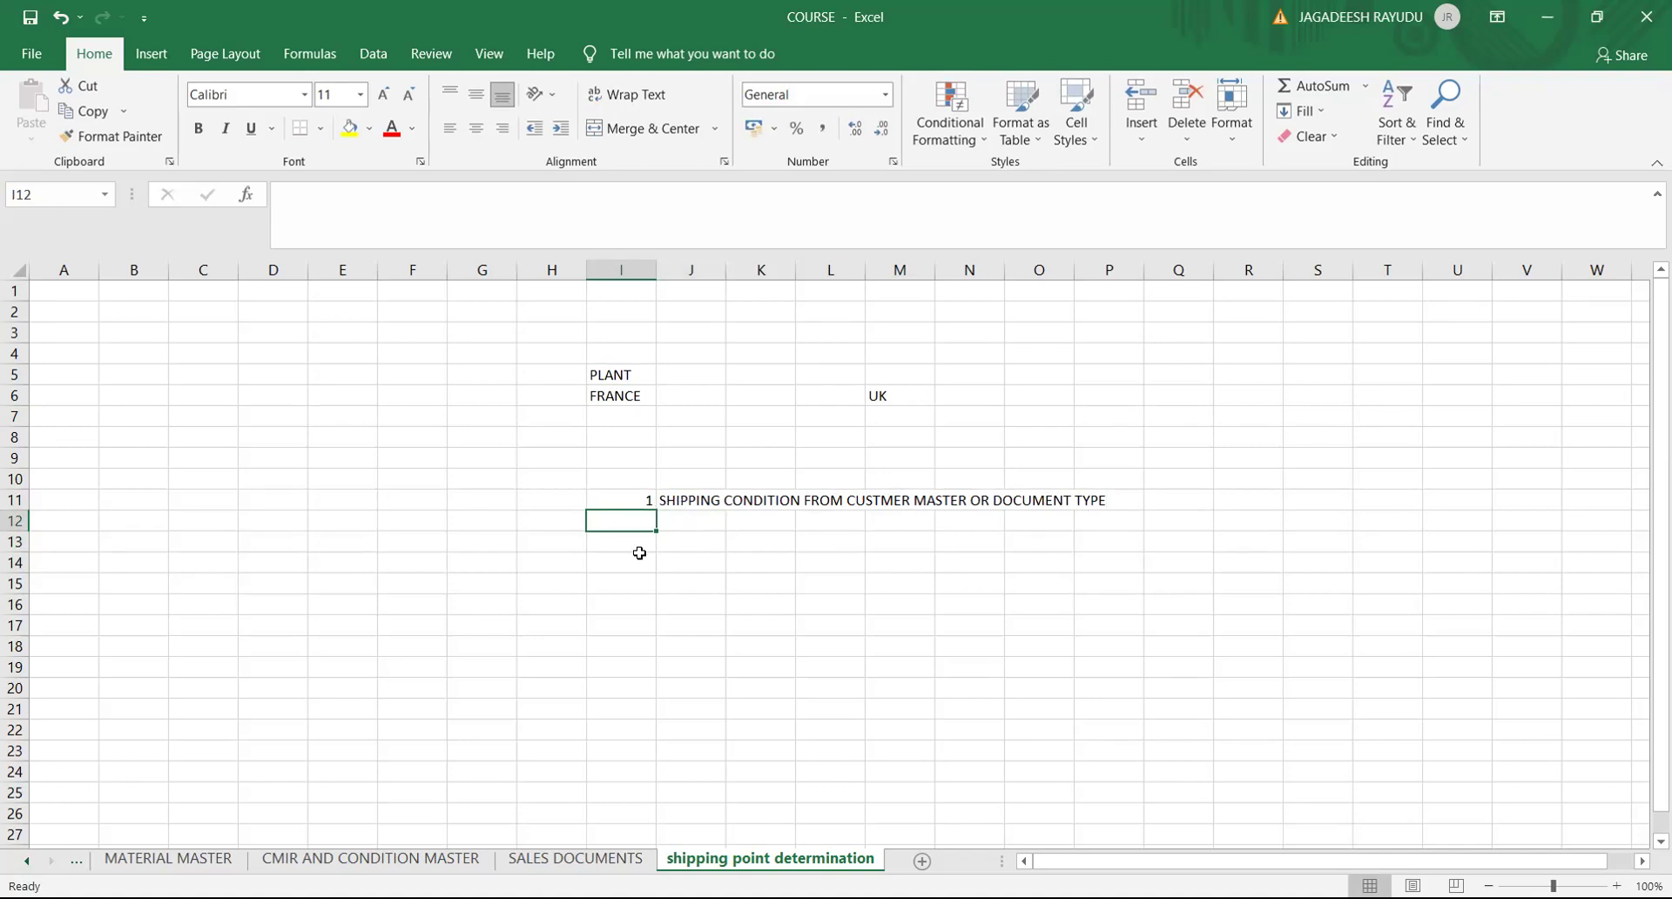
{"action": "left_click", "coordinate": [666, 497]}
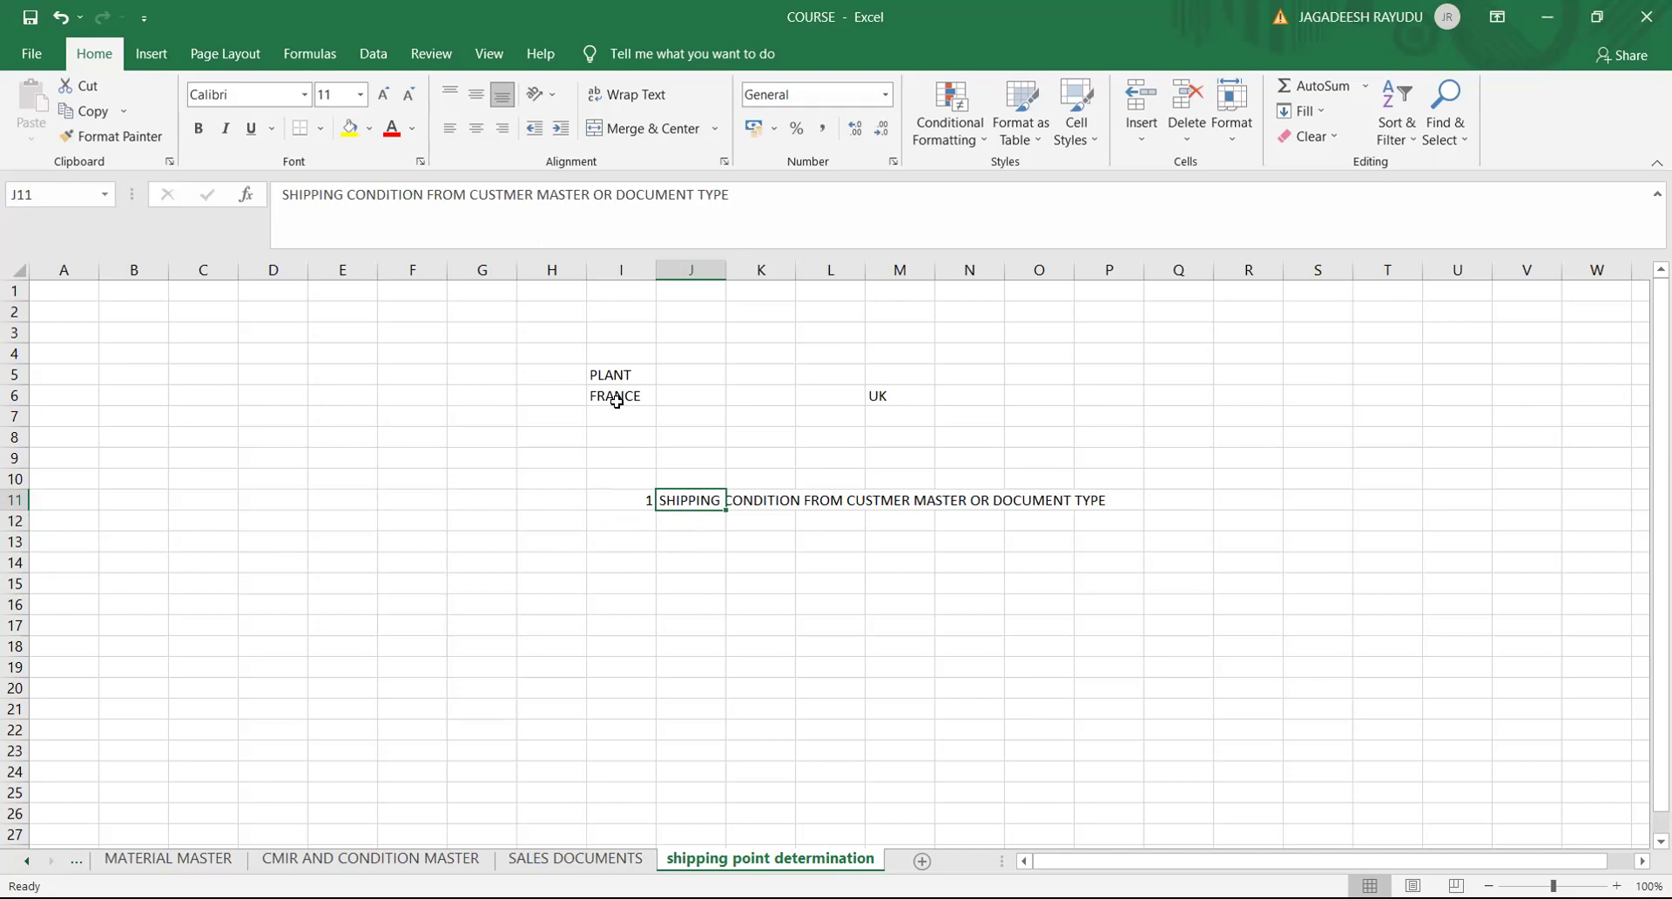
{"action": "left_click", "coordinate": [617, 399]}
{"action": "left_click_drag", "start_coordinate": [617, 399], "coordinate": [746, 616]}
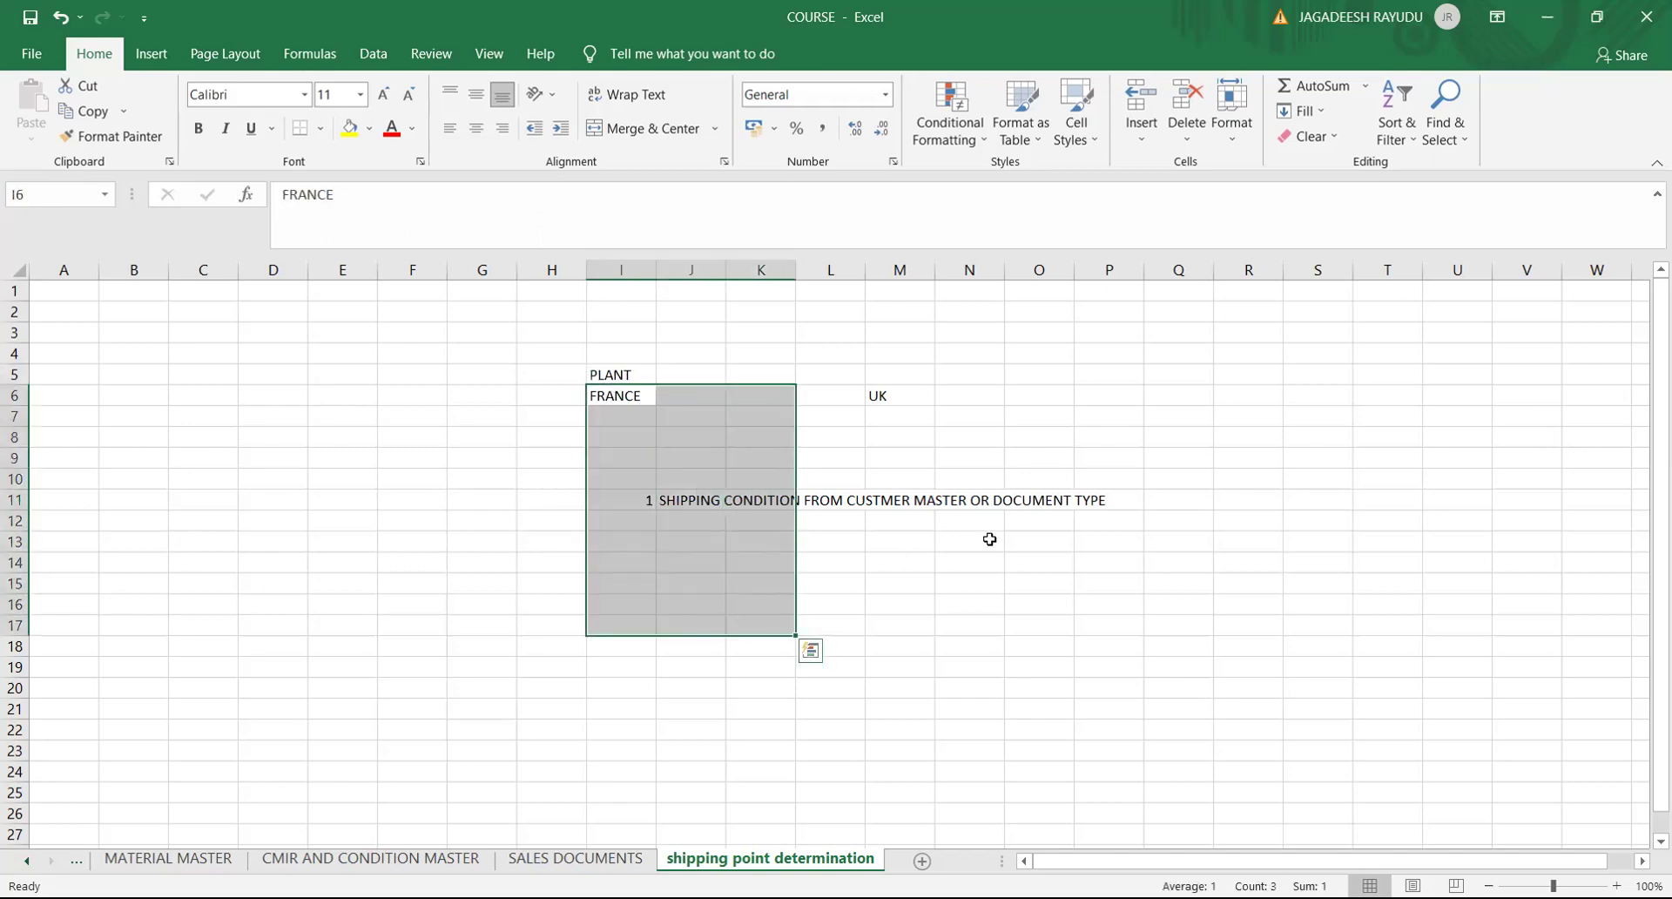
Step: Enter the label PLANT in cell M18, below the shipping condition line
{"action": "left_click", "coordinate": [887, 636]}
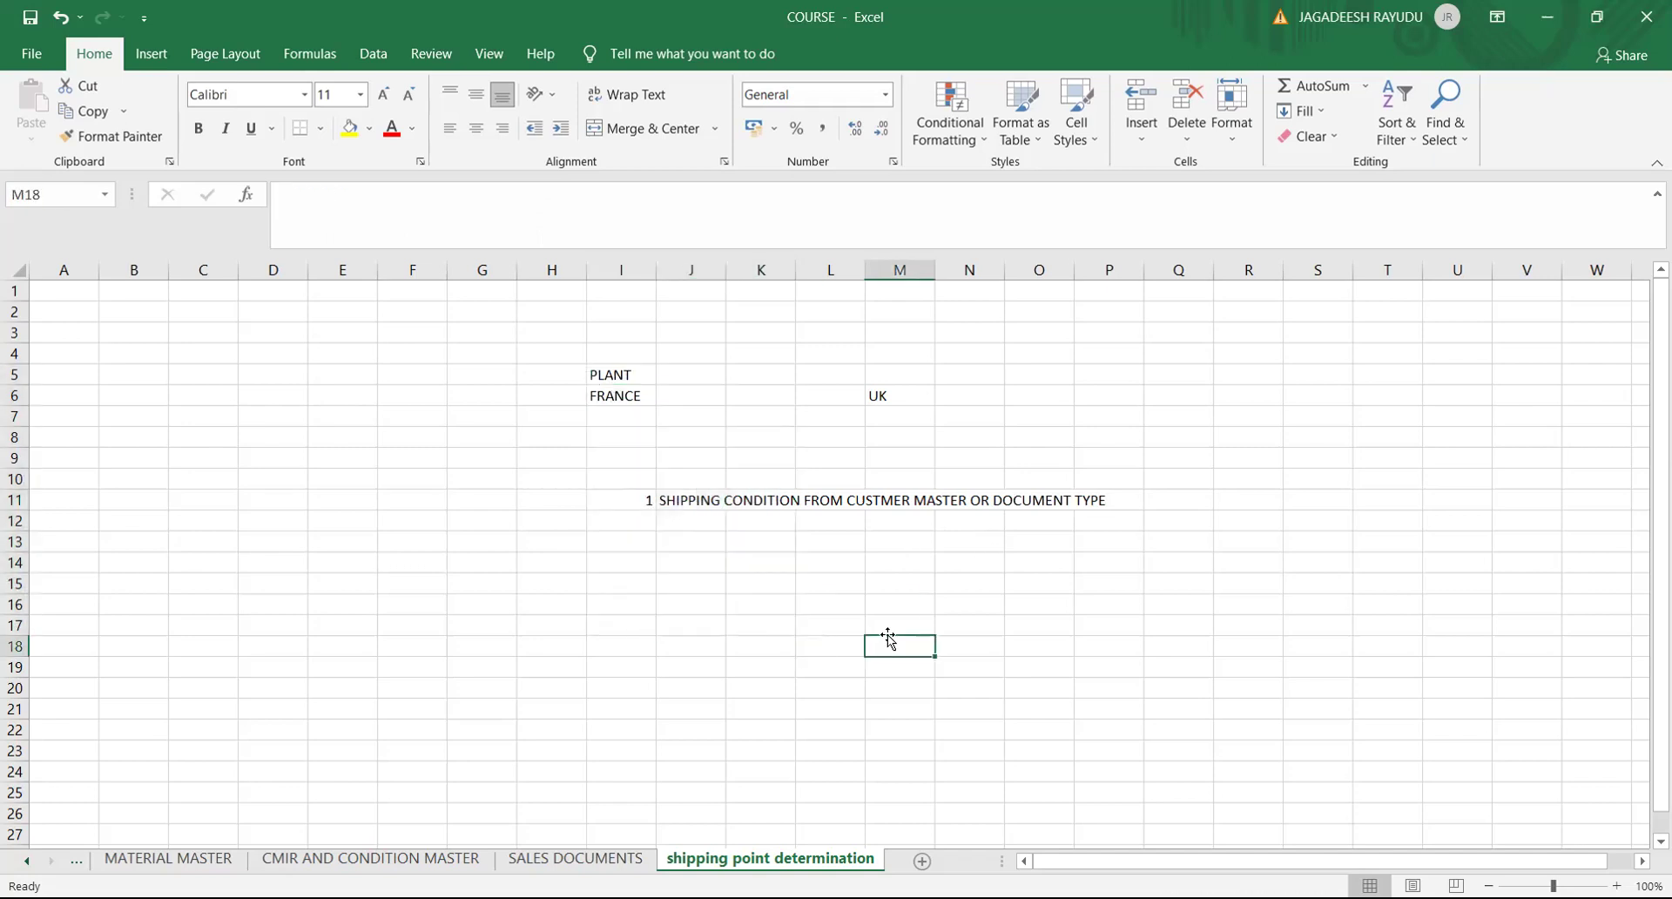
{"action": "type", "text": "P"}
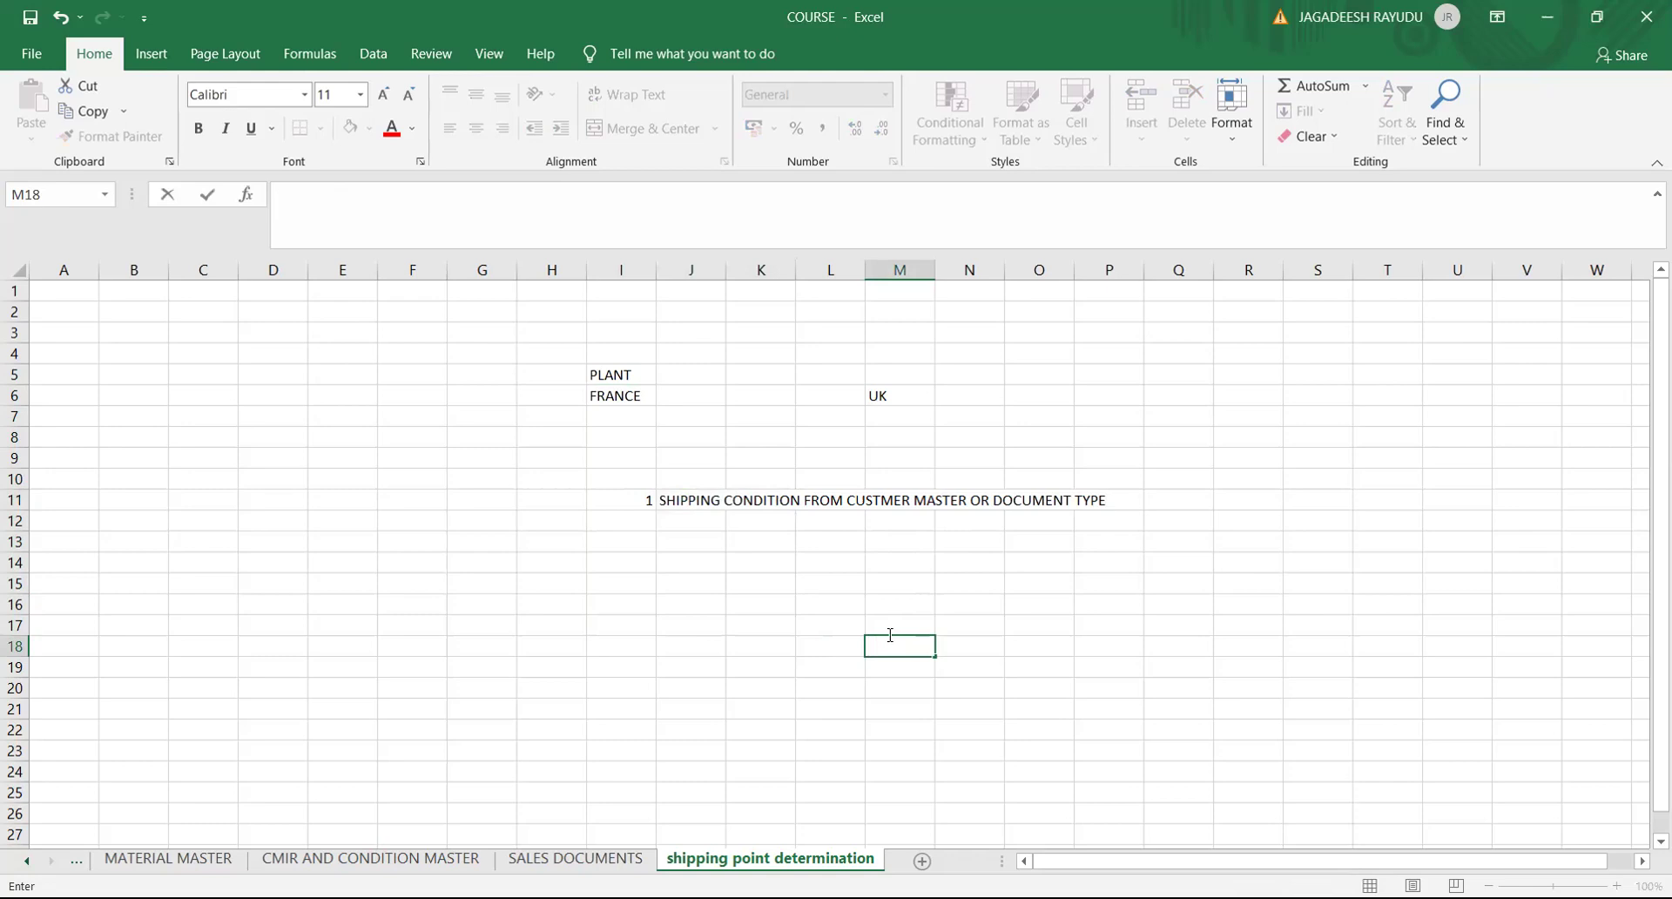
{"action": "type", "text": "L"}
{"action": "key", "text": "BackSpace"}
{"action": "key", "text": "BackSpace"}
{"action": "type", "text": "G"}
{"action": "key", "text": "BackSpace"}
{"action": "type", "text": "PLANT"}
{"action": "left_click", "coordinate": [1011, 610]}
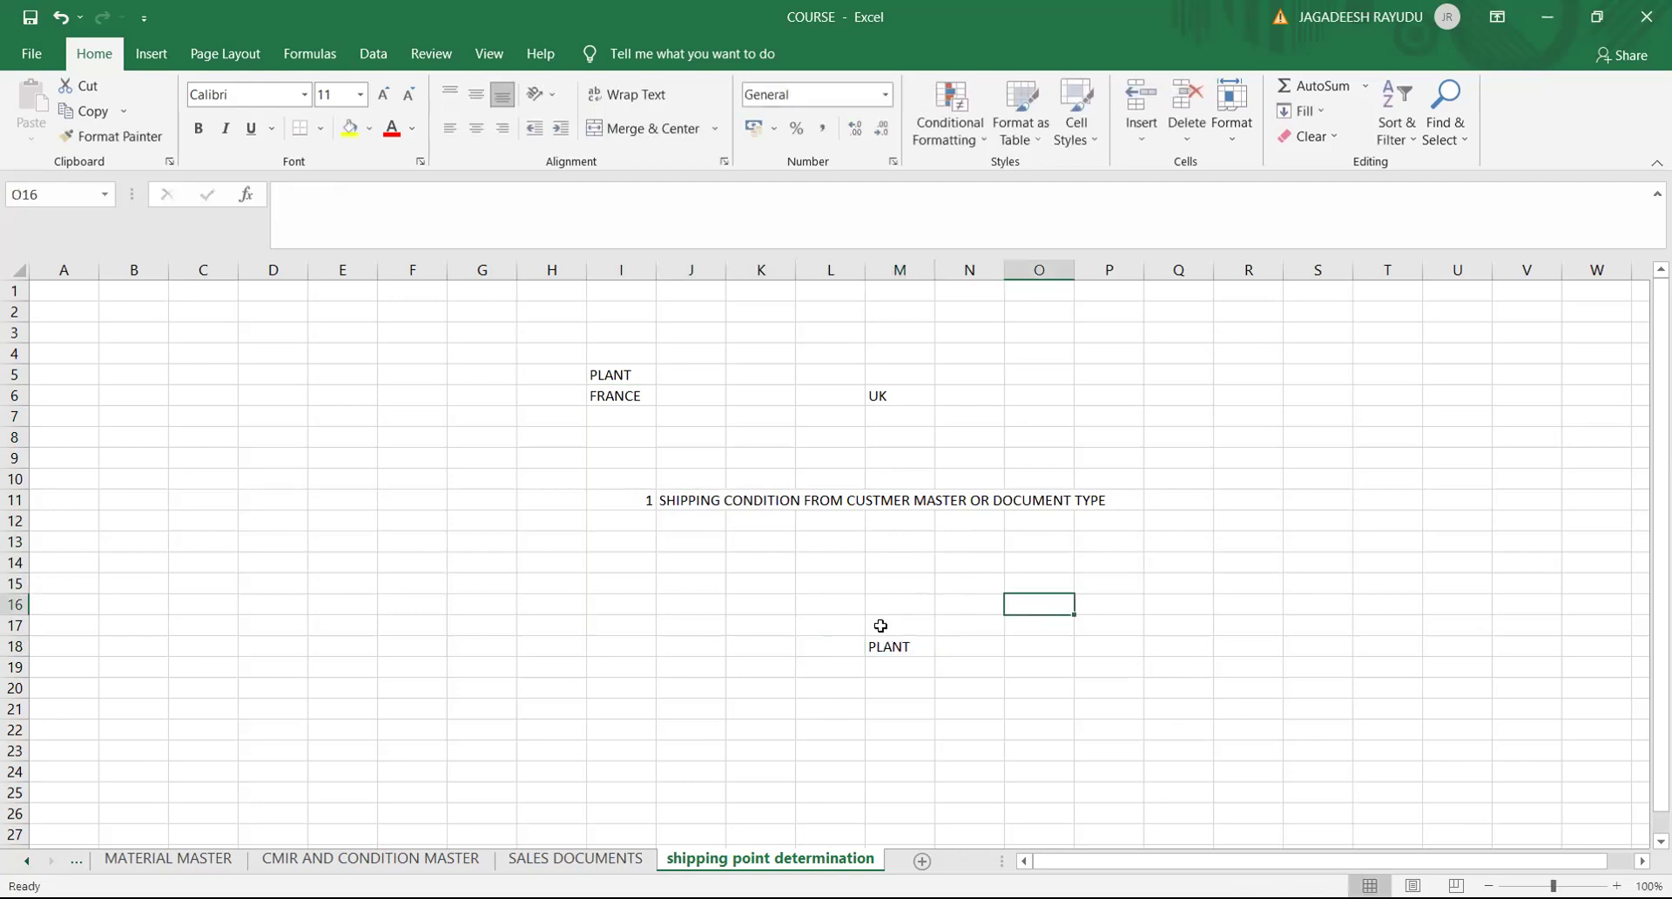
Step: Enter the direction labels EAST in M15, WEST in M22 and NORTH in O17 around the lower PLANT label
{"action": "left_click", "coordinate": [831, 644]}
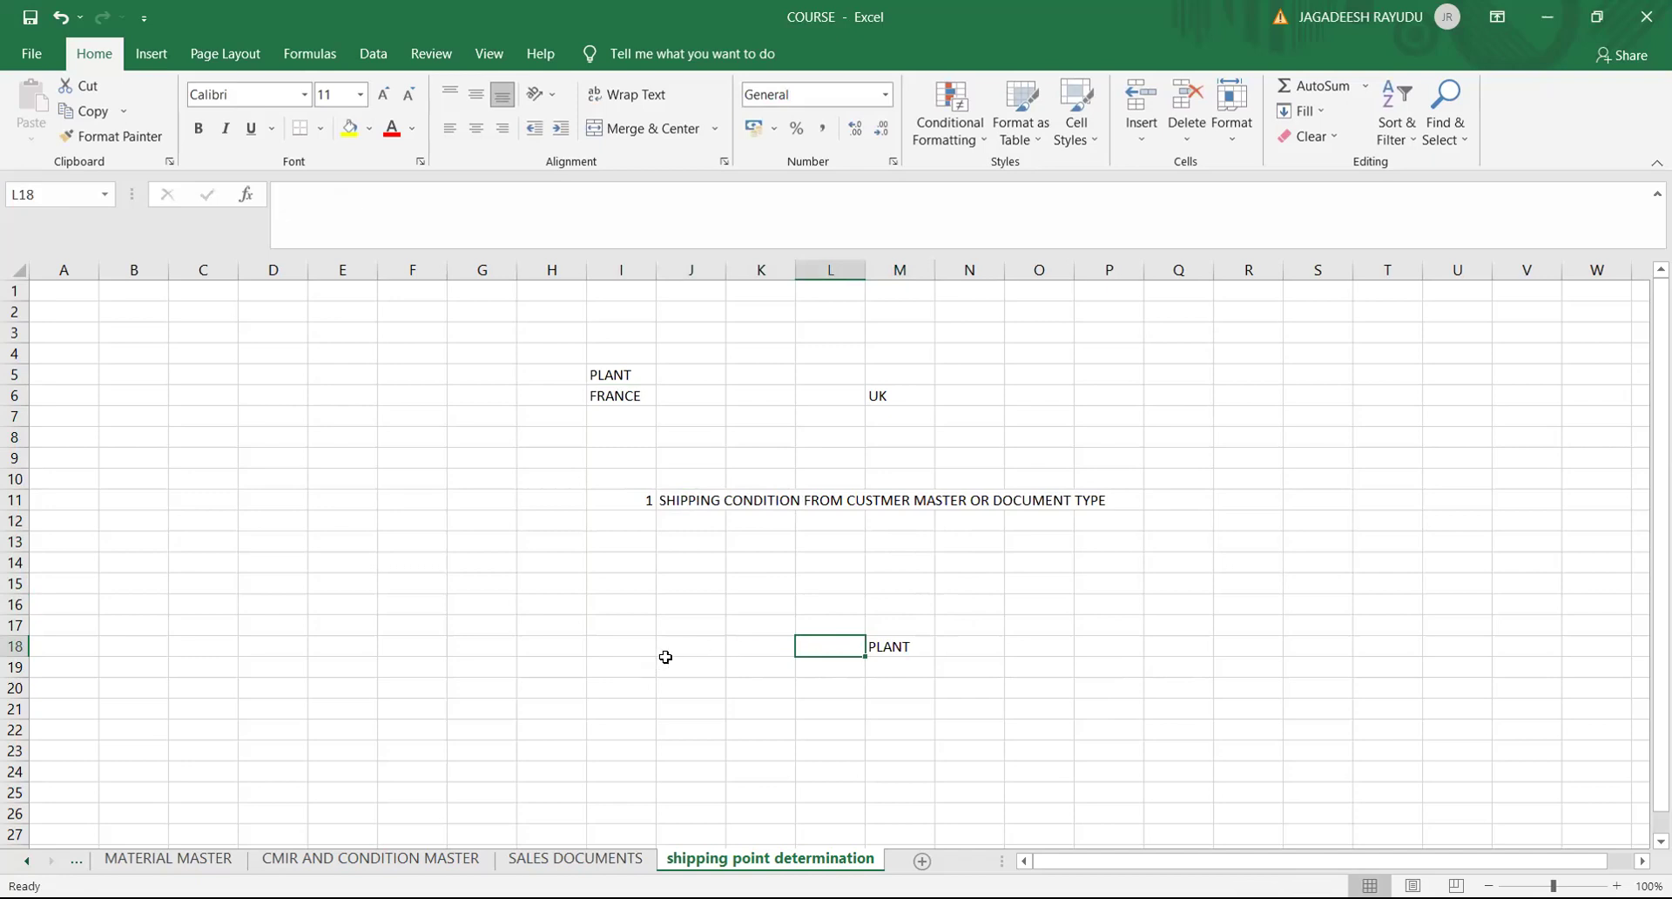
{"action": "left_click", "coordinate": [889, 577]}
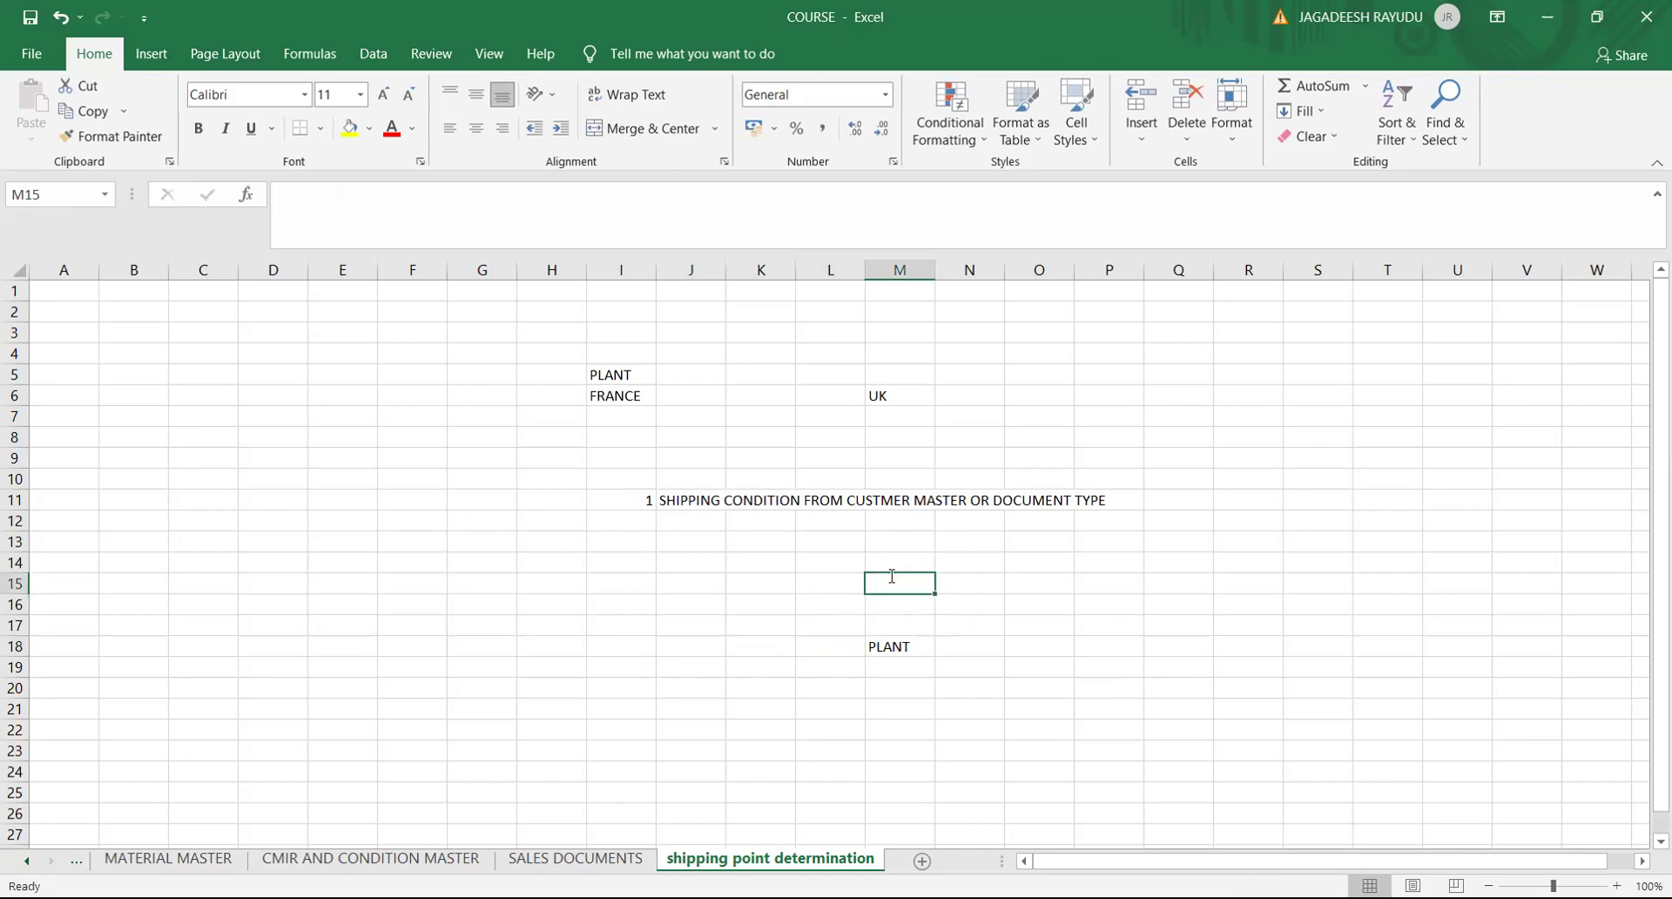
{"action": "type", "text": "EAST"}
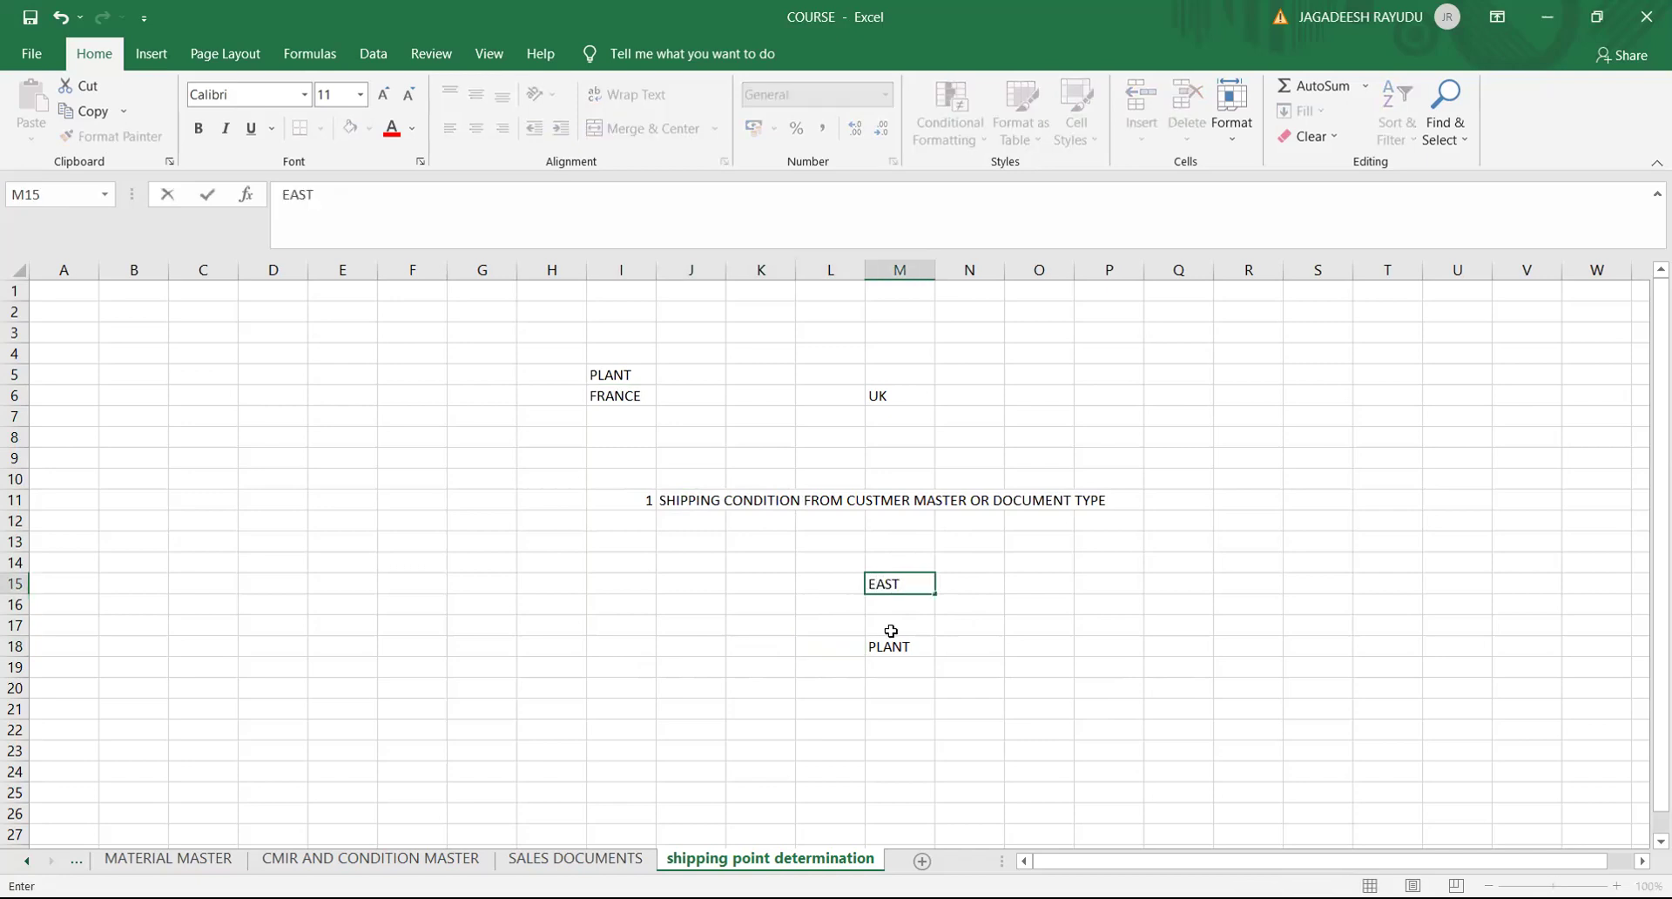
{"action": "left_click", "coordinate": [911, 723]}
{"action": "type", "text": "WEST"}
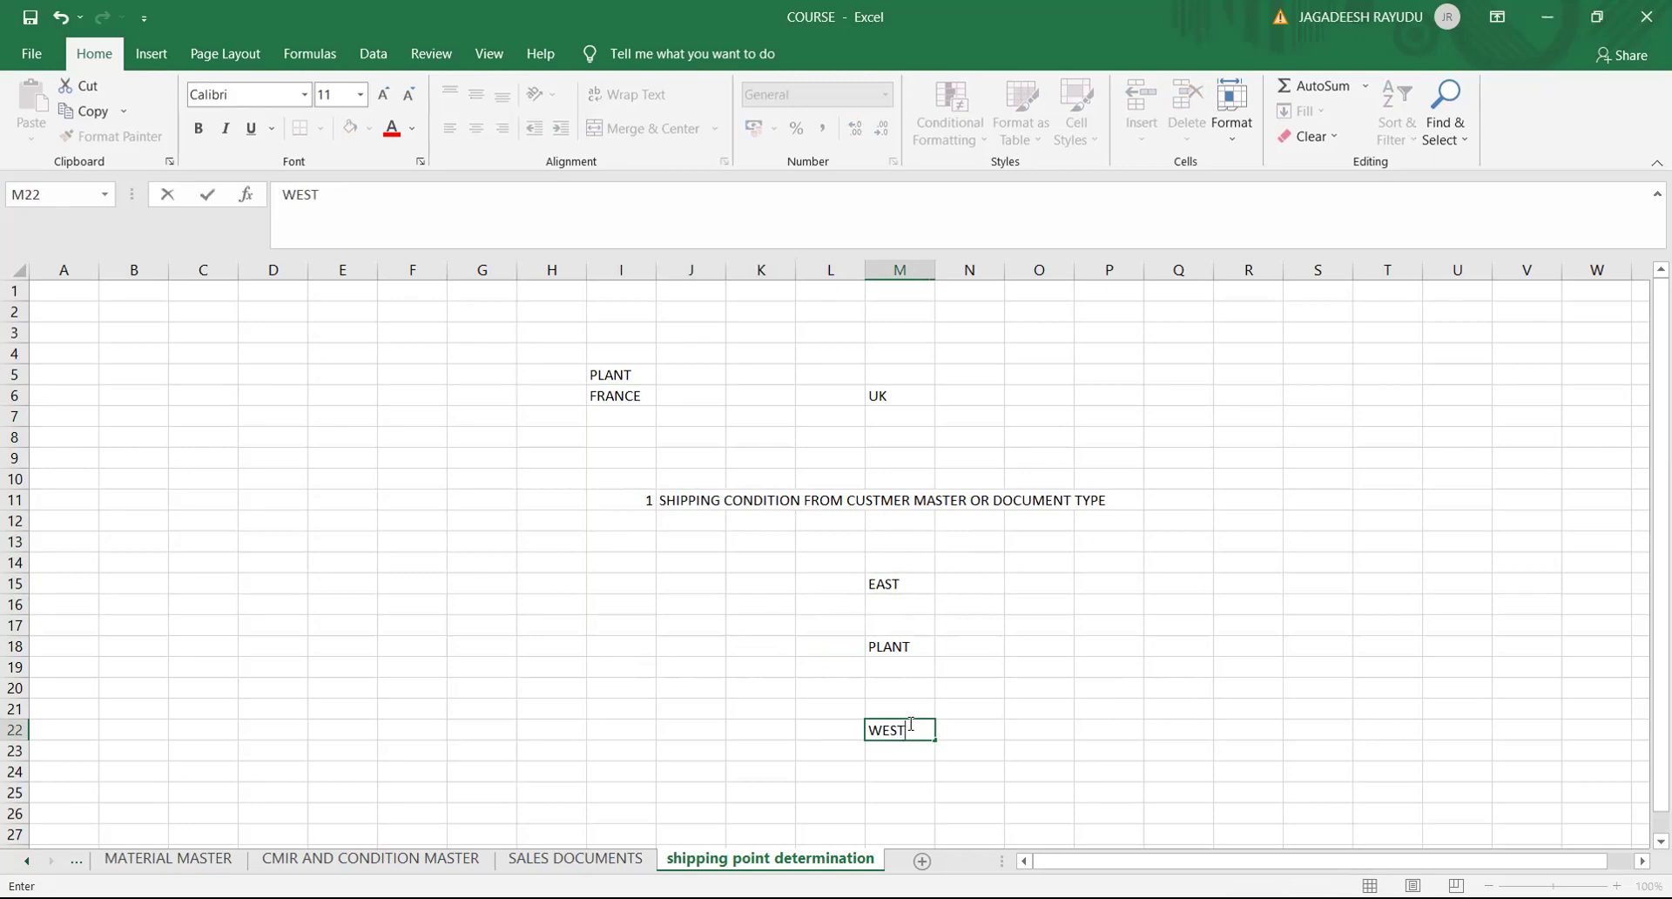
{"action": "left_click", "coordinate": [1070, 623]}
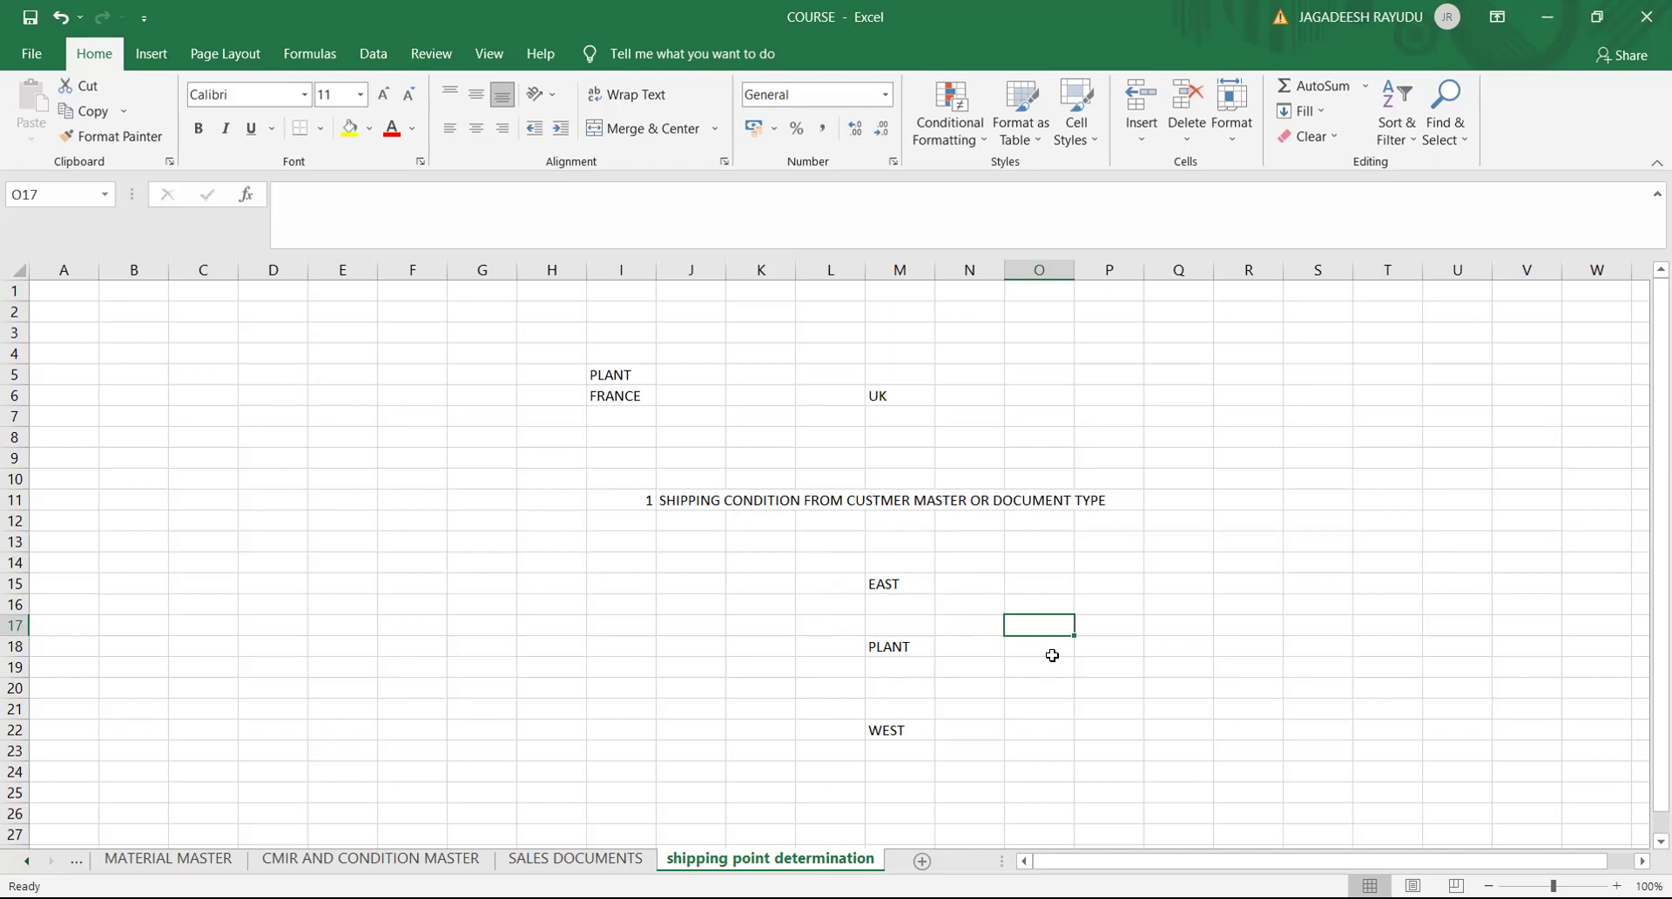
{"action": "type", "text": "NORTH"}
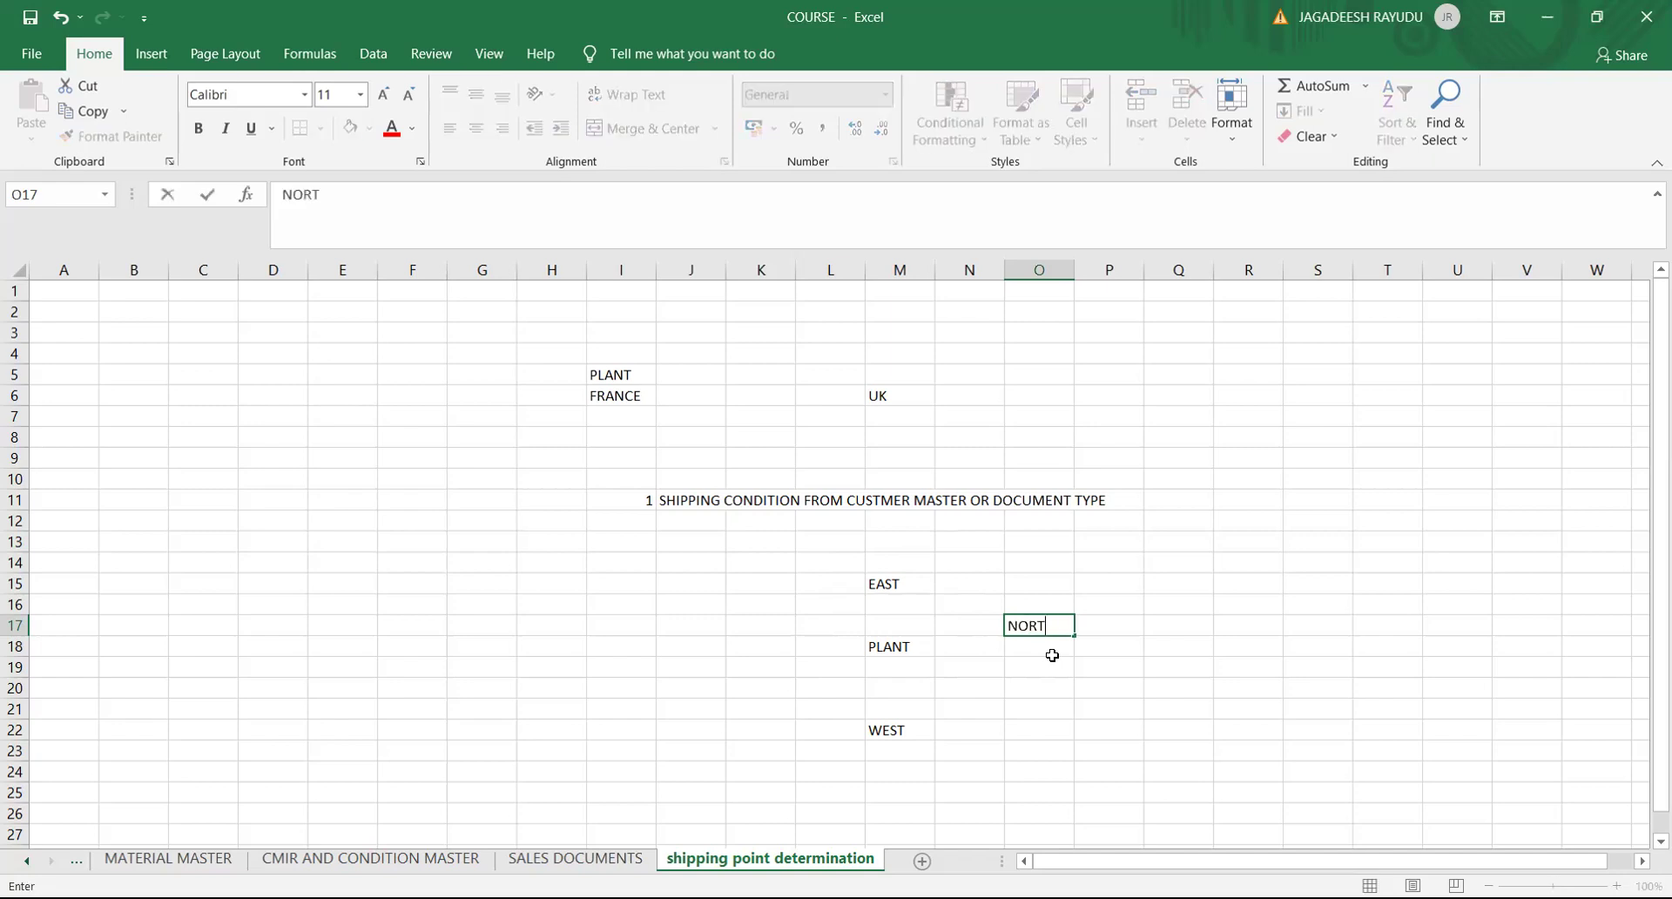
Step: Enter the direction label SOUTH in cell J17, on the same row as NORTH
{"action": "left_click", "coordinate": [675, 627]}
{"action": "type", "text": "S"}
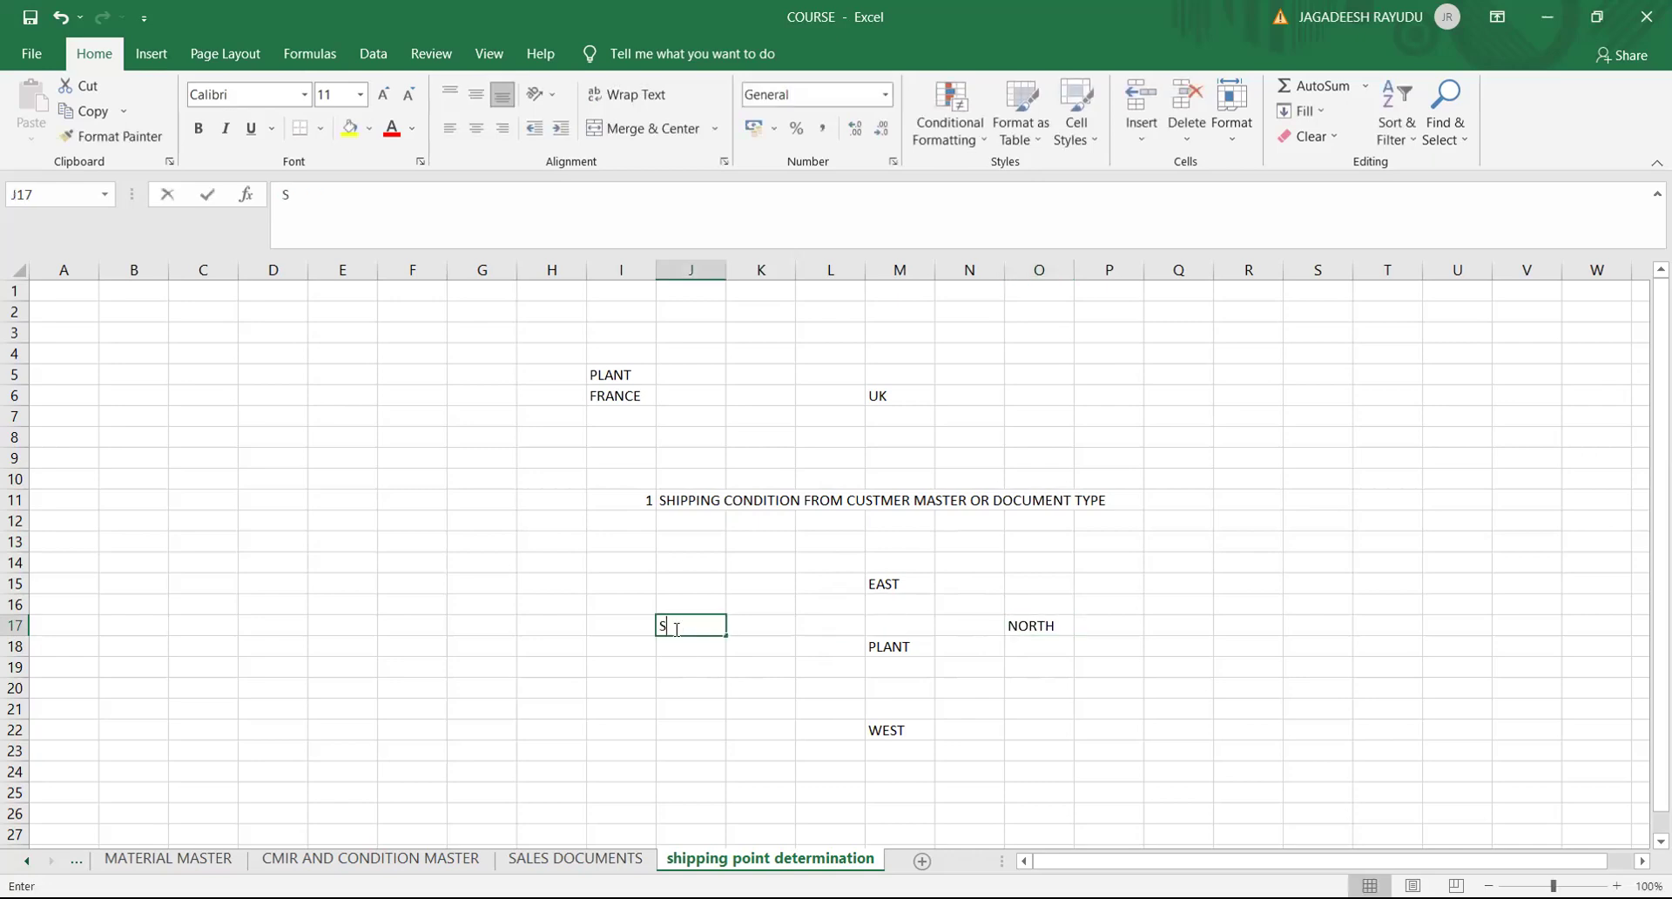
{"action": "type", "text": "OWTH"}
{"action": "key", "text": "BackSpace"}
{"action": "key", "text": "BackSpace"}
{"action": "key", "text": "BackSpace"}
{"action": "type", "text": "WTH"}
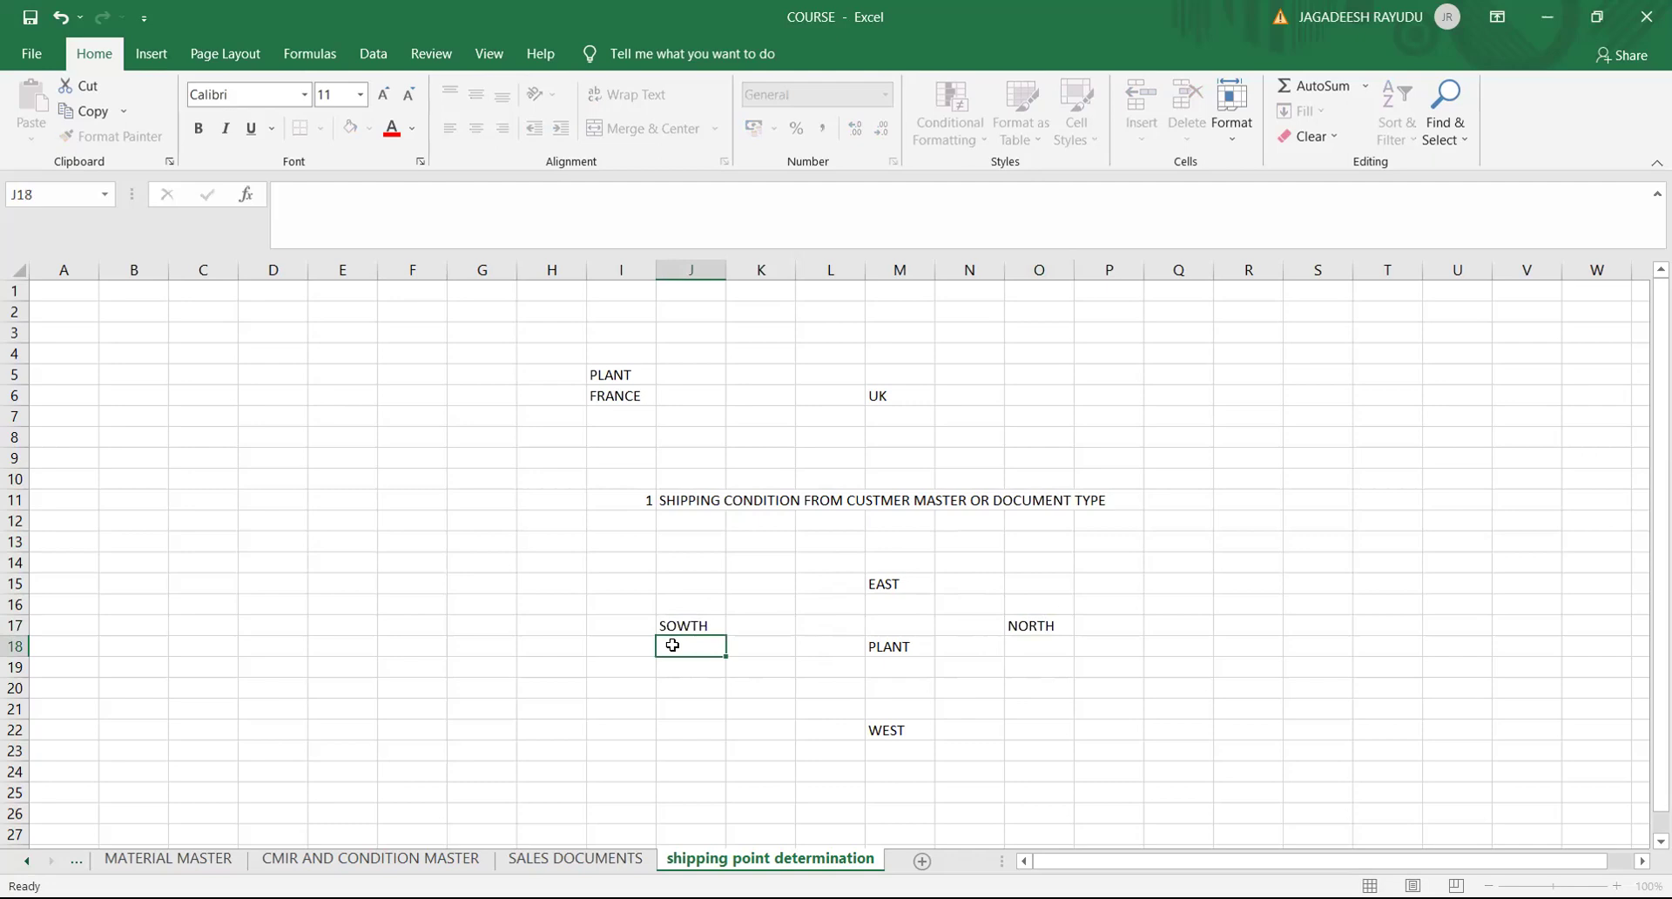
{"action": "left_click", "coordinate": [670, 645]}
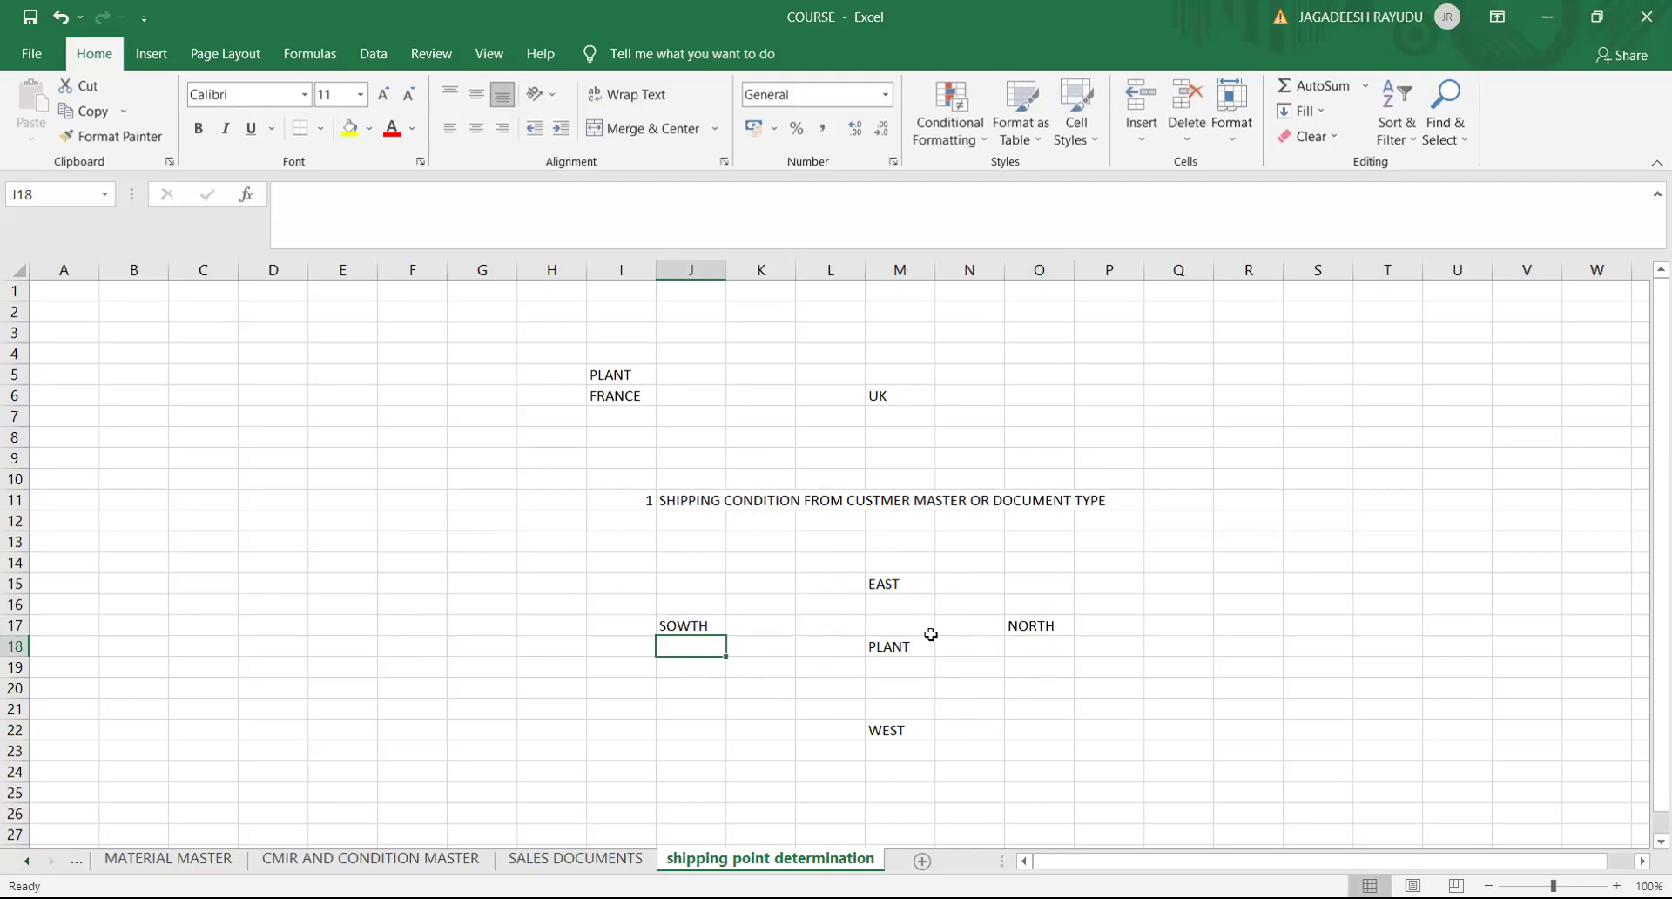
{"action": "left_click", "coordinate": [699, 625]}
{"action": "type", "text": "SOU"}
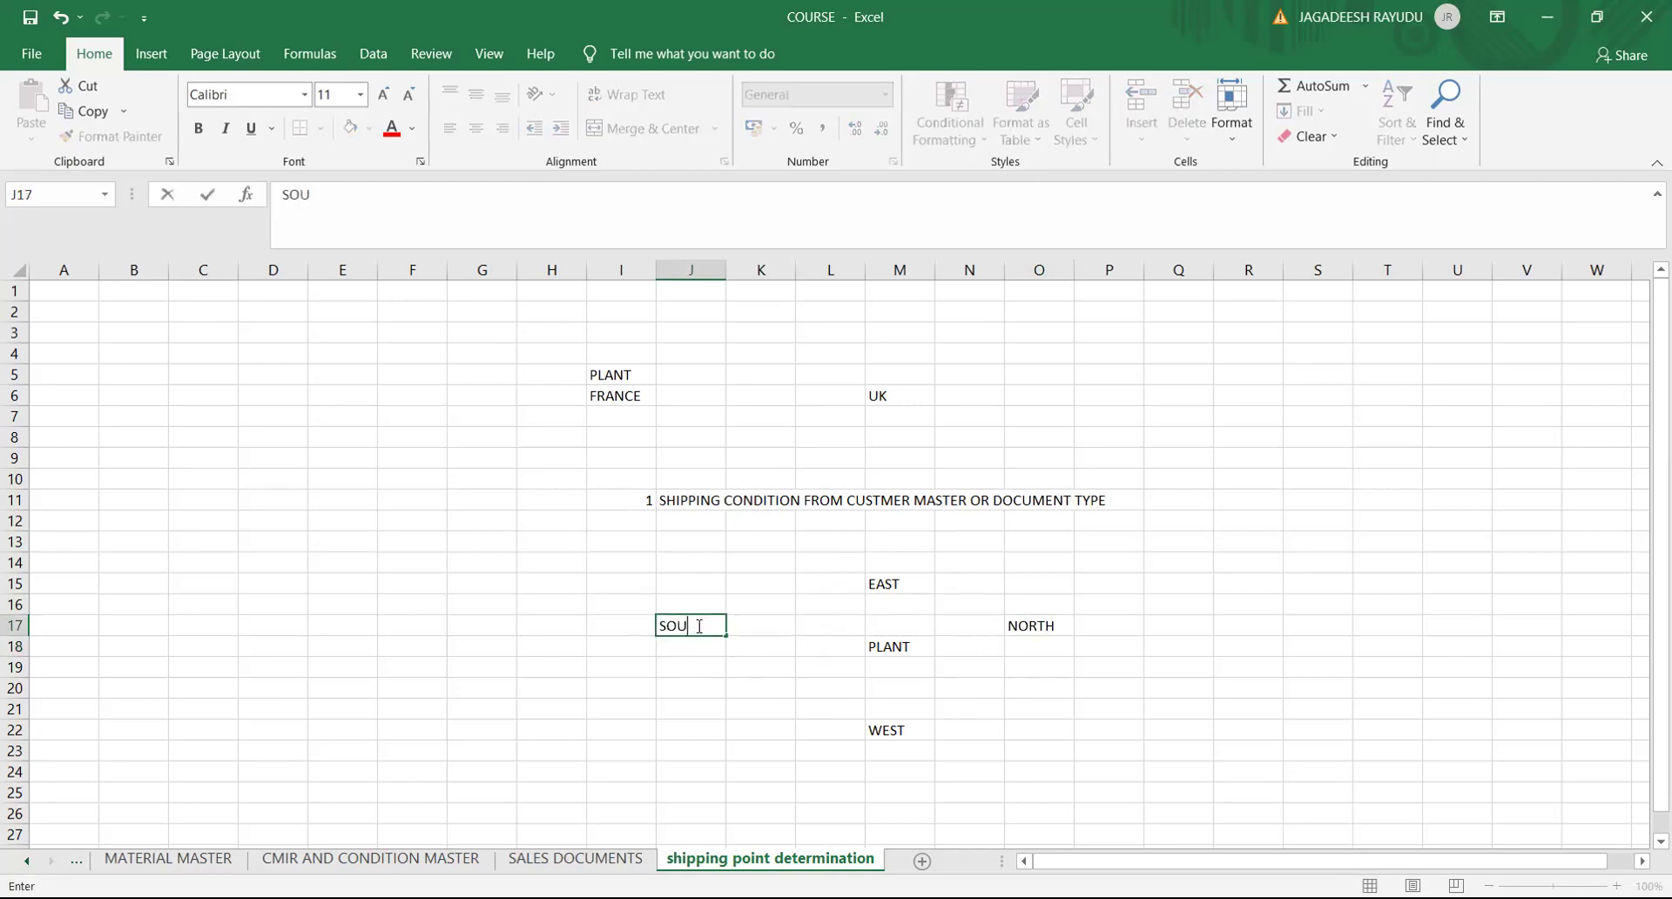
{"action": "left_click", "coordinate": [687, 688]}
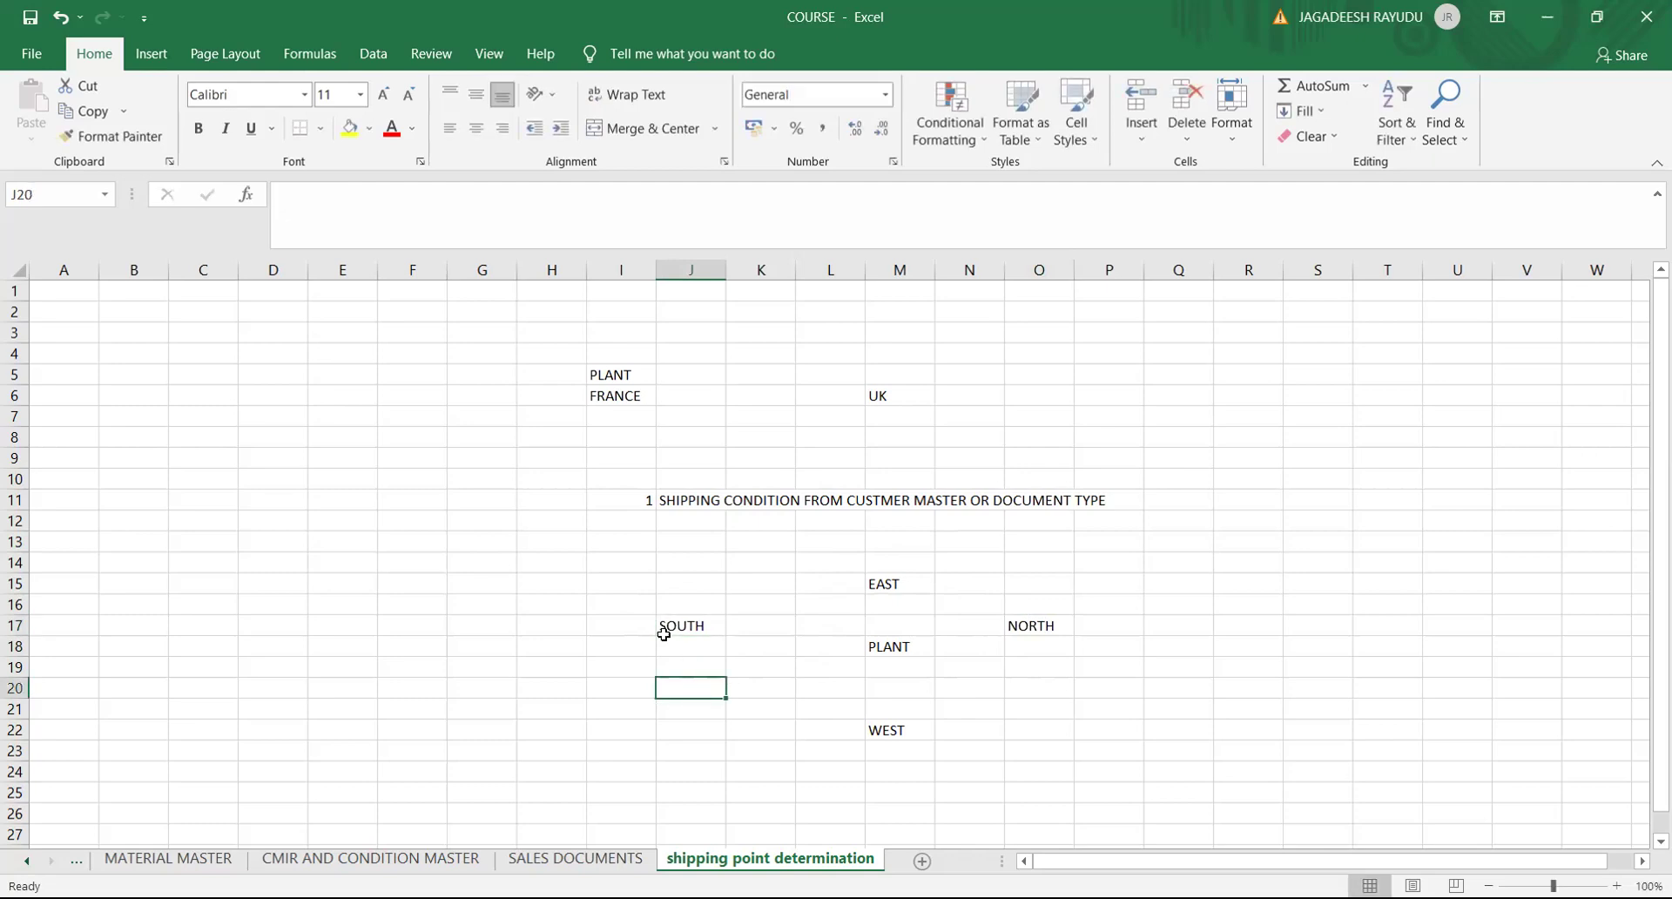
Step: Enter ADDRESS1 in I17 beside SOUTH and AD2 in M14 above EAST
{"action": "left_click", "coordinate": [625, 624]}
{"action": "type", "text": "A"}
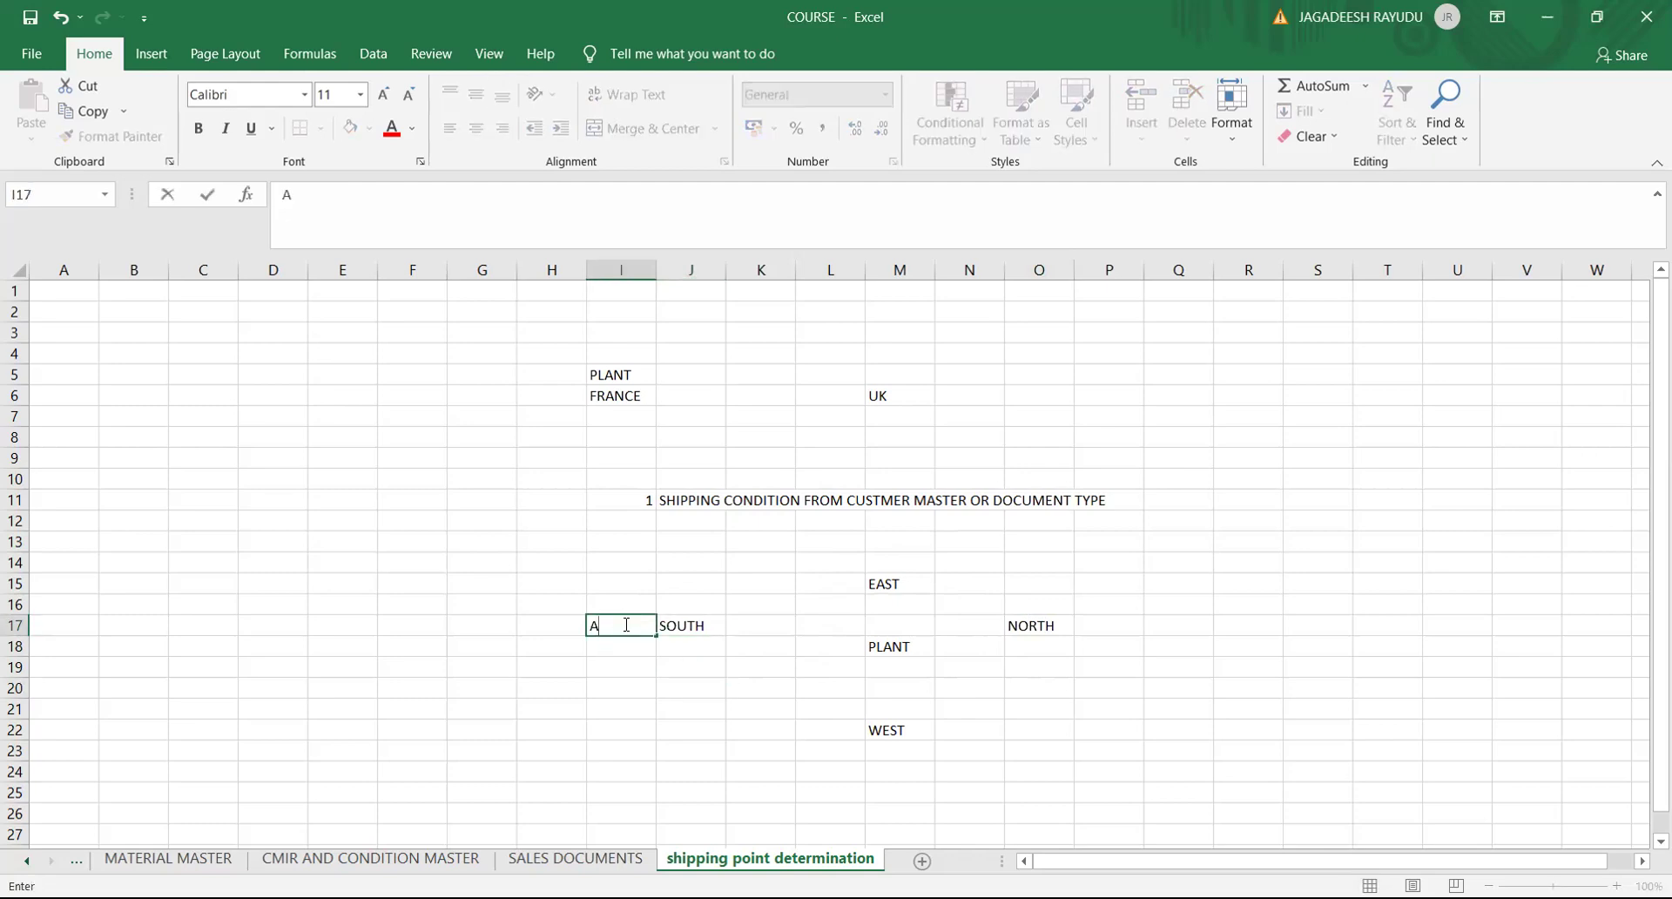
{"action": "type", "text": "DDRESS1"}
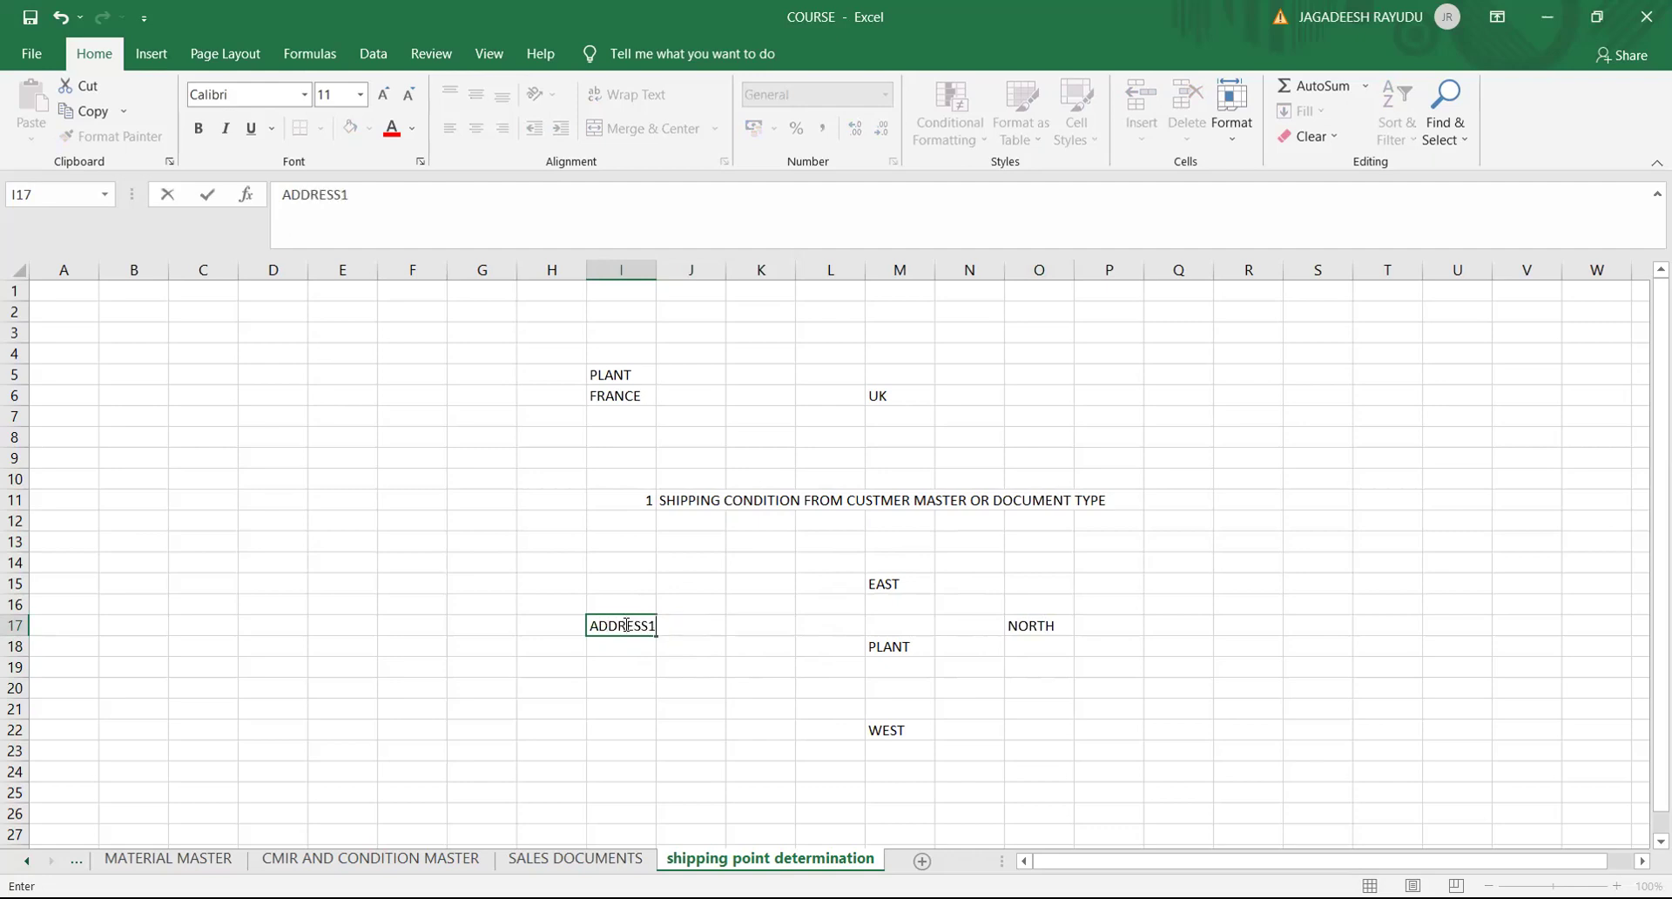
{"action": "left_click", "coordinate": [889, 557]}
{"action": "type", "text": "A"}
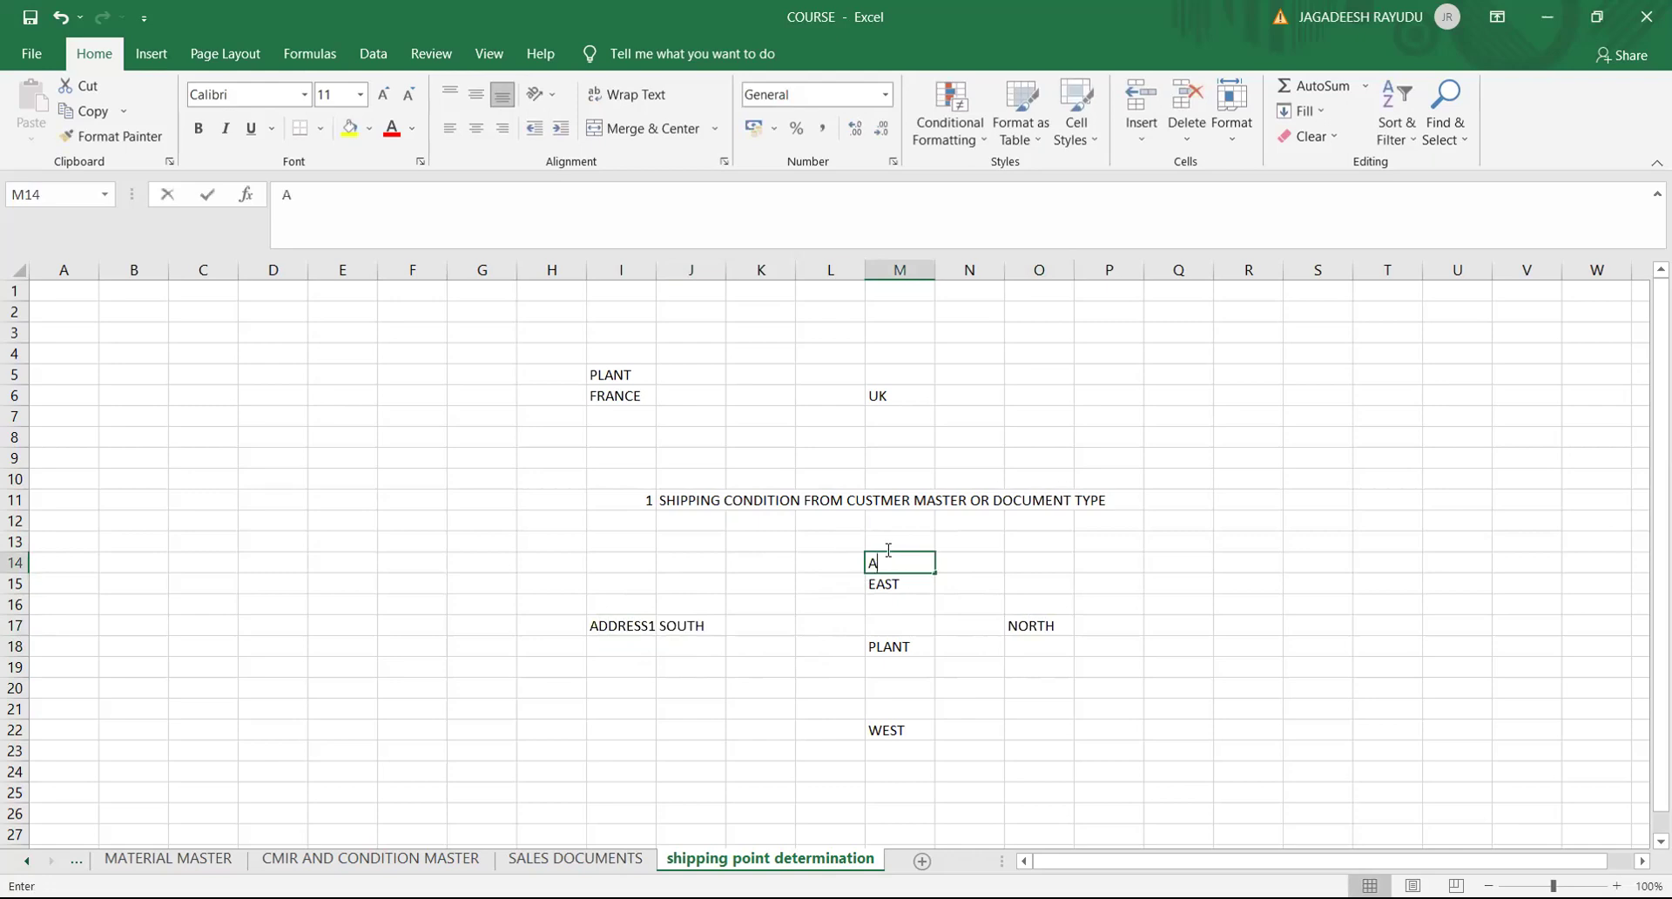
{"action": "type", "text": "D1"}
{"action": "key", "text": "BackSpace"}
{"action": "type", "text": "2"}
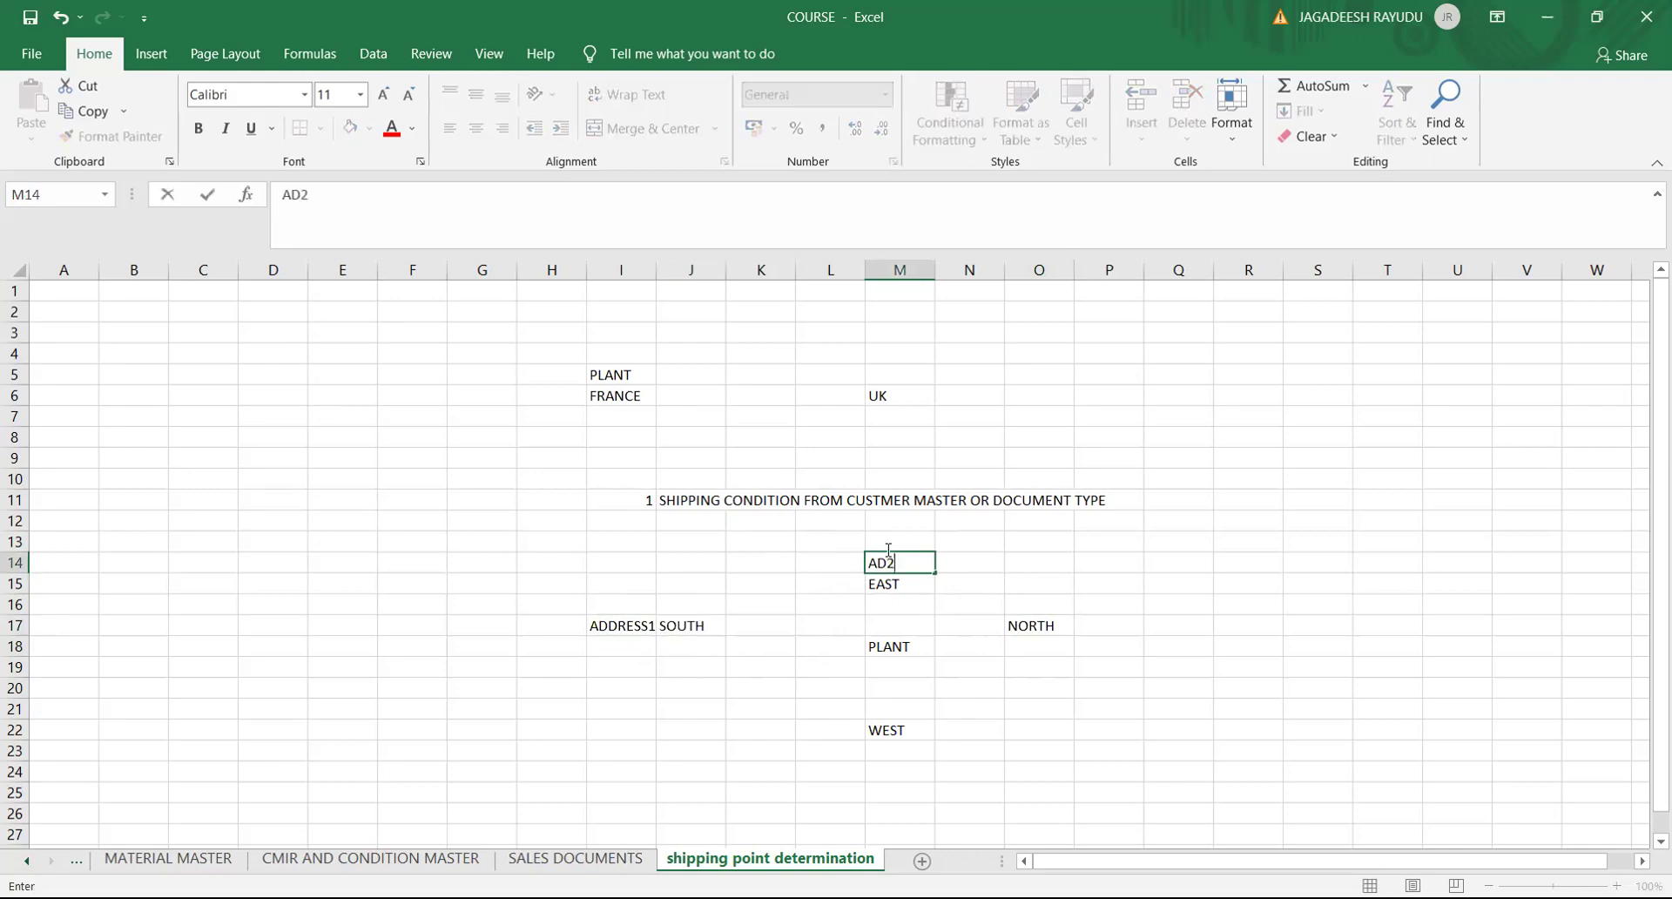
Step: Enter AD3 in P17 beside NORTH and AD4 in M24 below WEST
{"action": "left_click", "coordinate": [1132, 623]}
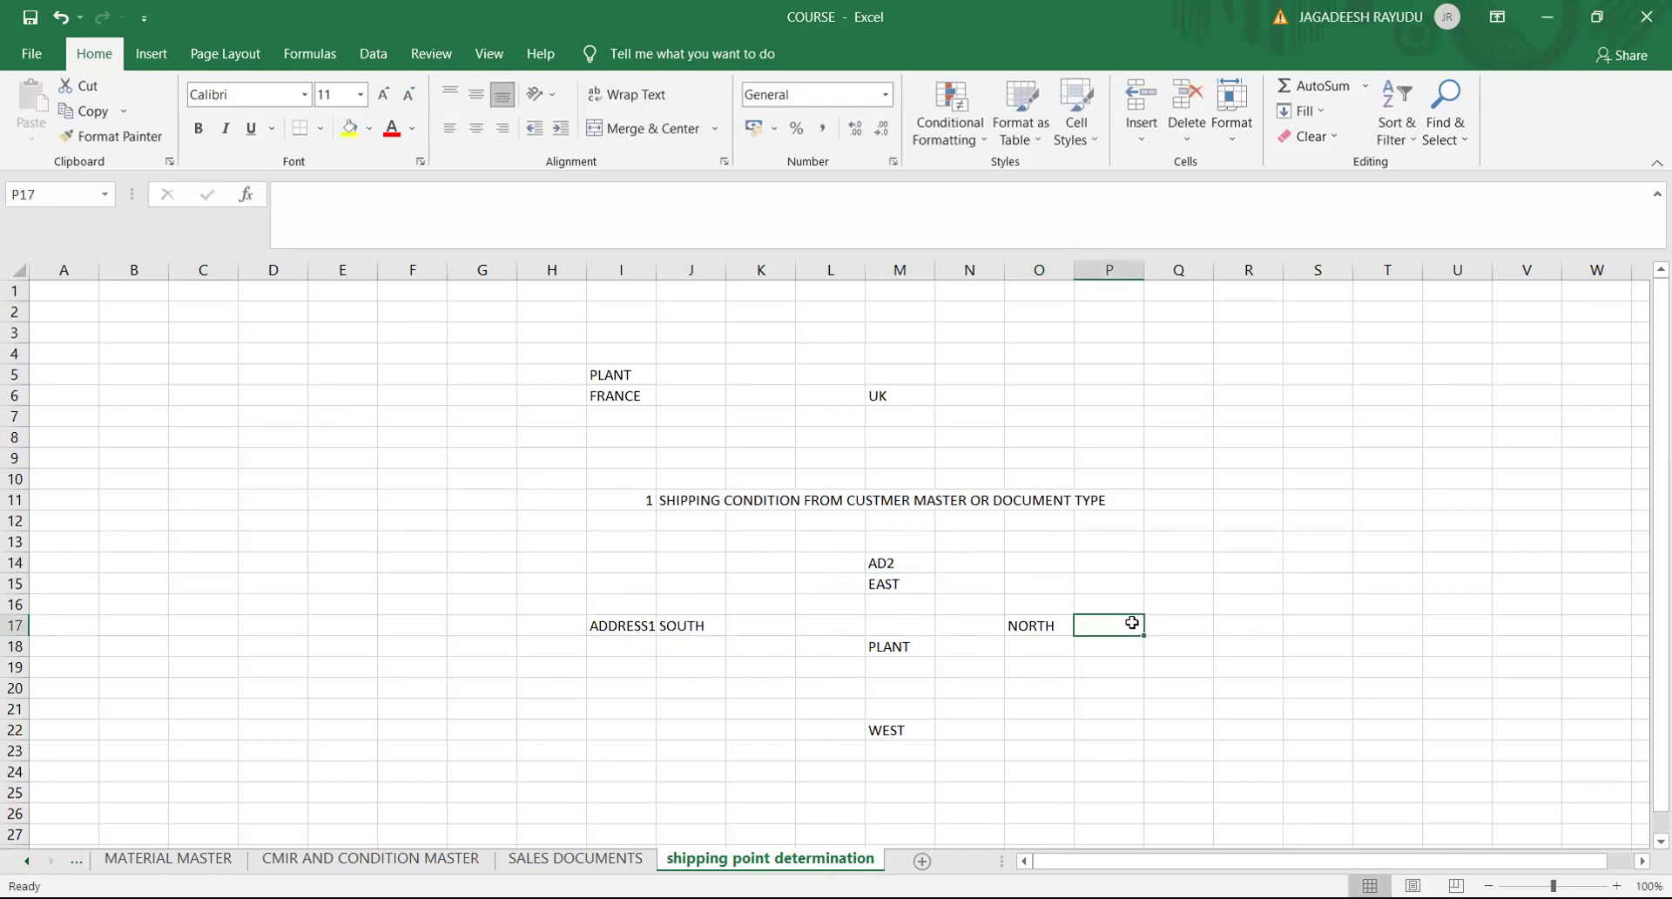
{"action": "type", "text": "AD3"}
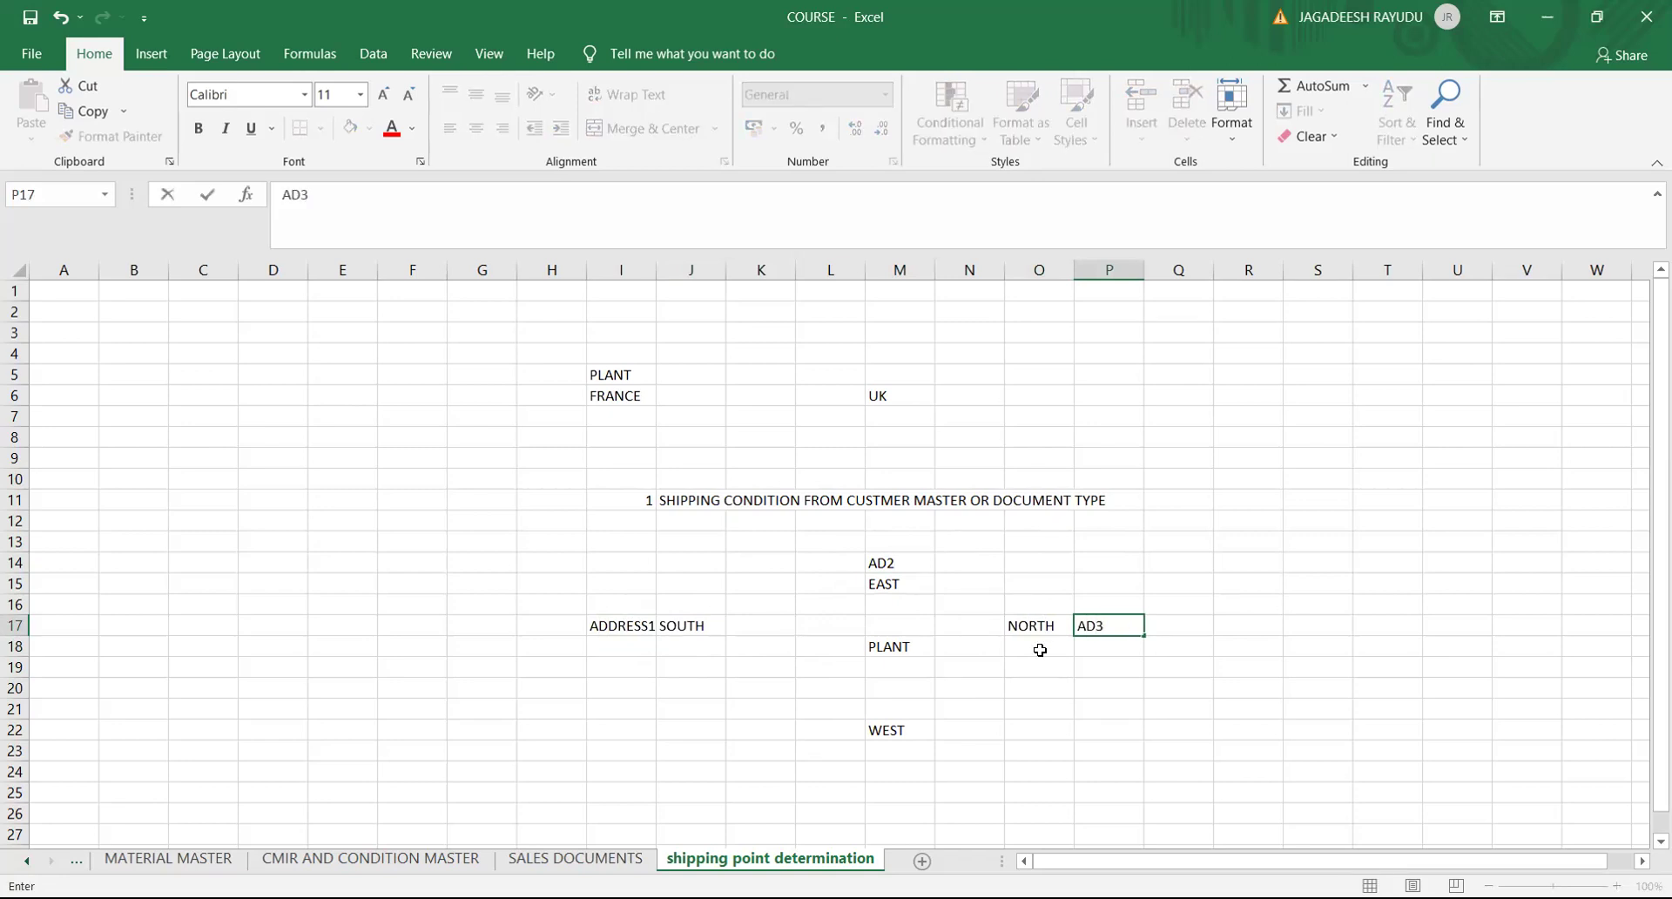
{"action": "left_click", "coordinate": [908, 770]}
{"action": "type", "text": "AD4"}
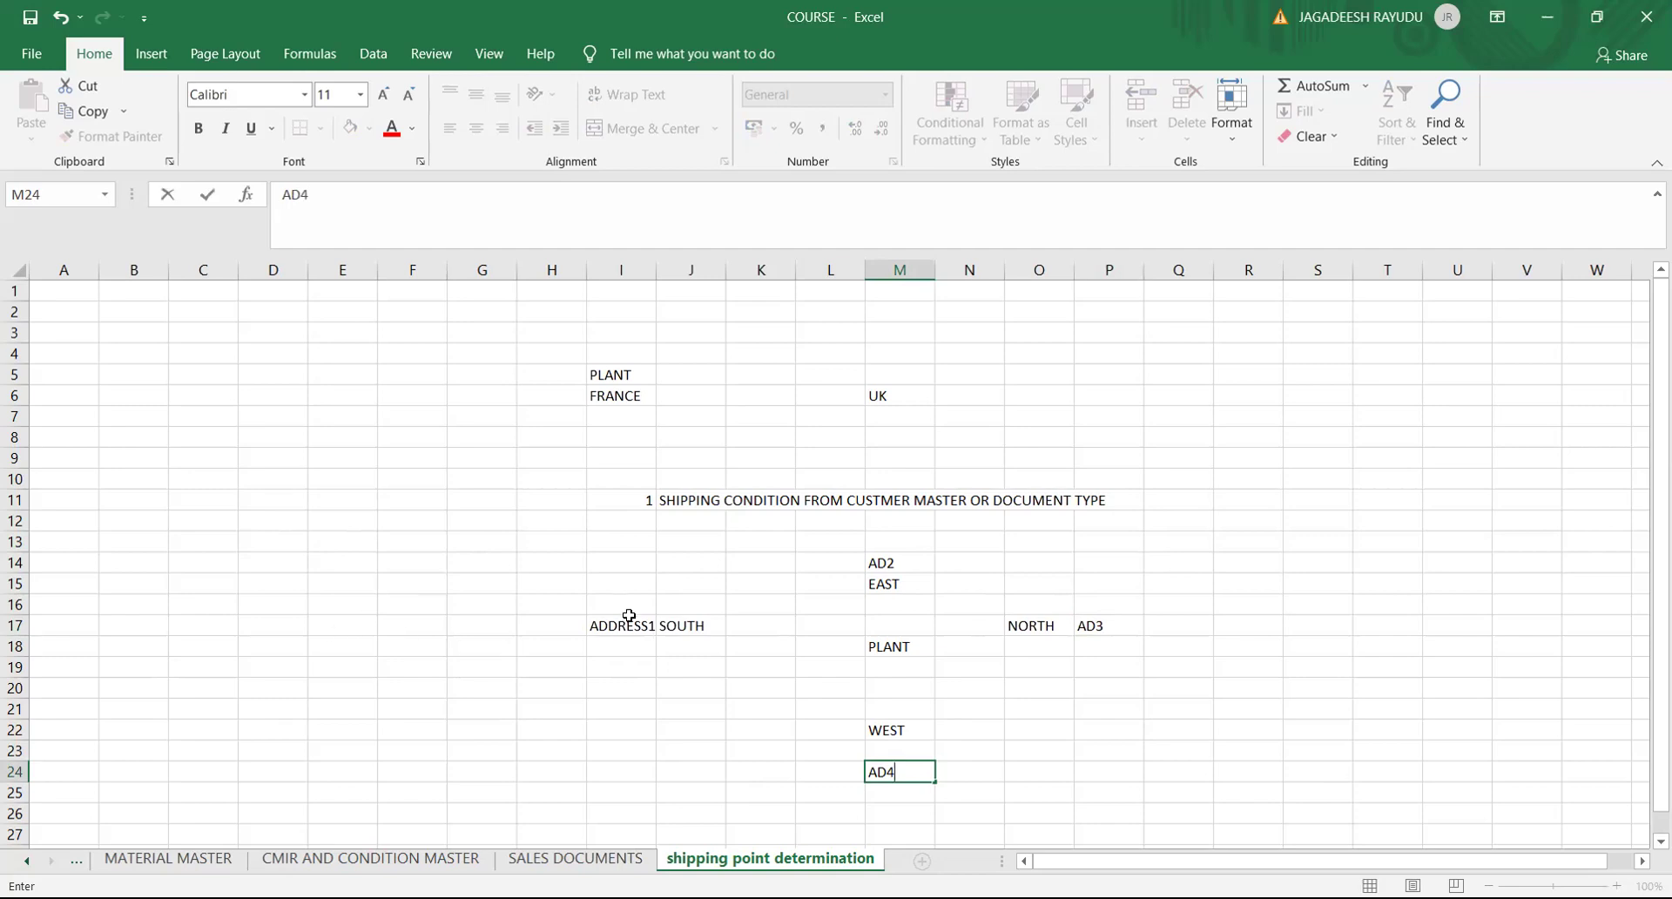
{"action": "left_click", "coordinate": [679, 625]}
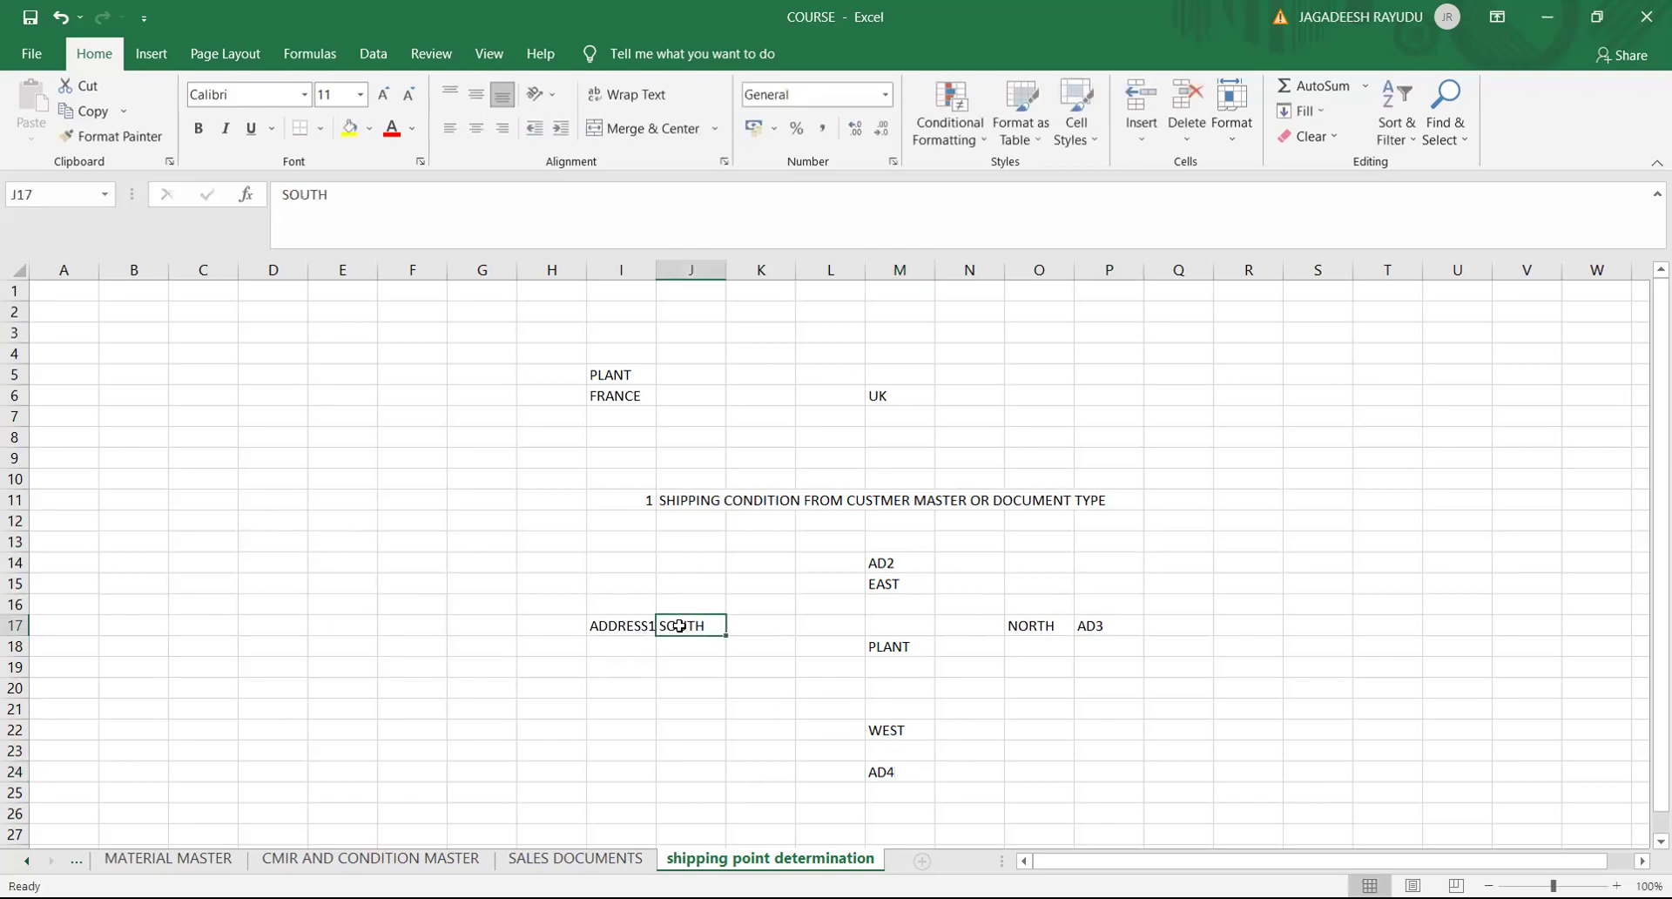
{"action": "left_click", "coordinate": [887, 563]}
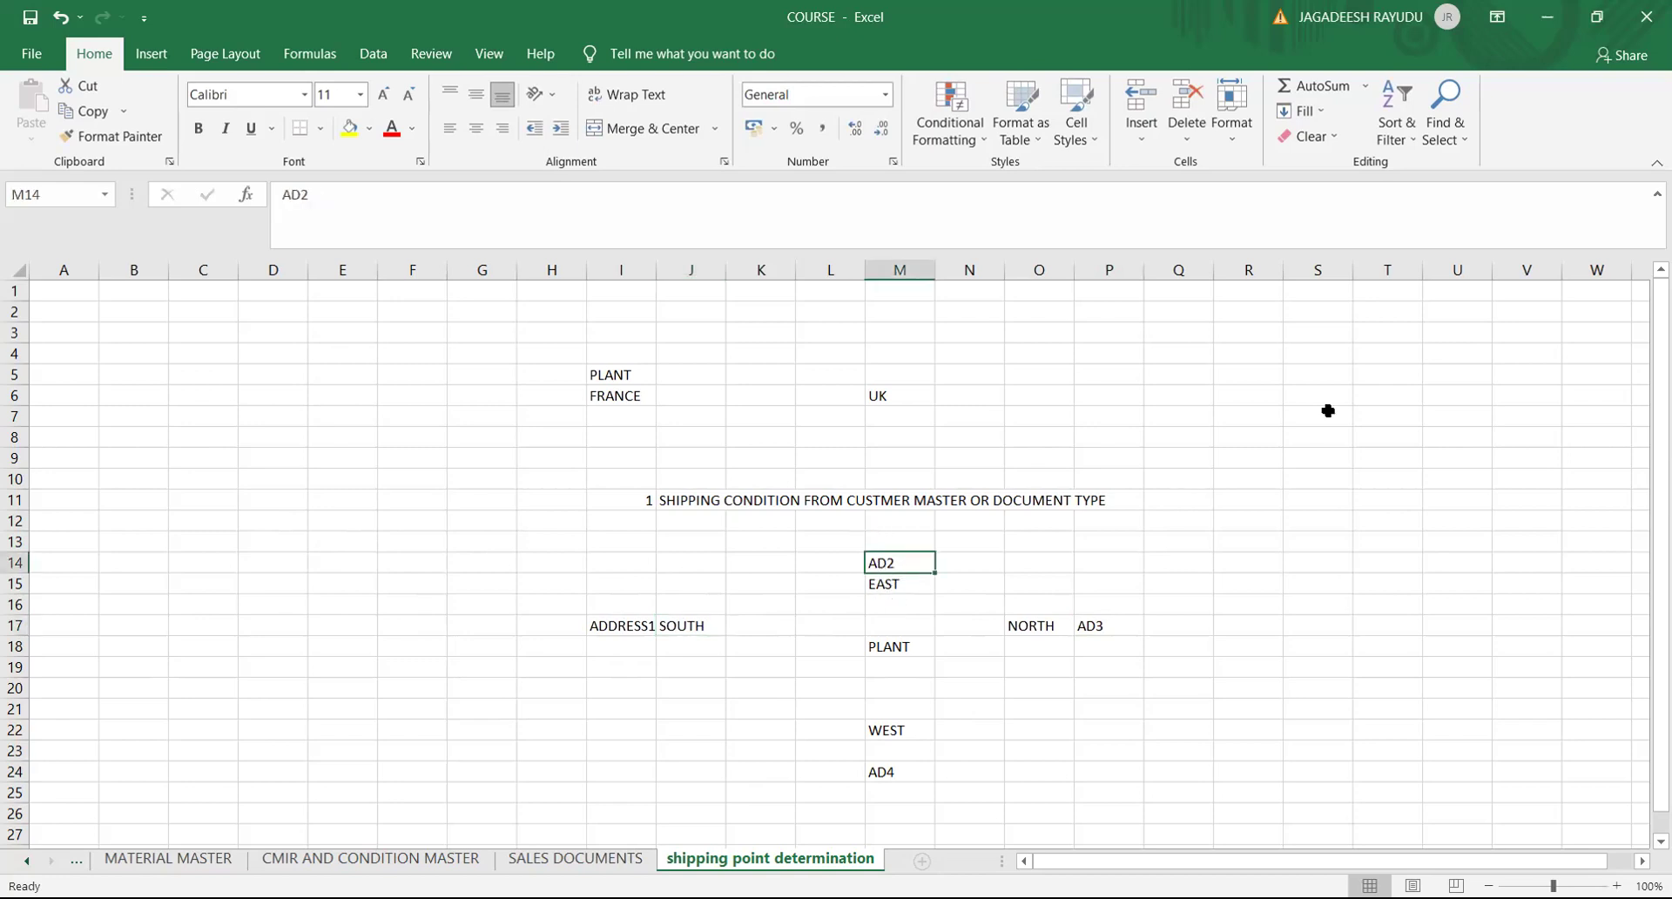
{"action": "left_click", "coordinate": [1260, 415]}
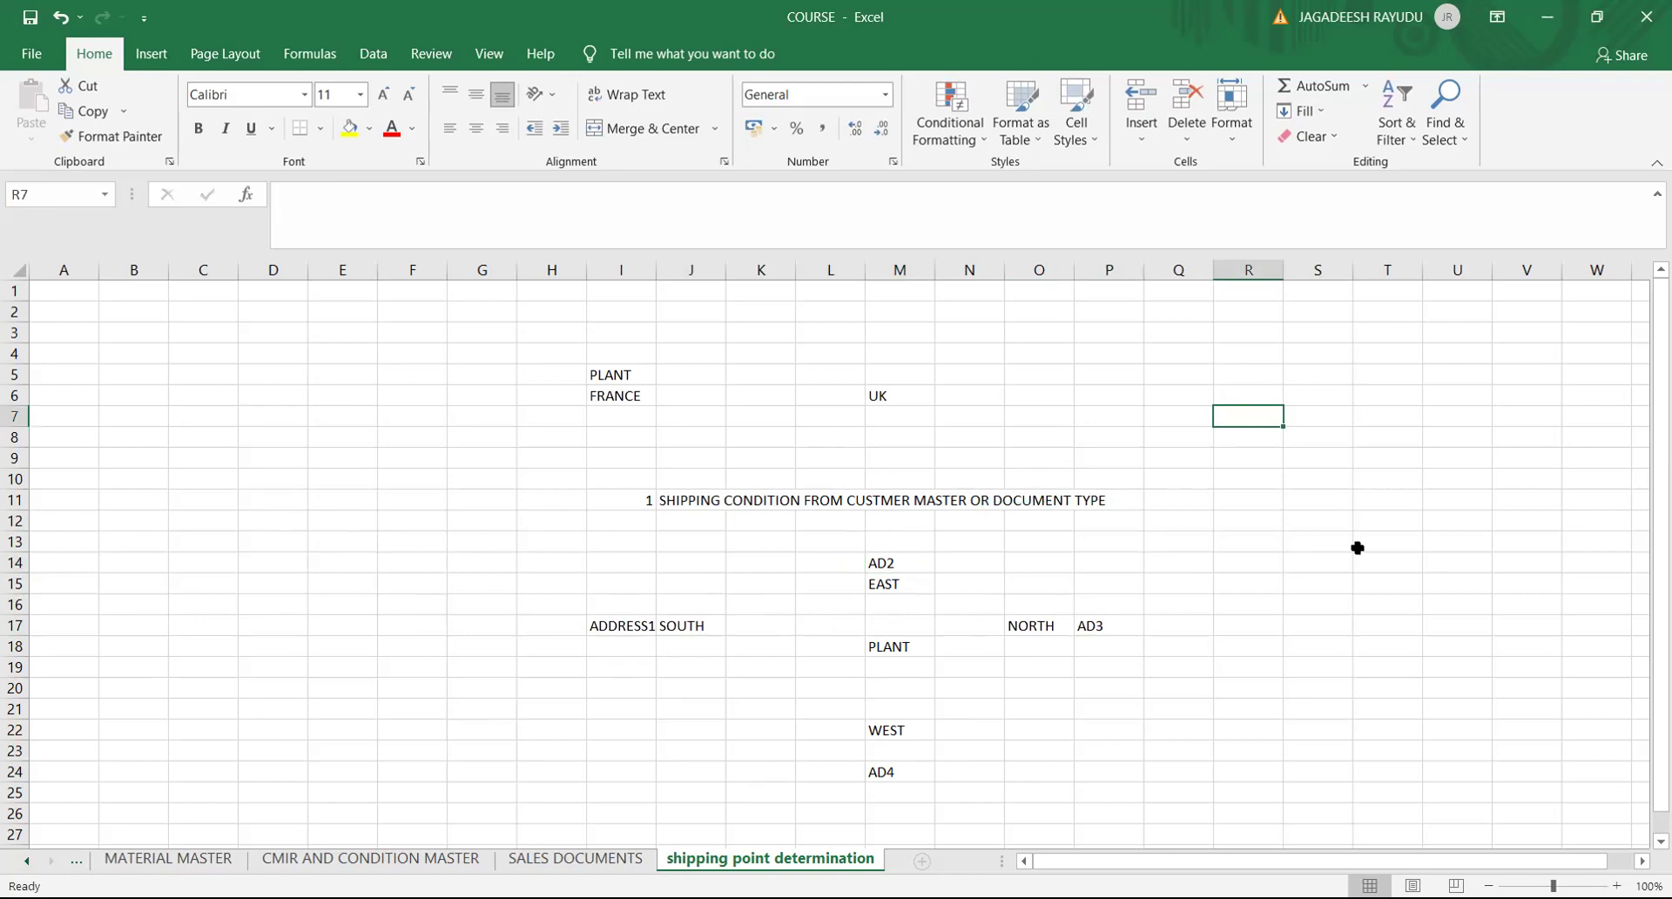
Step: Enter 1000 in cell S11 and 50 directly below it in S12
{"action": "left_click", "coordinate": [1311, 496]}
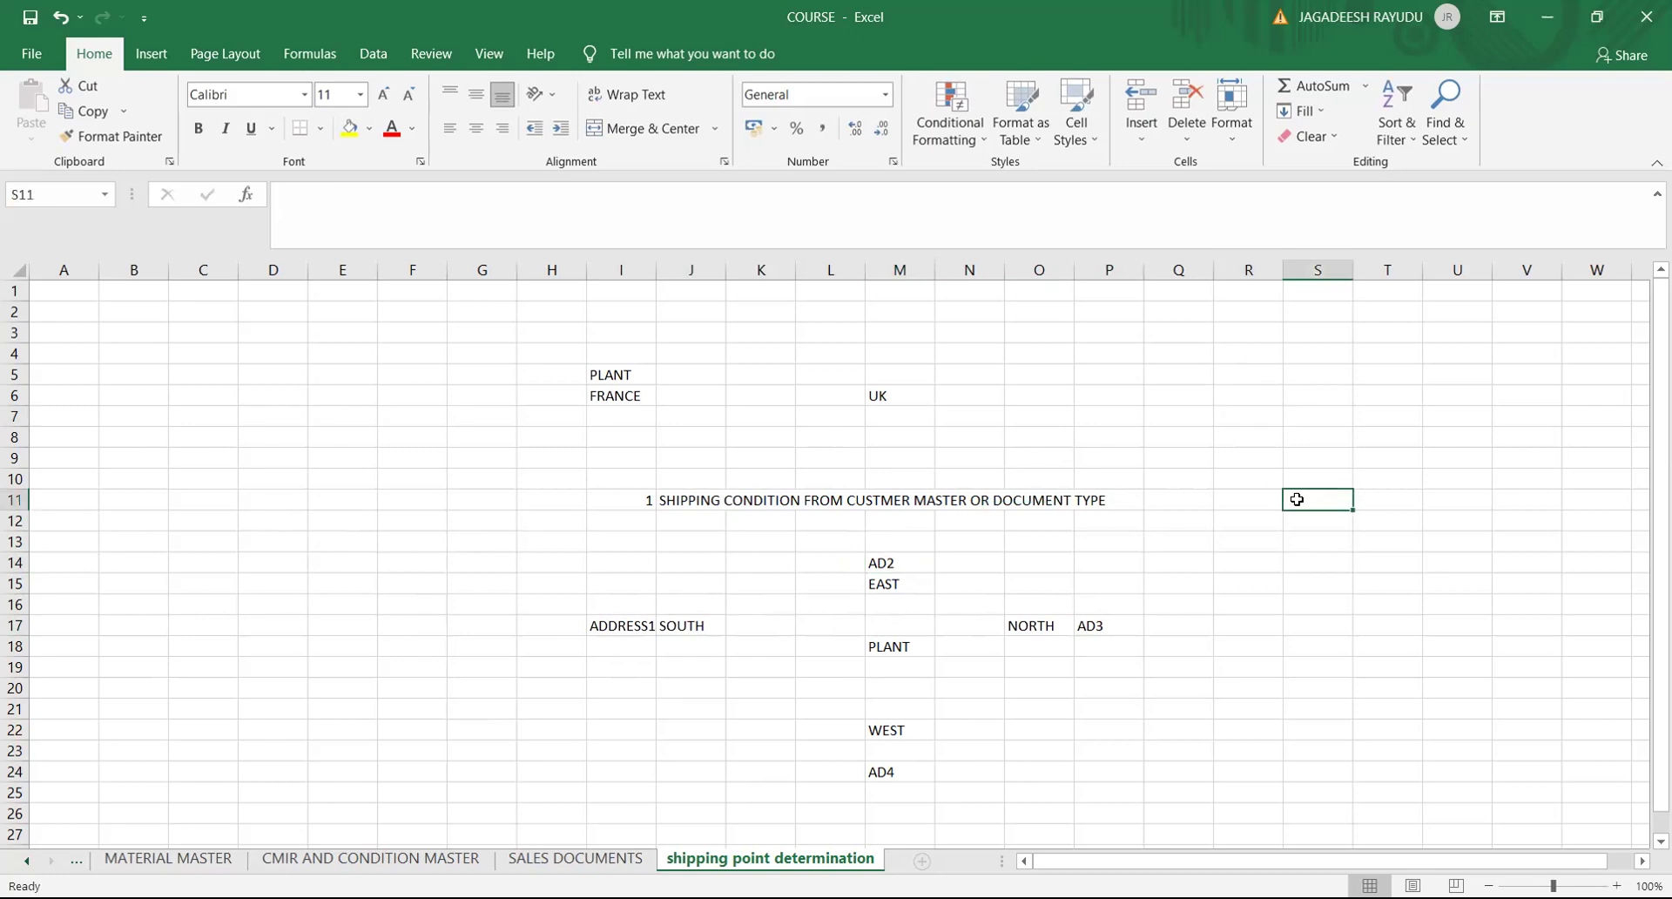
{"action": "type", "text": "1000"}
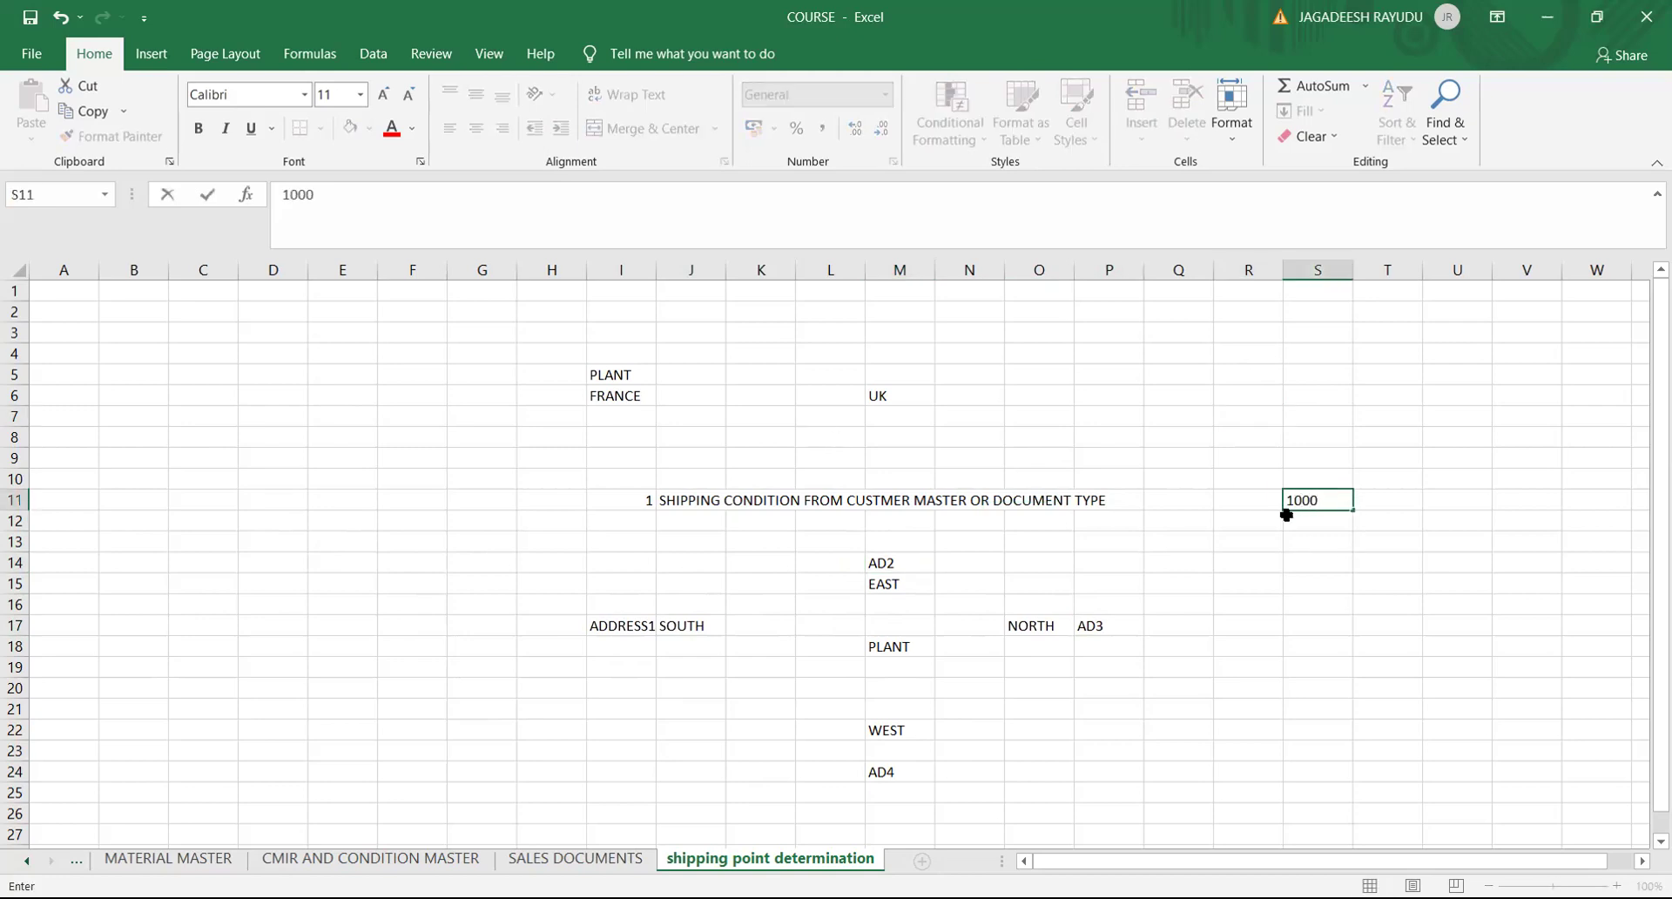
{"action": "left_click", "coordinate": [1304, 522]}
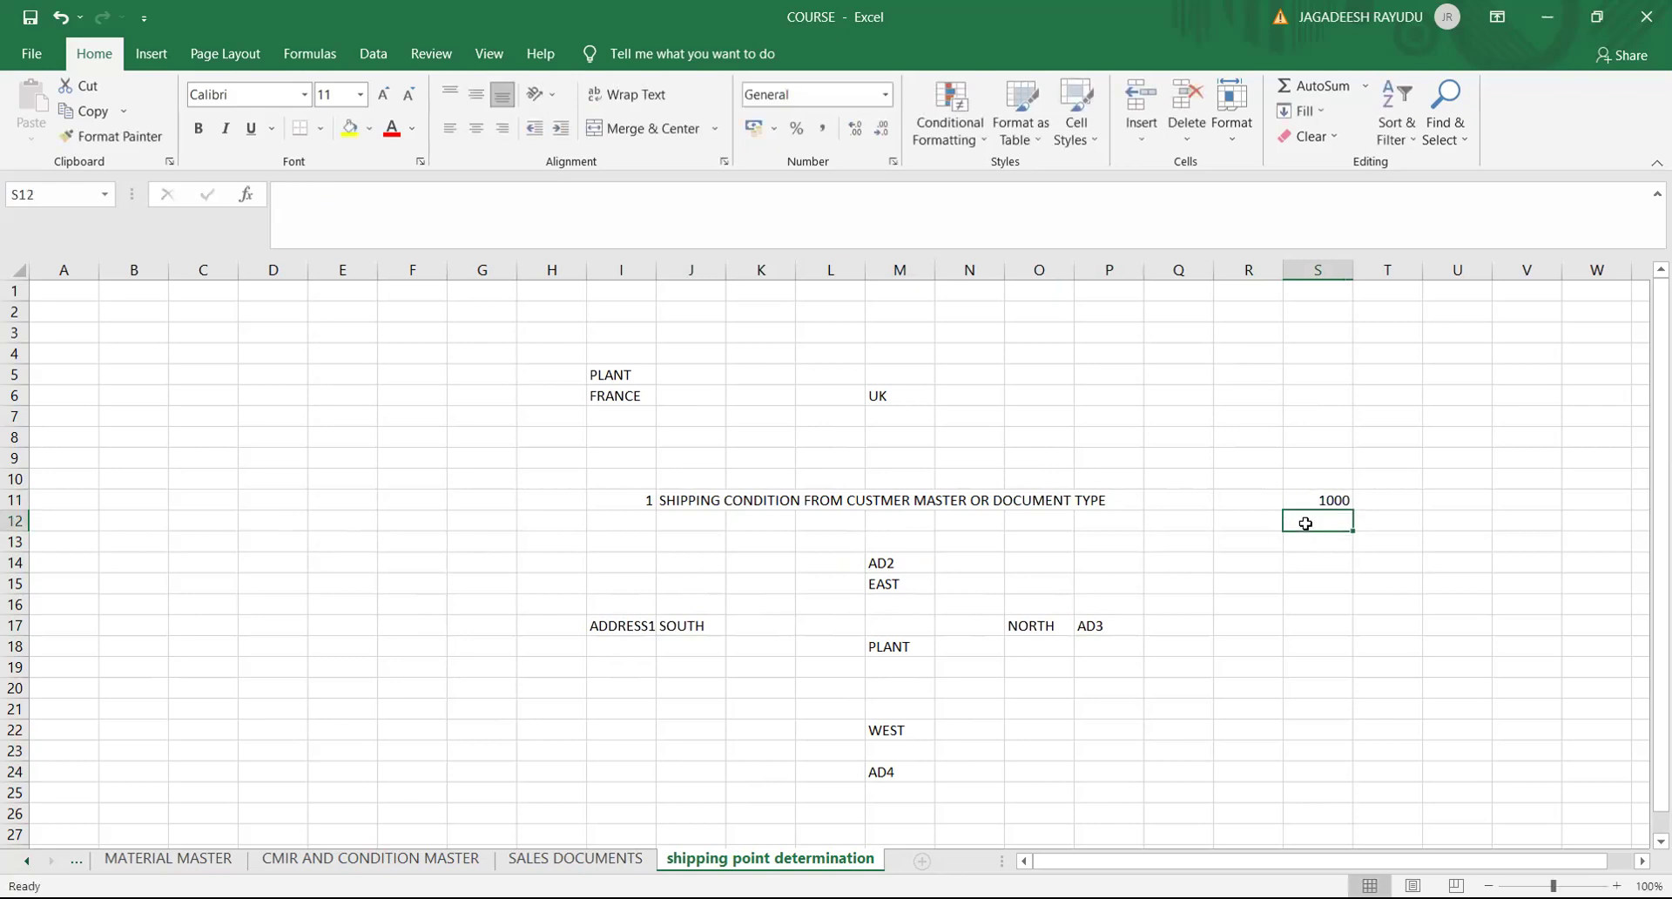
{"action": "left_click", "coordinate": [880, 584]}
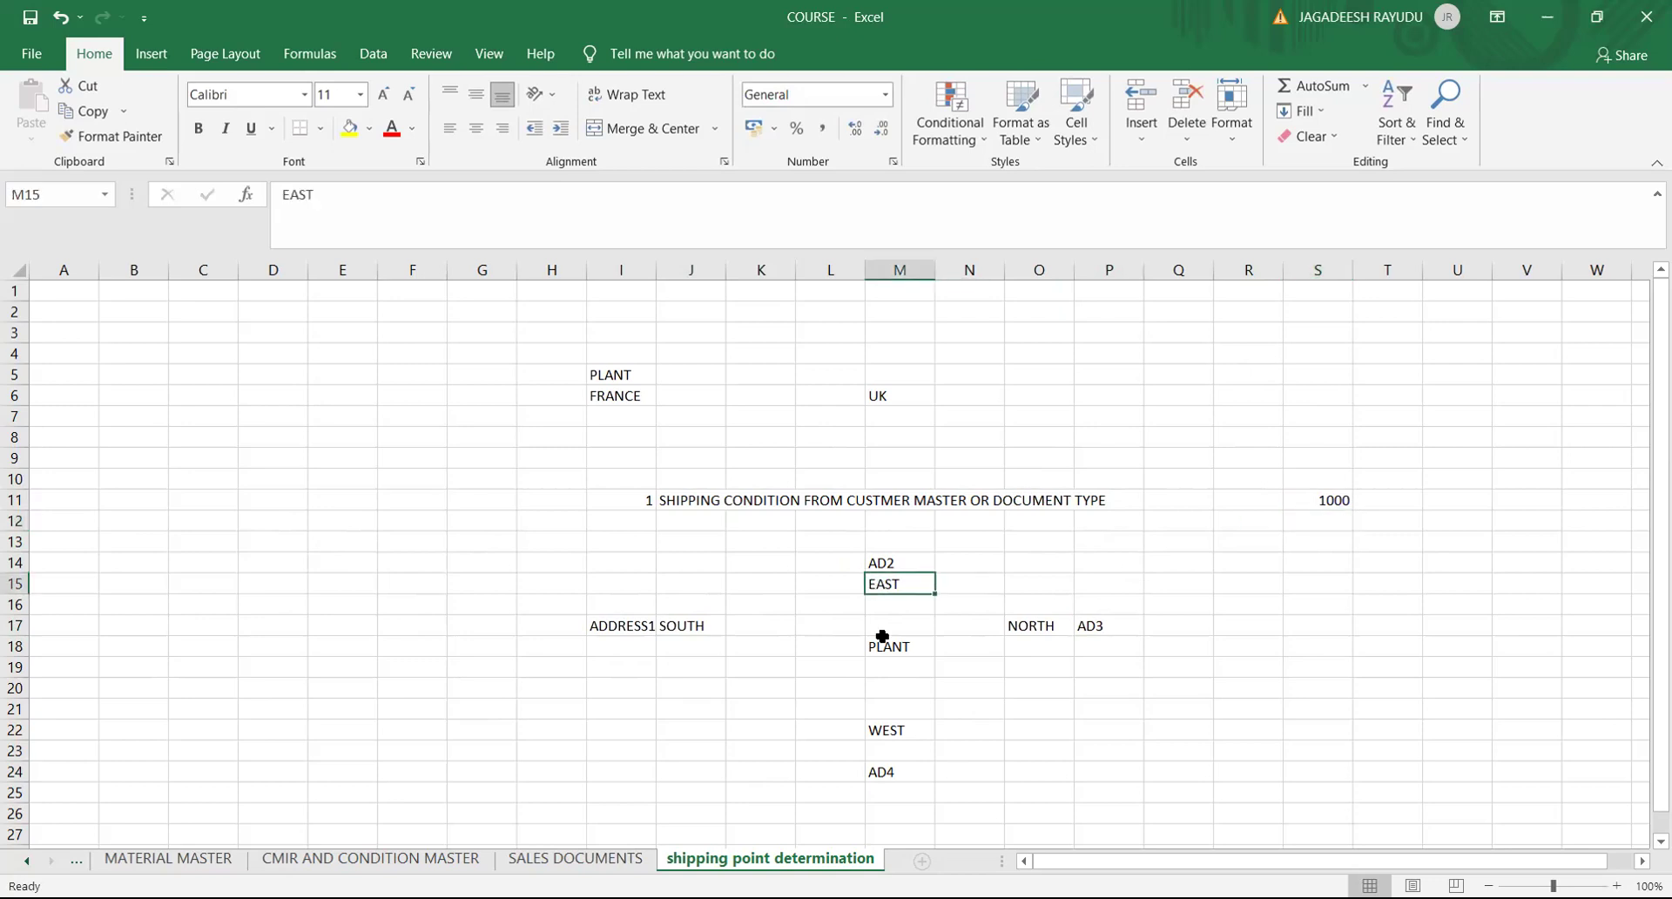
{"action": "left_click", "coordinate": [1294, 522]}
{"action": "type", "text": "50"}
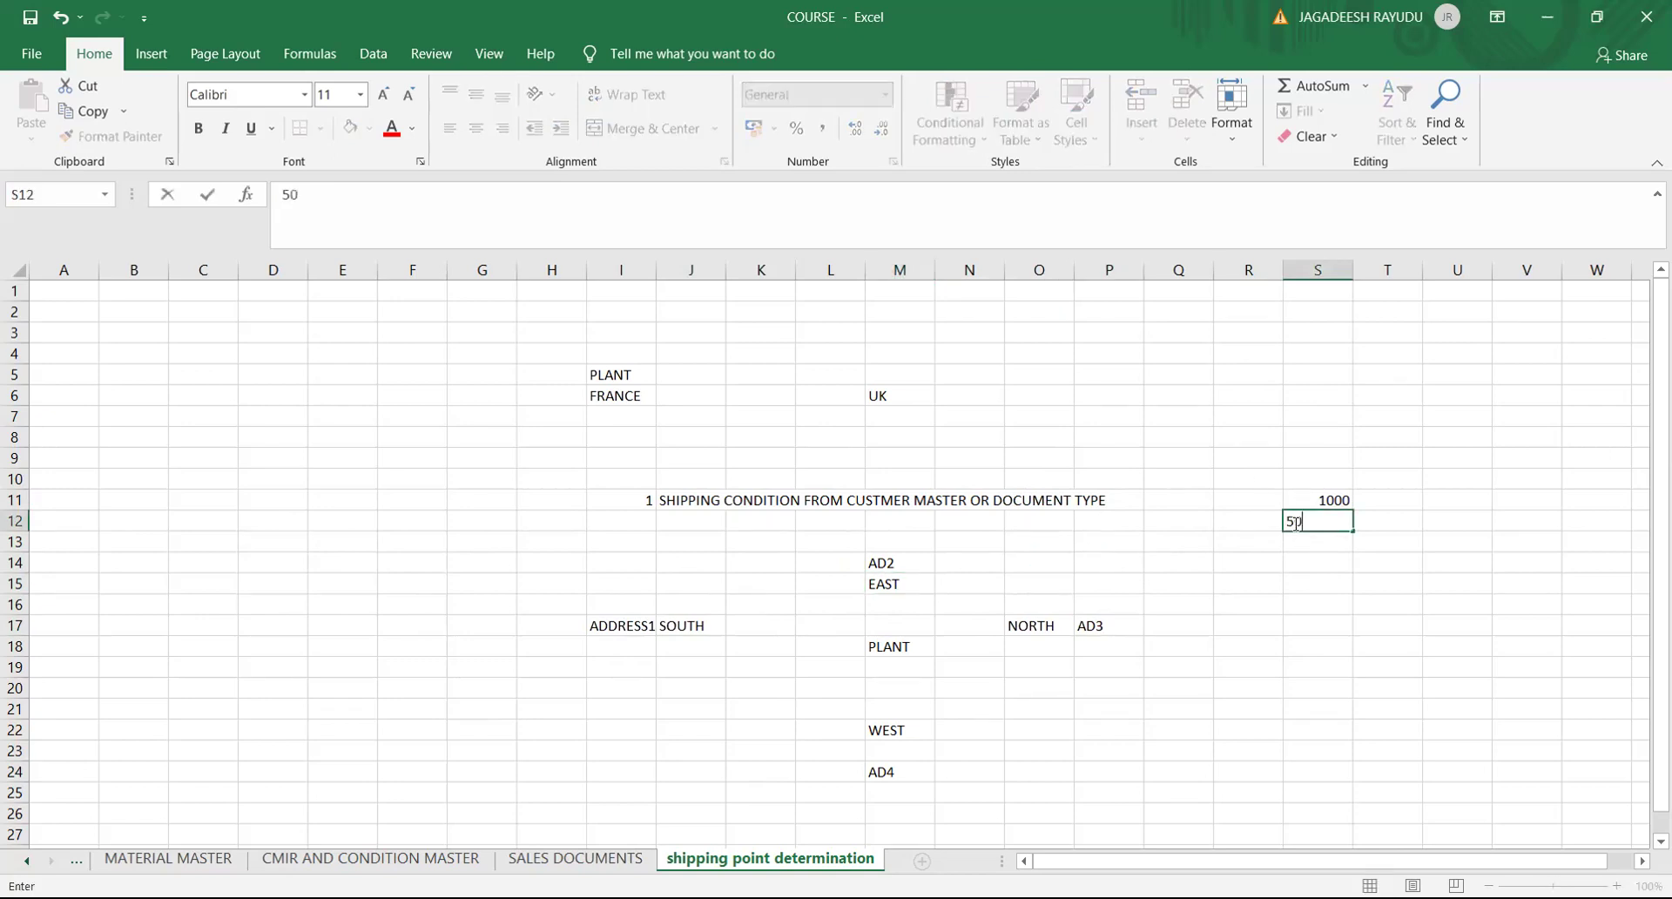
{"action": "left_click", "coordinate": [1241, 557]}
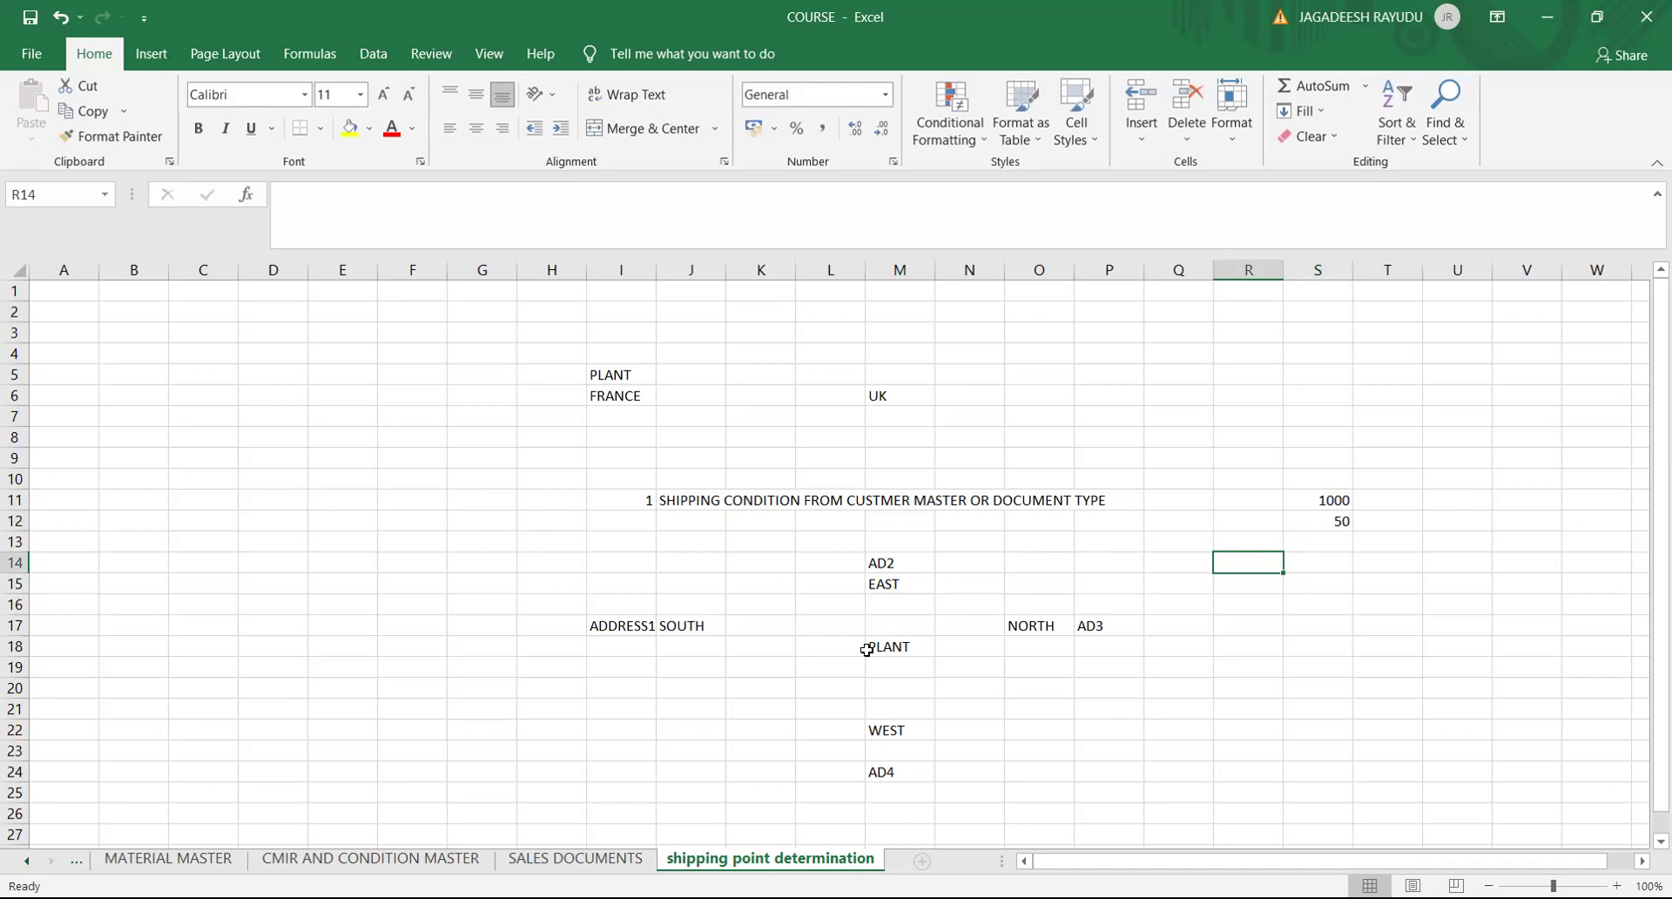
Step: Enter 150 in cell S17, on the same row as NORTH and AD3
{"action": "left_click", "coordinate": [947, 748]}
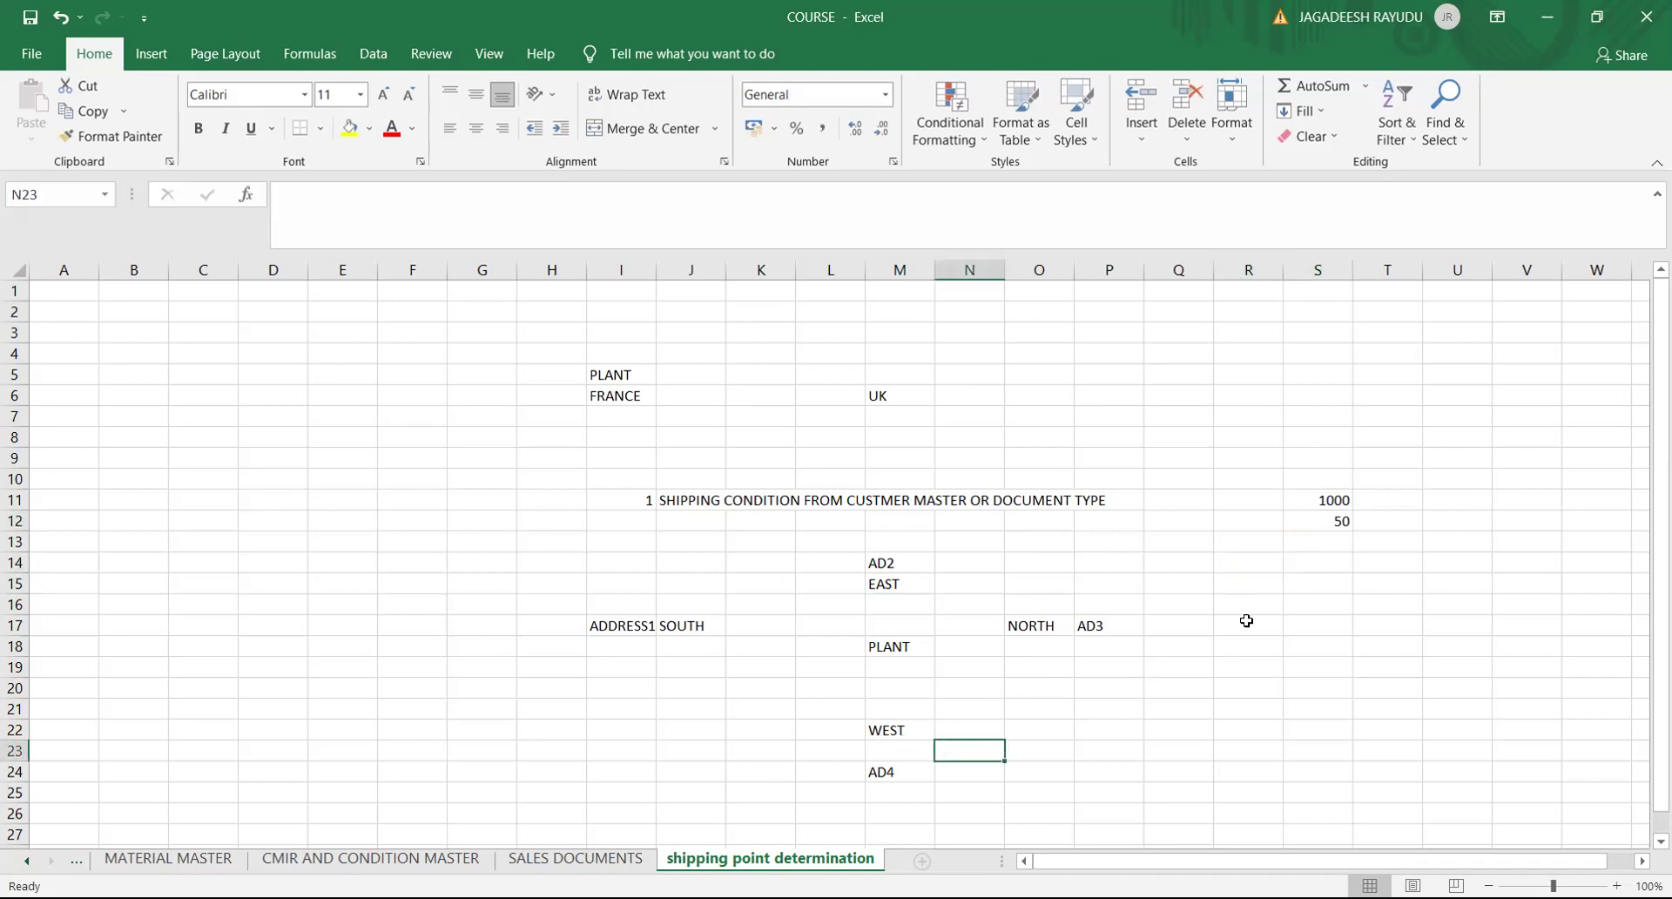
{"action": "left_click", "coordinate": [1293, 627]}
{"action": "type", "text": "150"}
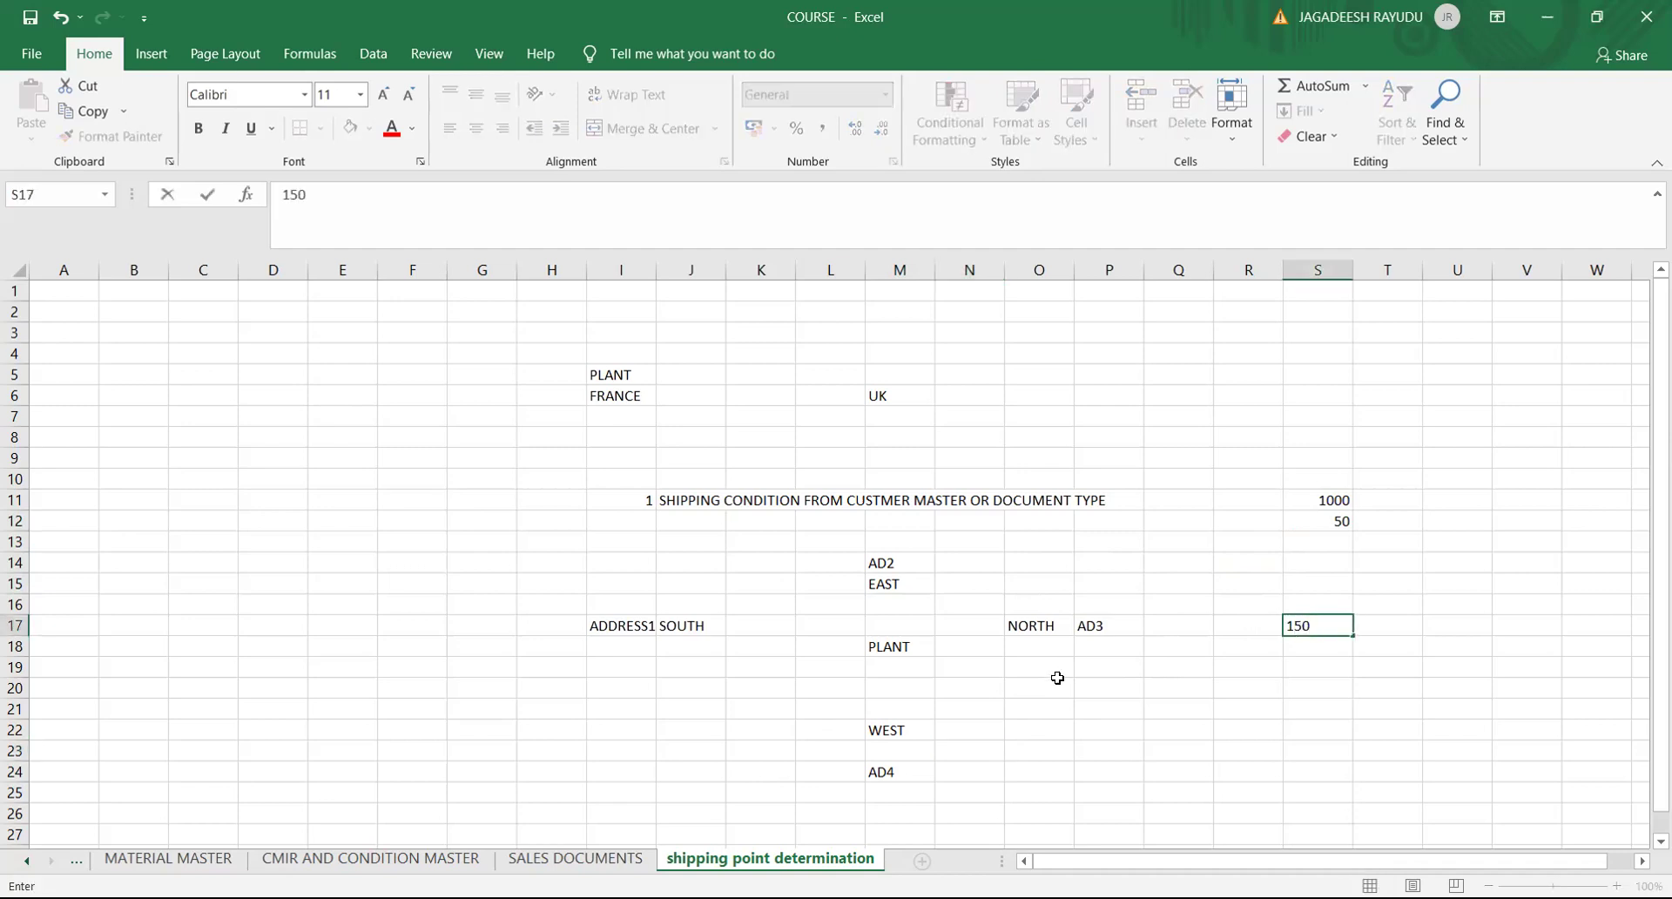
{"action": "left_click", "coordinate": [1041, 688]}
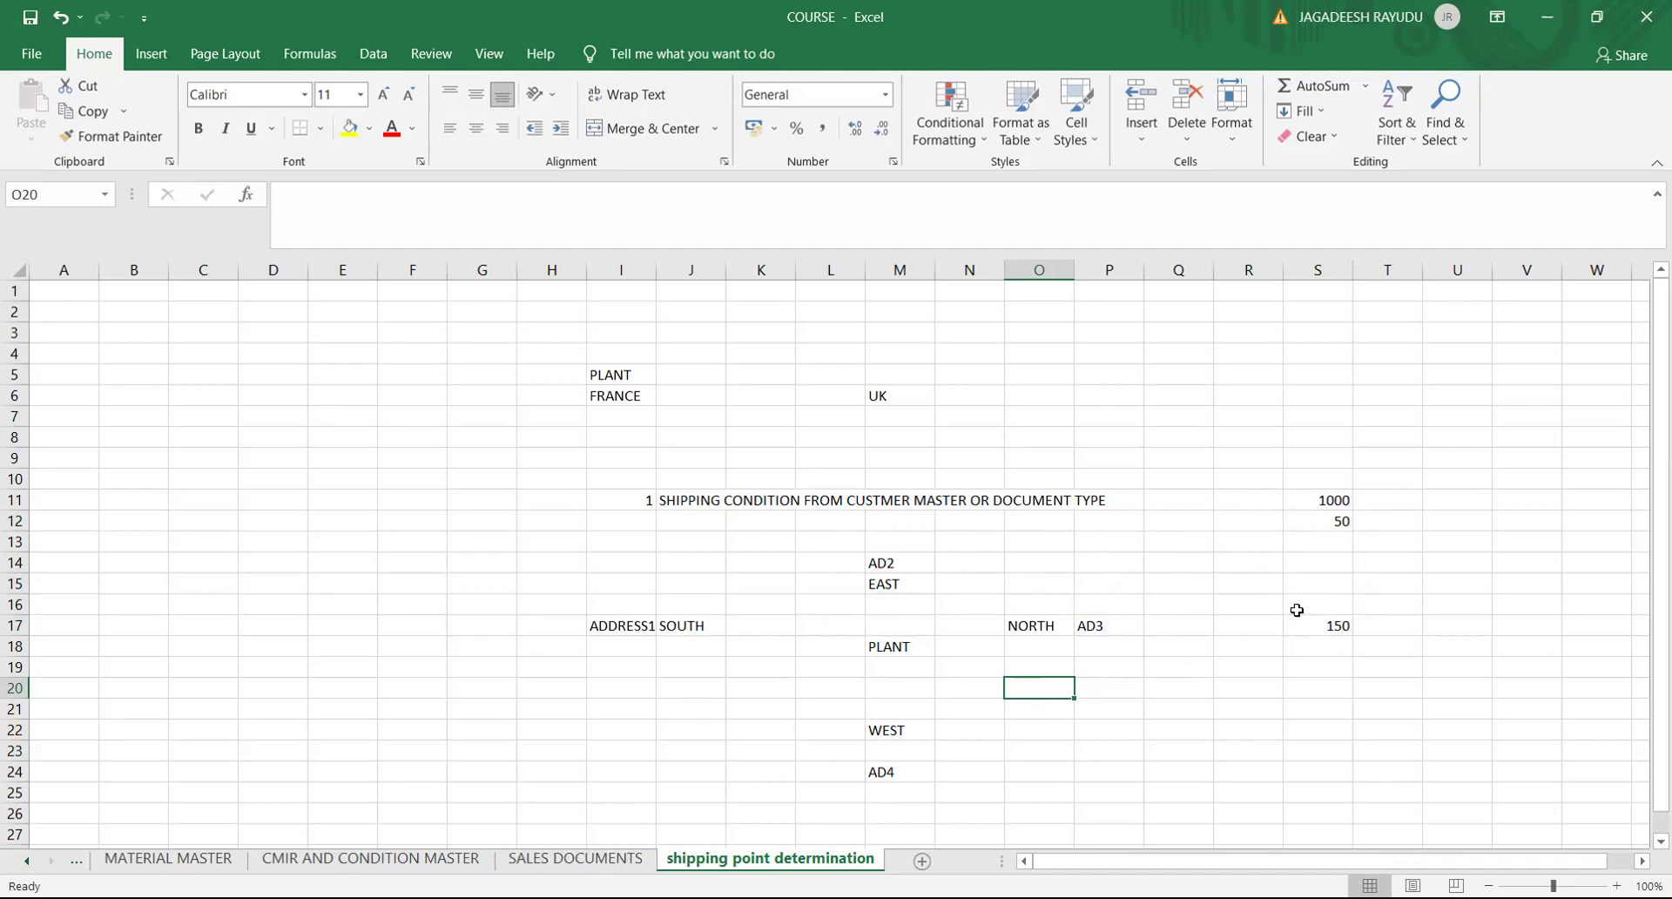
{"action": "left_click", "coordinate": [884, 567]}
{"action": "left_click", "coordinate": [872, 754]}
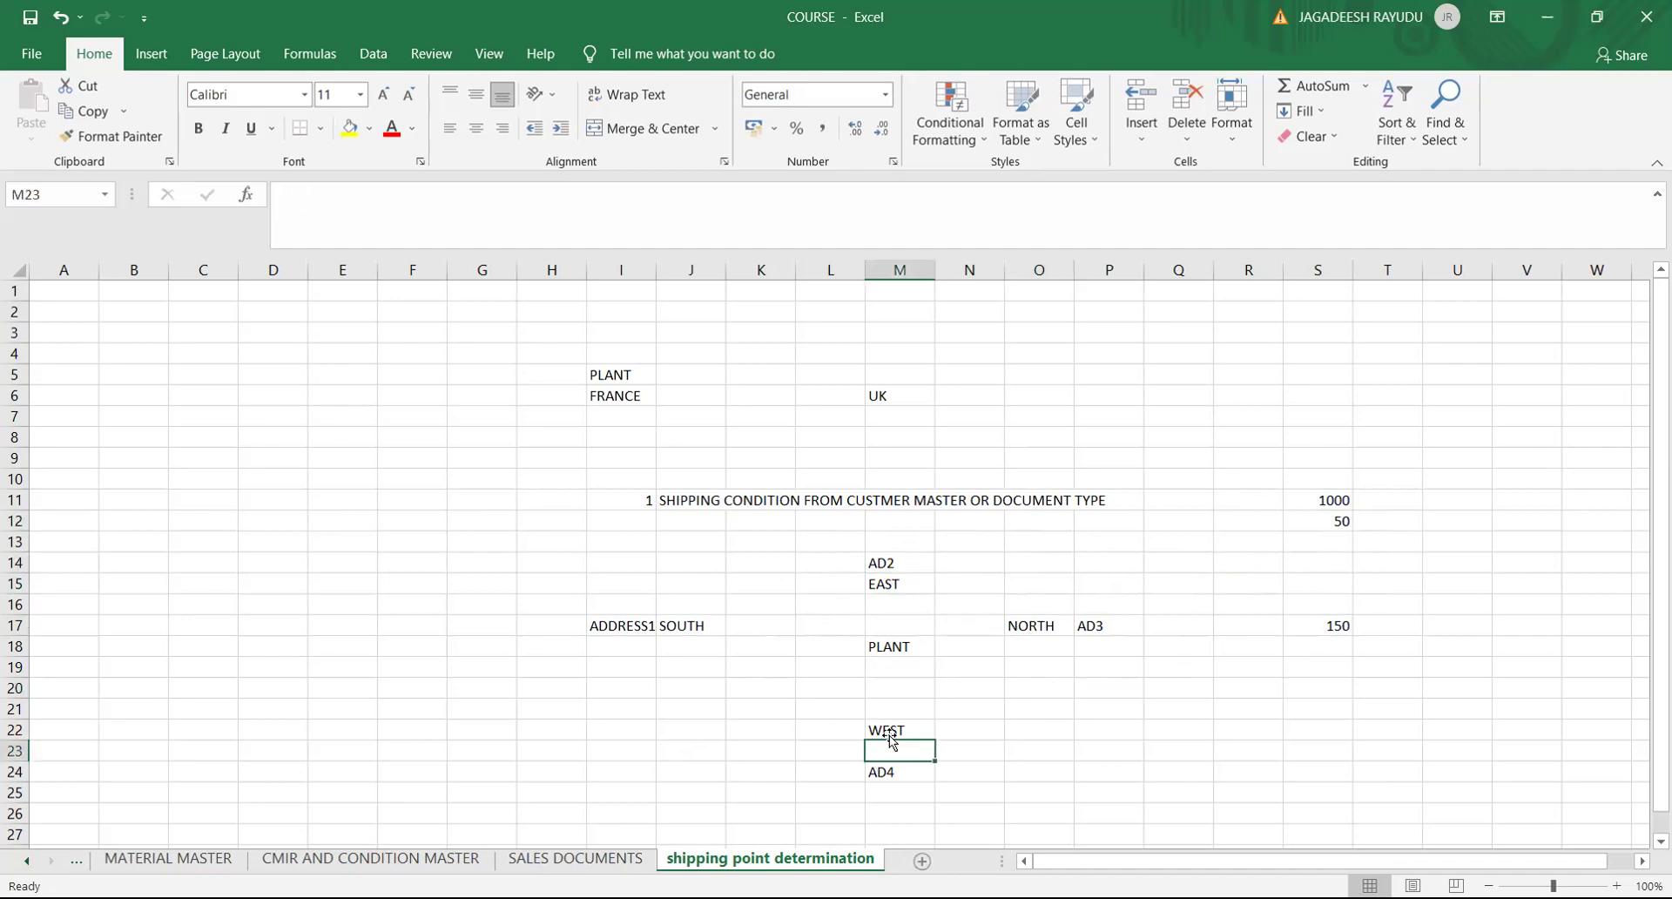
{"action": "left_click", "coordinate": [741, 787]}
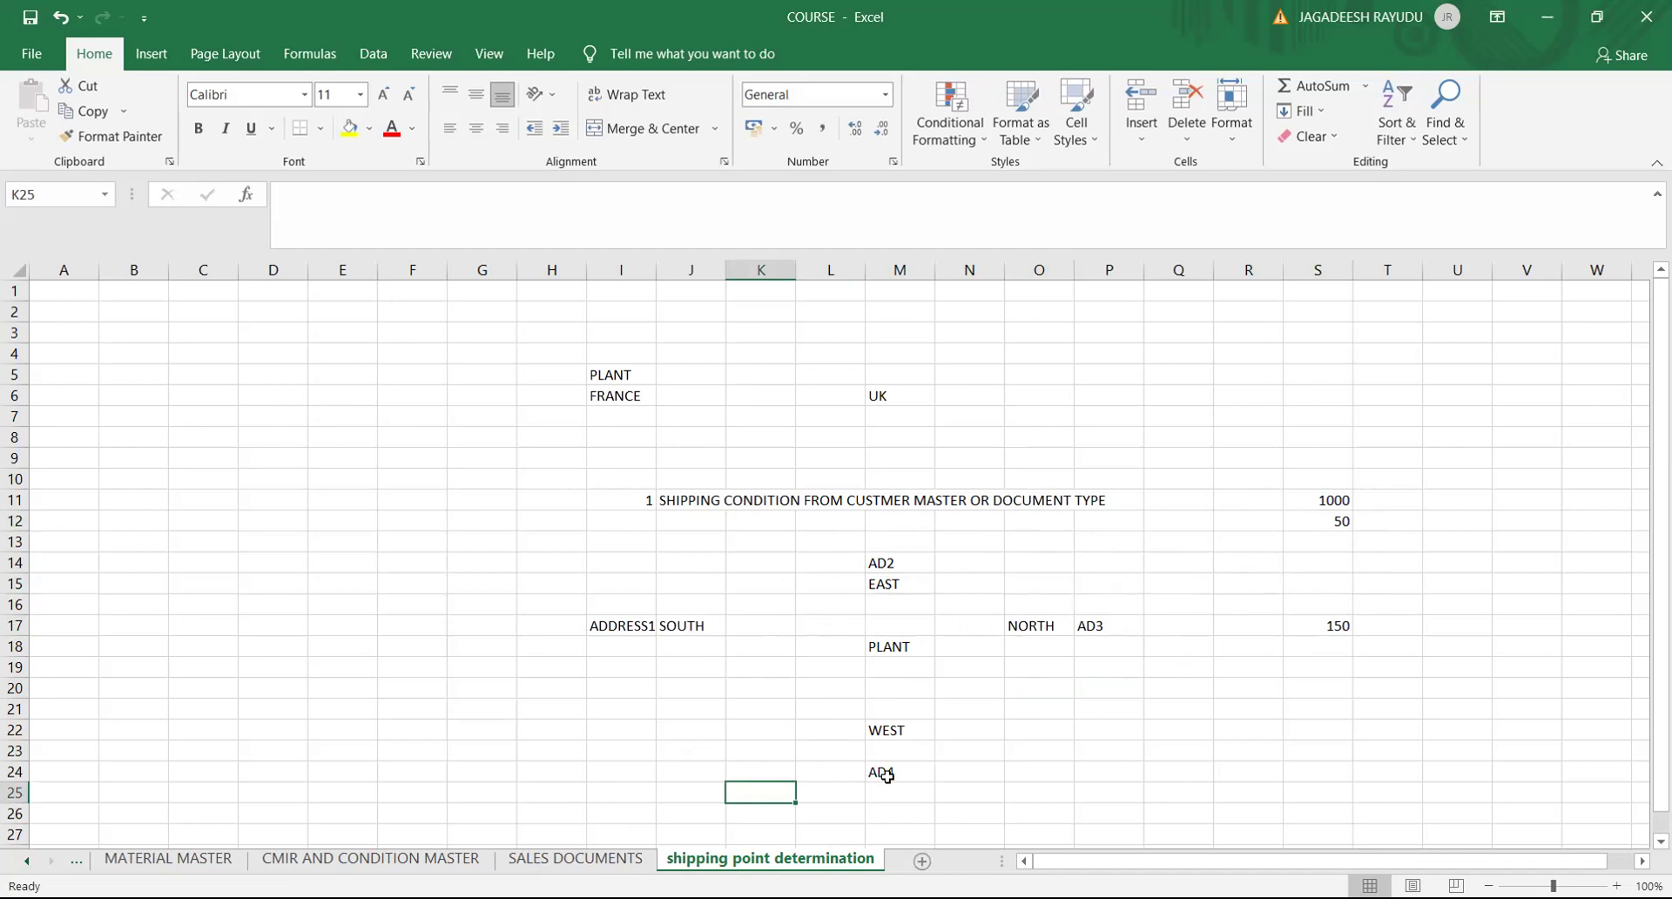
{"action": "left_click", "coordinate": [906, 733]}
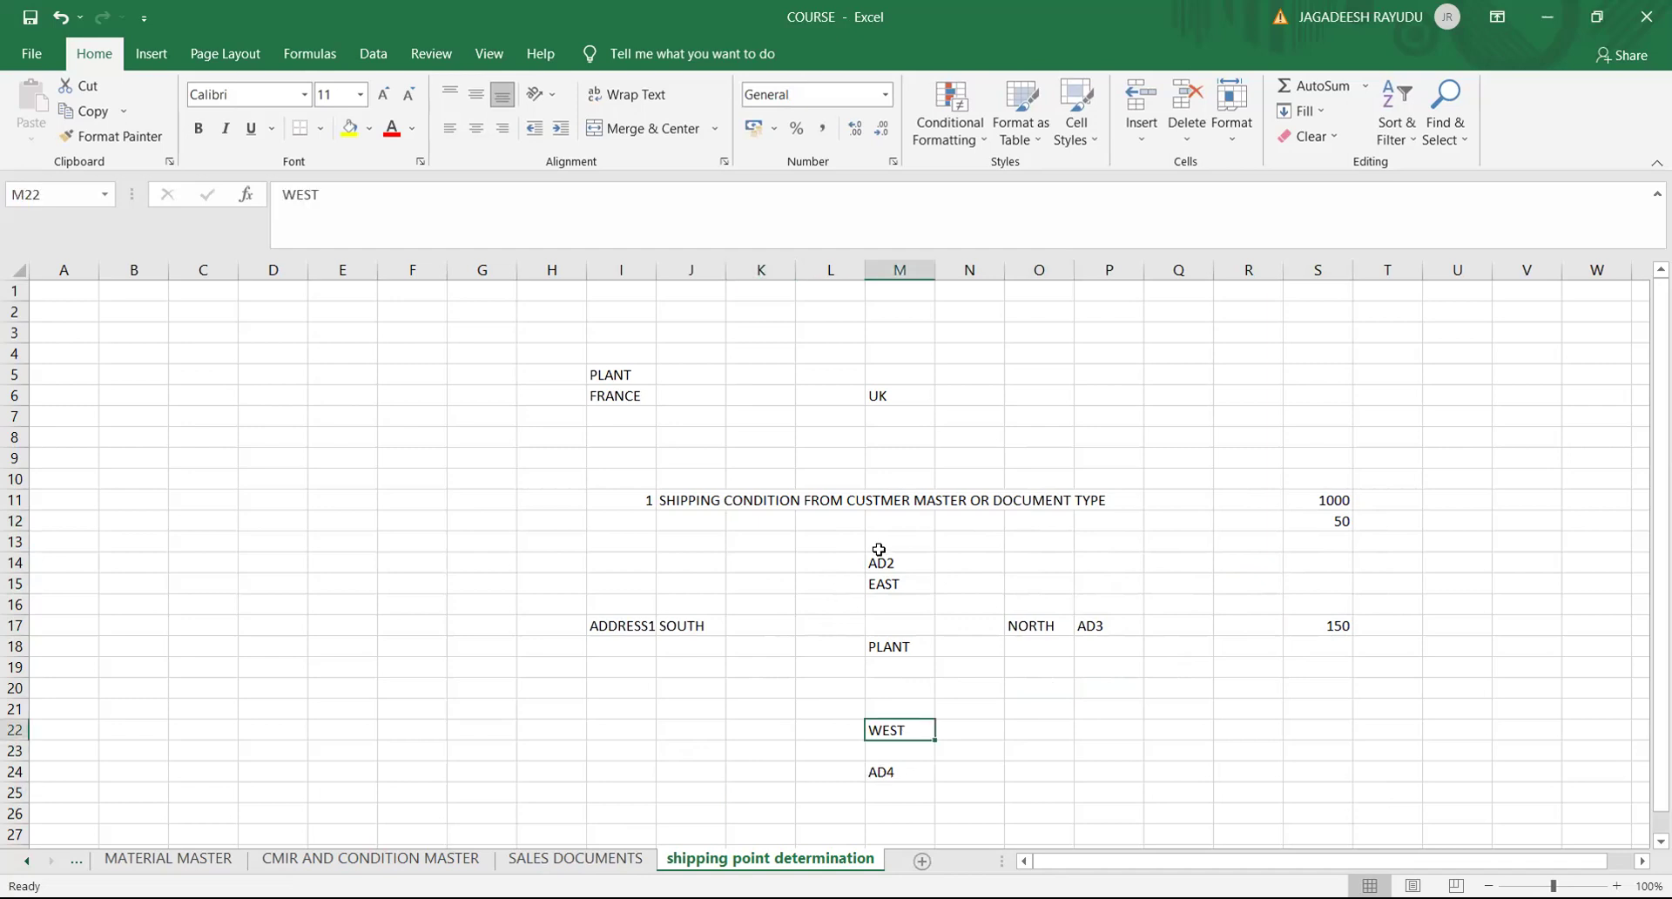
{"action": "left_click", "coordinate": [881, 644]}
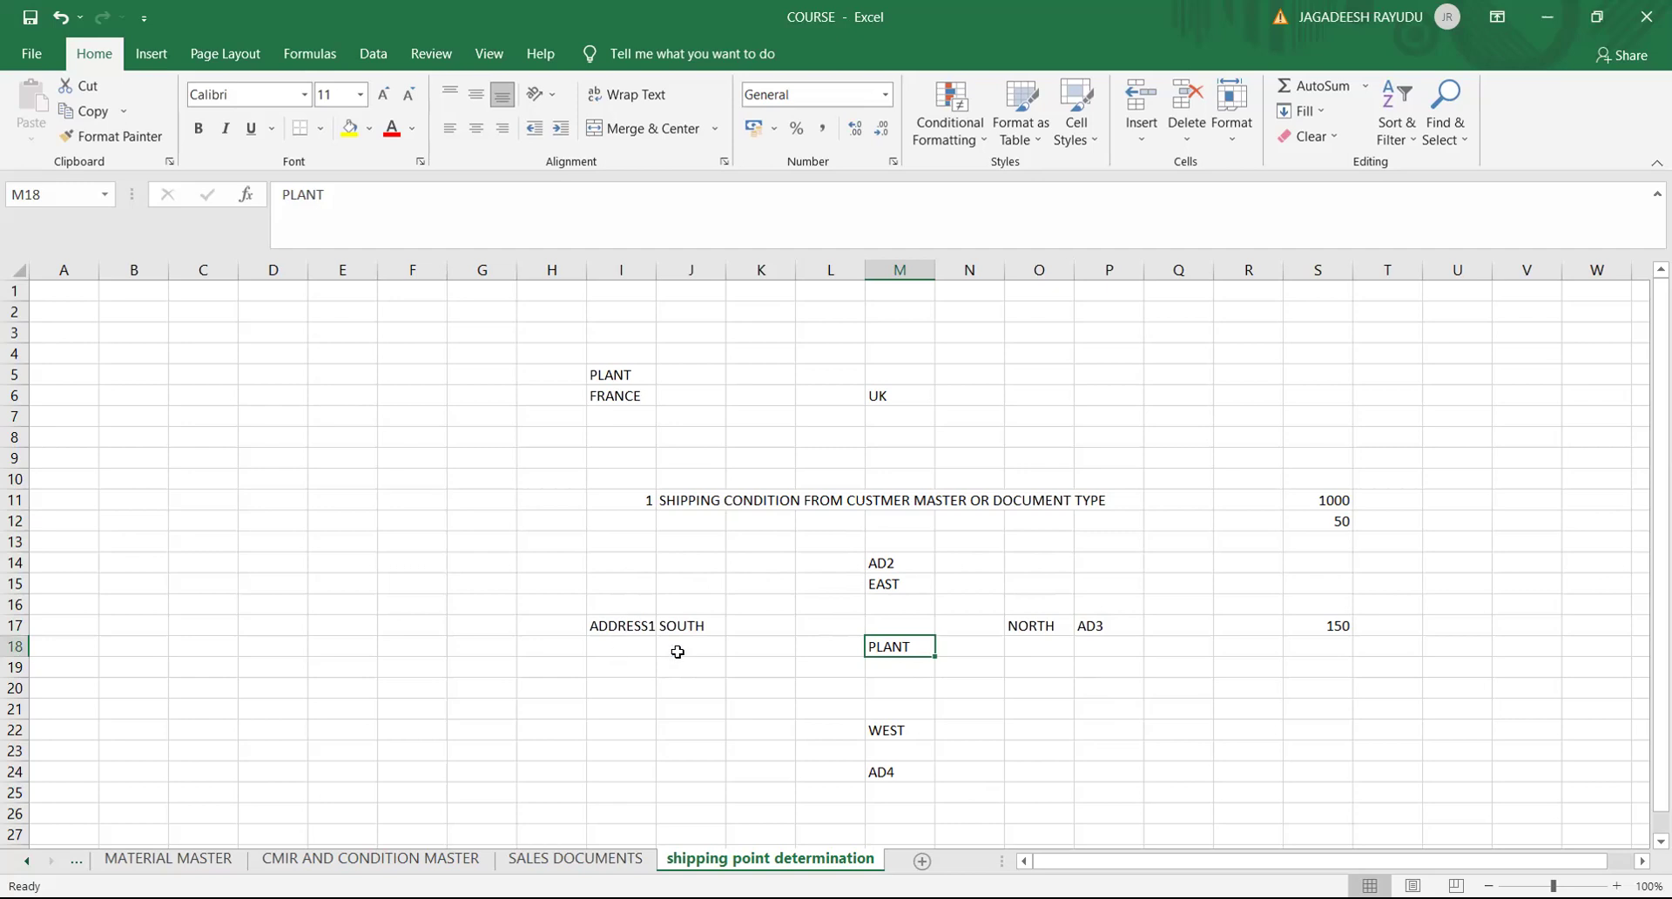
{"action": "left_click", "coordinate": [608, 649]}
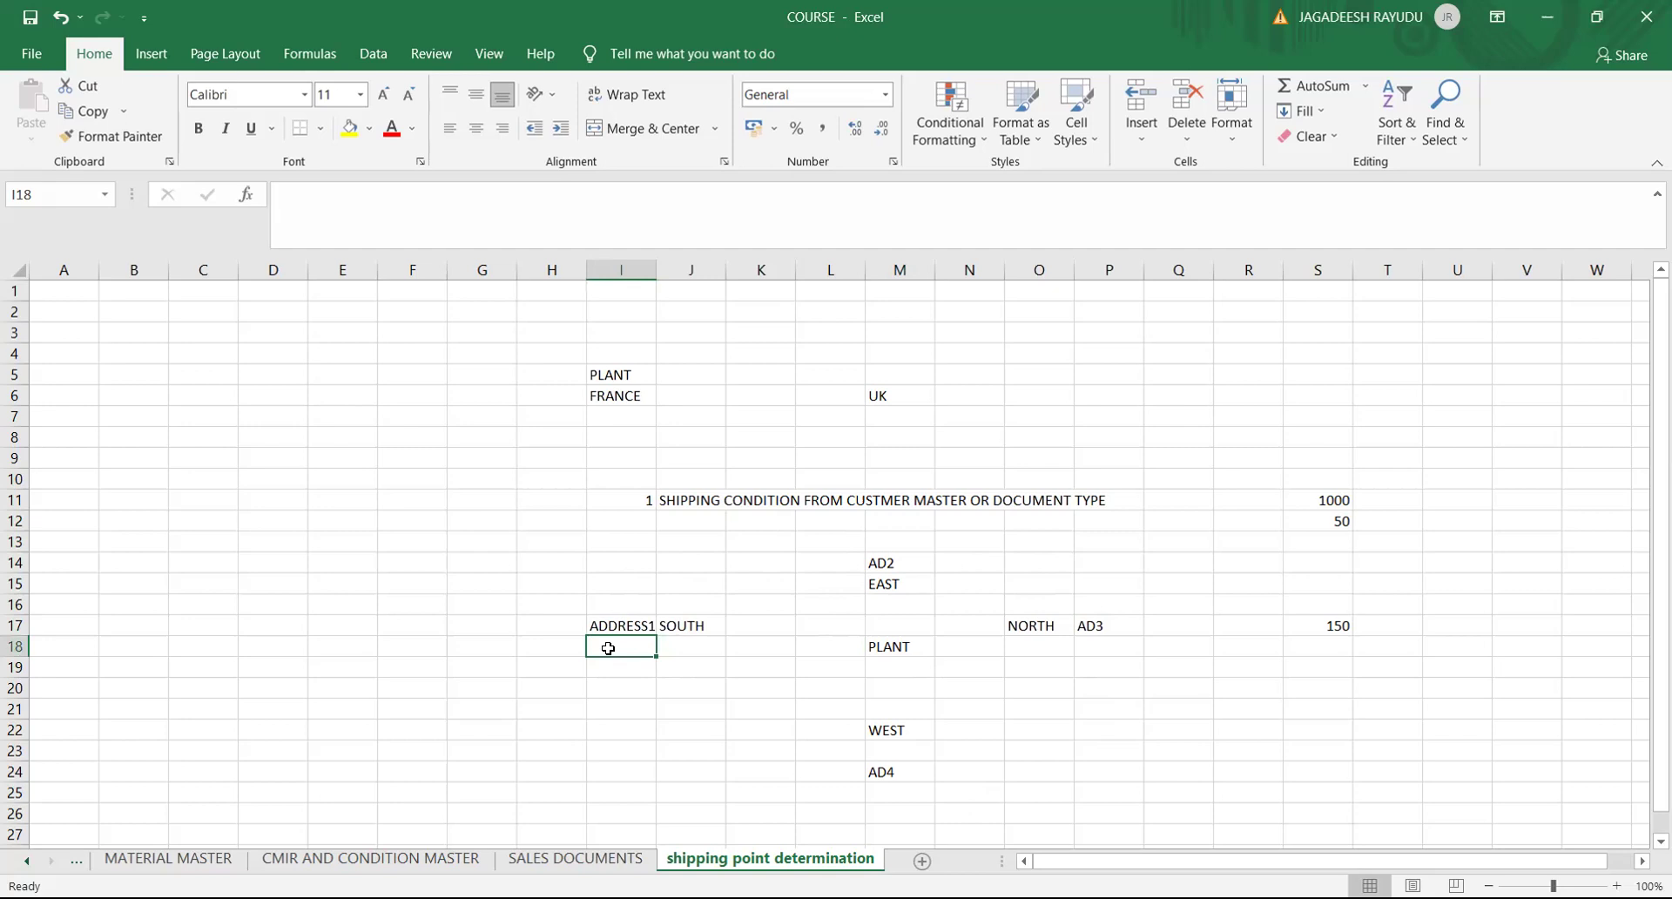
{"action": "left_click", "coordinate": [325, 473]}
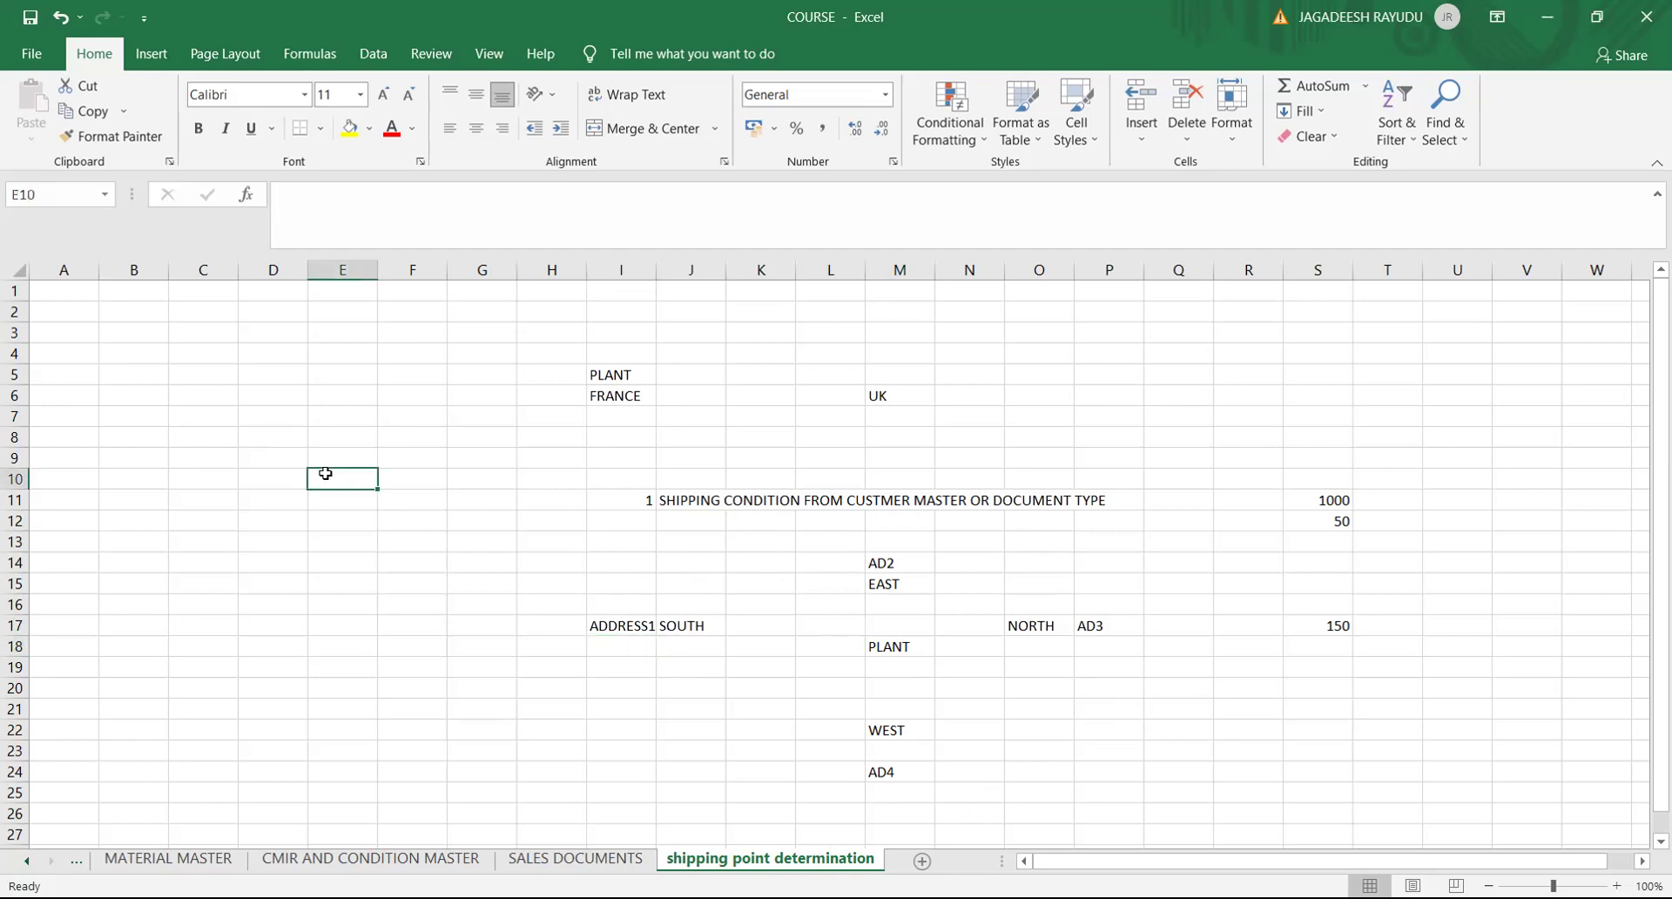
{"action": "left_click", "coordinate": [326, 497]}
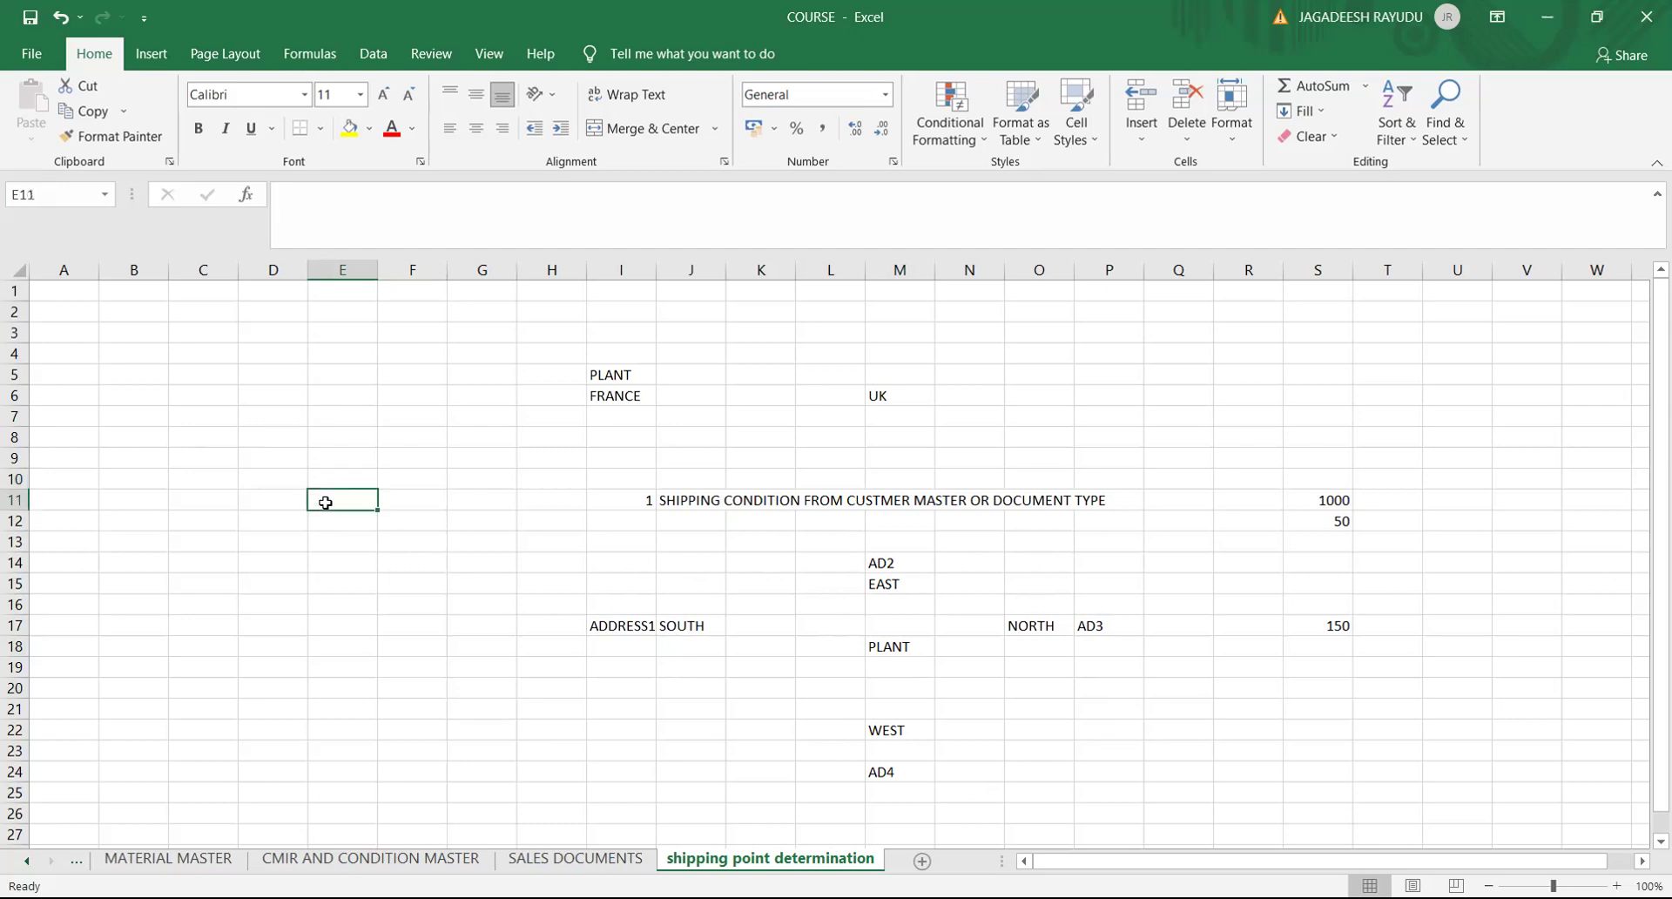
{"action": "left_click", "coordinate": [328, 471]}
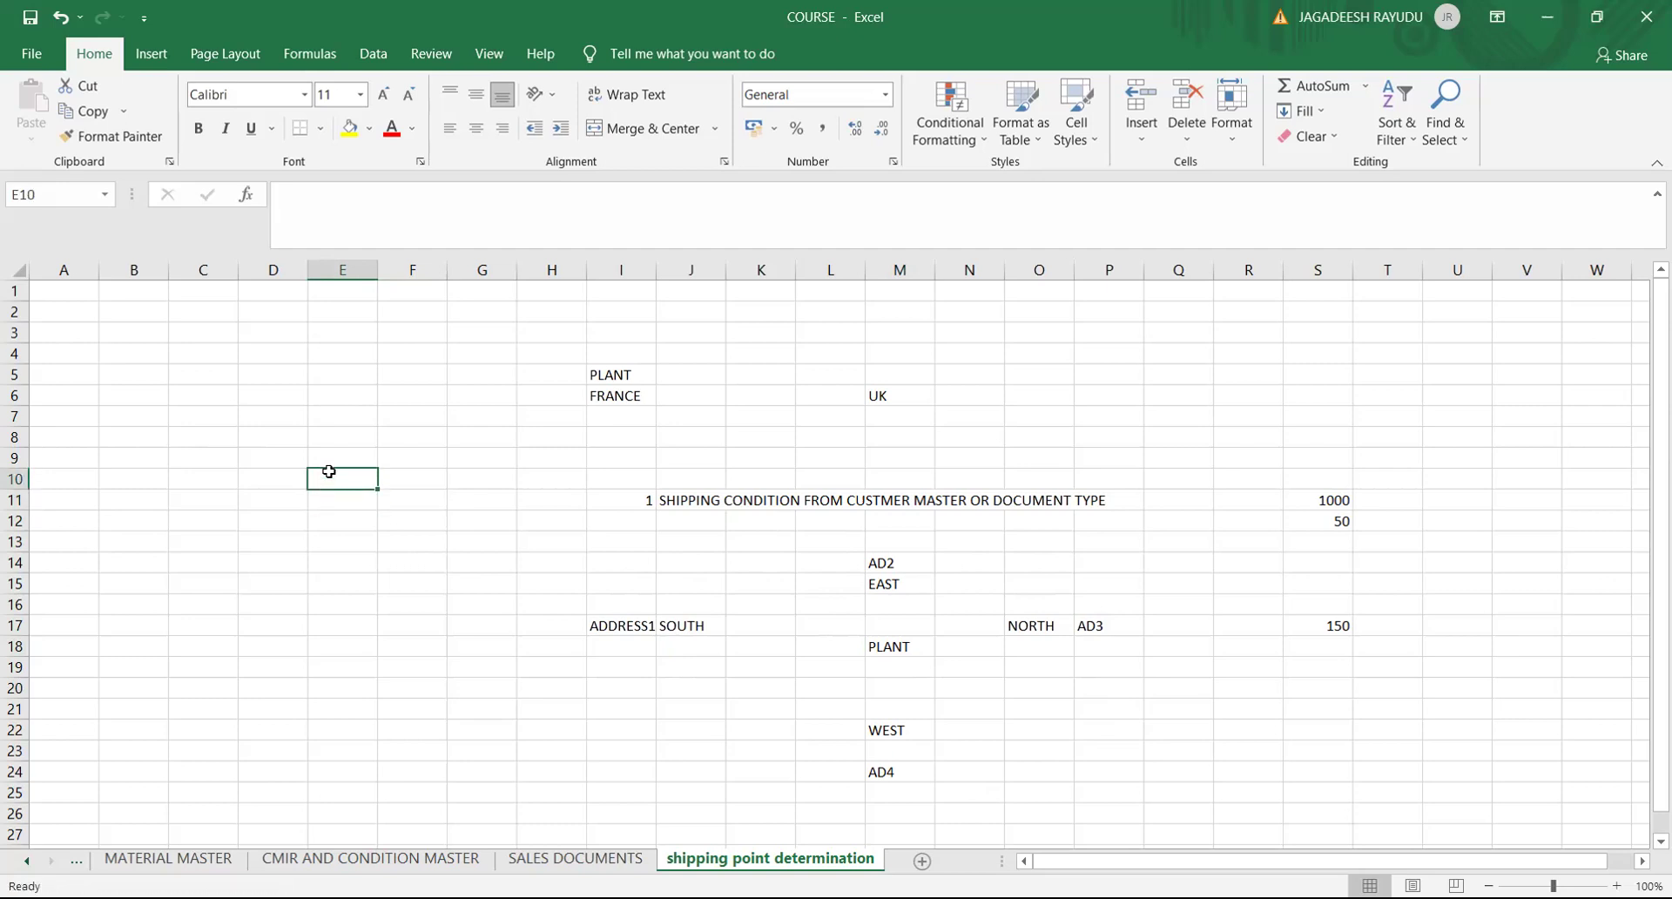
Step: Enter SHIPPING POINT in cell T4
{"action": "left_click", "coordinate": [1134, 352]}
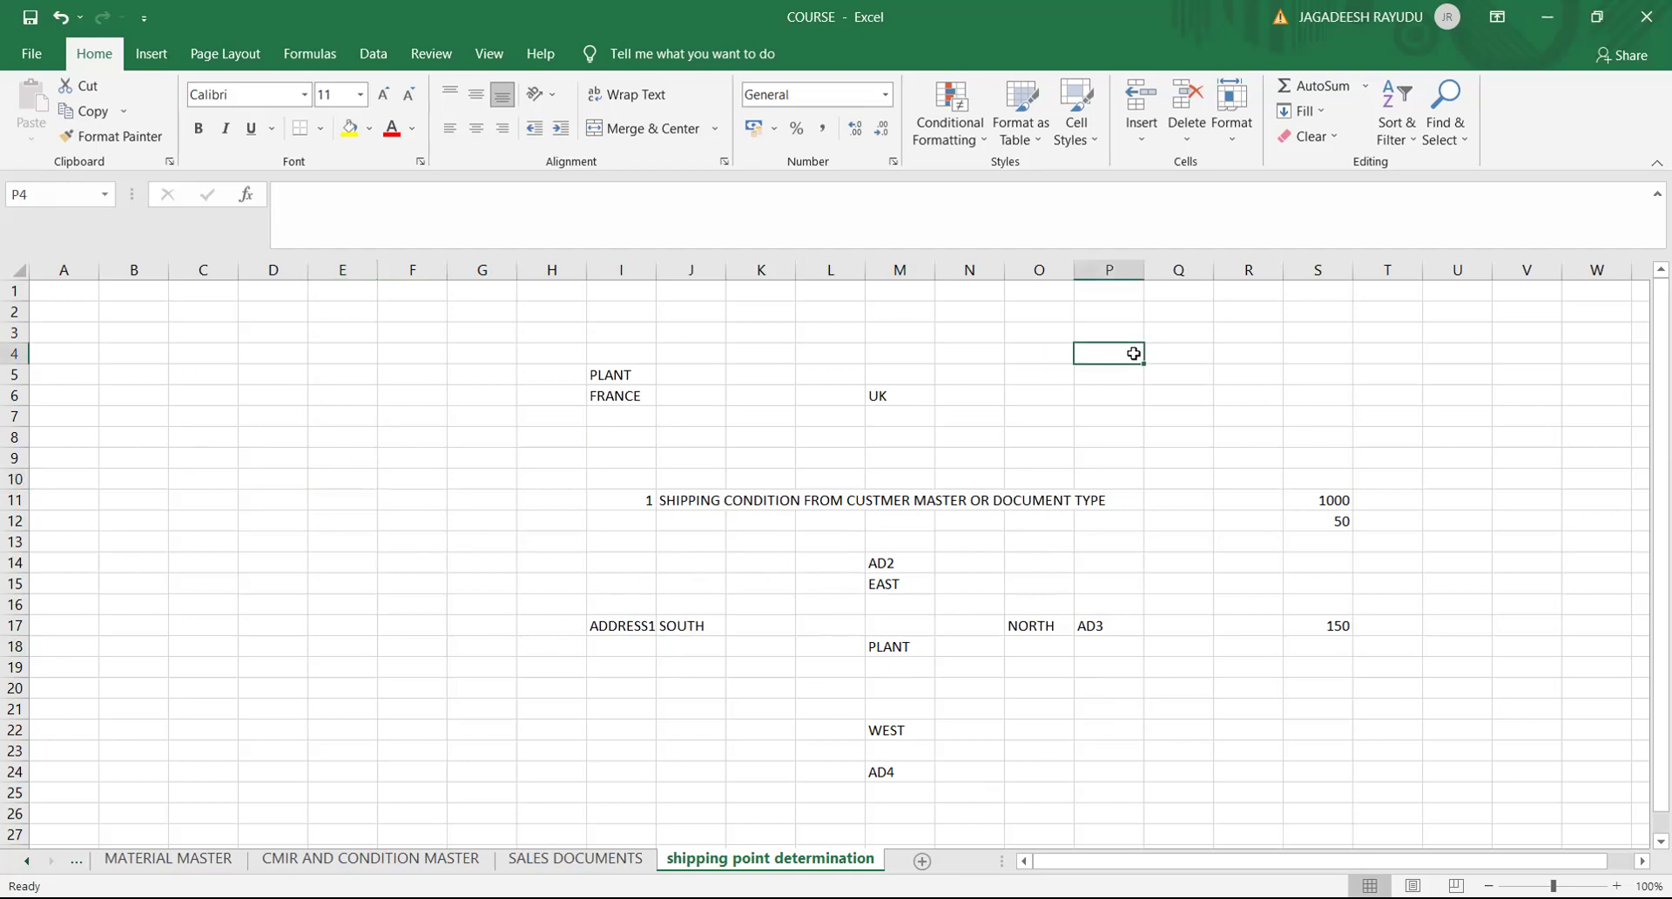
{"action": "left_click", "coordinate": [1390, 355]}
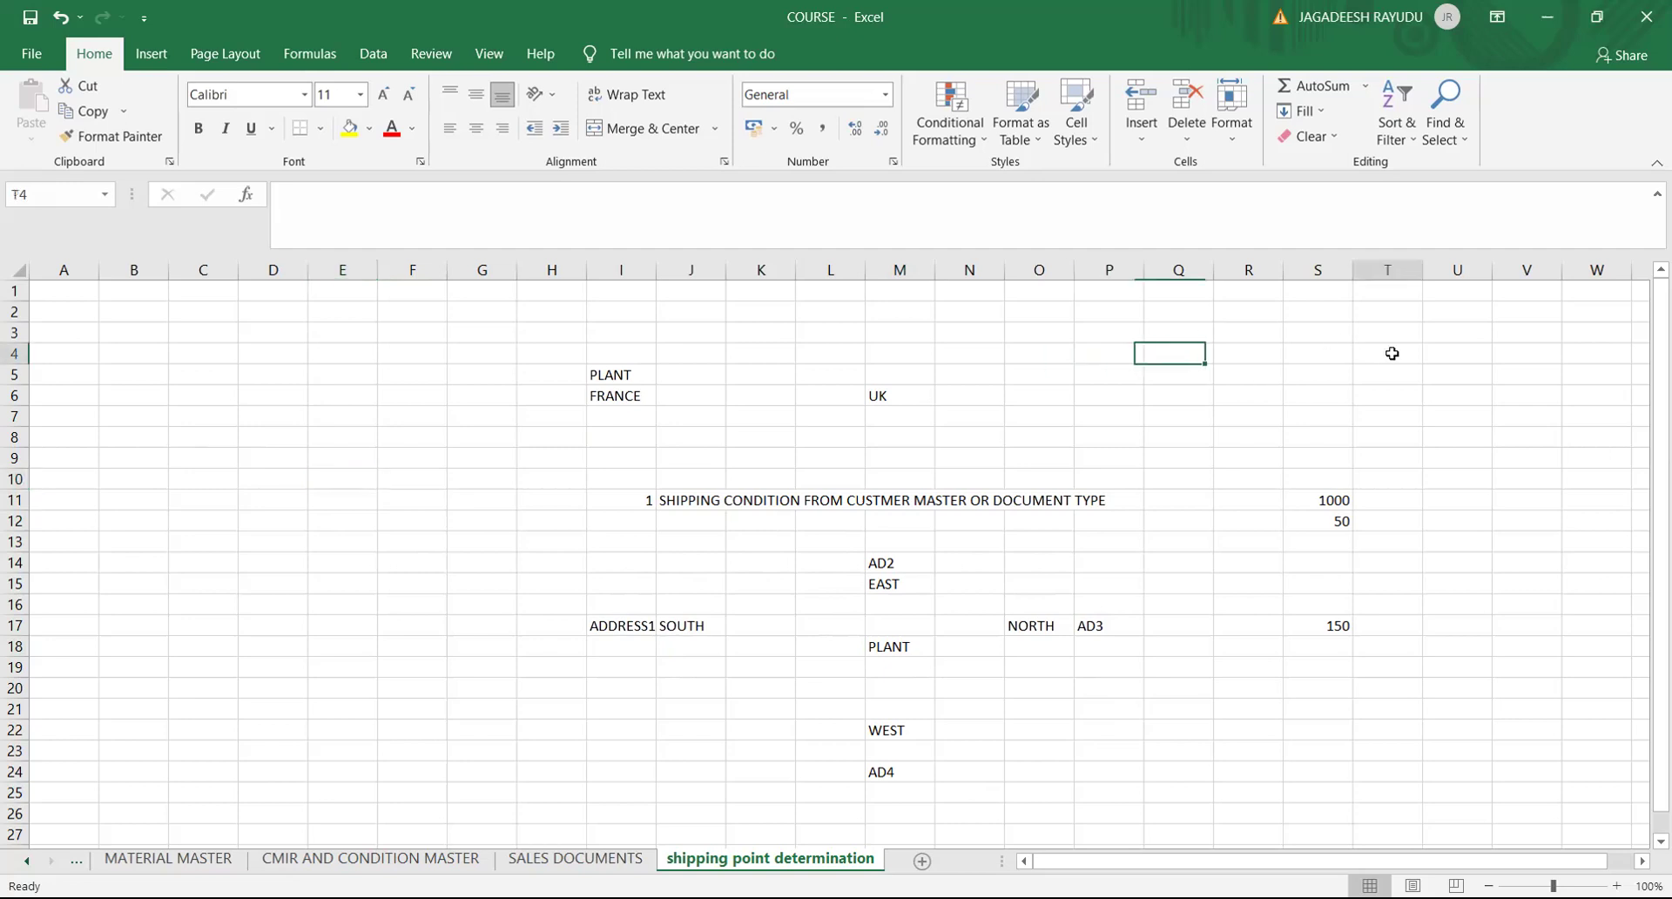
{"action": "type", "text": "SHIP"}
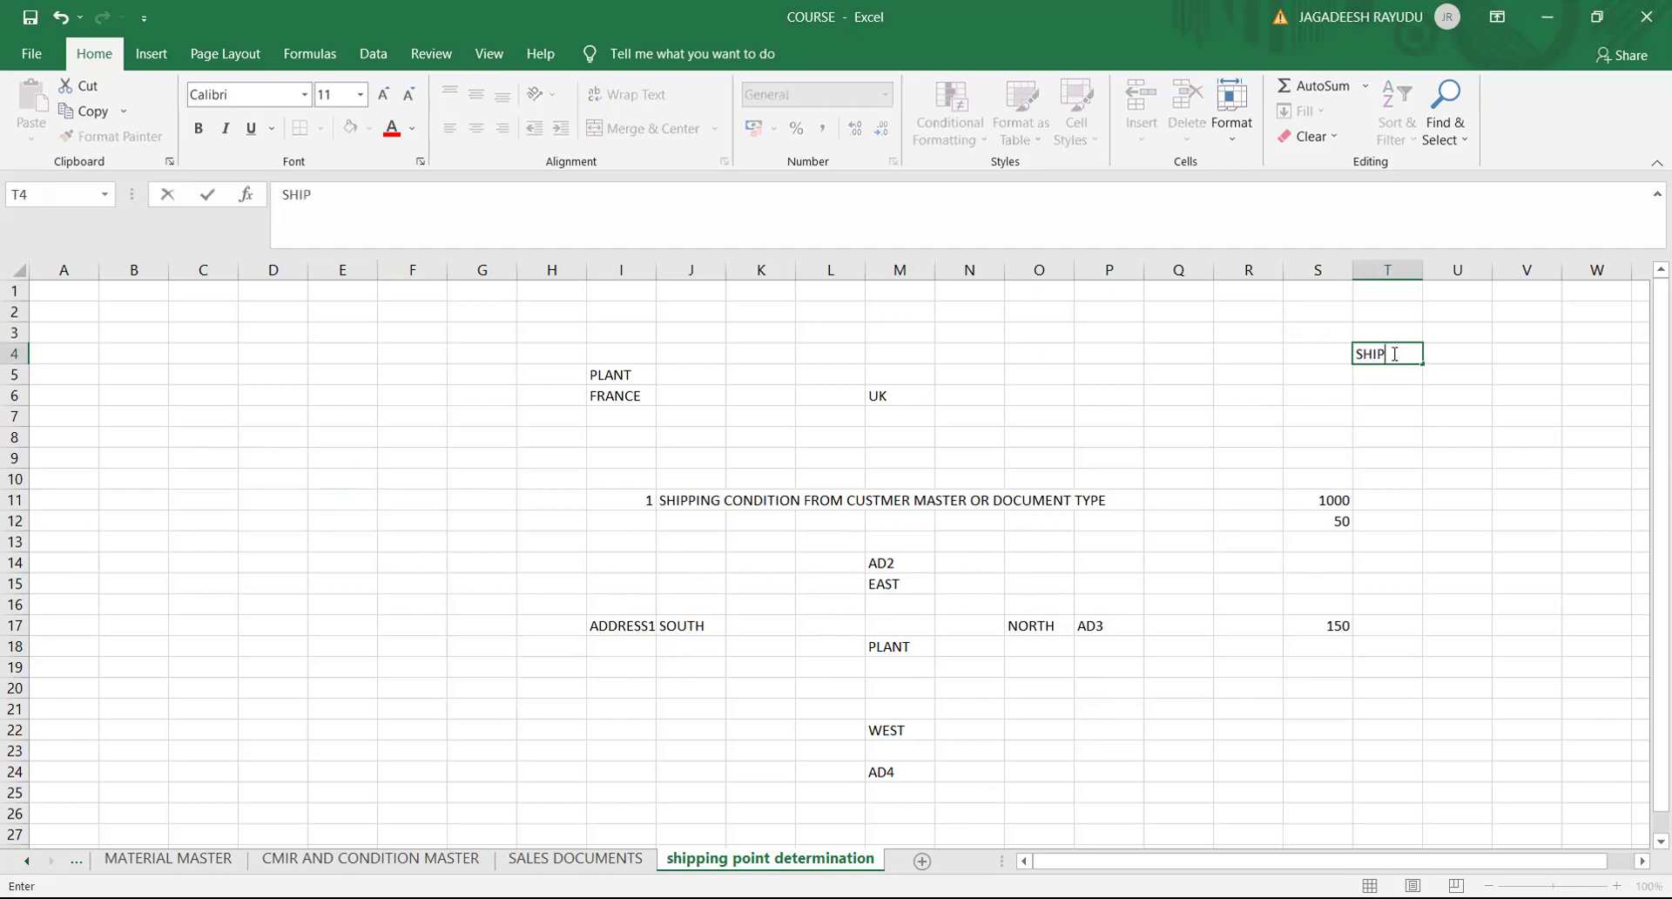
{"action": "type", "text": "PING POINT"}
{"action": "left_click", "coordinate": [1439, 375]}
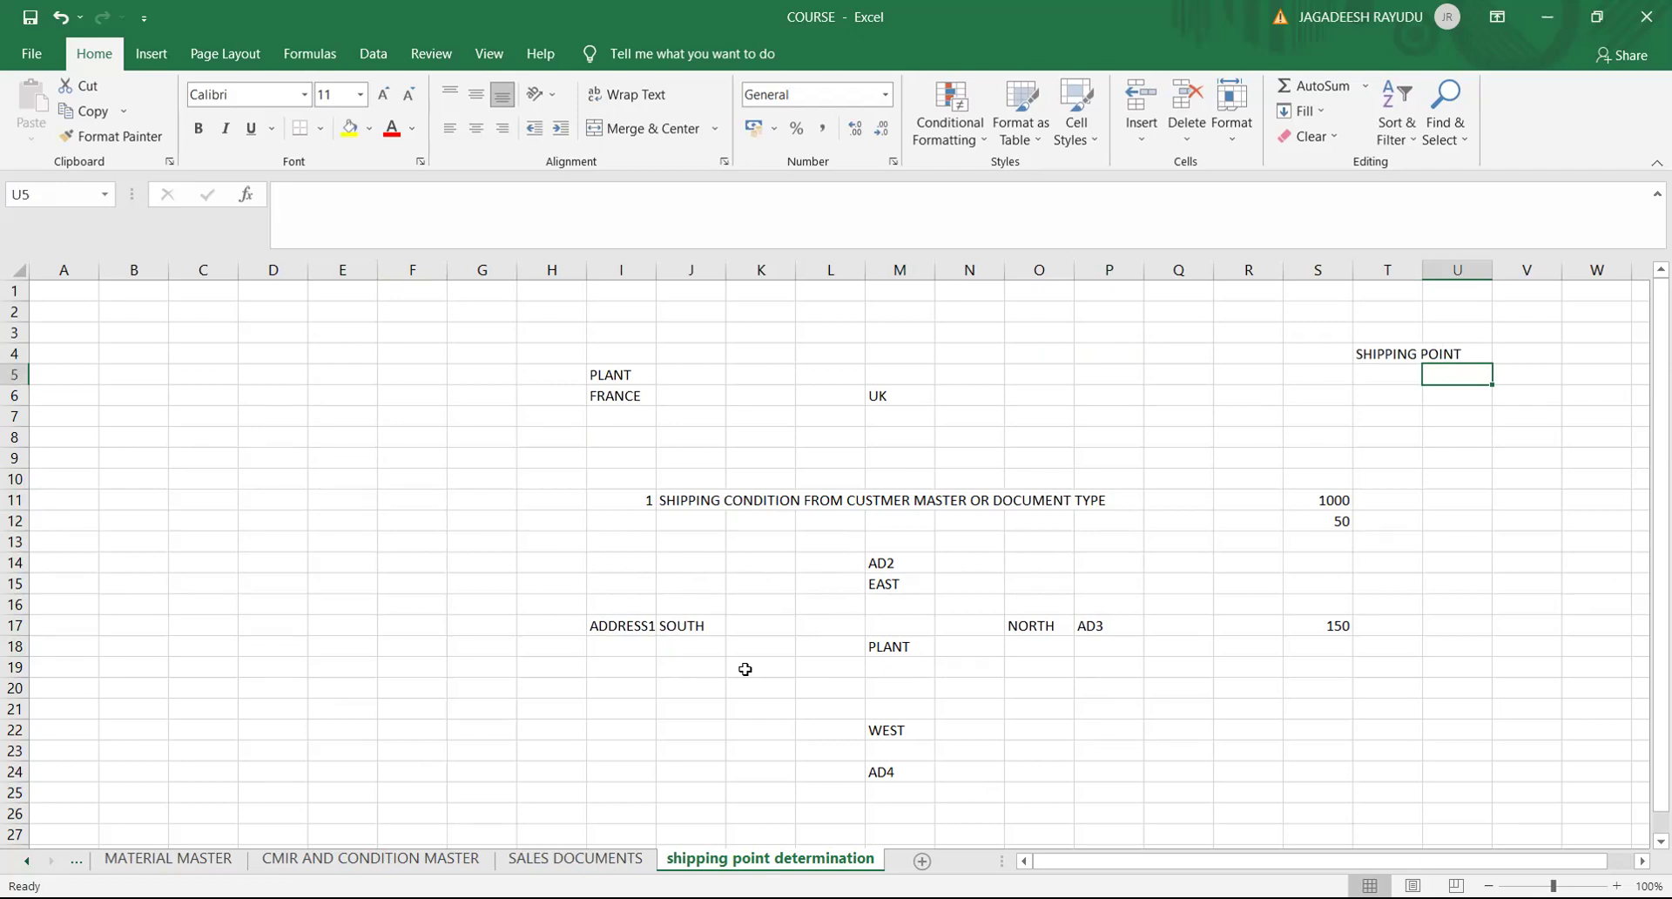
{"action": "left_click", "coordinate": [562, 624]}
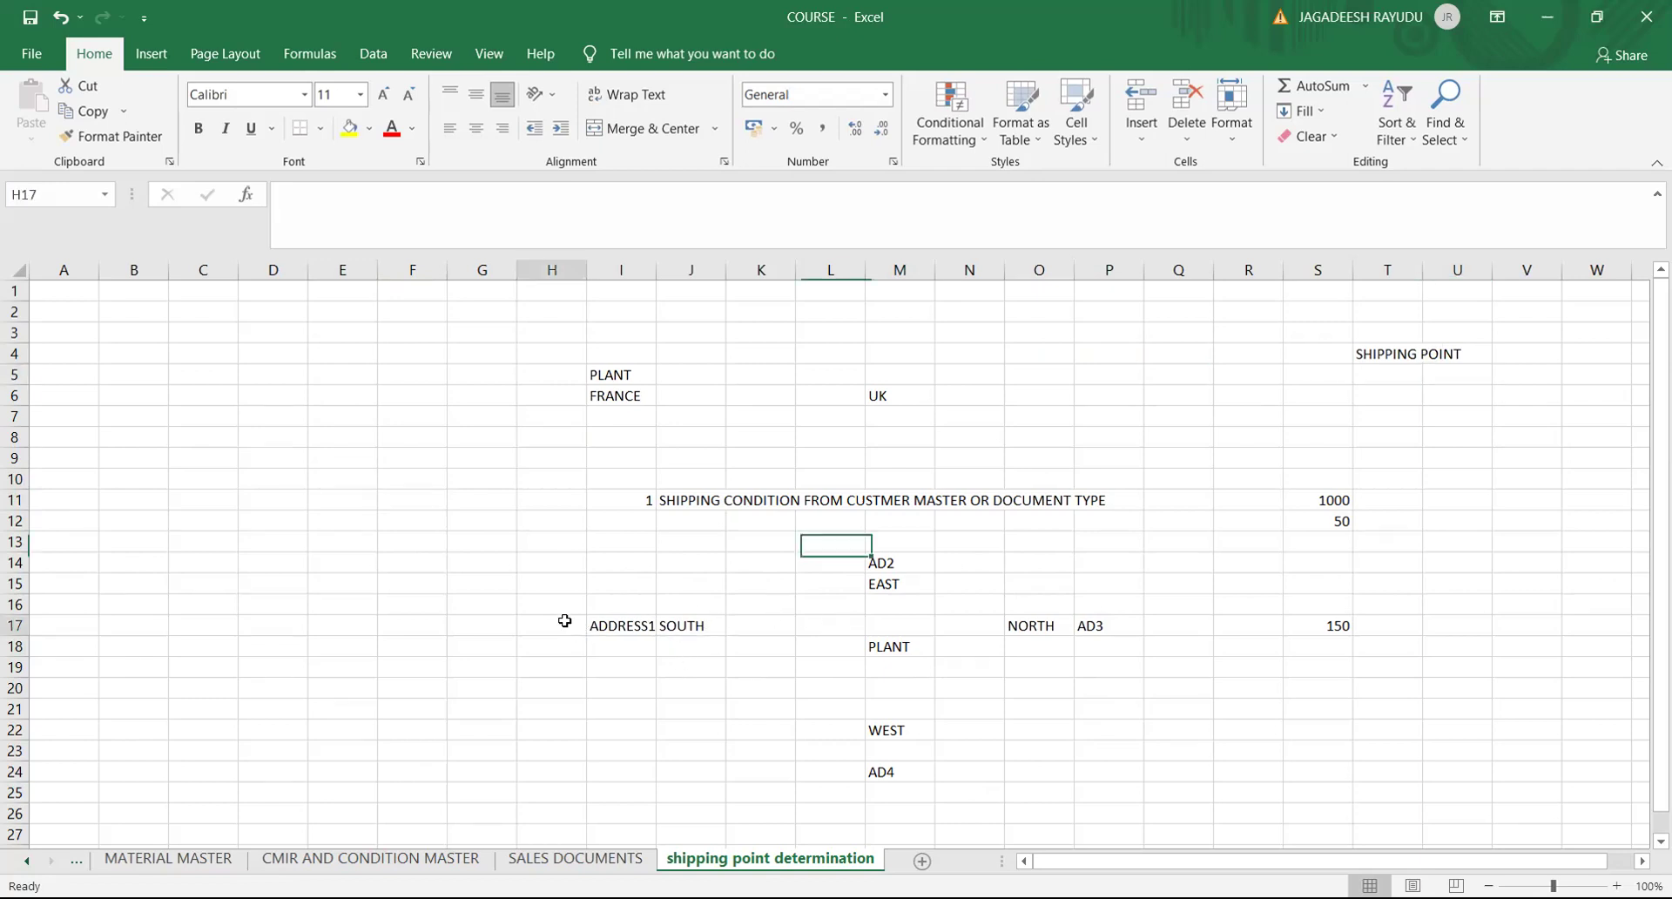
{"action": "left_click", "coordinate": [1193, 611]}
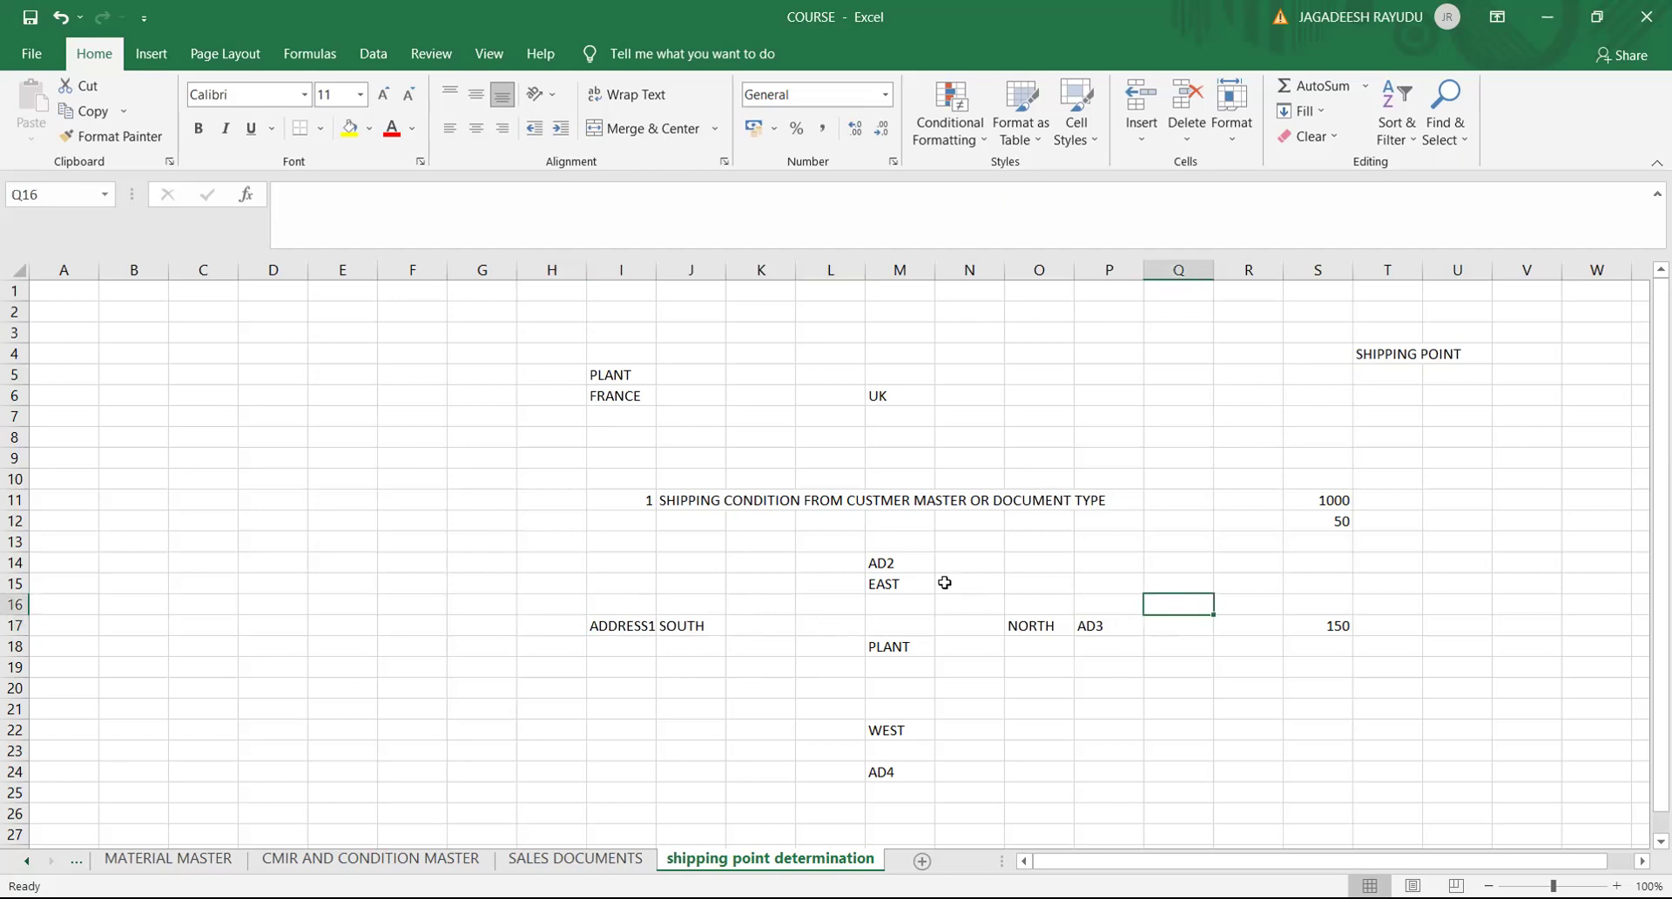
{"action": "left_click", "coordinate": [891, 580]}
{"action": "left_click", "coordinate": [922, 557]}
{"action": "left_click", "coordinate": [646, 620]}
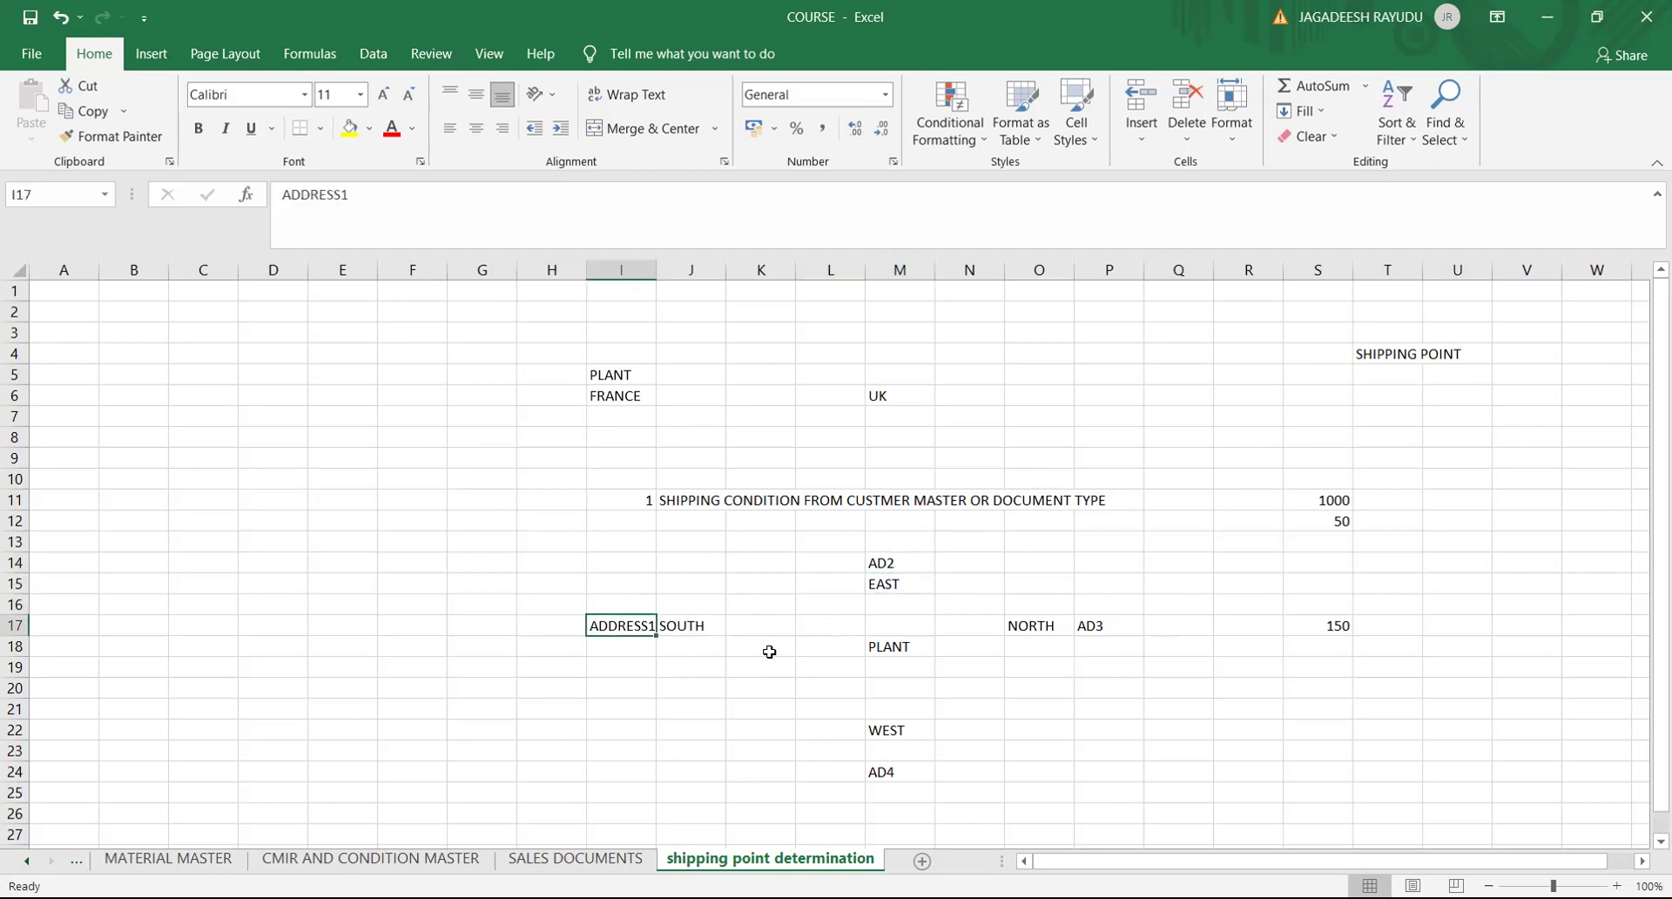
{"action": "left_click", "coordinate": [1124, 355]}
{"action": "left_click", "coordinate": [1118, 391]}
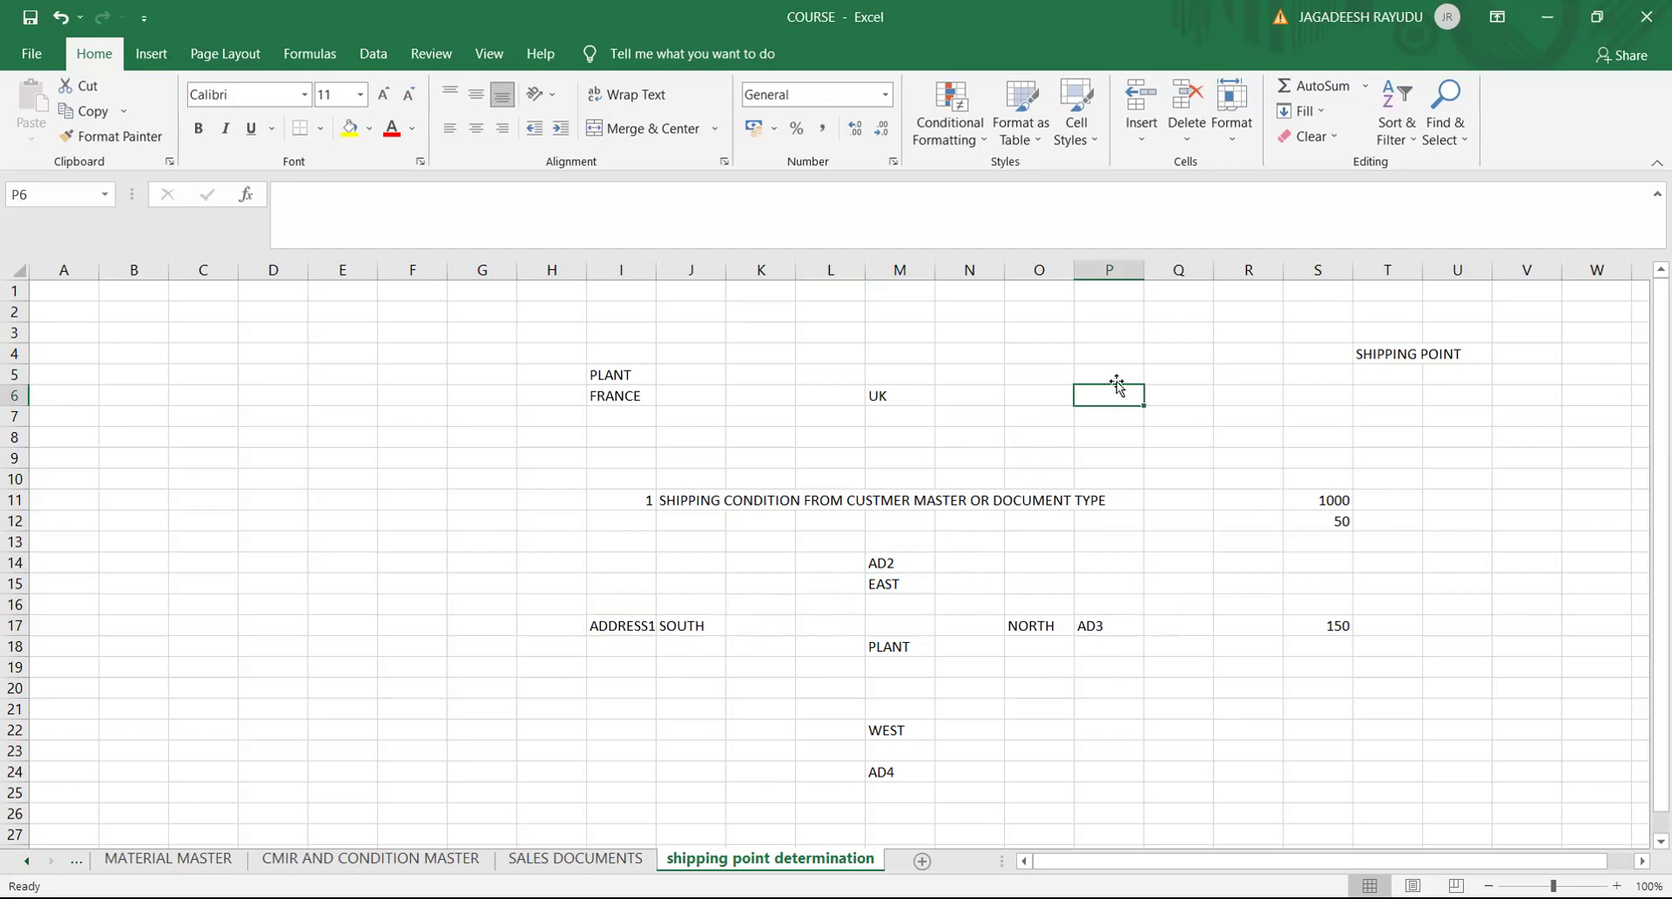
{"action": "left_click", "coordinate": [1133, 357]}
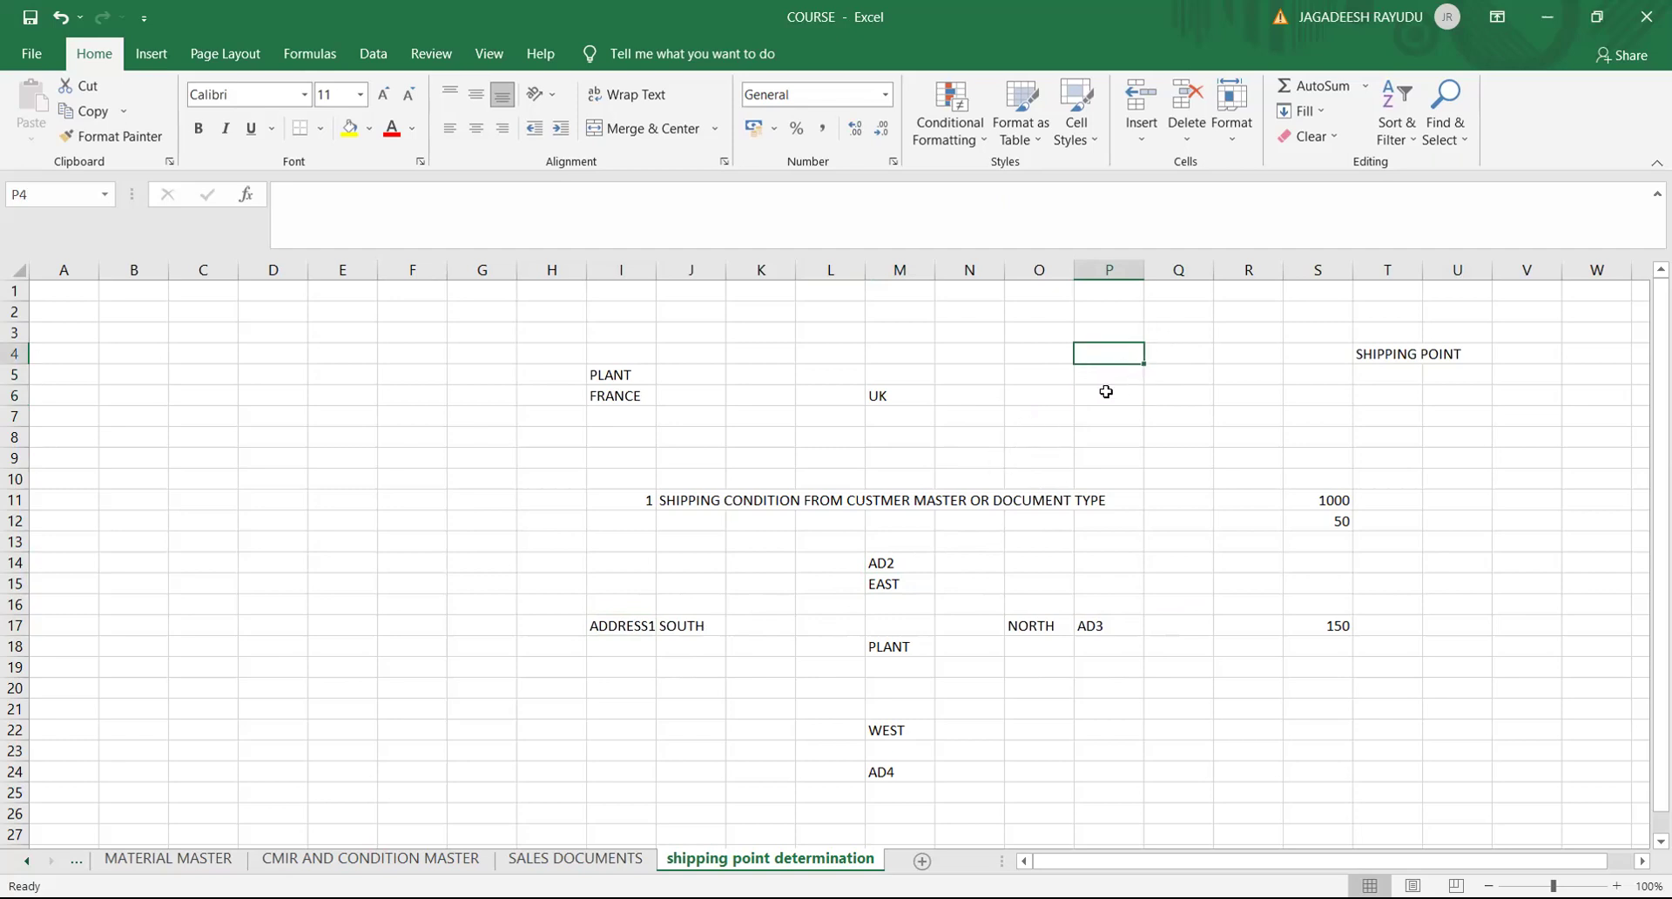
{"action": "left_click", "coordinate": [887, 595]}
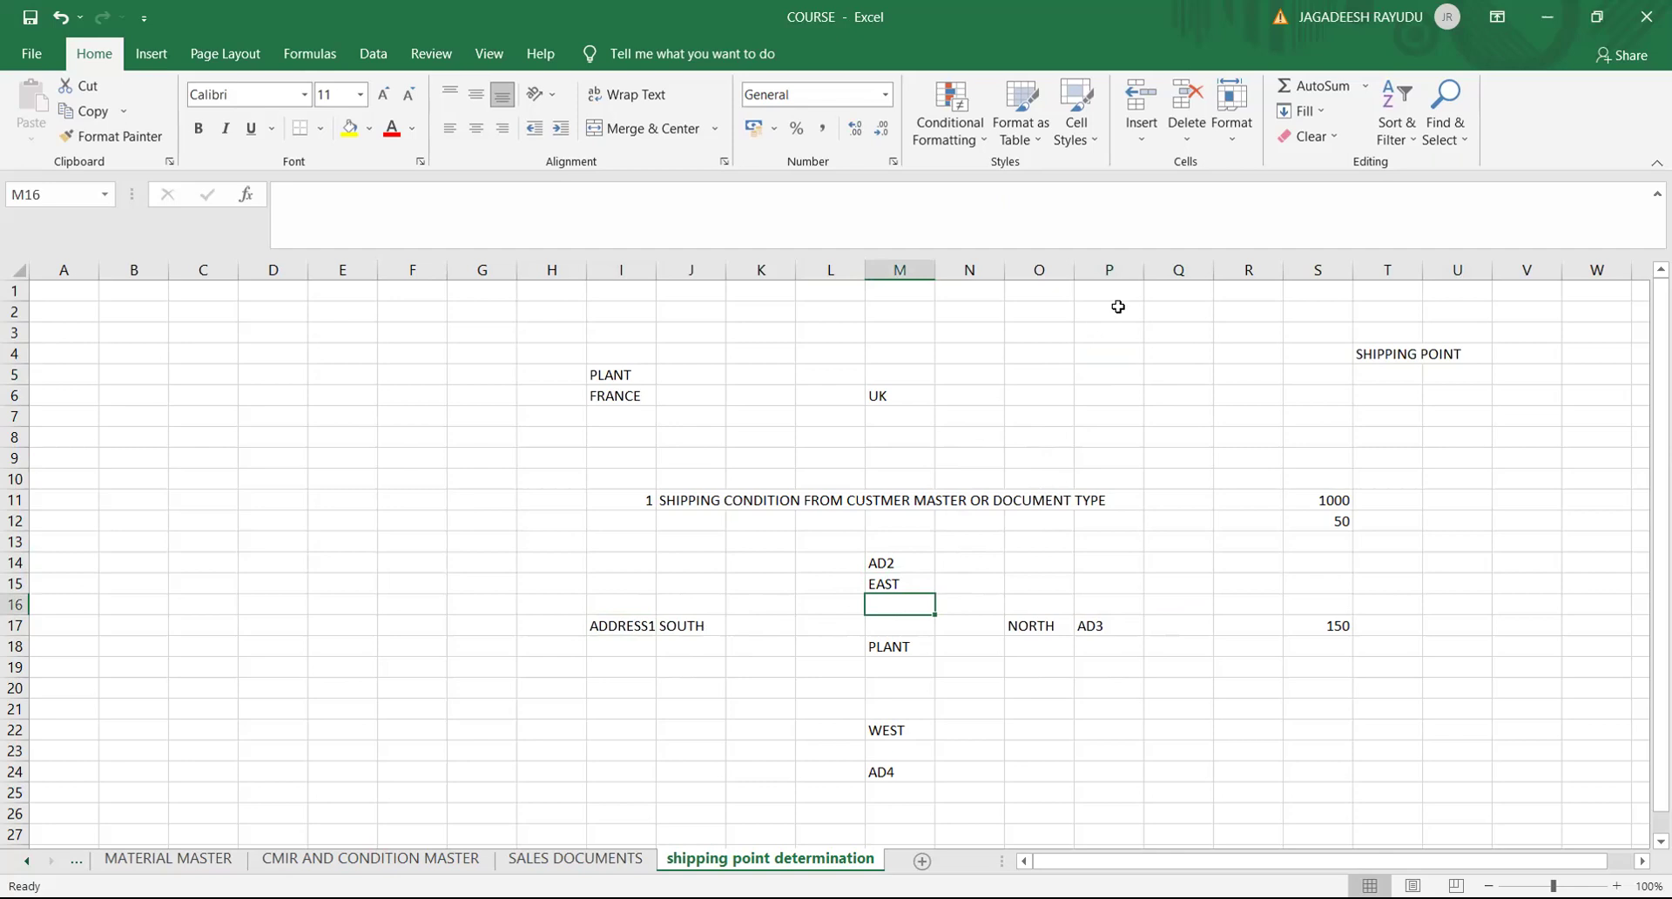
{"action": "left_click", "coordinate": [1102, 365]}
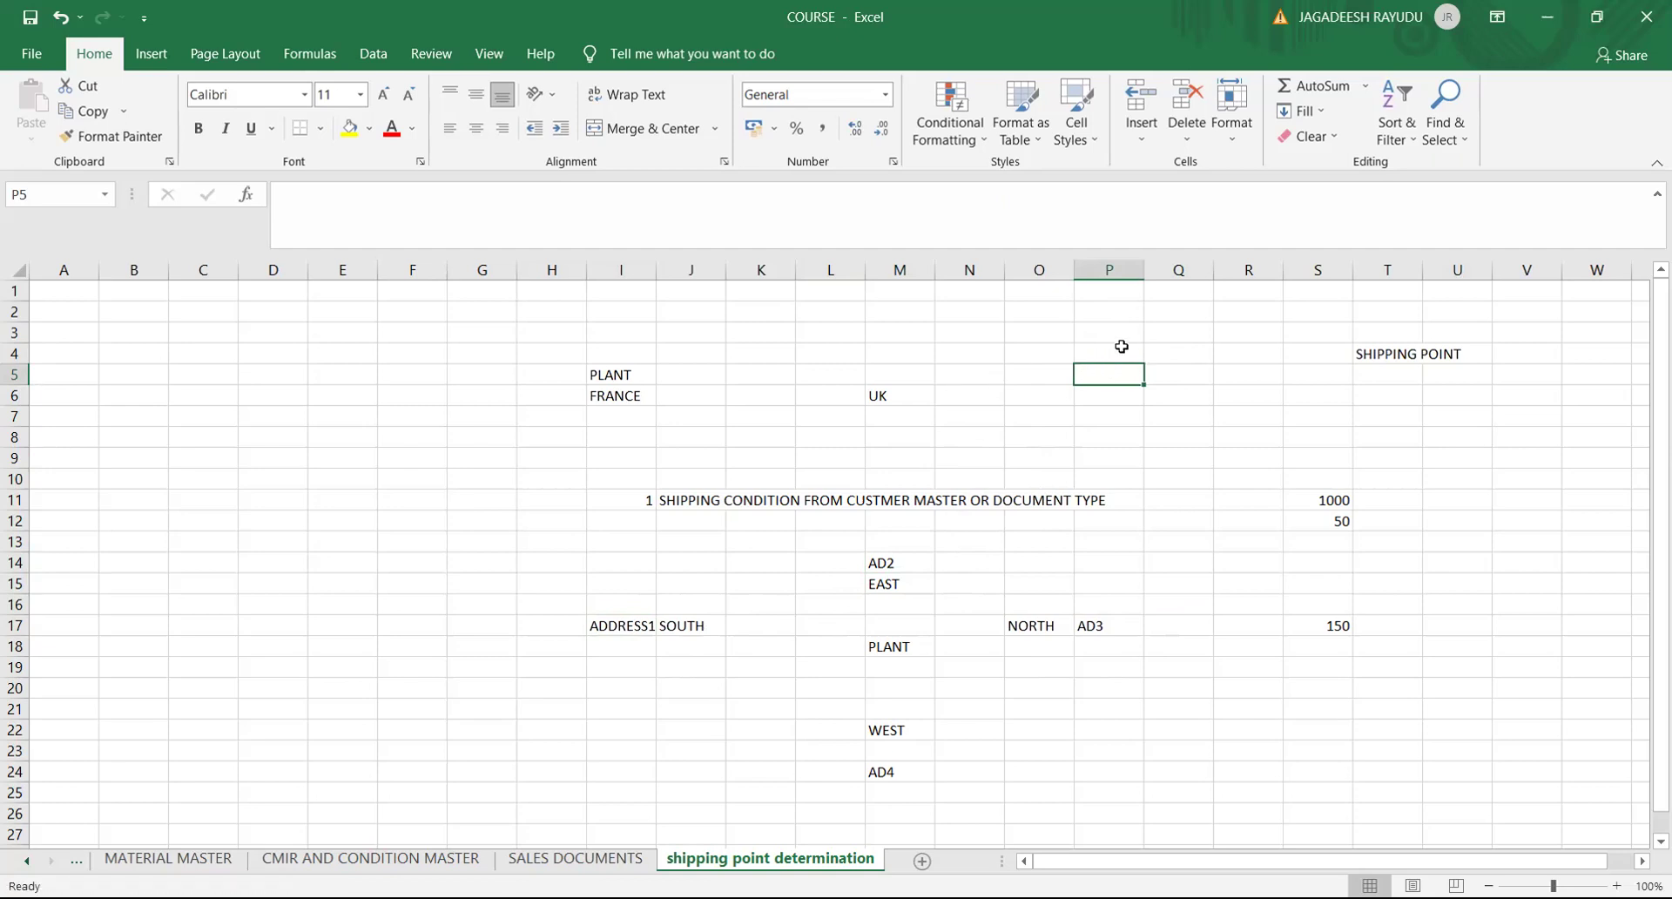
{"action": "left_click", "coordinate": [1103, 357]}
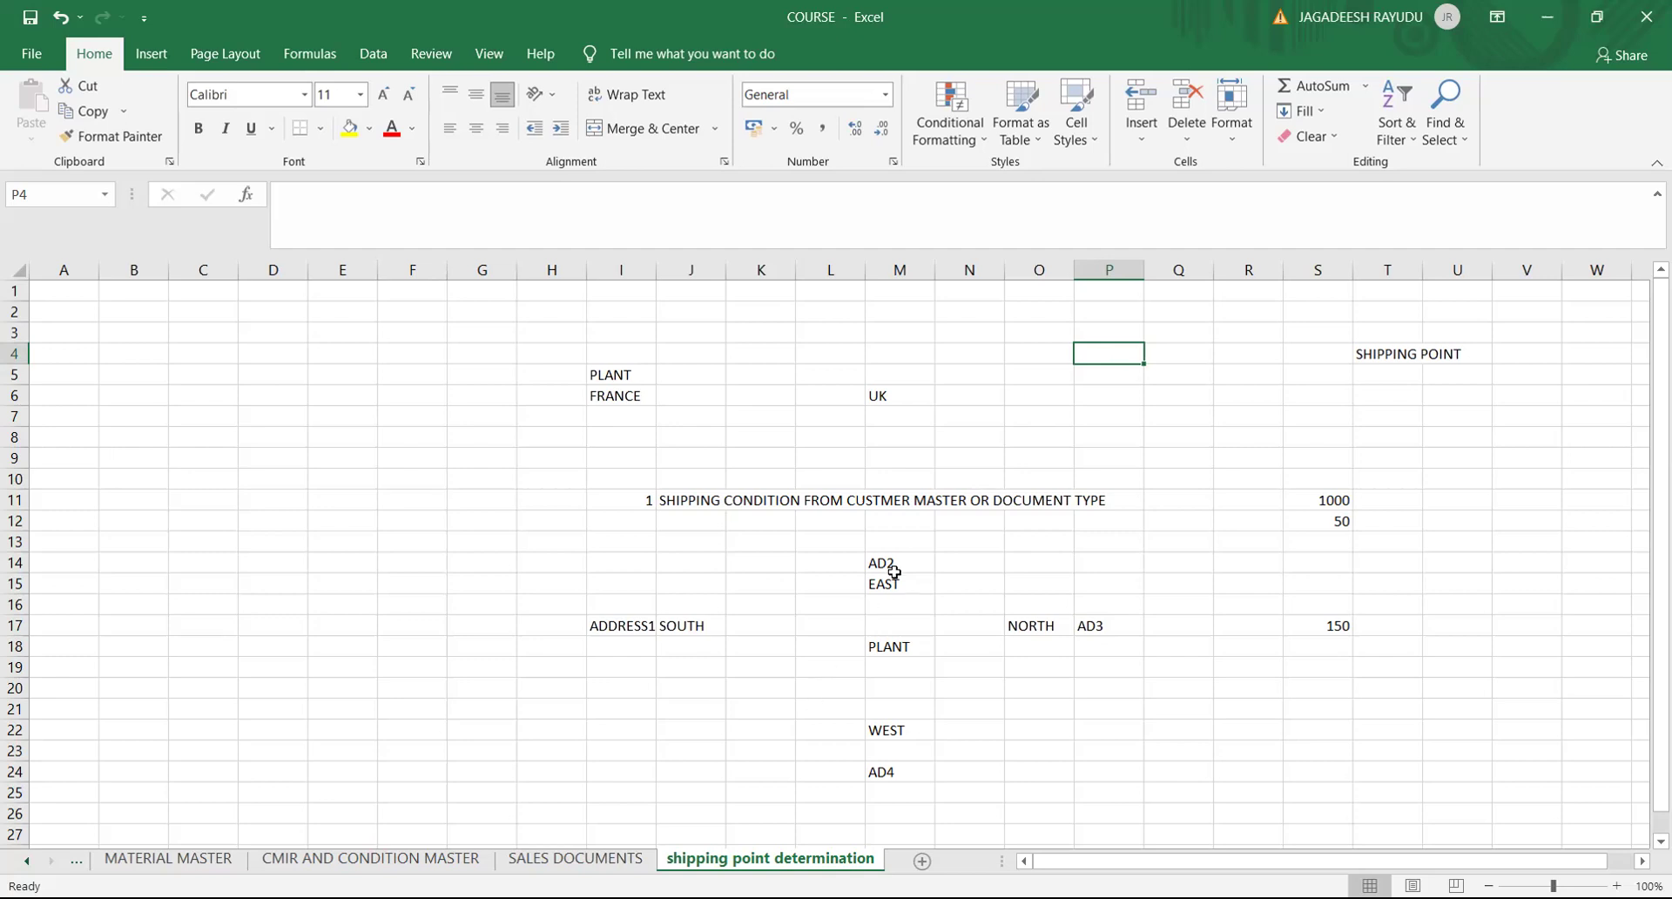
{"action": "left_click", "coordinate": [880, 724]}
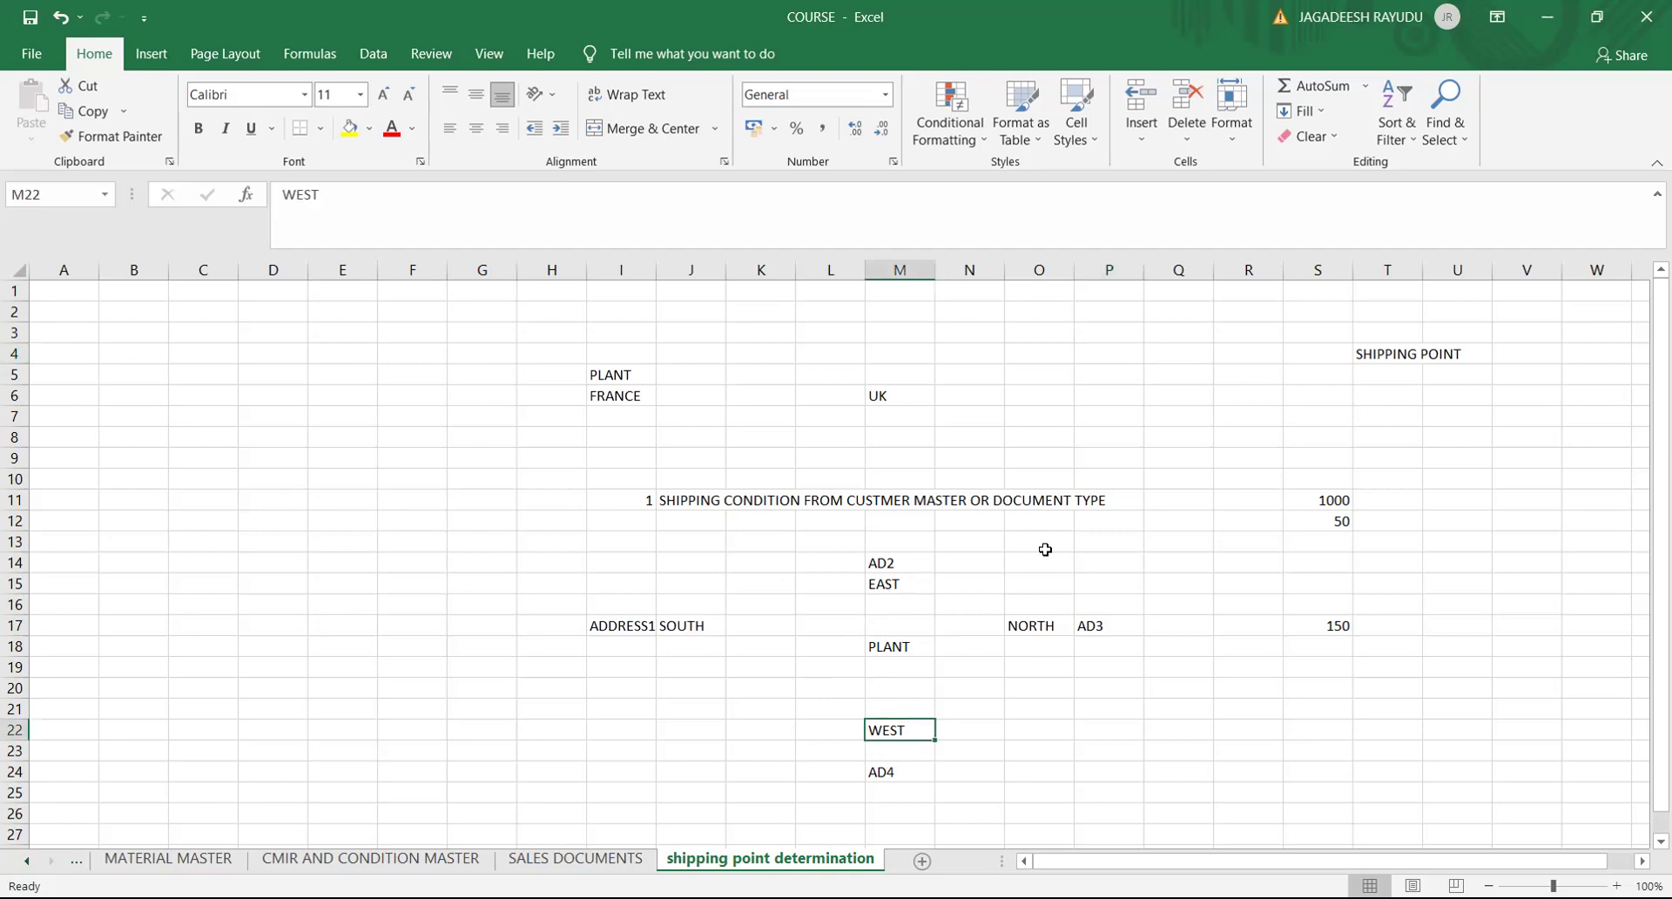
Step: Enter SHIPPING CONDITIONS in cell P4, on the same row as SHIPPING POINT
{"action": "left_click", "coordinate": [1087, 348]}
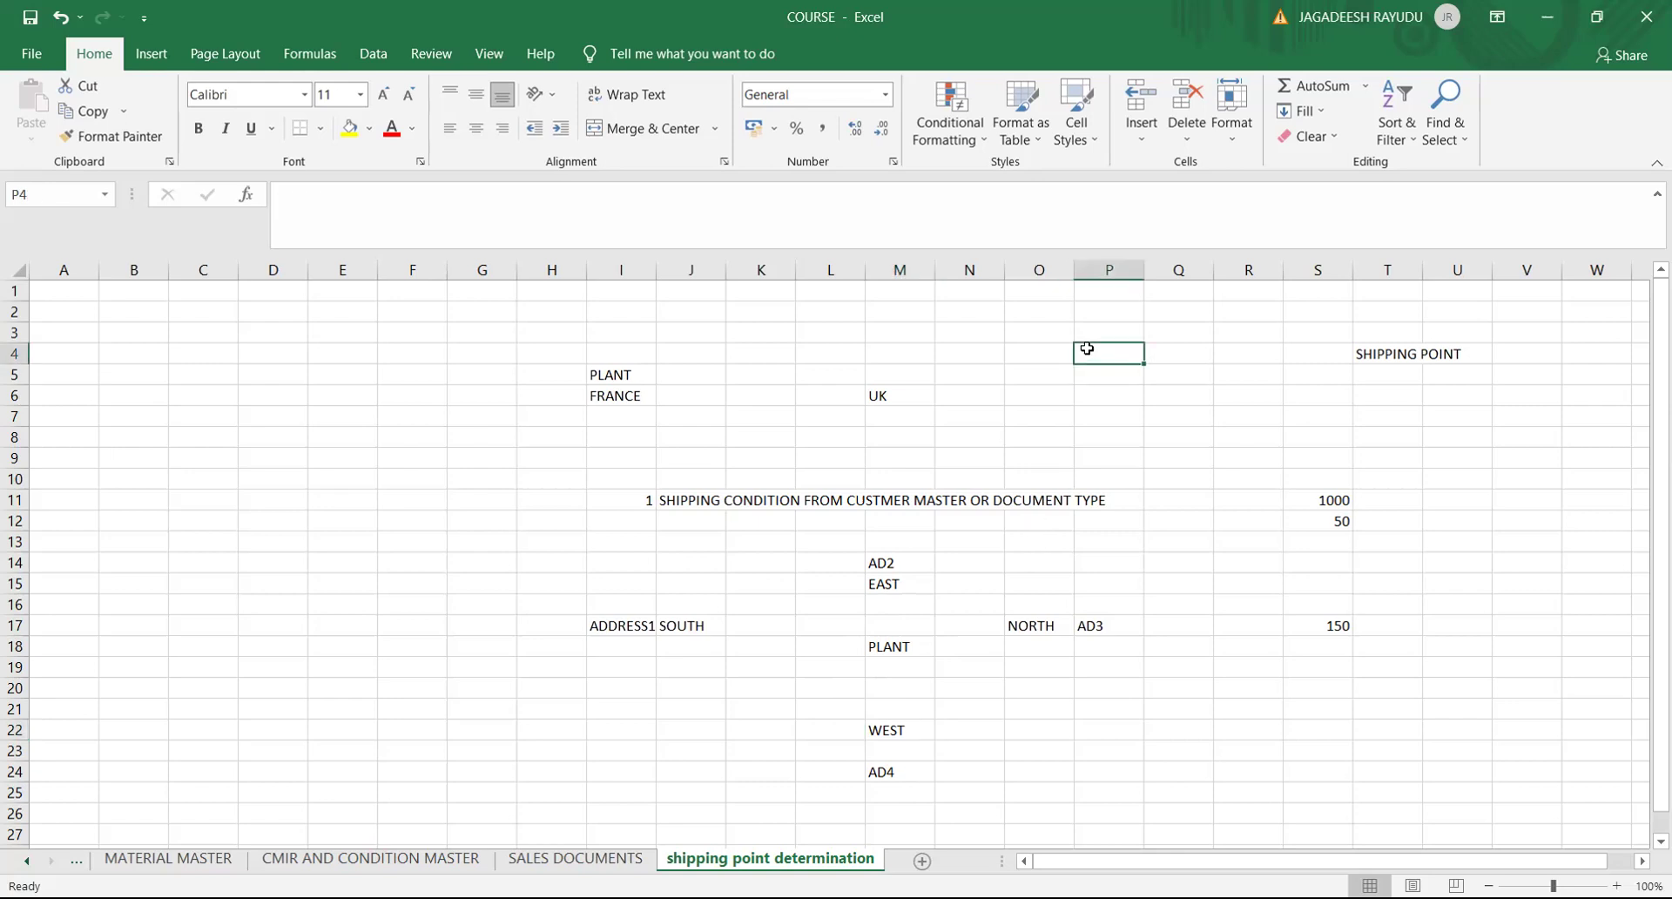
{"action": "type", "text": "SHIPPING CONDITIONS"}
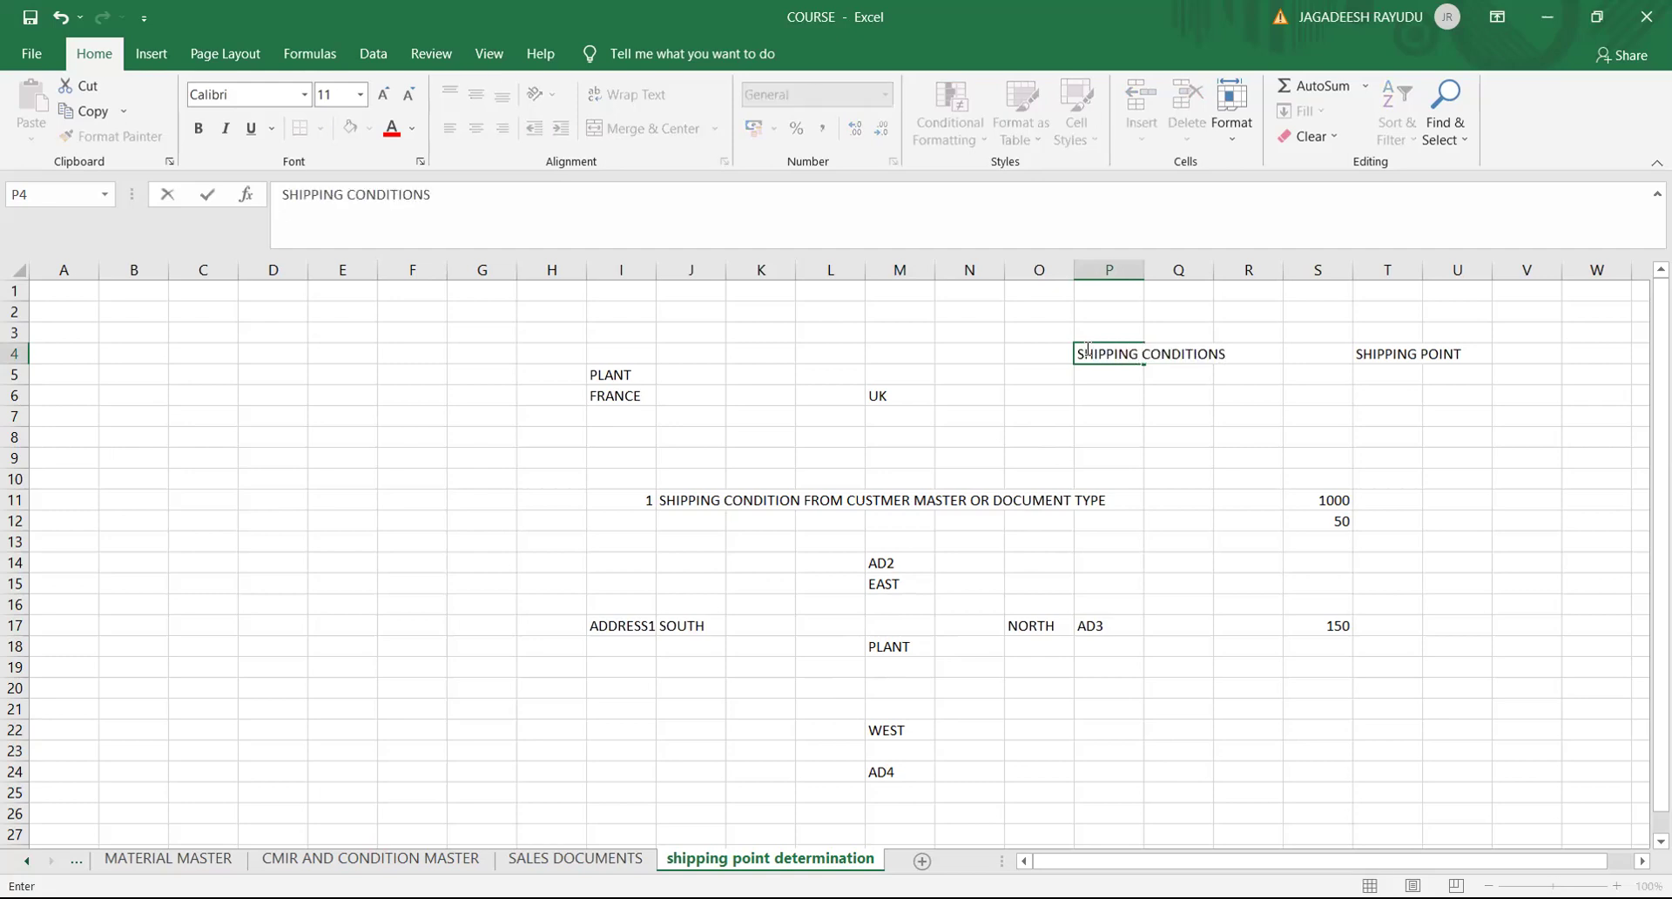
{"action": "left_click", "coordinate": [1168, 417]}
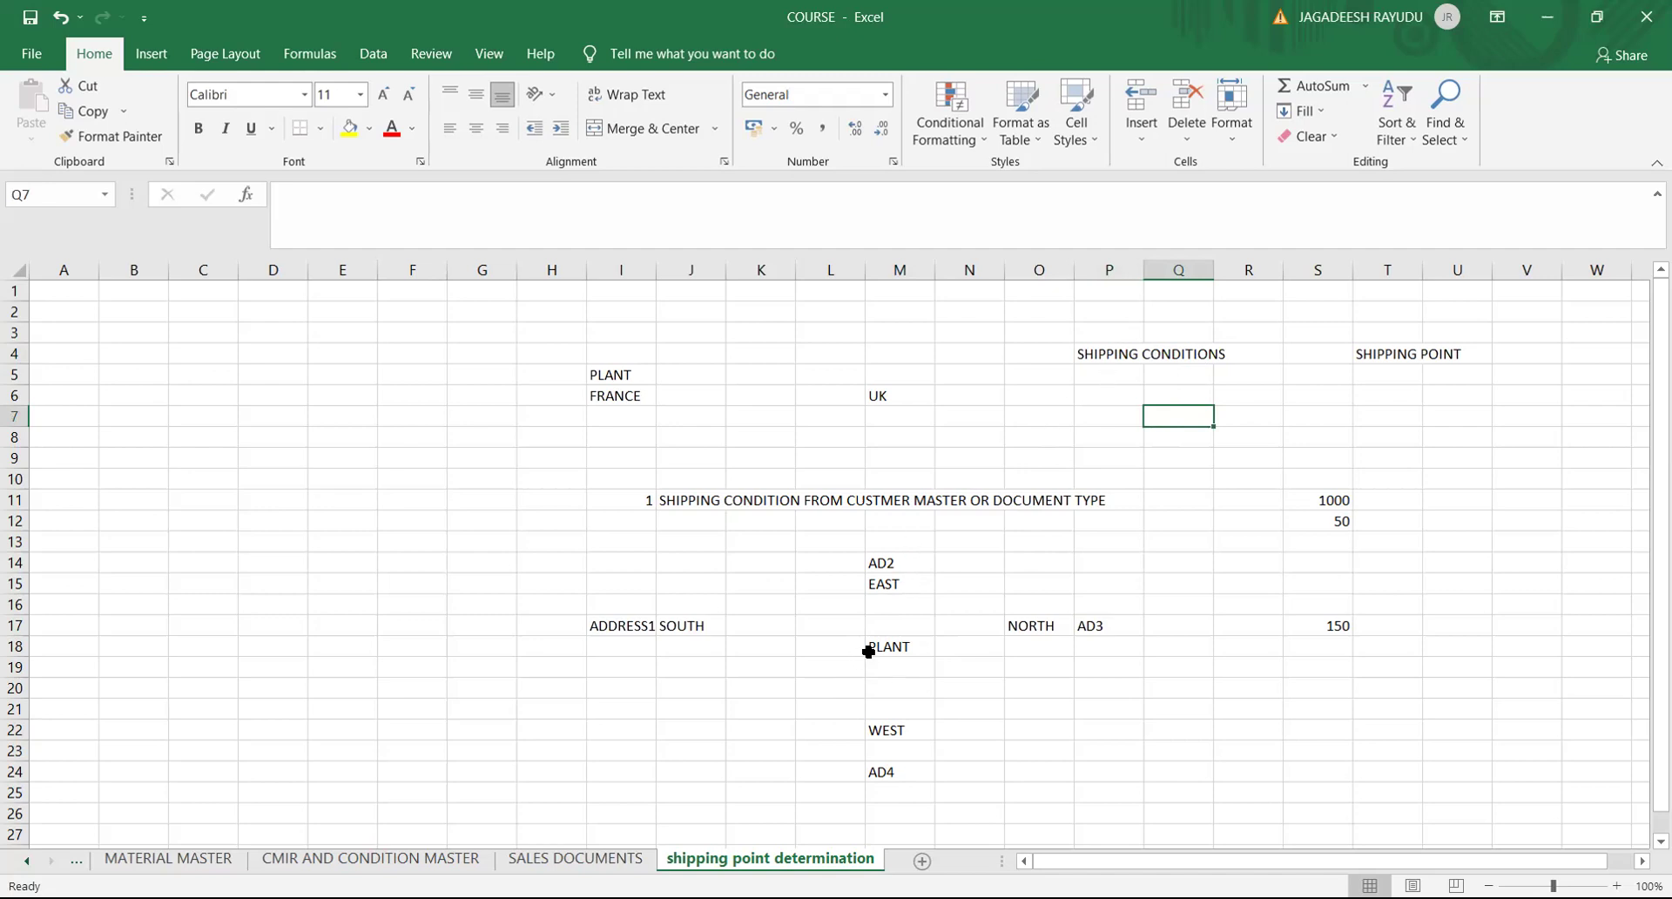
Step: Enter LOADING GROUP in P5, directly below SHIPPING CONDITIONS
{"action": "left_click", "coordinate": [1110, 370]}
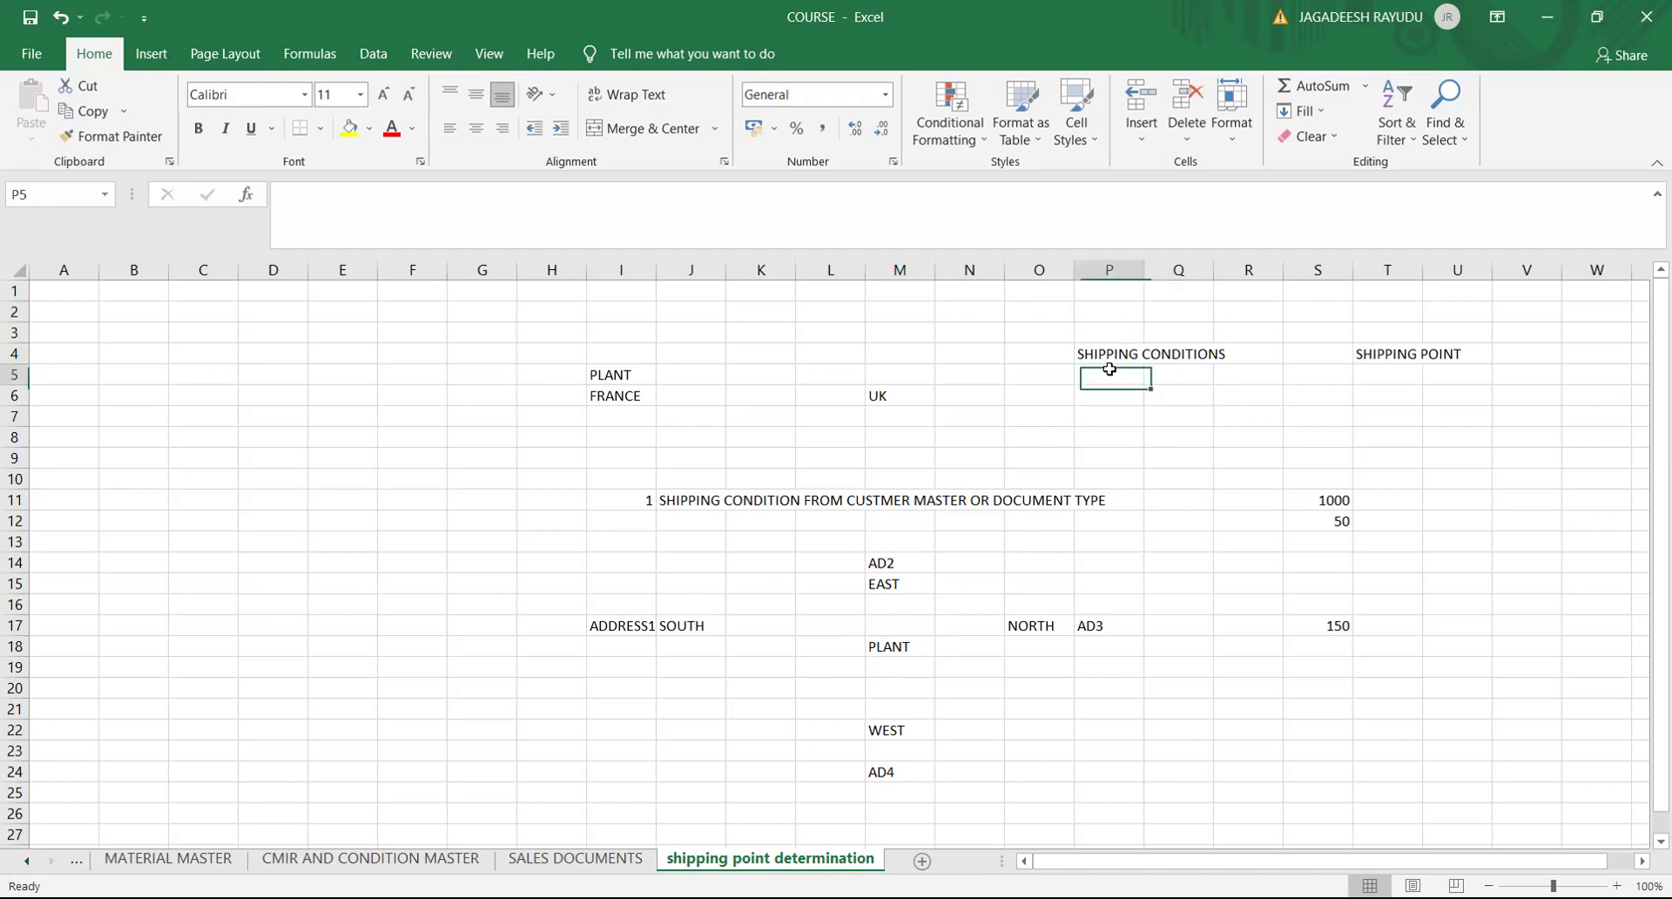
{"action": "type", "text": "LO"}
{"action": "key", "text": "BackSpace"}
{"action": "type", "text": "OADING"}
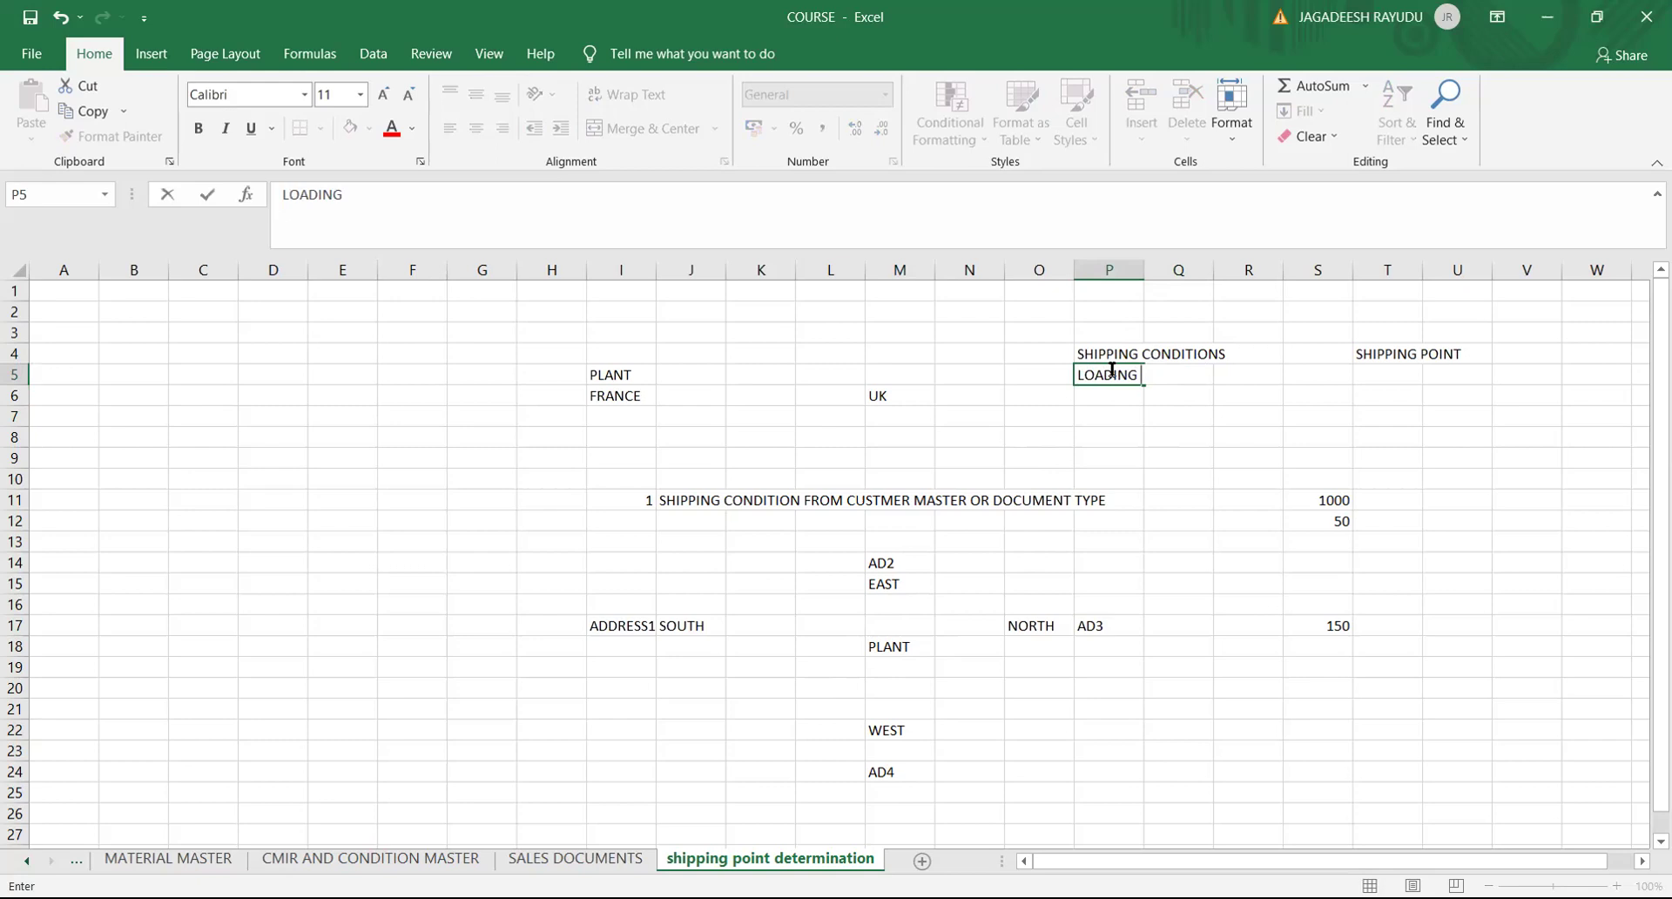
{"action": "type", "text": " GROUP"}
{"action": "key", "text": "Return"}
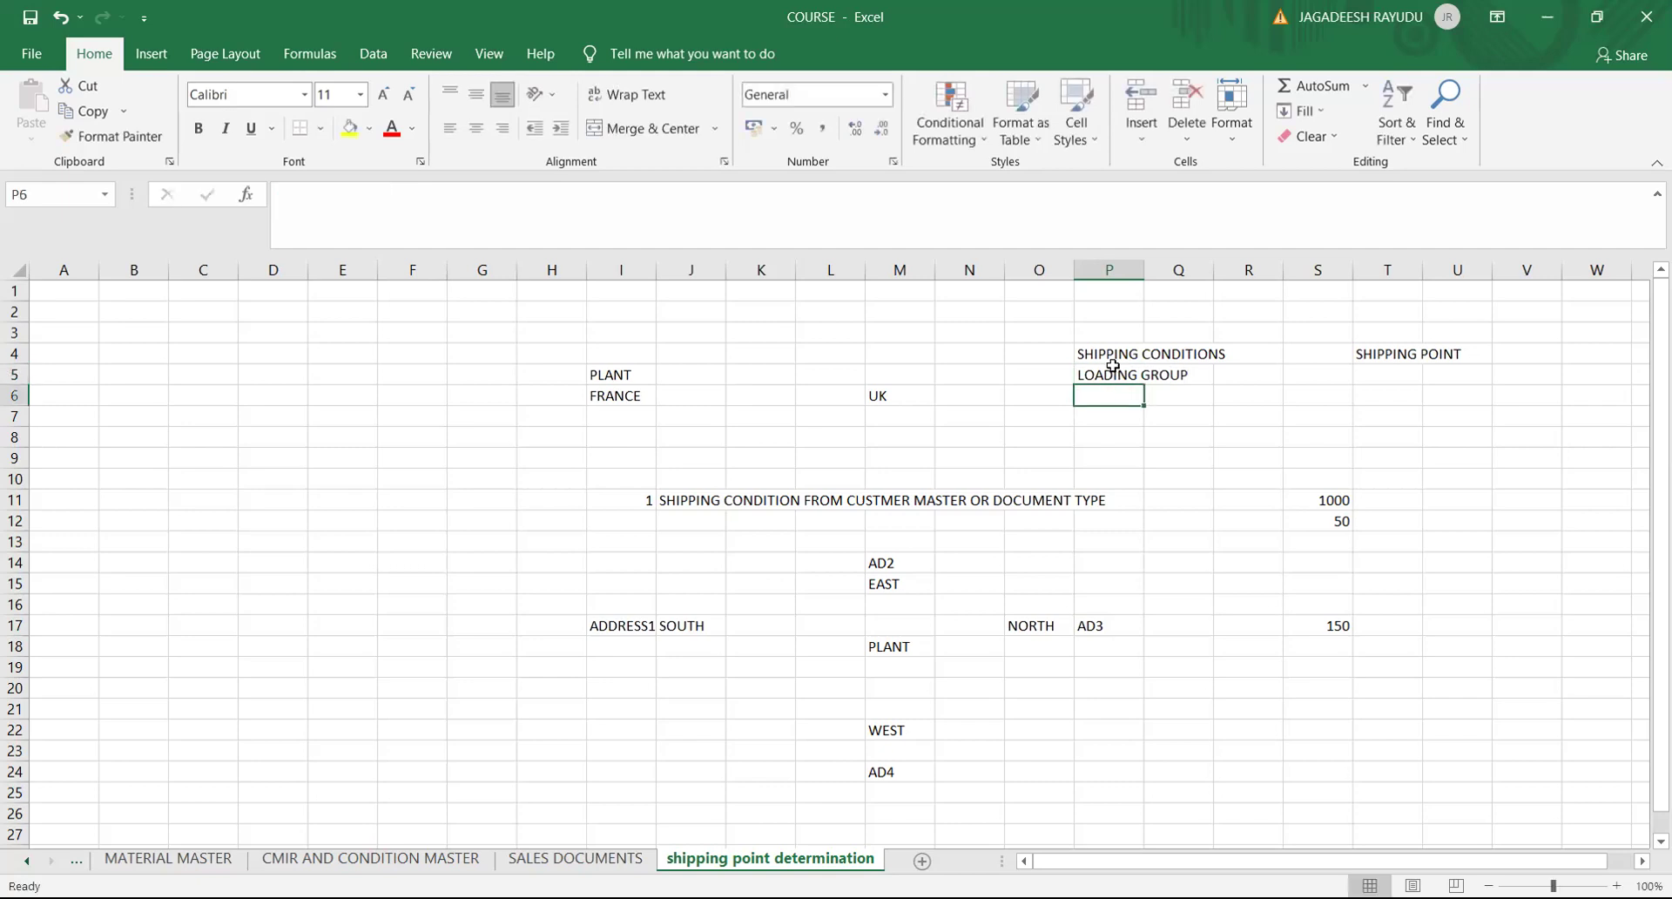
{"action": "left_click", "coordinate": [1113, 353]}
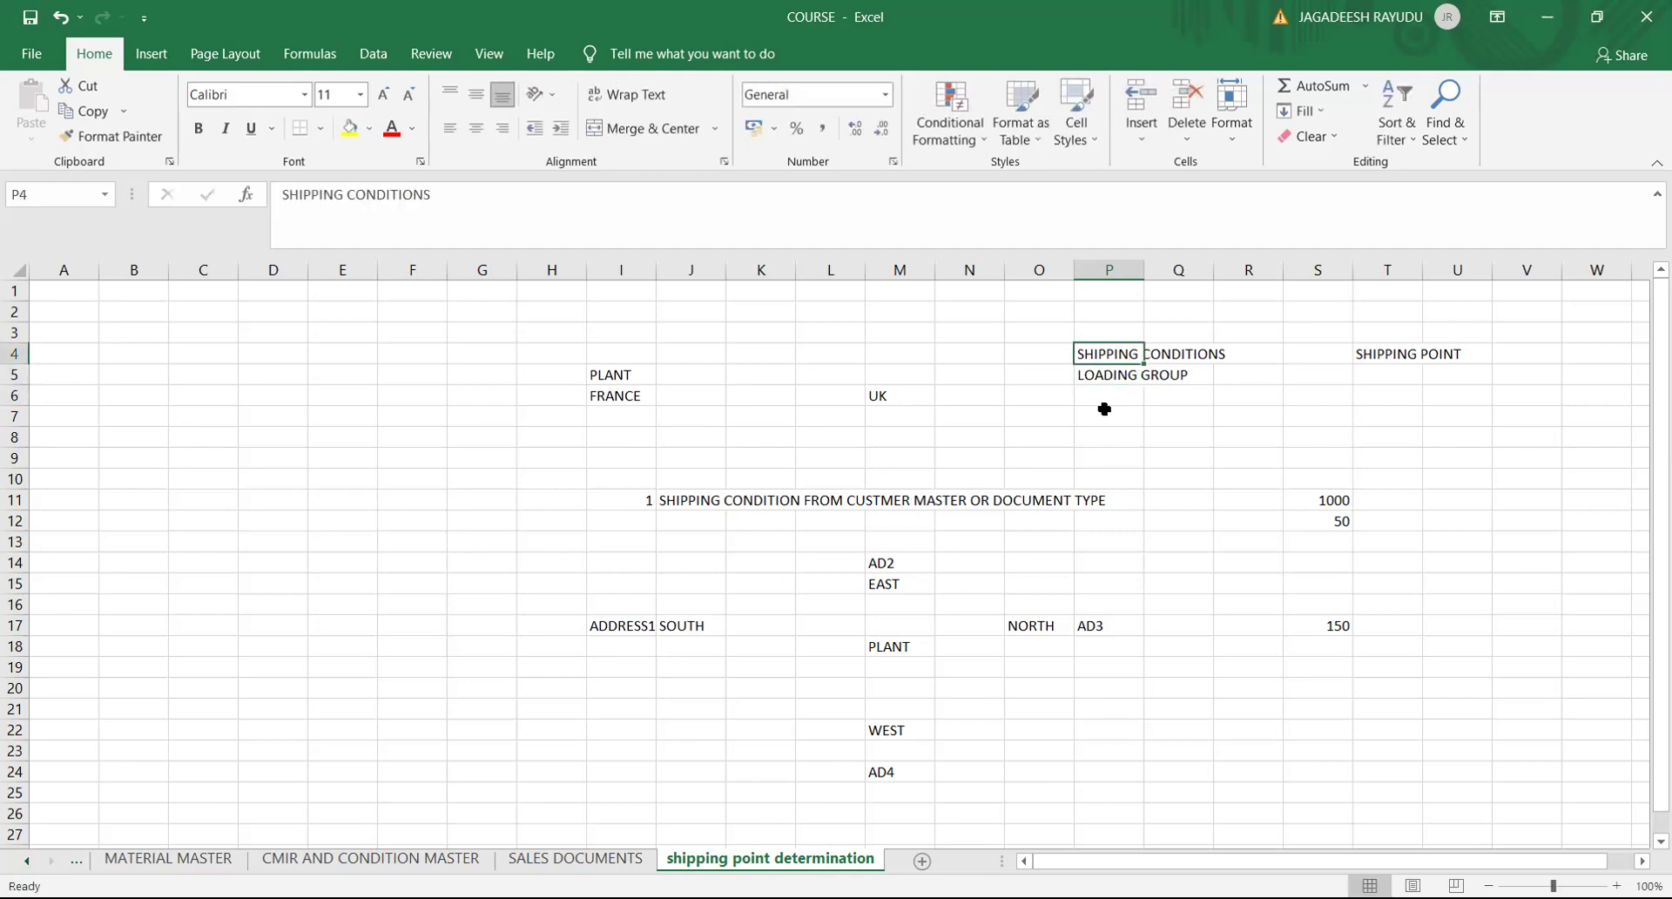
{"action": "left_click", "coordinate": [1105, 411]}
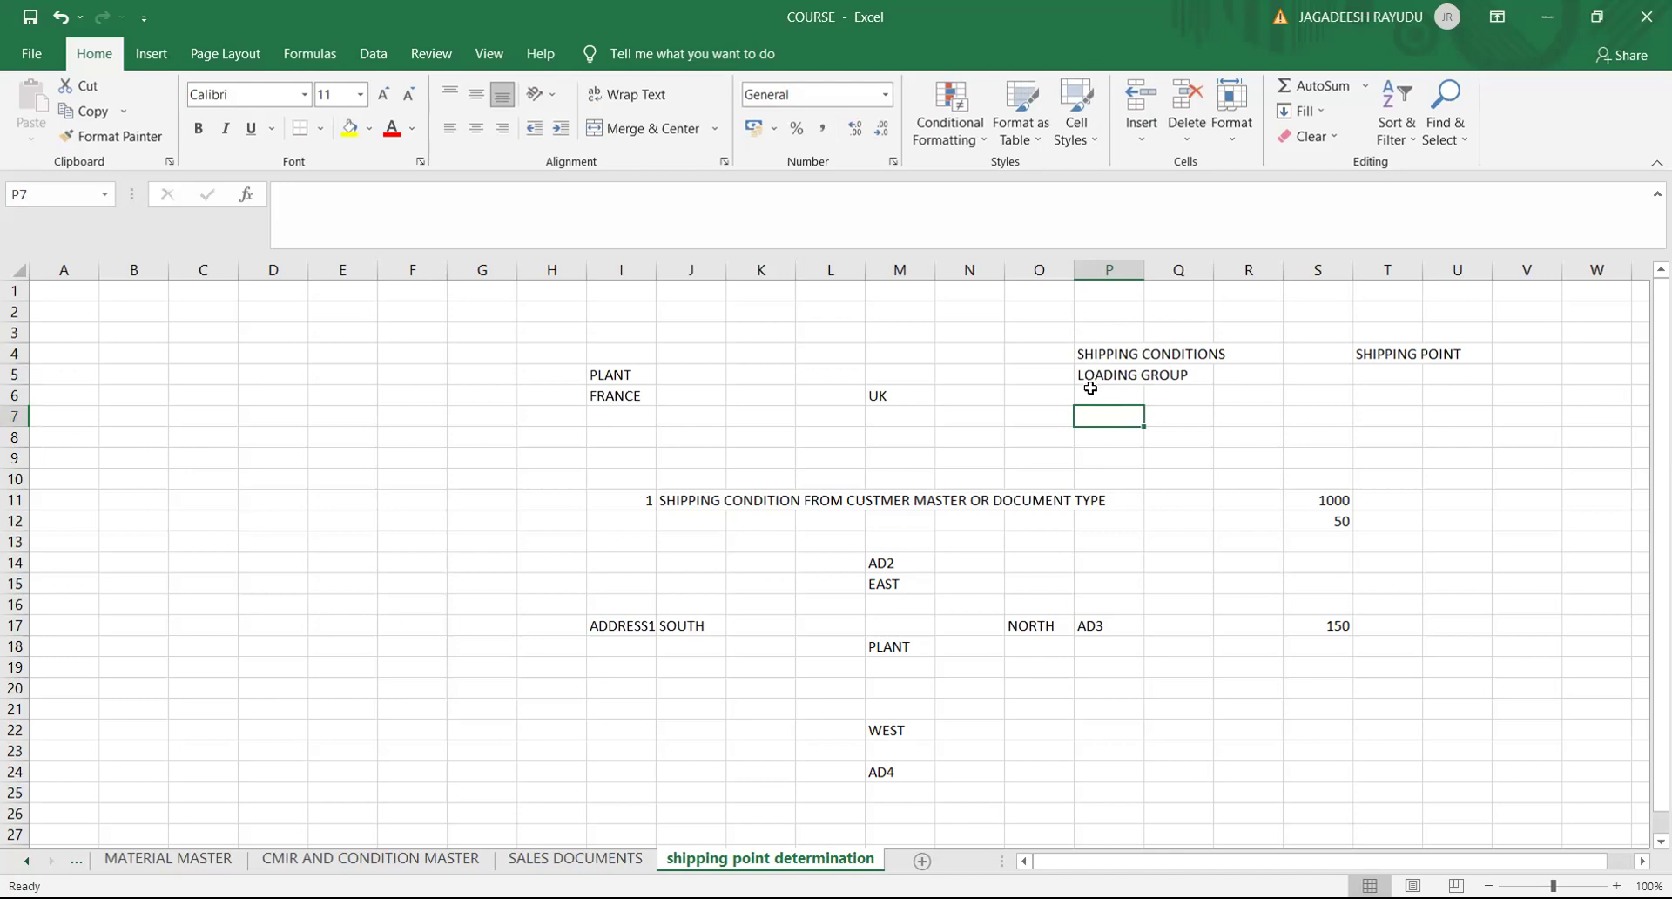
{"action": "left_click", "coordinate": [1091, 391]}
{"action": "left_click", "coordinate": [1095, 374]}
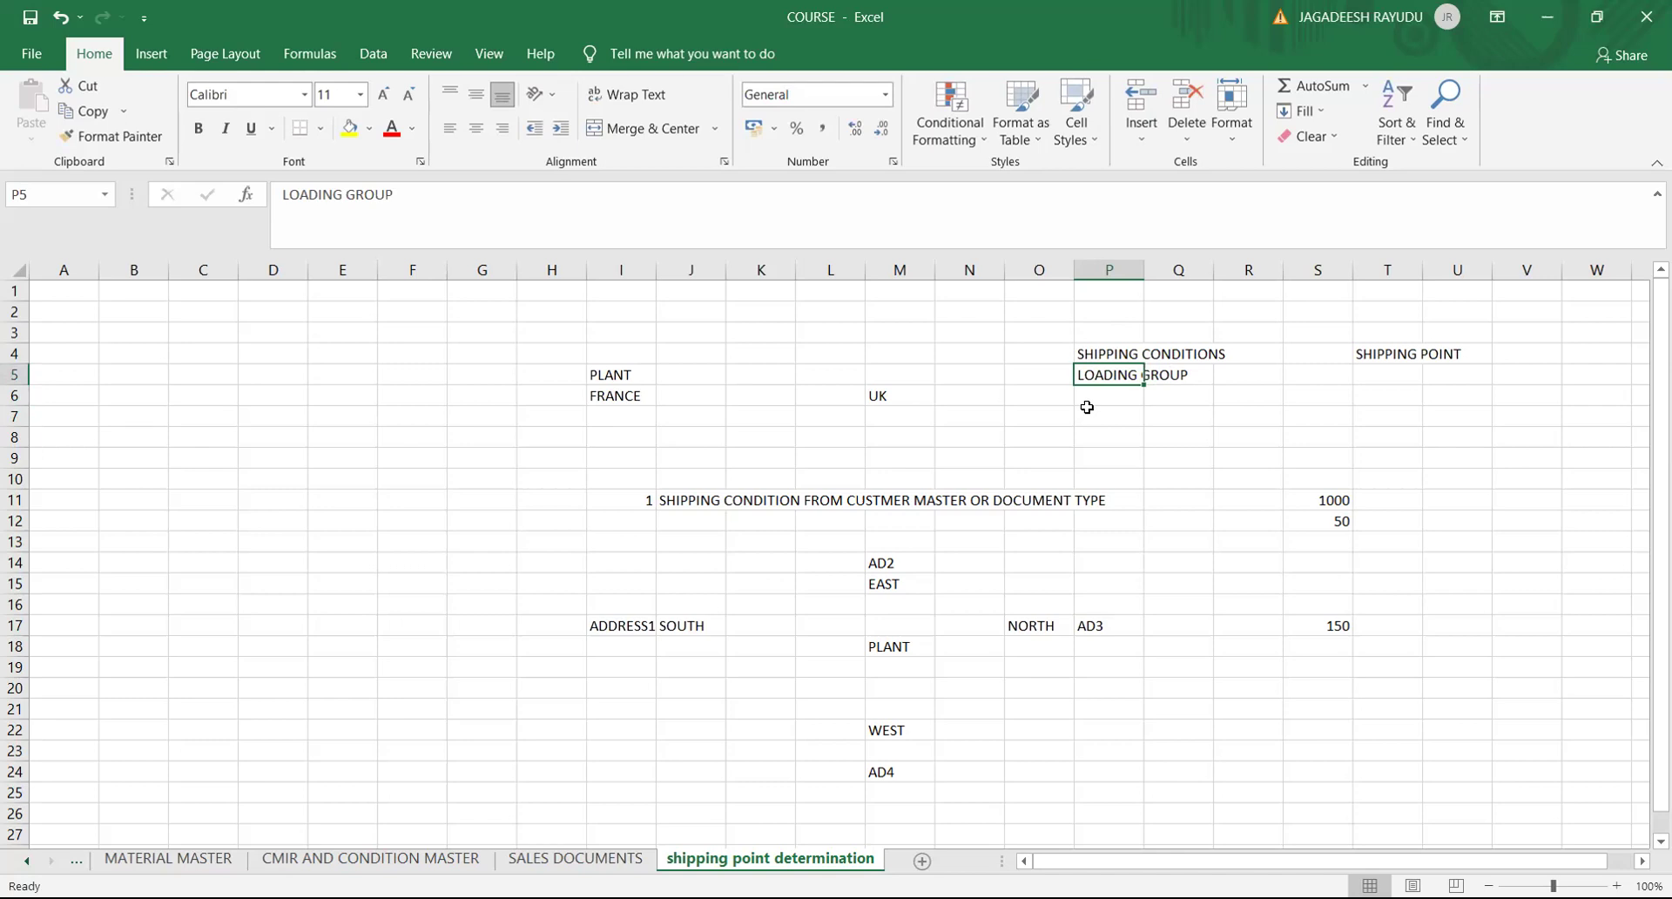
Step: Enter DELIVERYING PLANGT in P6, directly below LOADING GROUP
{"action": "left_click", "coordinate": [1089, 394]}
{"action": "type", "text": "DELIVERYING"}
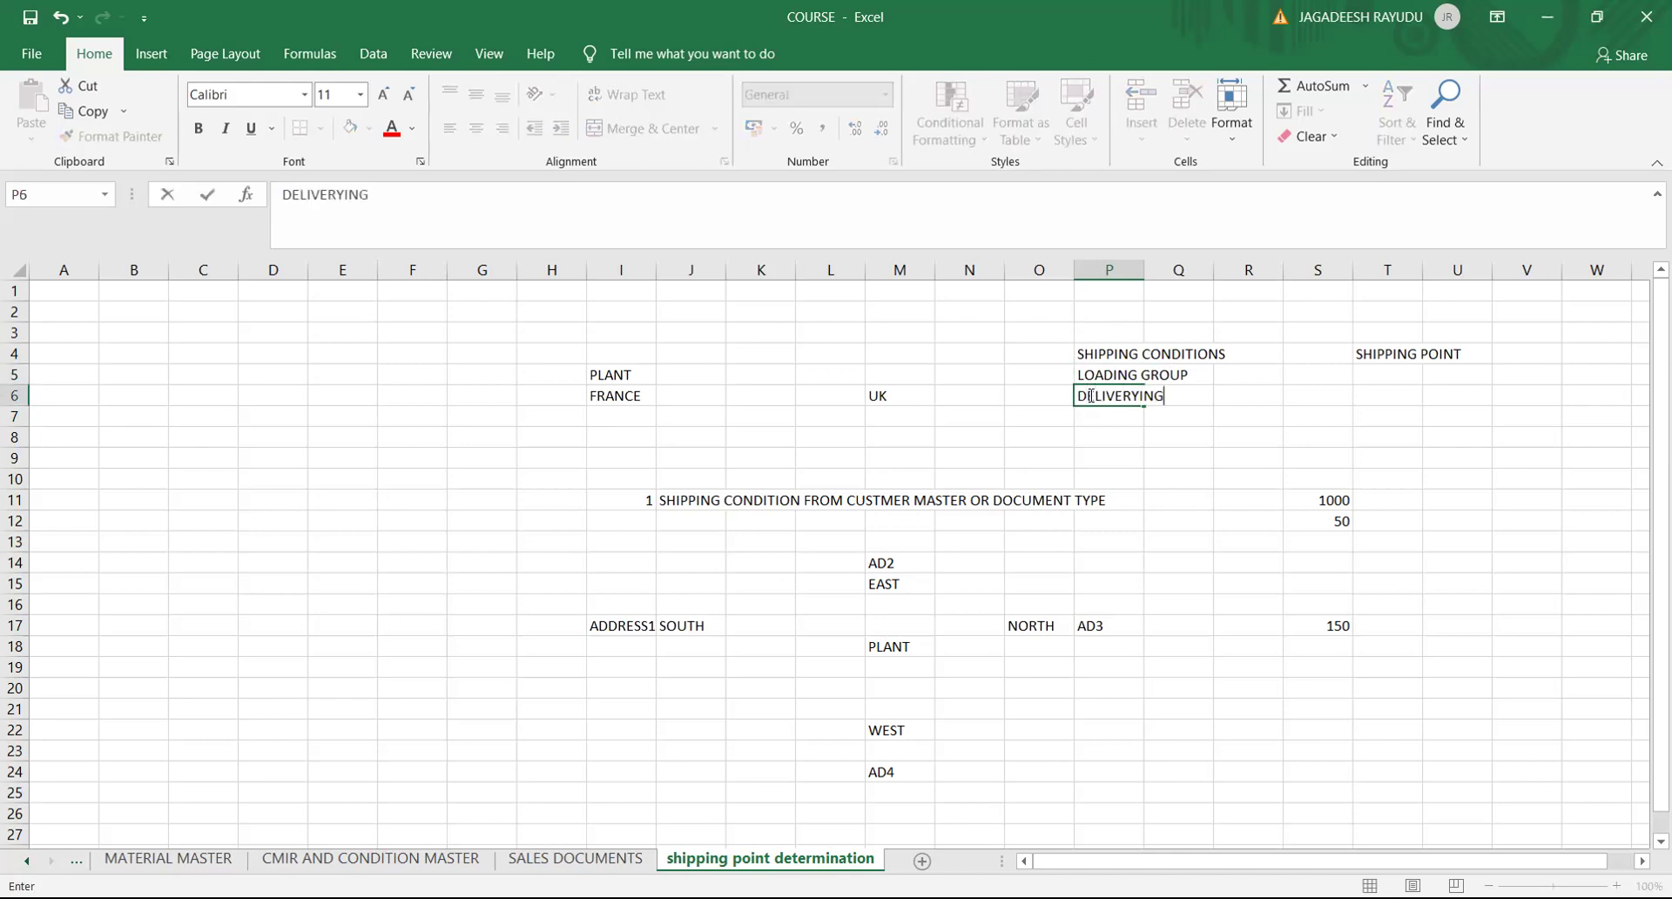
{"action": "type", "text": "SOUR"}
{"action": "key", "text": "BackSpace"}
{"action": "key", "text": "BackSpace"}
{"action": "key", "text": "BackSpace"}
{"action": "key", "text": "BackSpace"}
{"action": "key", "text": "BackSpace"}
{"action": "type", "text": "PLAN"}
{"action": "key", "text": "BackSpace"}
{"action": "type", "text": "NGT"}
{"action": "left_click", "coordinate": [1428, 348]}
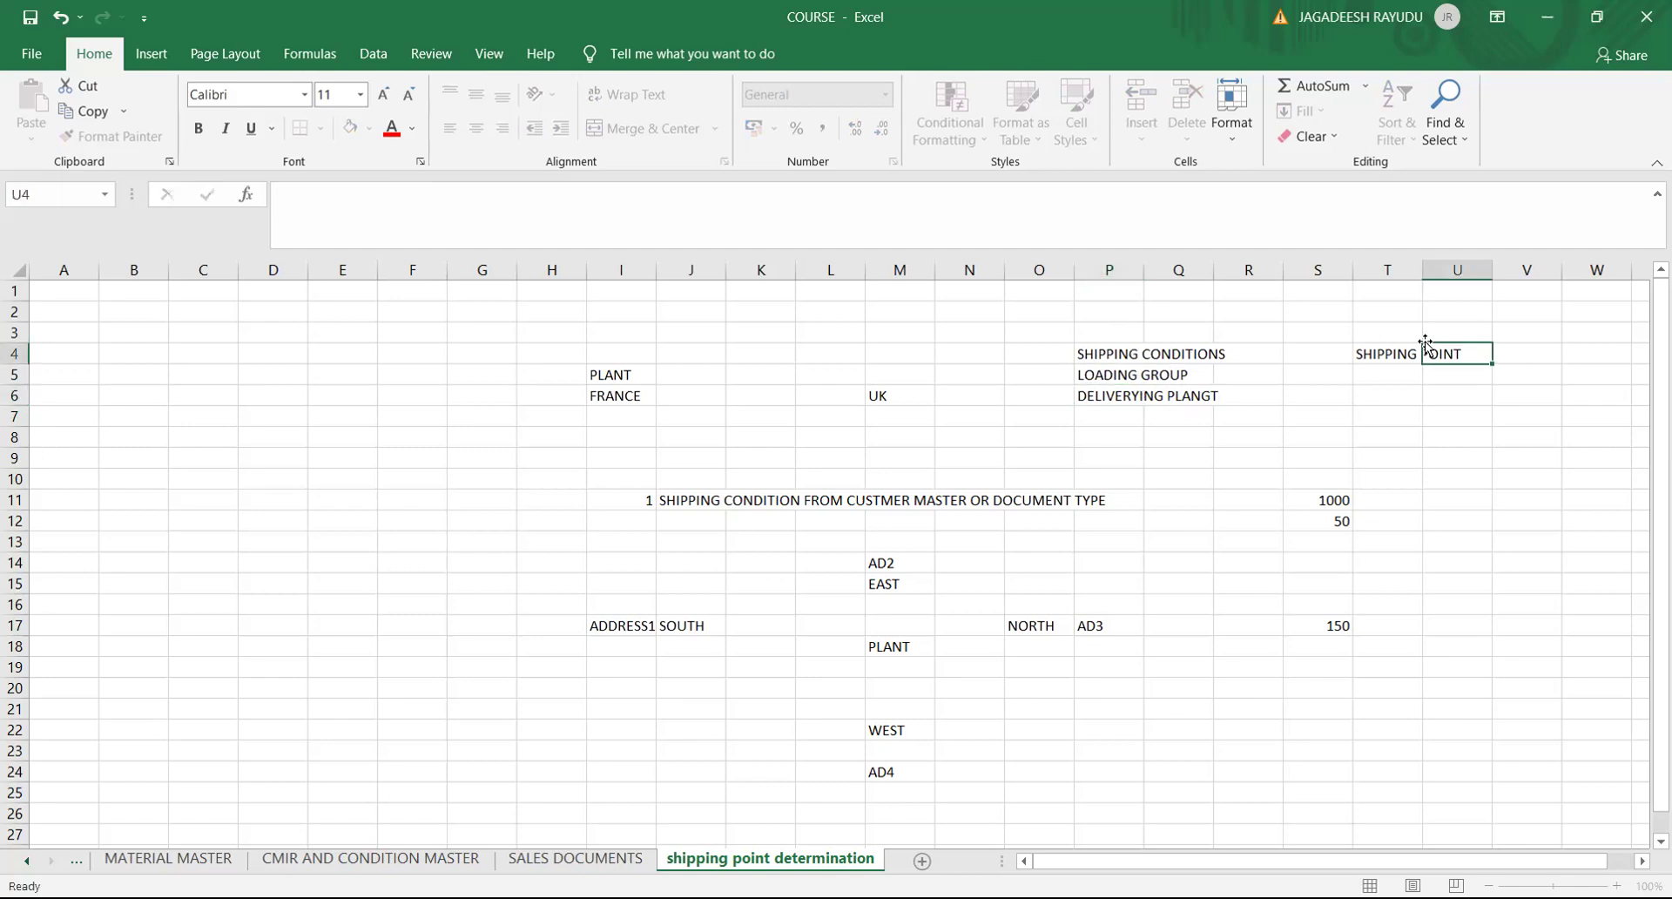
{"action": "left_click", "coordinate": [1380, 353]}
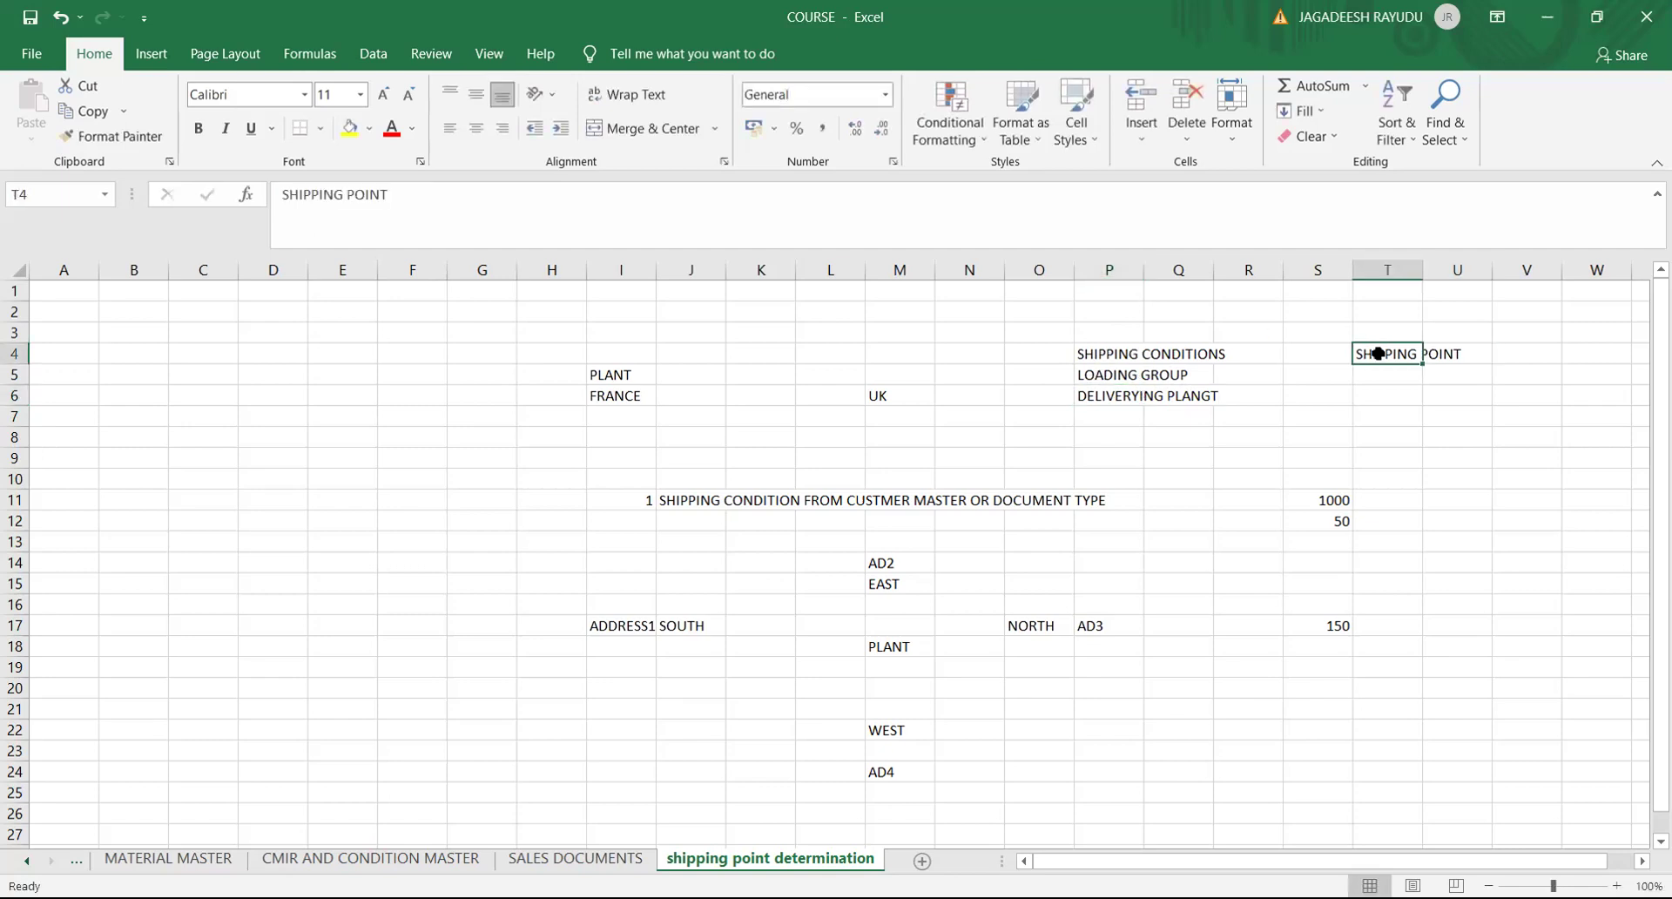
{"action": "left_click", "coordinate": [1086, 387]}
{"action": "left_click", "coordinate": [1094, 373]}
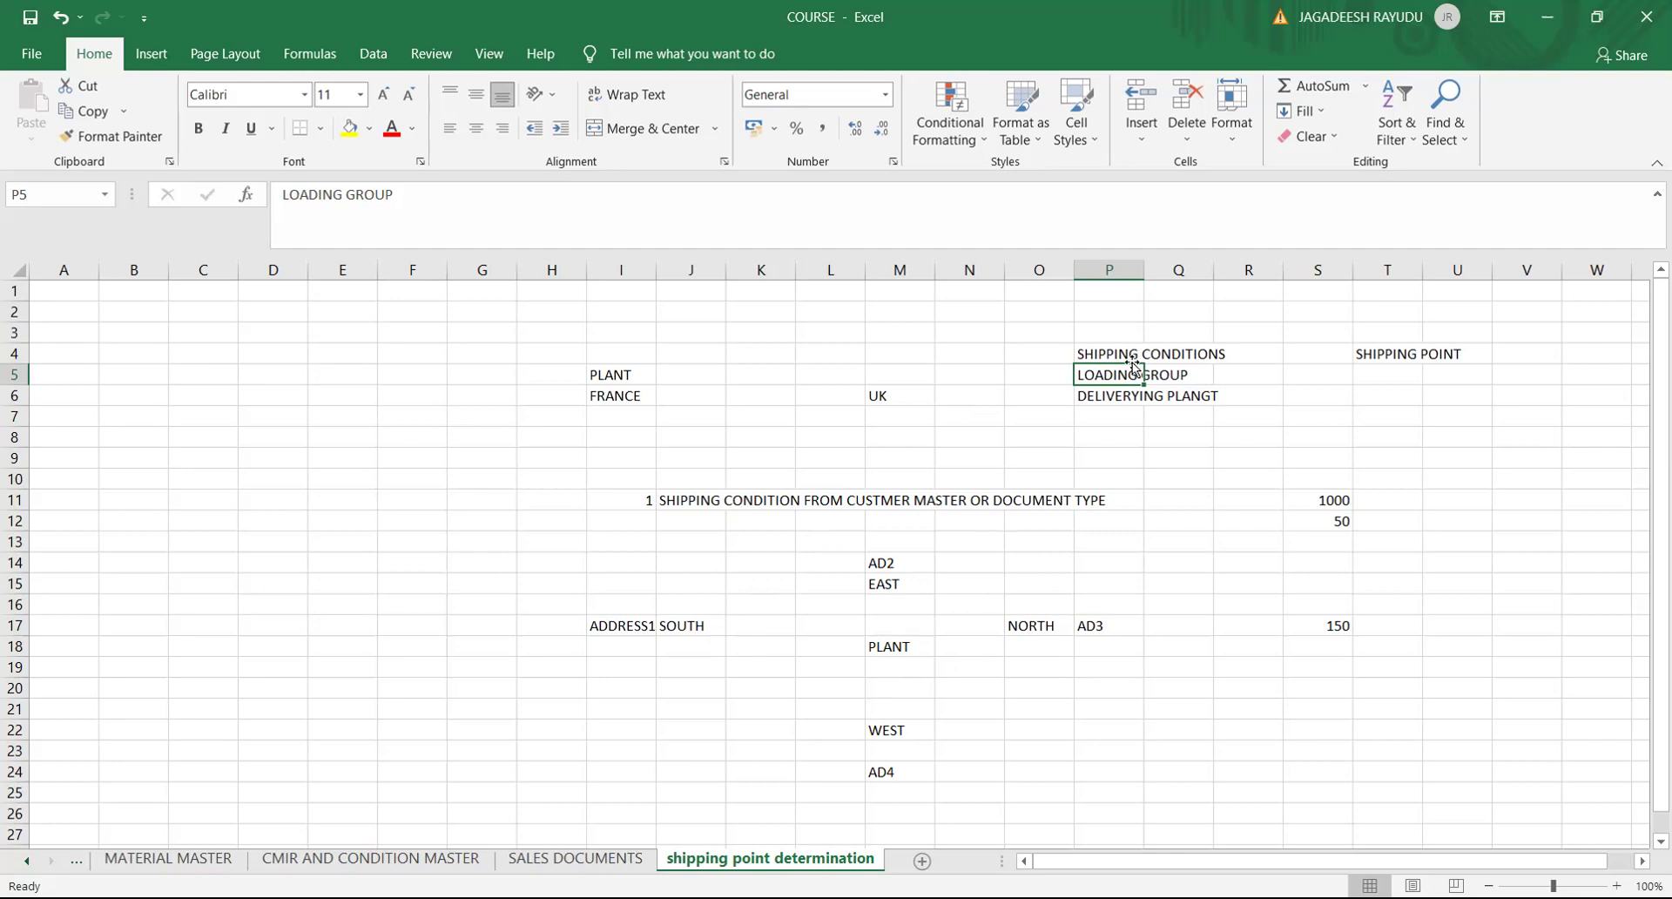
{"action": "left_click", "coordinate": [1103, 395]}
{"action": "left_click", "coordinate": [1101, 371]}
{"action": "left_click", "coordinate": [1103, 397]}
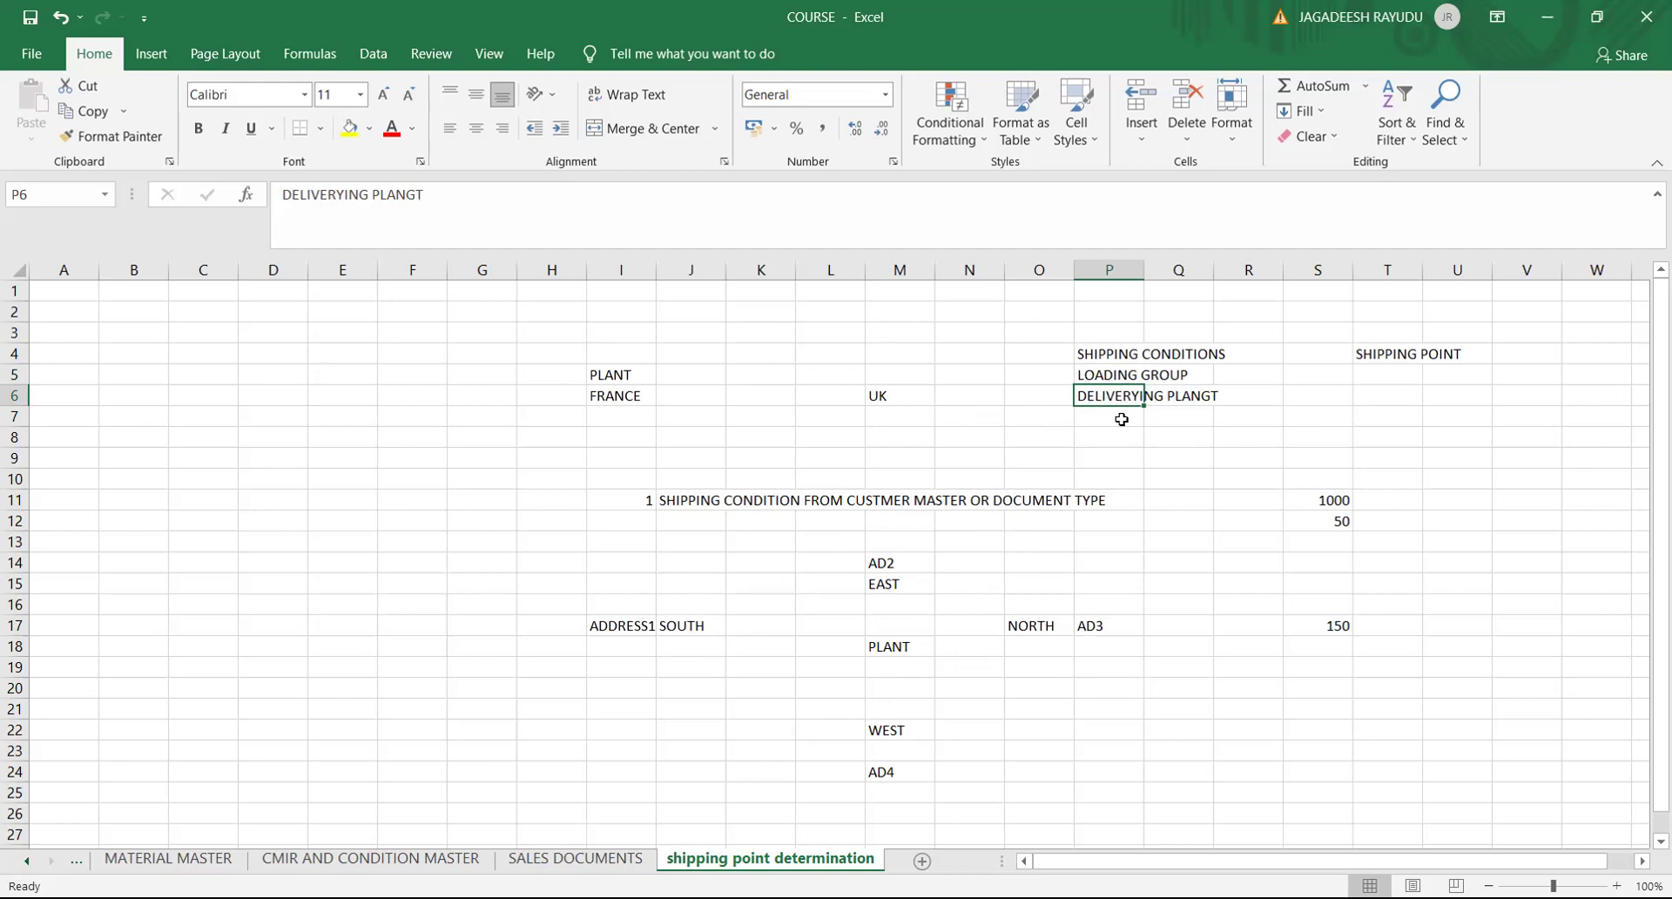
{"action": "left_click", "coordinate": [1119, 350]}
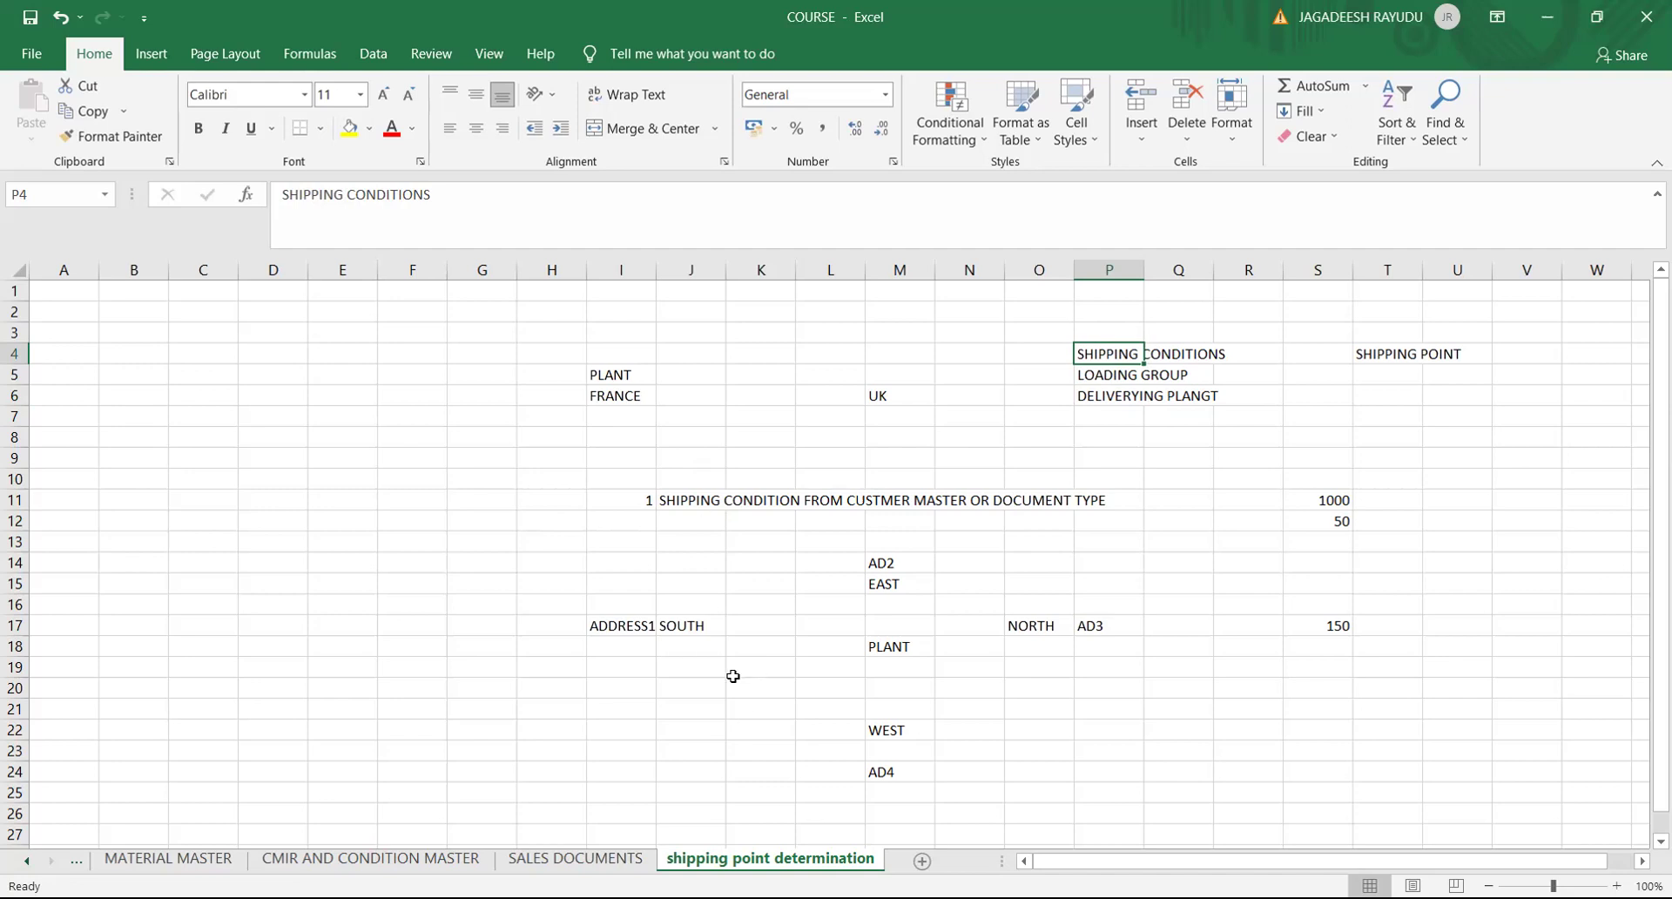
Step: Switch to SAP, run transaction /NSPRO and display the SAP Customizing Implementation Guide structure
{"action": "left_click", "coordinate": [328, 461]}
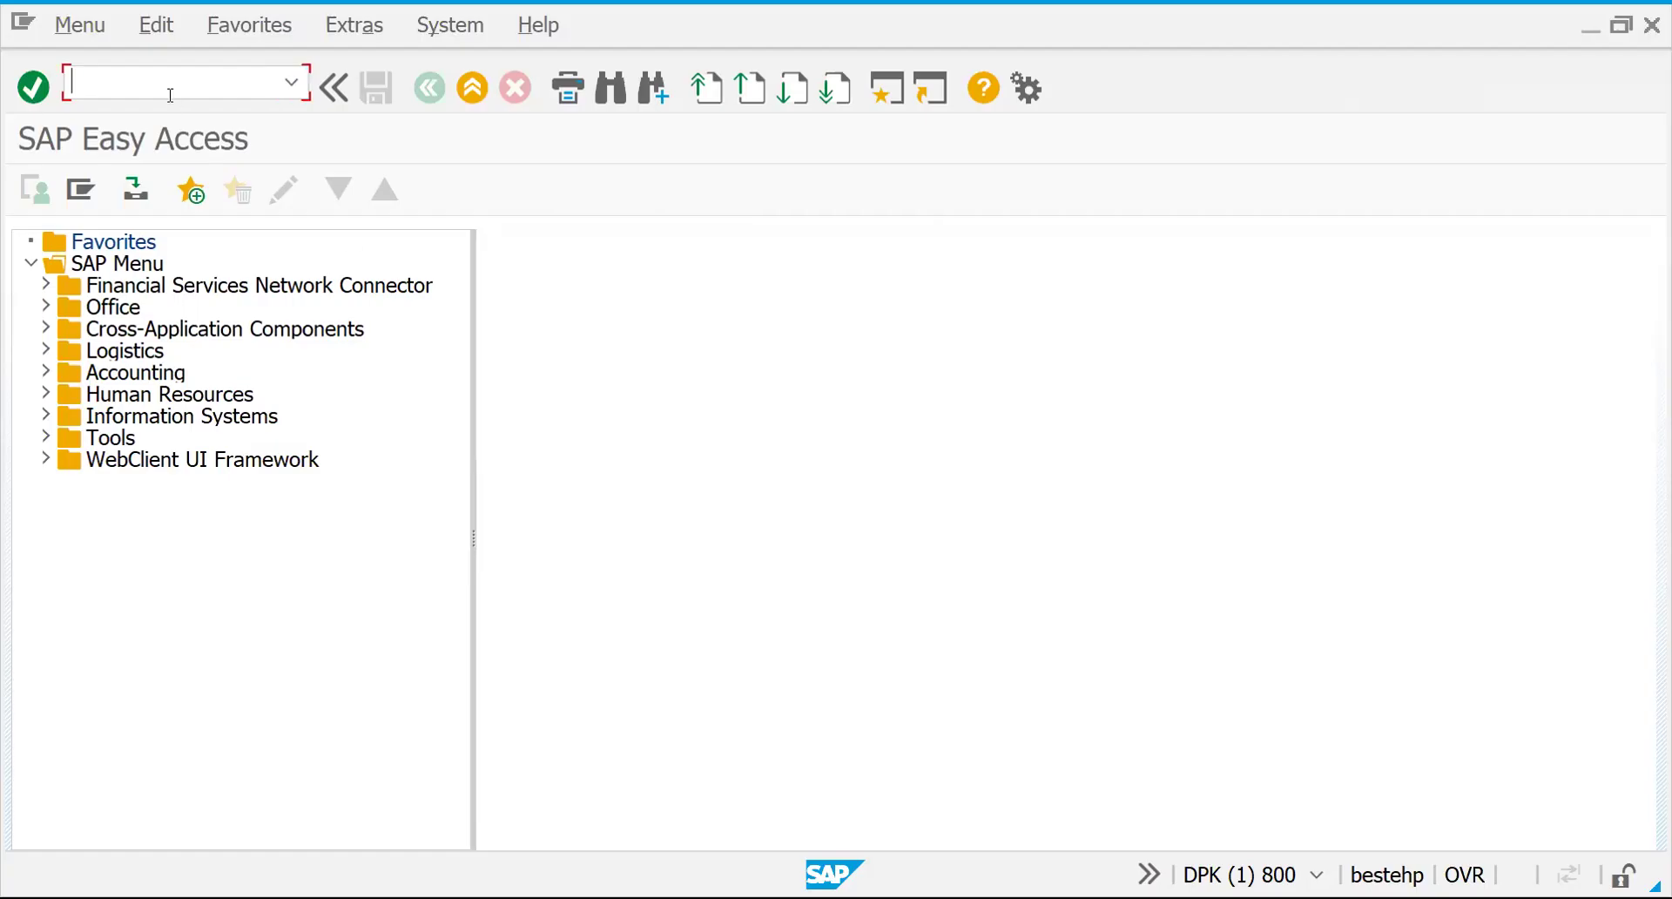
{"action": "type", "text": "/NSPRO"}
{"action": "key", "text": "Return"}
{"action": "left_click", "coordinate": [194, 202]}
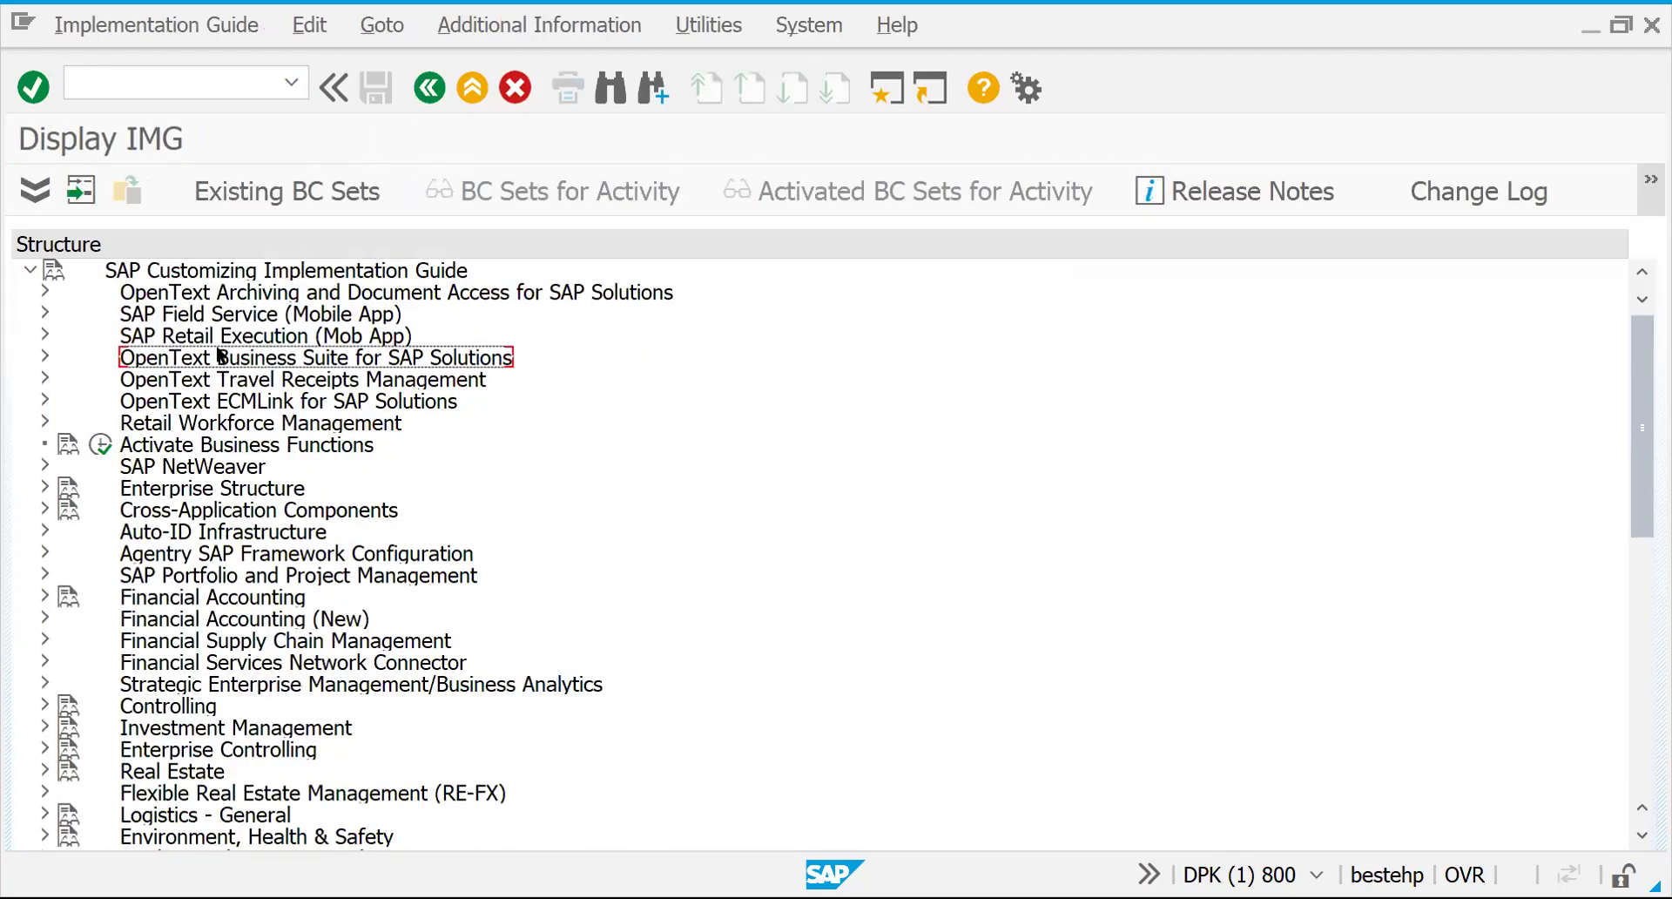
Step: Expand the Enterprise Structure node in the SAP Customizing Implementation Guide
{"action": "key", "text": "Down"}
{"action": "key", "text": "Down"}
{"action": "key", "text": "Down"}
{"action": "key", "text": "Down"}
{"action": "key", "text": "Down"}
{"action": "key", "text": "Down"}
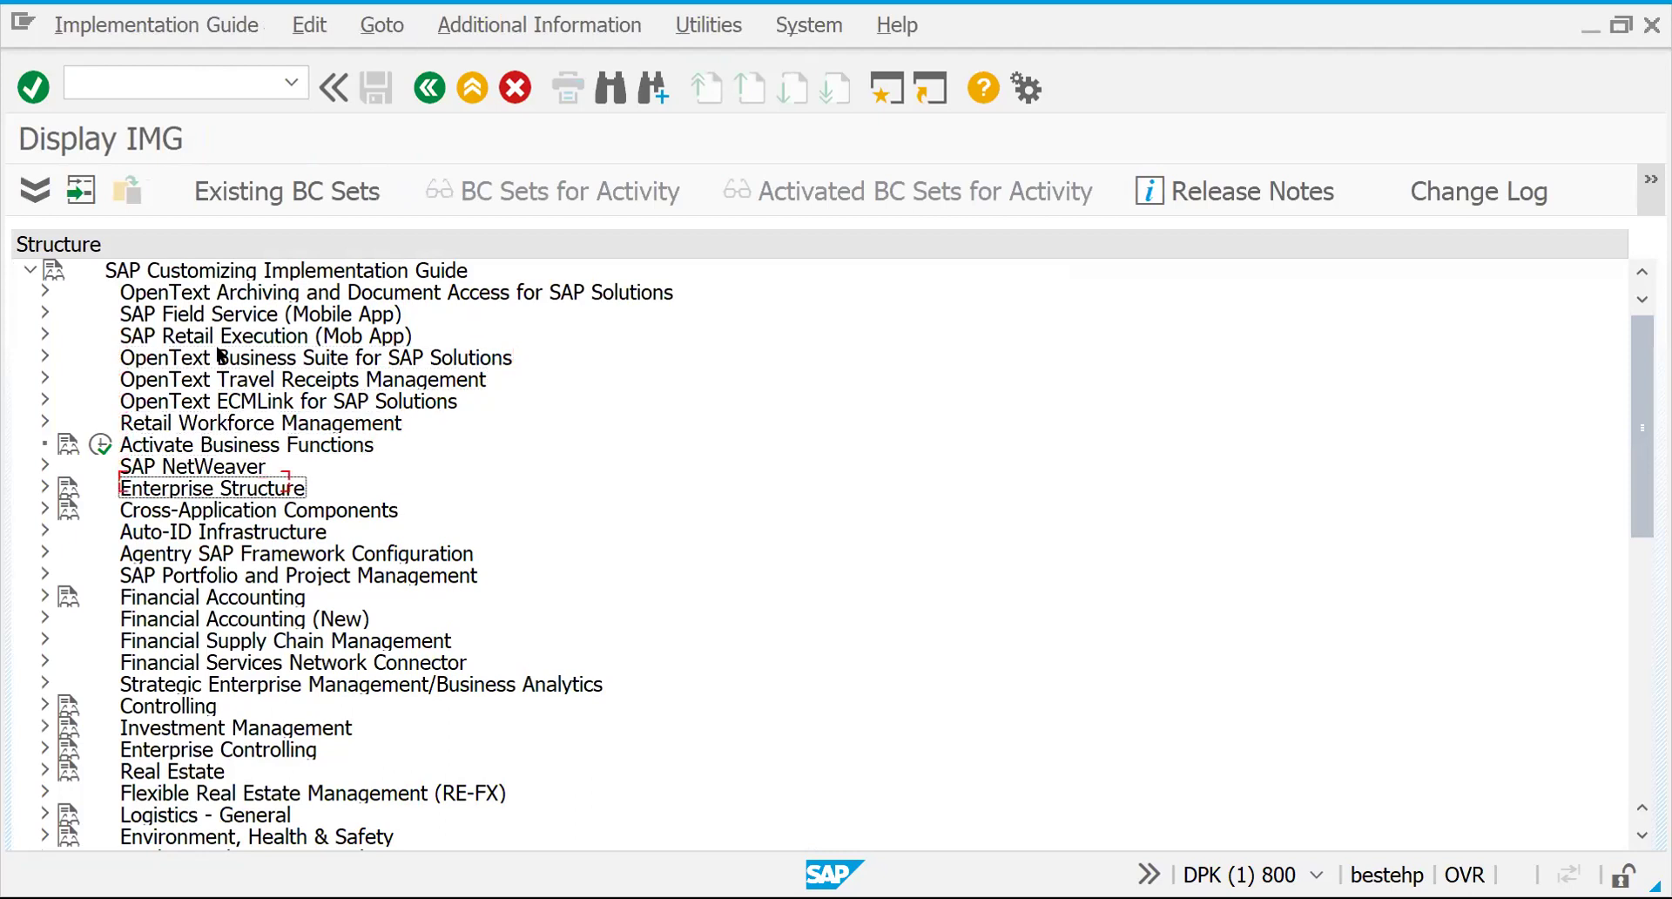
{"action": "key", "text": "Right"}
Step: Expand the Definition node under Enterprise Structure
{"action": "key", "text": "Down"}
{"action": "key", "text": "Down"}
{"action": "key", "text": "Down"}
{"action": "key", "text": "Up"}
{"action": "key", "text": "Right"}
Step: Expand Logistics Execution under Definition to list its shipping point and loading point activities
{"action": "key", "text": "Down"}
{"action": "key", "text": "Down"}
{"action": "key", "text": "Down"}
{"action": "key", "text": "Down"}
{"action": "key", "text": "Down"}
{"action": "key", "text": "Down"}
{"action": "key", "text": "Right"}
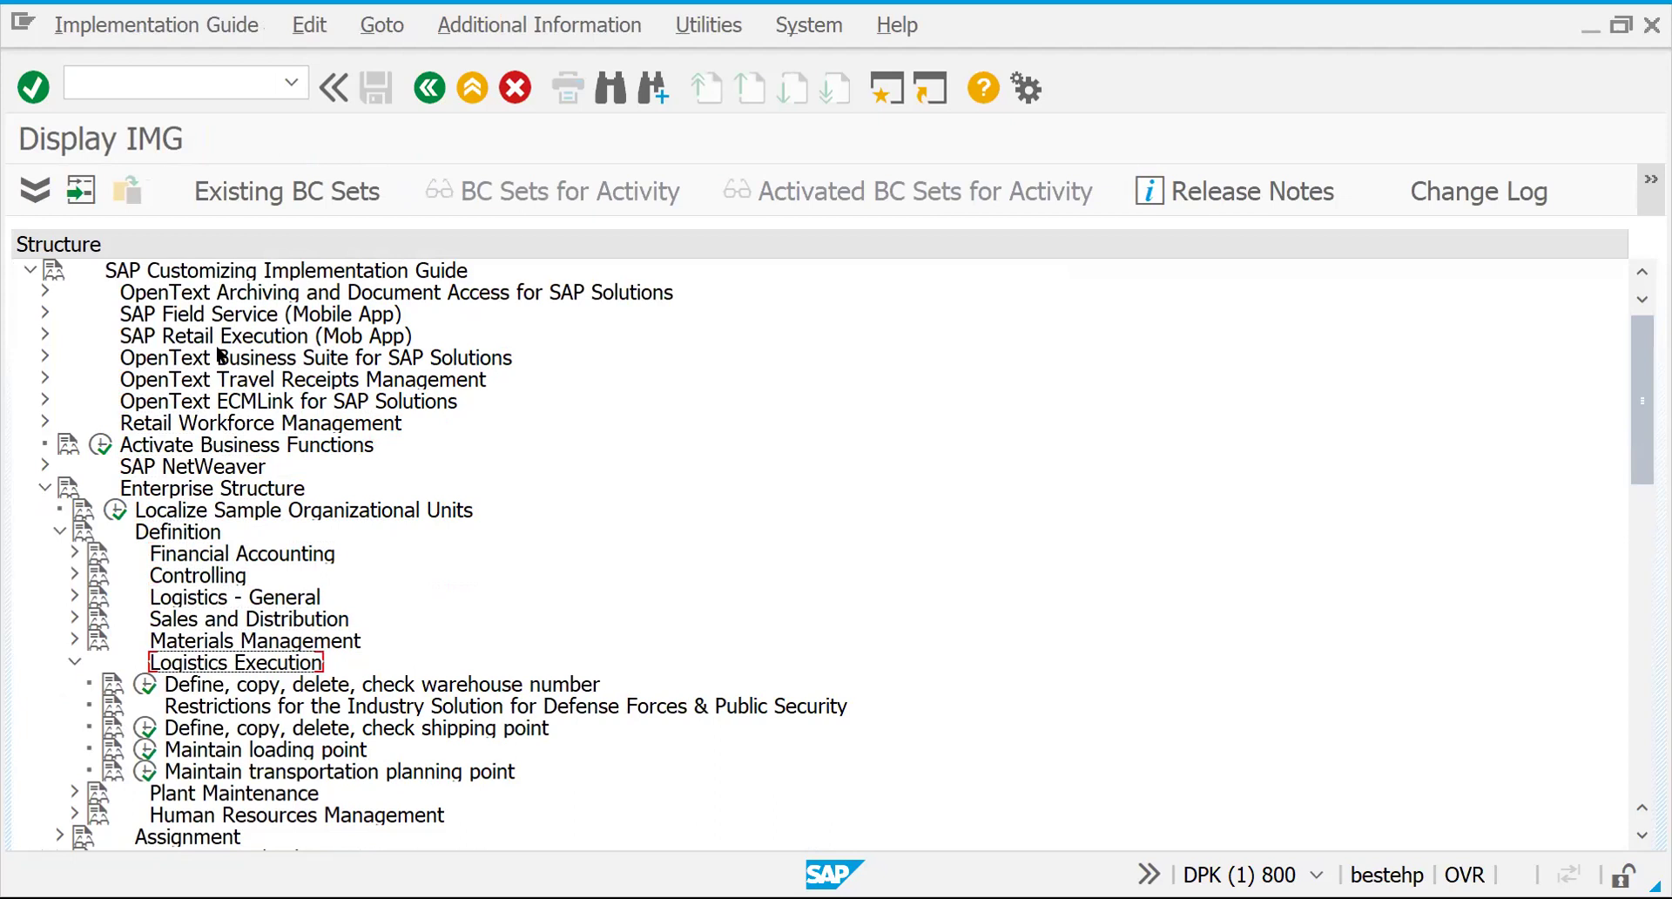
{"action": "key", "text": "Left"}
{"action": "key", "text": "Up"}
{"action": "key", "text": "Down"}
{"action": "key", "text": "Up"}
{"action": "key", "text": "Up"}
{"action": "key", "text": "Up"}
{"action": "key", "text": "Down"}
{"action": "key", "text": "Down"}
{"action": "key", "text": "Down"}
{"action": "key", "text": "Right"}
{"action": "key", "text": "Down"}
{"action": "key", "text": "Down"}
{"action": "key", "text": "Down"}
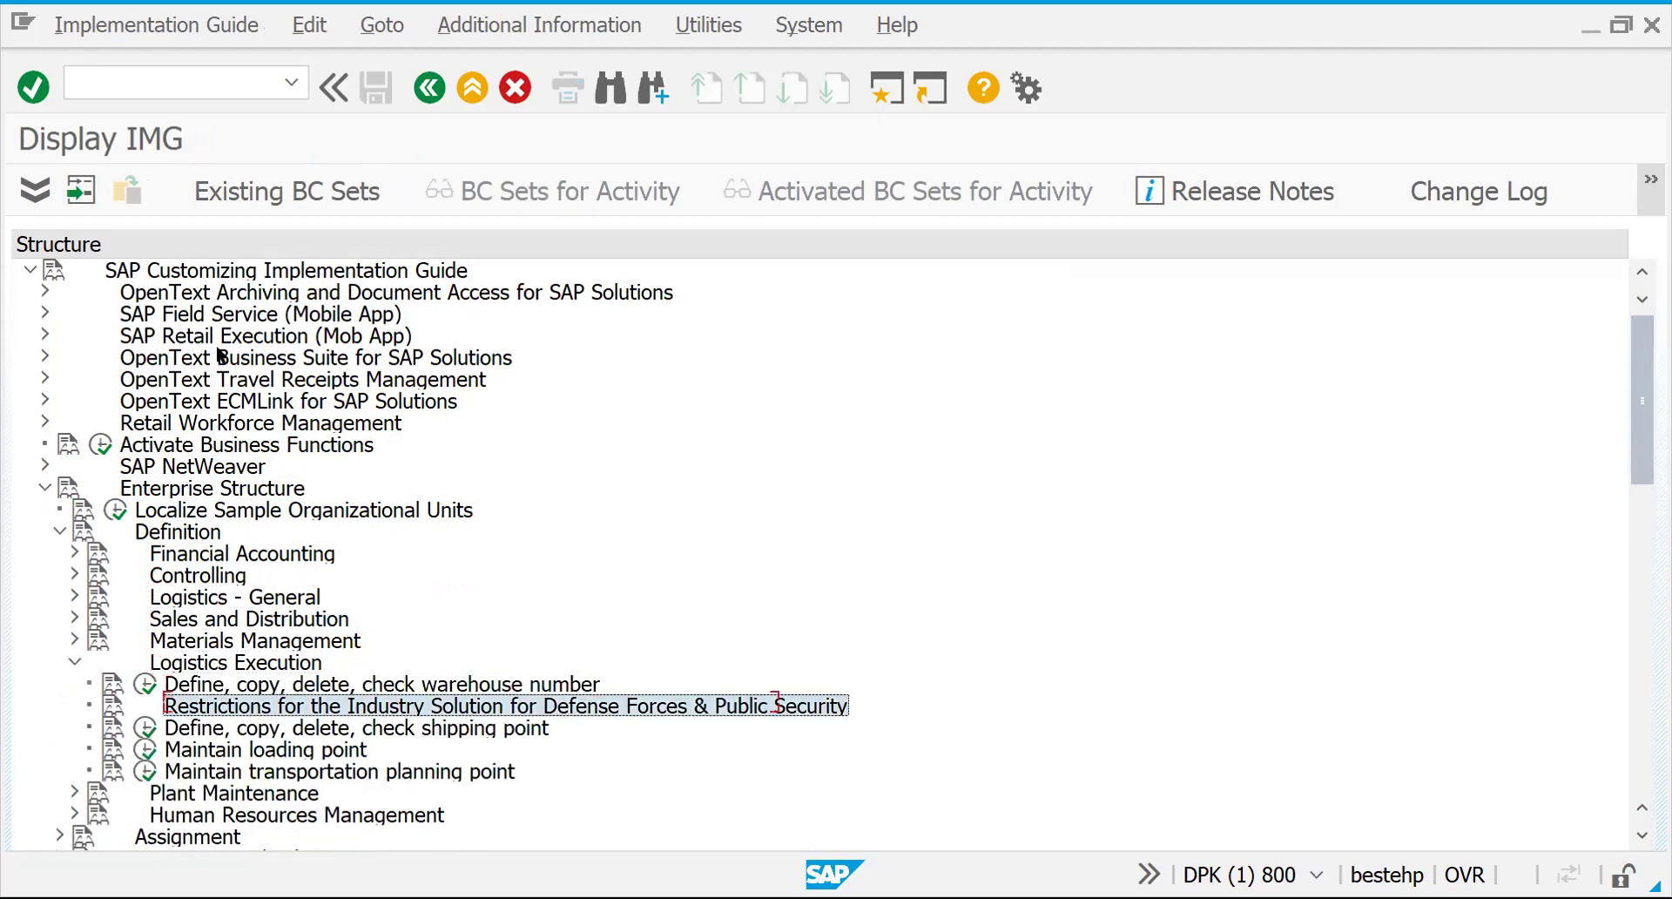
Step: Open the Define shipping point activity and start a new shipping point entry
{"action": "left_click", "coordinate": [145, 727]}
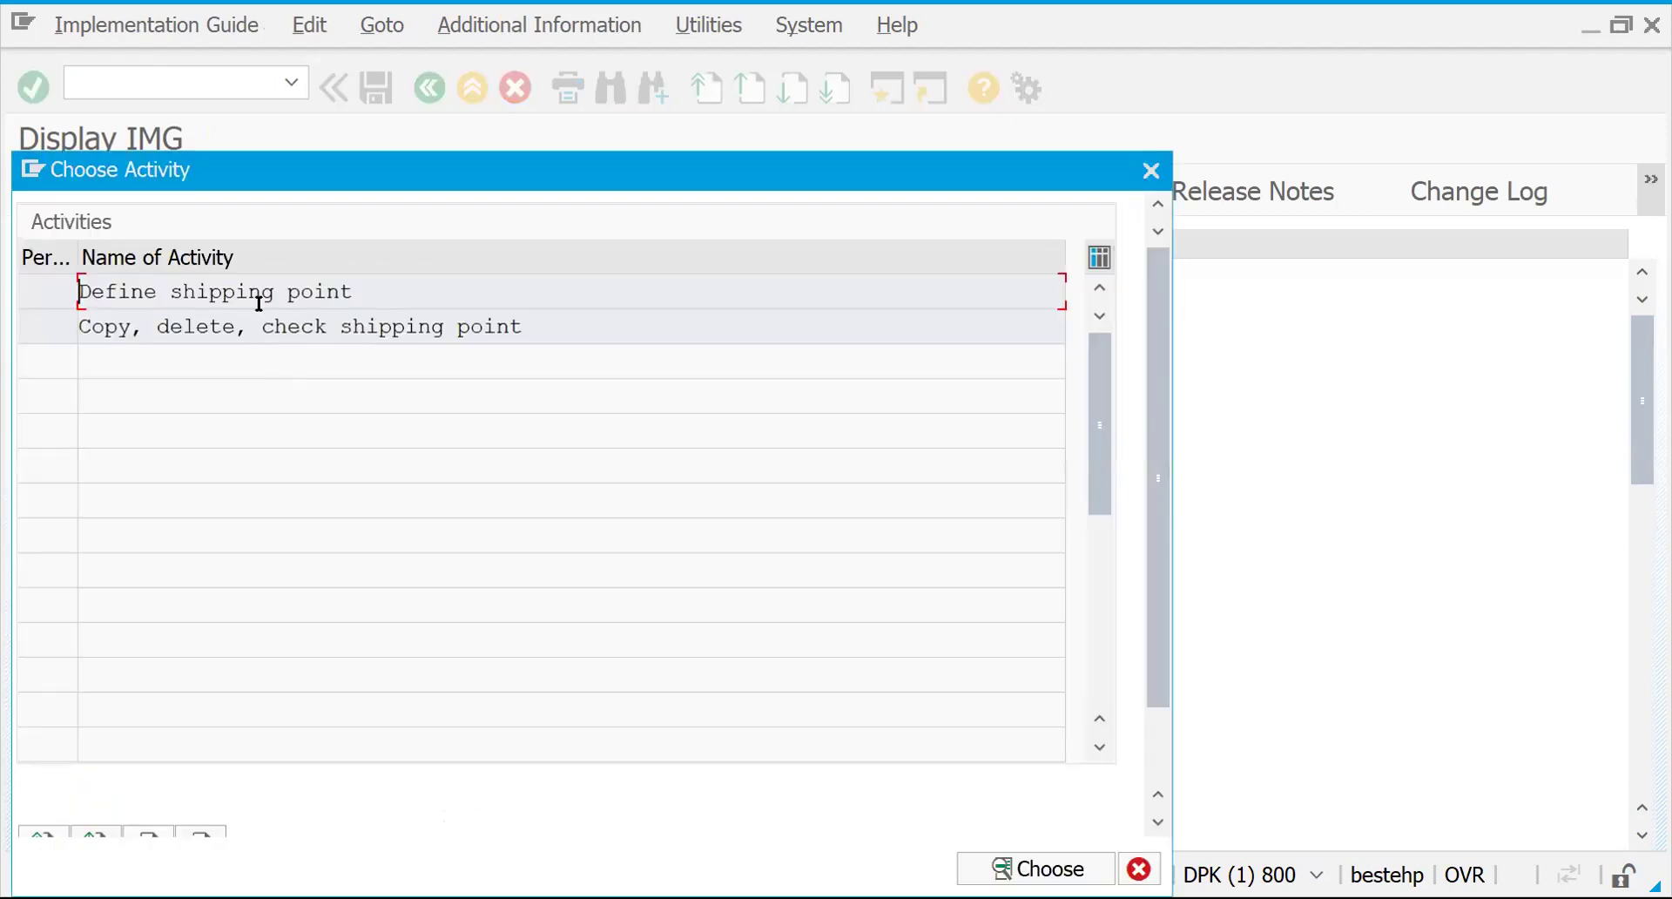
{"action": "double_click", "coordinate": [200, 296]}
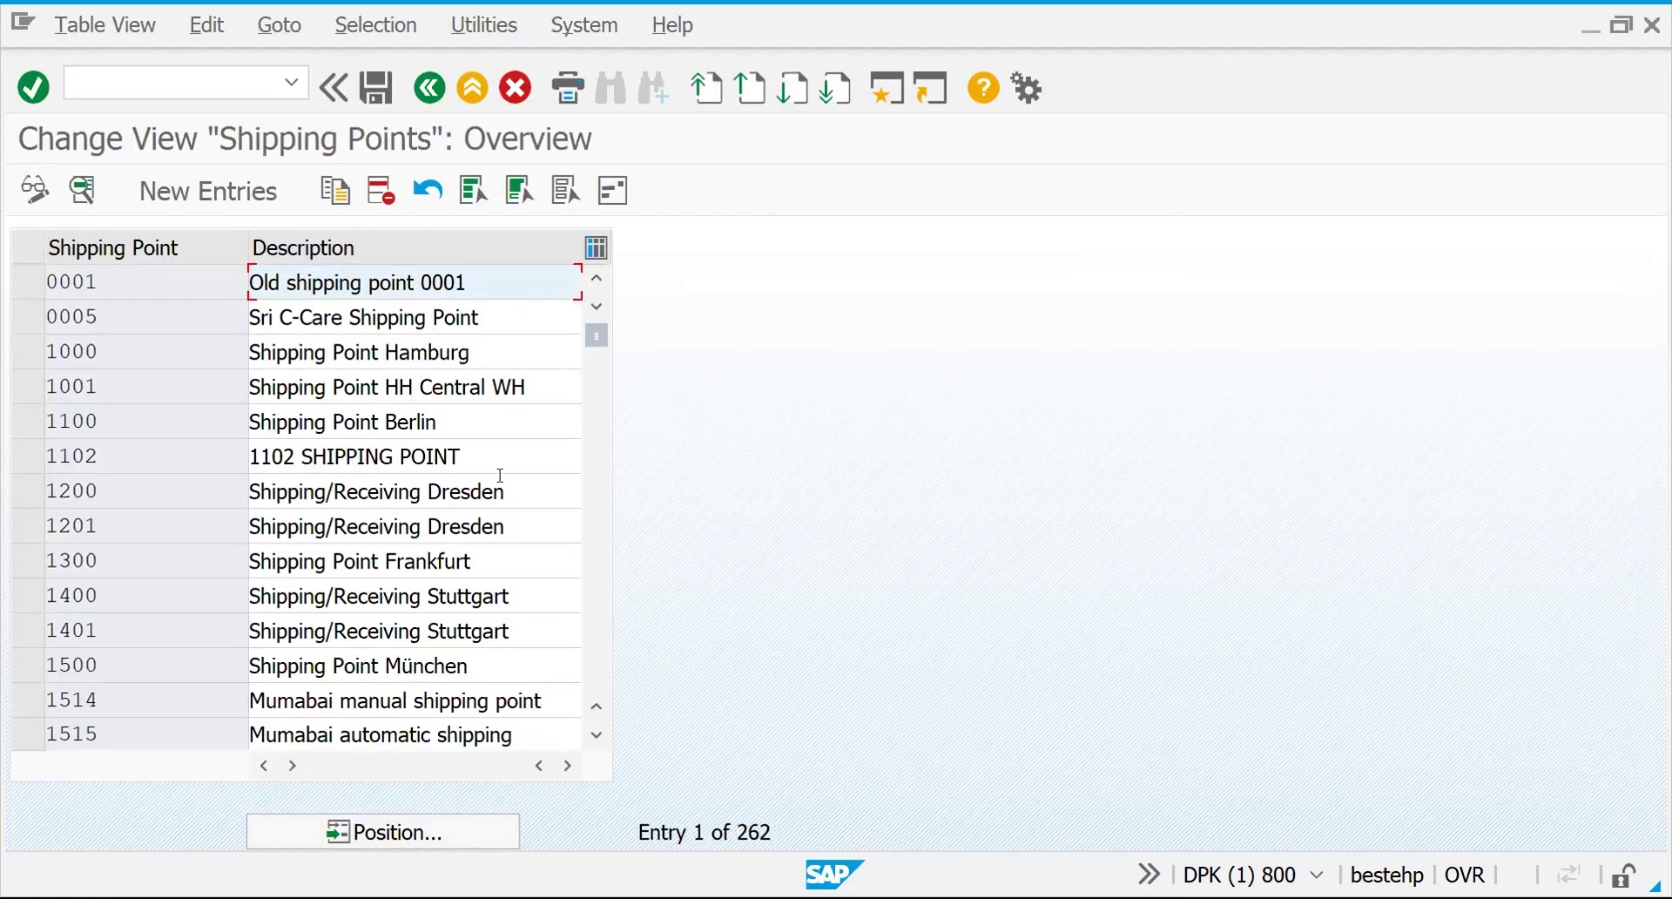
{"action": "left_click", "coordinate": [209, 194]}
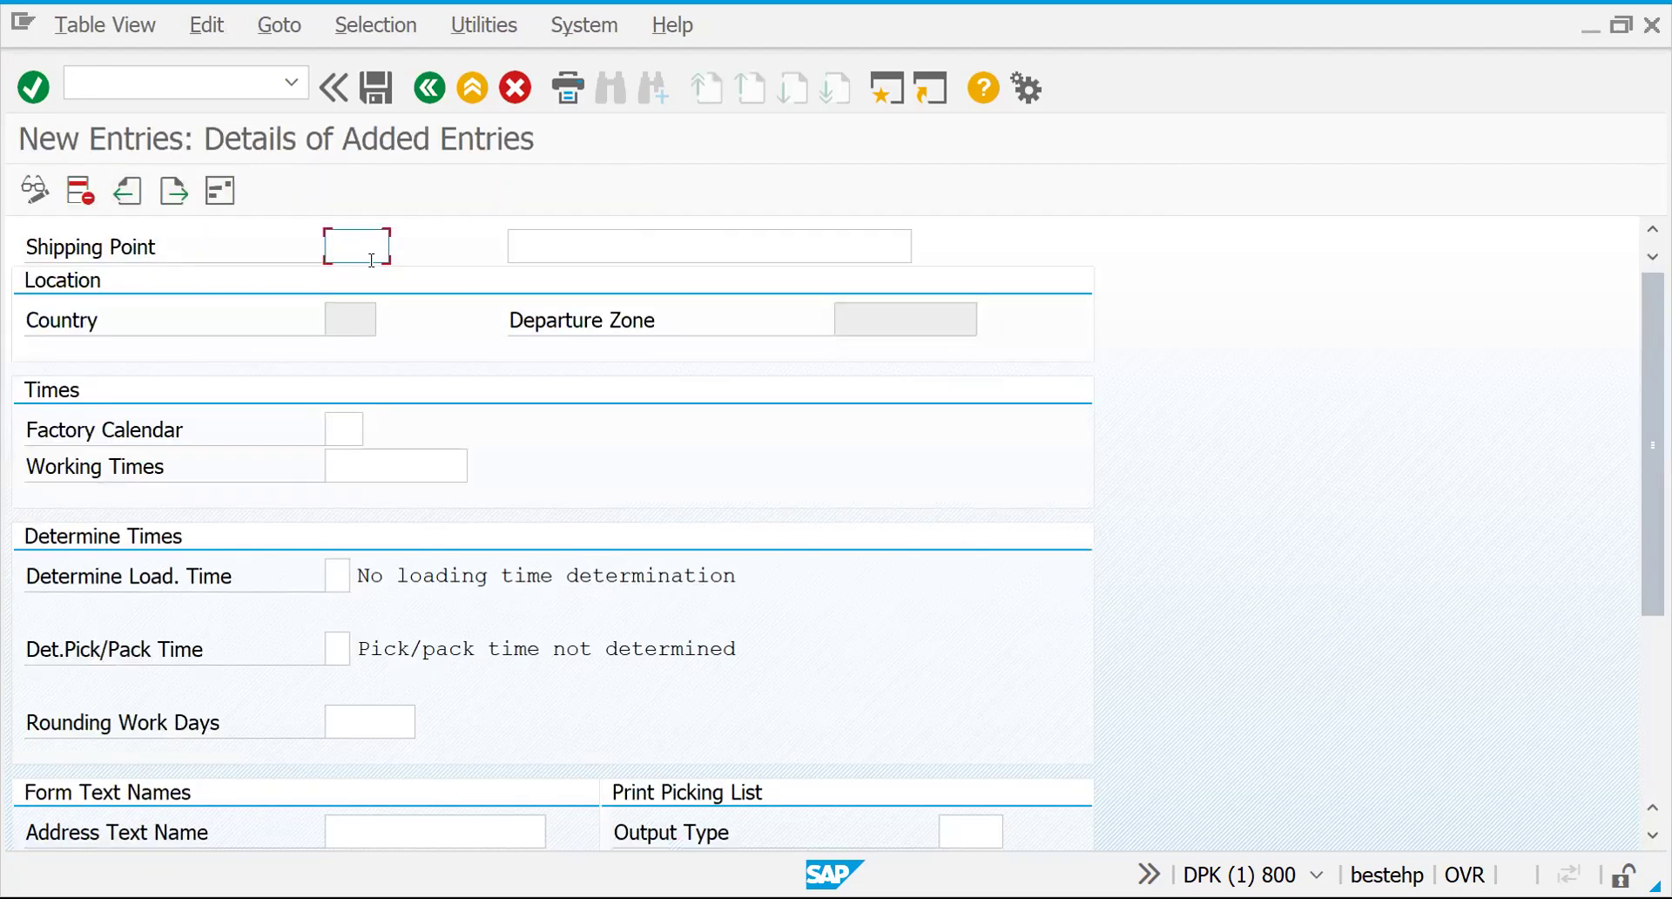
Step: Run transaction SE16 in a new session, leaving the new shipping point code empty
{"action": "type", "text": "G"}
{"action": "key", "text": "BackSpace"}
{"action": "left_click", "coordinate": [153, 80]}
{"action": "type", "text": "/OSE16"}
{"action": "key", "text": "Return"}
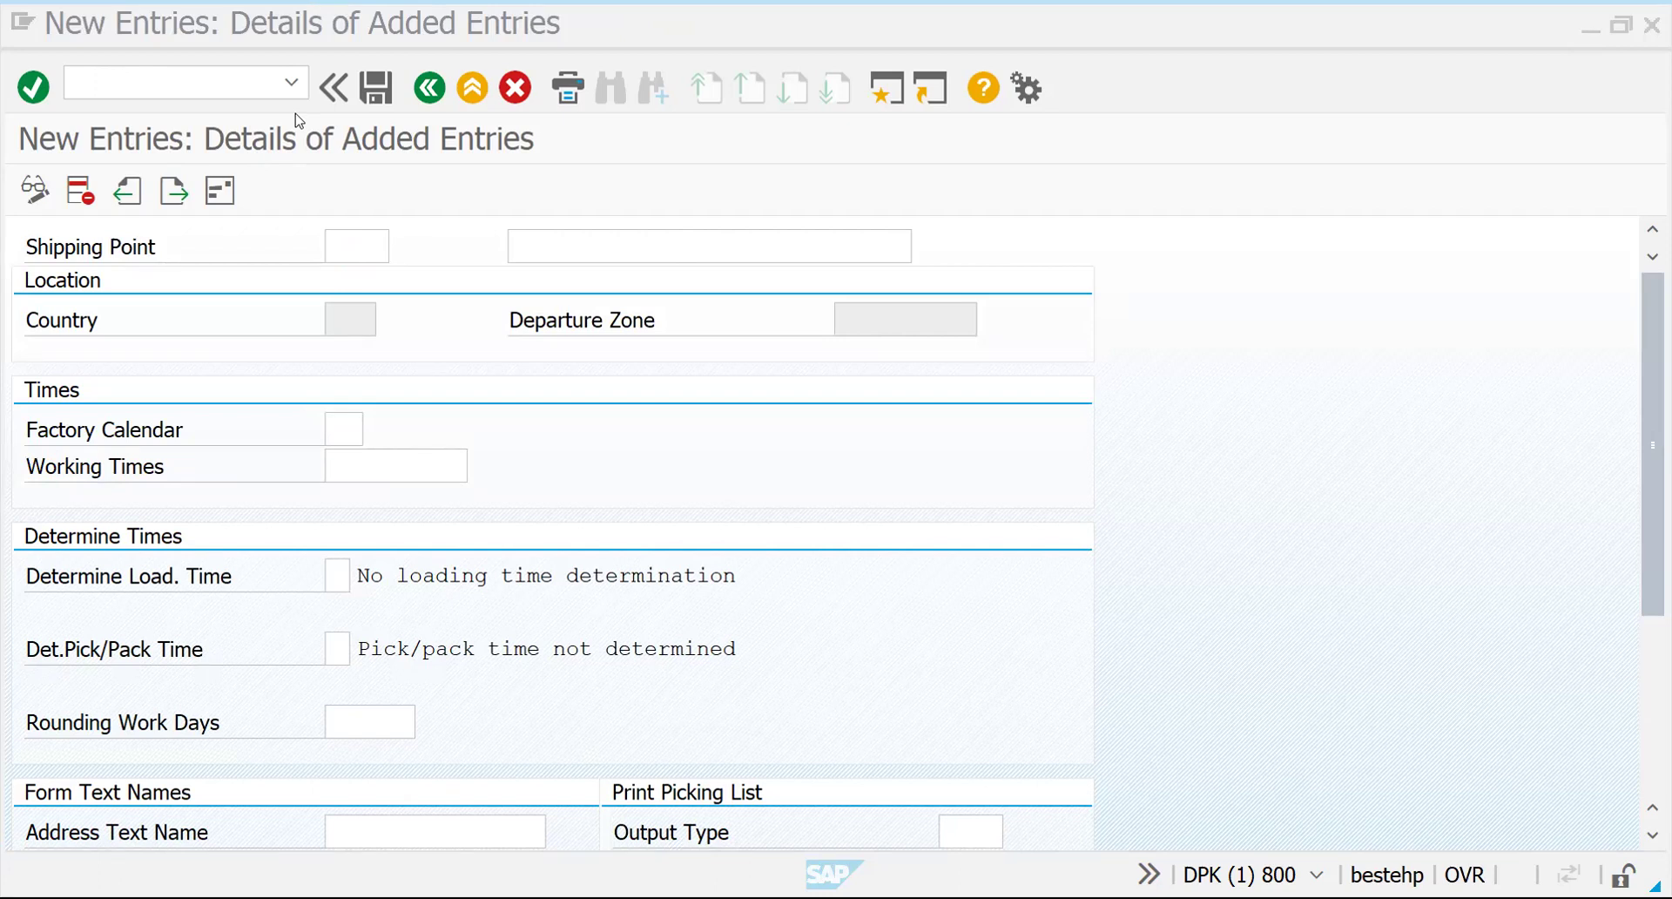
Step: Enter GSP1 as the new shipping point code with the description SHIPPING POINT1
{"action": "left_click", "coordinate": [403, 249]}
{"action": "left_click", "coordinate": [359, 241]}
{"action": "type", "text": "GS"}
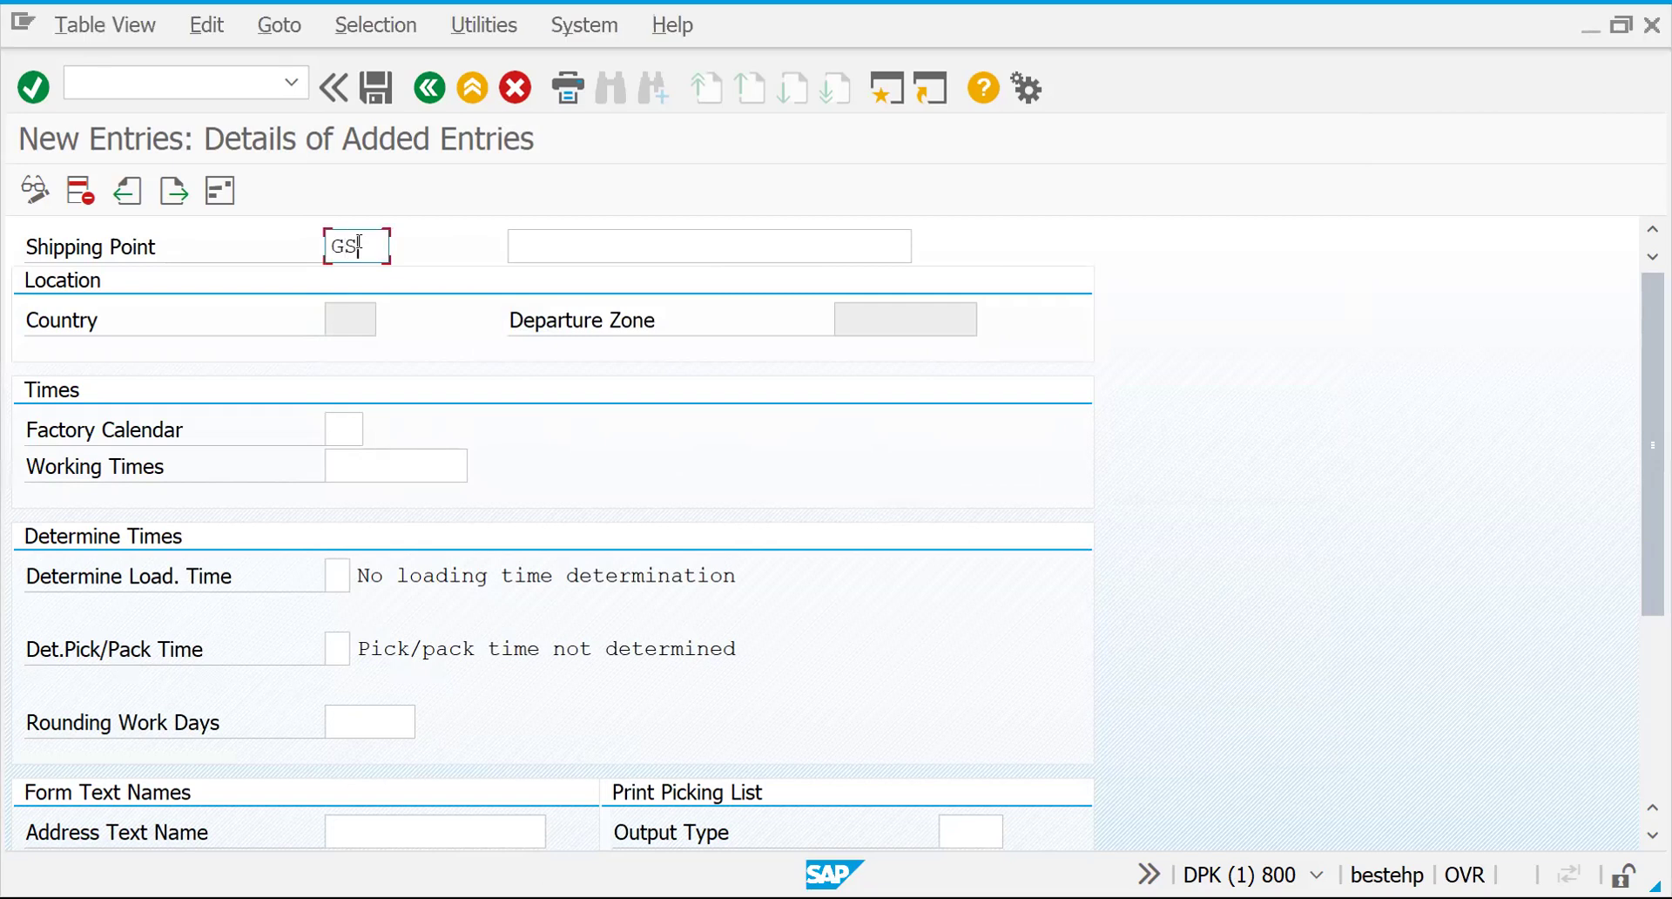
{"action": "type", "text": "P1"}
{"action": "key", "text": "Tab"}
{"action": "type", "text": "S"}
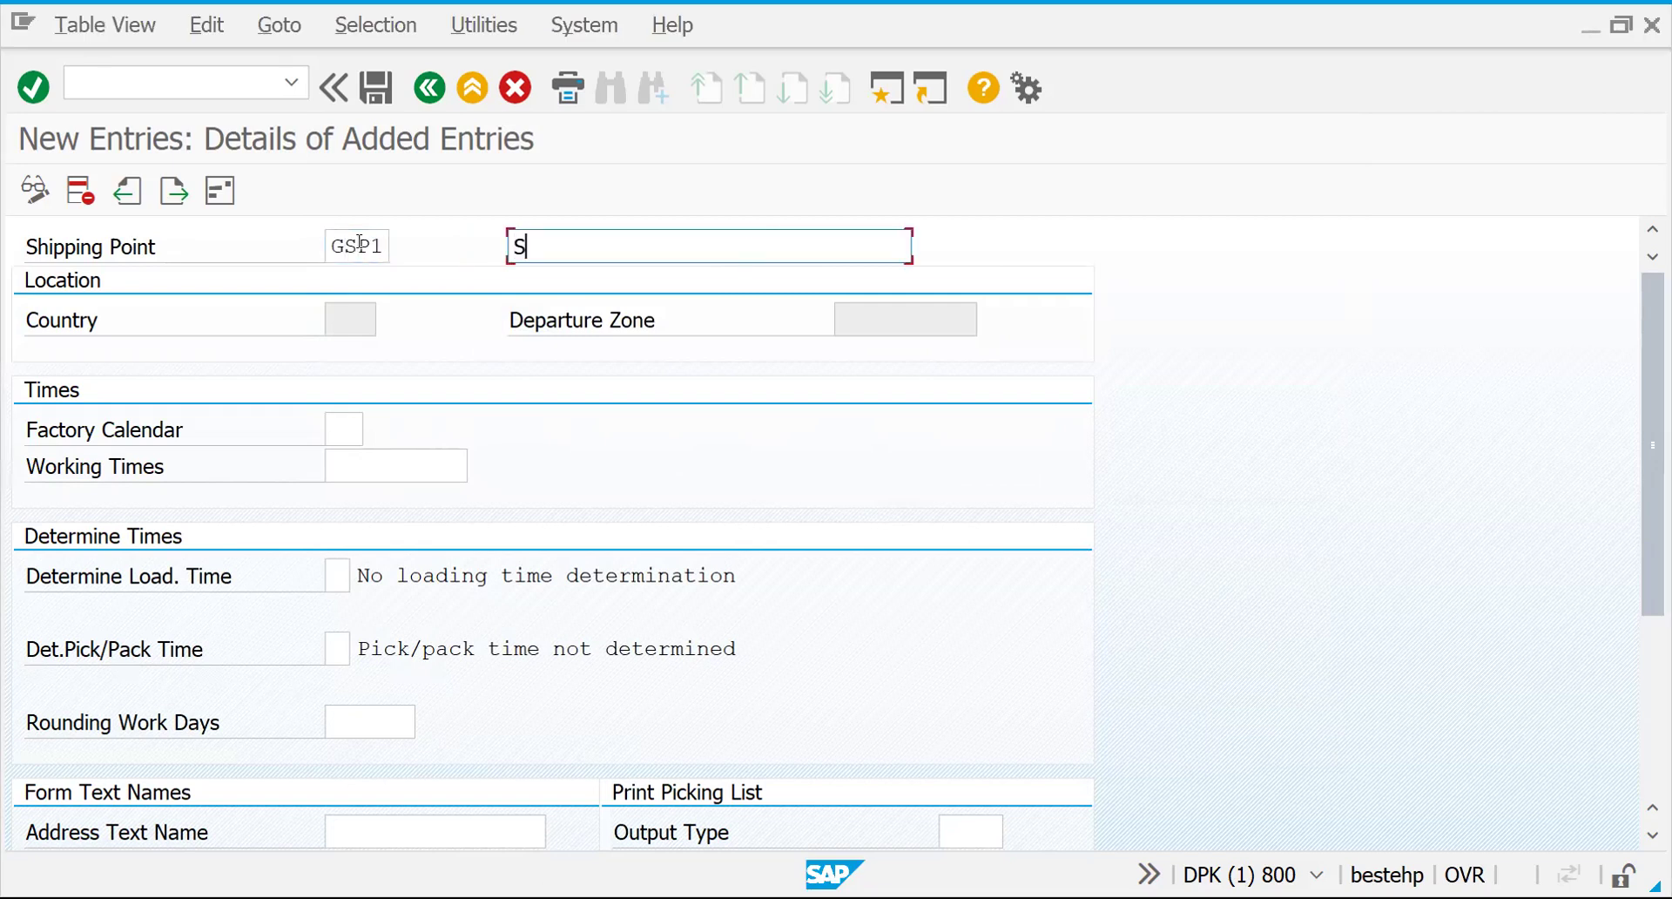
{"action": "type", "text": "HIPPING POINT1"}
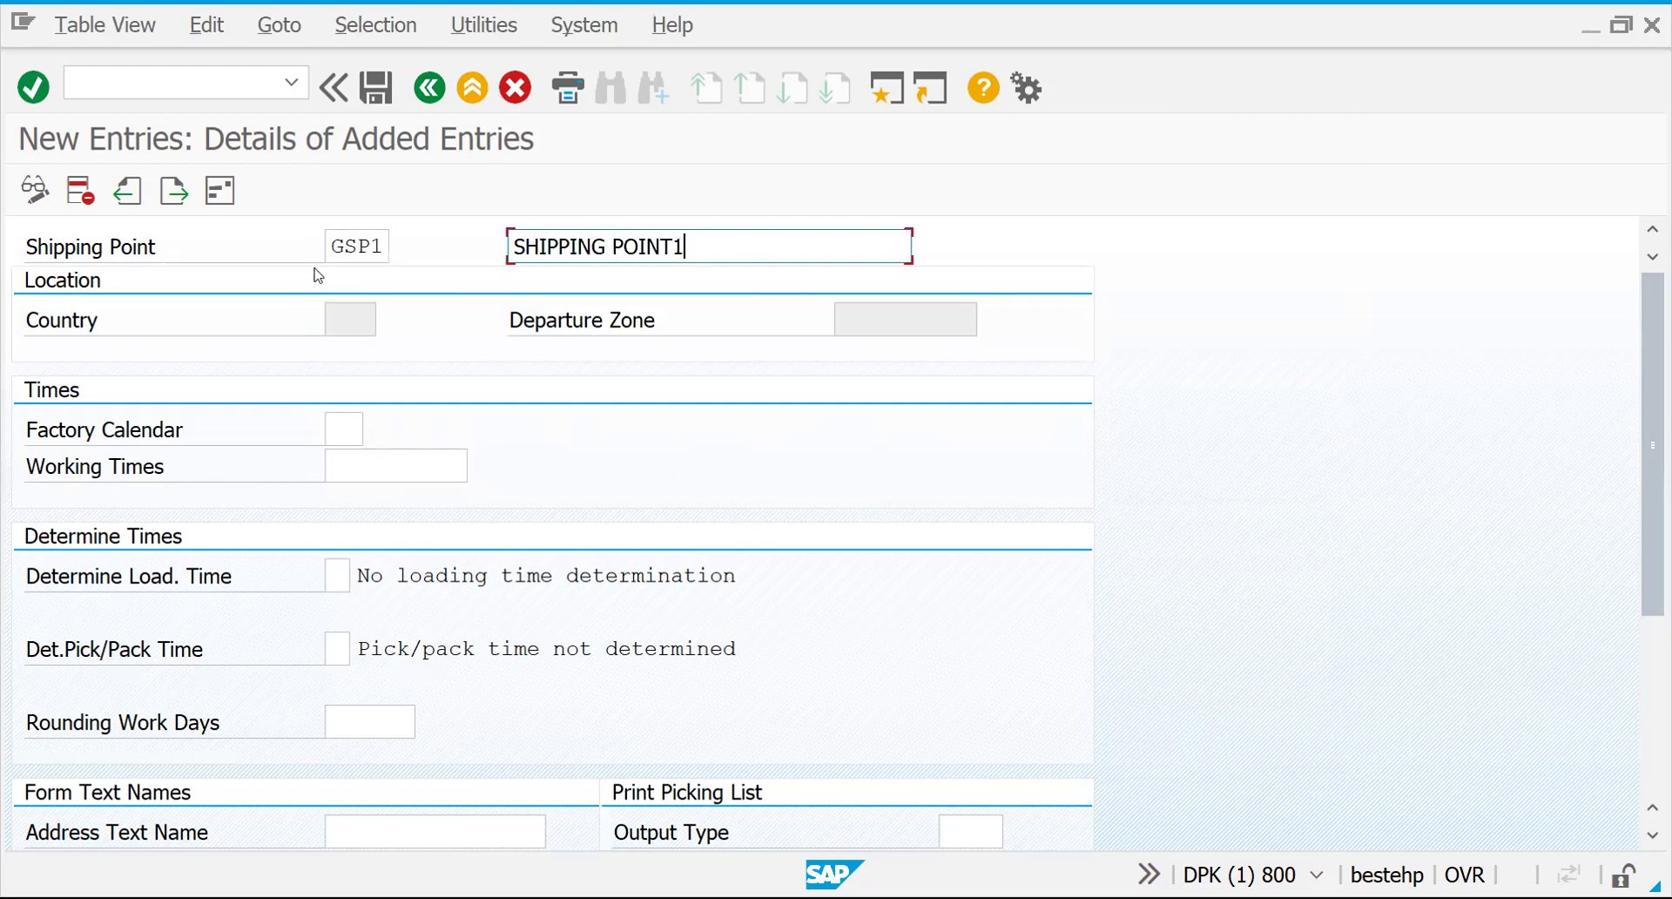
Step: Set the shipping point's factory calendar to 01 and its working times to WTGE2S
{"action": "left_click", "coordinate": [332, 431]}
{"action": "type", "text": "01"}
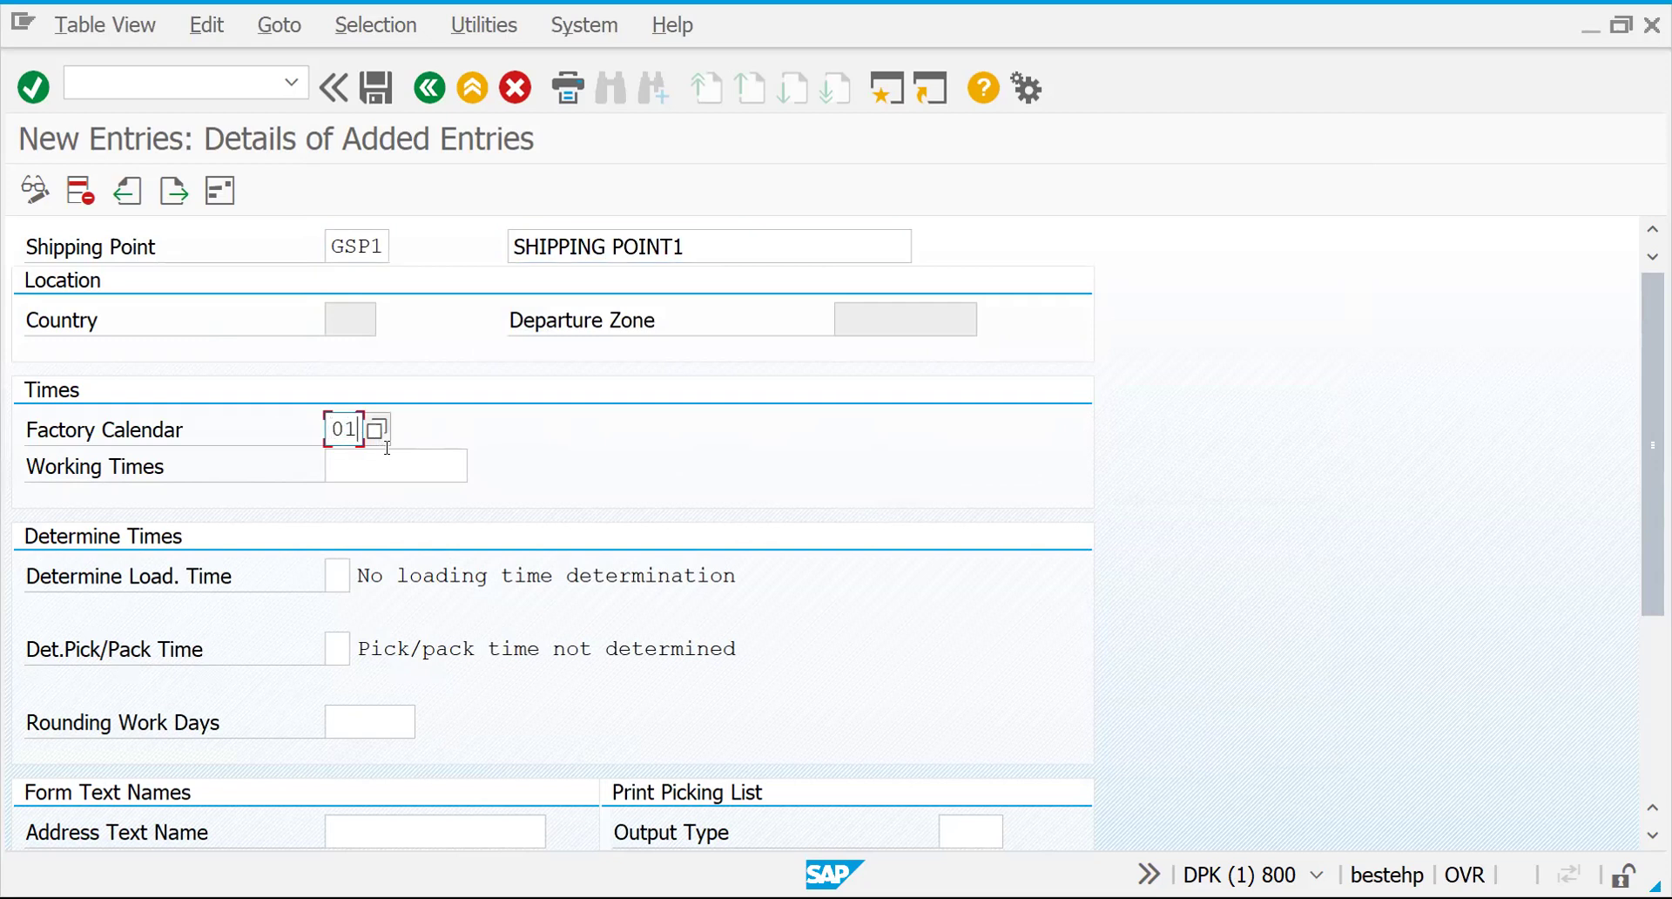
{"action": "key", "text": "Tab"}
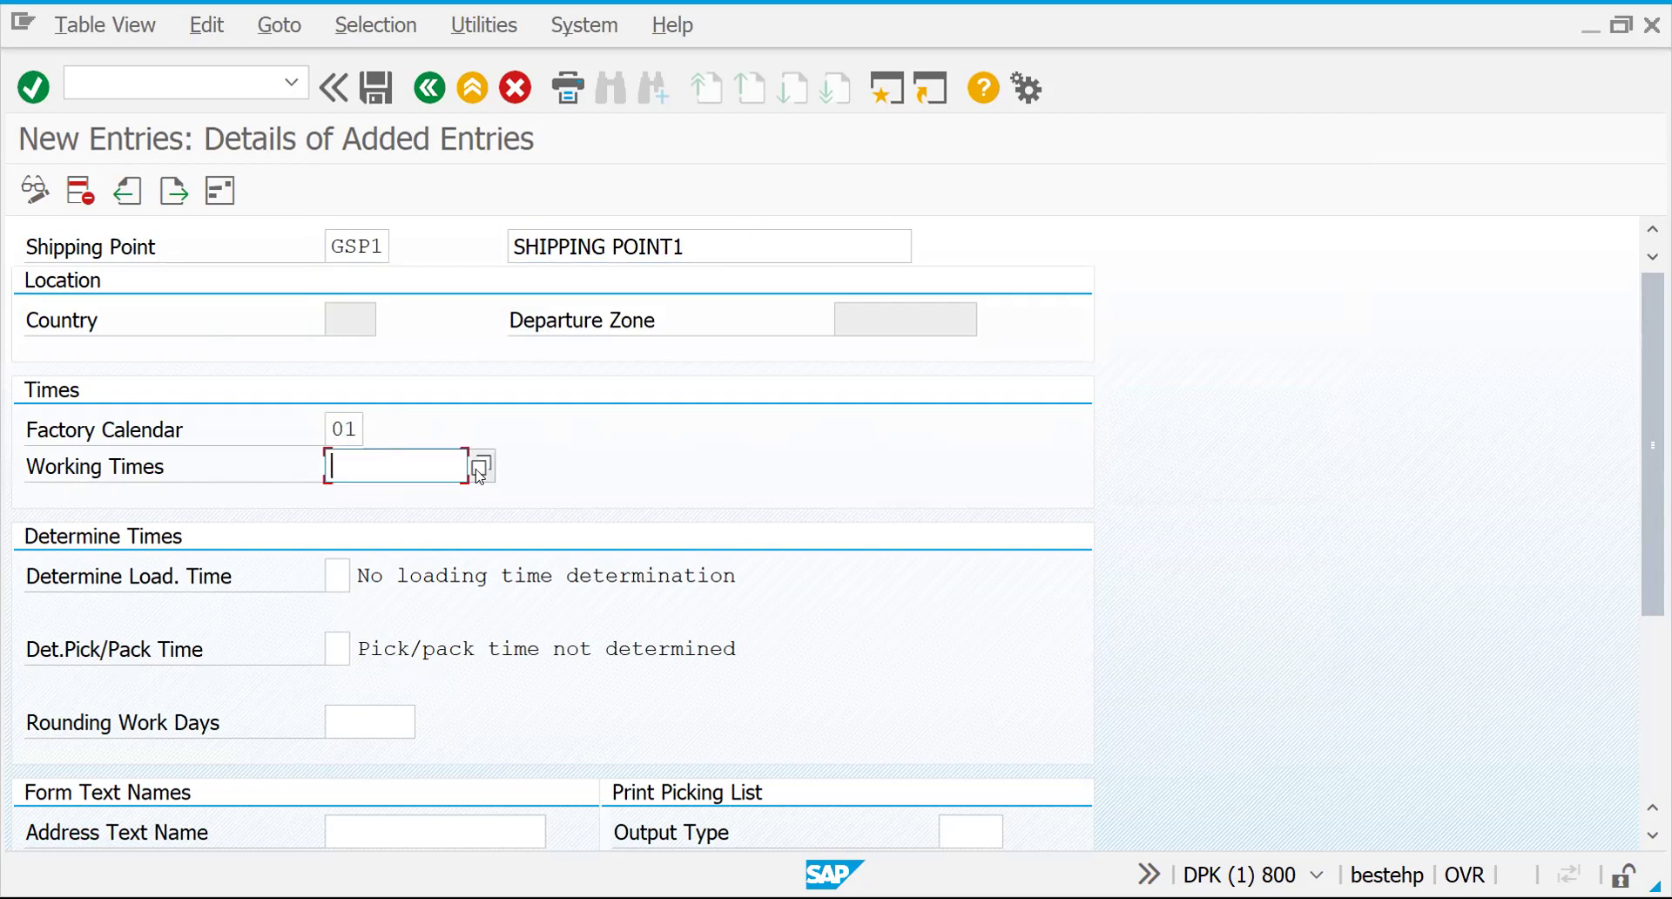
{"action": "left_click", "coordinate": [480, 470]}
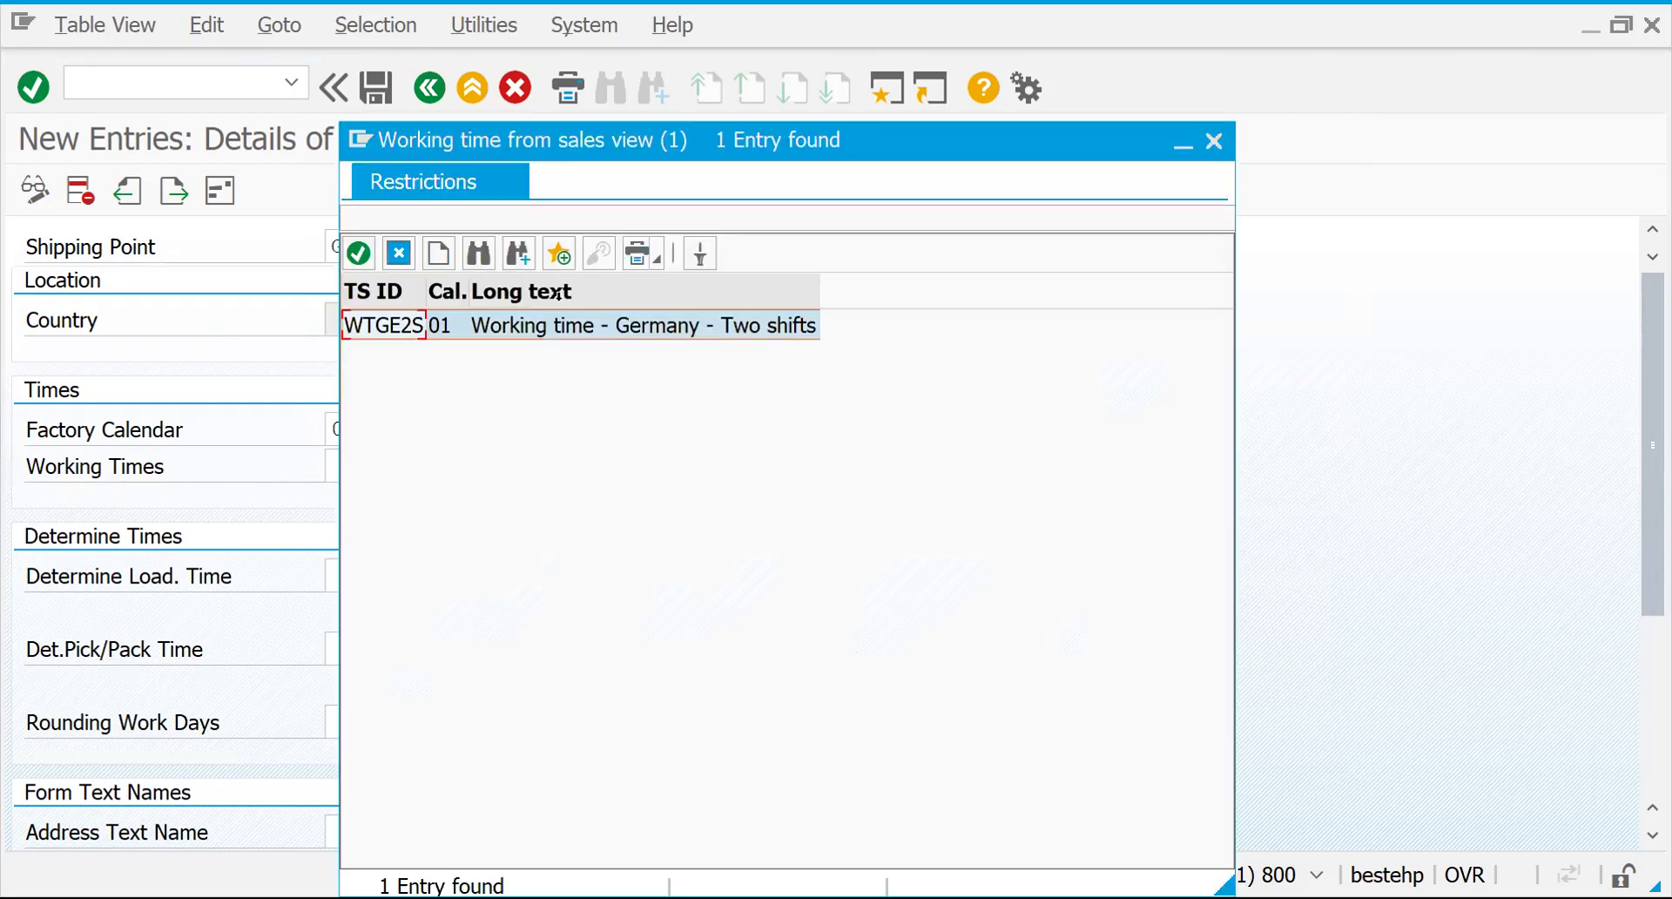
{"action": "double_click", "coordinate": [560, 329]}
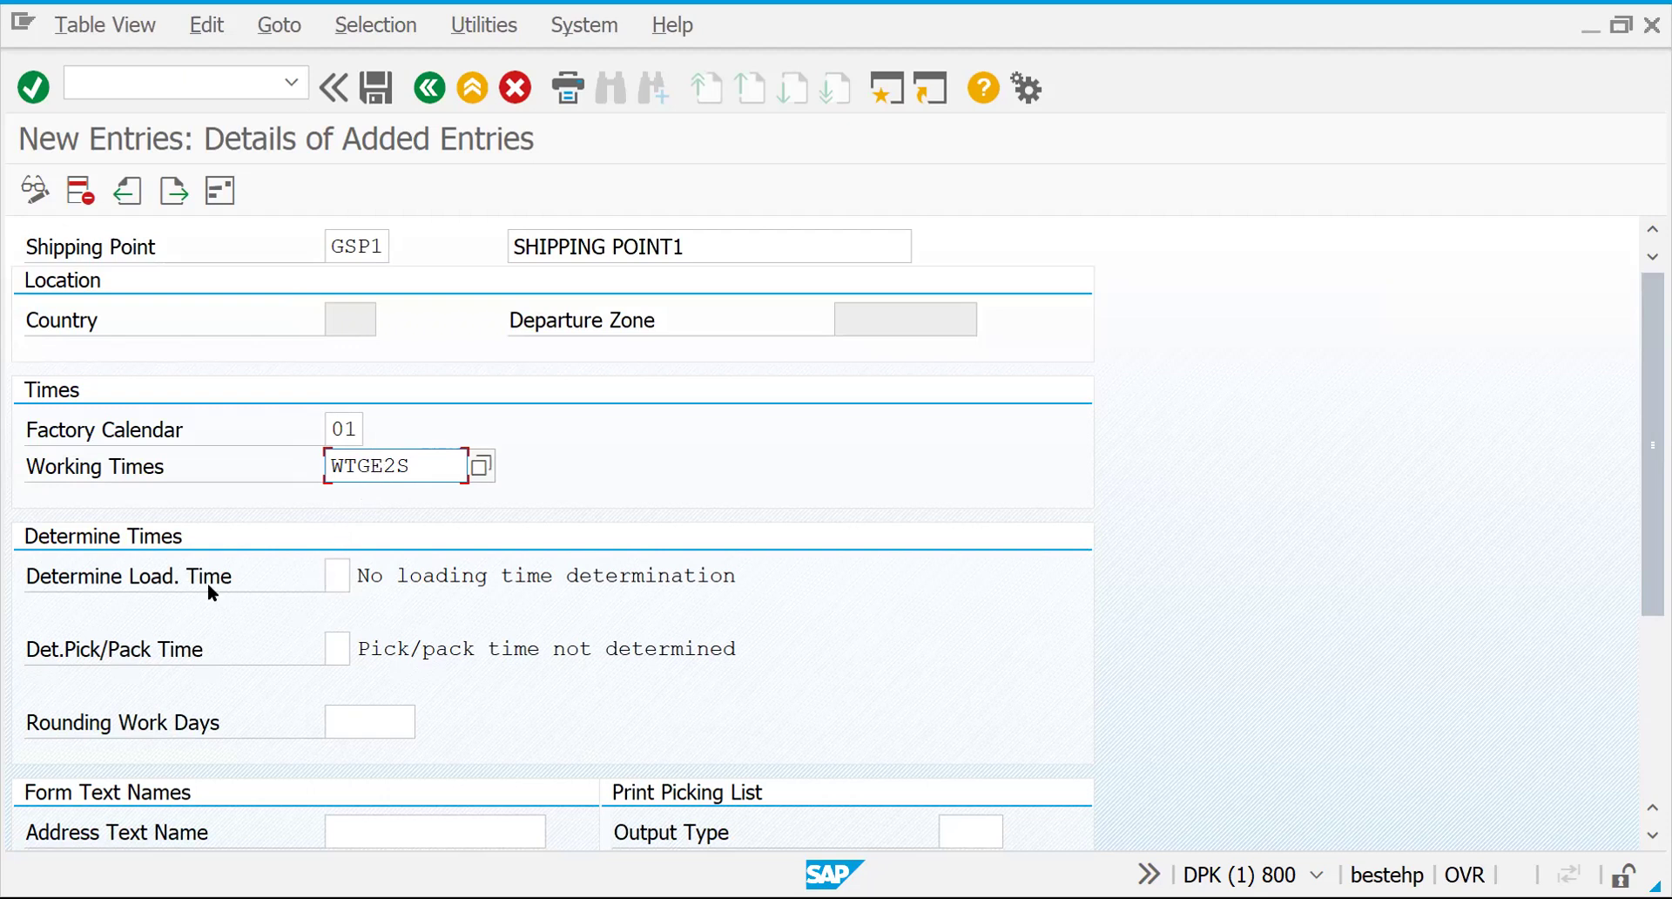
Step: Review the loading time determination options and choose C, Default from shipping point
{"action": "left_click", "coordinate": [328, 582]}
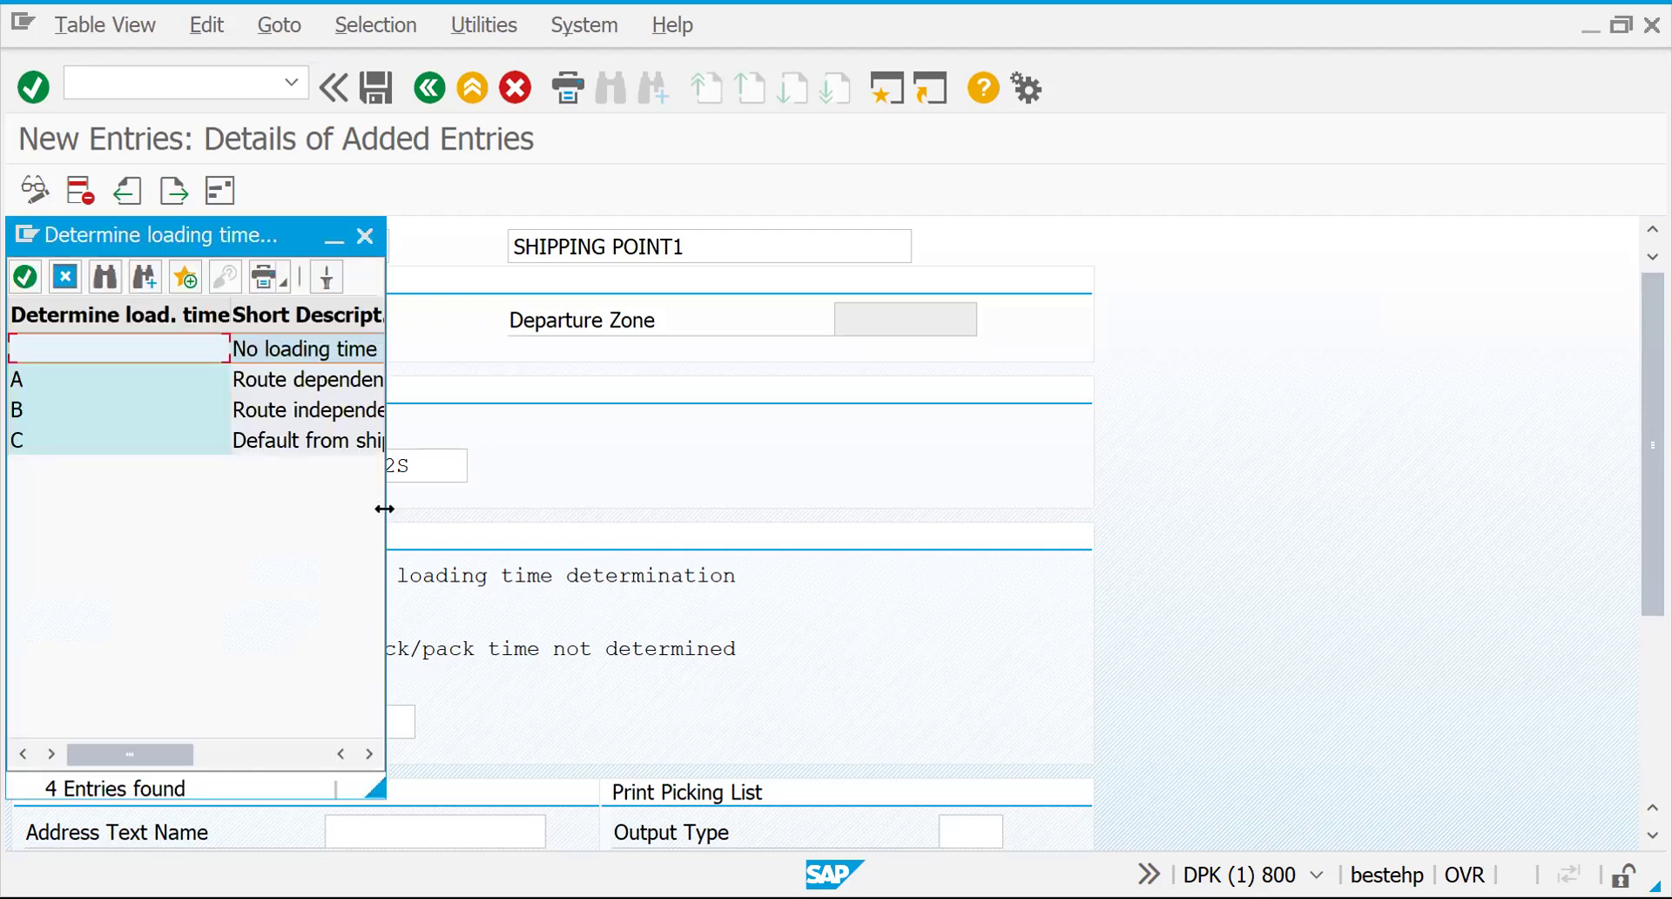
{"action": "left_click_drag", "start_coordinate": [384, 509], "coordinate": [794, 727]}
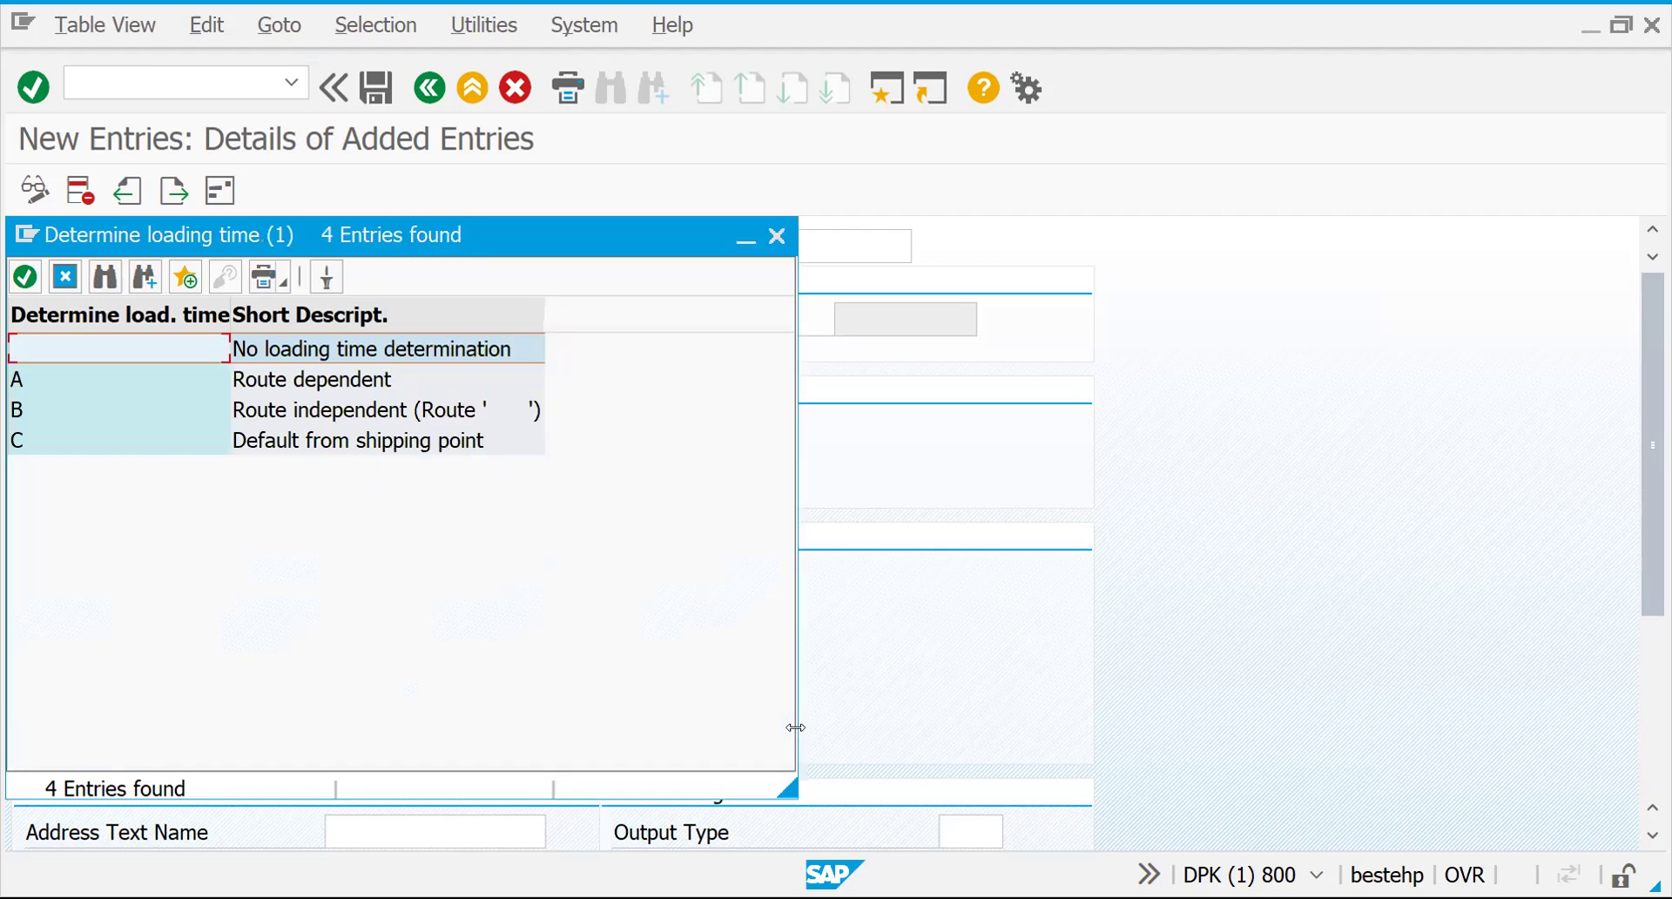
{"action": "left_click", "coordinate": [313, 377]}
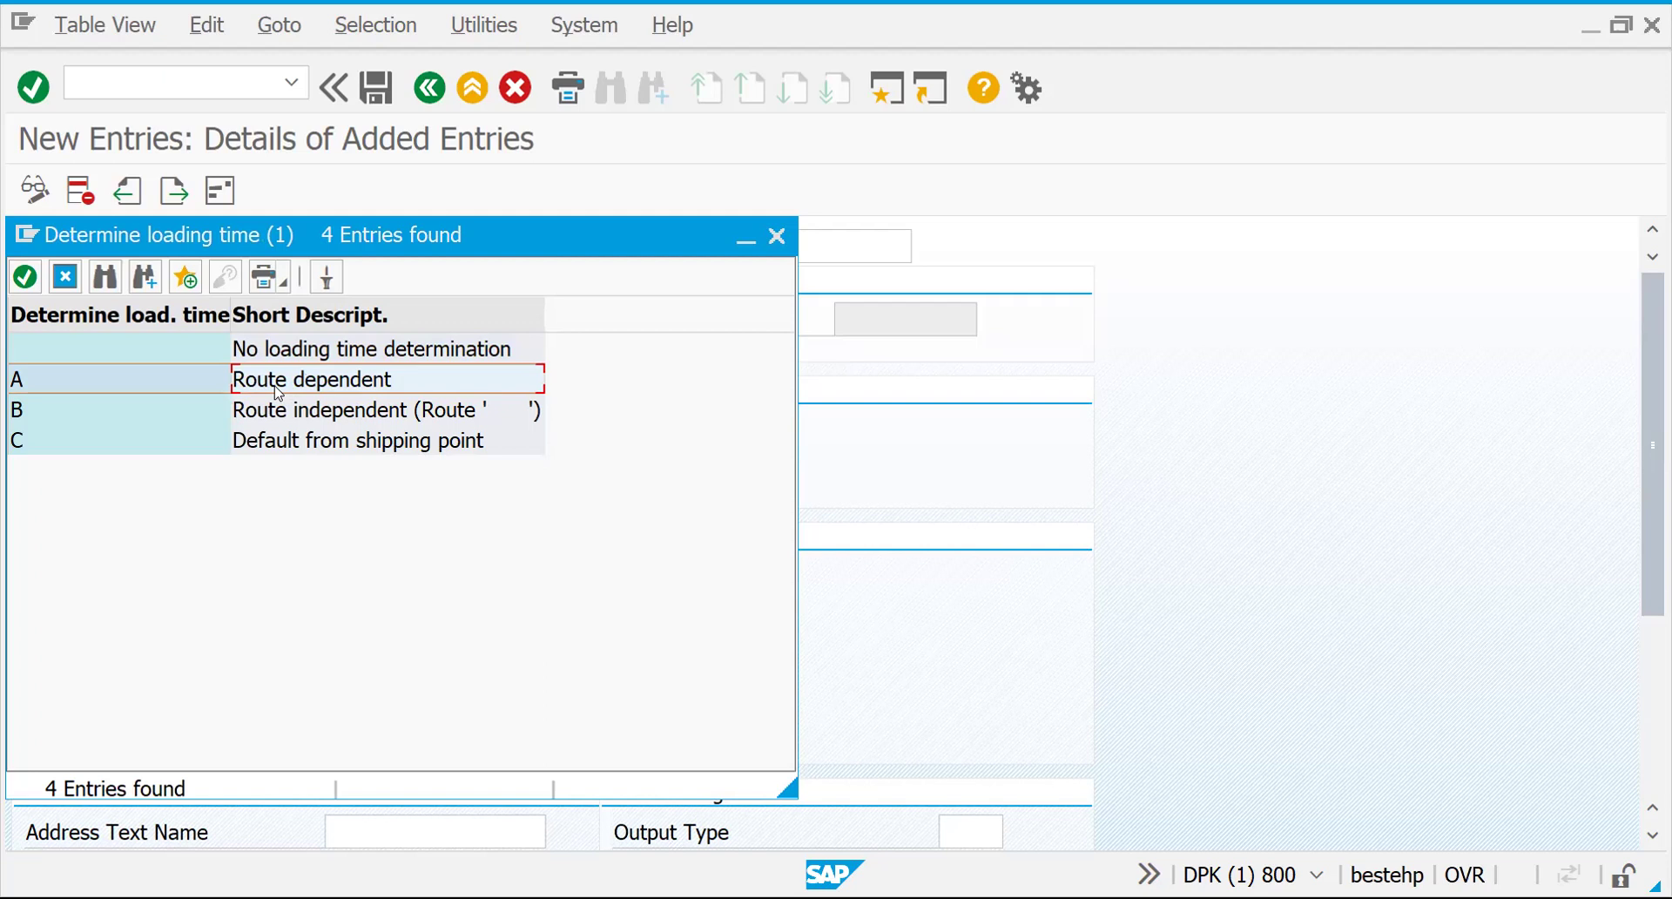
{"action": "left_click", "coordinate": [285, 418]}
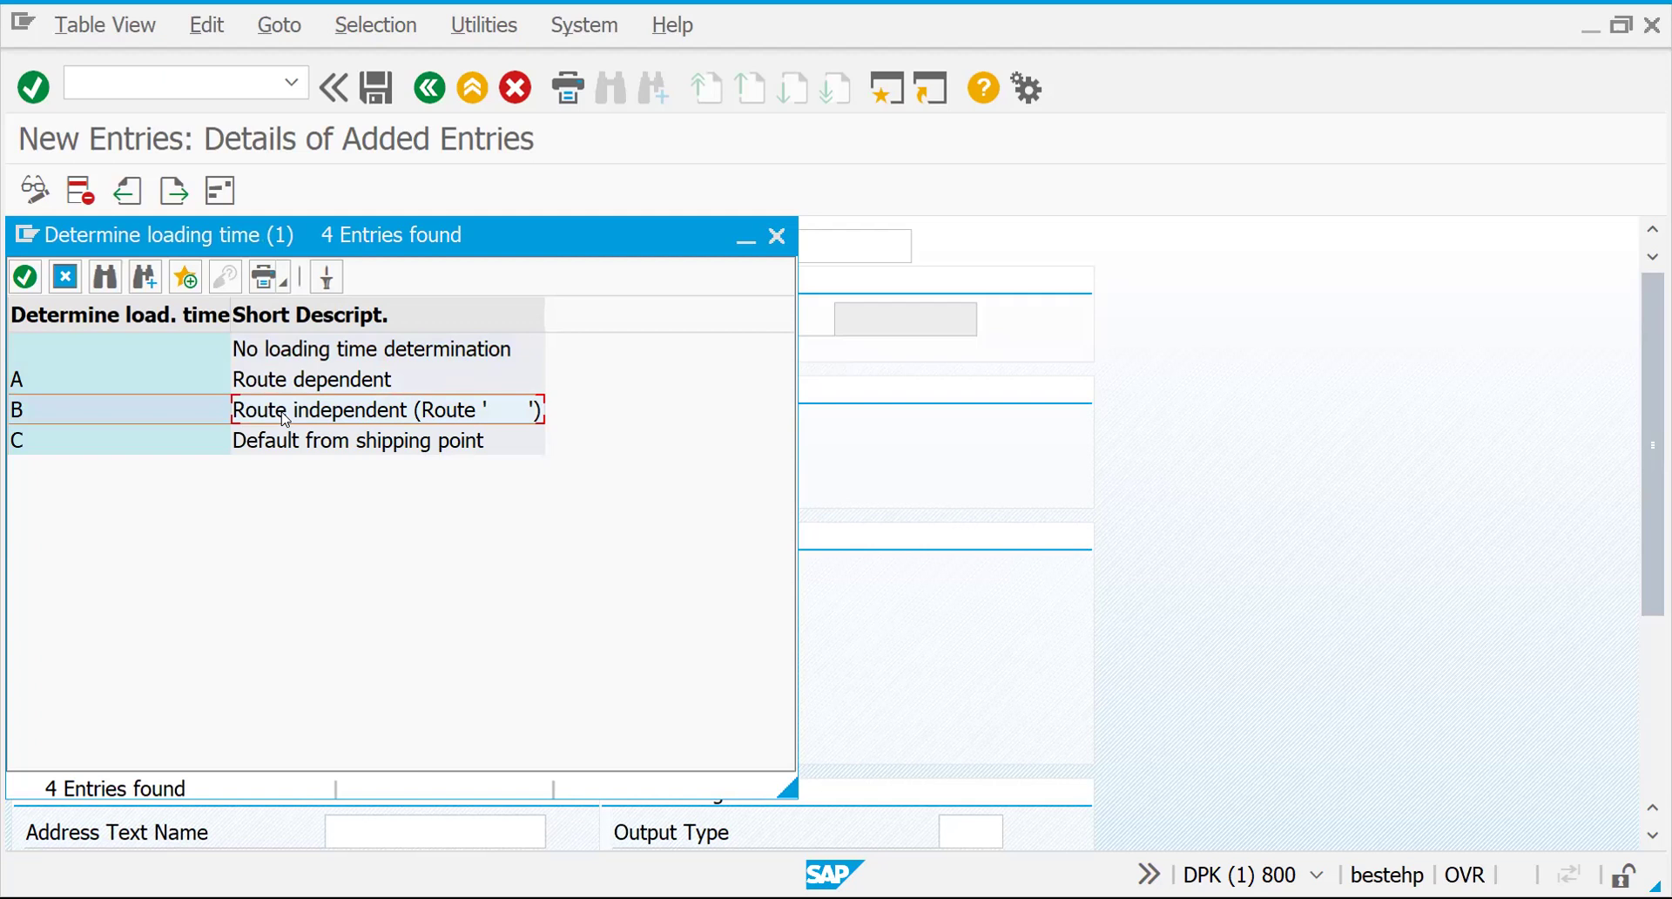
{"action": "left_click", "coordinate": [280, 446]}
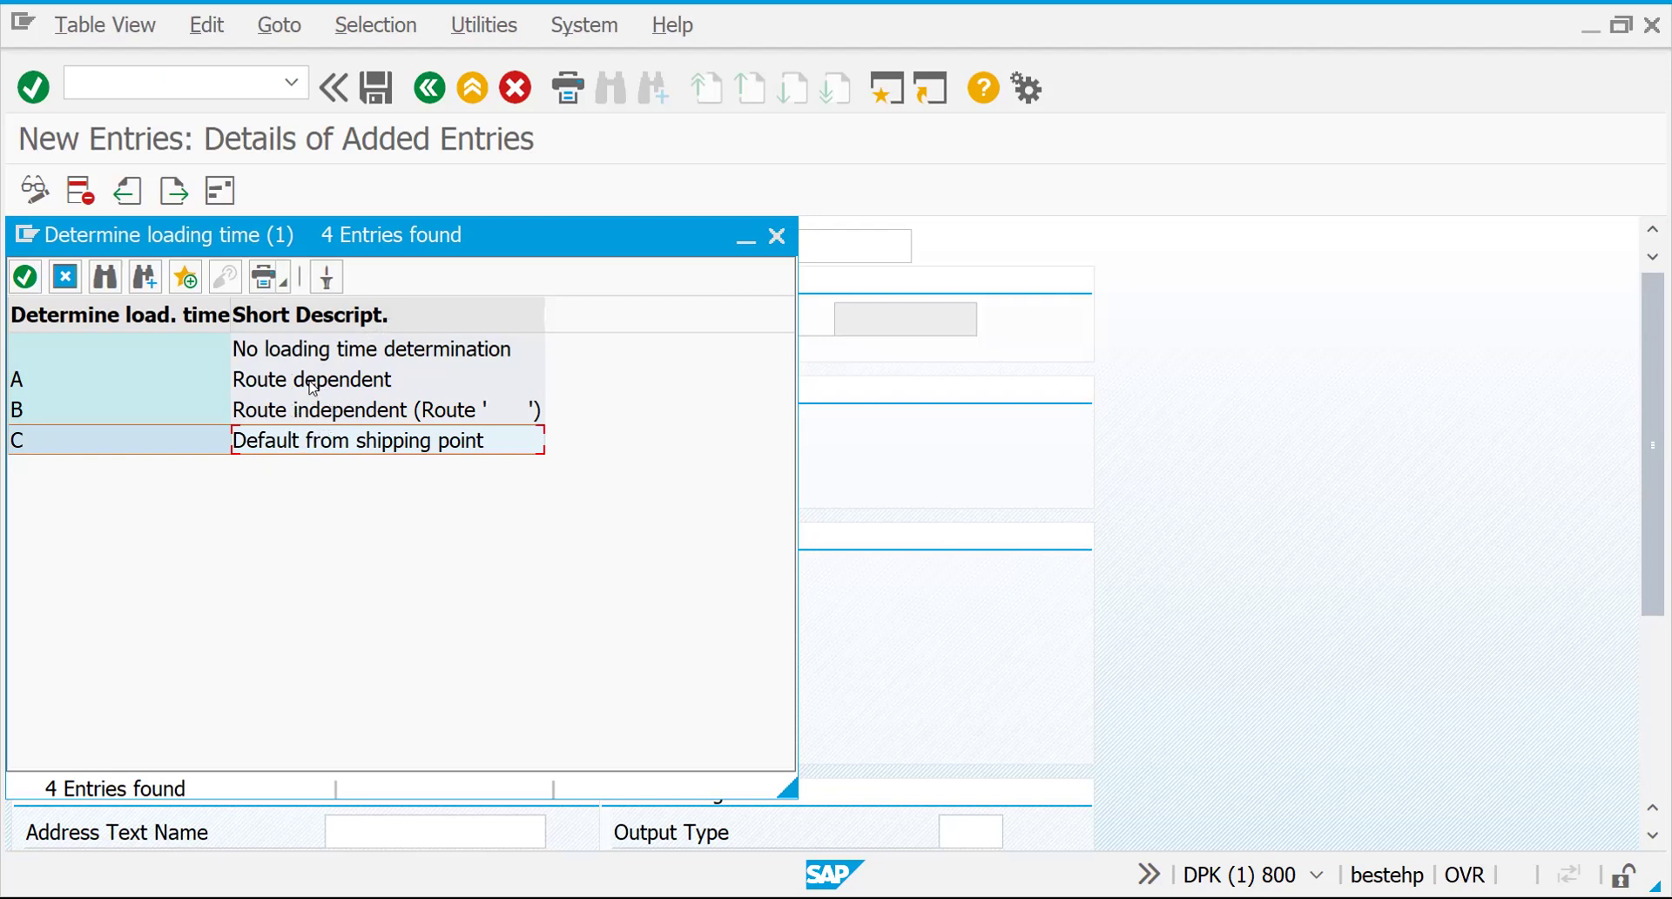
{"action": "double_click", "coordinate": [300, 439]}
Step: Set the pick/pack time determination to C, Default from shipping point, and confirm the entries
{"action": "left_click", "coordinate": [341, 649]}
{"action": "left_click", "coordinate": [365, 649]}
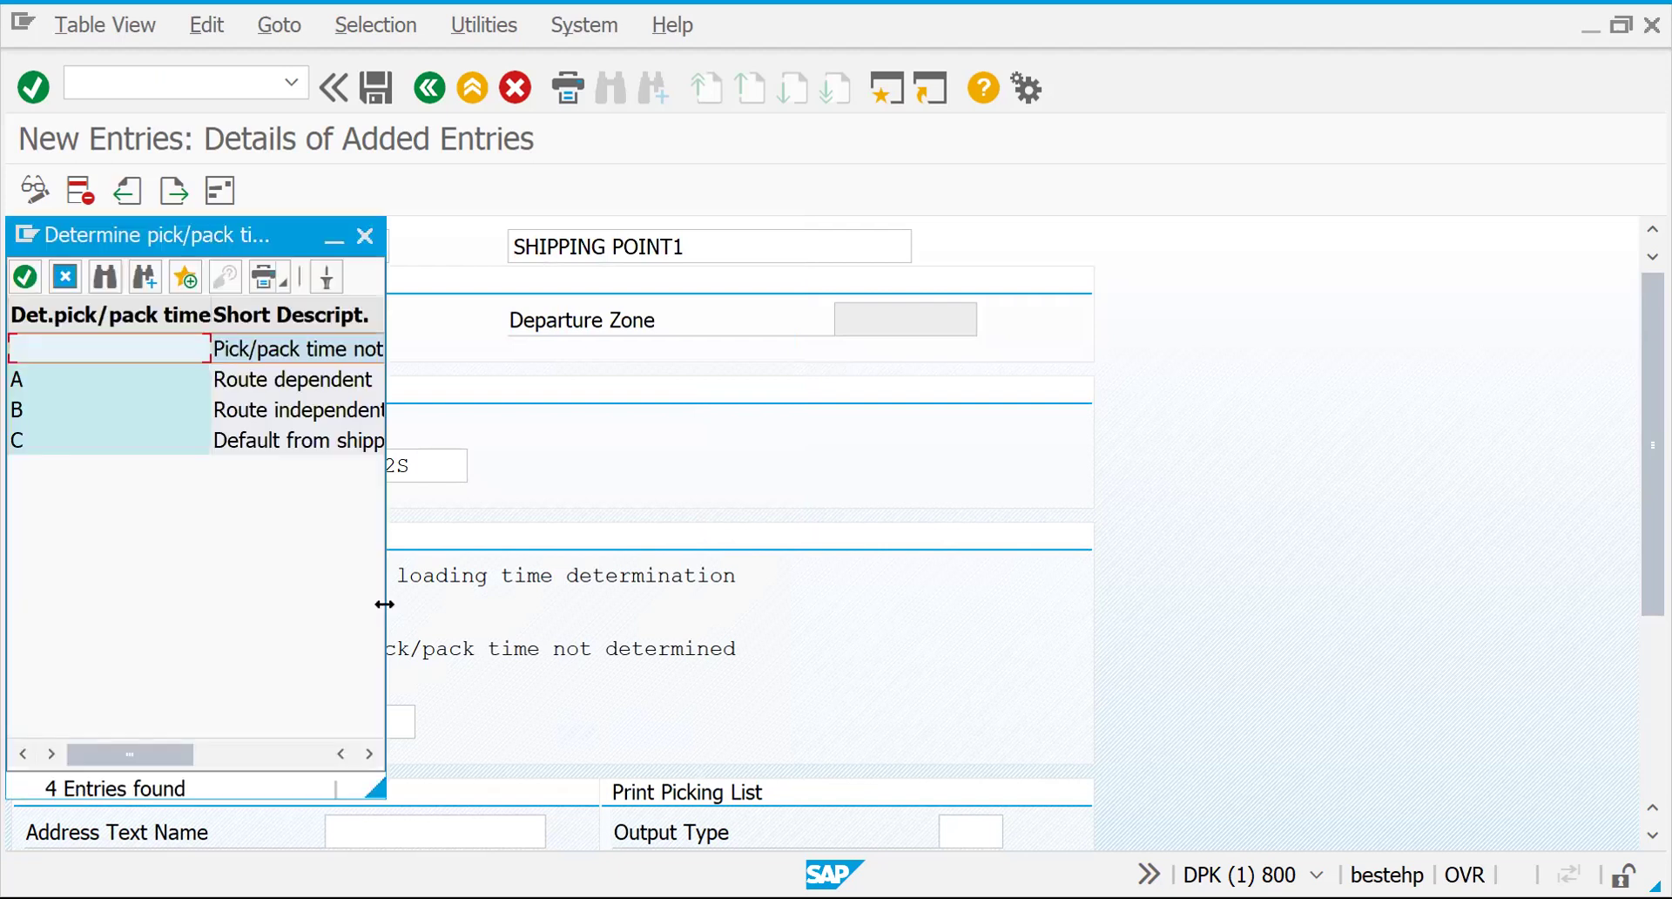
{"action": "left_click_drag", "start_coordinate": [384, 603], "coordinate": [640, 604]}
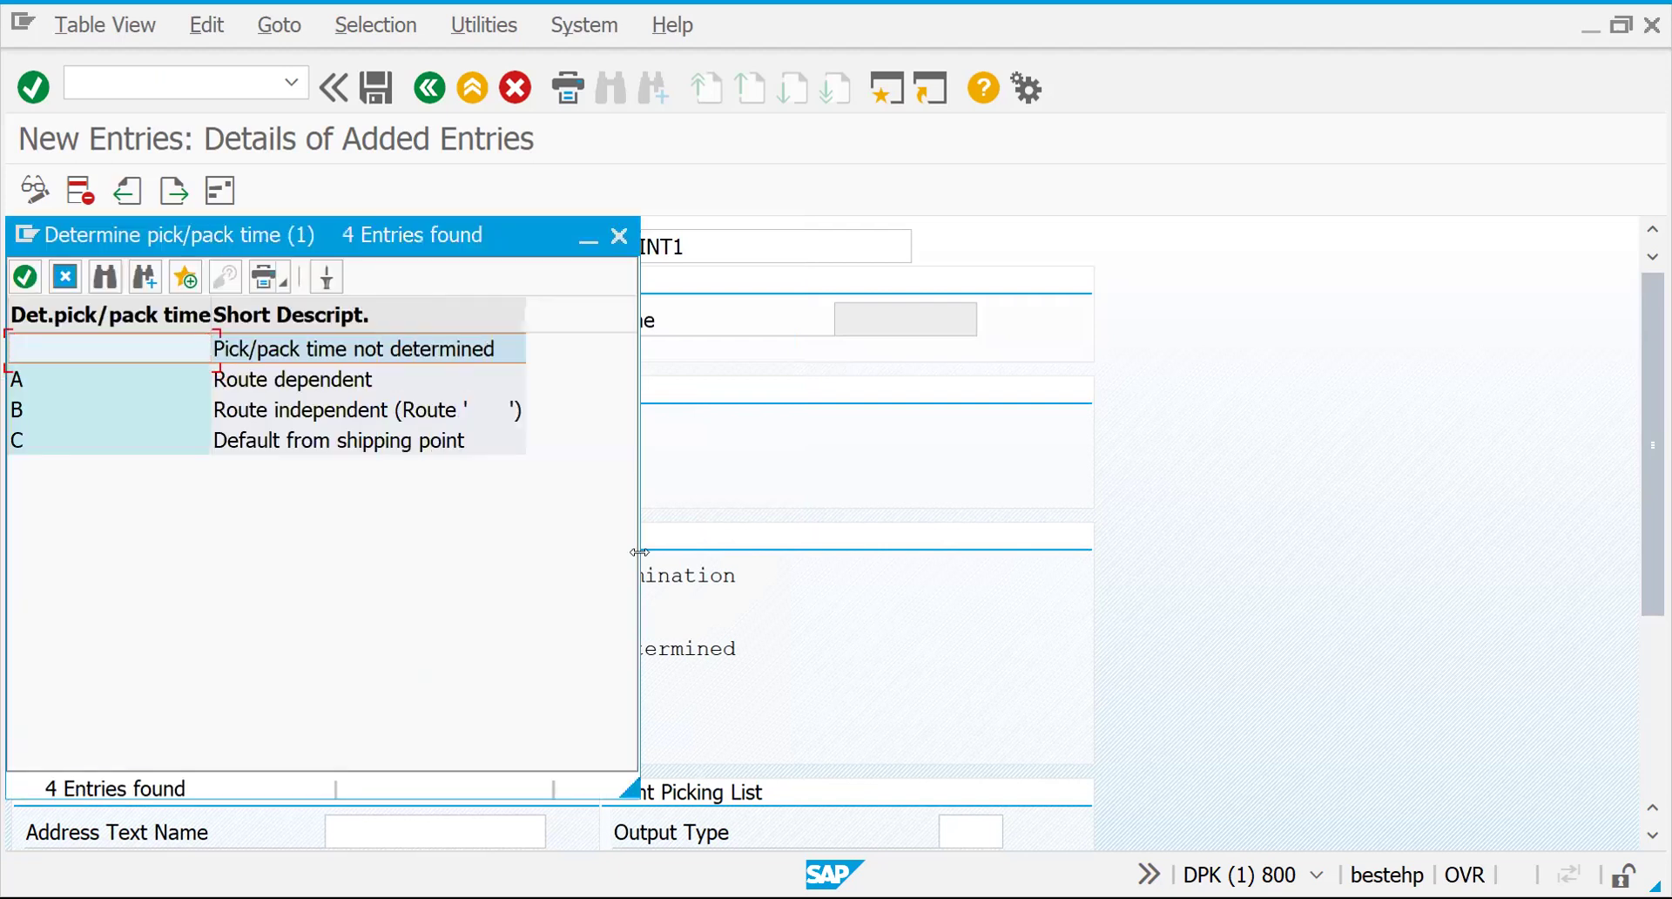
{"action": "left_click", "coordinate": [303, 437]}
{"action": "double_click", "coordinate": [303, 437]}
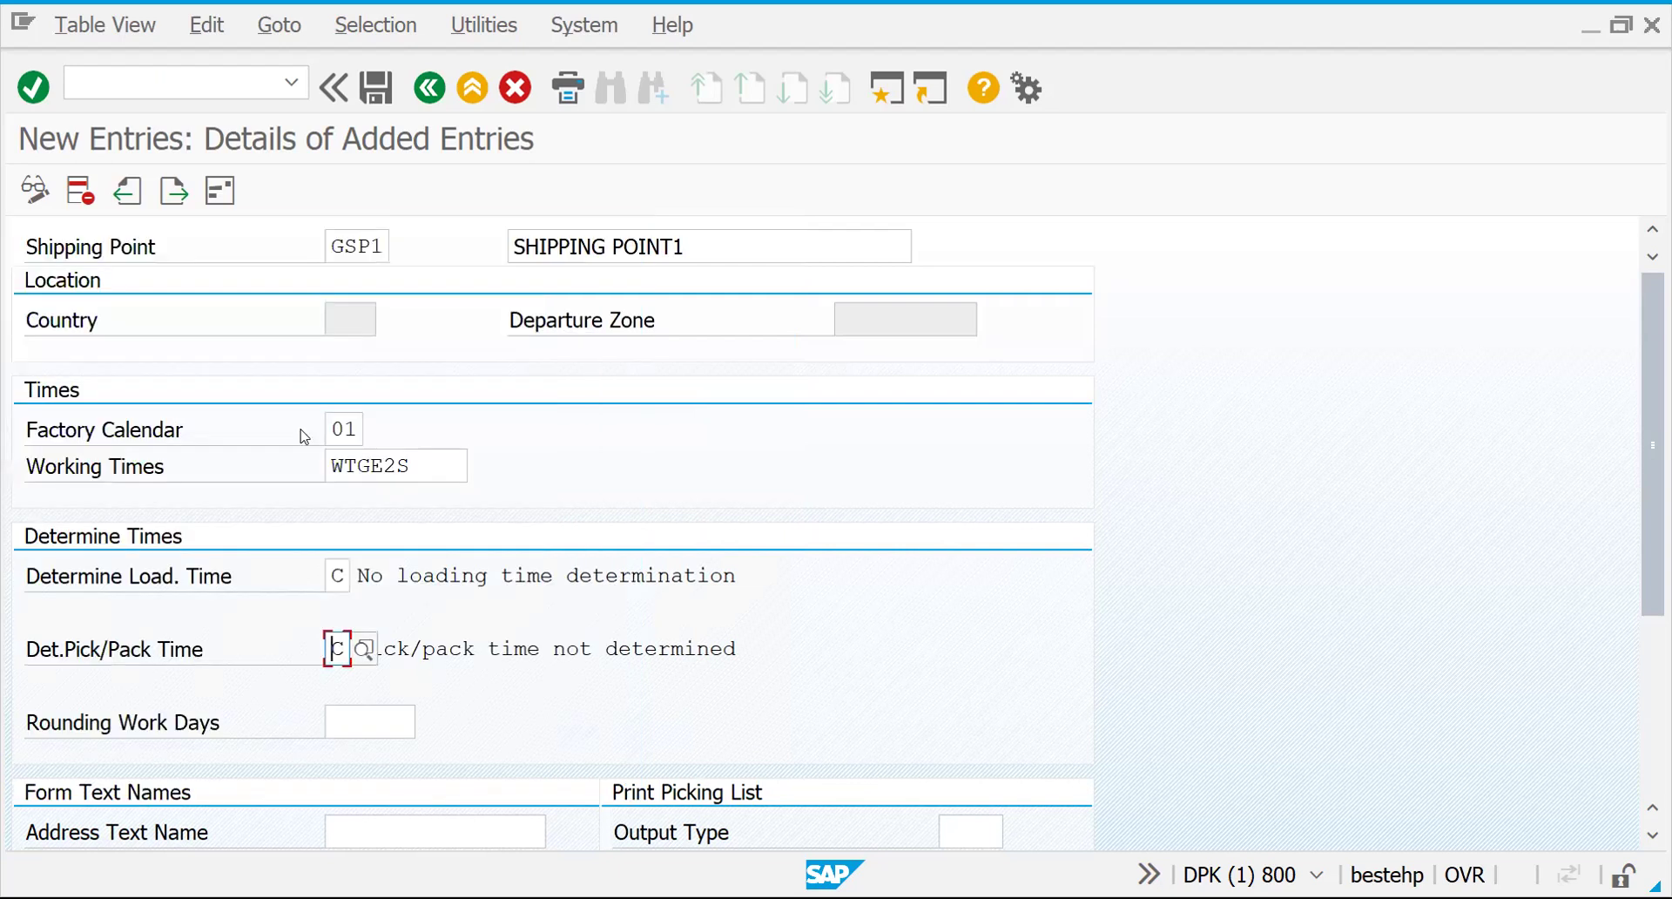
{"action": "key", "text": "Return"}
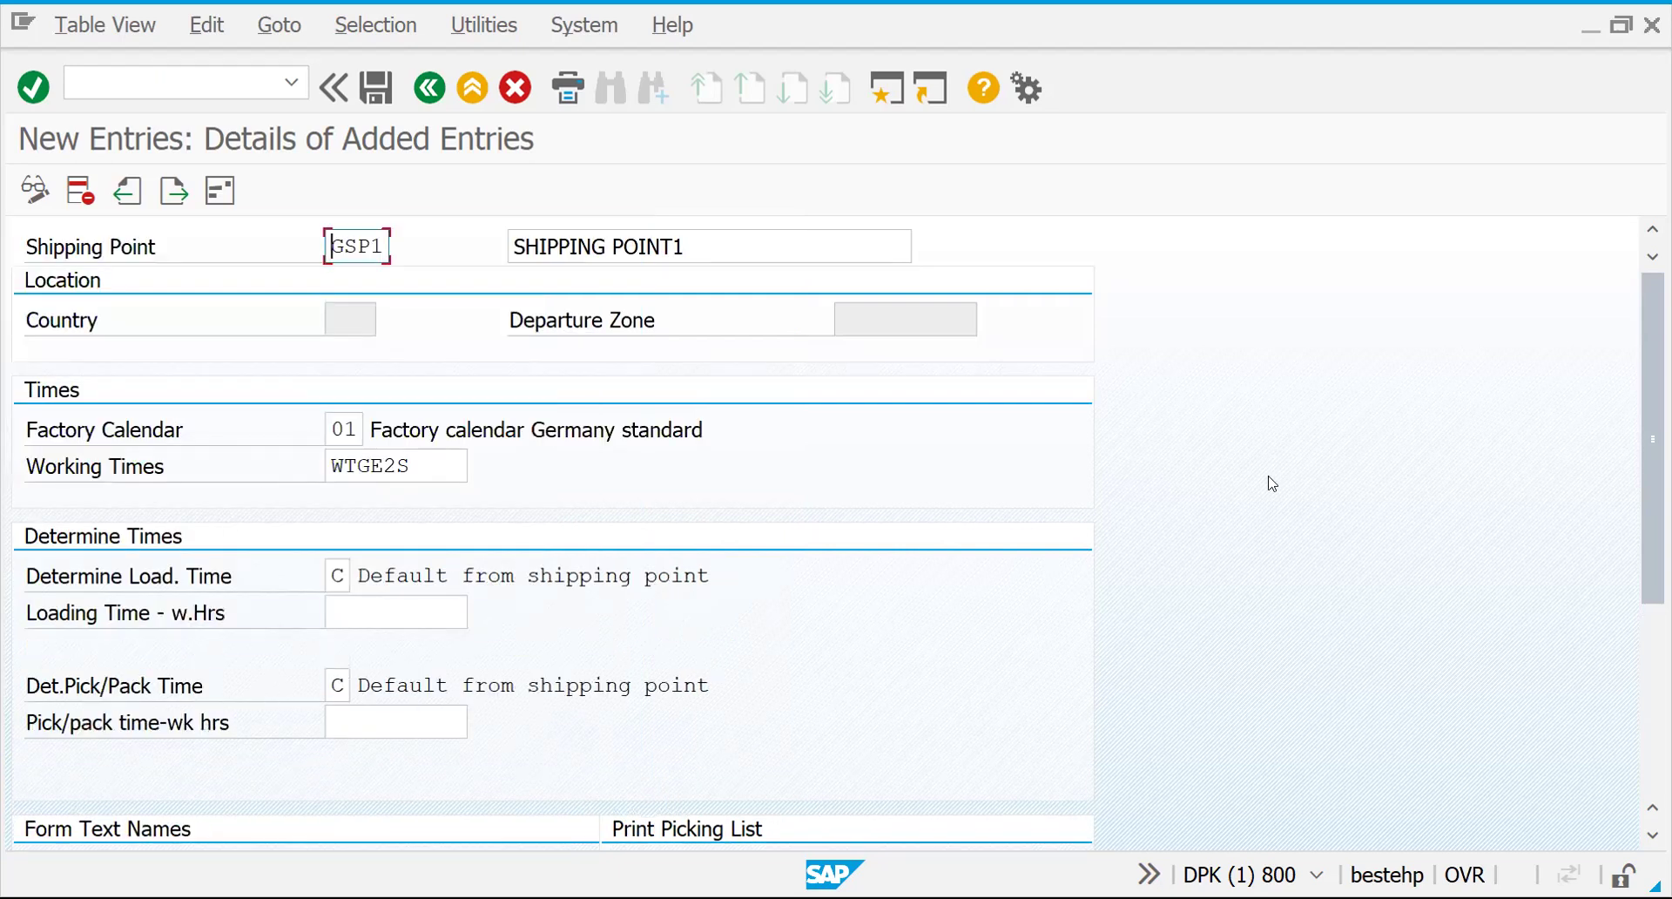
Step: Examine the Loading Time field and the form text name fields for address, letter header and footer lines
{"action": "scroll", "coordinate": [1642, 364], "scroll_direction": "down", "scroll_amount": 2}
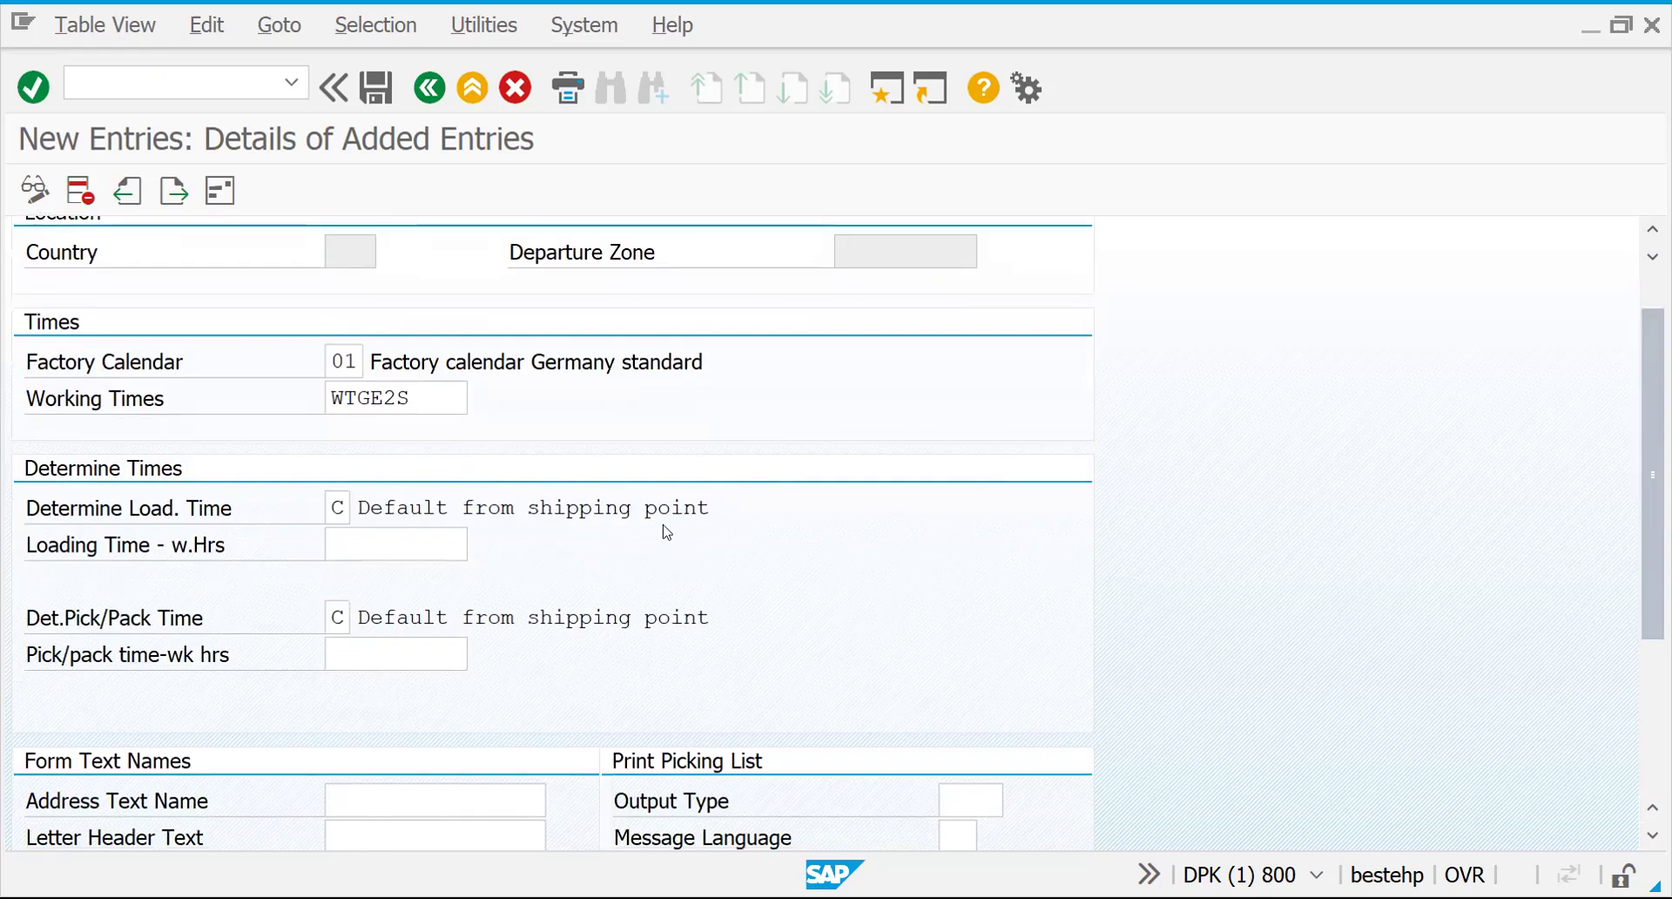
{"action": "left_click", "coordinate": [442, 549]}
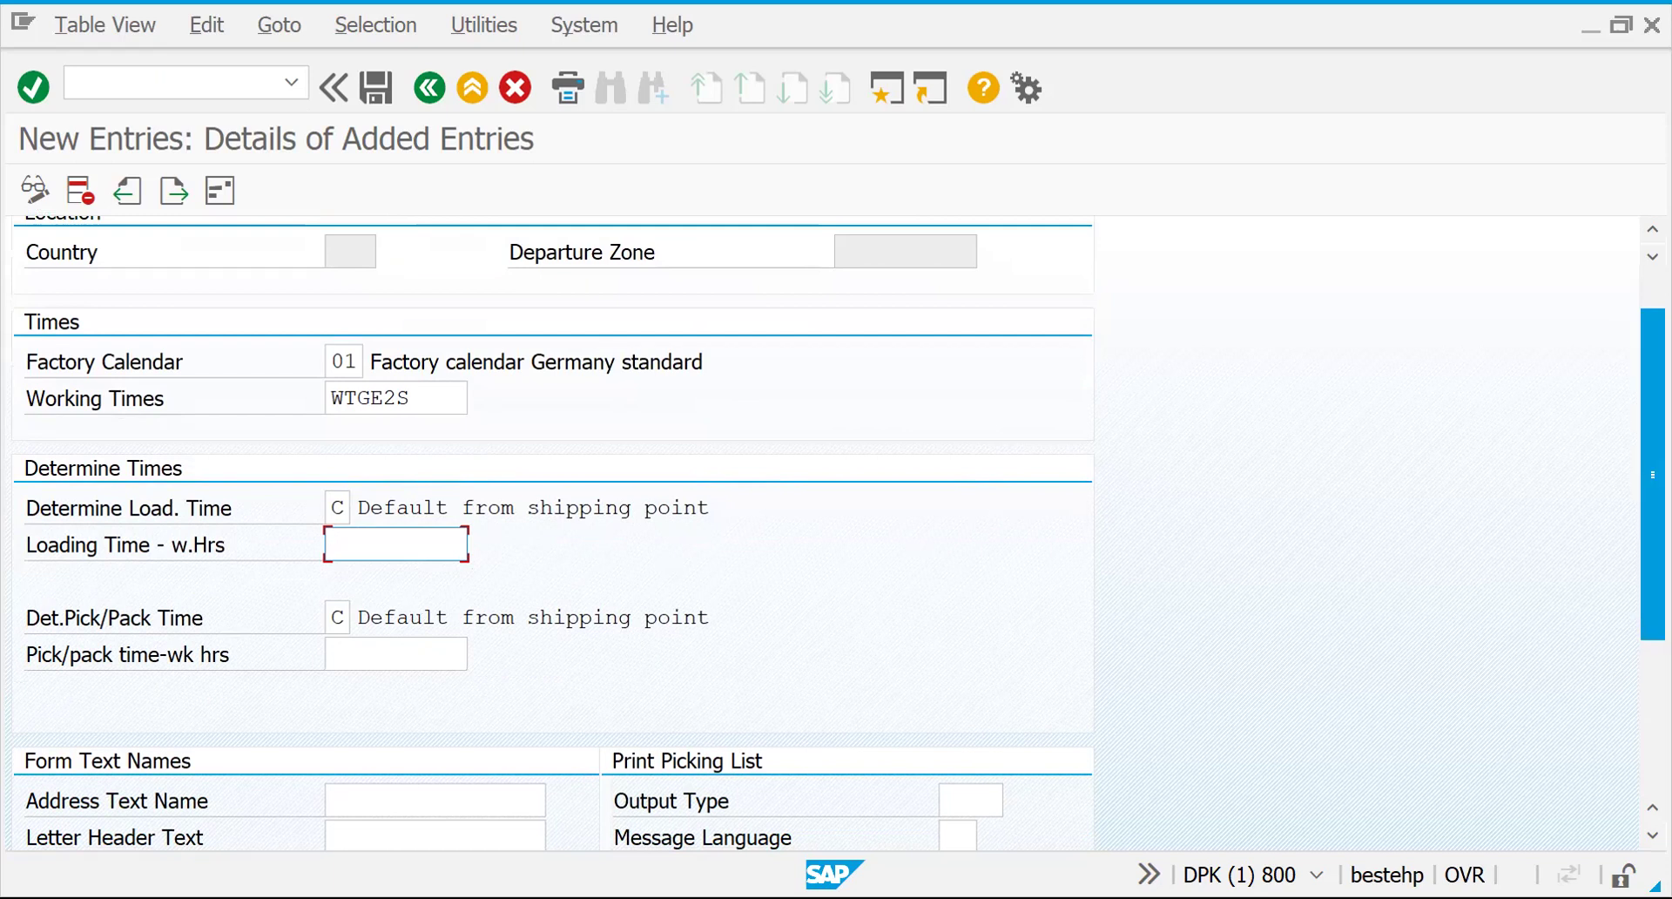
{"action": "scroll", "coordinate": [1653, 475], "scroll_direction": "down", "scroll_amount": 3}
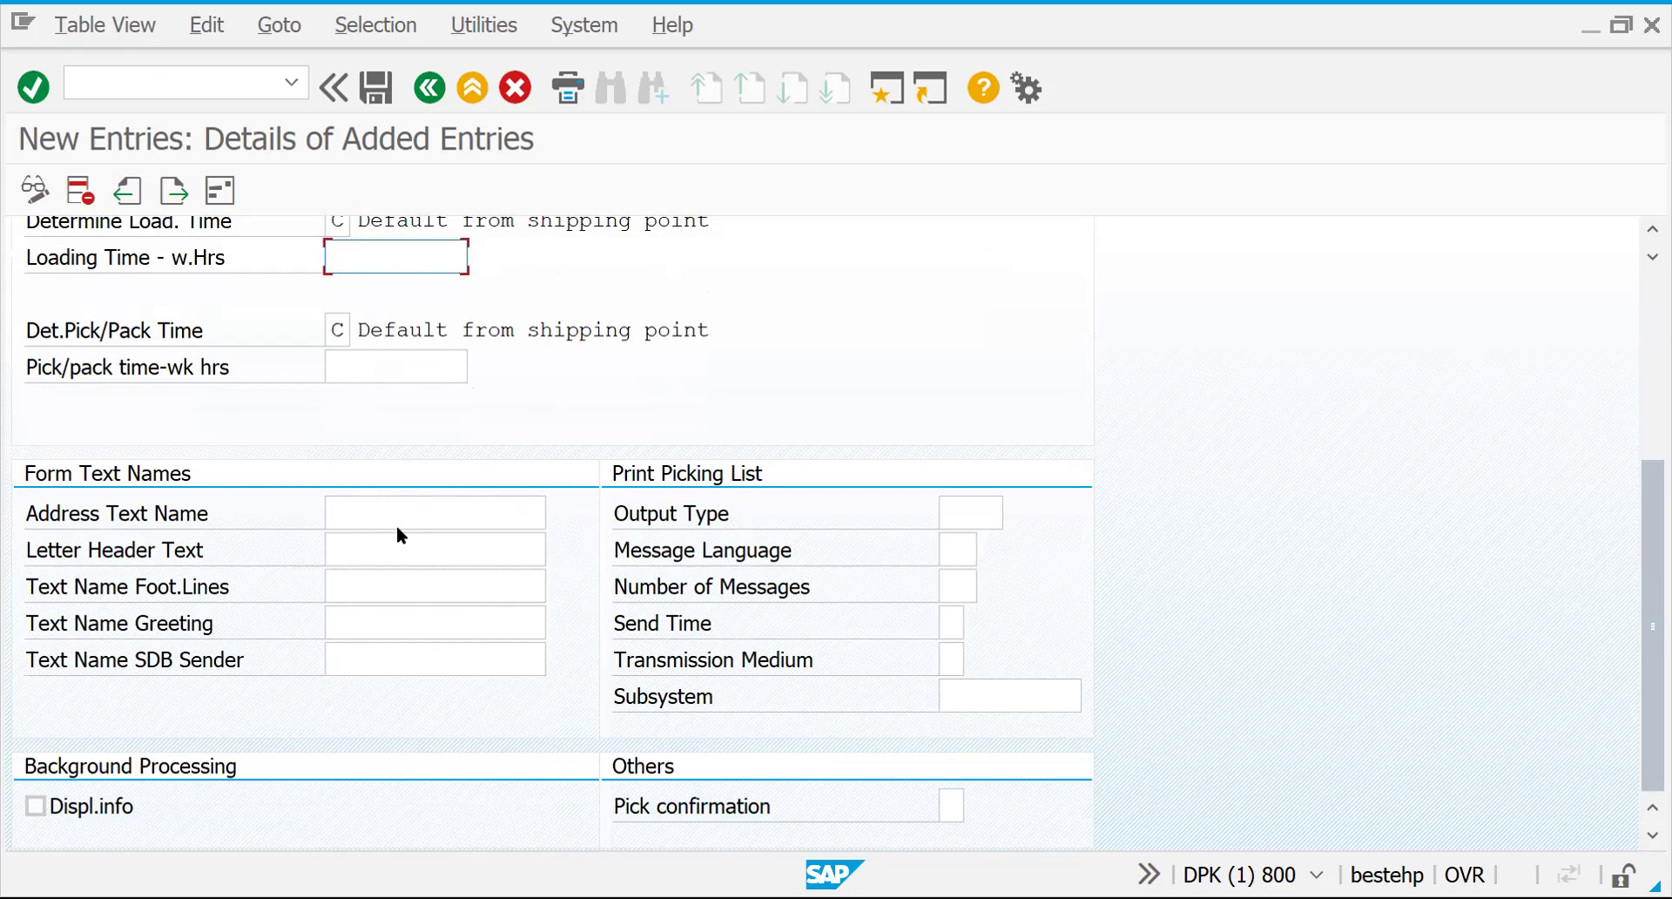
{"action": "left_click", "coordinate": [417, 515]}
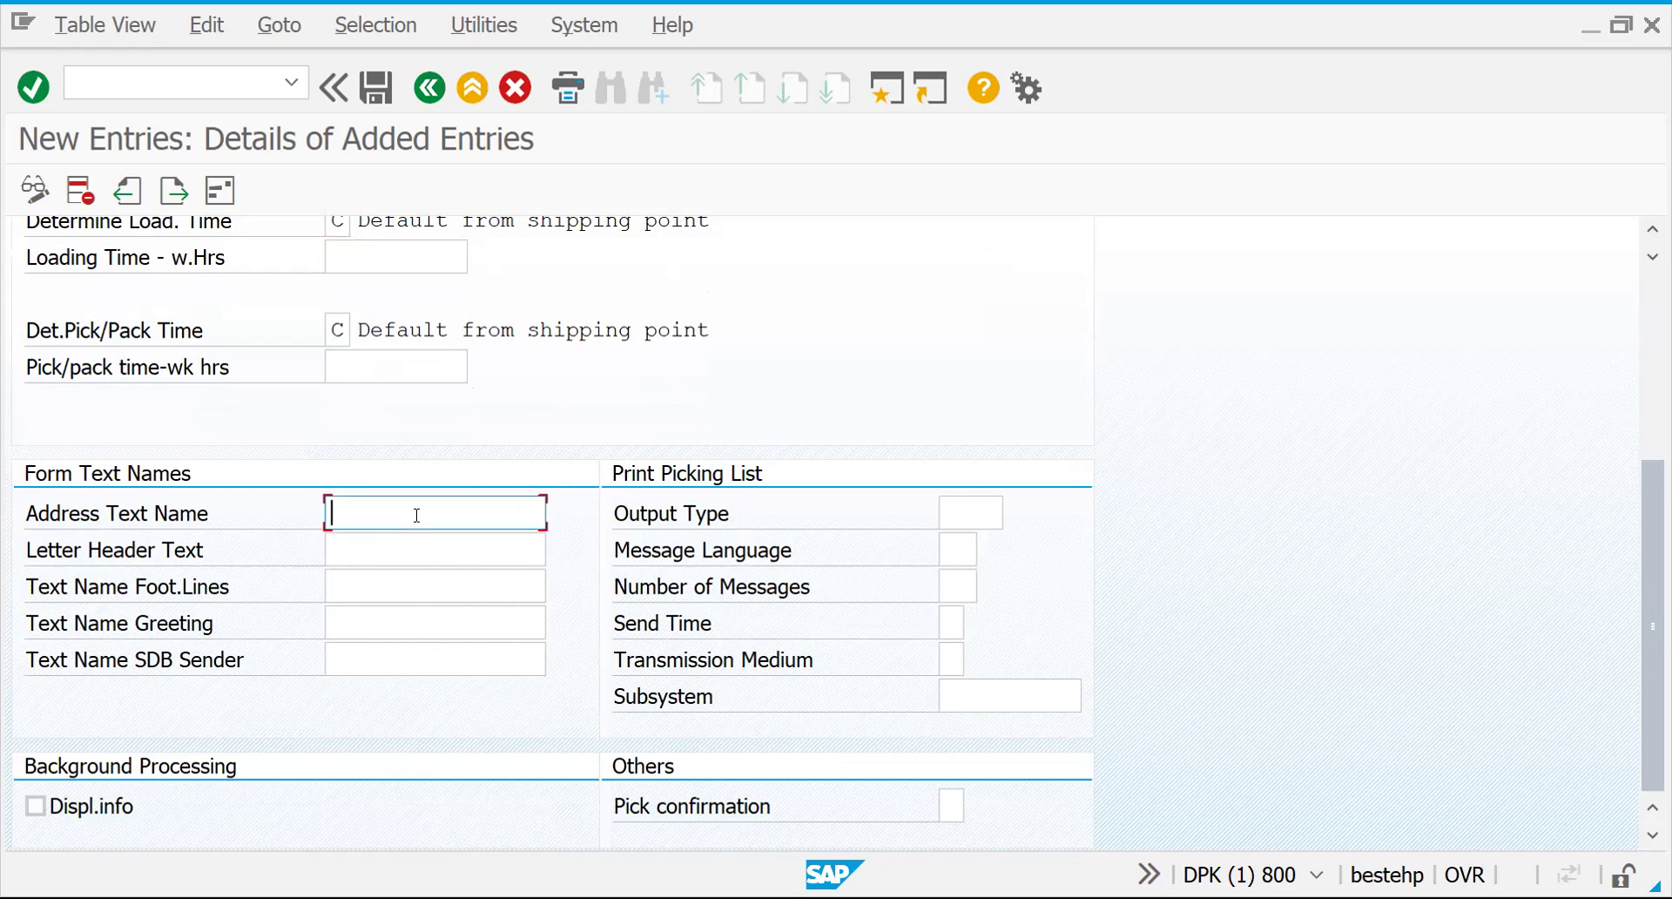
{"action": "left_click", "coordinate": [392, 552]}
{"action": "left_click", "coordinate": [408, 587]}
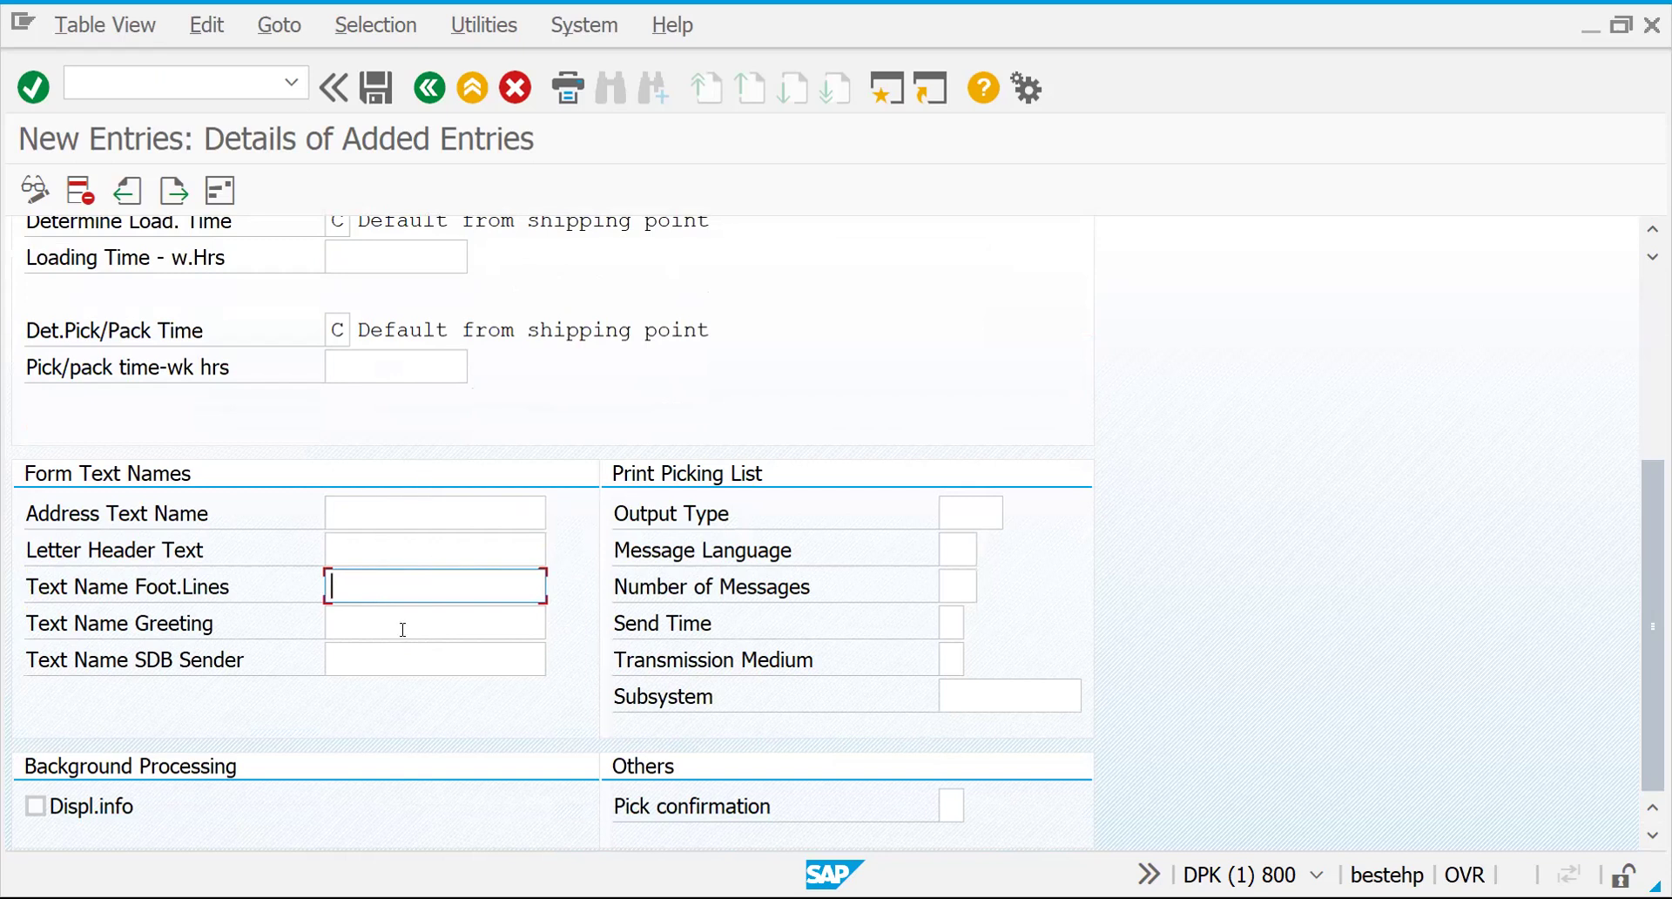
Step: Examine the picking list print settings, checking the possible output types and transmission media without choosing a value
{"action": "left_click", "coordinate": [989, 507]}
{"action": "left_click", "coordinate": [1015, 513]}
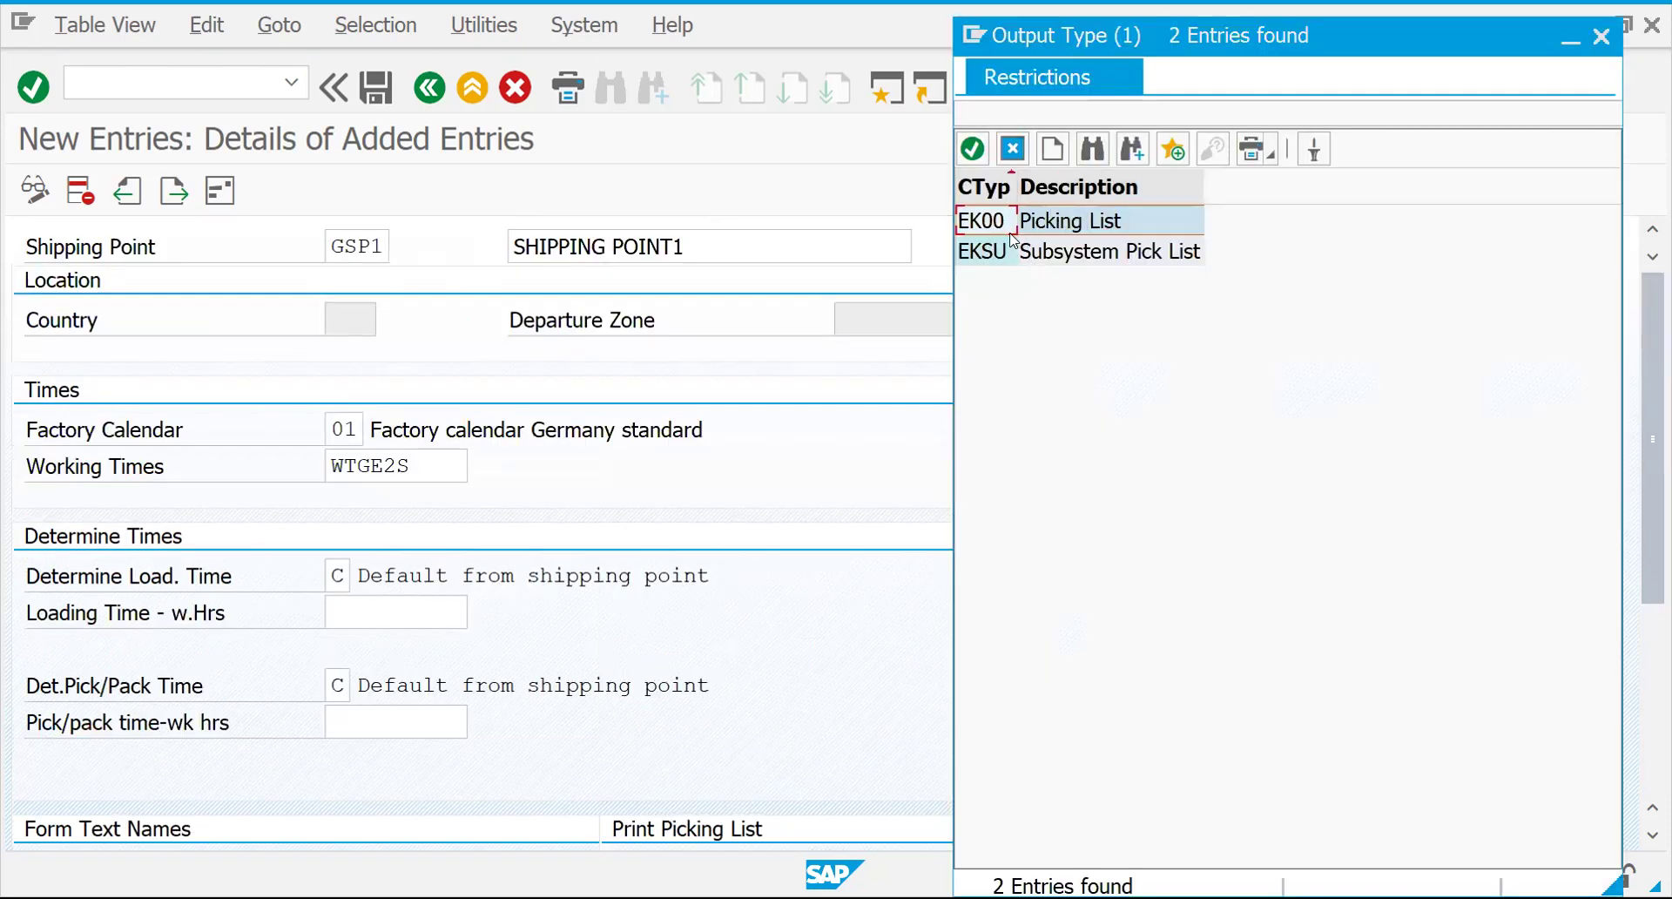
{"action": "key", "text": "Escape"}
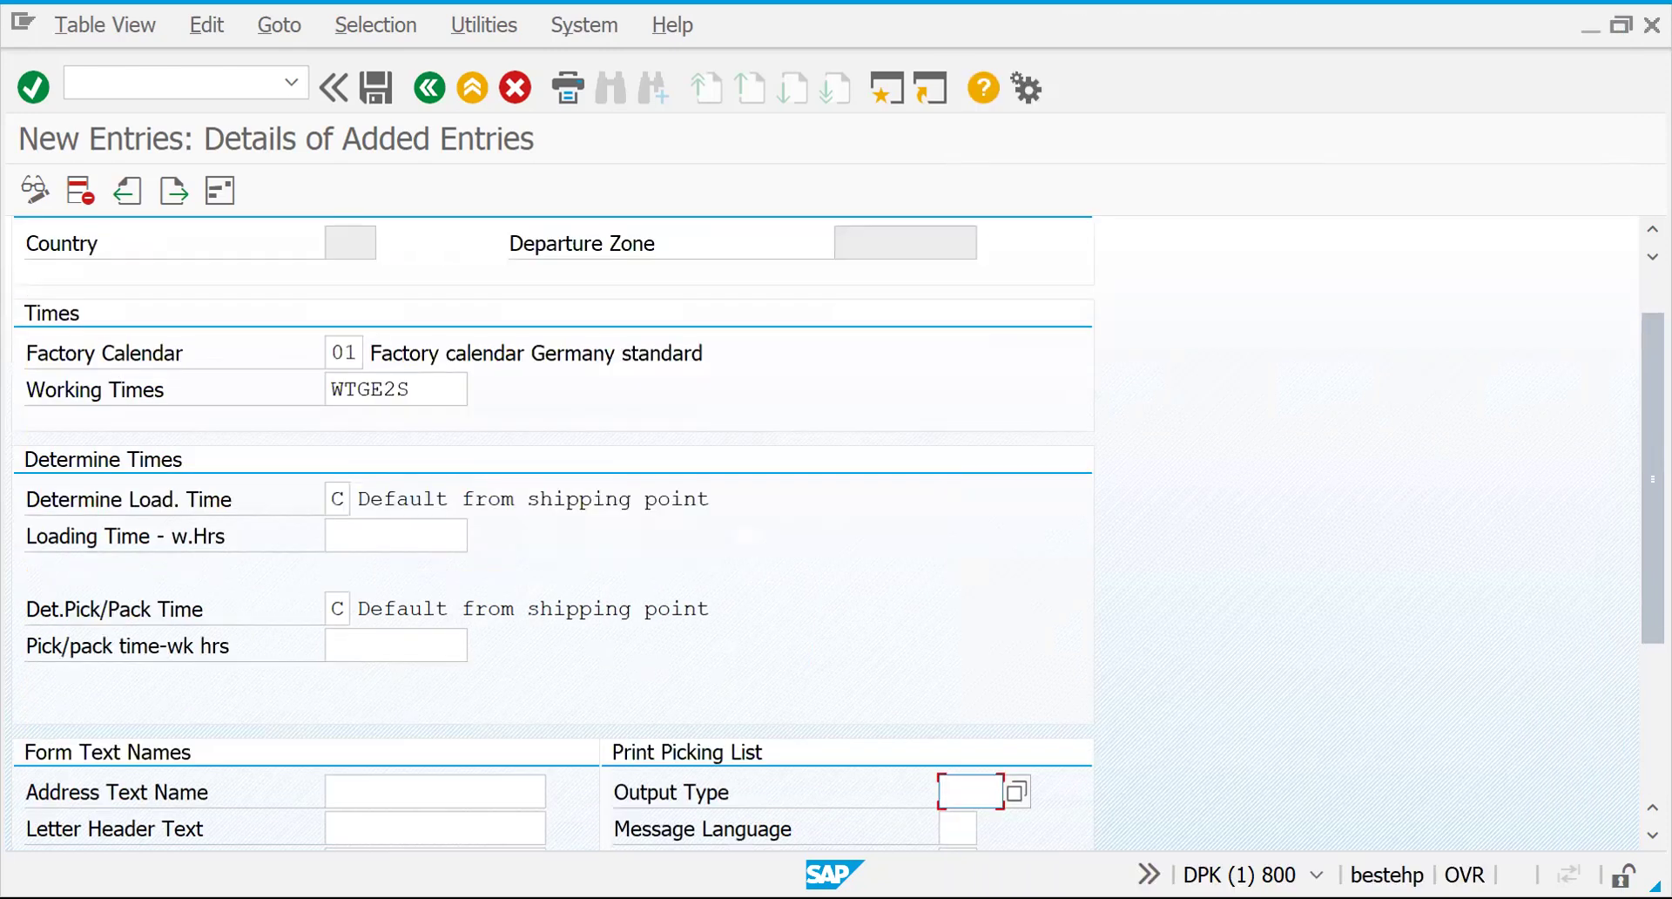
{"action": "scroll", "coordinate": [1653, 479], "scroll_direction": "down", "scroll_amount": 3}
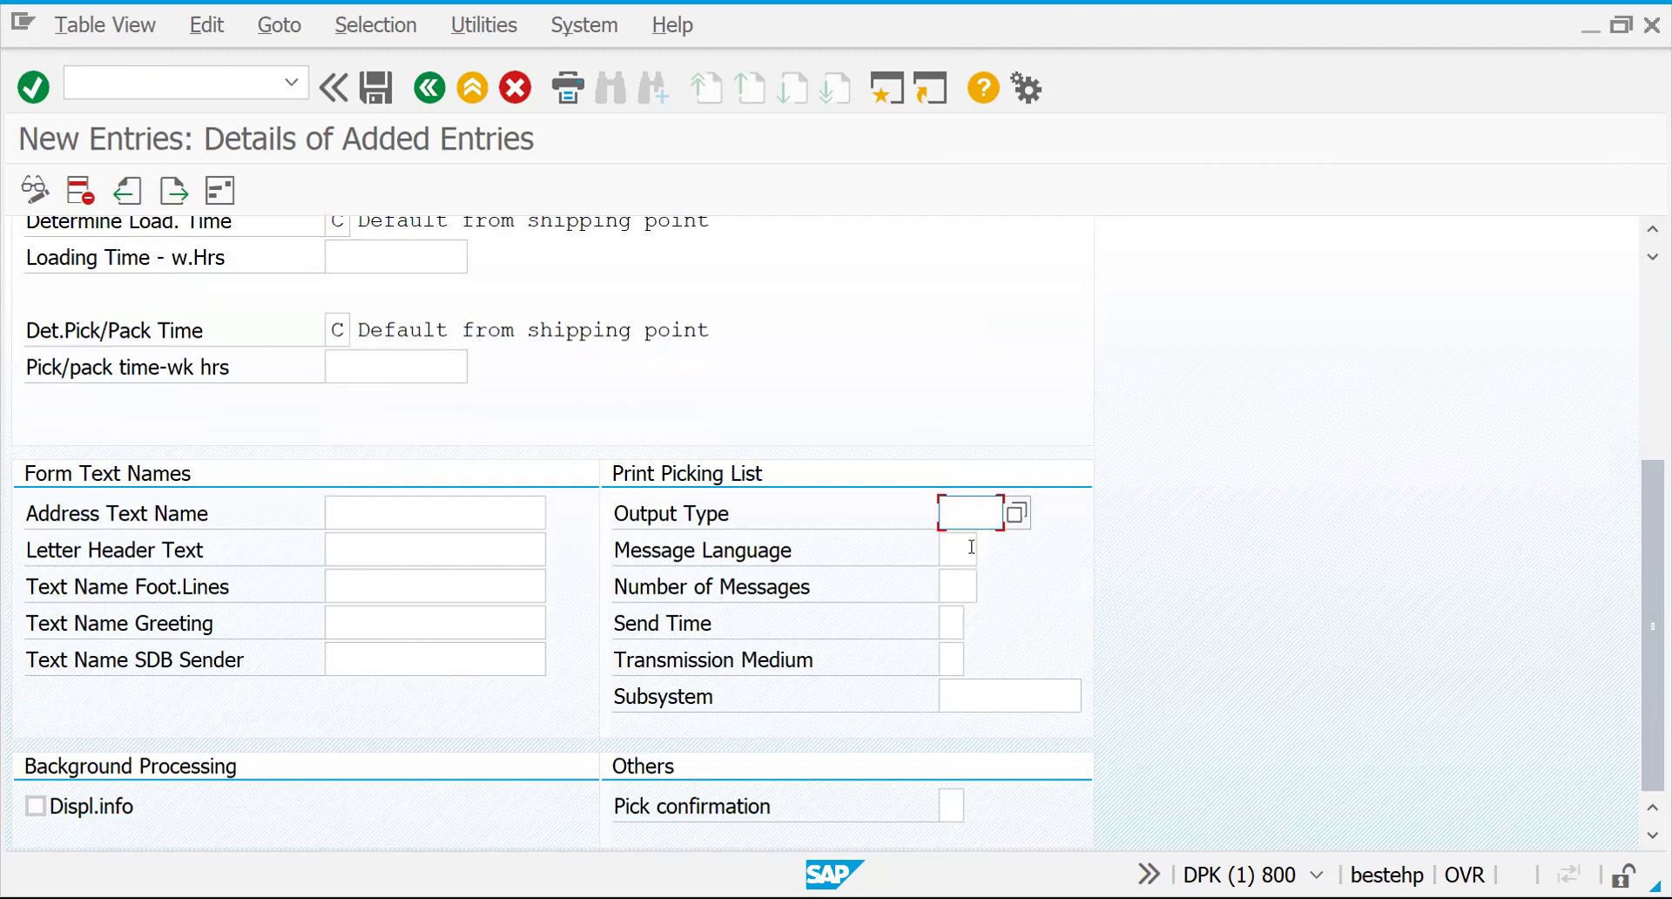
{"action": "left_click", "coordinate": [954, 655]}
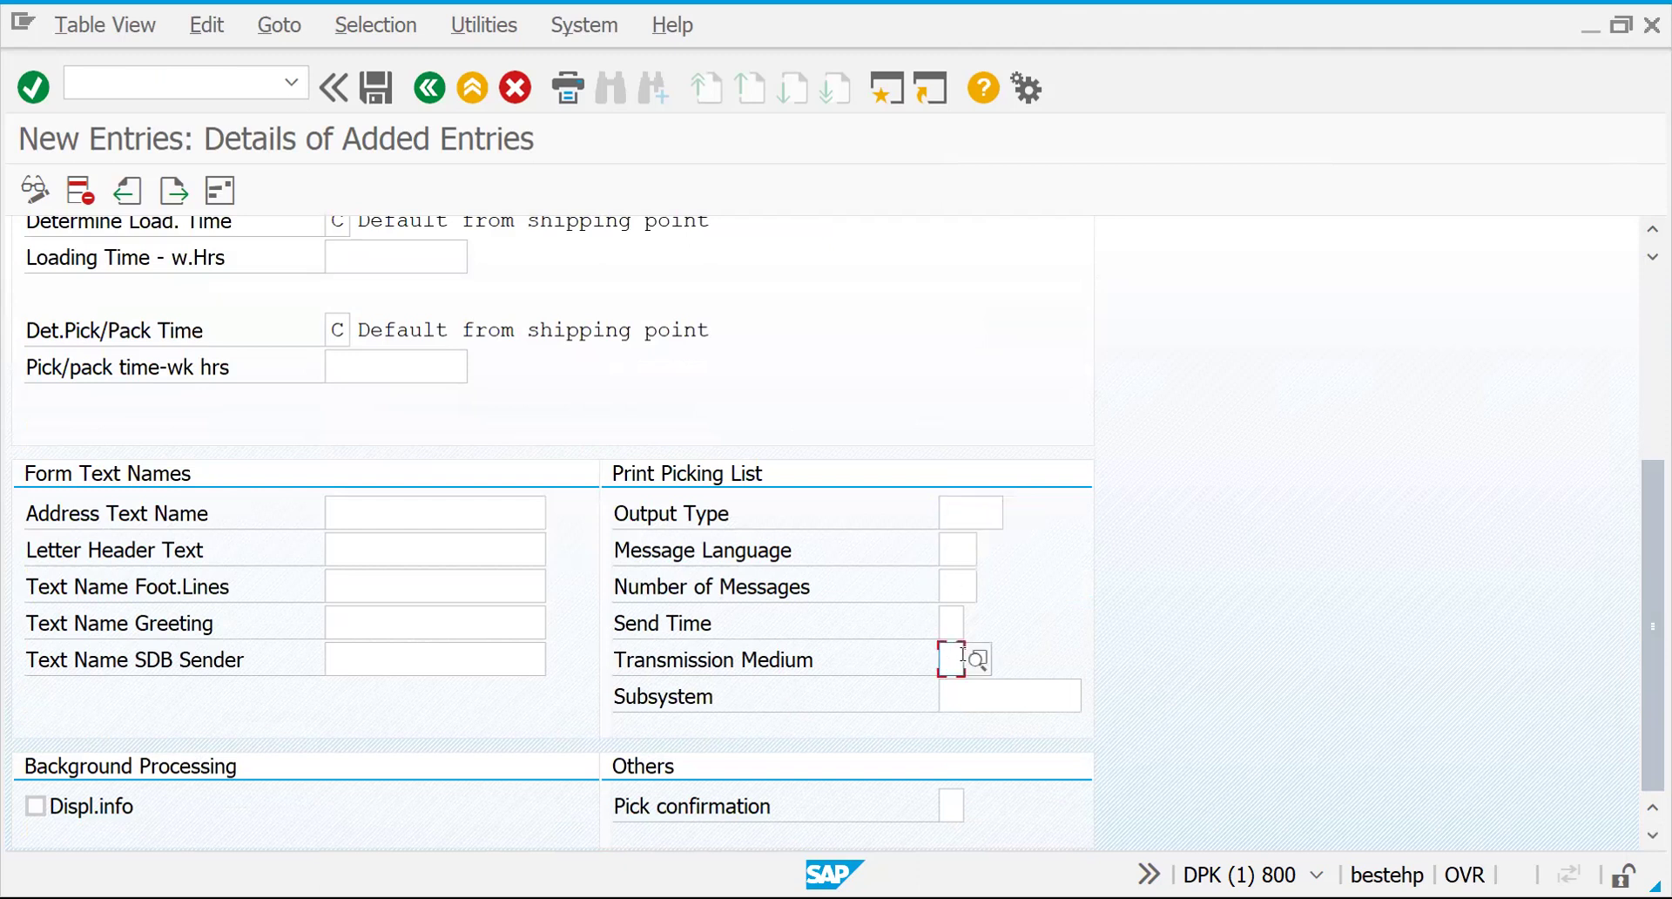
{"action": "left_click", "coordinate": [978, 661]}
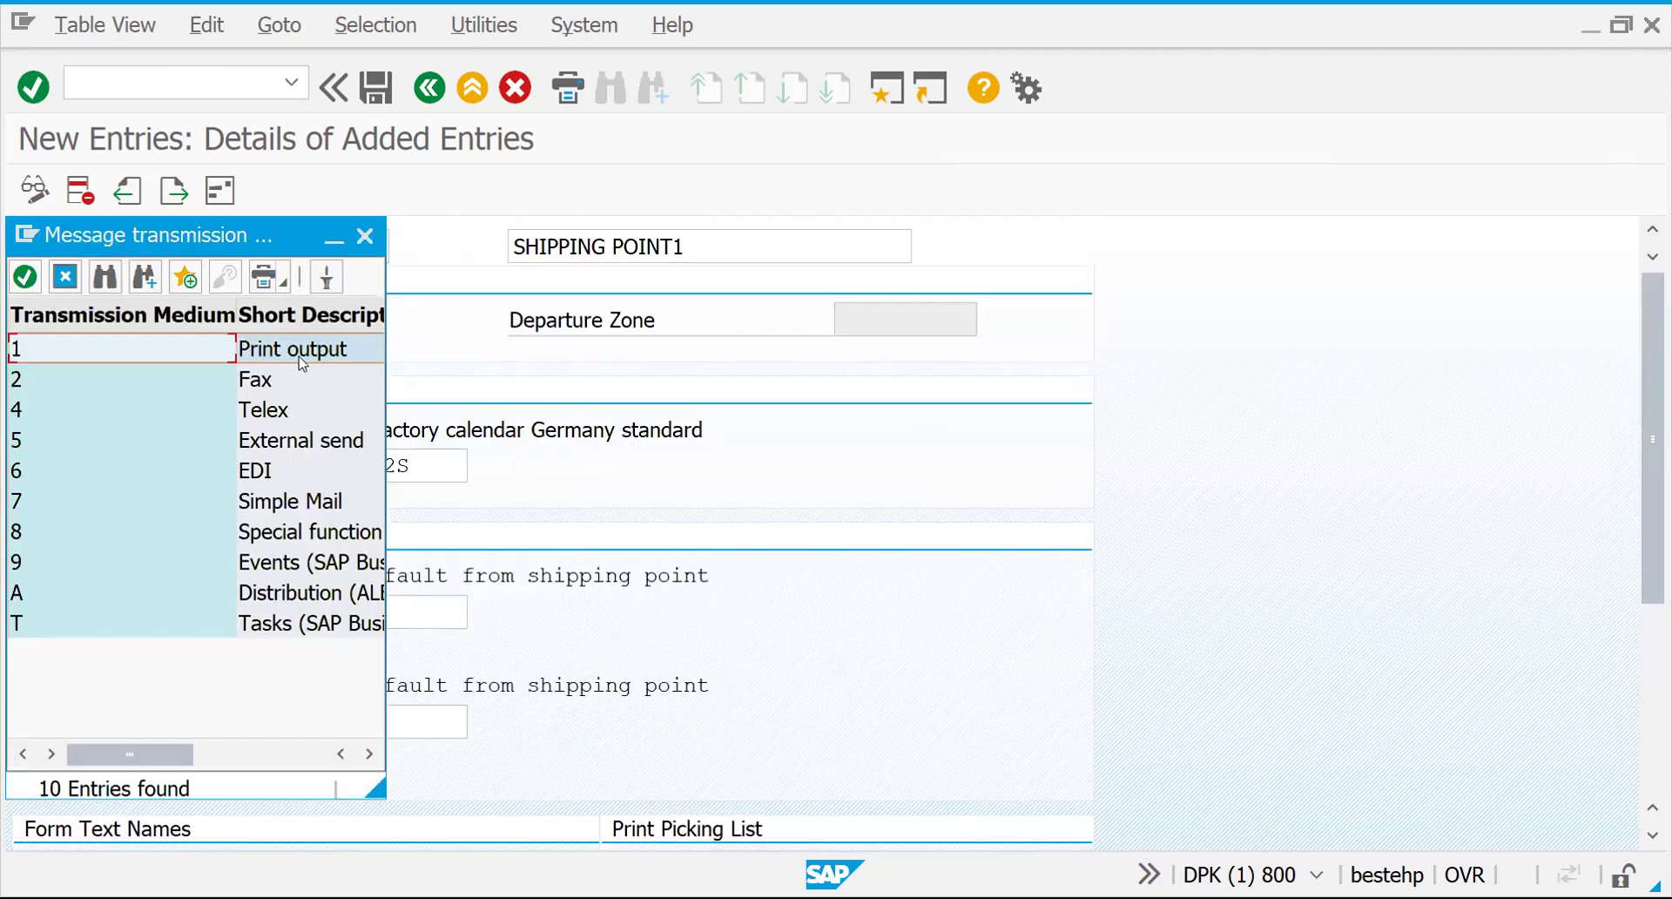
{"action": "left_click", "coordinate": [527, 465]}
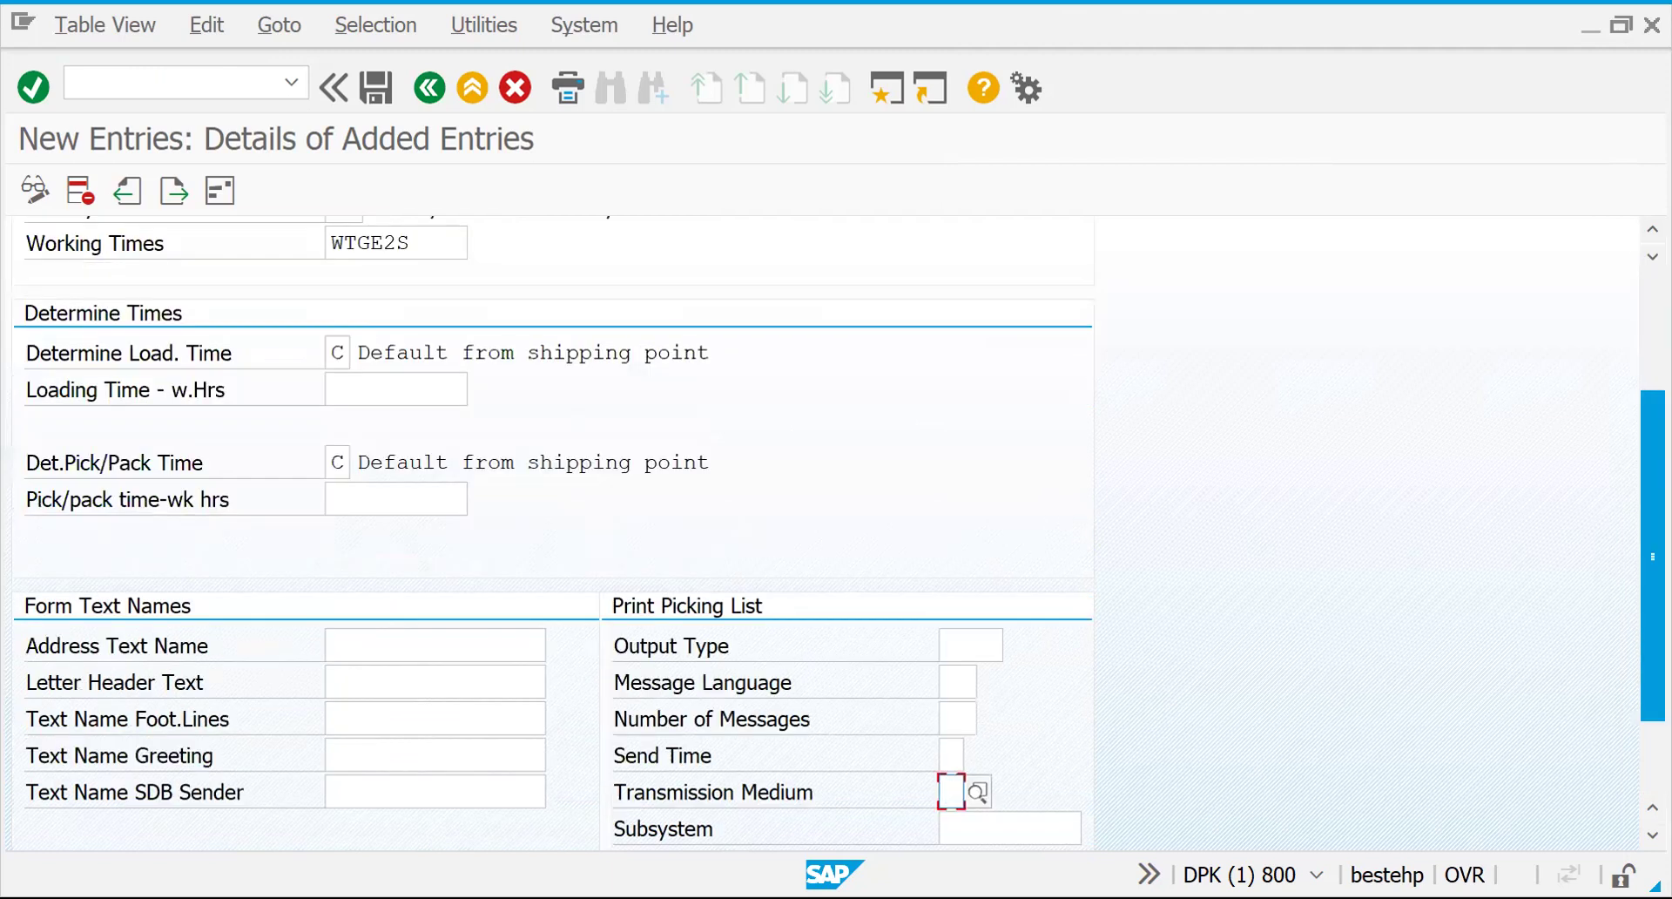
{"action": "scroll", "coordinate": [1653, 558], "scroll_direction": "down", "scroll_amount": 3}
{"action": "left_click", "coordinate": [992, 702]}
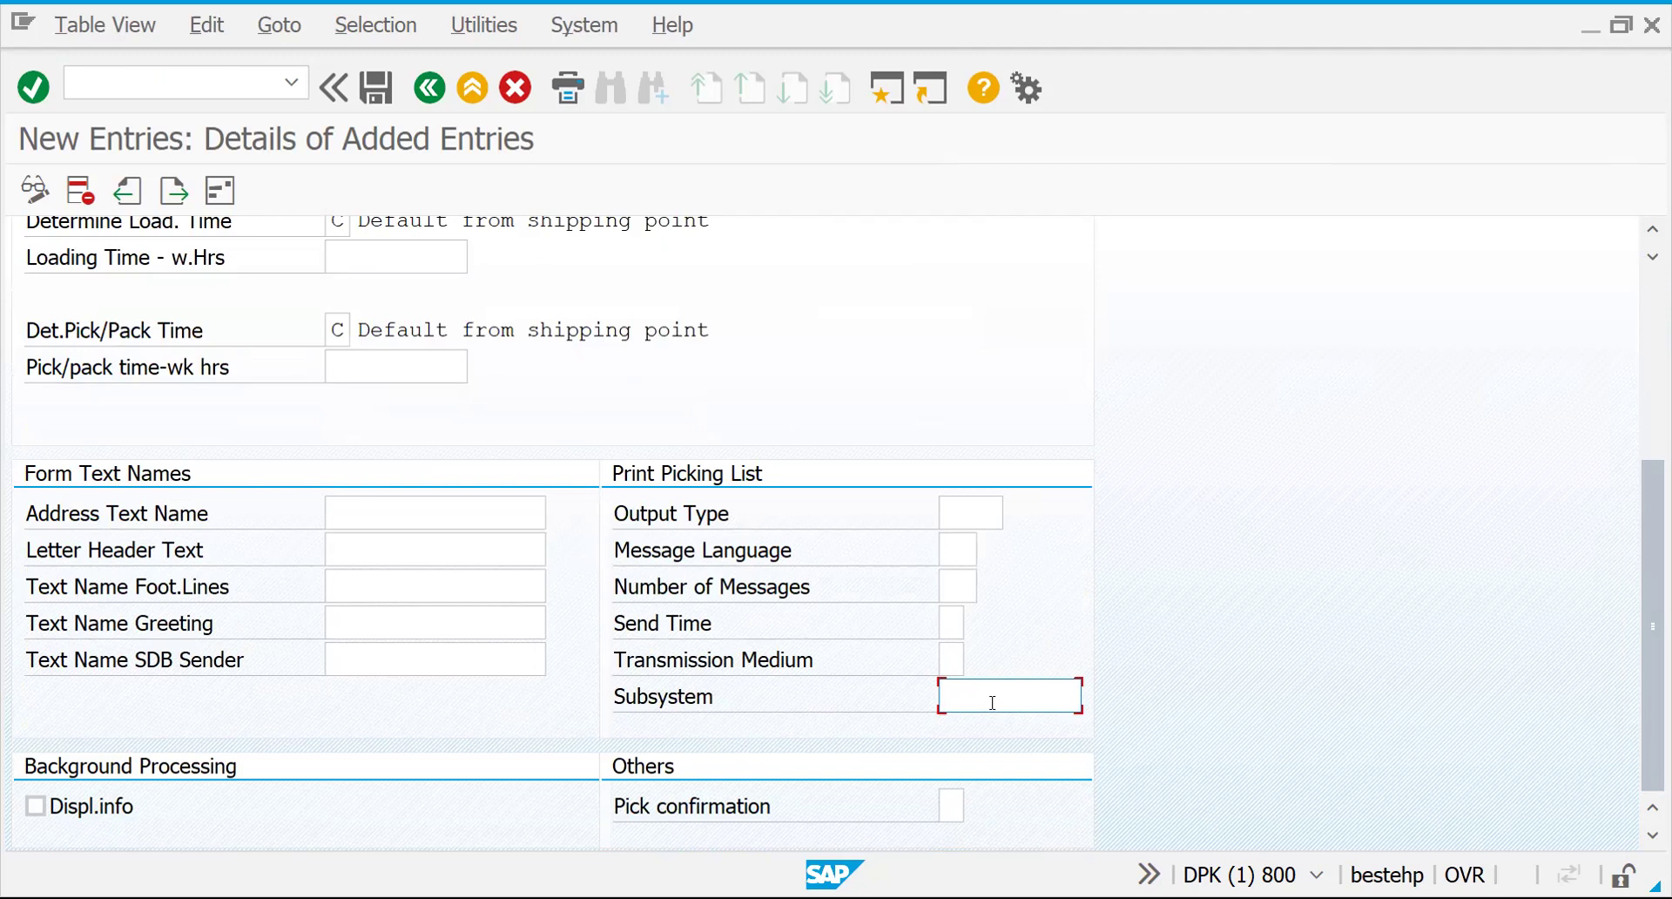
Step: Examine the possible pick confirmation settings for the shipping point without choosing a value, and review the remaining entries
{"action": "left_click", "coordinate": [951, 809]}
{"action": "left_click", "coordinate": [977, 810]}
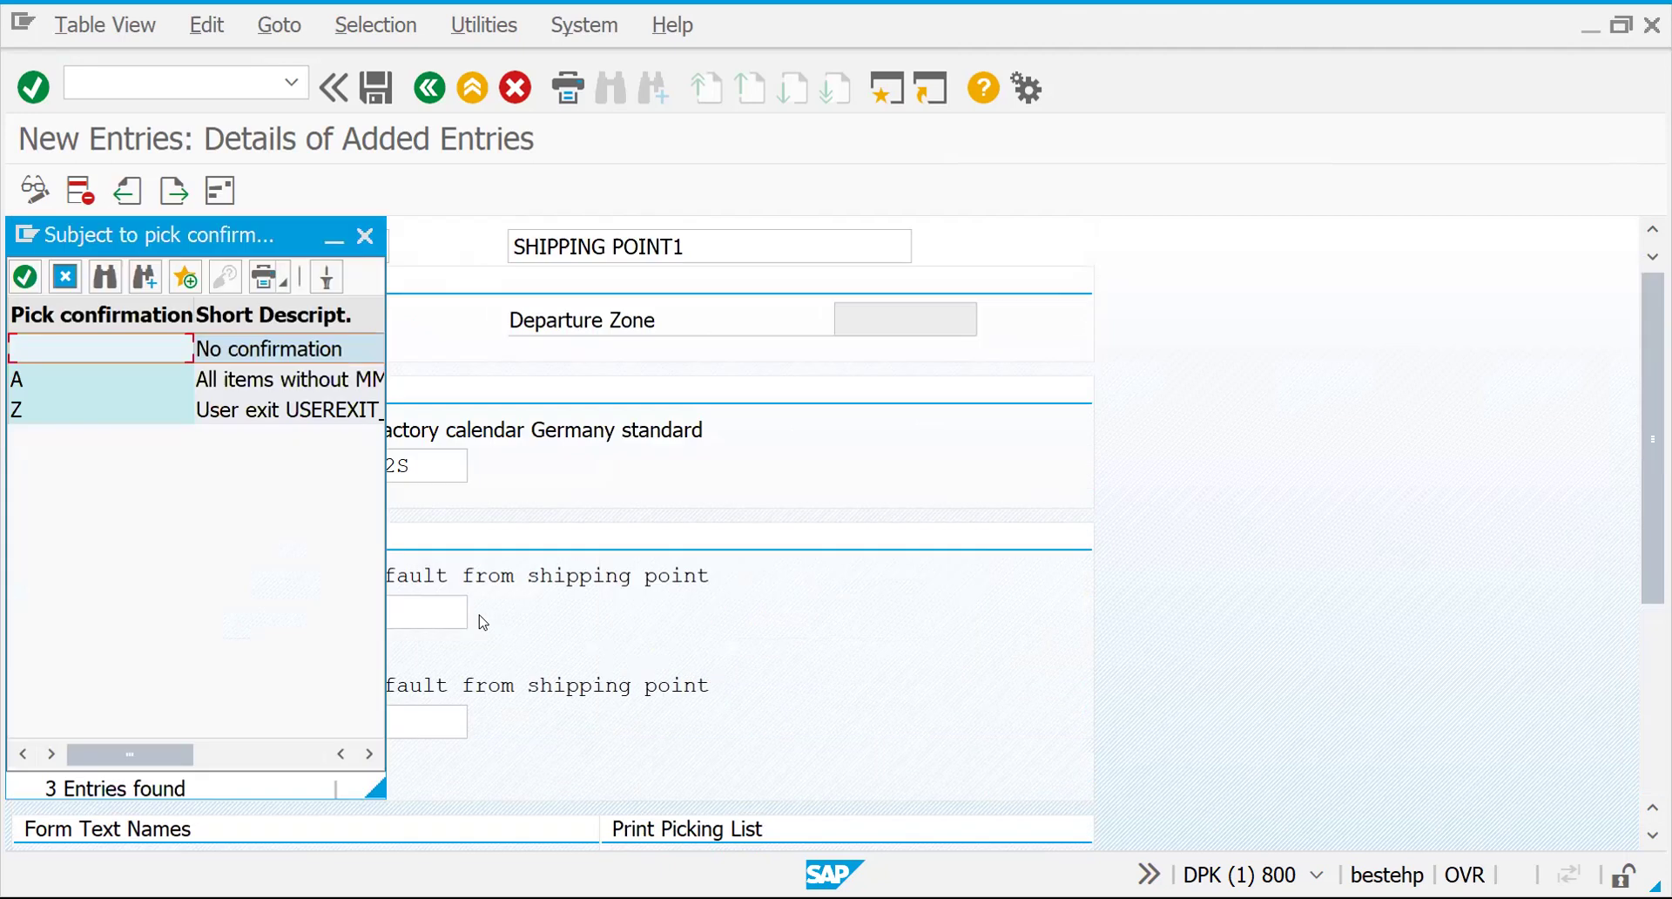
{"action": "left_click", "coordinate": [385, 600]}
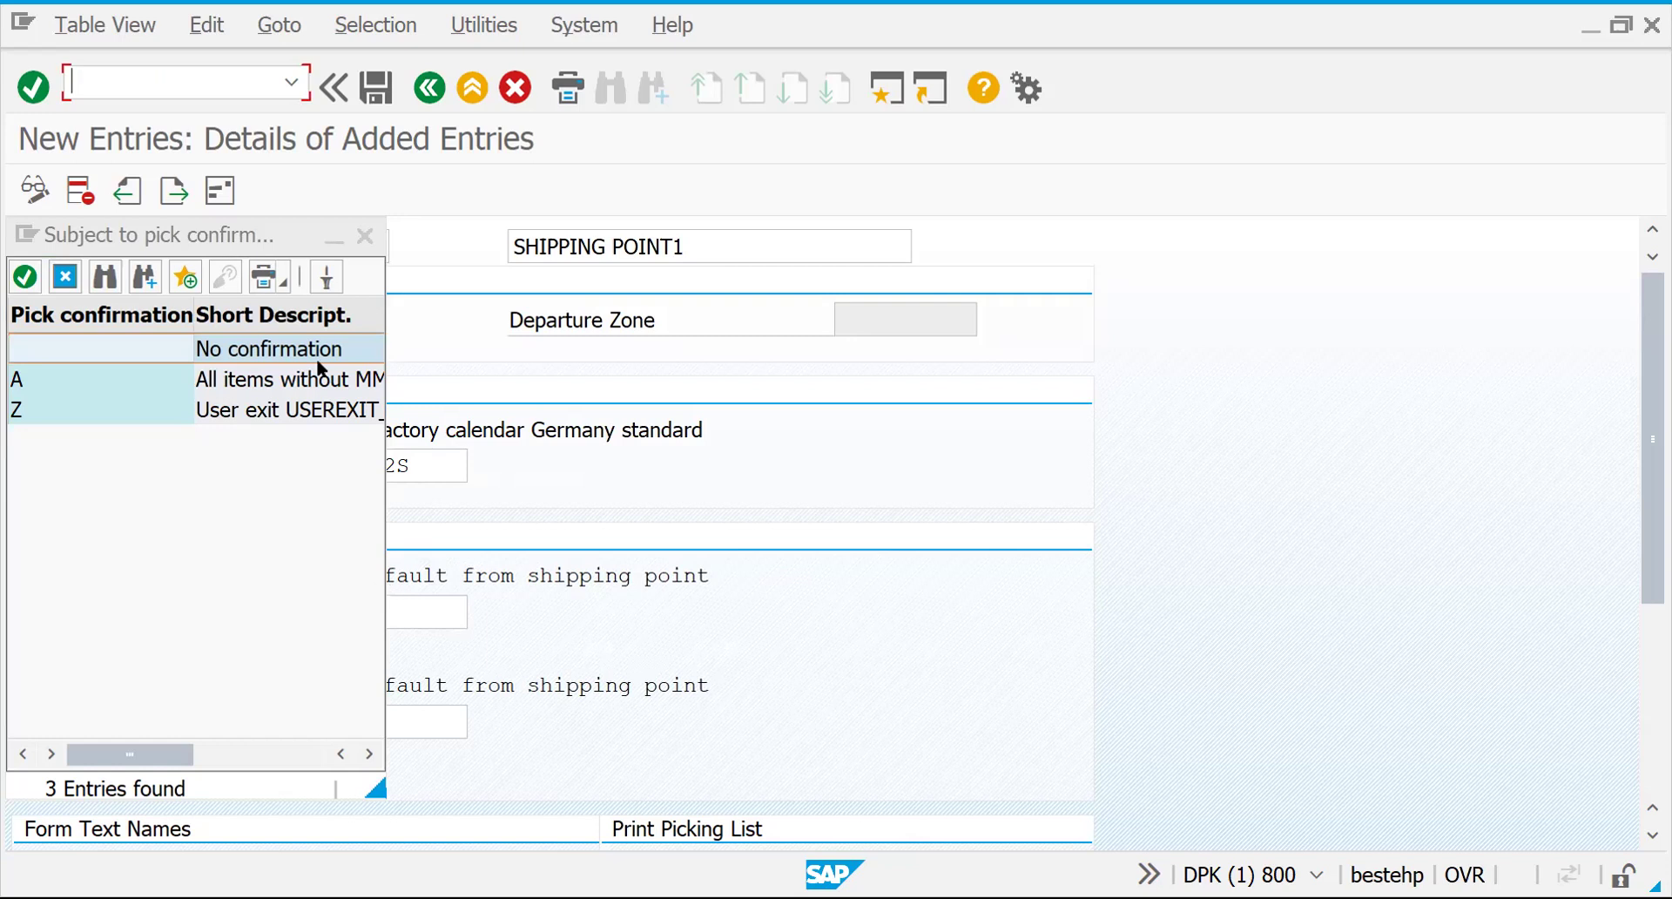
{"action": "left_click", "coordinate": [324, 373]}
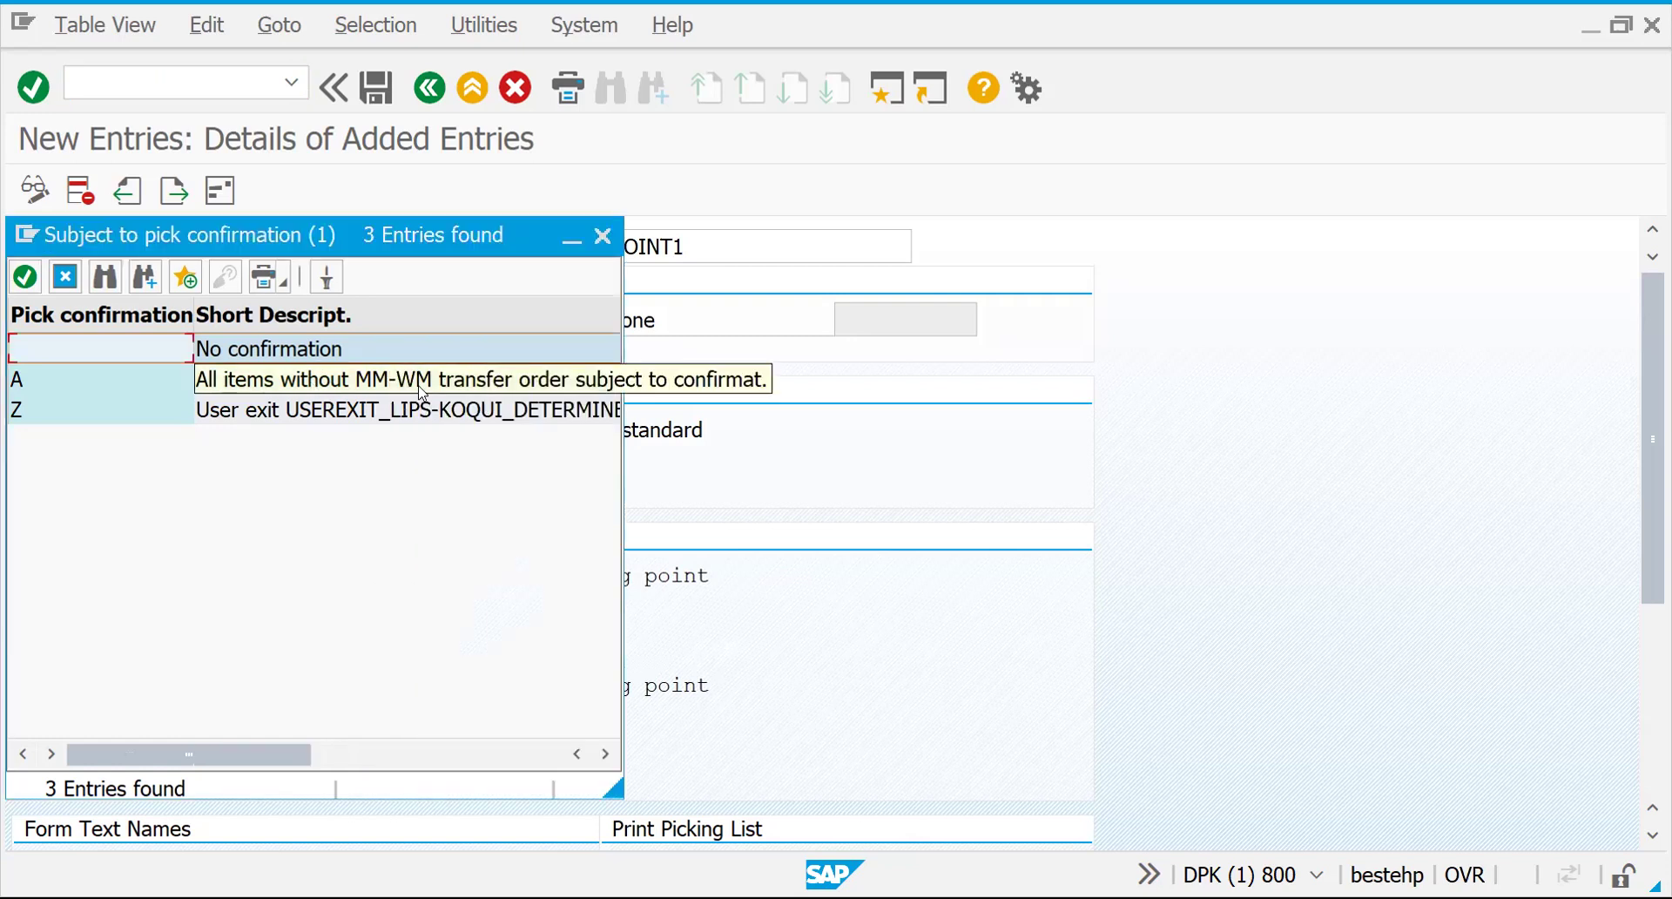
{"action": "double_click", "coordinate": [344, 426]}
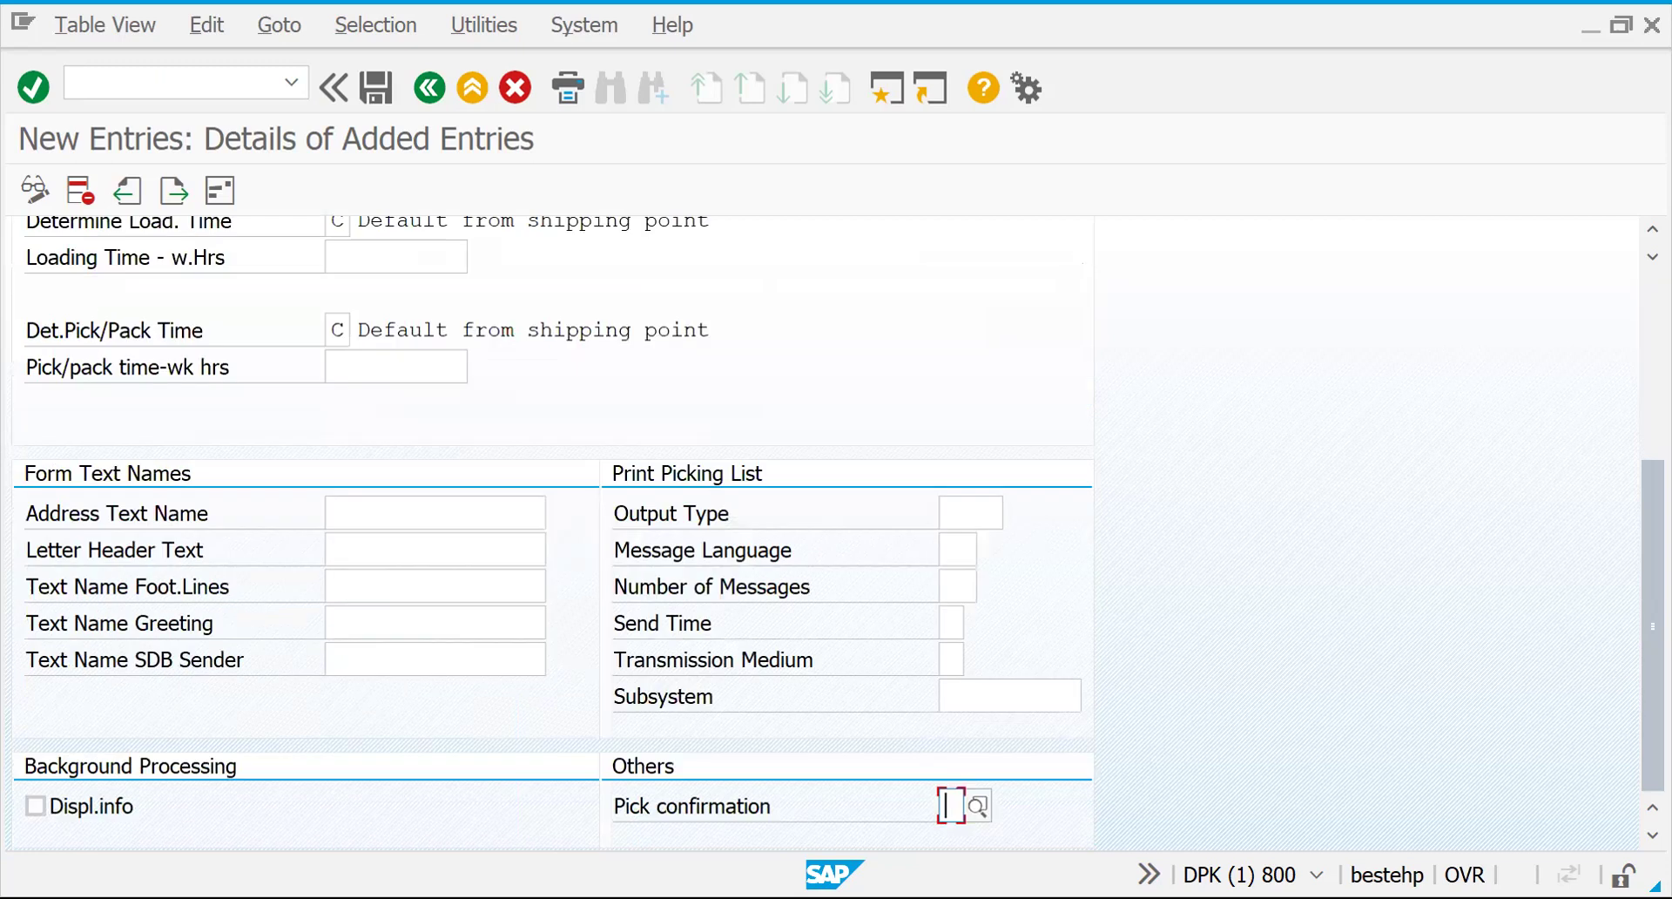
{"action": "scroll", "coordinate": [1638, 435], "scroll_direction": "up", "scroll_amount": 3}
{"action": "scroll", "coordinate": [1179, 217], "scroll_direction": "down", "scroll_amount": 3}
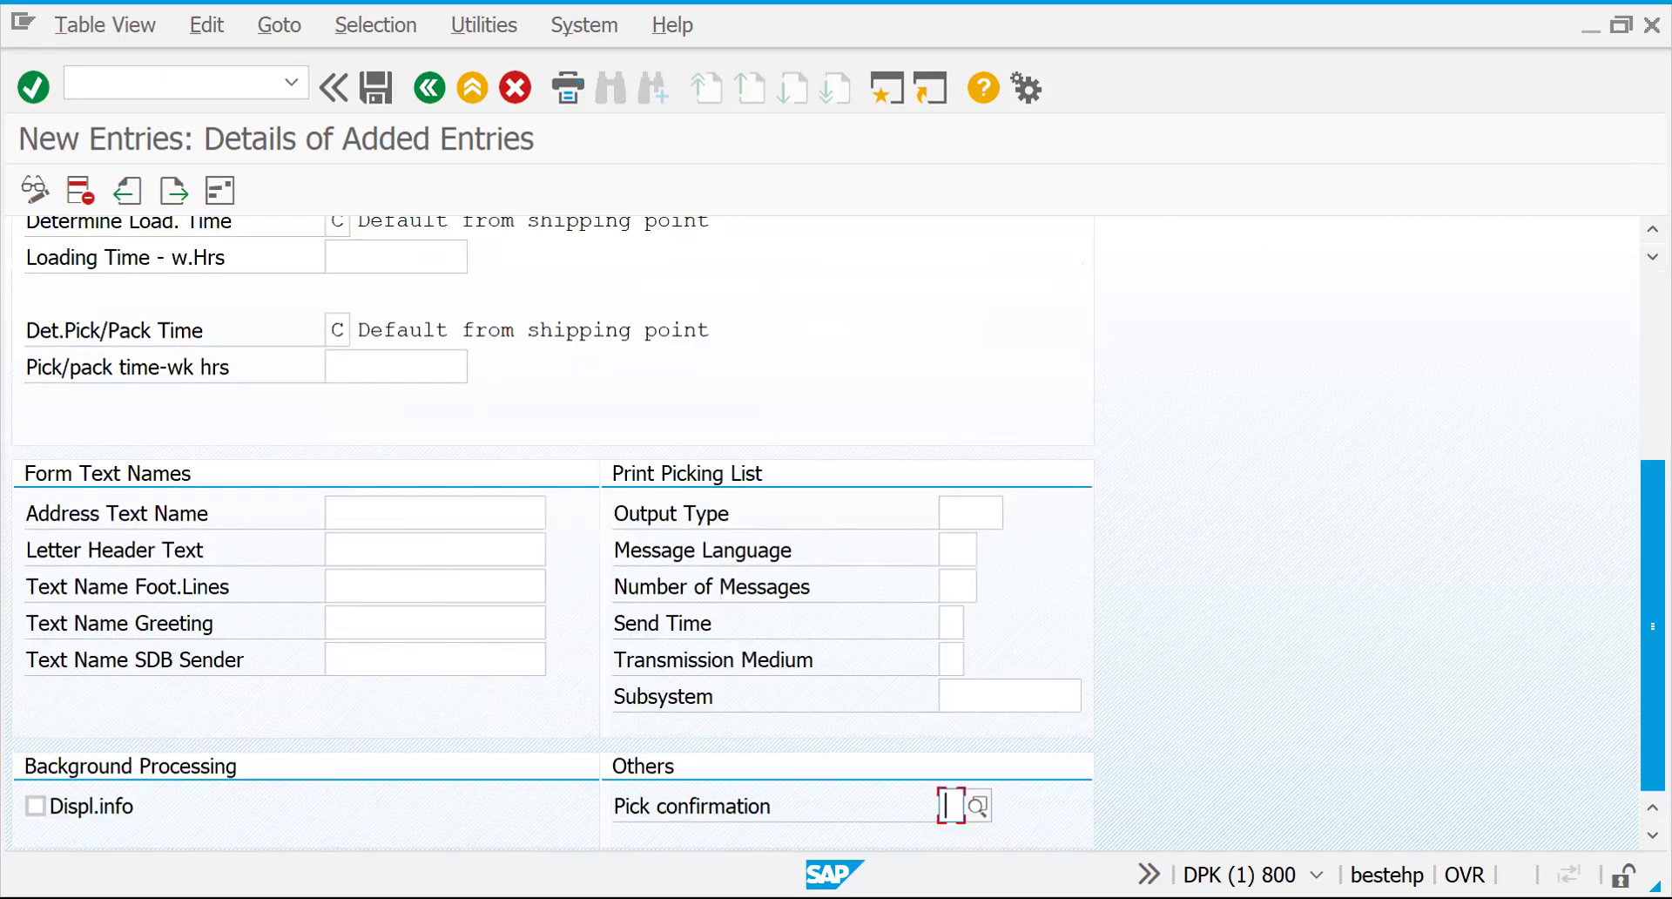
{"action": "scroll", "coordinate": [317, 376], "scroll_direction": "up", "scroll_amount": 4}
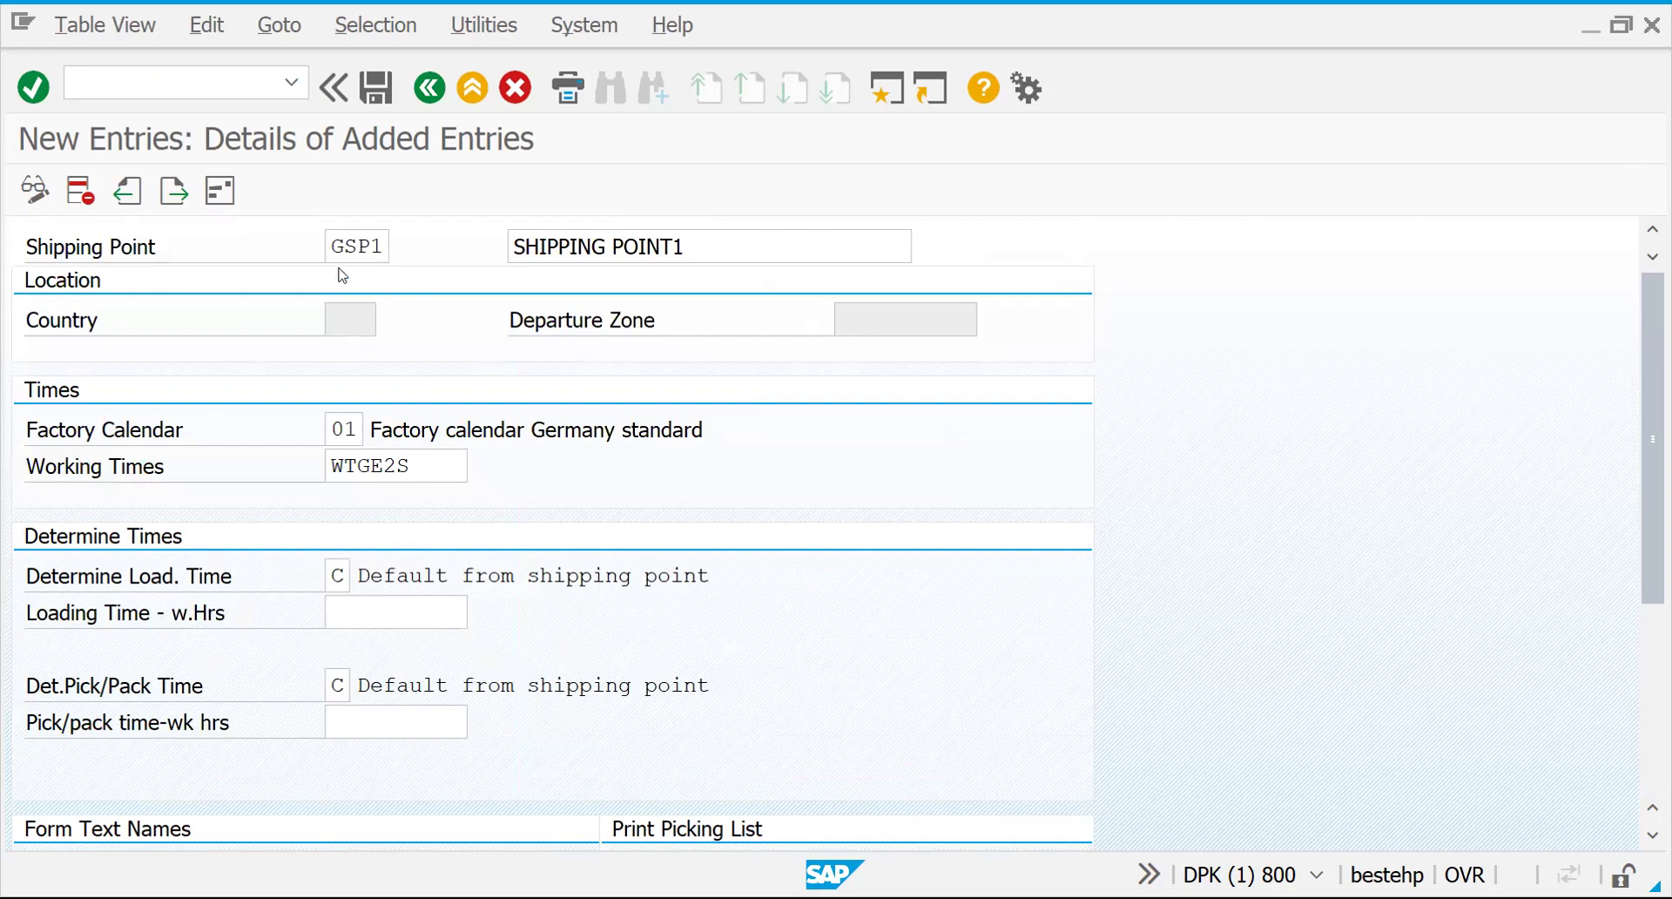
Step: Save the new shipping point and enter GSP1 SHIPPING POINT as the name in its address
{"action": "left_click", "coordinate": [394, 98]}
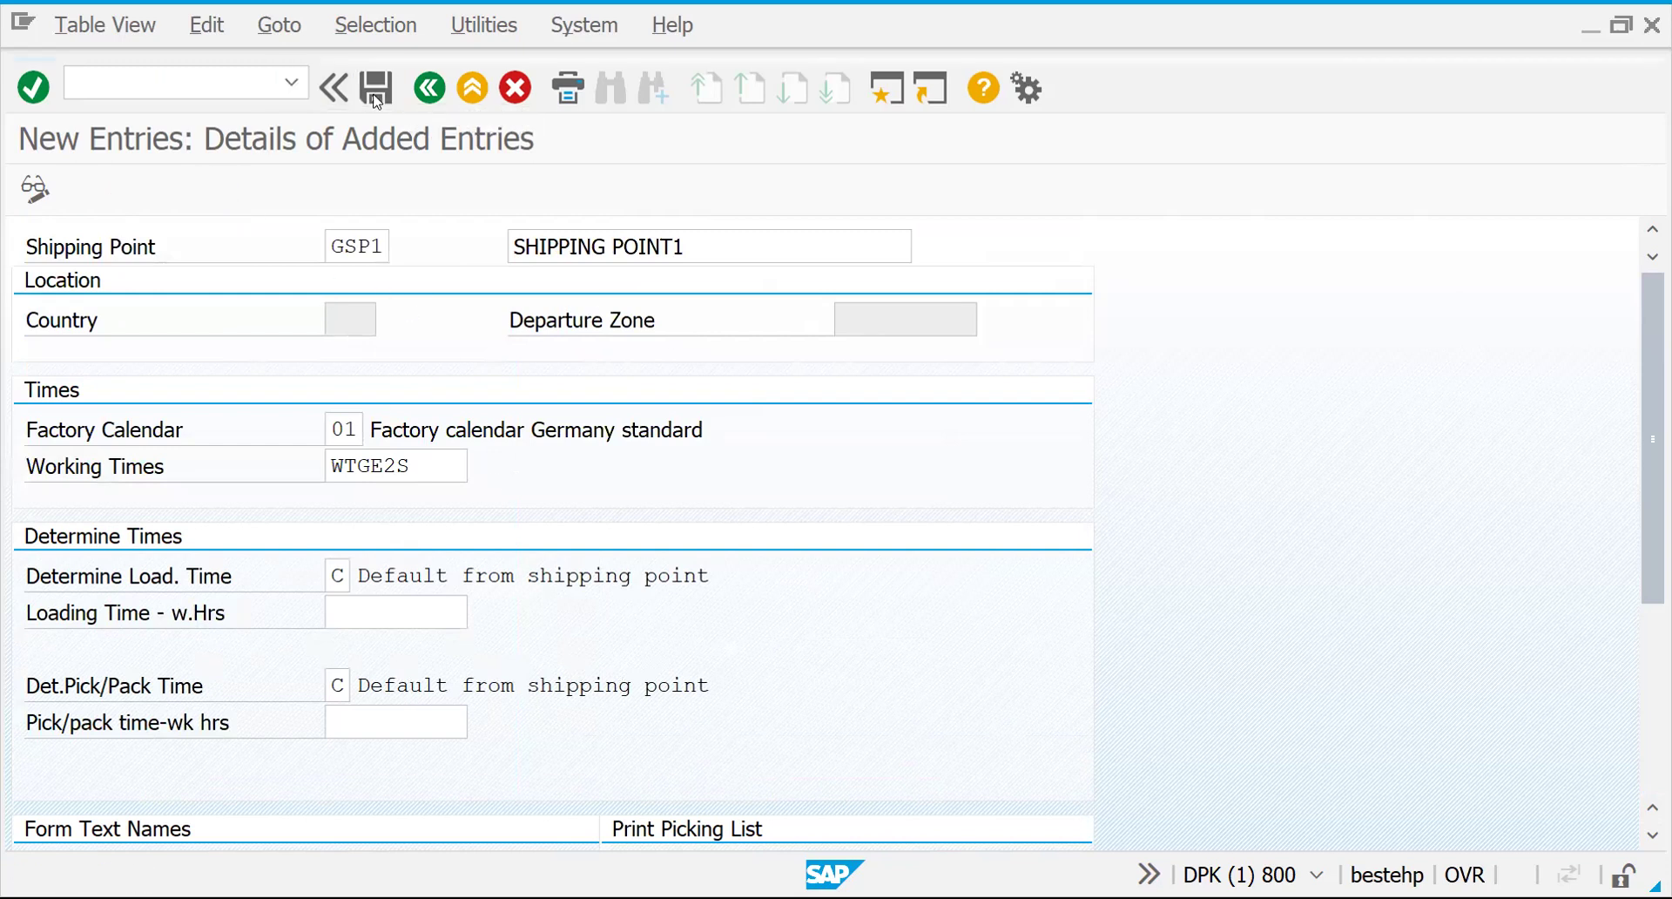
{"action": "left_click", "coordinate": [812, 263]}
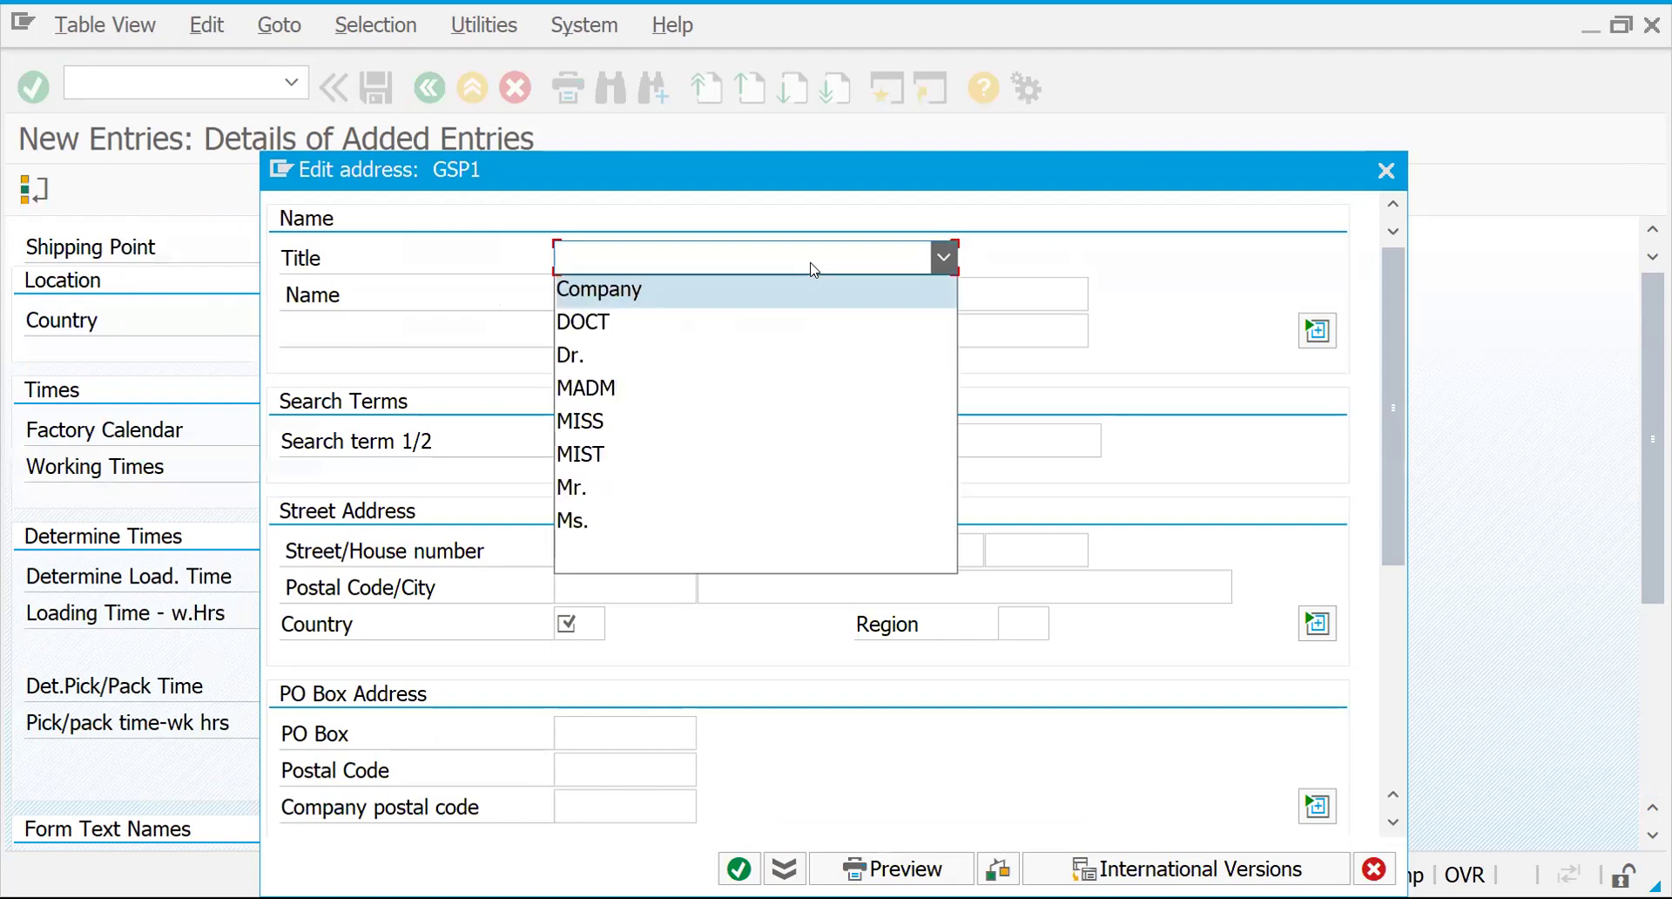
{"action": "left_click", "coordinate": [673, 553]}
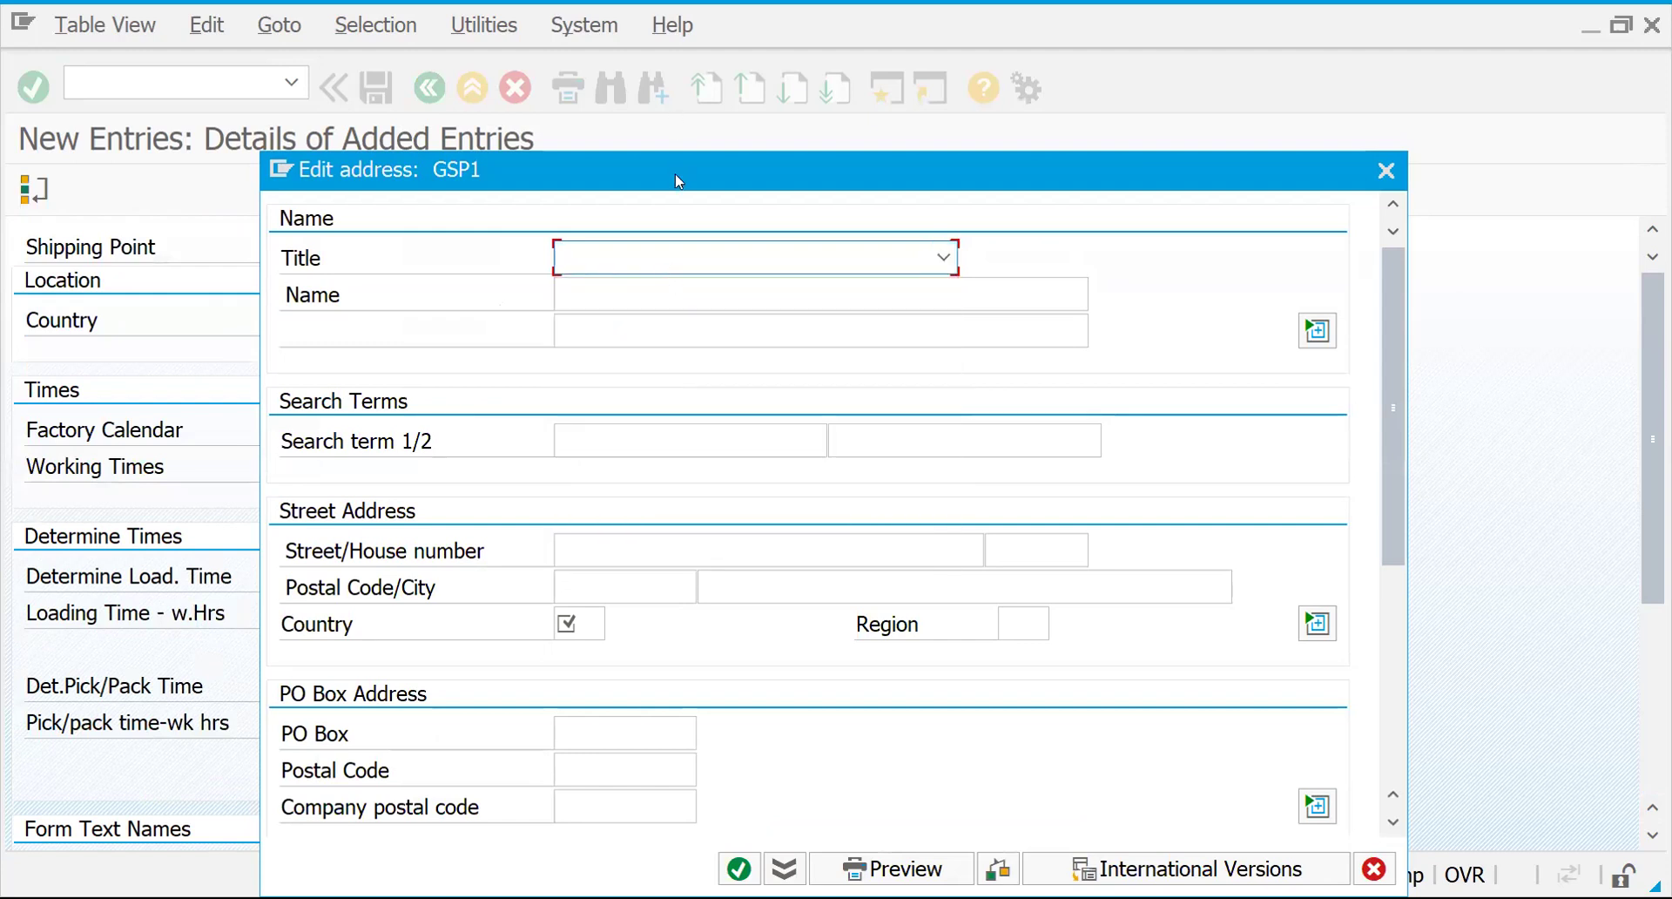
{"action": "left_click", "coordinate": [765, 201]}
{"action": "type", "text": "GSP1 SHIPPING POINT"}
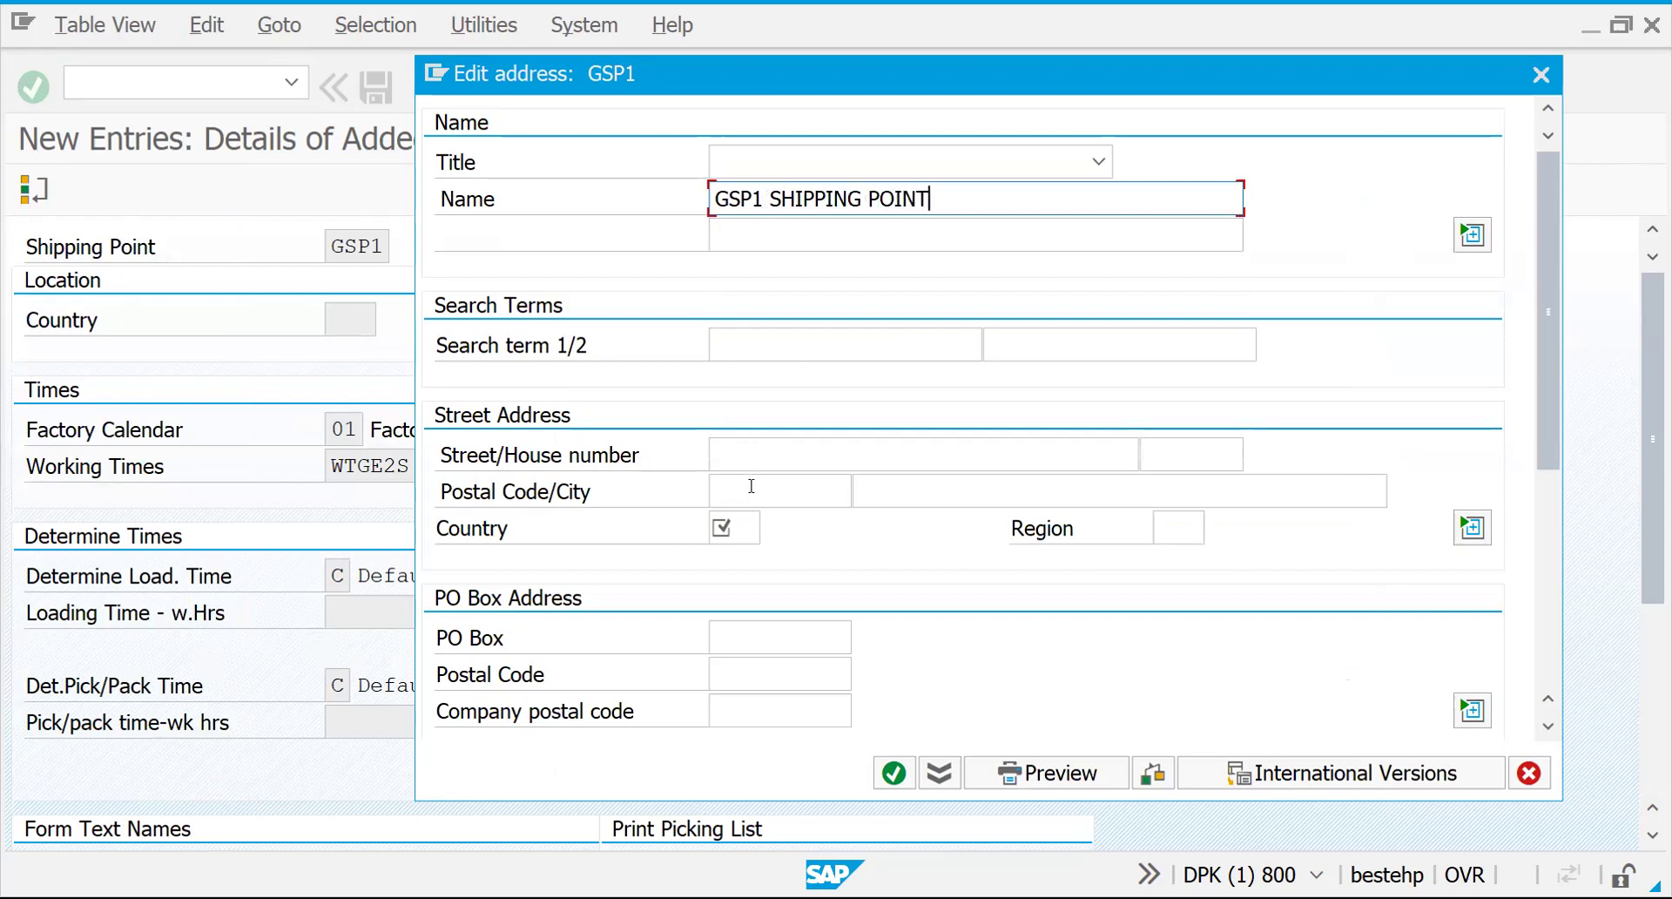
Step: Set the address country to FR (France) and choose region 15, Cantal
{"action": "left_click", "coordinate": [747, 514]}
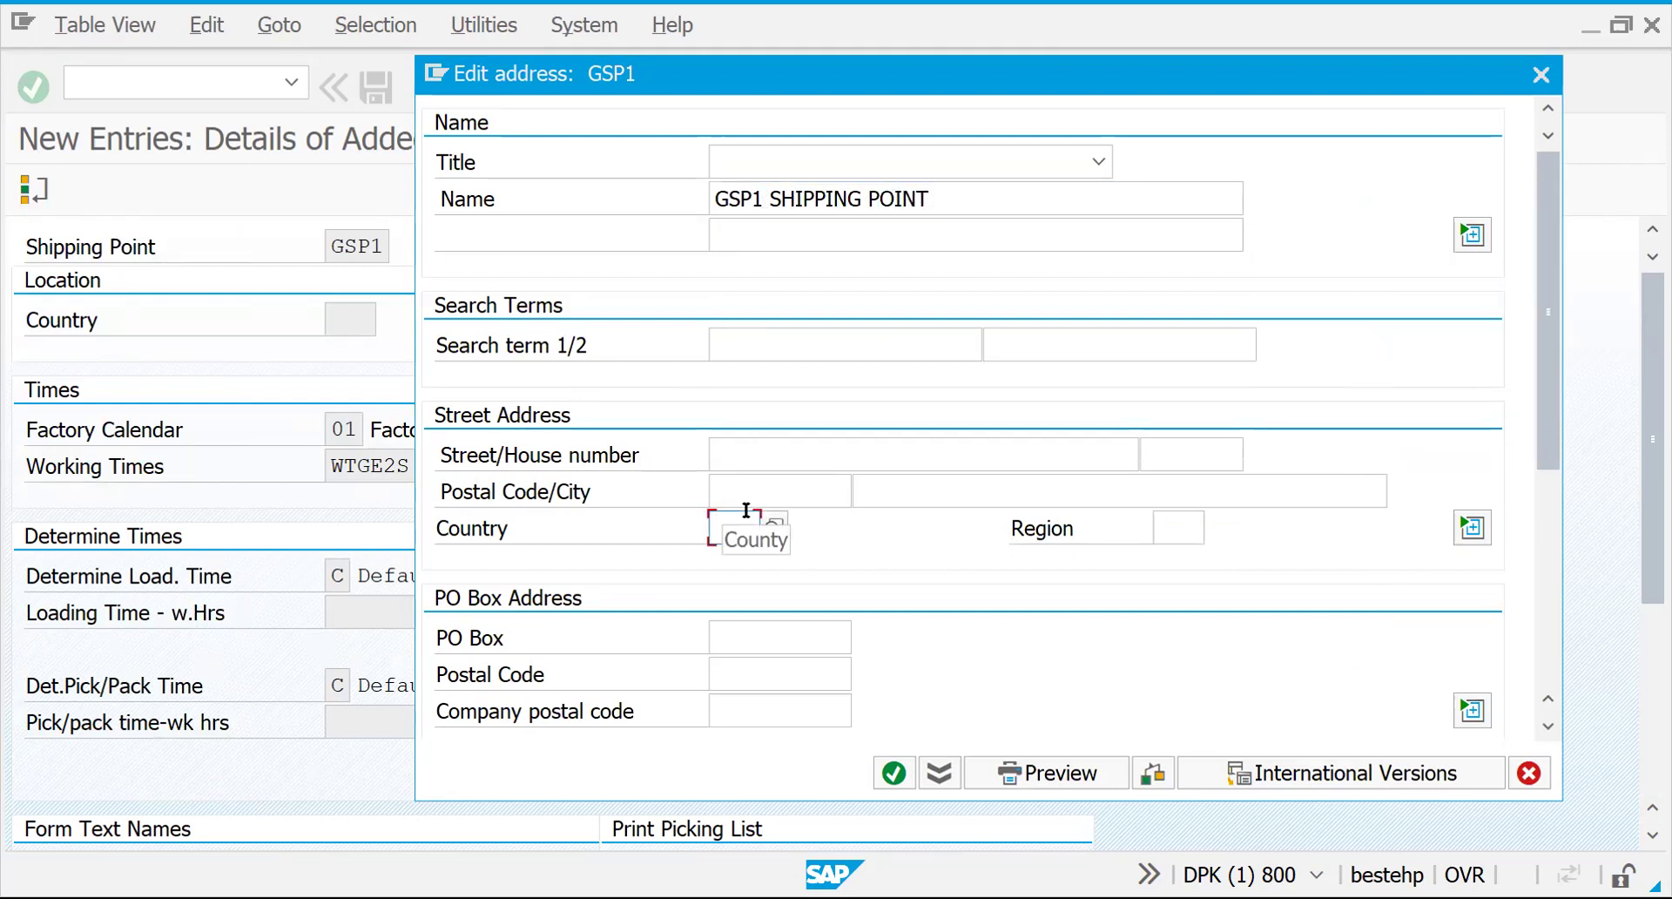
{"action": "type", "text": "FR"}
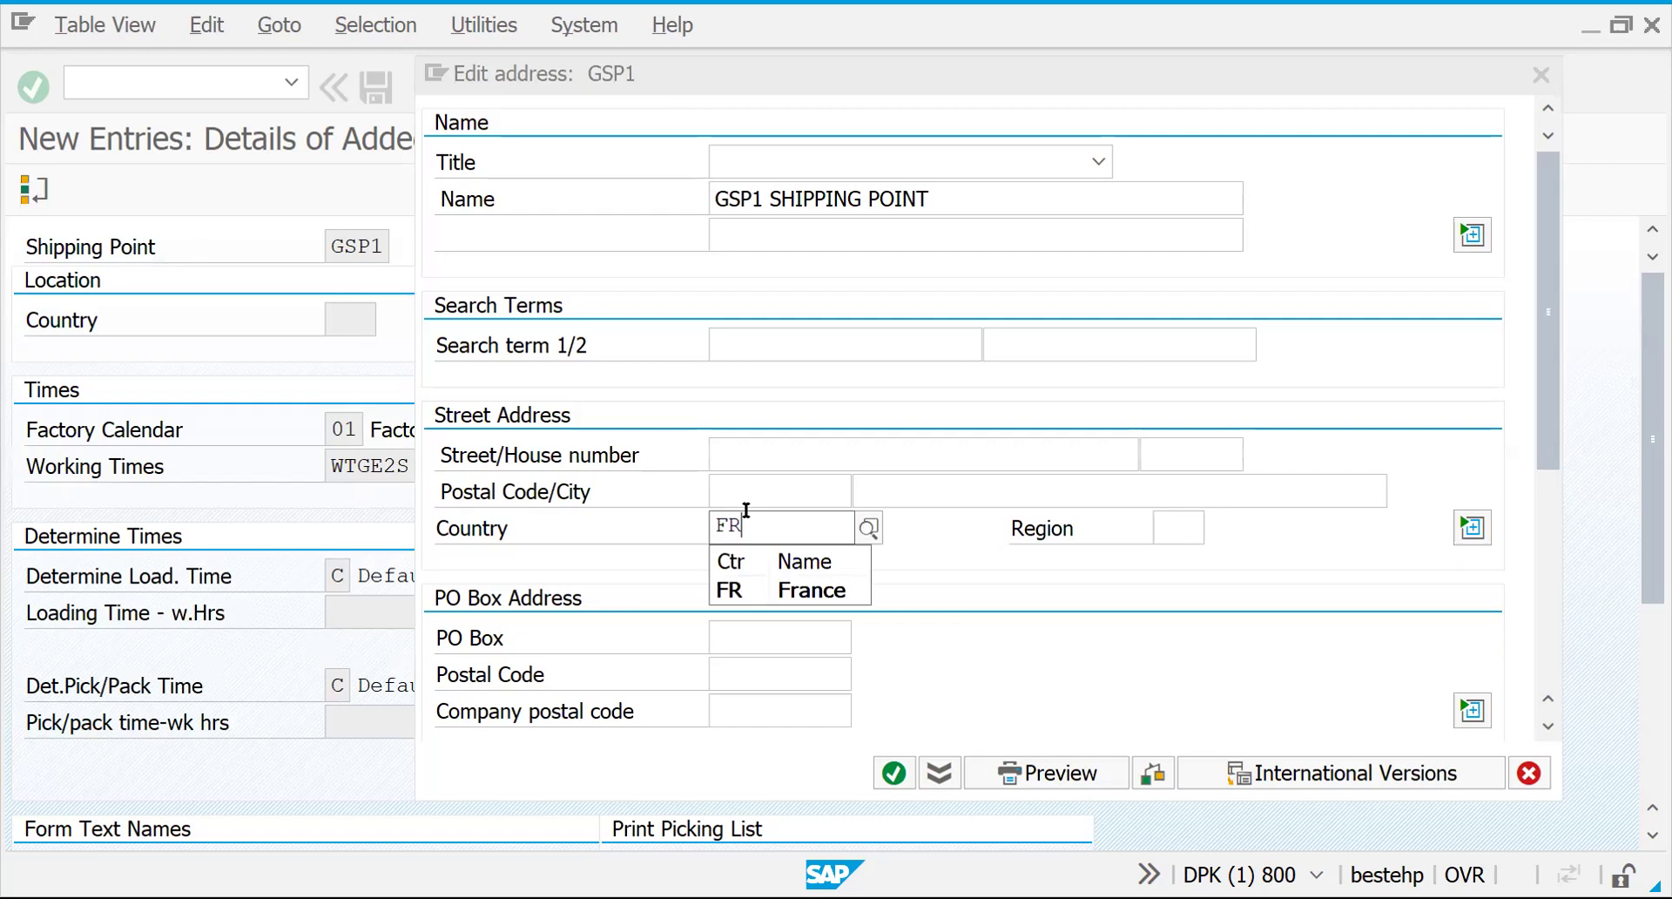
{"action": "left_click", "coordinate": [730, 599]}
{"action": "key", "text": "Tab"}
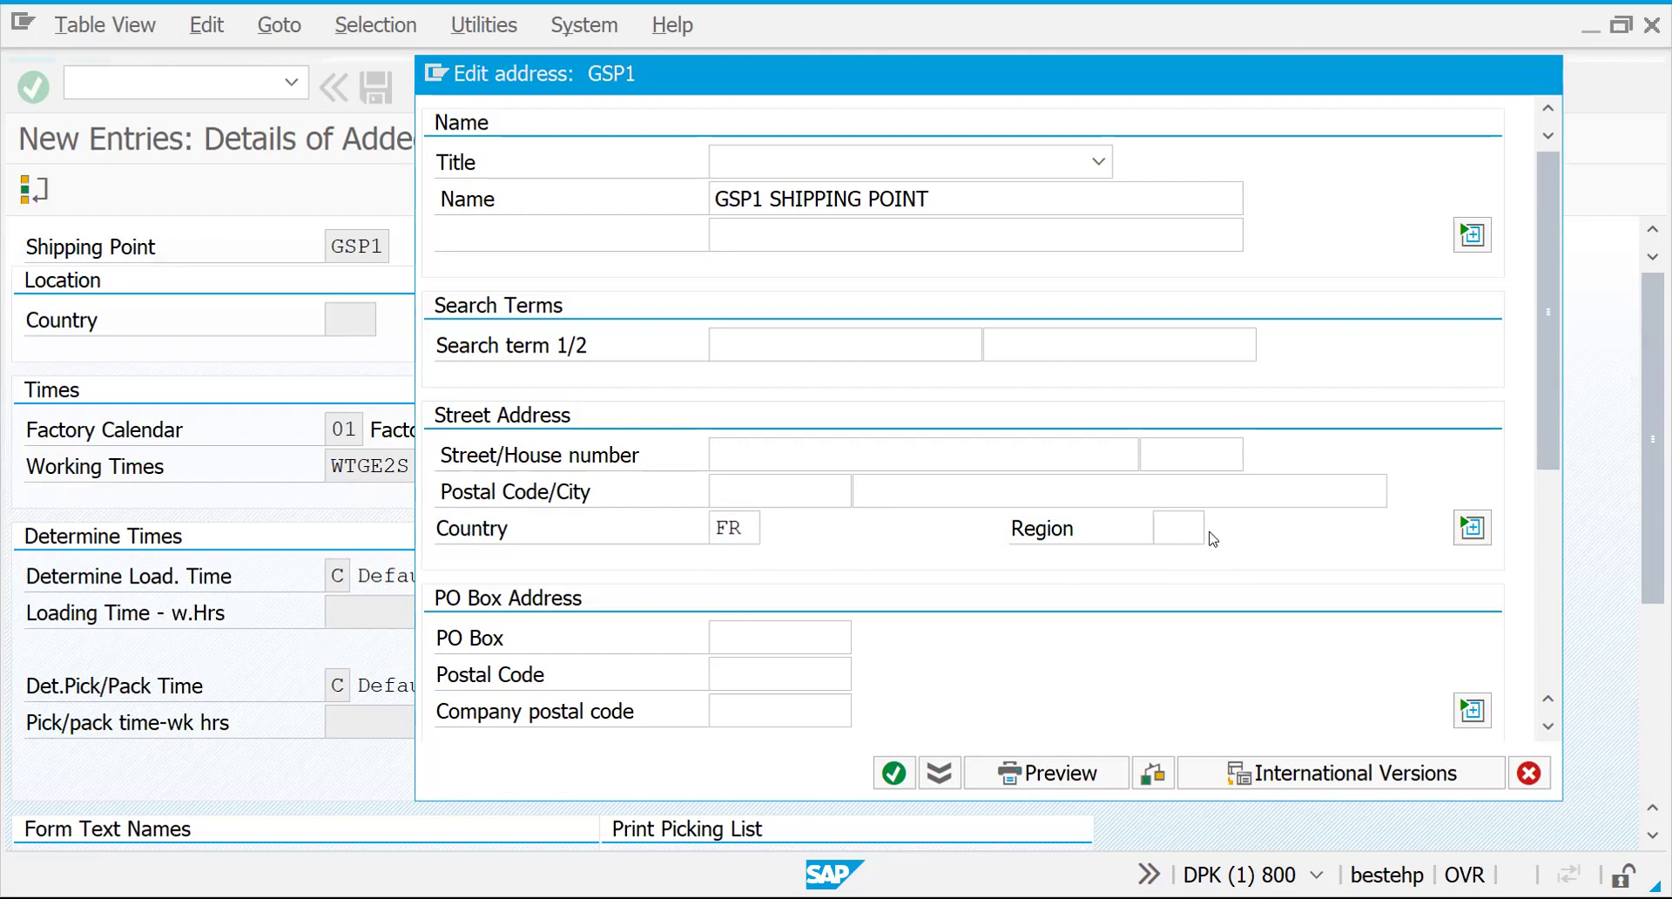
{"action": "key", "text": "F4"}
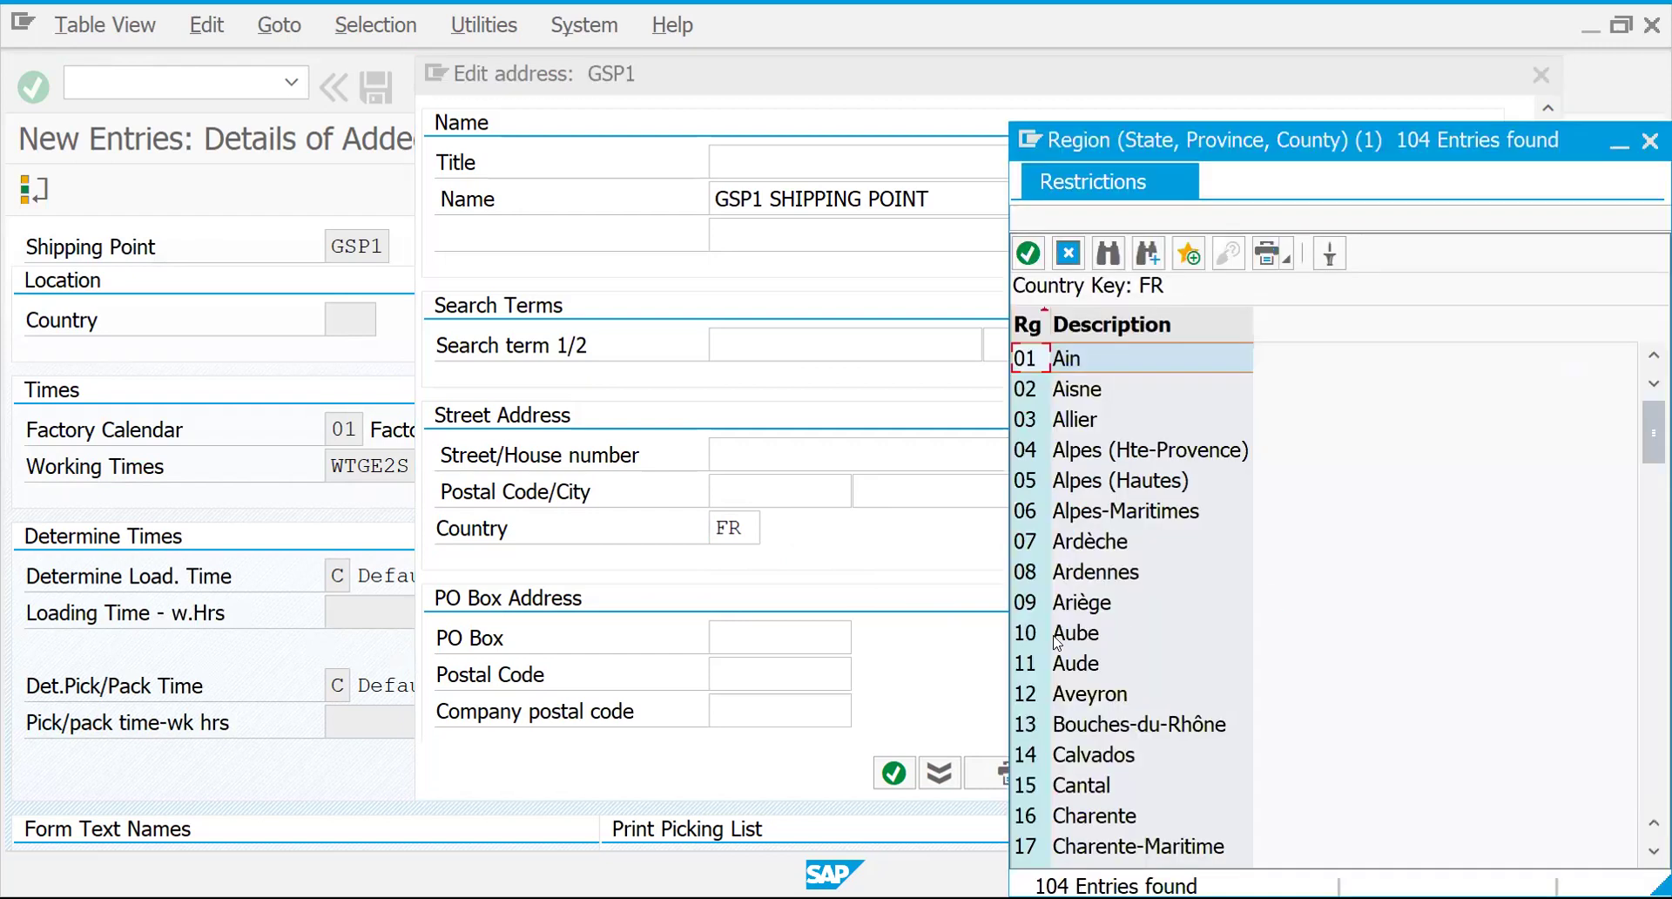
{"action": "double_click", "coordinate": [1054, 784]}
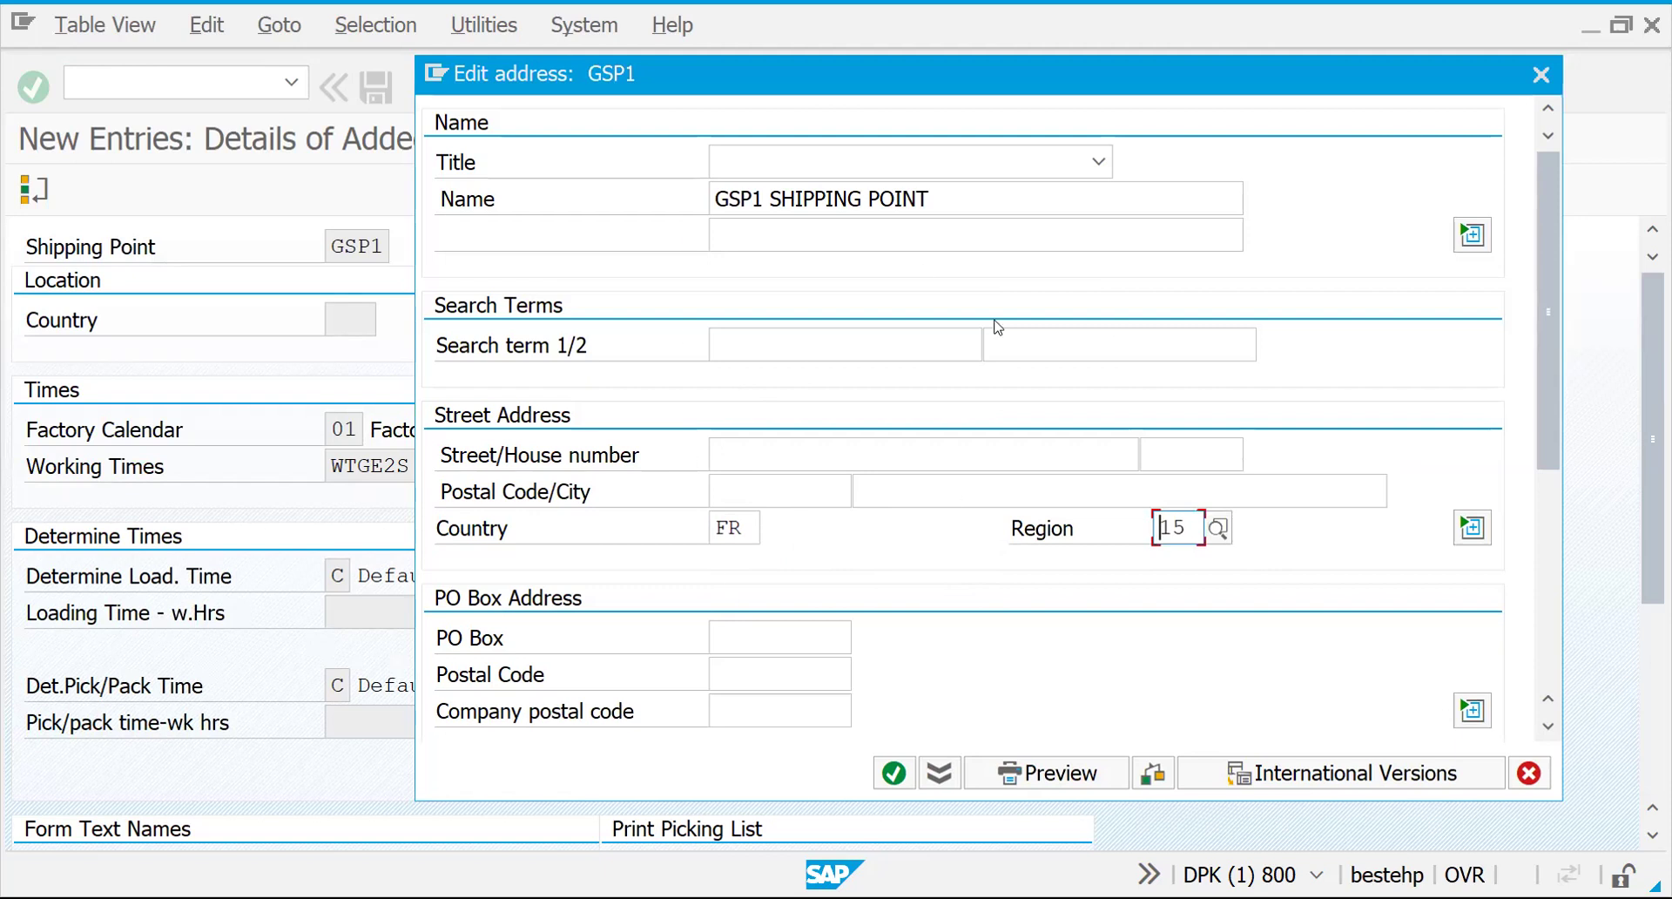
Step: Confirm the address, record the entry in the CUSTOMER CONTROLS customizing request and return to the shipping points overview
{"action": "left_click", "coordinate": [887, 782]}
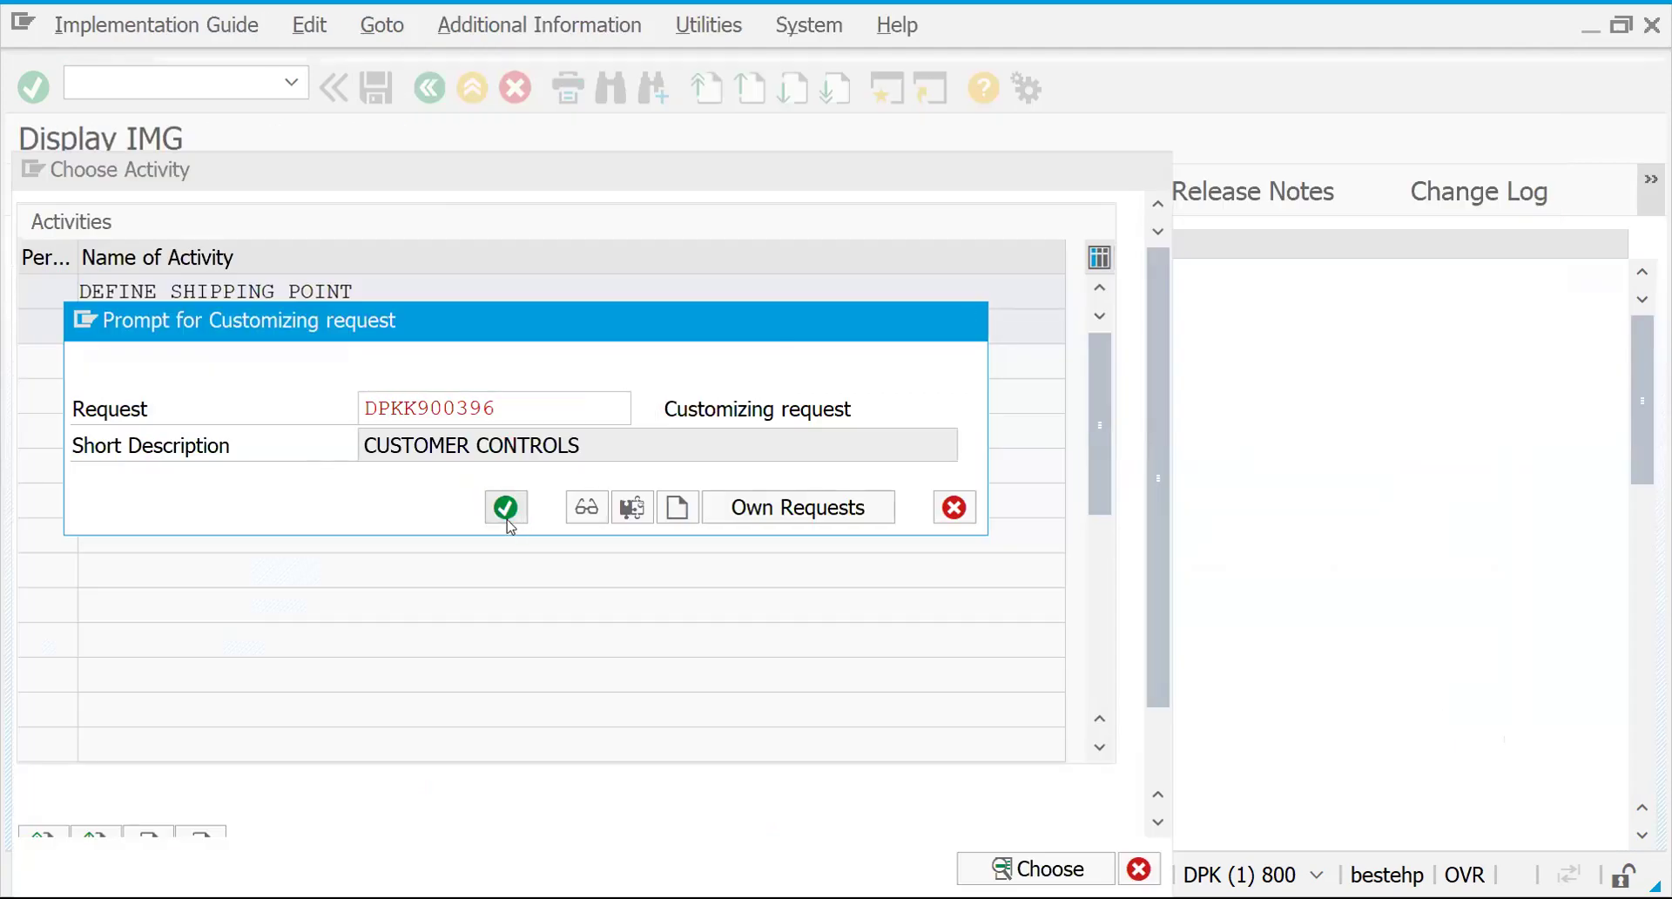
{"action": "left_click", "coordinate": [505, 507]}
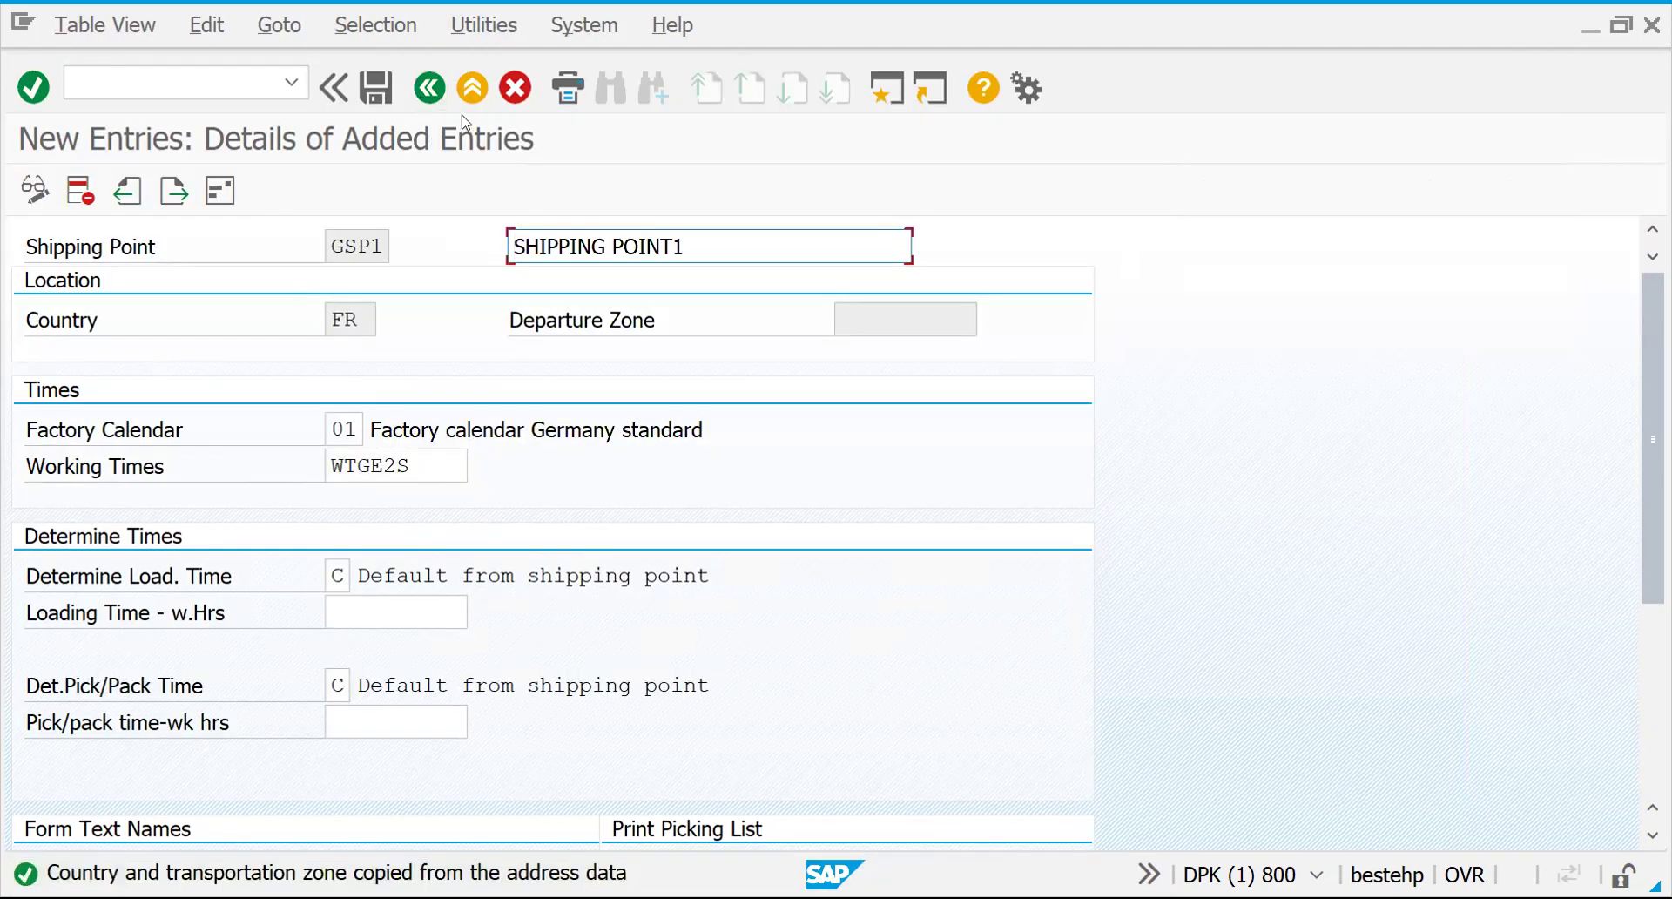
{"action": "left_click", "coordinate": [430, 88]}
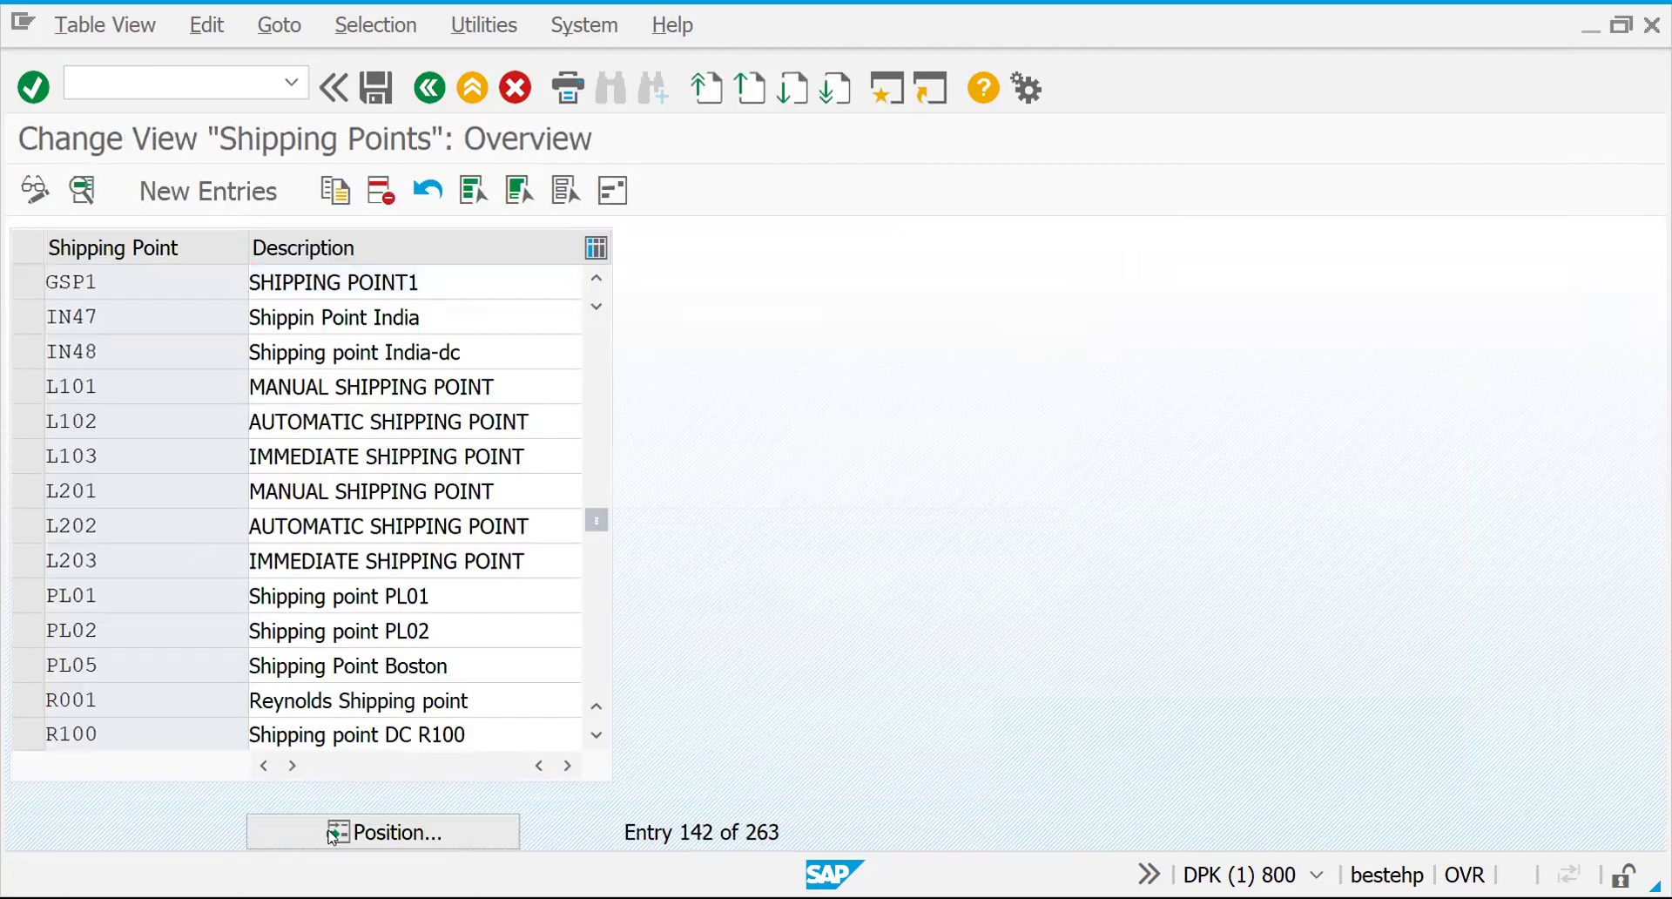
Step: Locate shipping point GSP1 in the overview and copy it as the basis for a new entry
{"action": "left_click", "coordinate": [332, 834]}
{"action": "type", "text": "GSP1"}
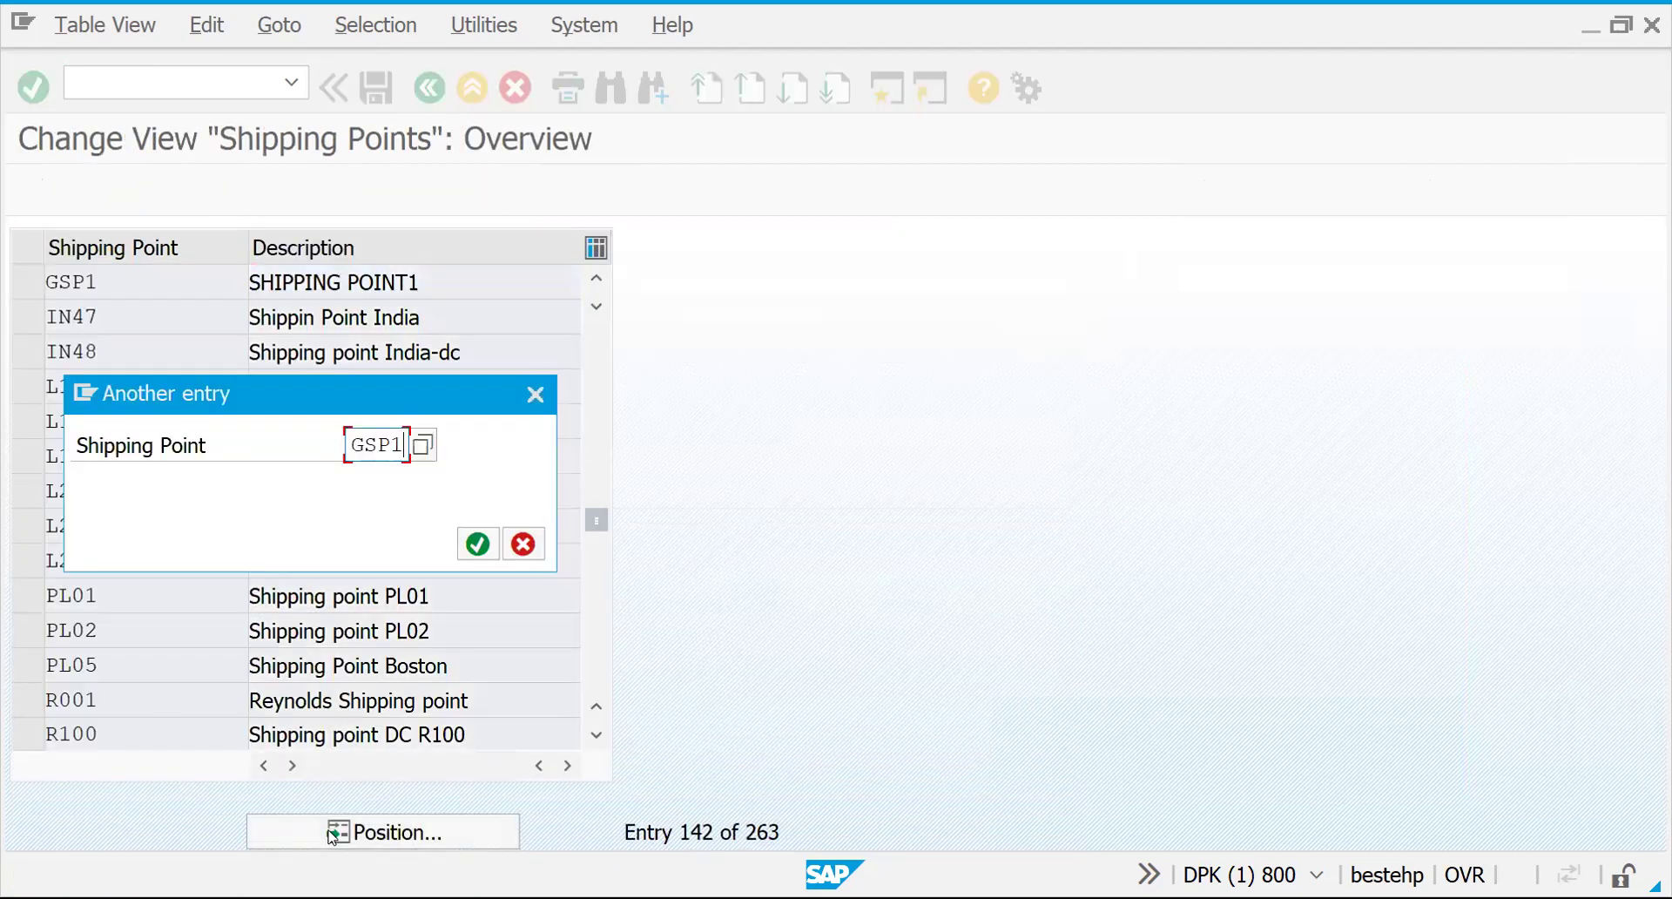
{"action": "key", "text": "Return"}
{"action": "left_click", "coordinate": [38, 284]}
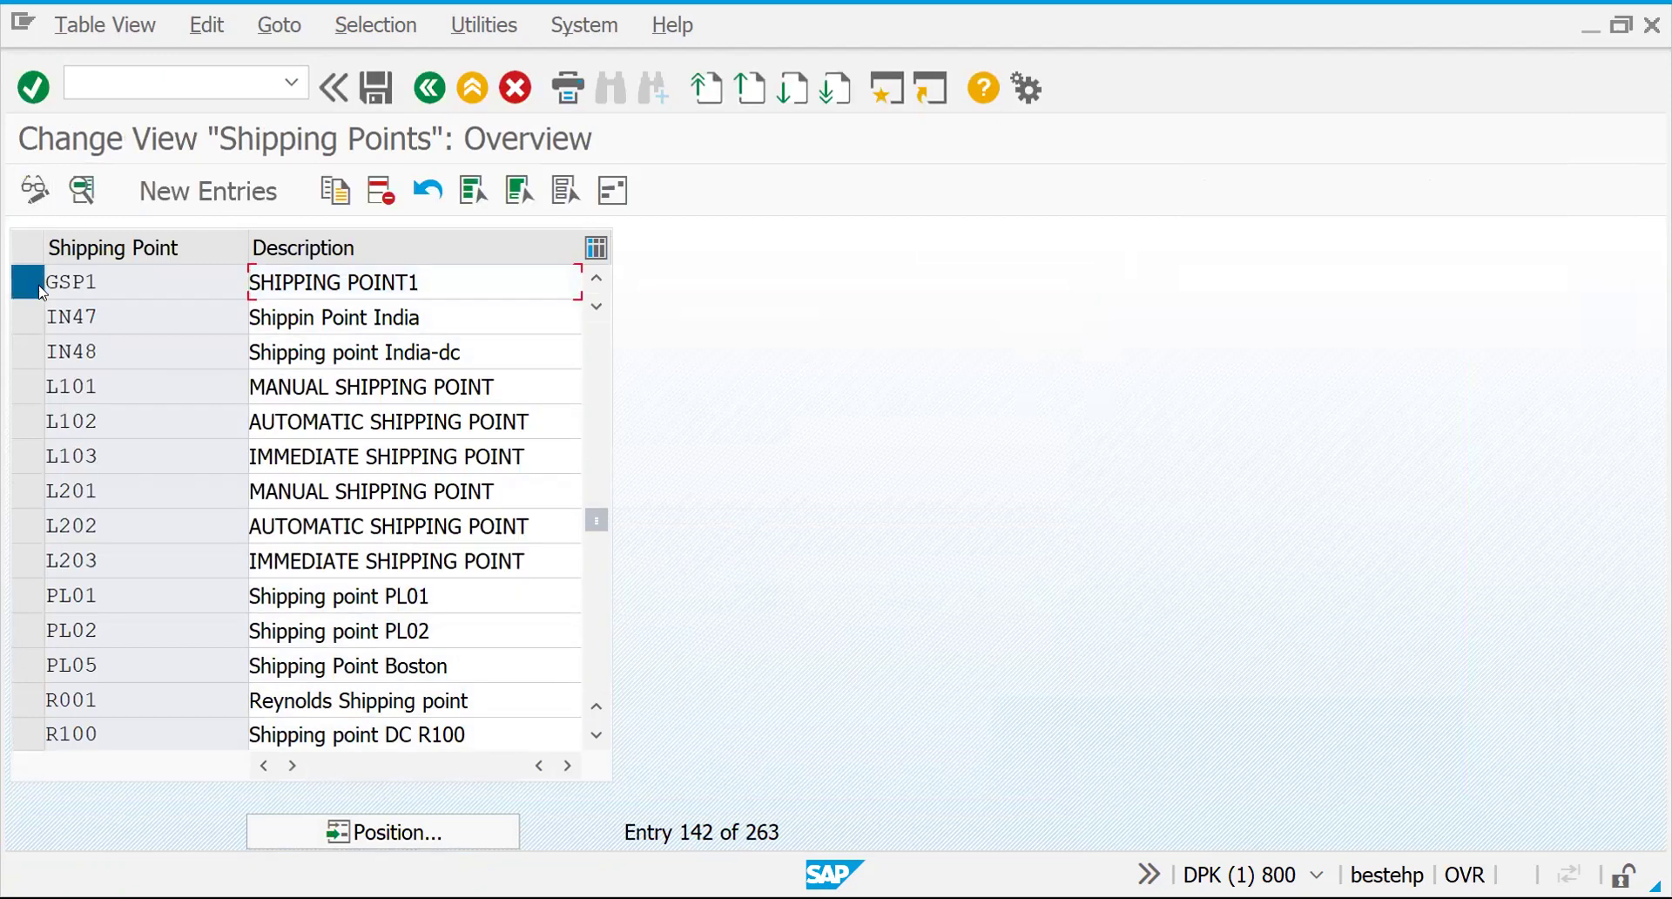
{"action": "left_click", "coordinate": [341, 191]}
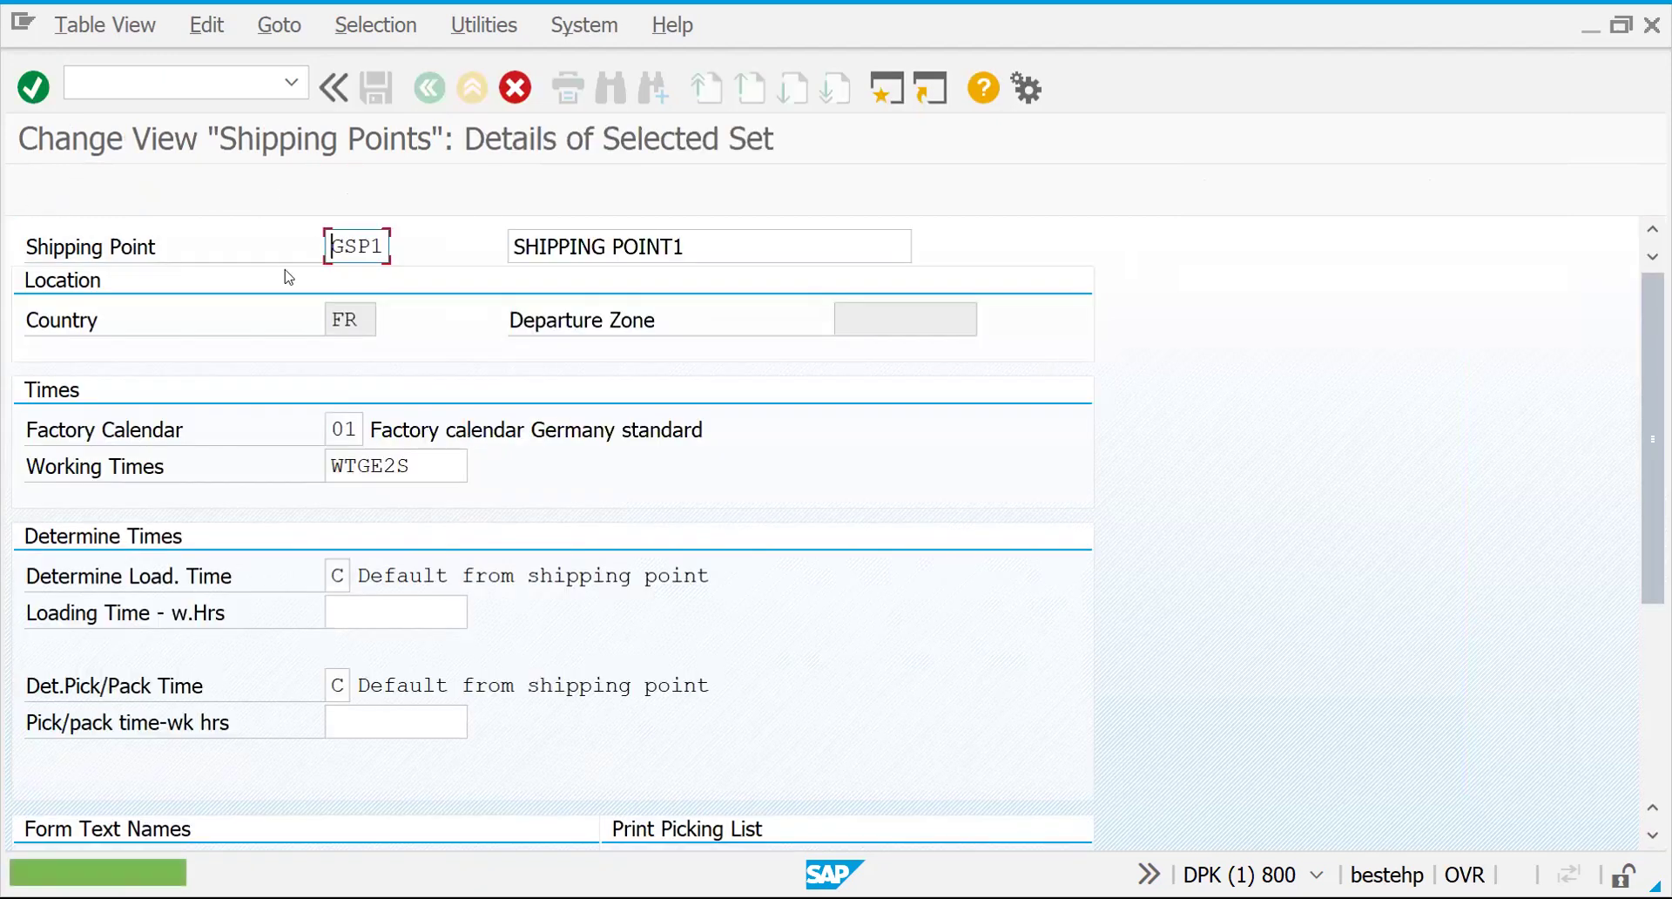
Step: Set the copied shipping point's code to GSP2 and its description to SHIPPING POINT2, and confirm the entries
{"action": "key", "text": "BackSpace"}
{"action": "type", "text": "2"}
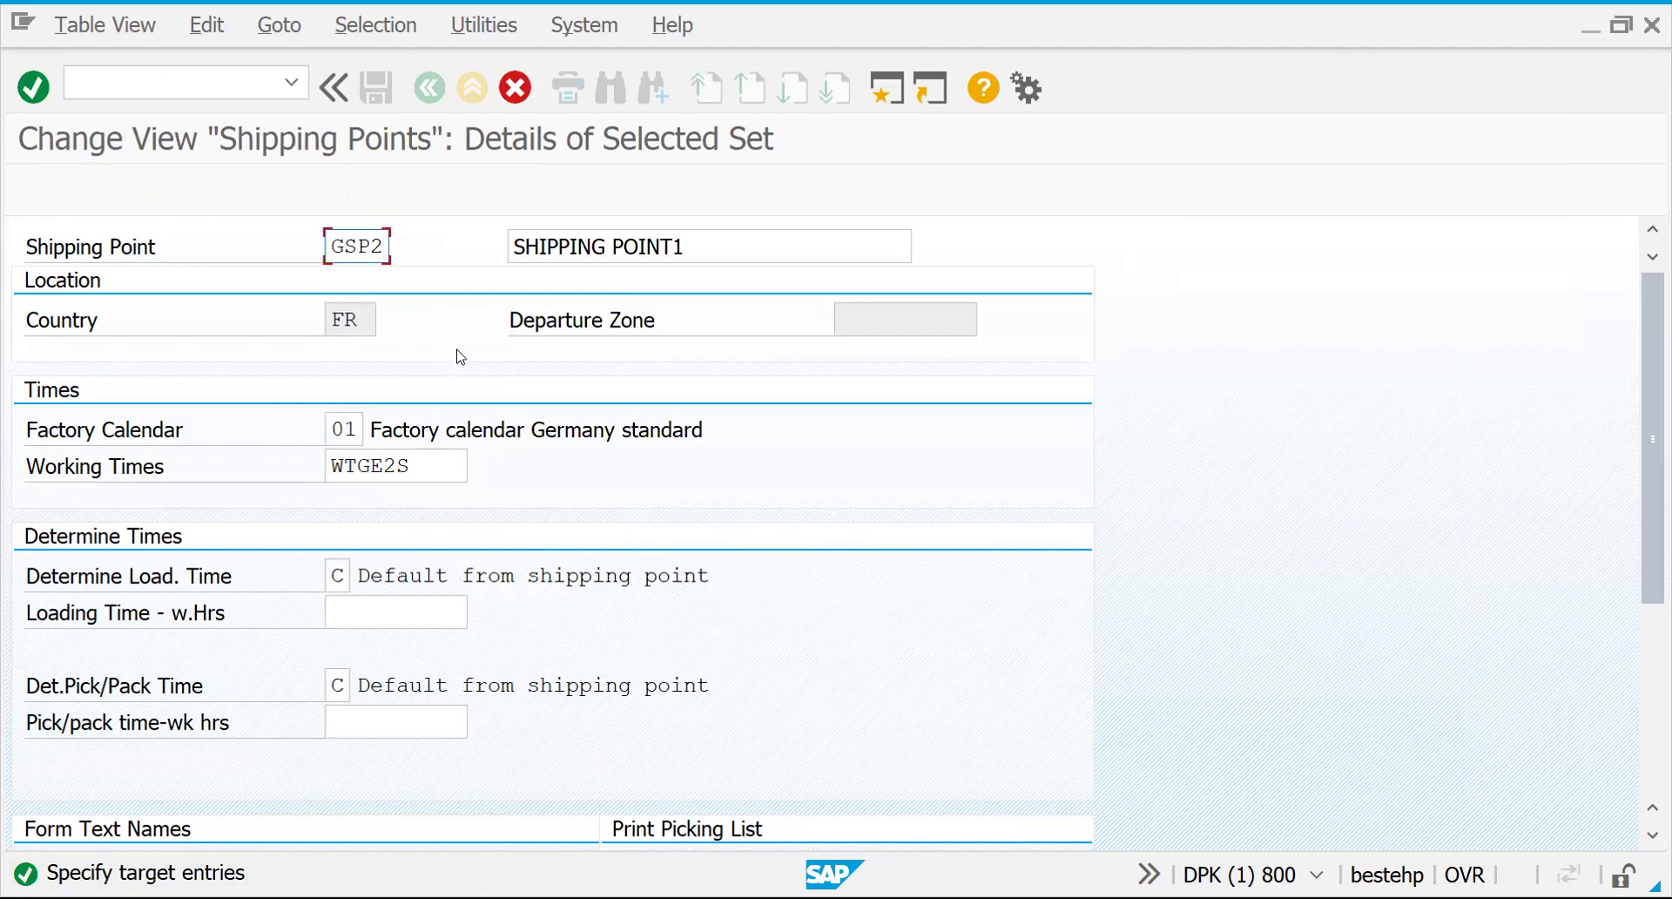
{"action": "left_click", "coordinate": [724, 249]}
{"action": "key", "text": "BackSpace"}
{"action": "type", "text": "2"}
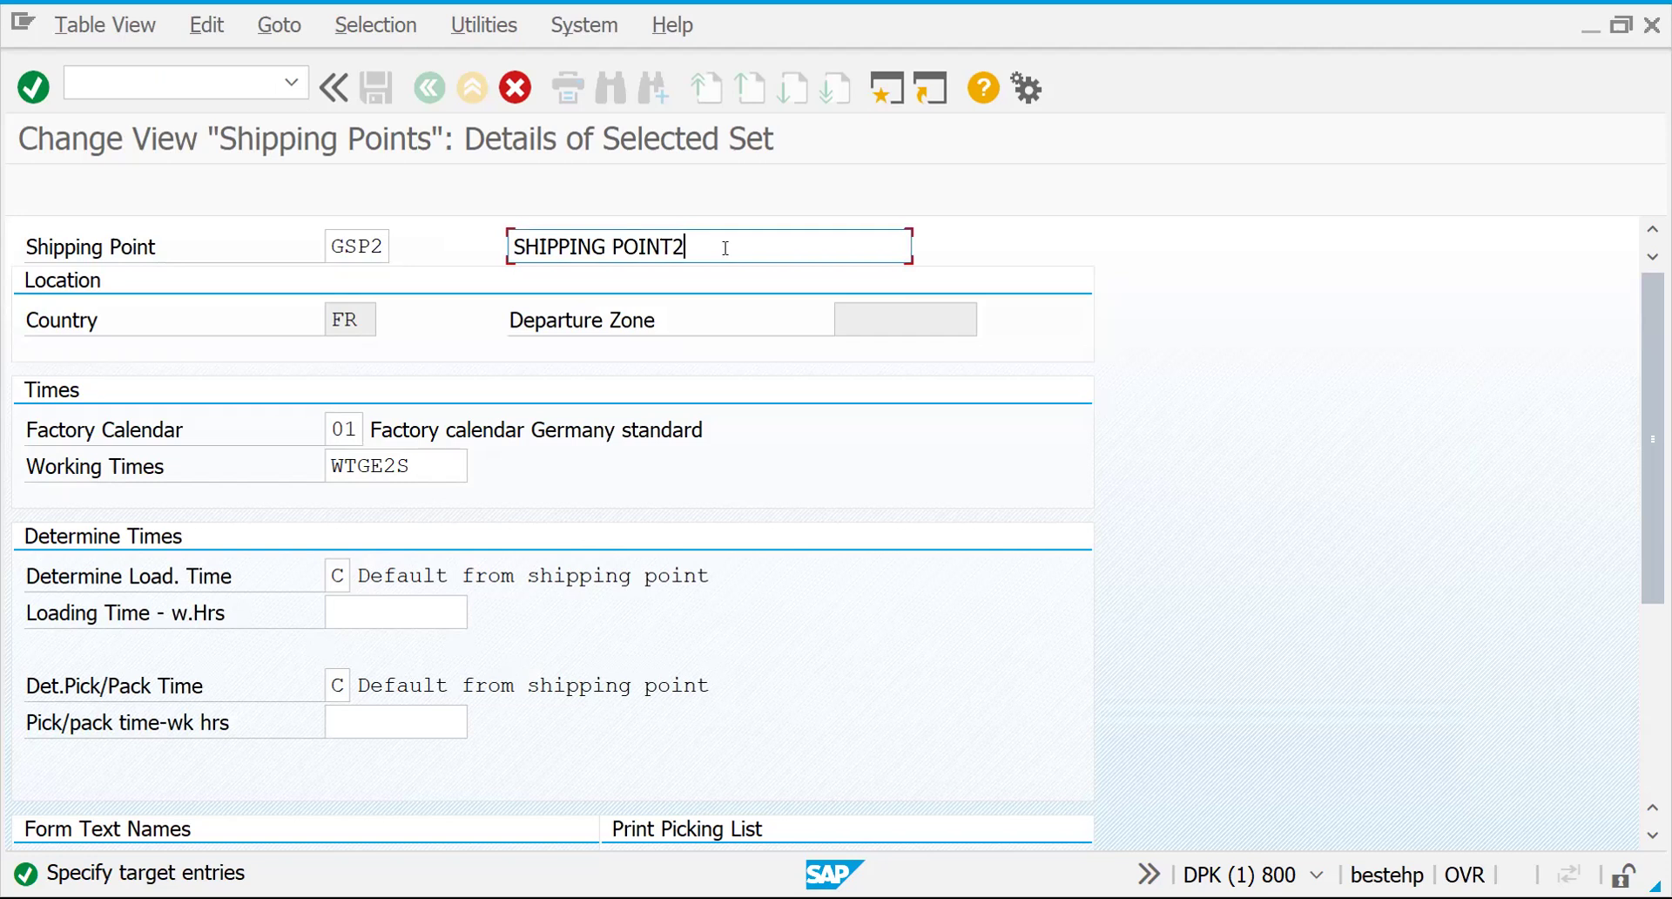
{"action": "left_click", "coordinate": [732, 248]}
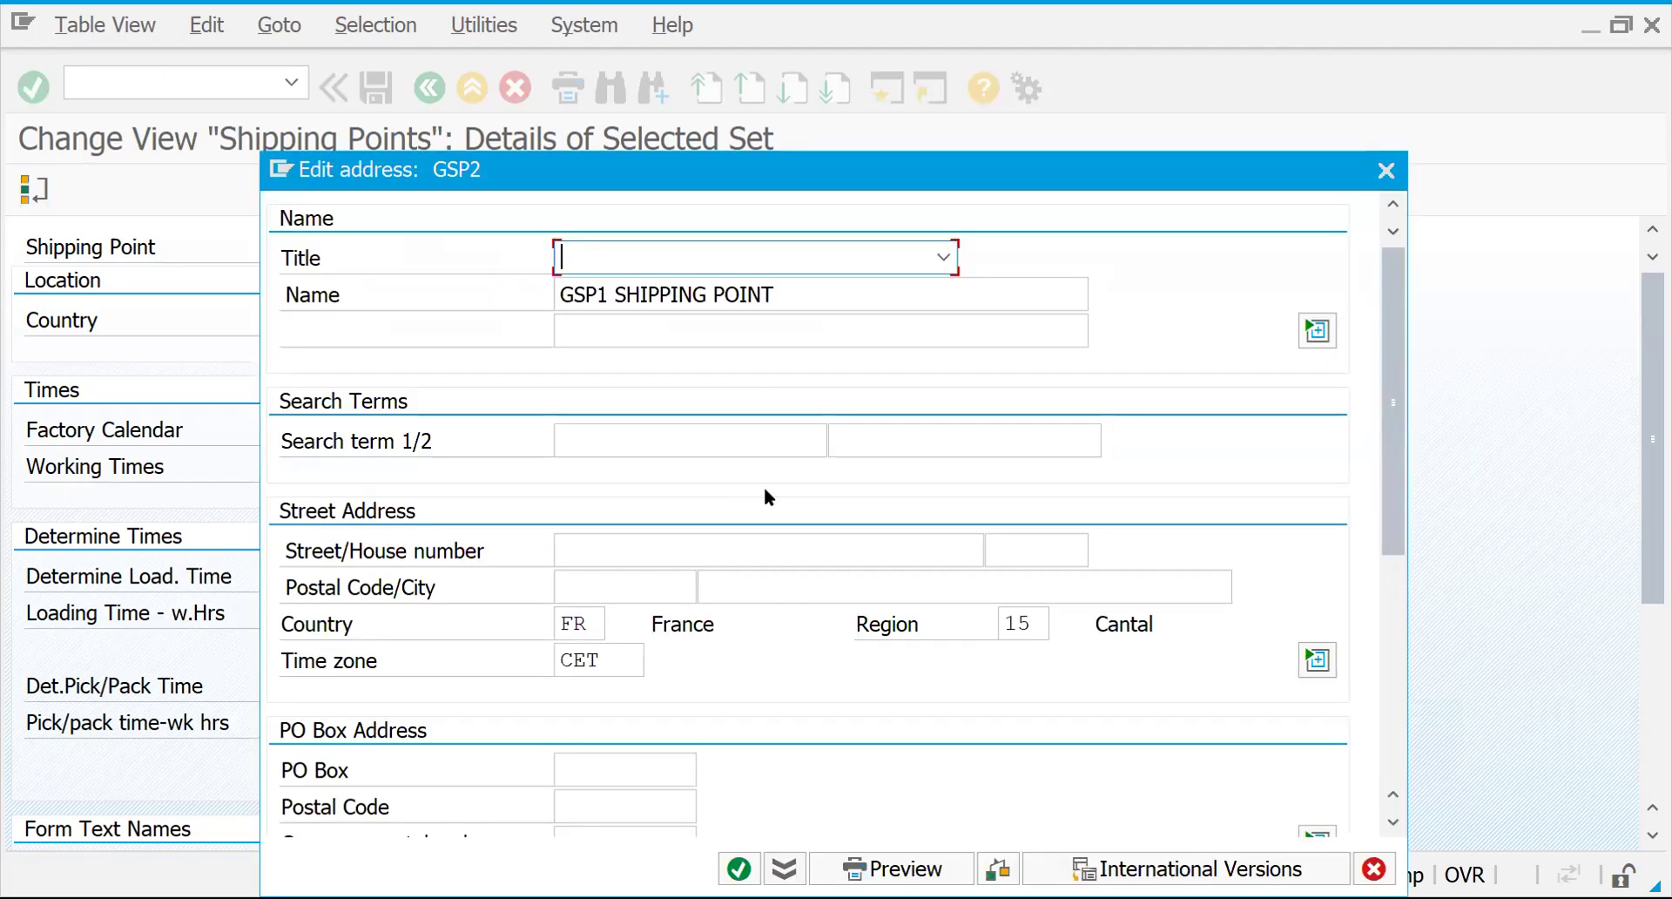
Step: Change the copied address name to GSP2 SHIPPING POINT, confirm the address and save the new entry
{"action": "left_click", "coordinate": [610, 294]}
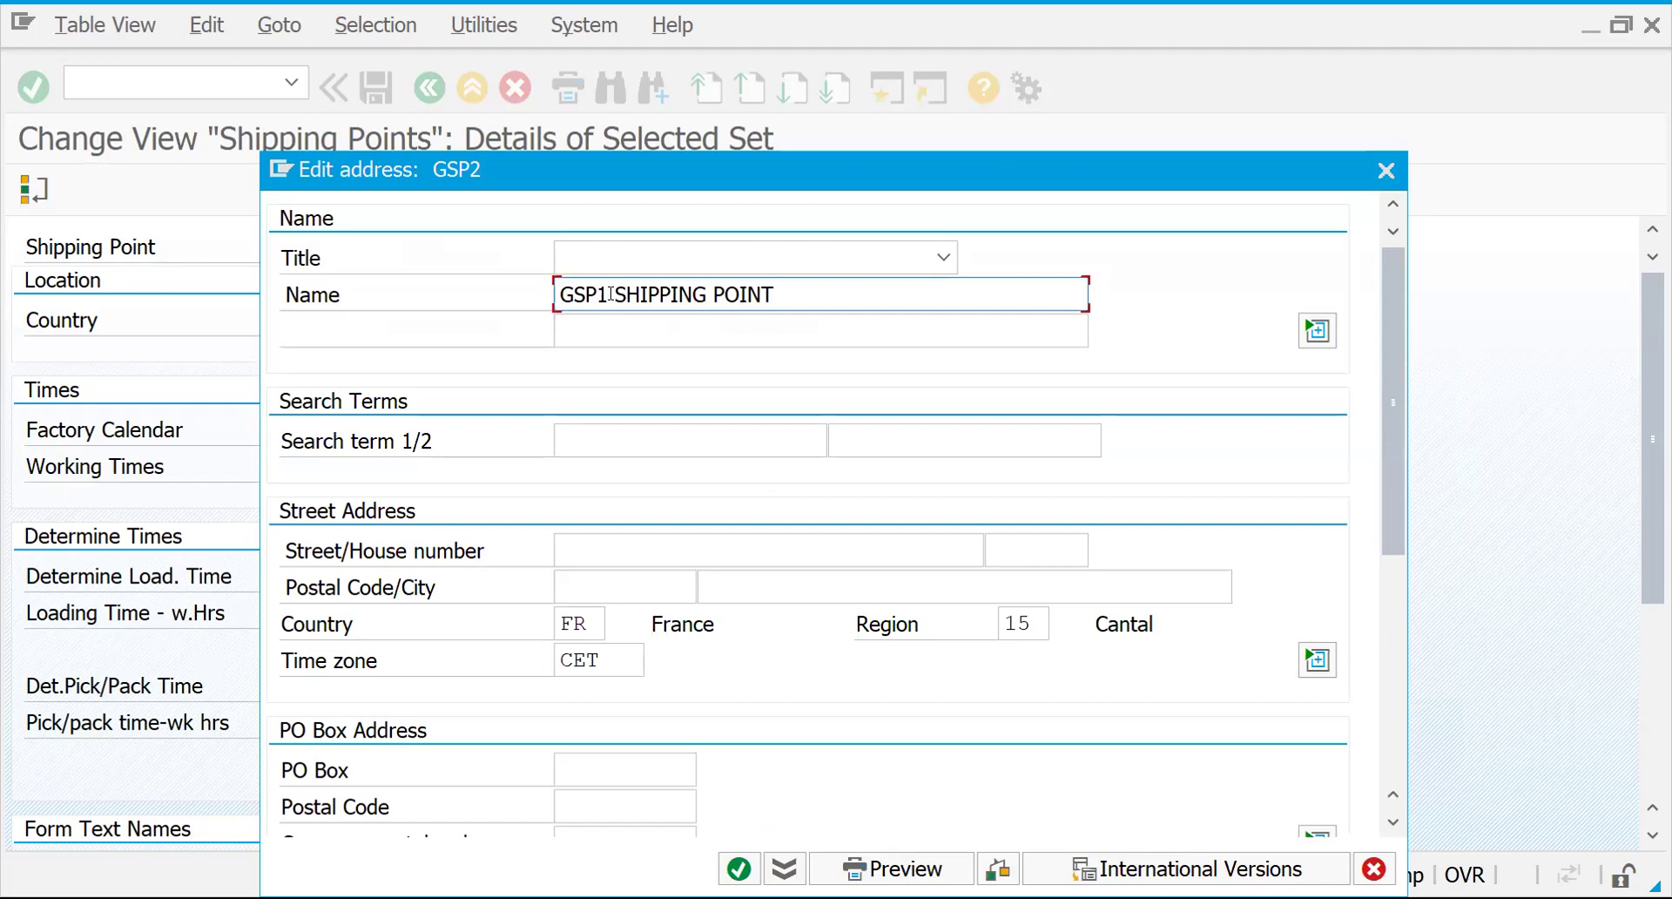
{"action": "key", "text": "BackSpace"}
{"action": "type", "text": "2"}
{"action": "key", "text": "Right"}
{"action": "key", "text": "Right"}
{"action": "key", "text": "Right"}
{"action": "key", "text": "Right"}
{"action": "key", "text": "Right"}
{"action": "key", "text": "Right"}
{"action": "key", "text": "Right"}
{"action": "key", "text": "Right"}
{"action": "key", "text": "Right"}
{"action": "key", "text": "Right"}
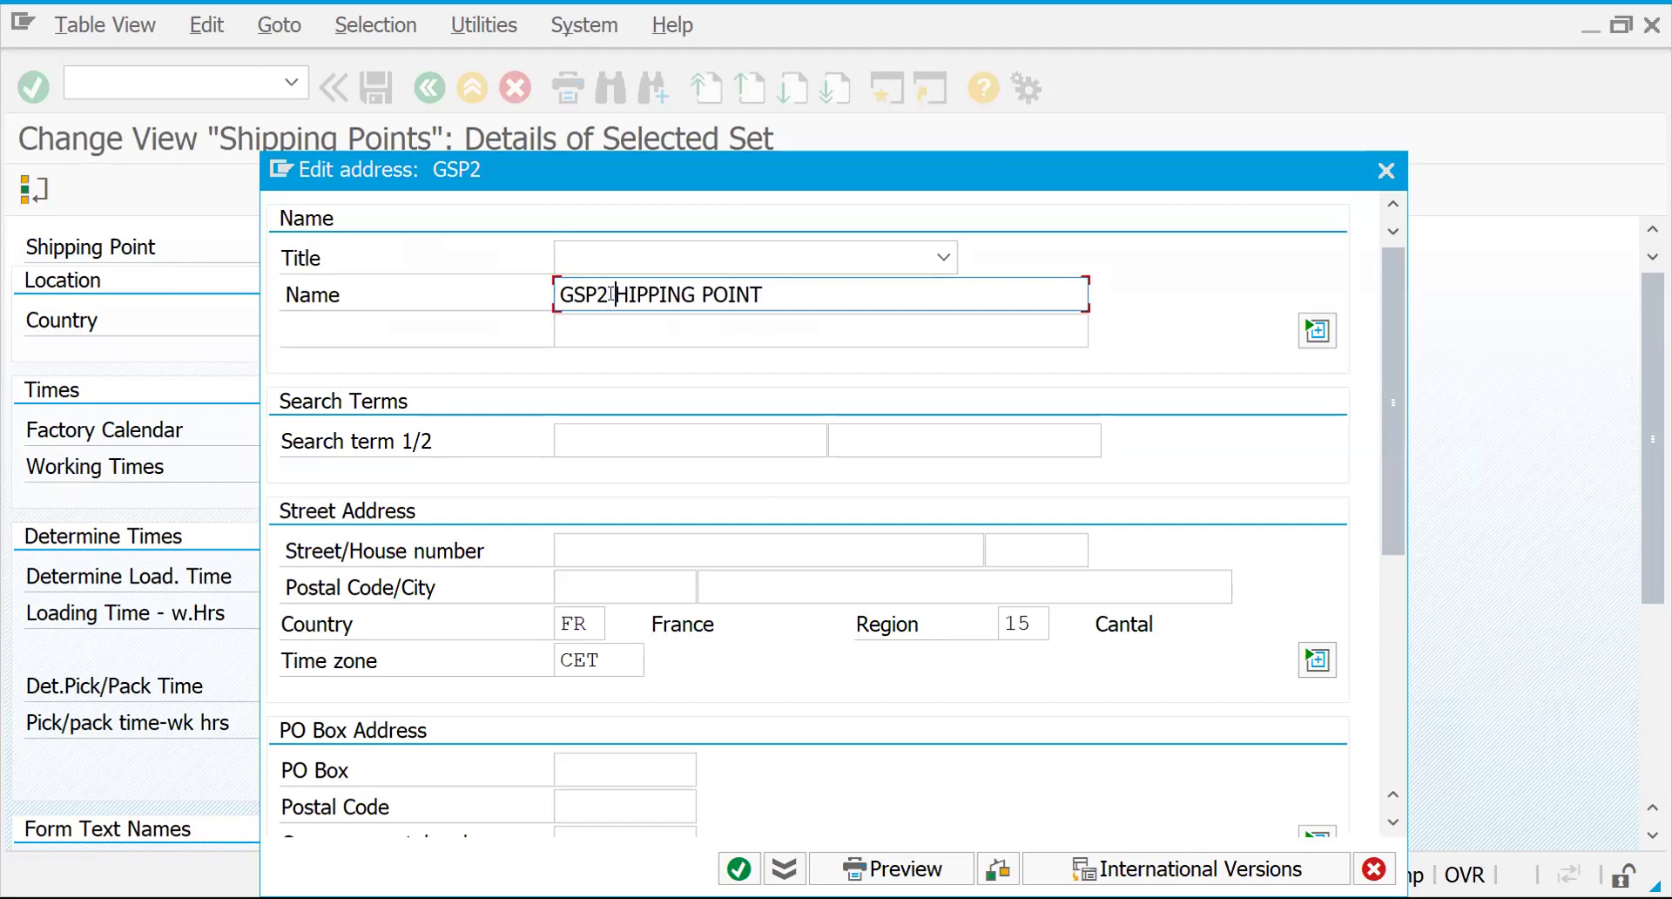
{"action": "key", "text": "Delete"}
{"action": "type", "text": "OINT"}
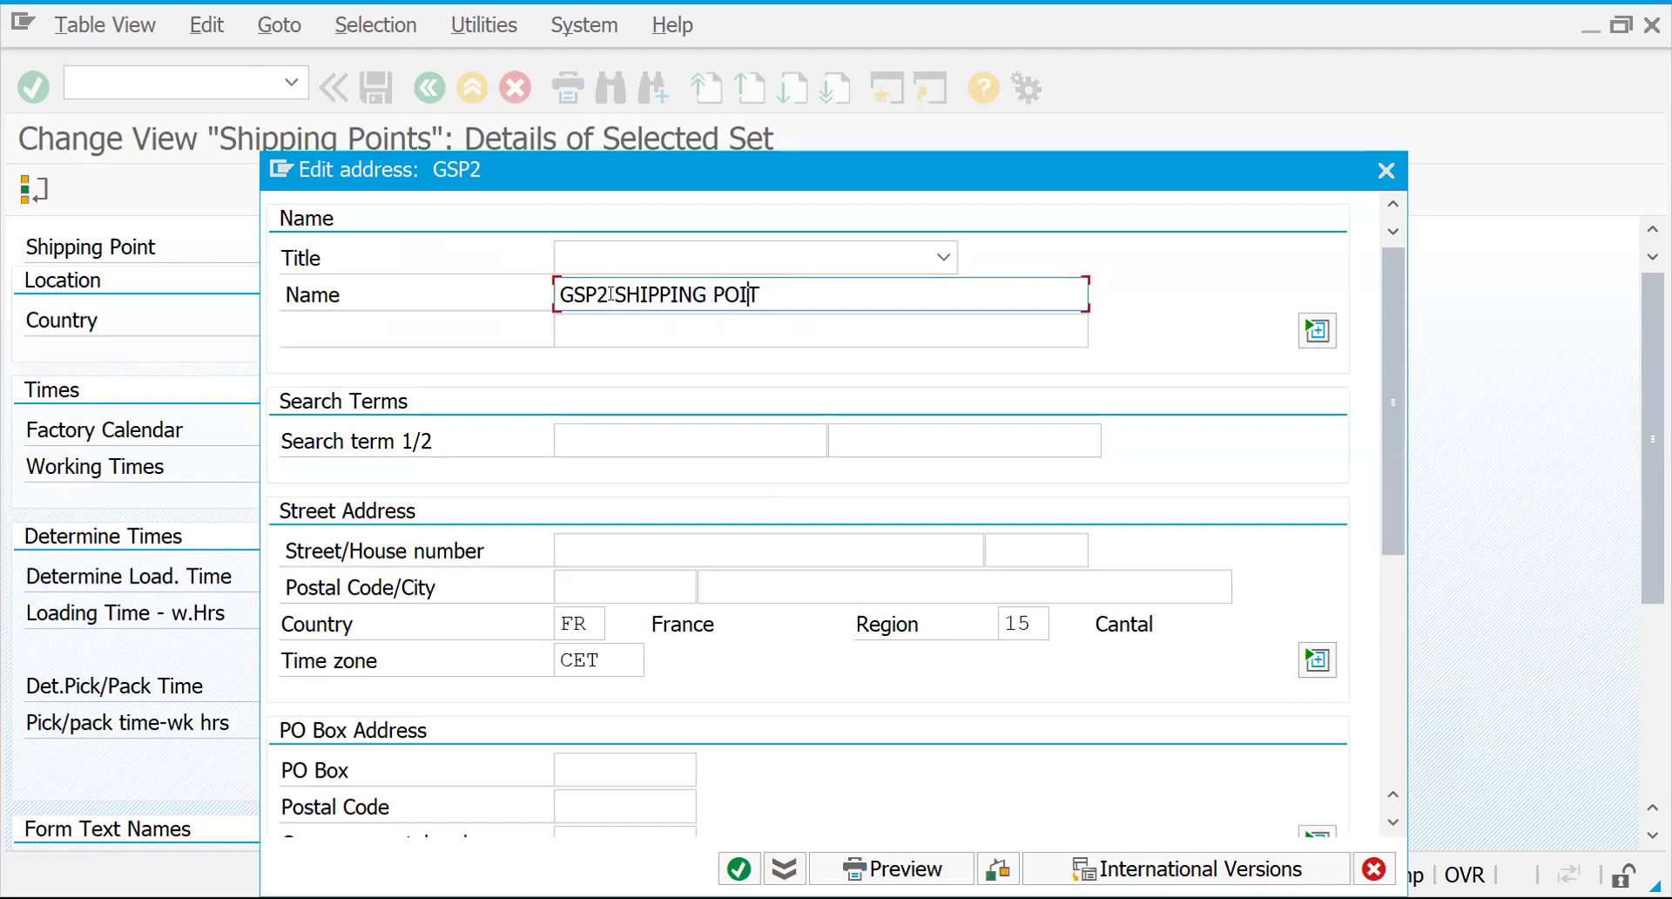
{"action": "key", "text": "Return"}
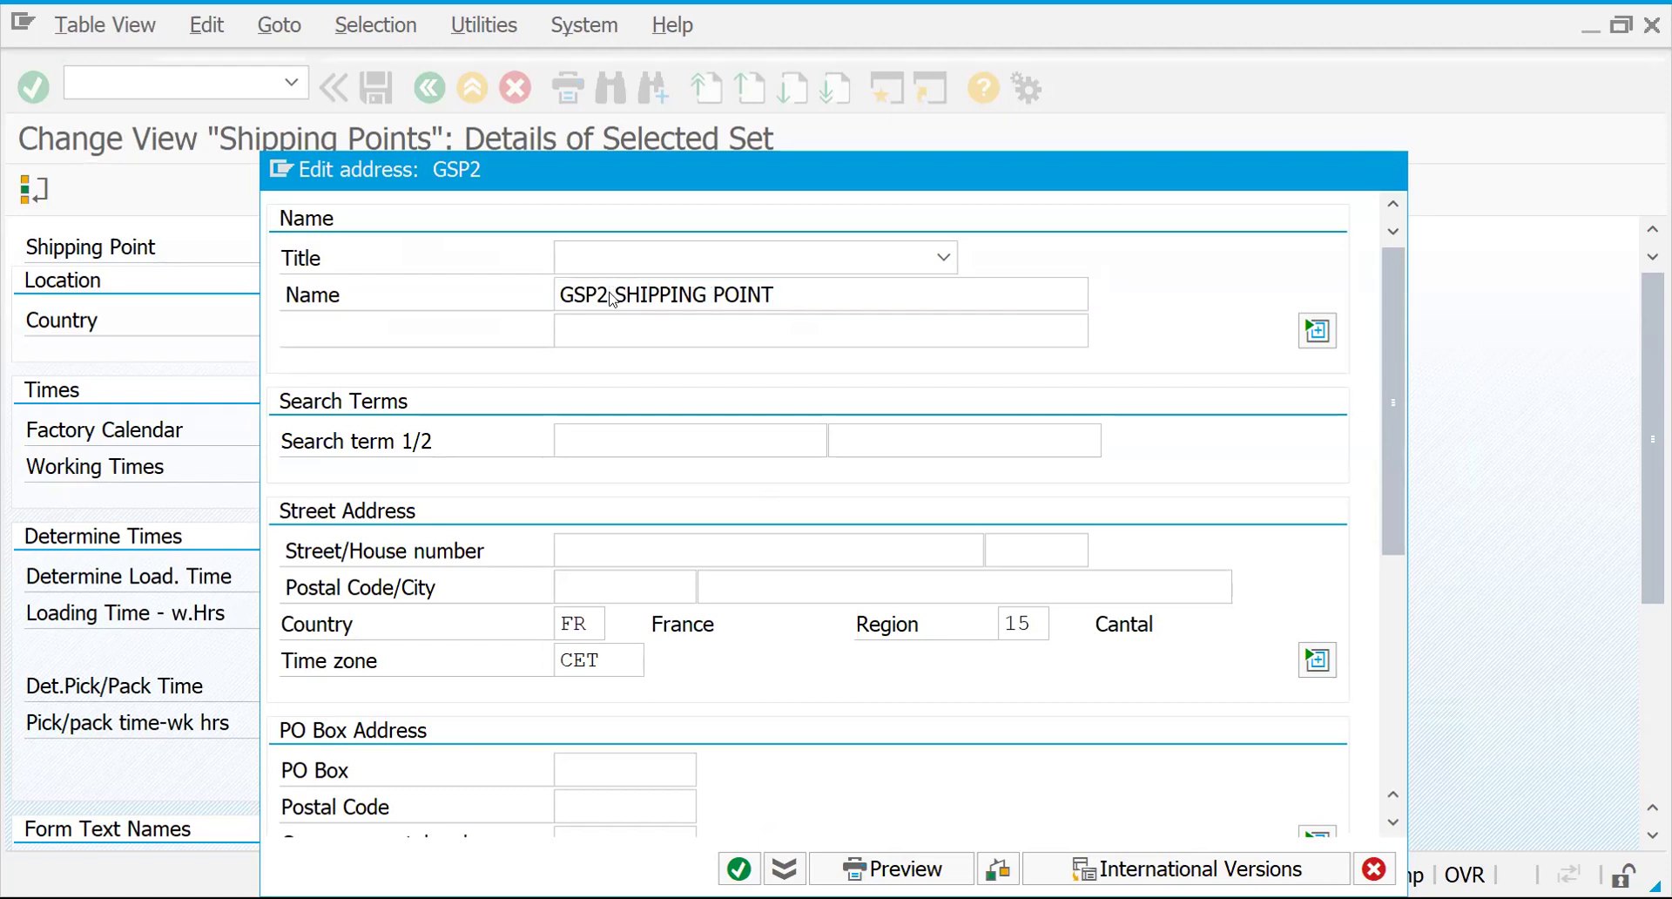
{"action": "key", "text": "ctrl+s"}
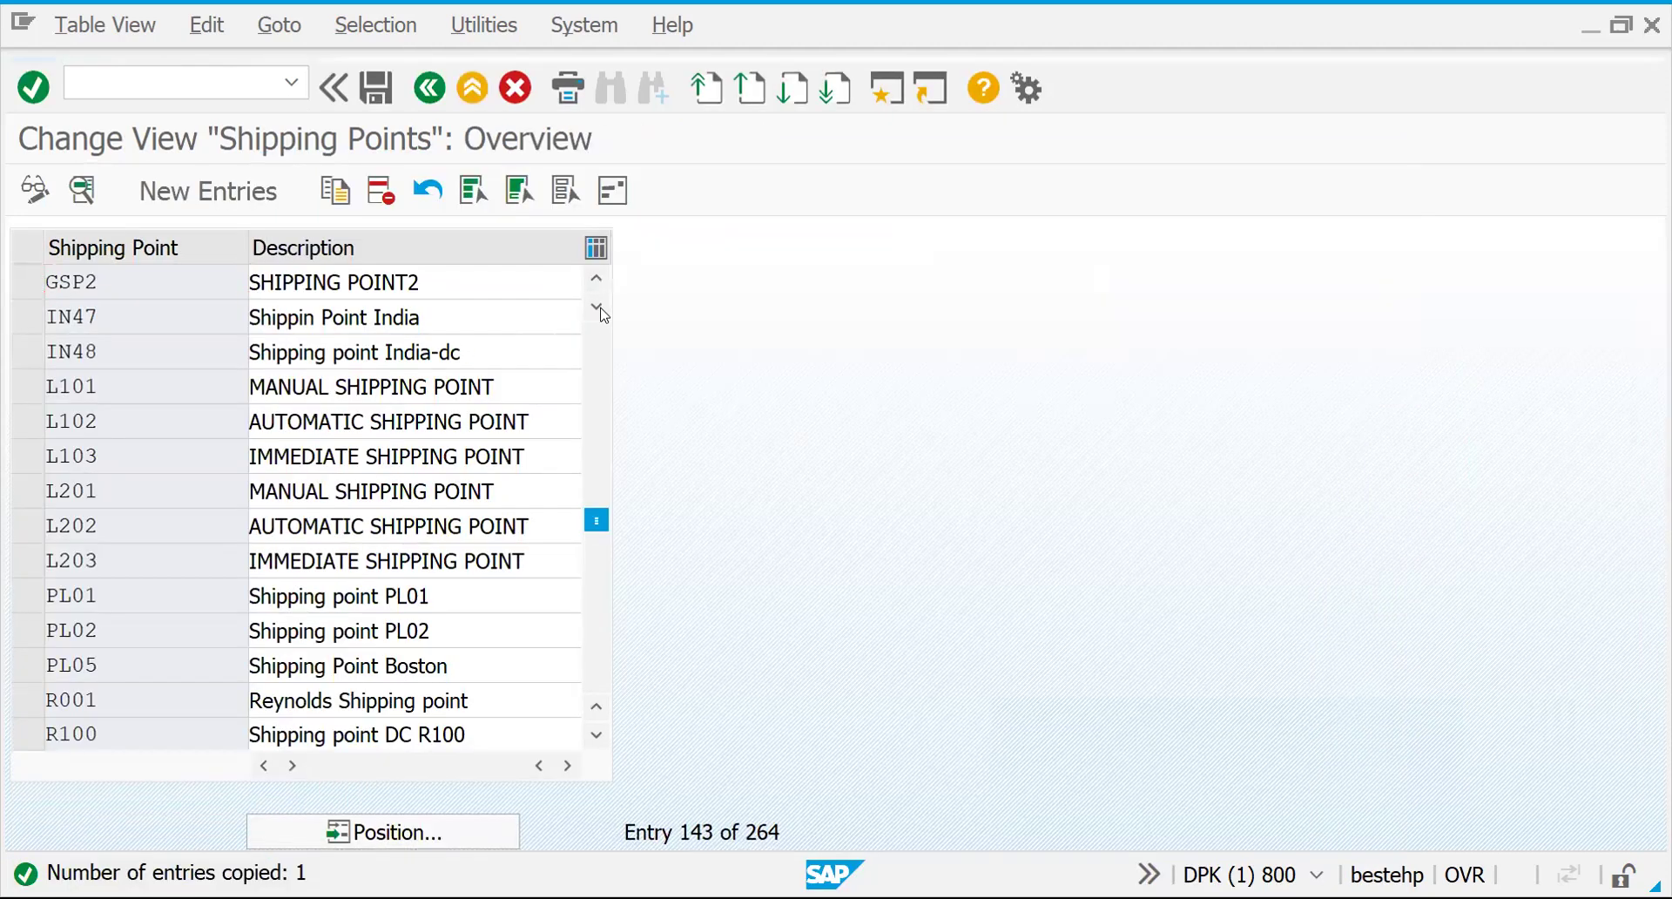
Step: Locate shipping point GSP2 in the overview and open its details
{"action": "key", "text": "ctrl+Page_Up"}
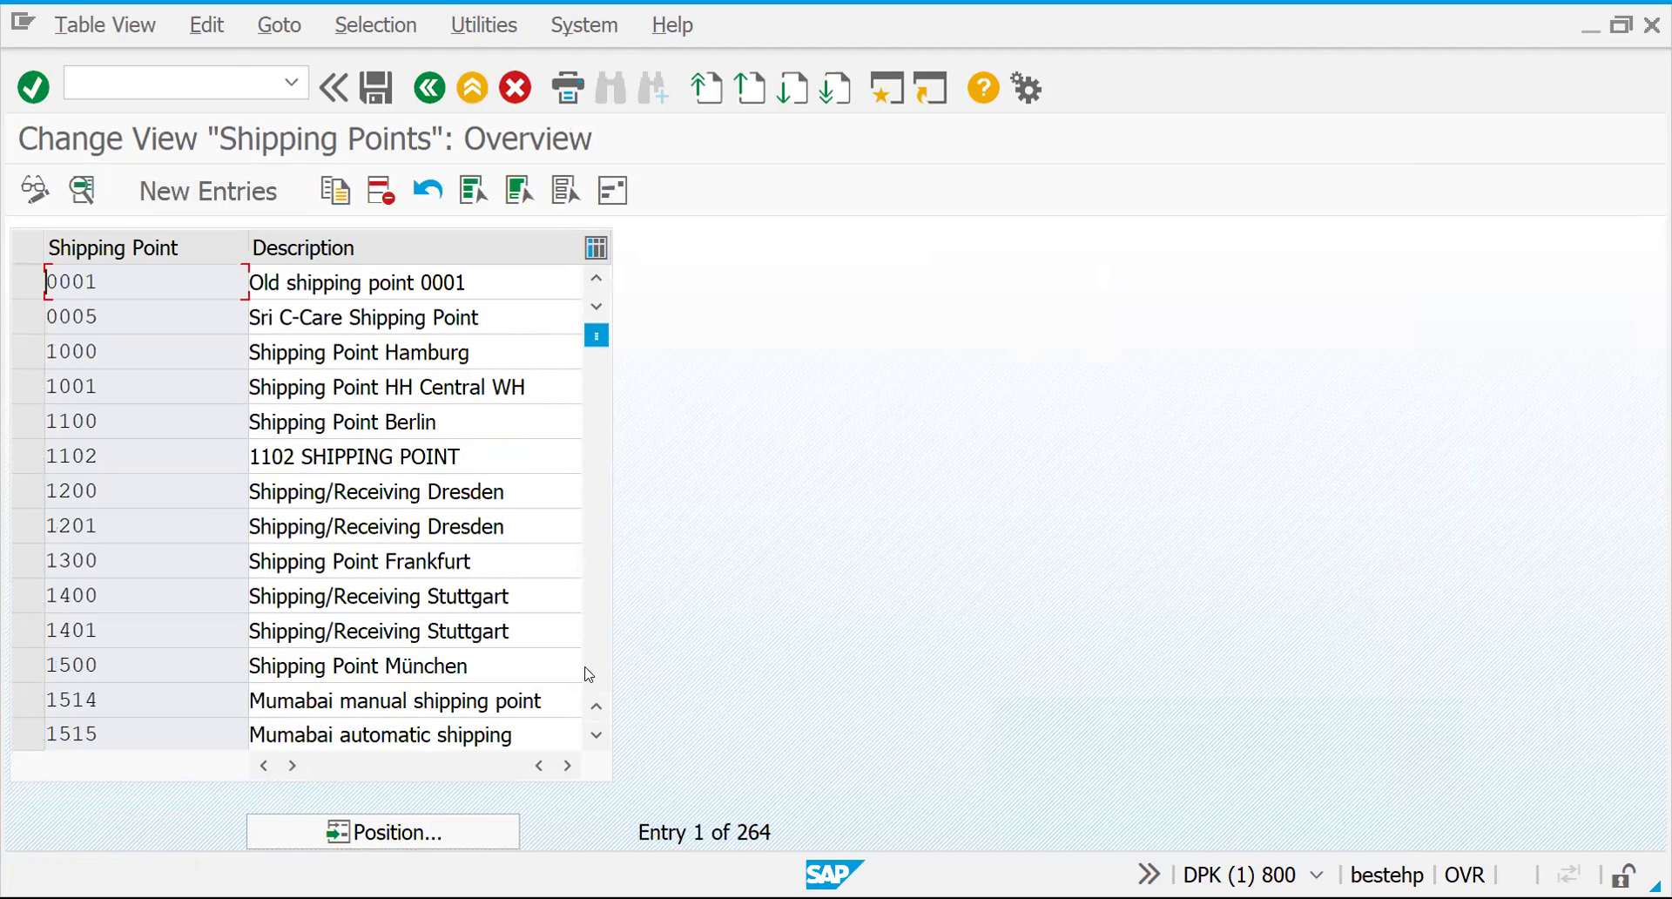
{"action": "left_click", "coordinate": [360, 832]}
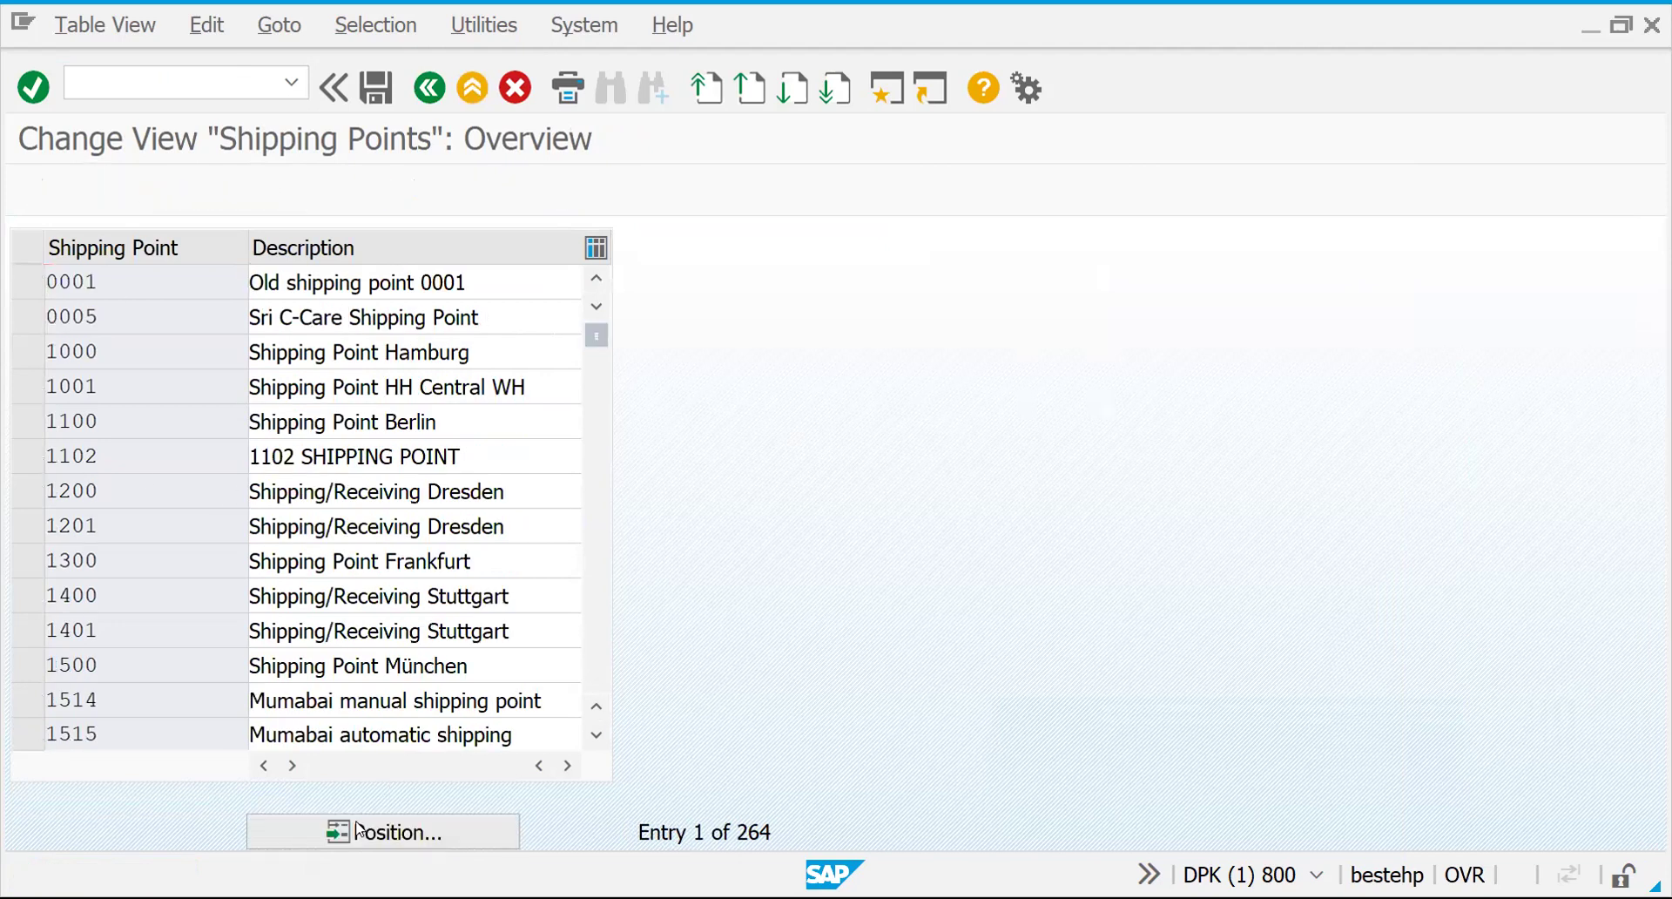
{"action": "type", "text": "GSP2"}
{"action": "key", "text": "Return"}
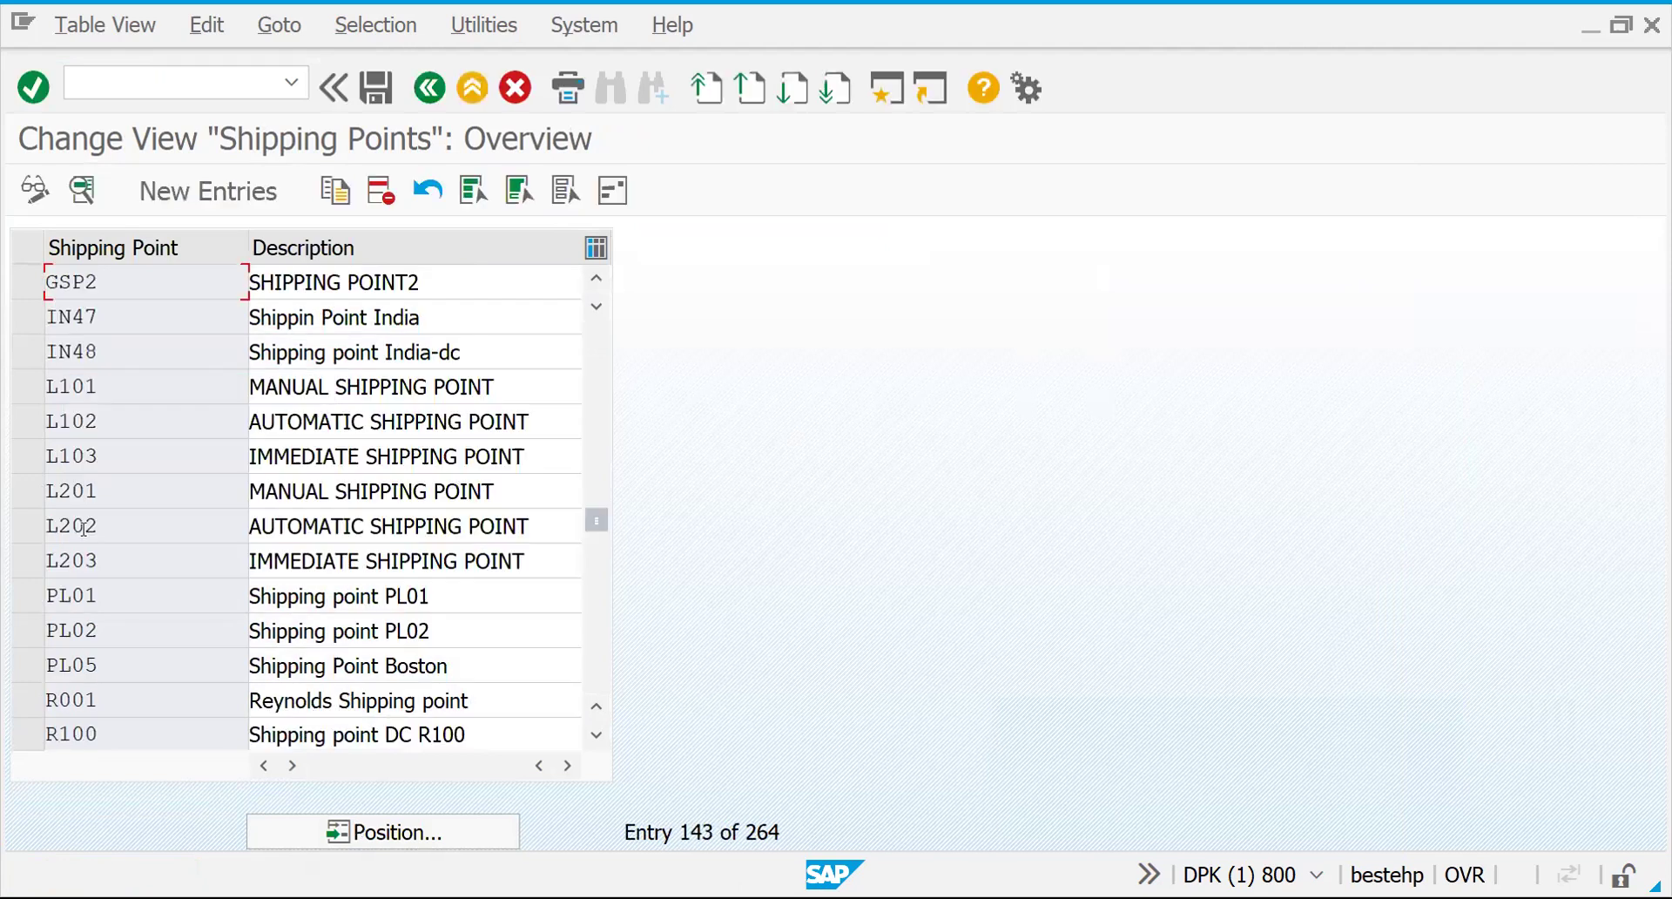
{"action": "double_click", "coordinate": [131, 288]}
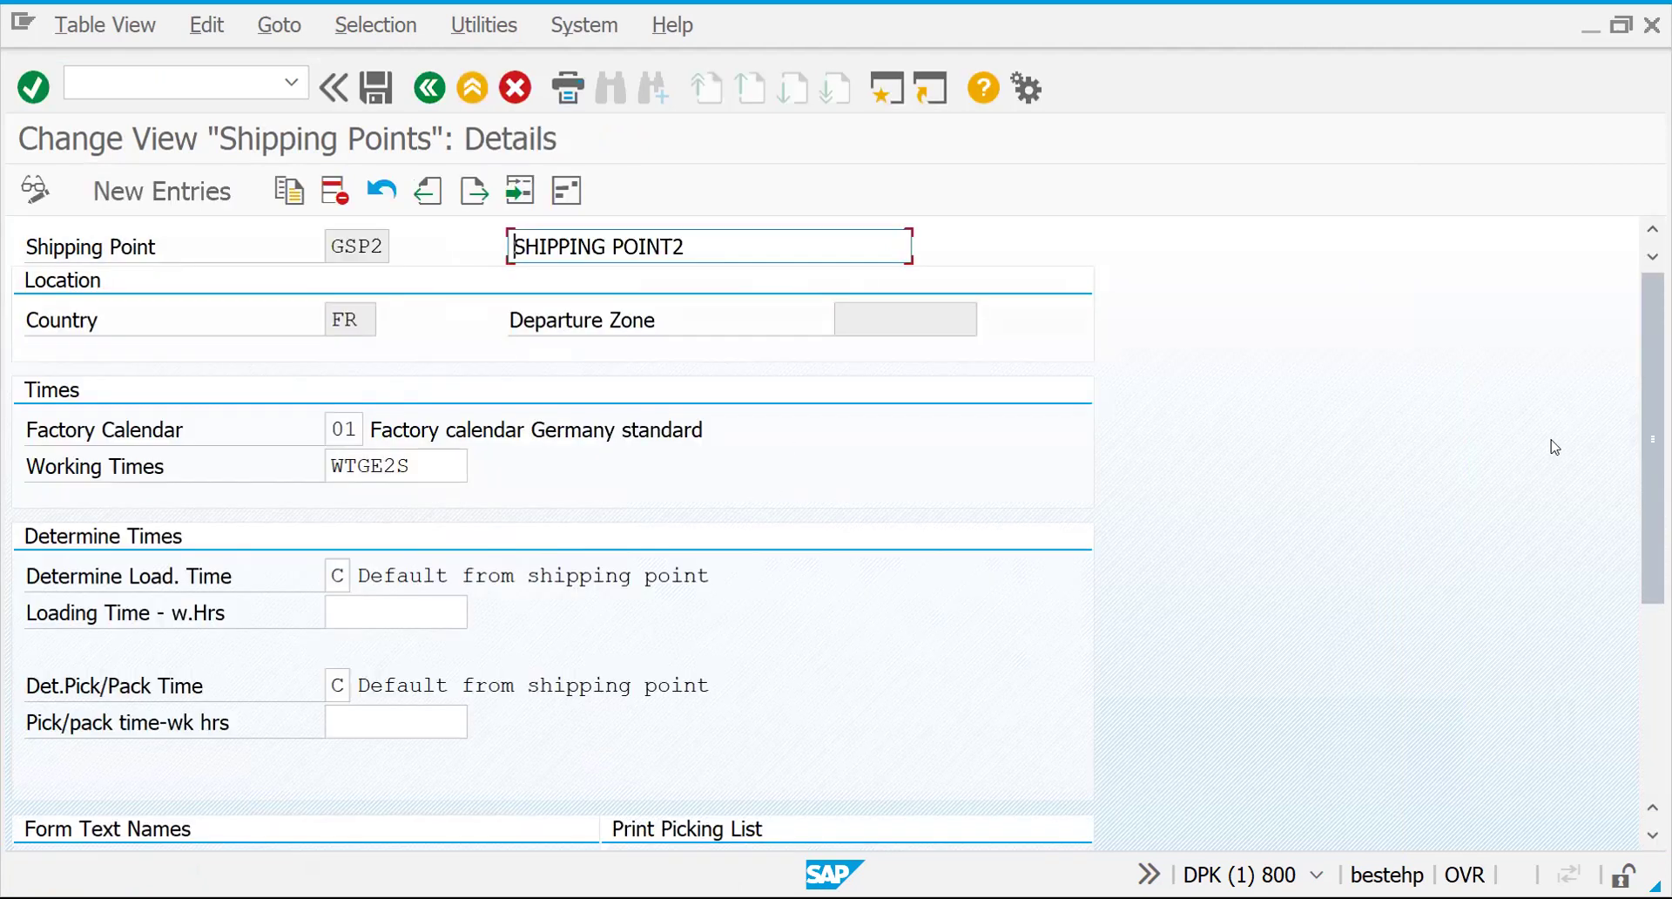
Step: Open the address of shipping point GSP2 and set its country to GB
{"action": "key", "text": "Return"}
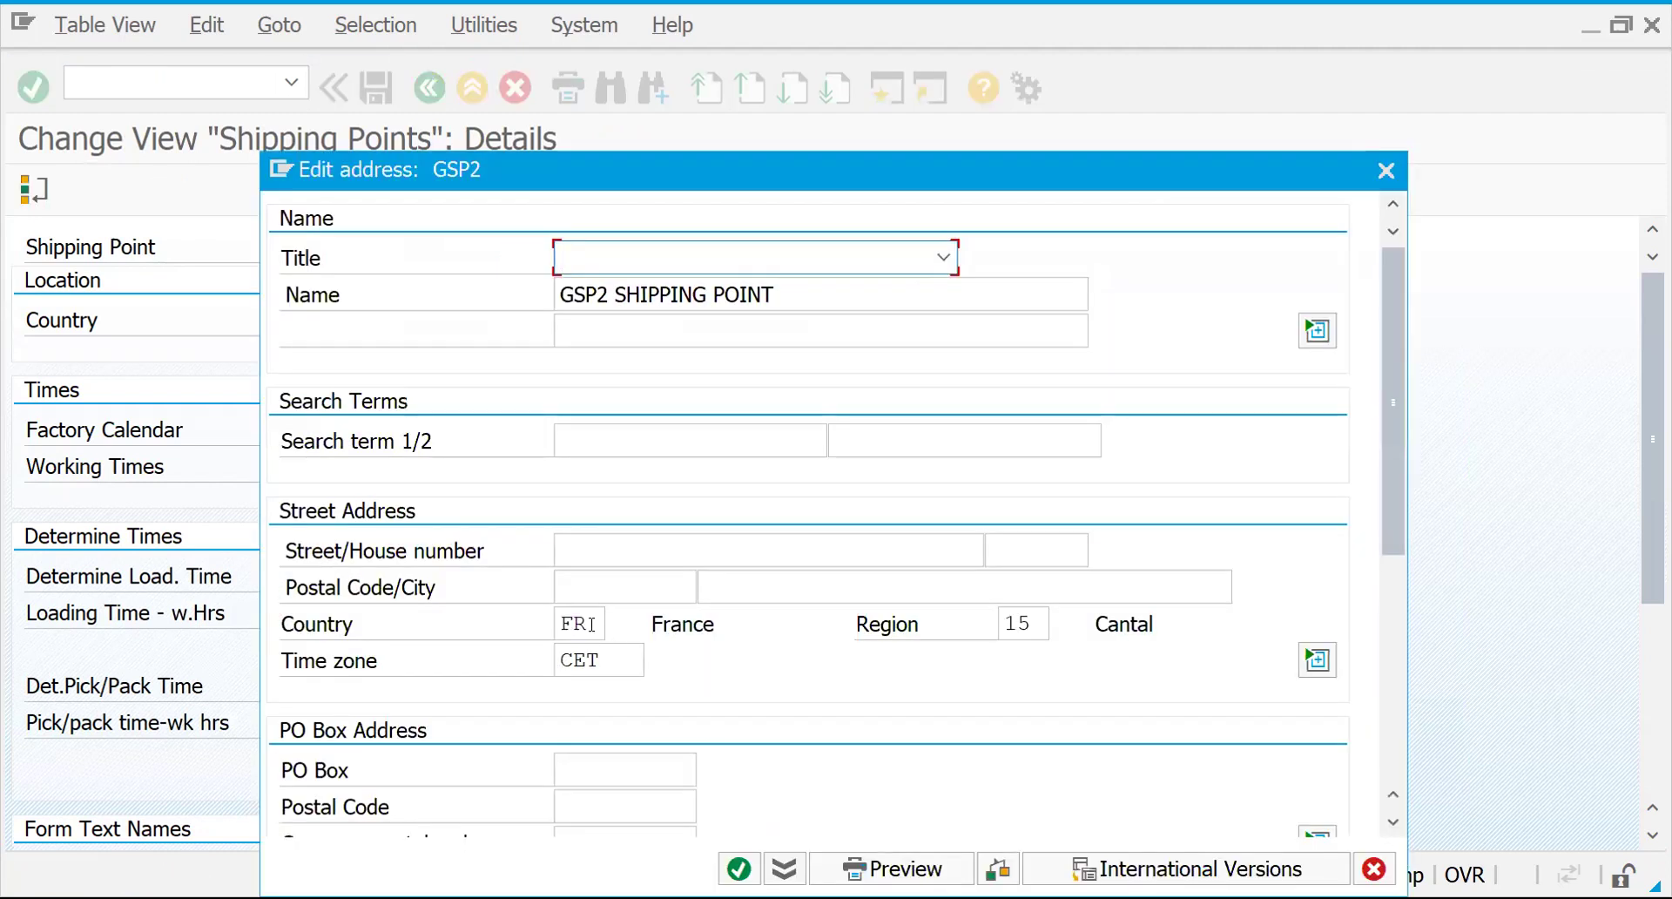
{"action": "left_click_drag", "start_coordinate": [595, 625], "coordinate": [540, 633]}
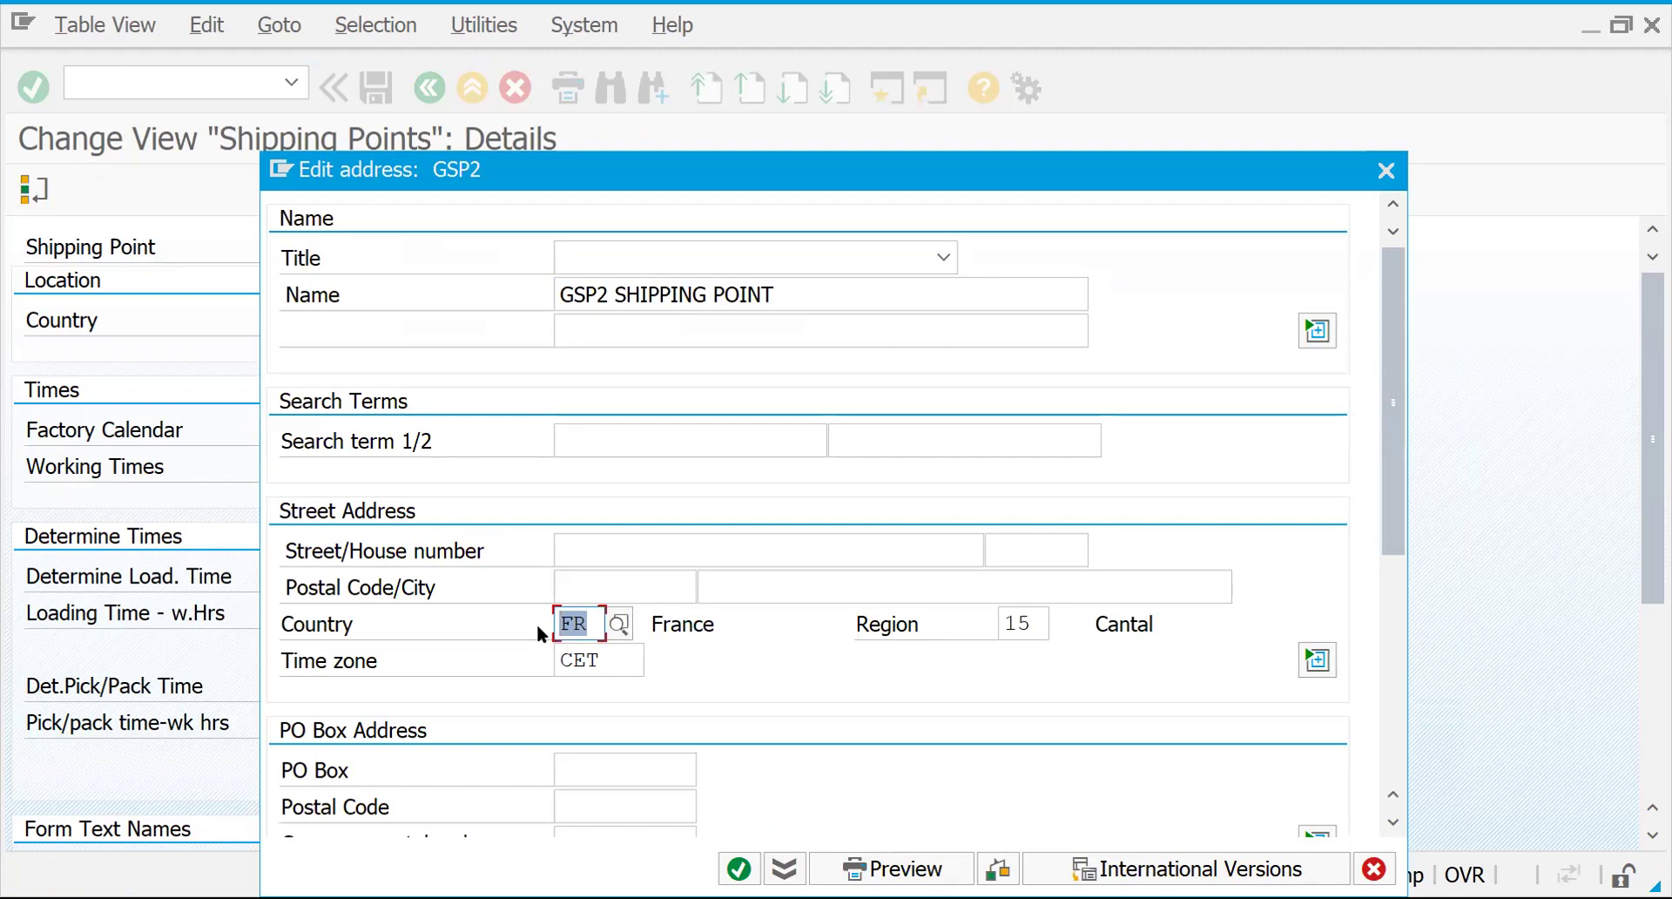
{"action": "type", "text": "U"}
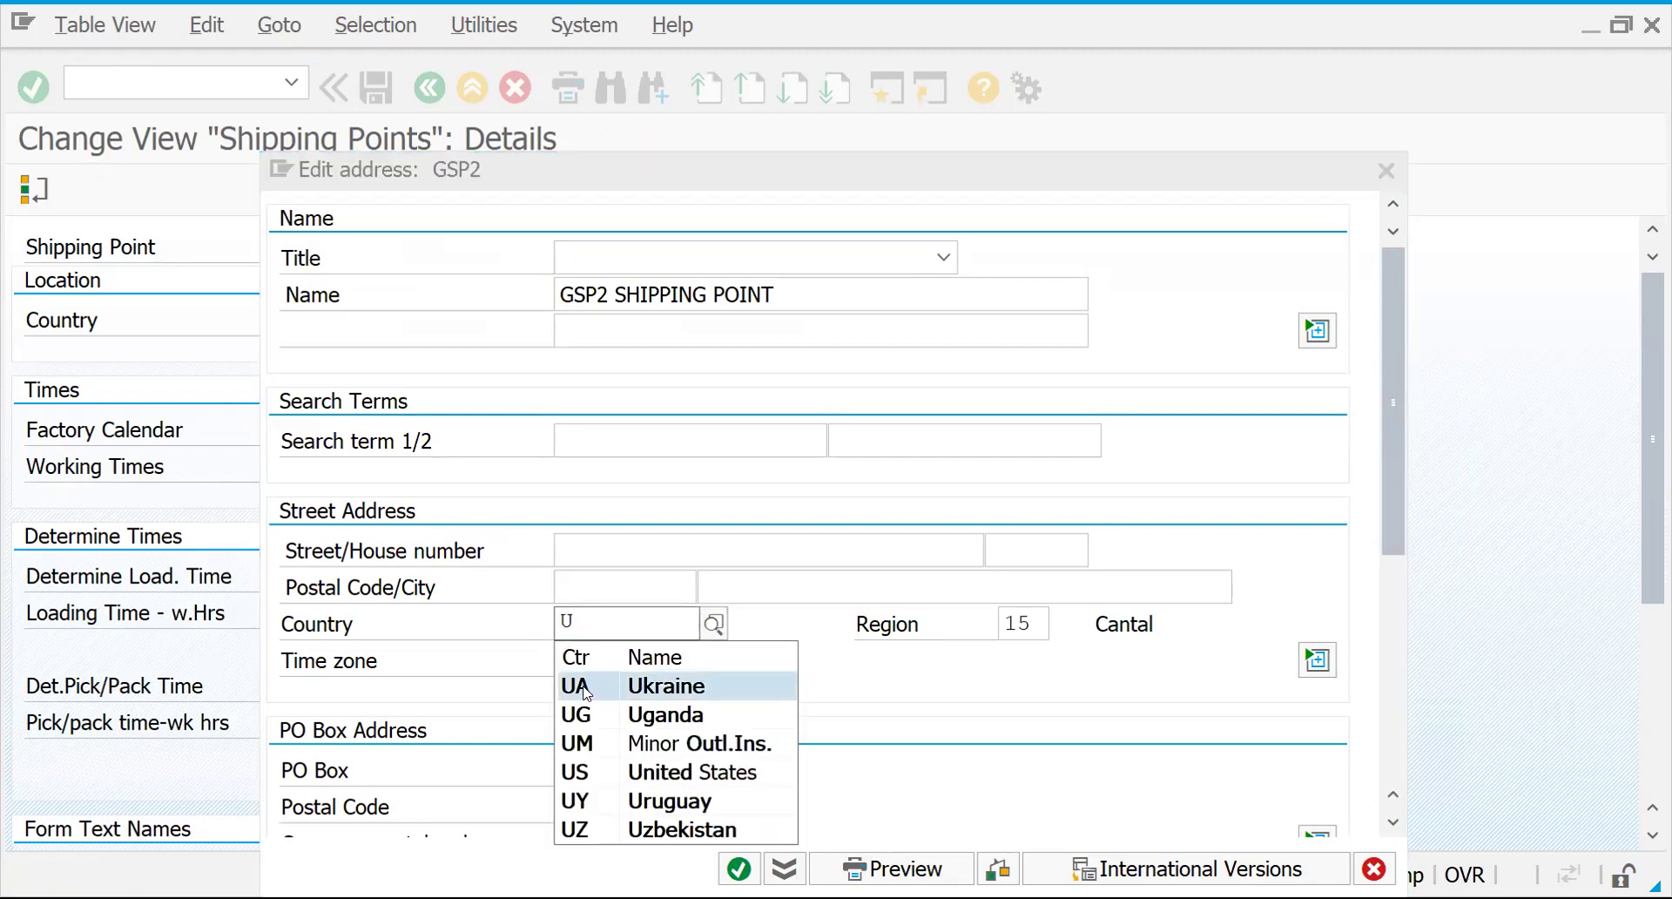
{"action": "type", "text": "K"}
{"action": "key", "text": "BackSpace"}
{"action": "key", "text": "BackSpace"}
{"action": "type", "text": "GB"}
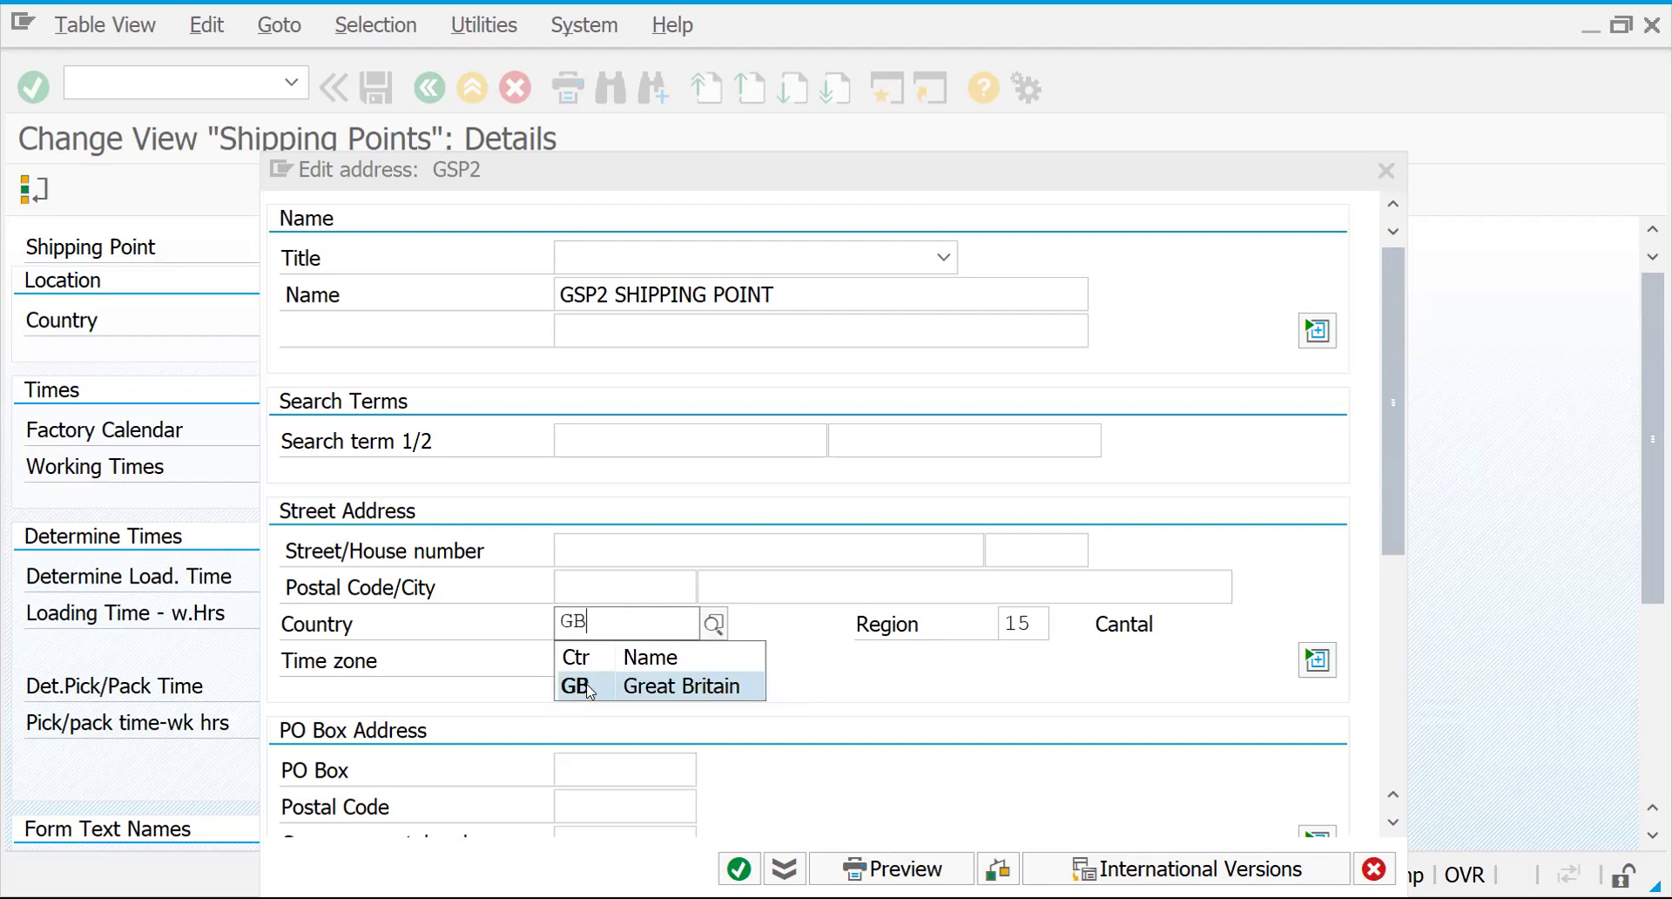
Step: Set the address region of GSP2 to CL (Clwyd), confirm the address and save the shipping point
{"action": "left_click", "coordinate": [1045, 625]}
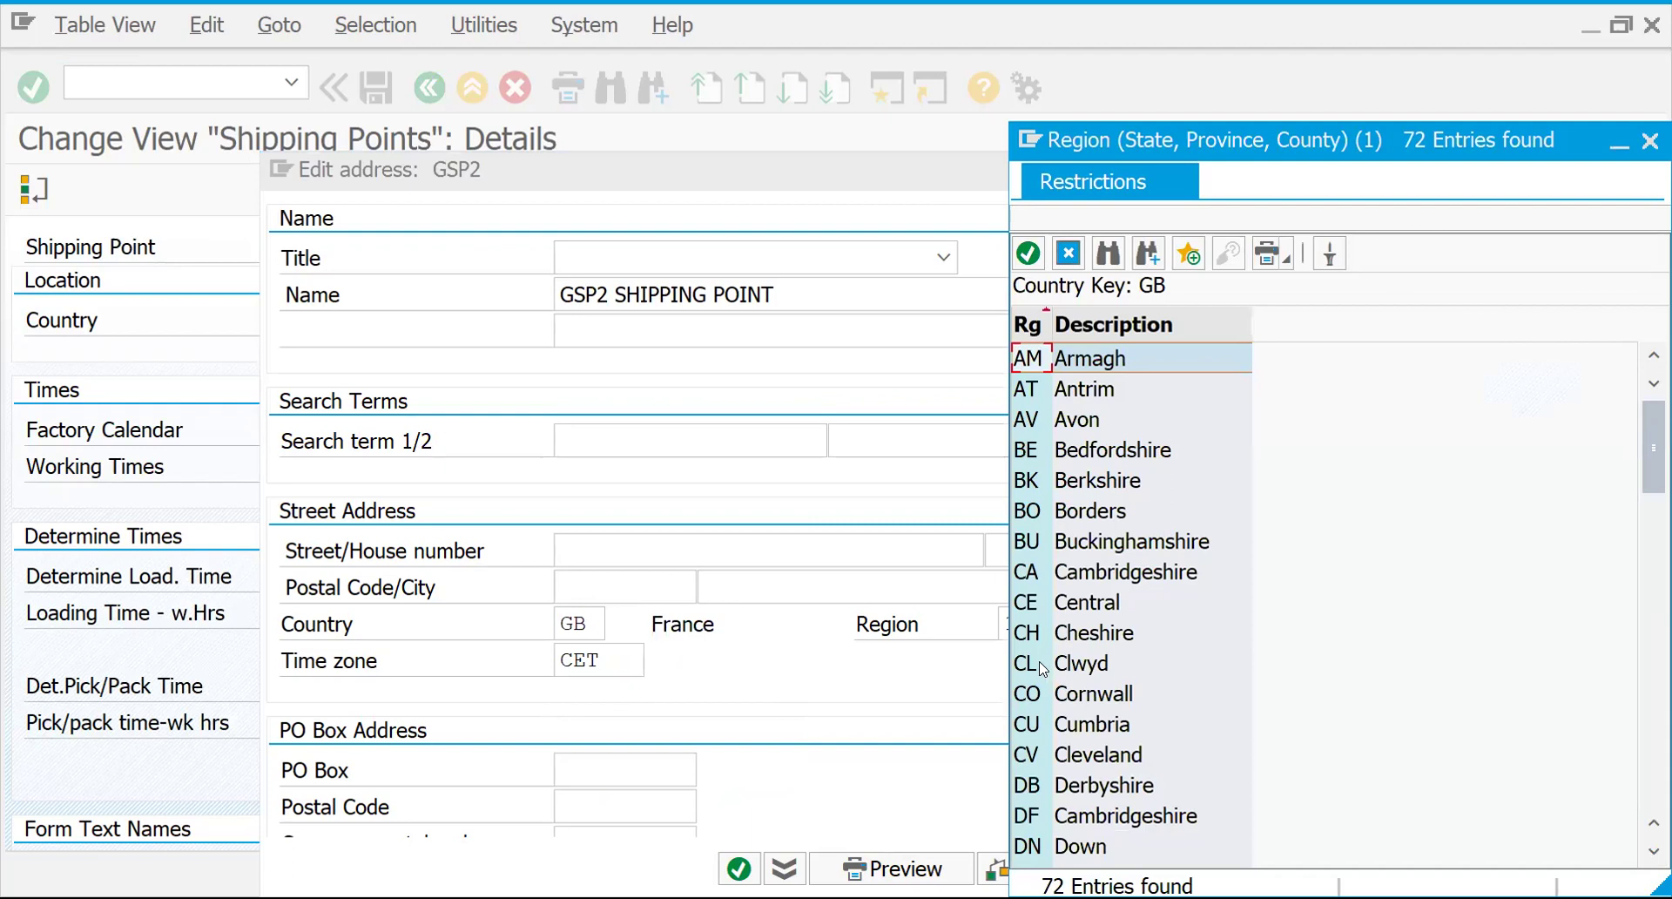
{"action": "left_click", "coordinate": [1042, 667]}
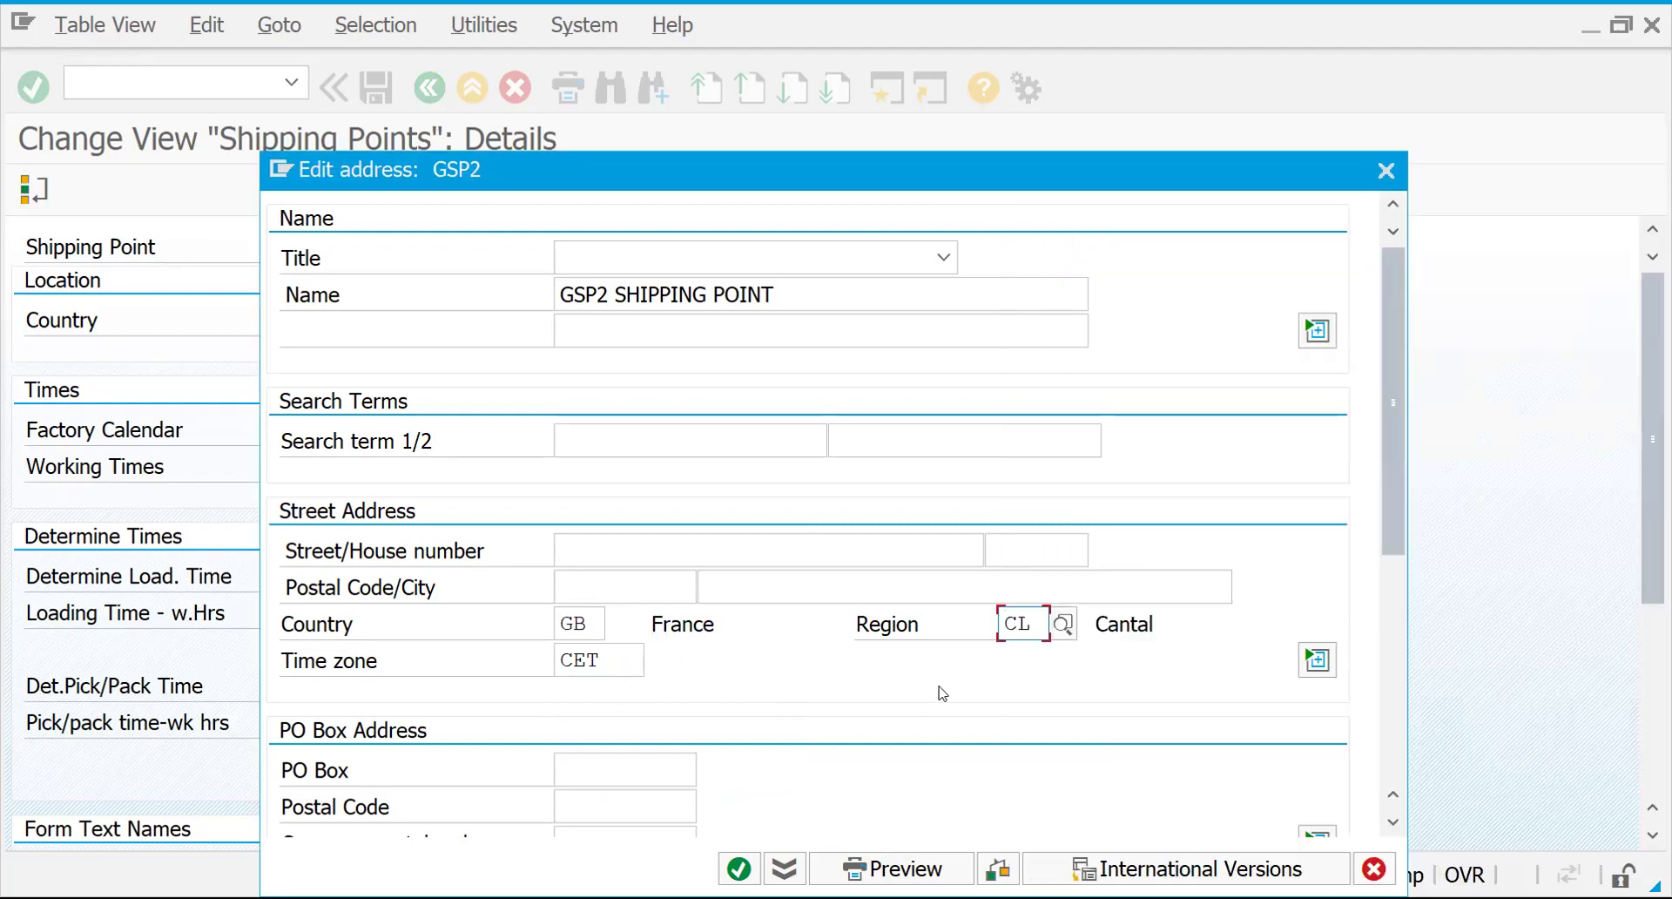
{"action": "key", "text": "Return"}
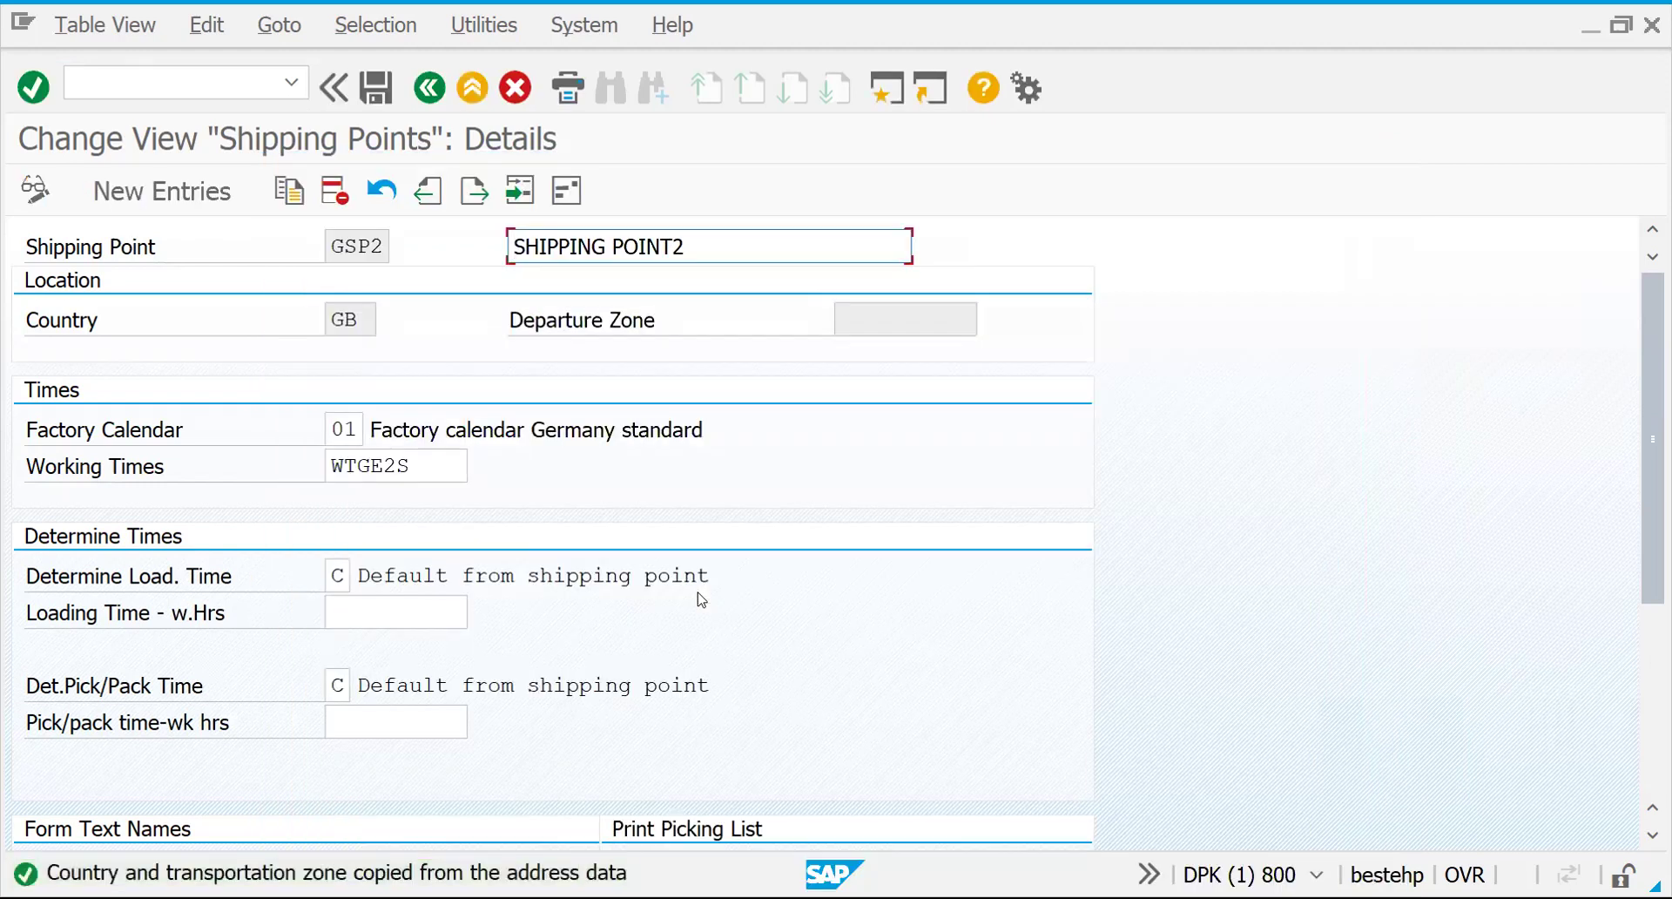
{"action": "key", "text": "ctrl+s"}
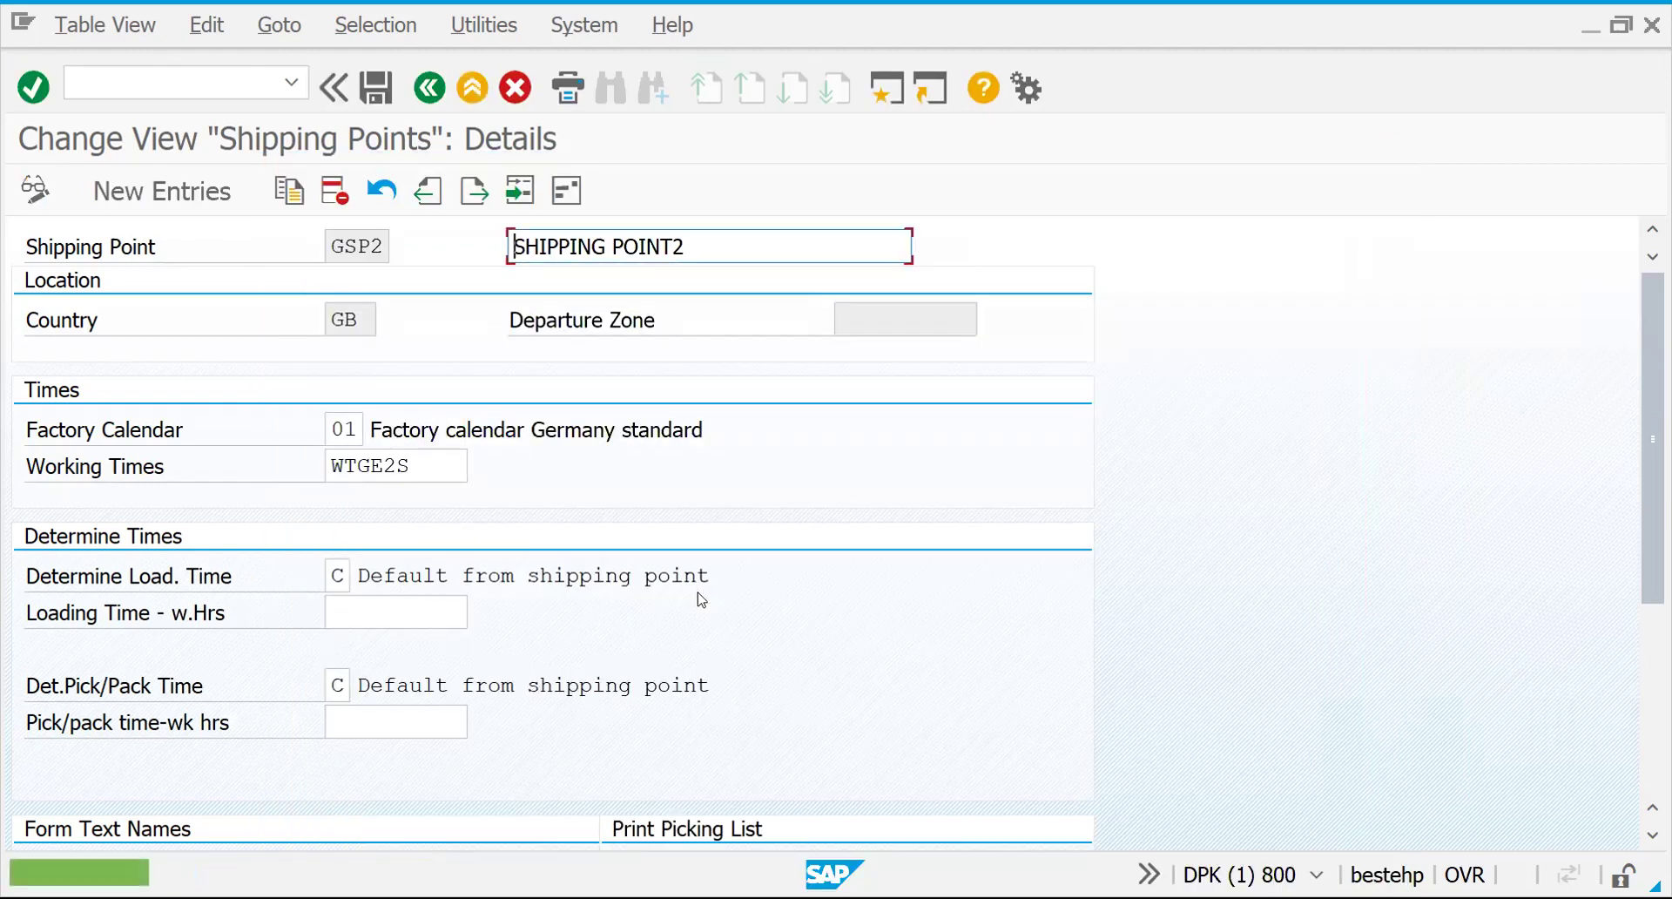
Step: Return from the shipping points overview to the customizing structure and collapse the Logistics Execution and Definition nodes
{"action": "left_click", "coordinate": [426, 90]}
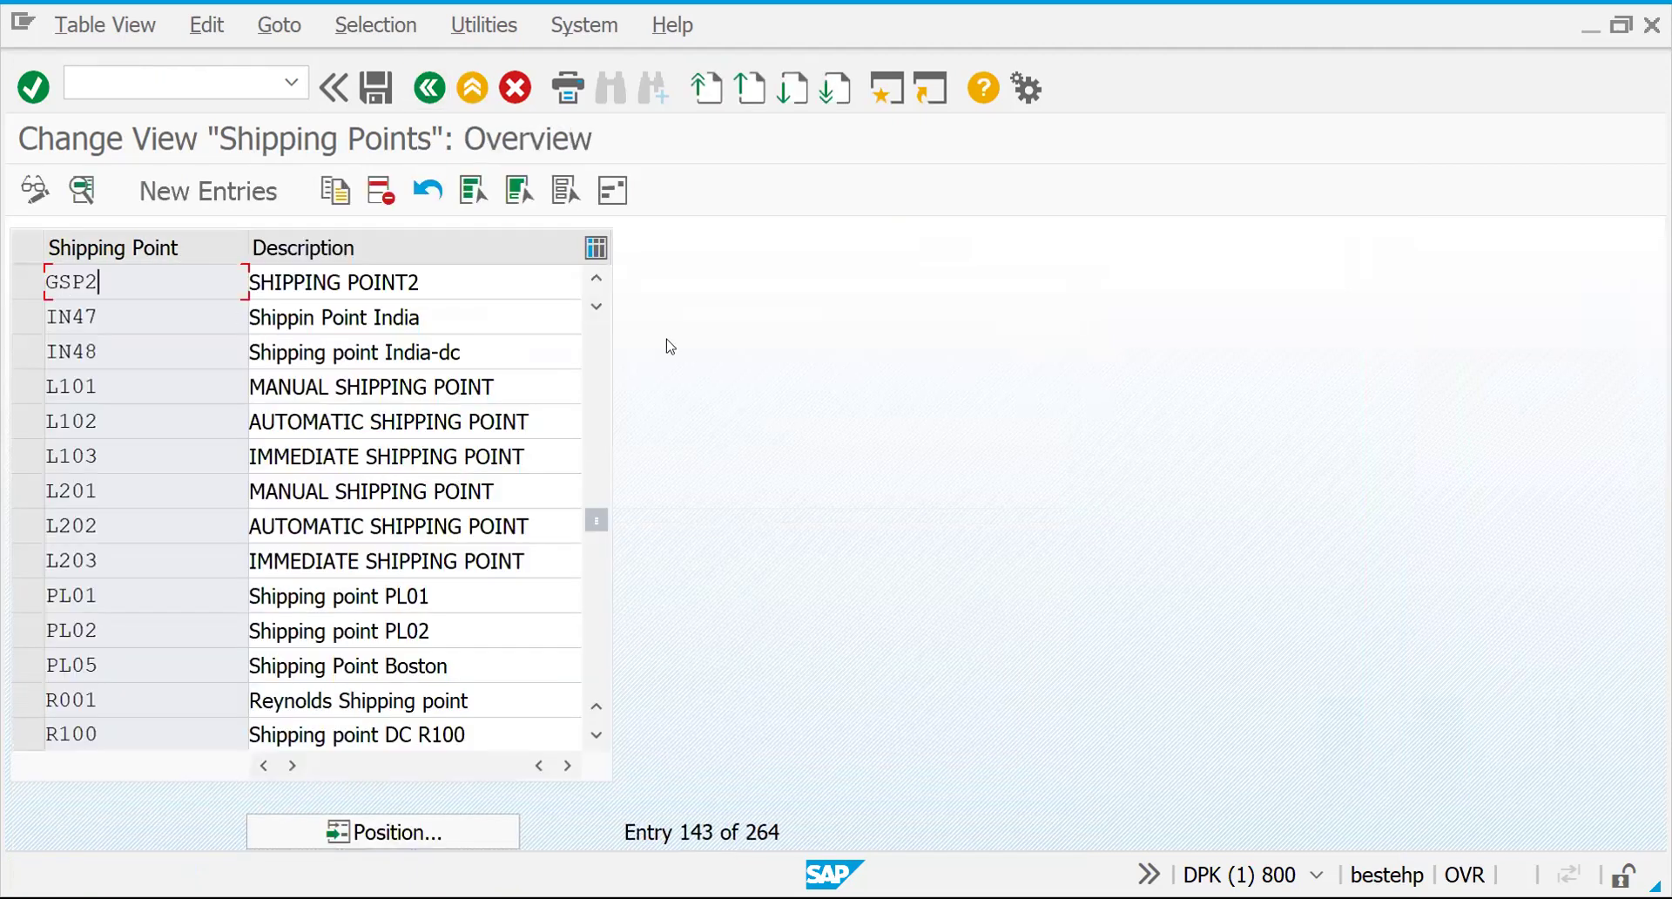
{"action": "left_click", "coordinate": [597, 338]}
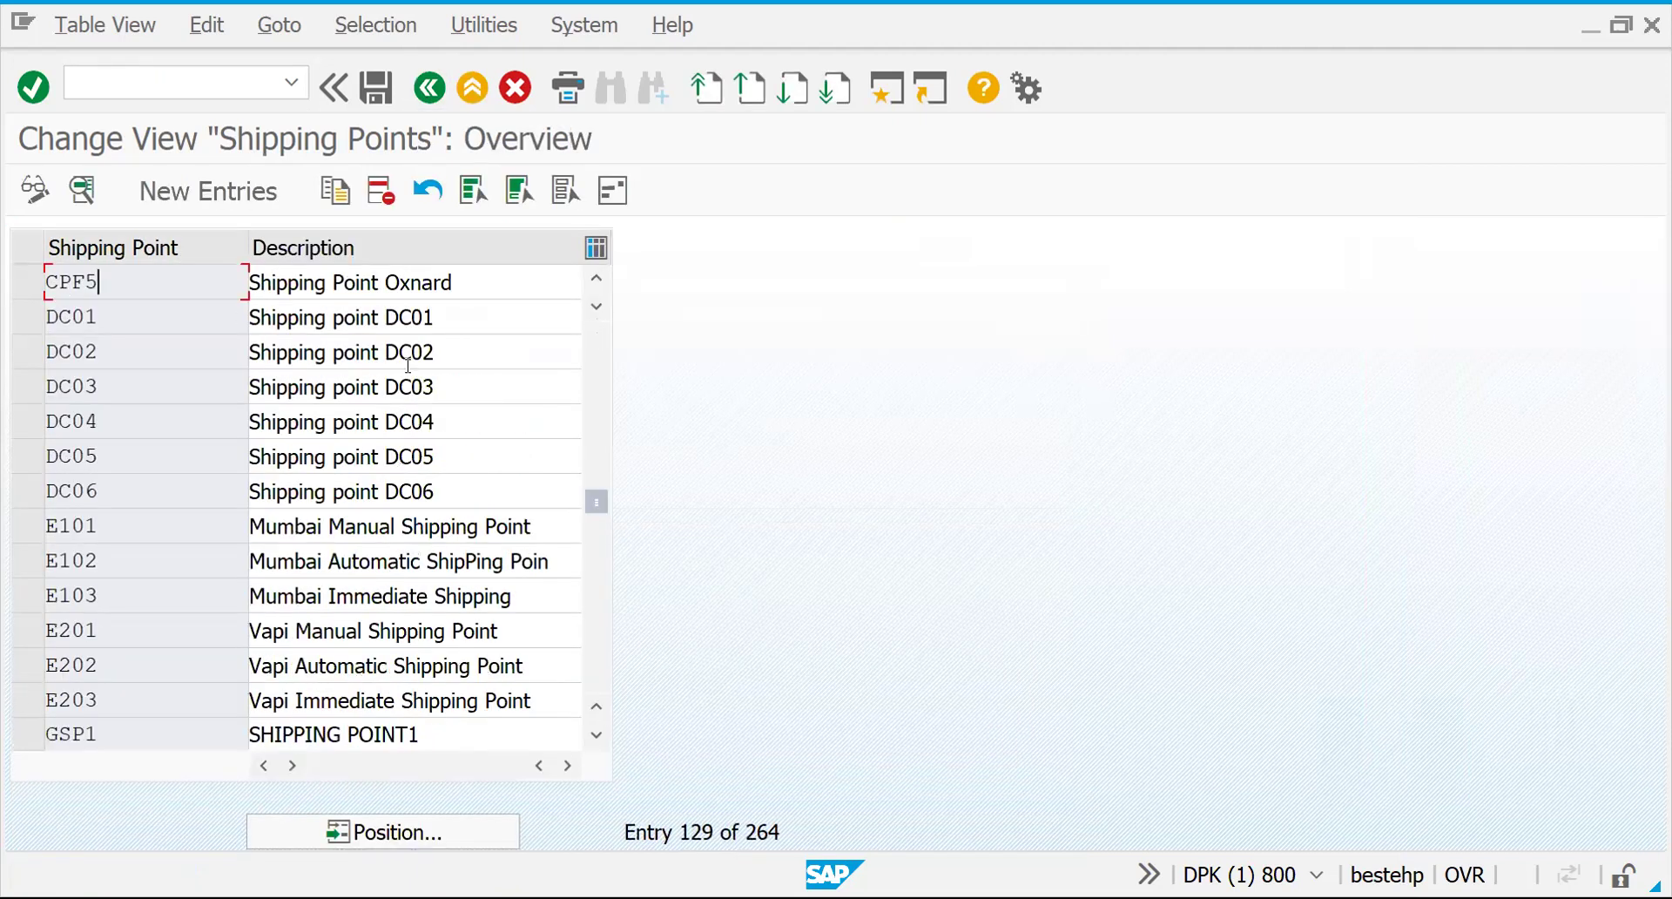
{"action": "left_click", "coordinate": [430, 89]}
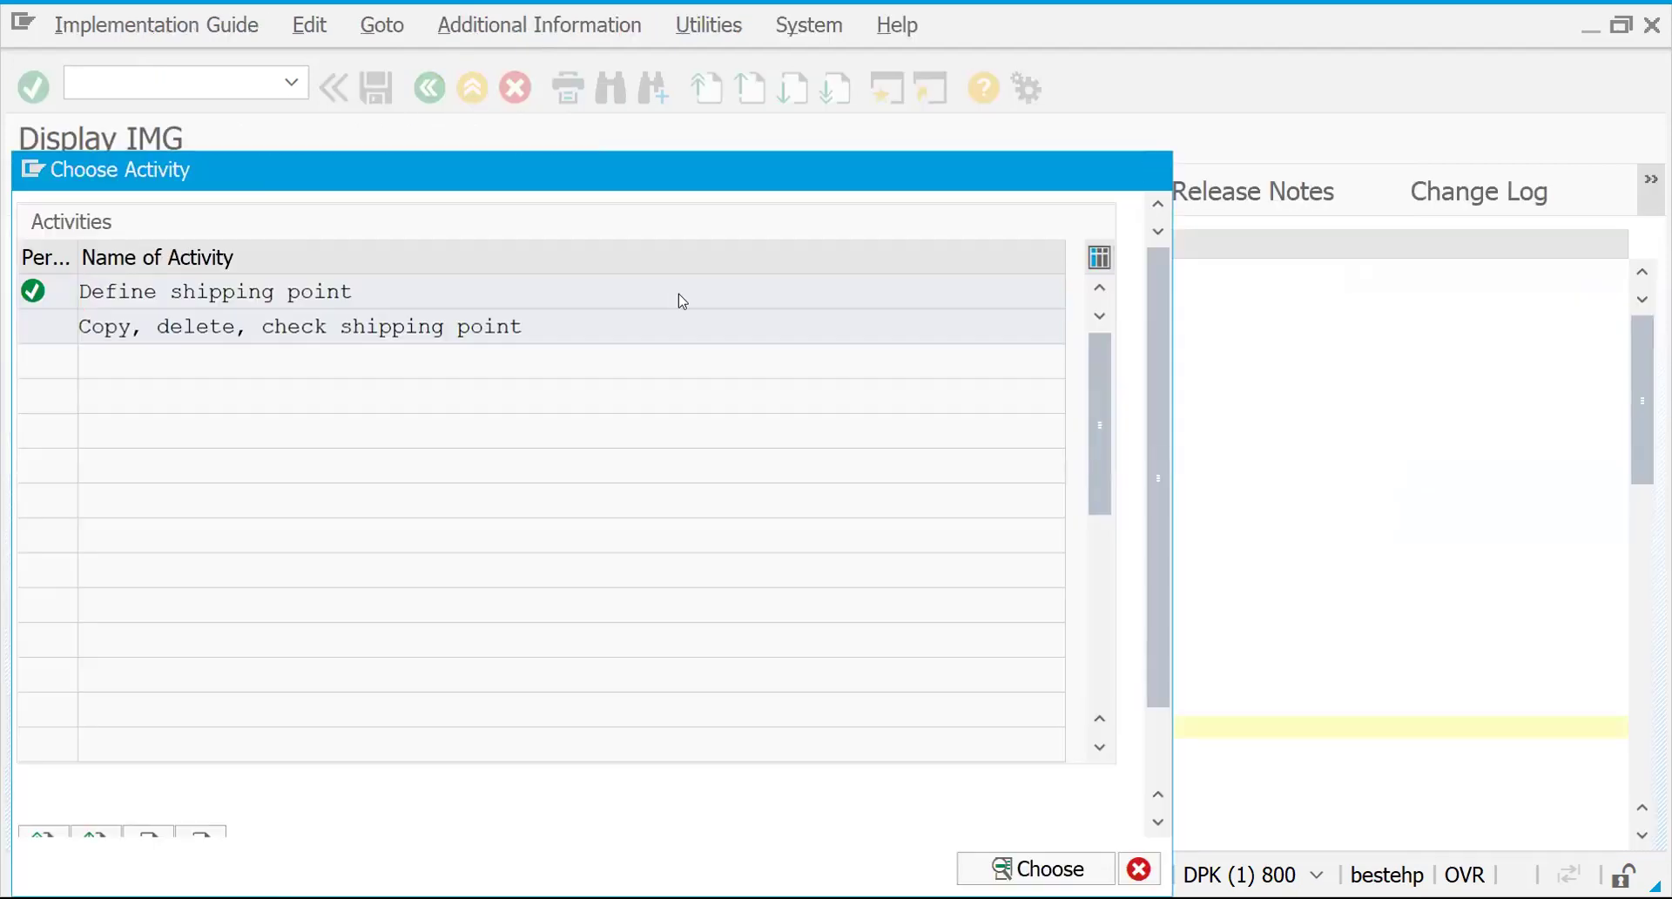
{"action": "key", "text": "Escape"}
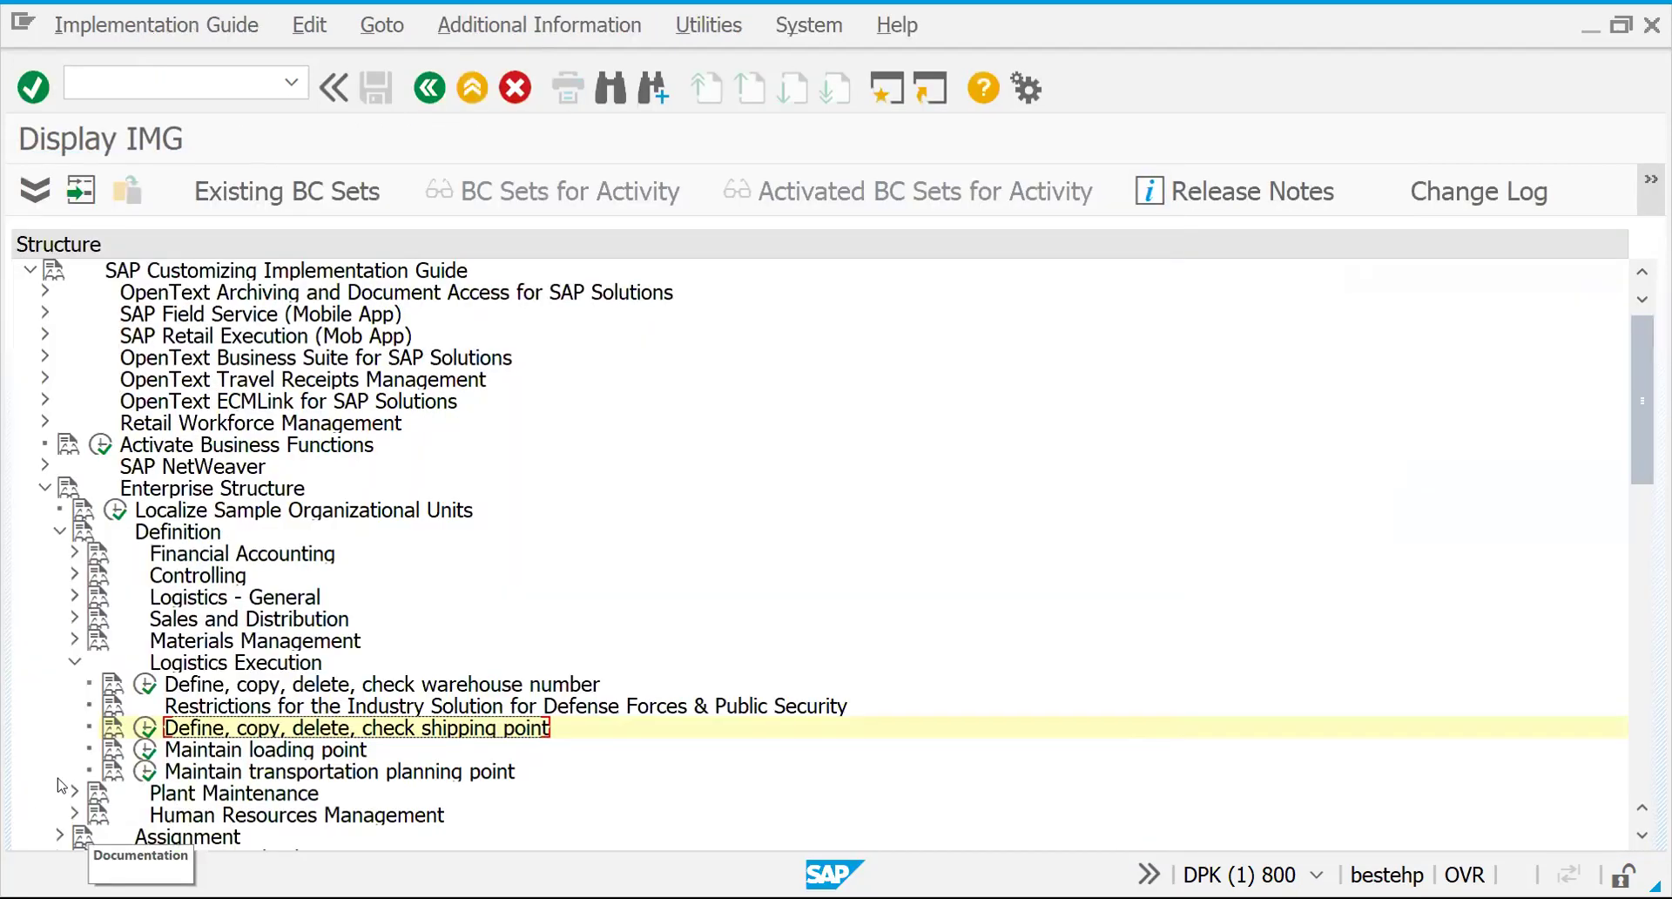
{"action": "left_click", "coordinate": [74, 662]}
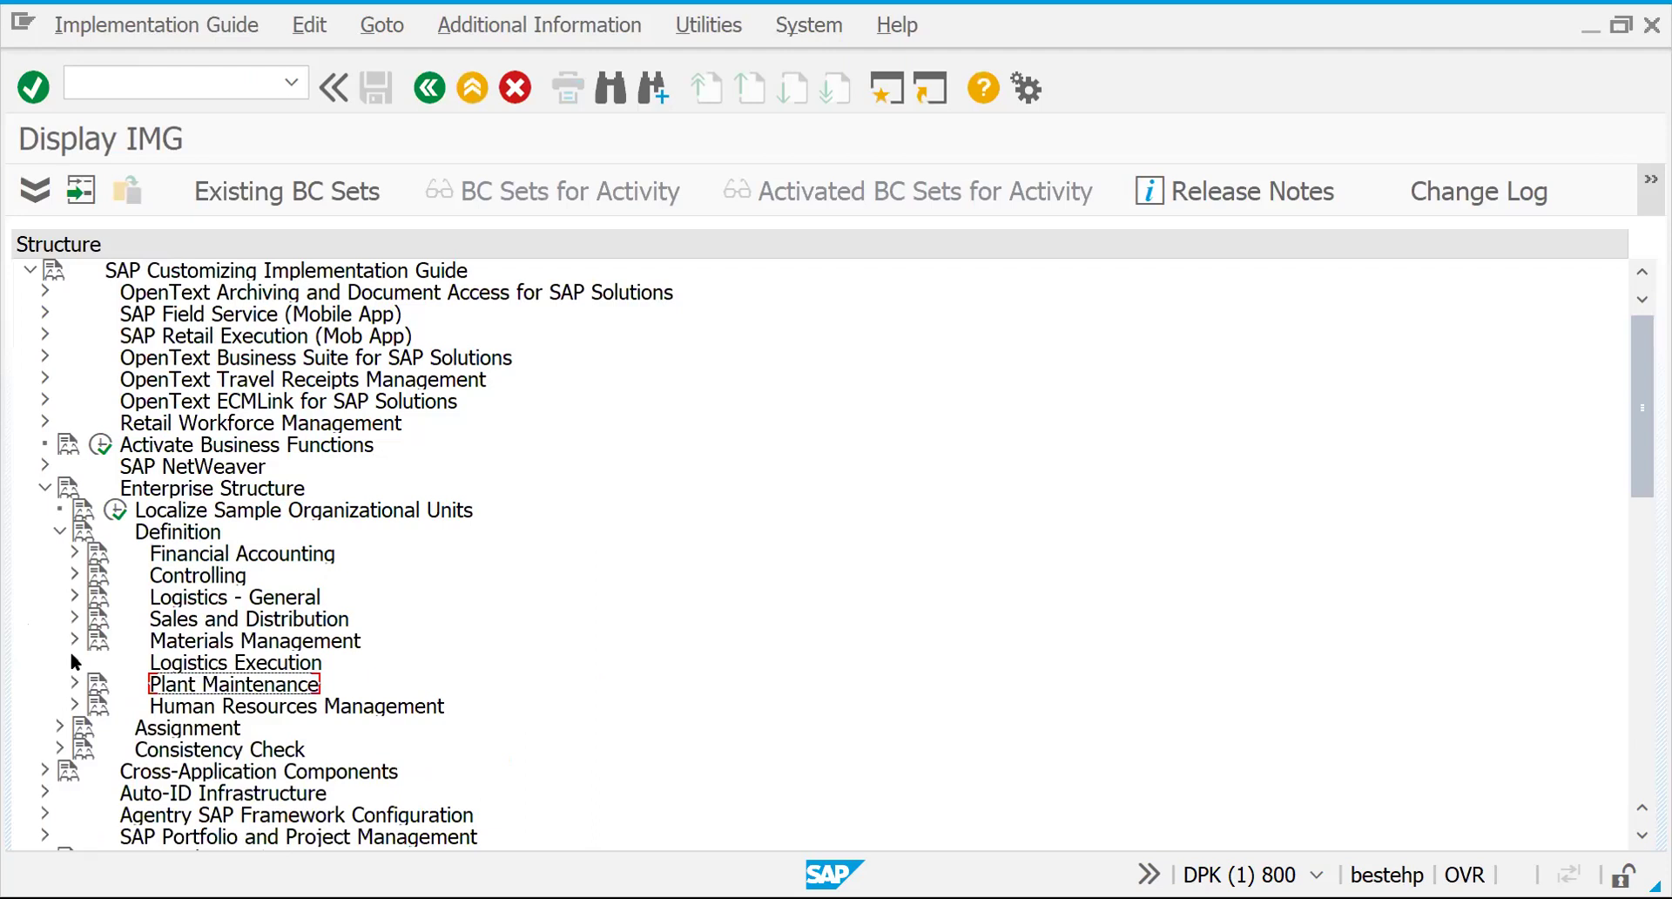
{"action": "left_click", "coordinate": [60, 531]}
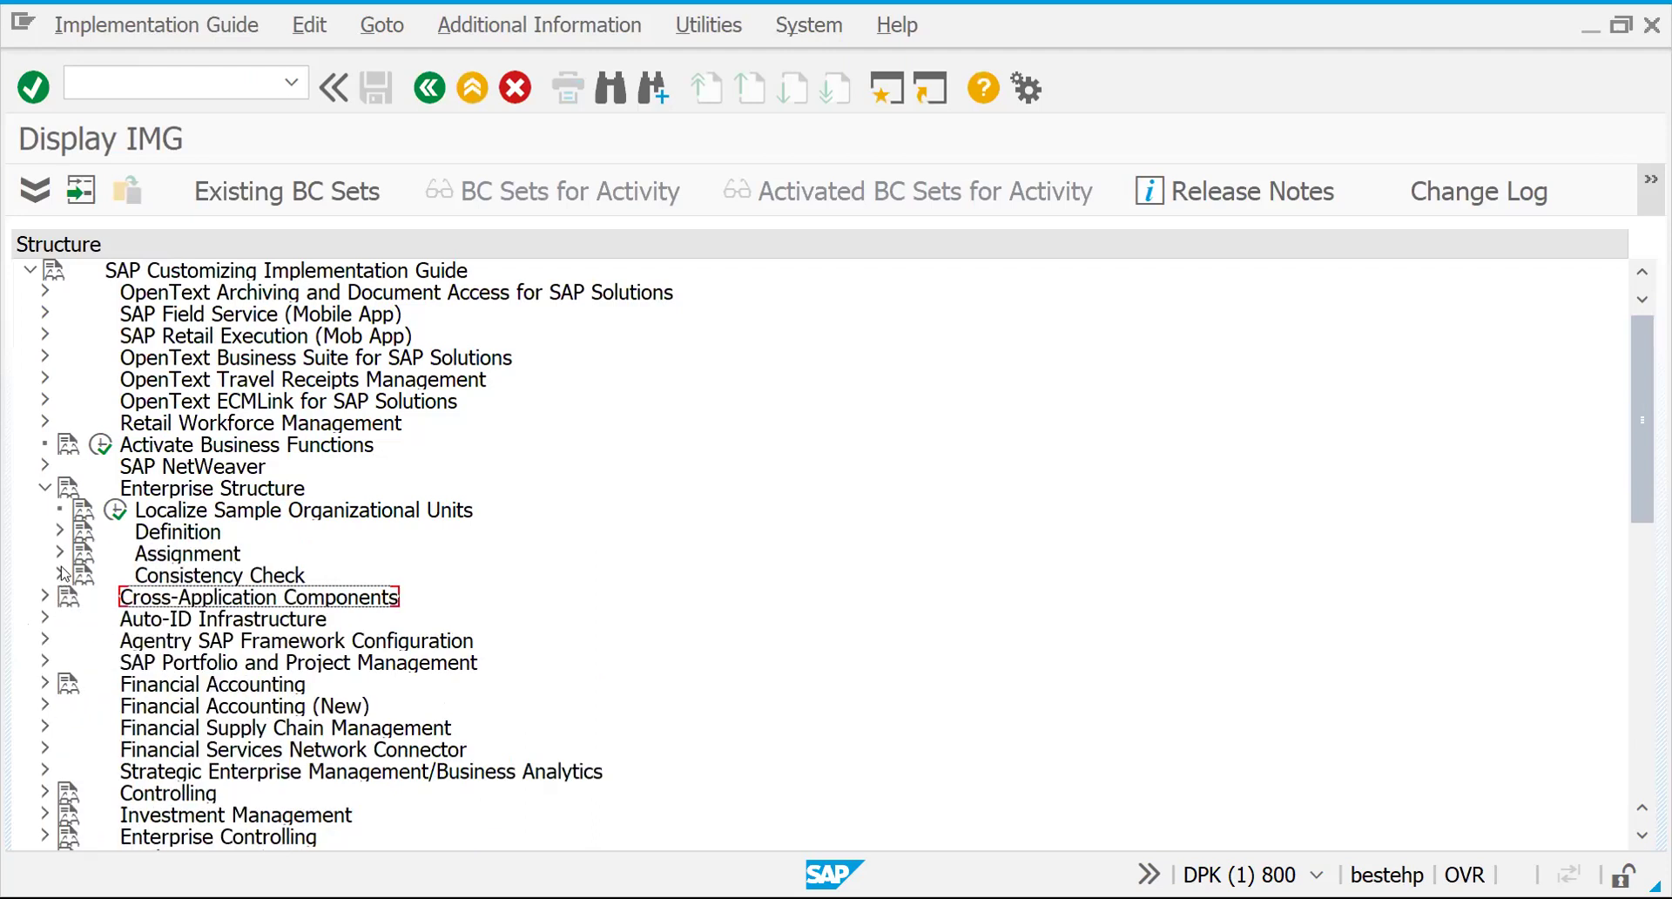
Step: Open the Assign shipping point to plant activity for Logistics Execution within the Enterprise Structure assignments
{"action": "left_click", "coordinate": [61, 554]}
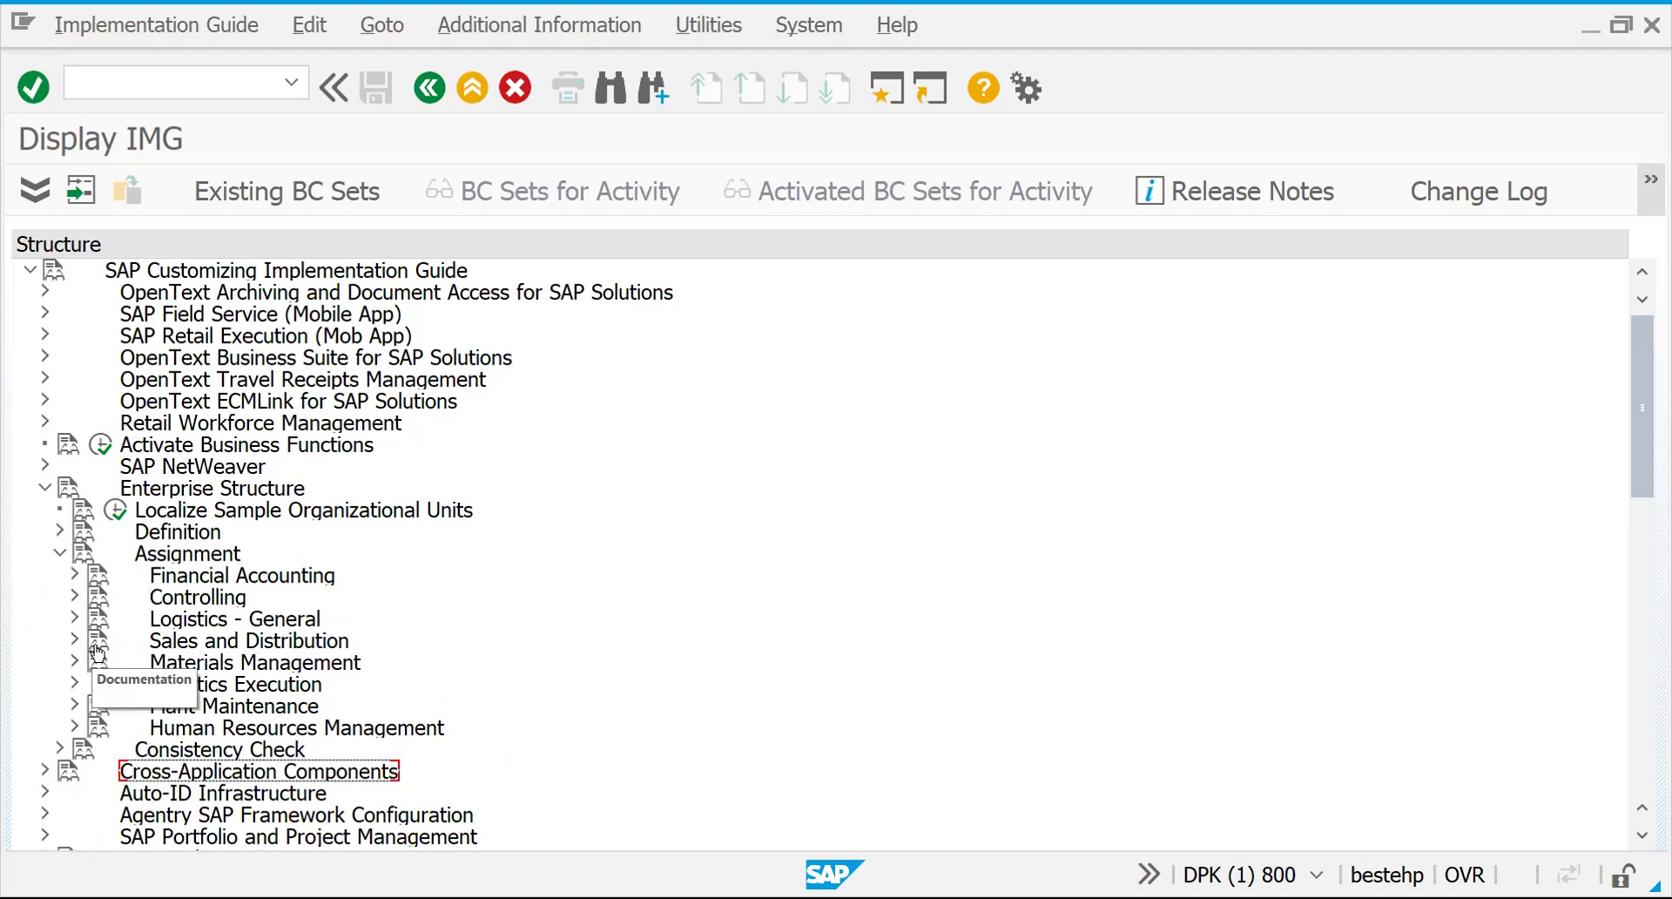
{"action": "left_click", "coordinate": [75, 684]}
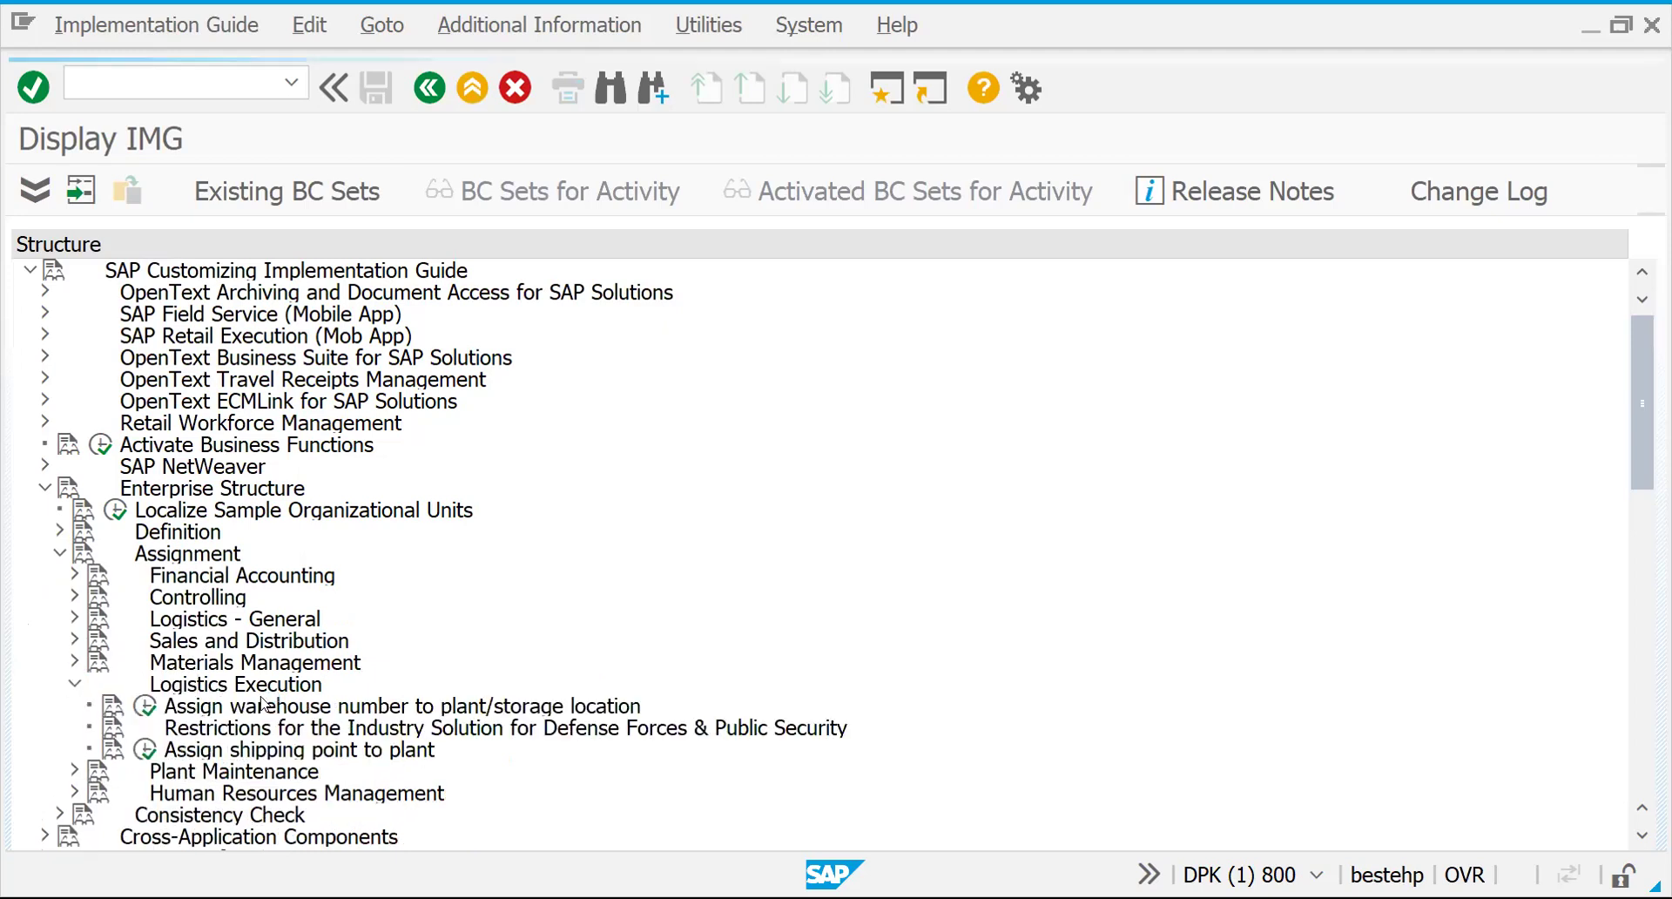
{"action": "left_click", "coordinate": [146, 749]}
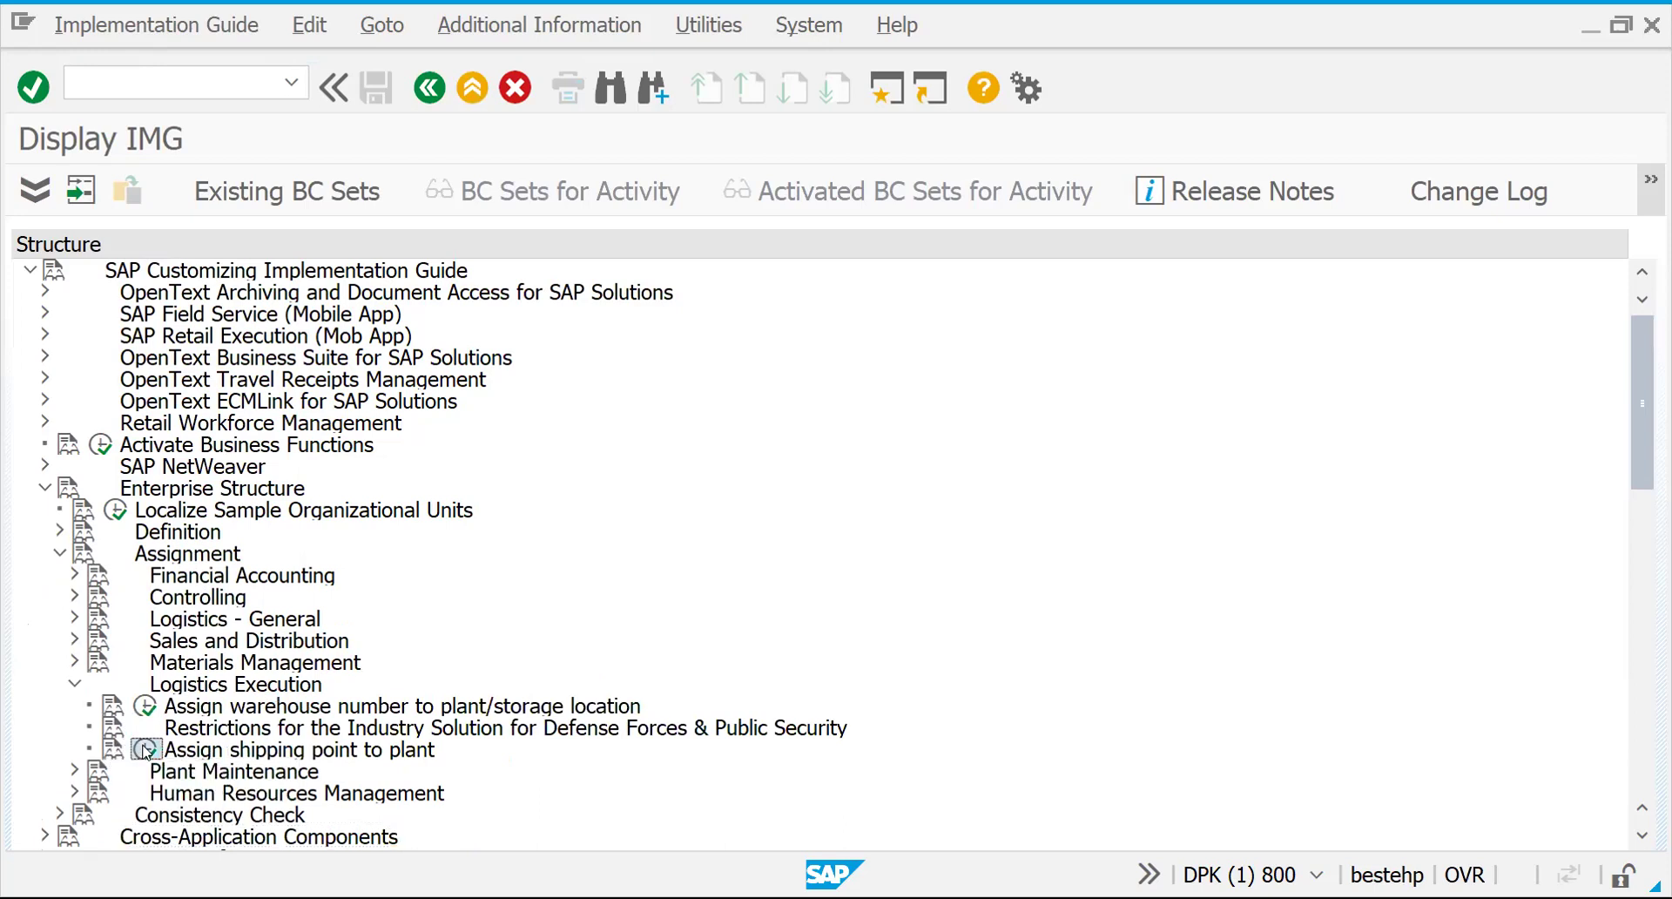
{"action": "key", "text": "Return"}
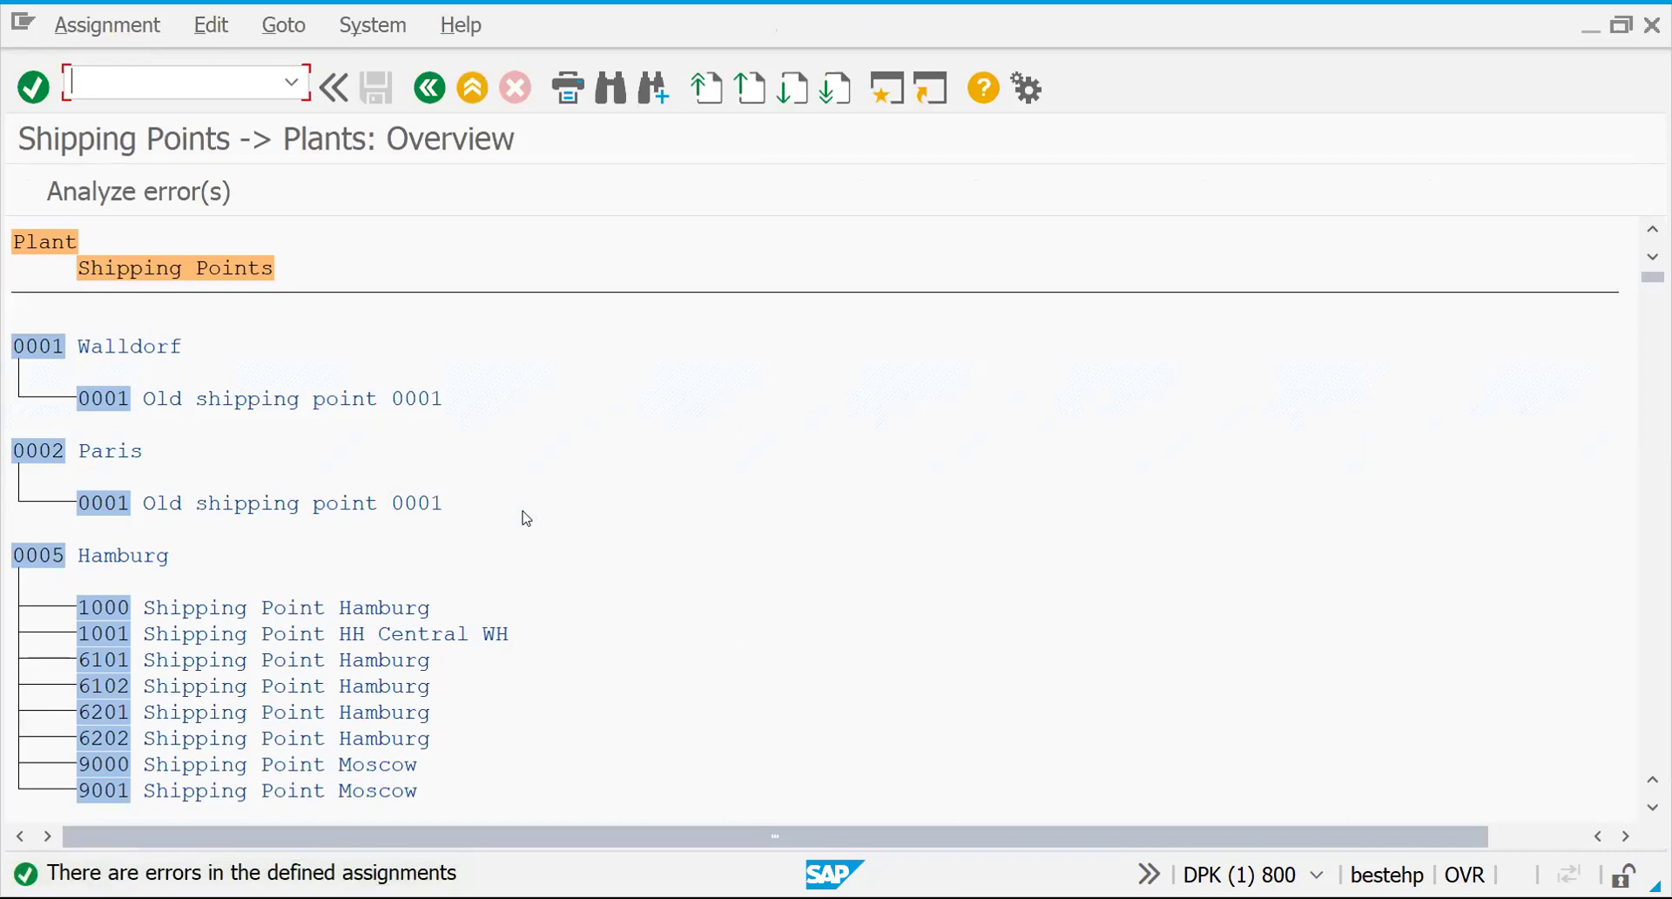
Step: Search the plant and shipping point overview for G, look through the hits and close the search
{"action": "key", "text": "ctrl+f"}
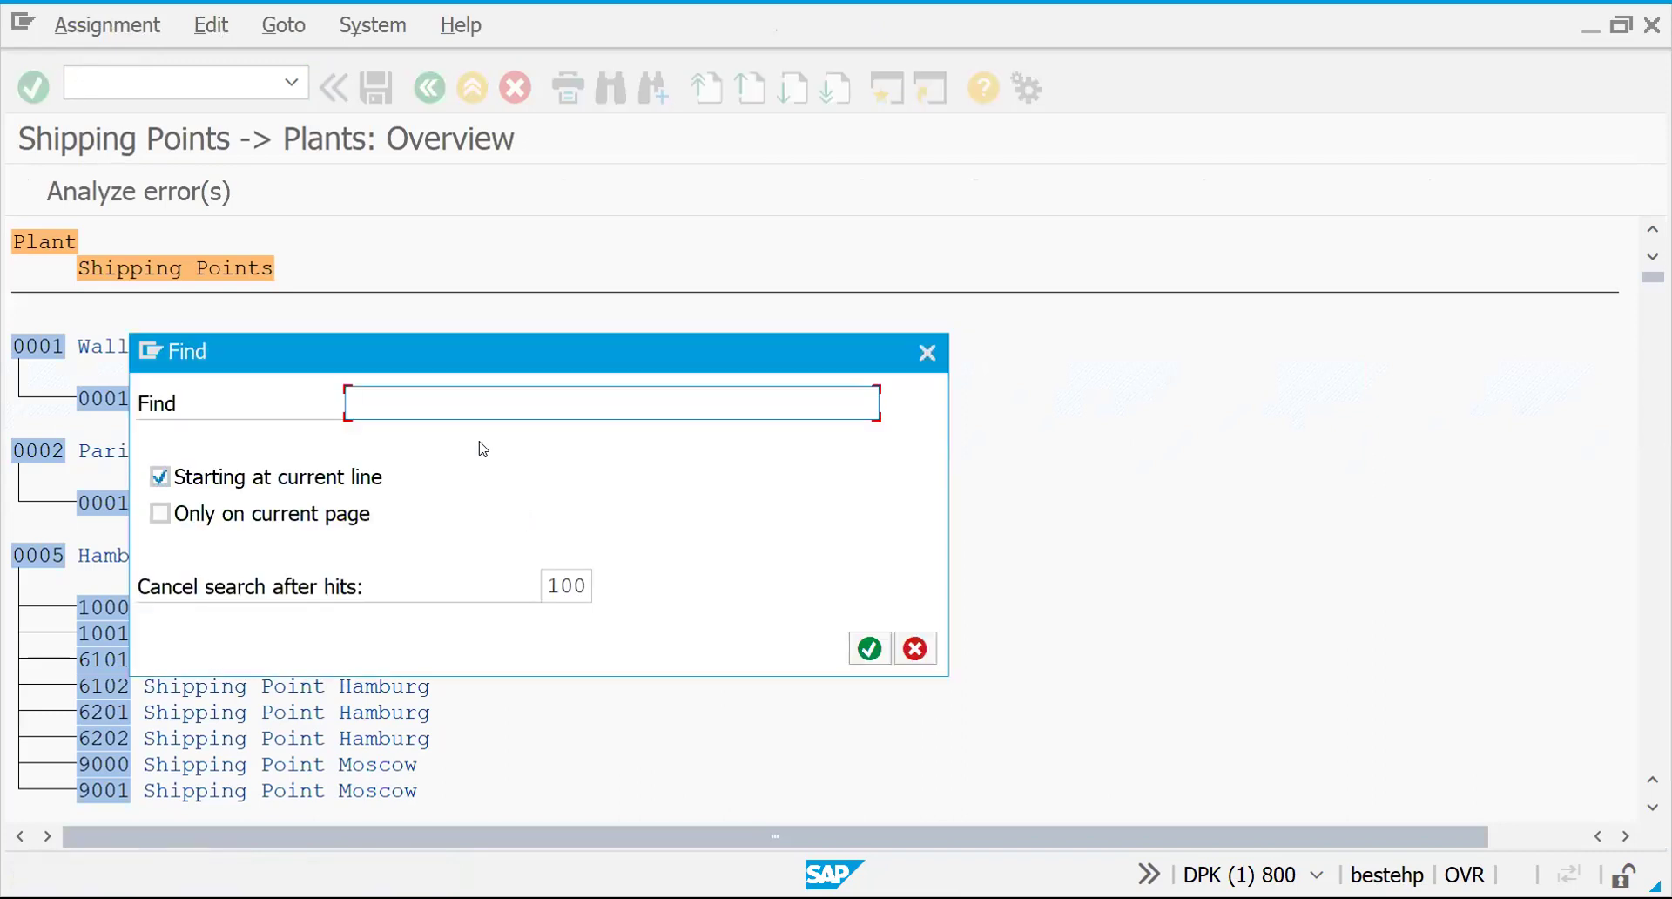
{"action": "type", "text": "G"}
{"action": "key", "text": "Return"}
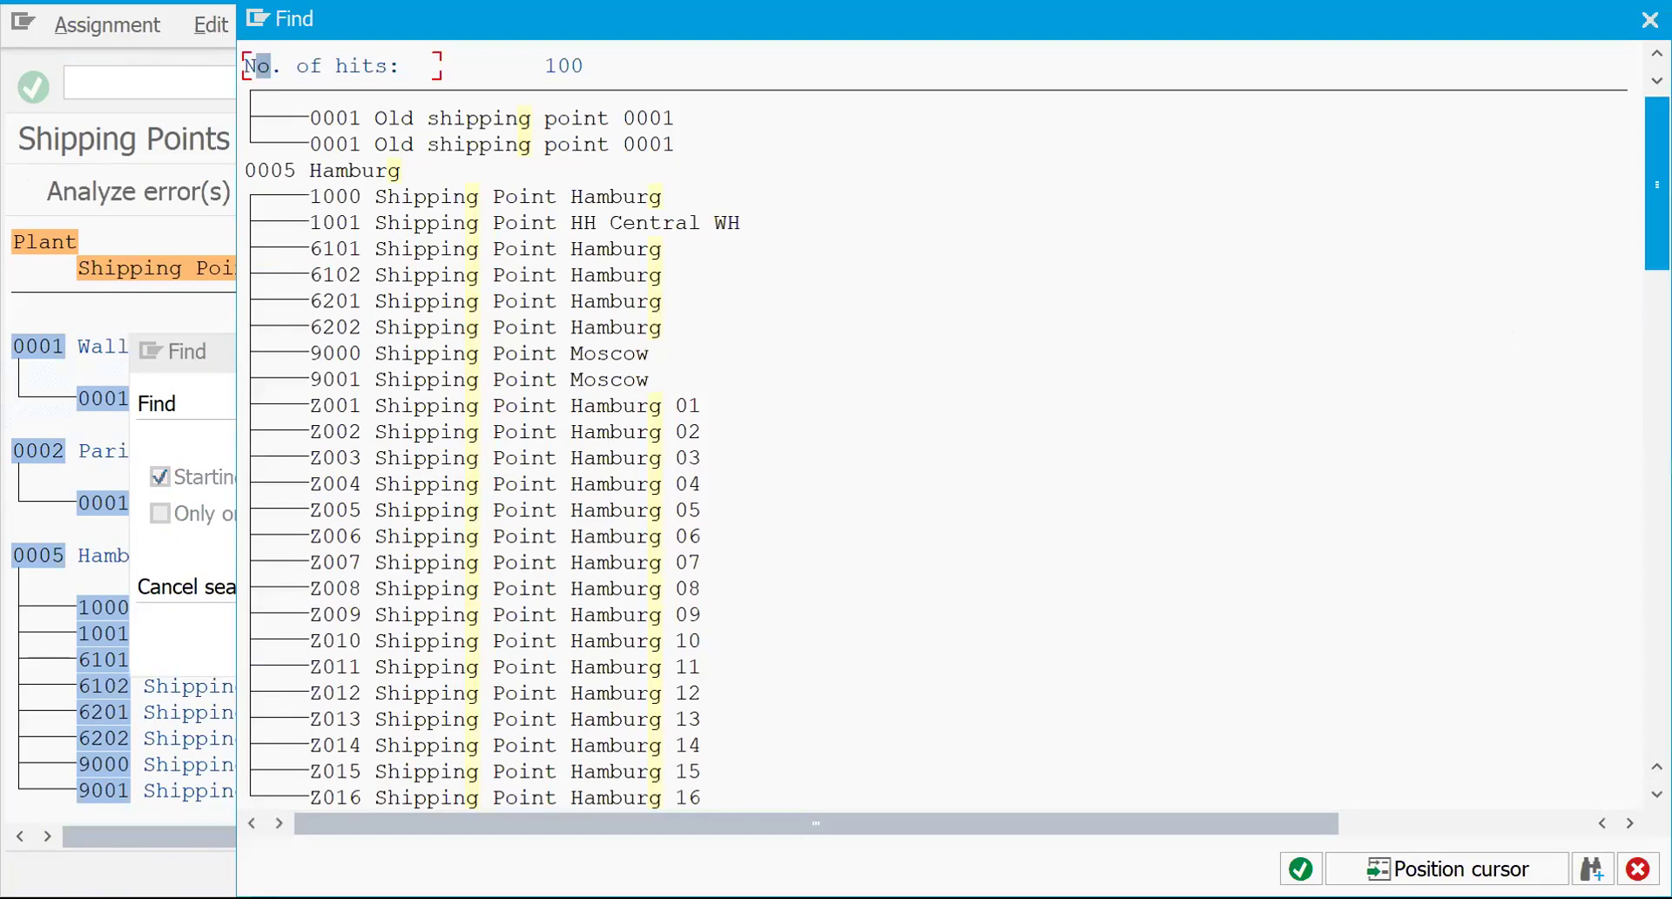
{"action": "scroll", "coordinate": [940, 453], "scroll_direction": "down", "scroll_amount": 13}
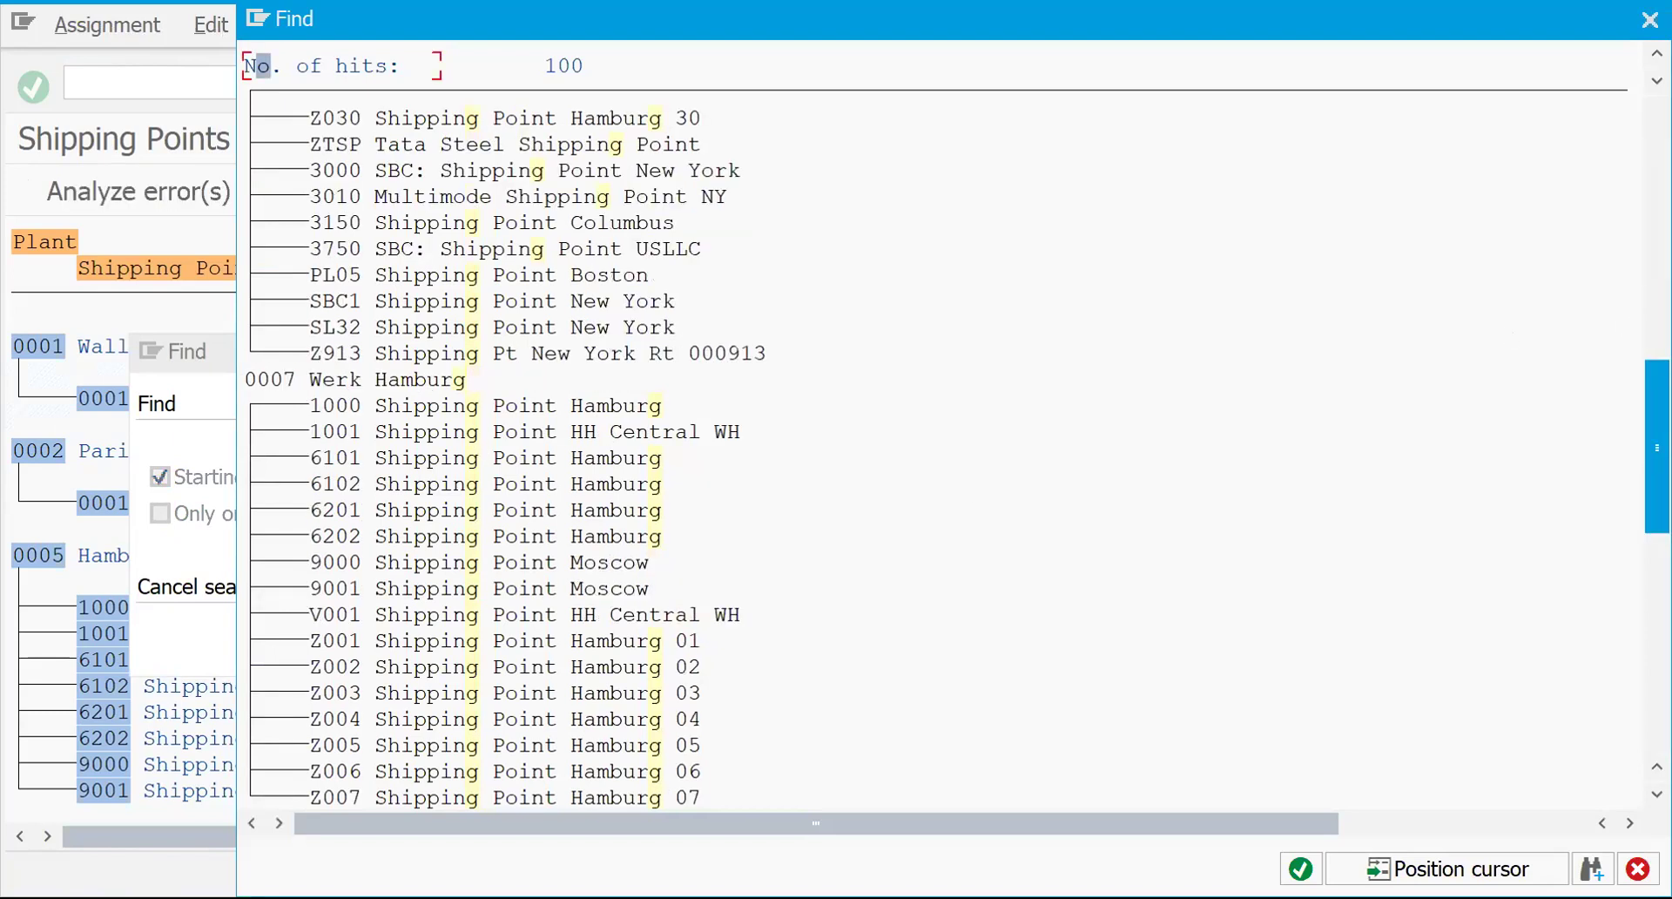
{"action": "scroll", "coordinate": [941, 453], "scroll_direction": "down", "scroll_amount": 7}
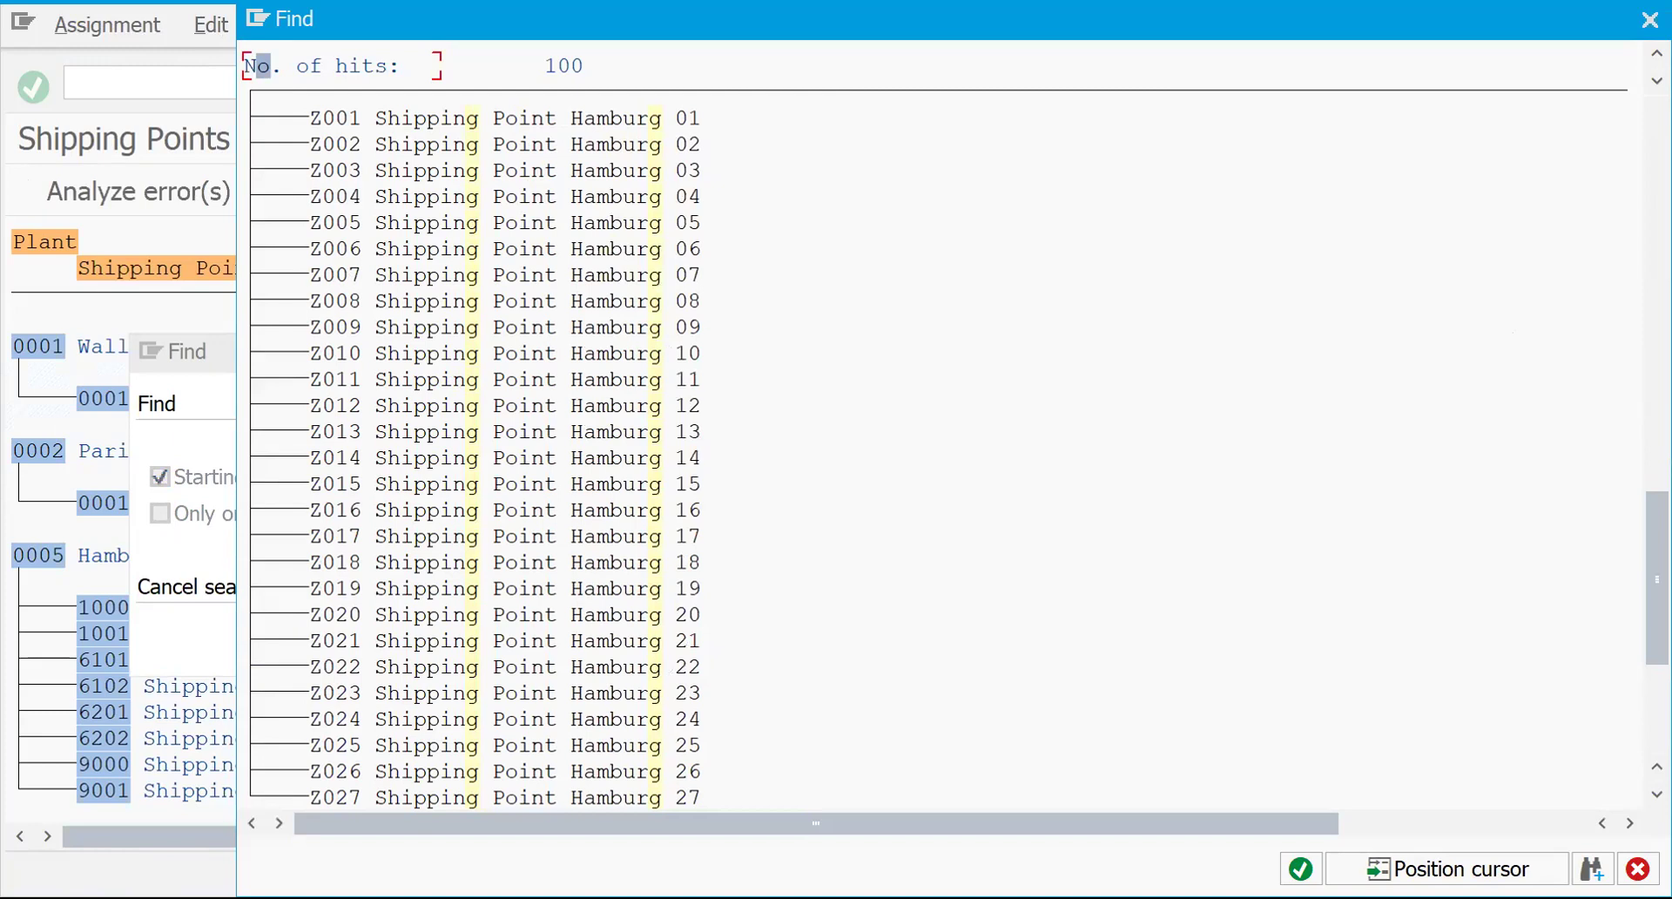
{"action": "scroll", "coordinate": [941, 453], "scroll_direction": "down", "scroll_amount": 5}
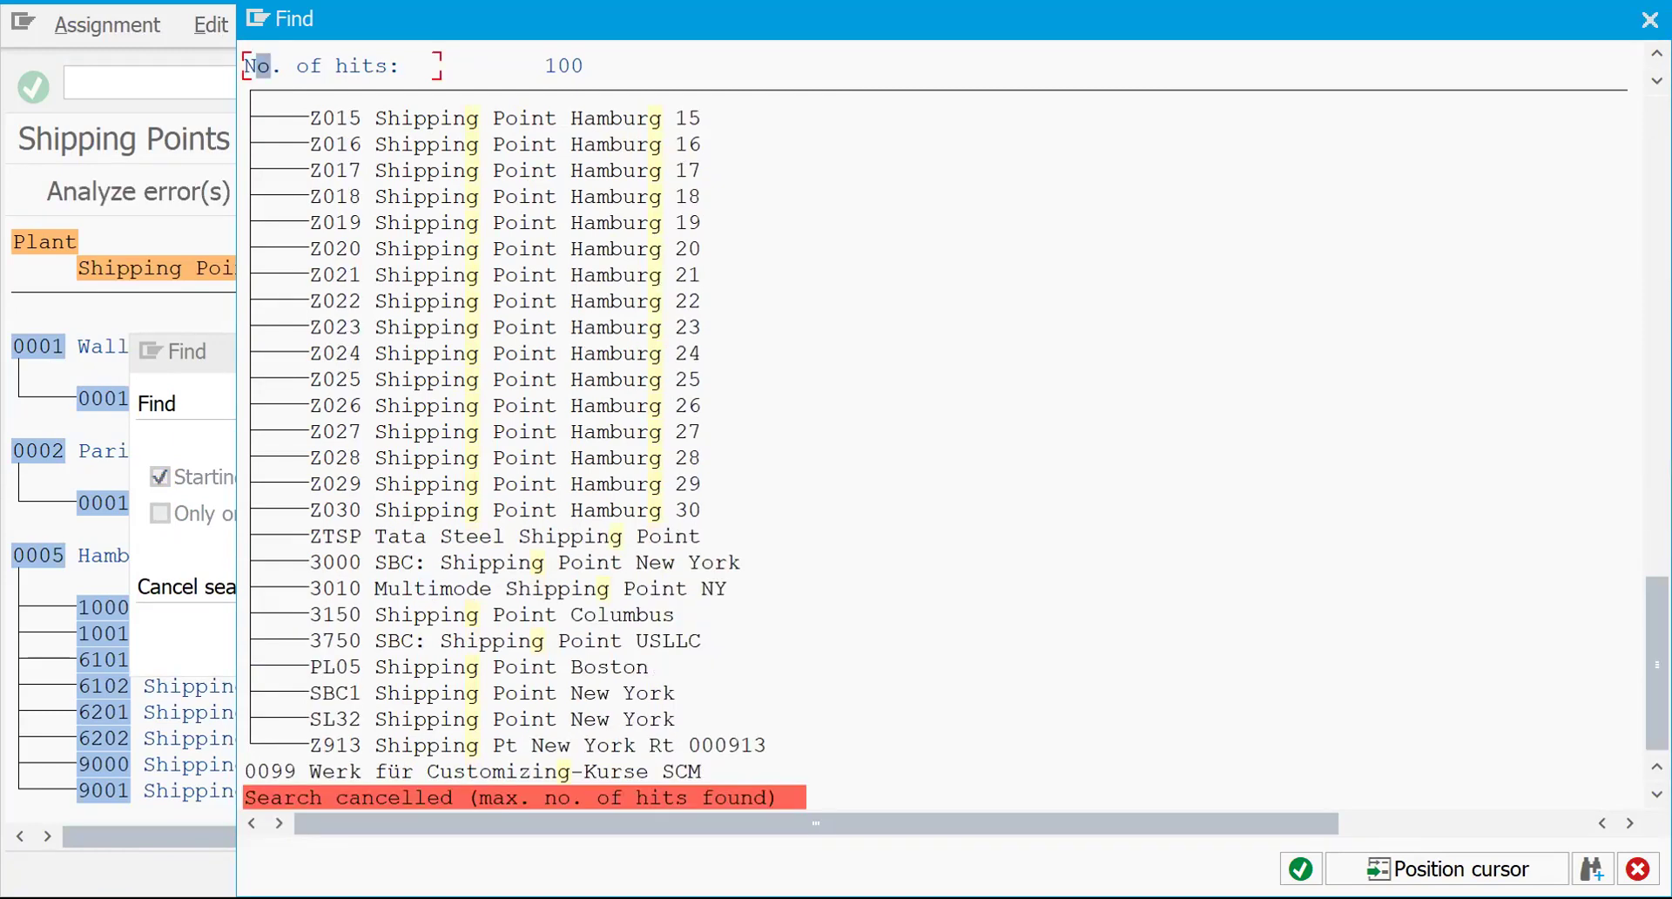
{"action": "key", "text": "Escape"}
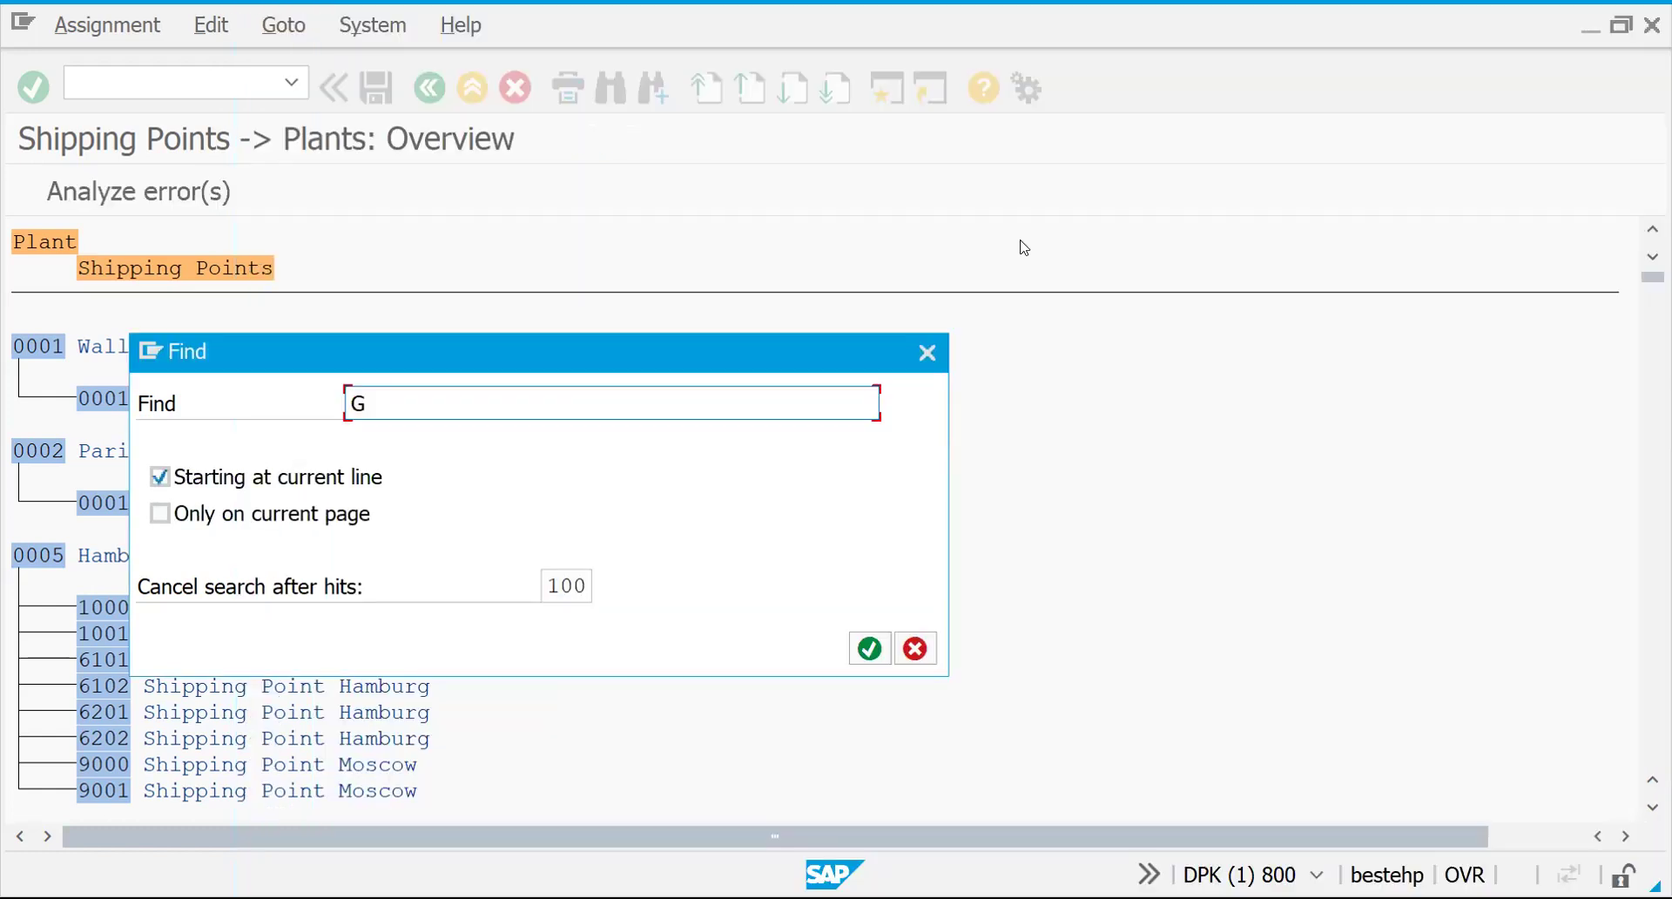
{"action": "key", "text": "Escape"}
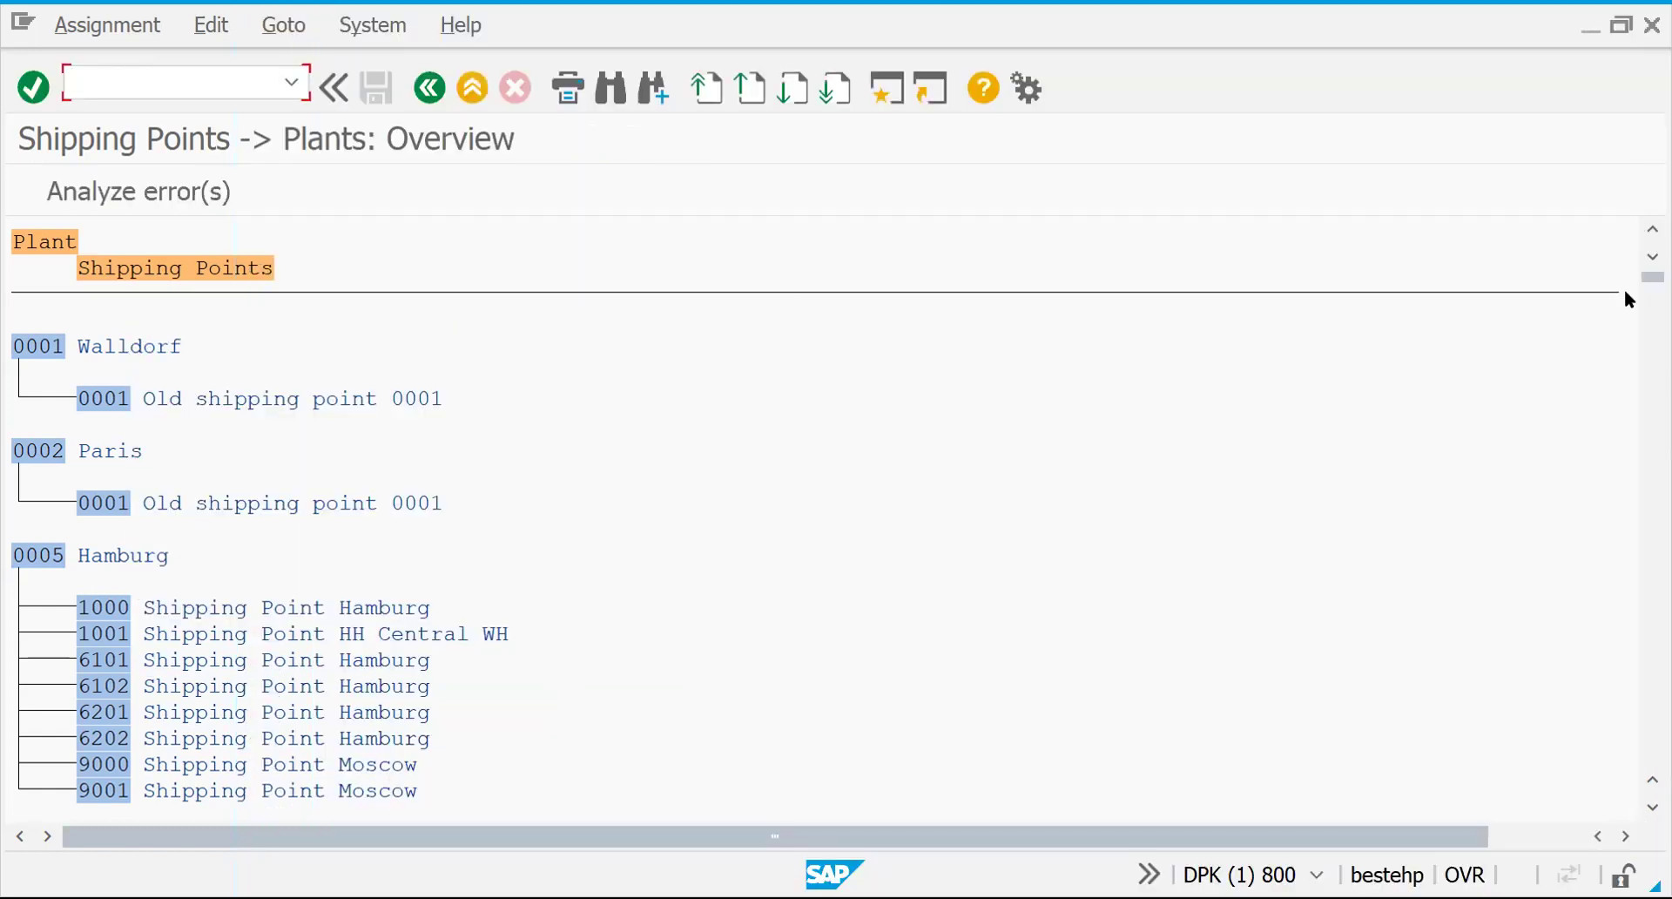
Step: Go to the end of the plant and shipping point overview, search for GSF1 and close the search
{"action": "left_click_drag", "start_coordinate": [1653, 277], "coordinate": [1654, 758]}
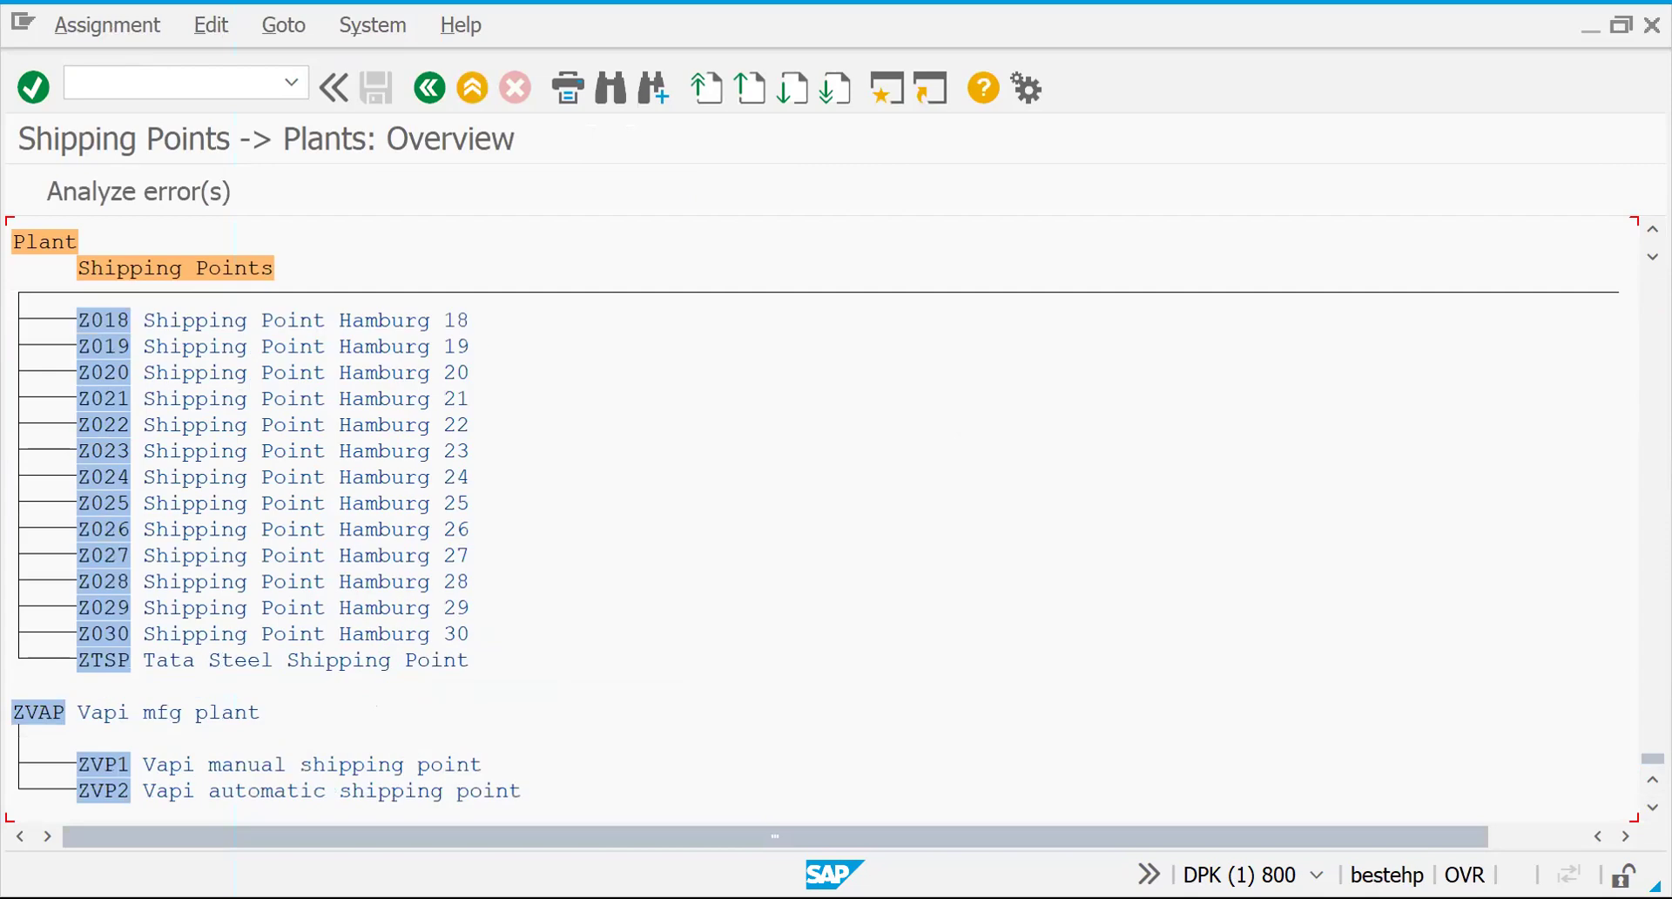
{"action": "key", "text": "super+Down"}
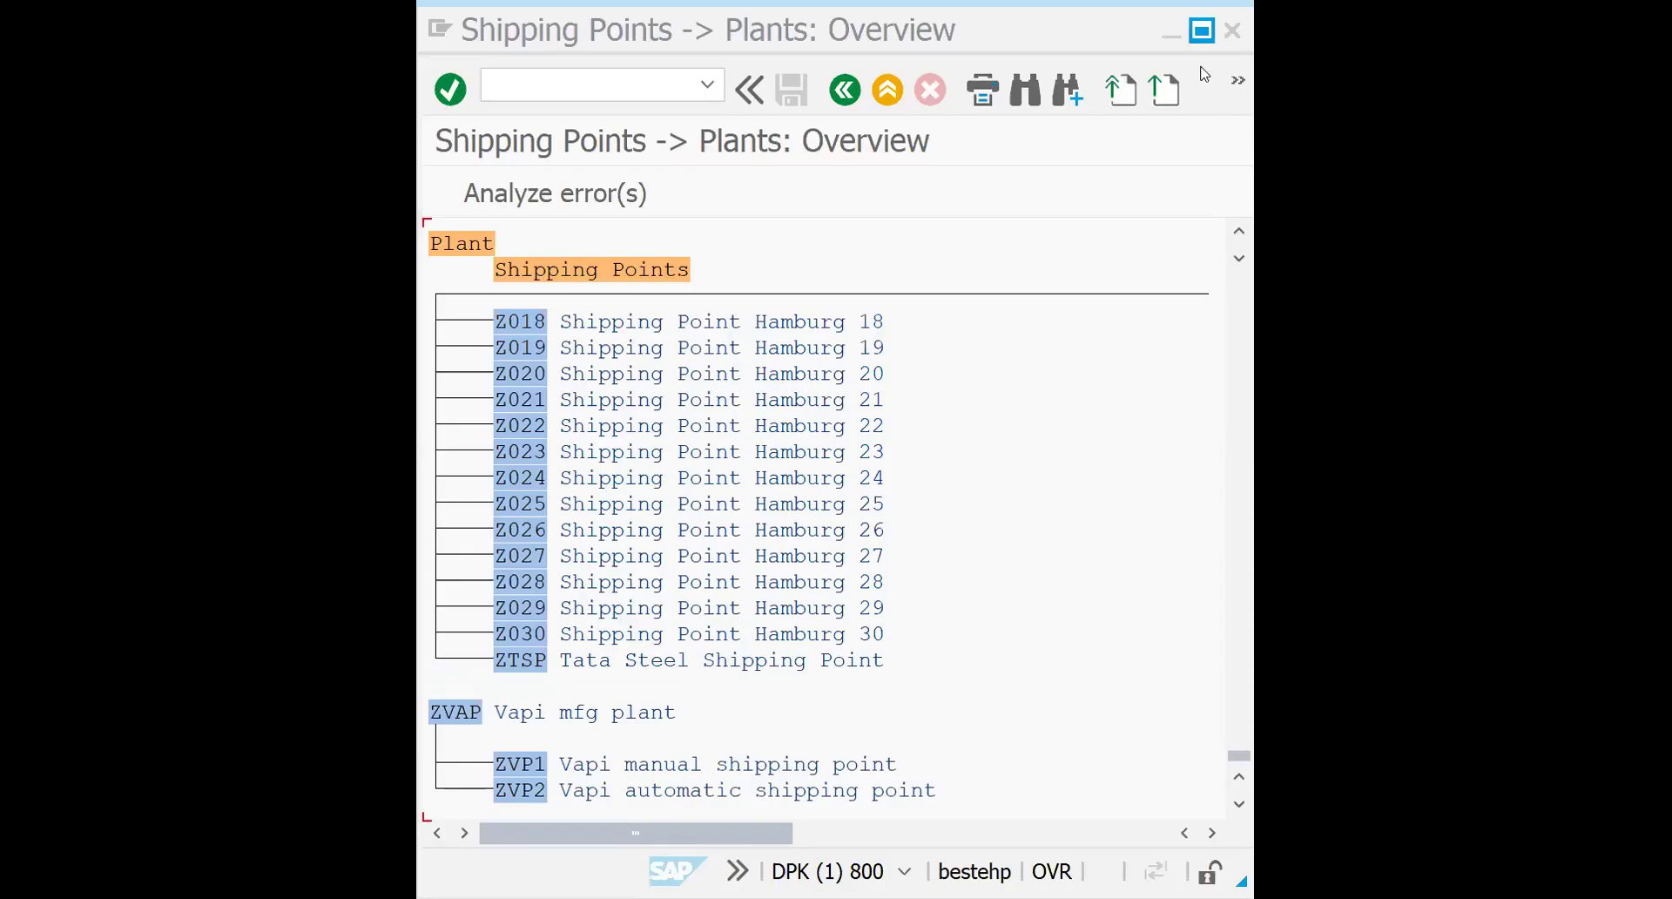
{"action": "key", "text": "super+Up"}
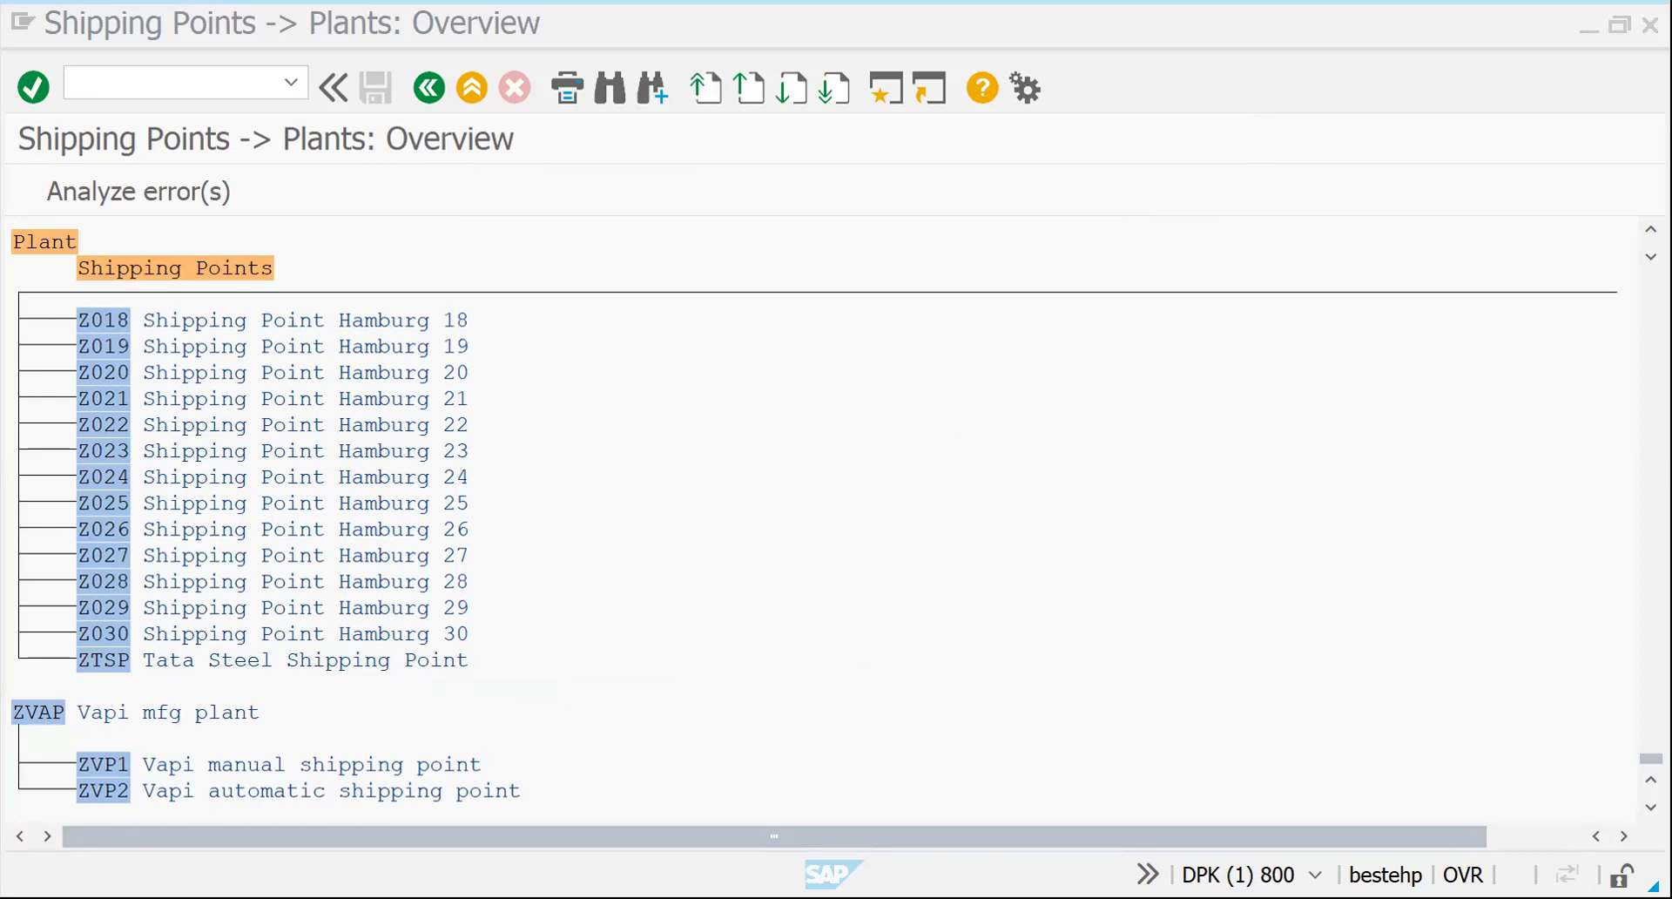
{"action": "left_click", "coordinate": [268, 505]}
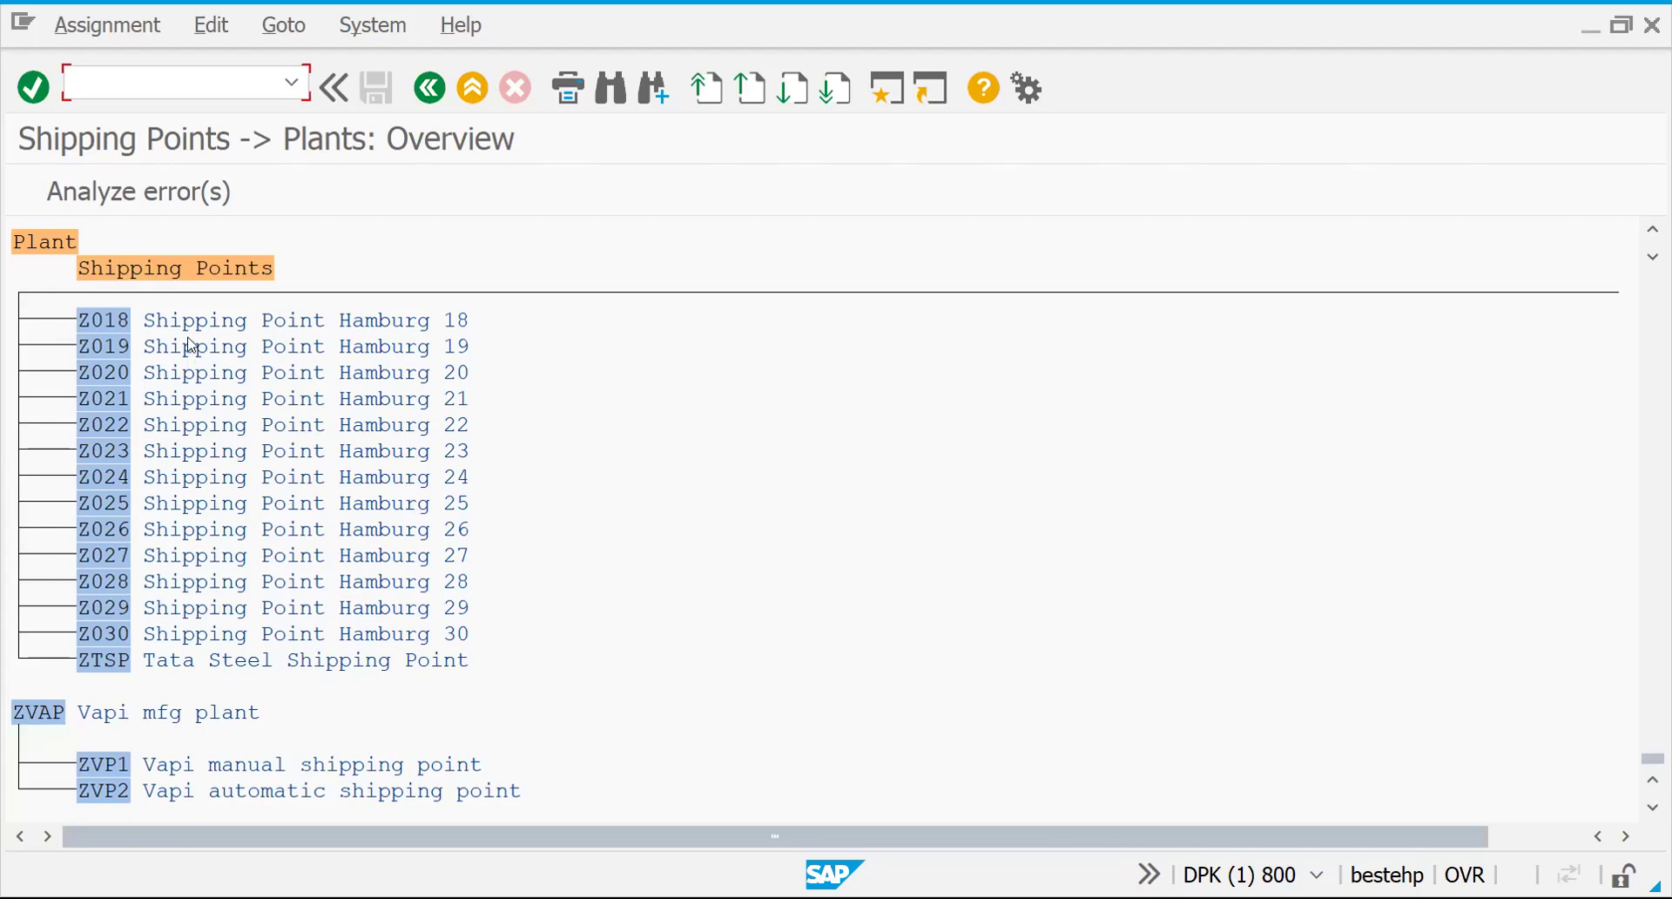
{"action": "key", "text": "ctrl+f"}
{"action": "type", "text": "G"}
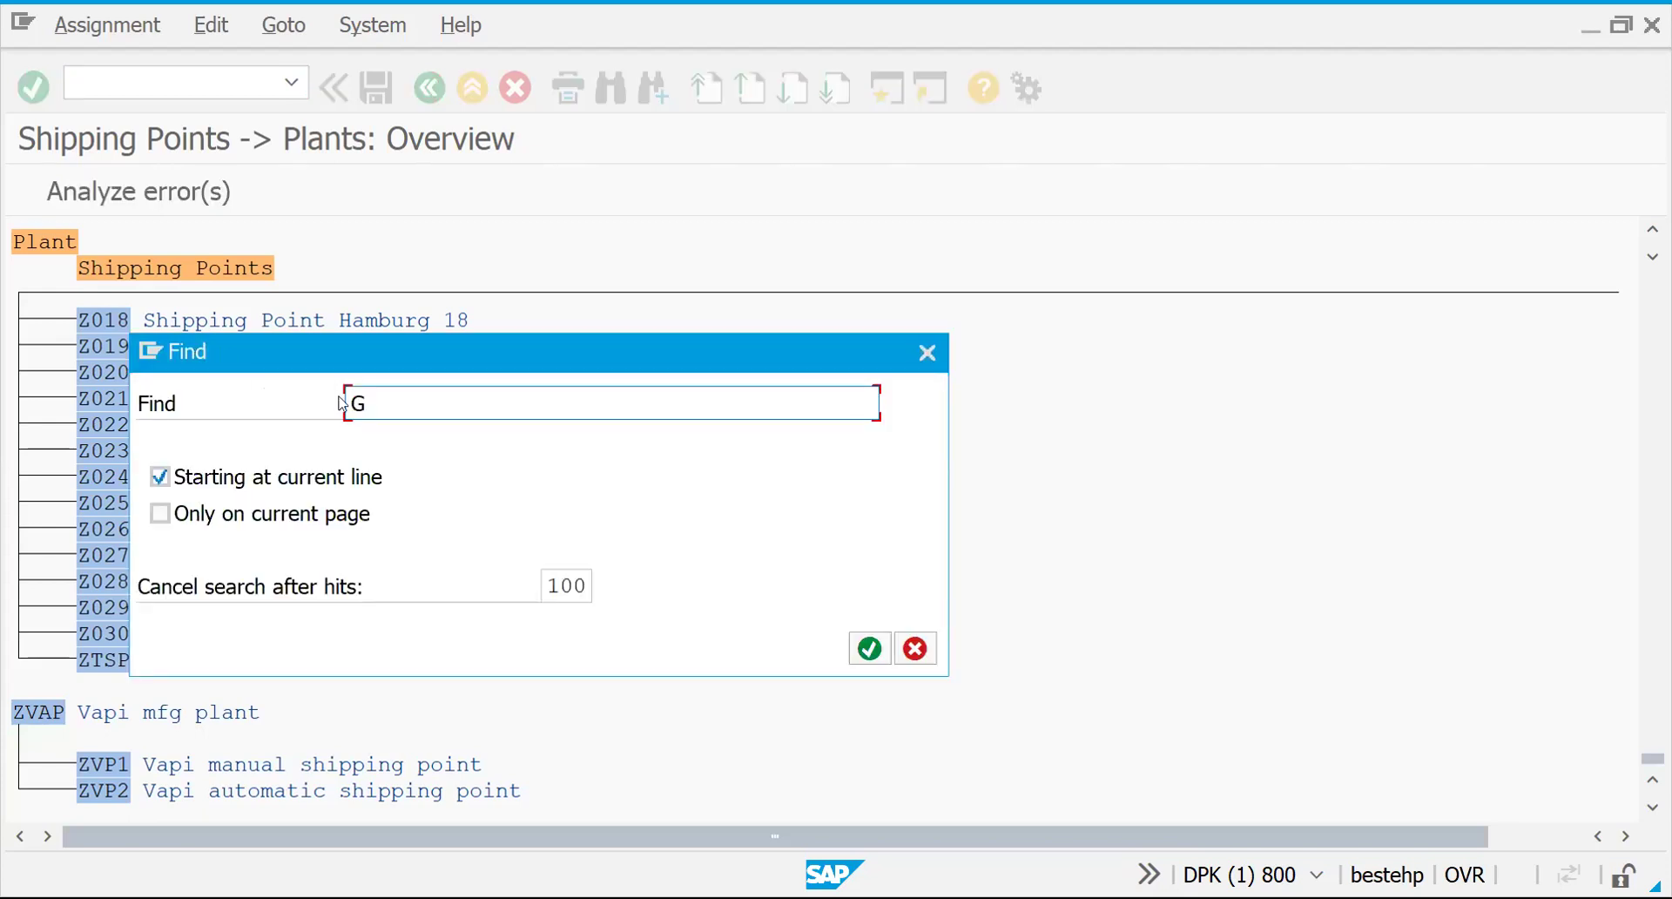
{"action": "type", "text": "SF1"}
{"action": "key", "text": "Return"}
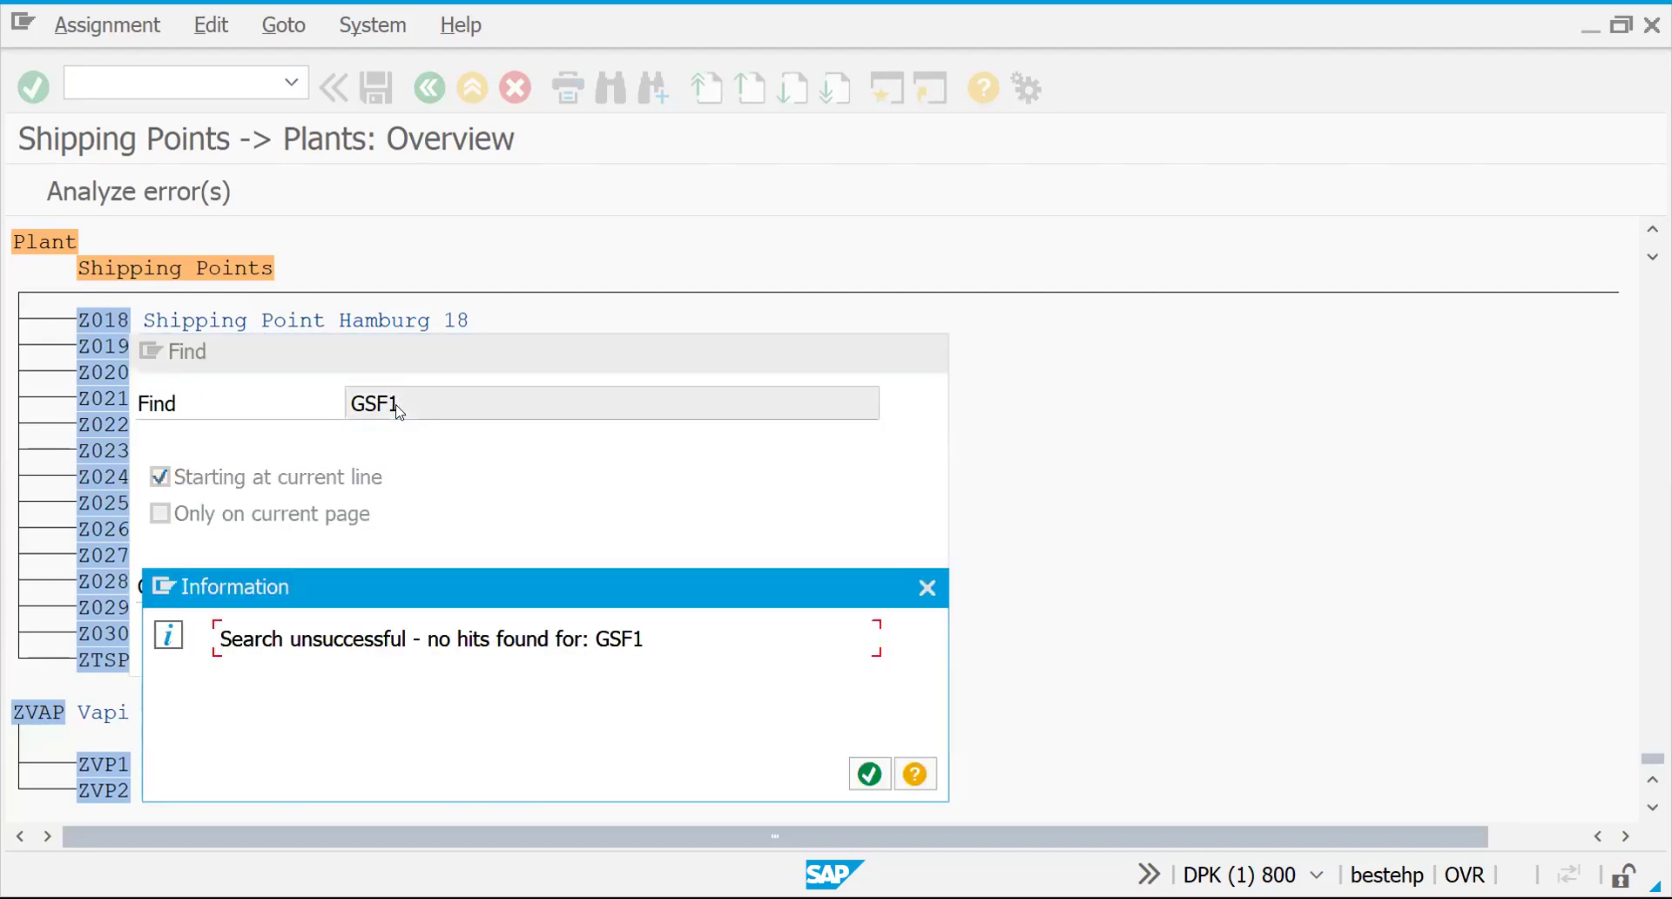
{"action": "key", "text": "Return"}
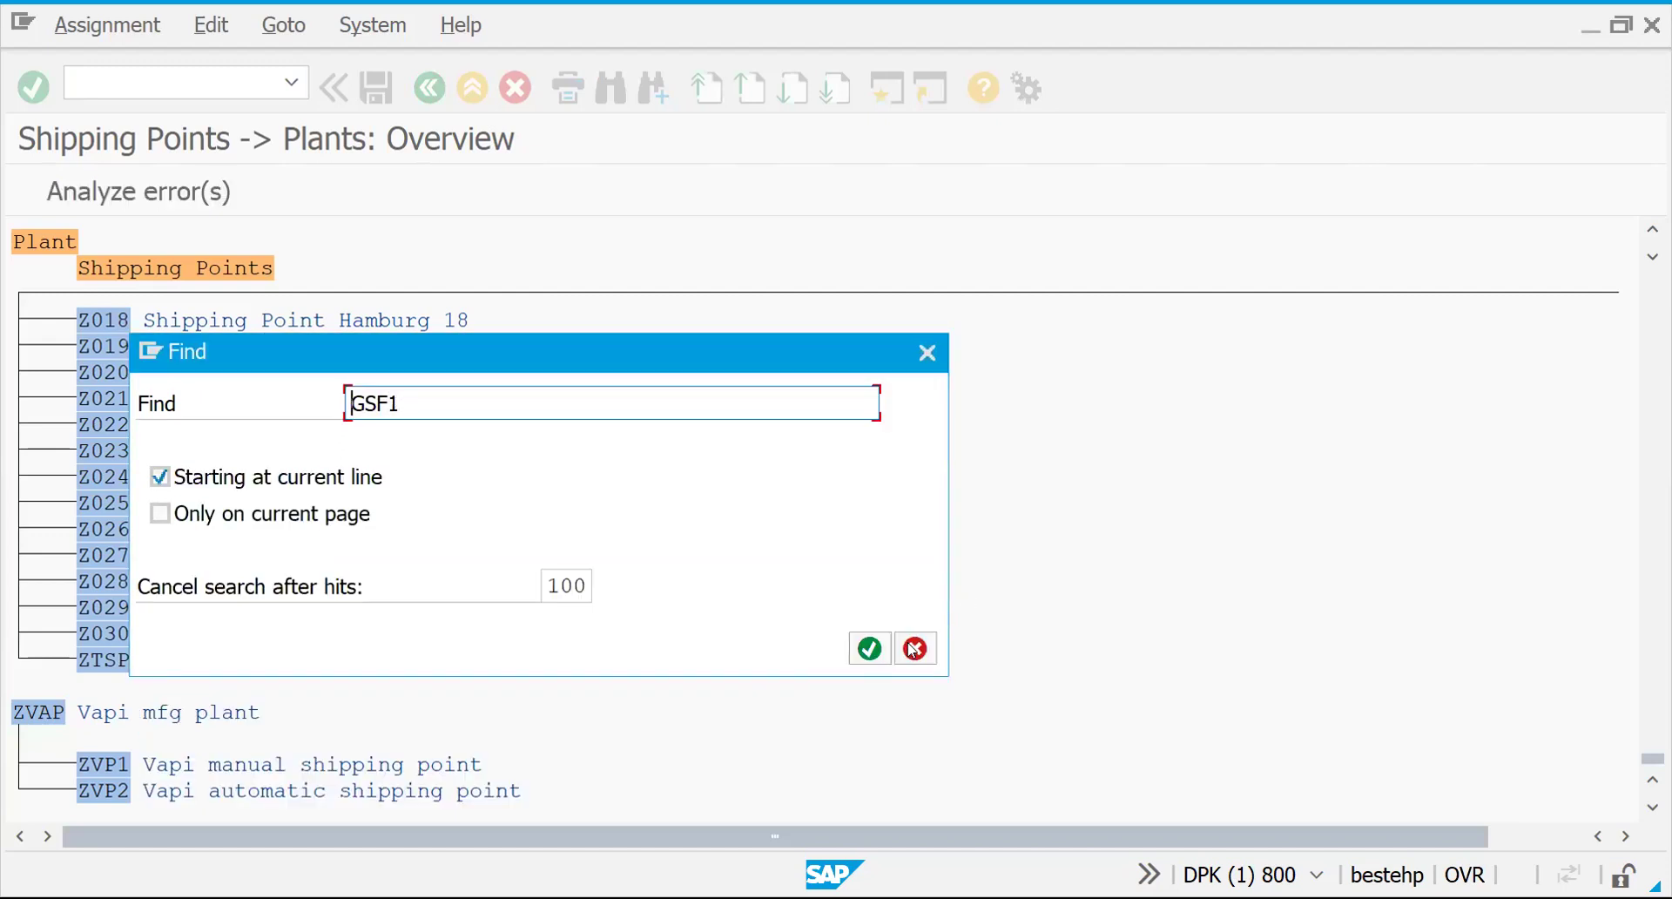
{"action": "left_click", "coordinate": [909, 651]}
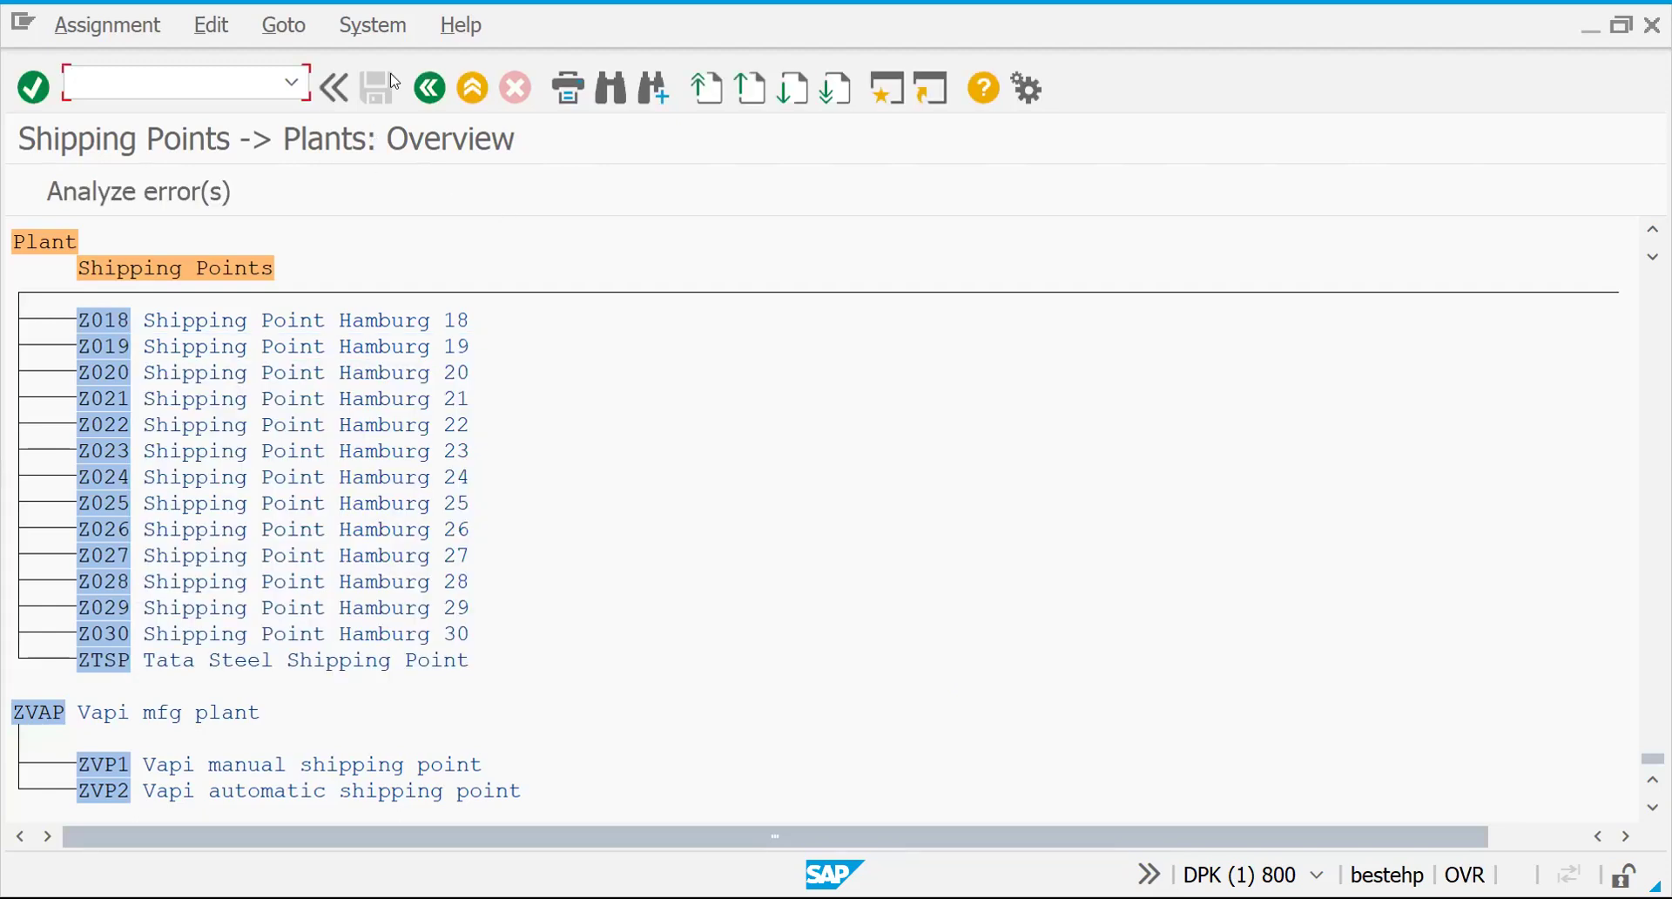
Step: Look up sales organization GS01 in the sales organization - distribution channel - plant assignment and return to the customizing structure
{"action": "left_click", "coordinate": [436, 91]}
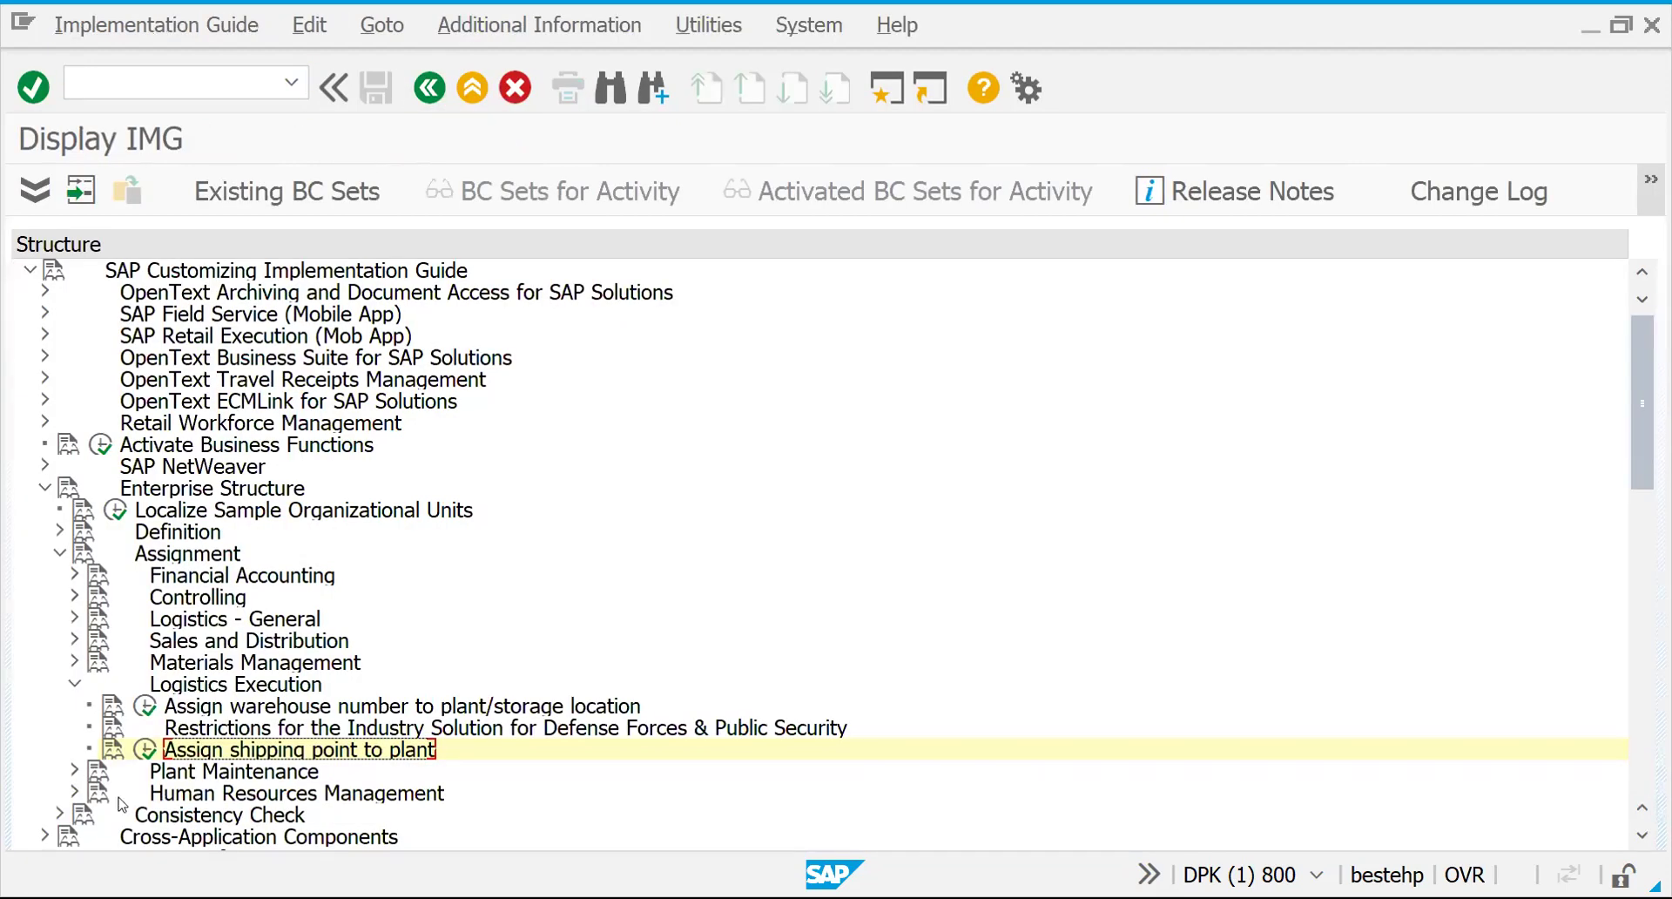
{"action": "left_click", "coordinate": [75, 641]}
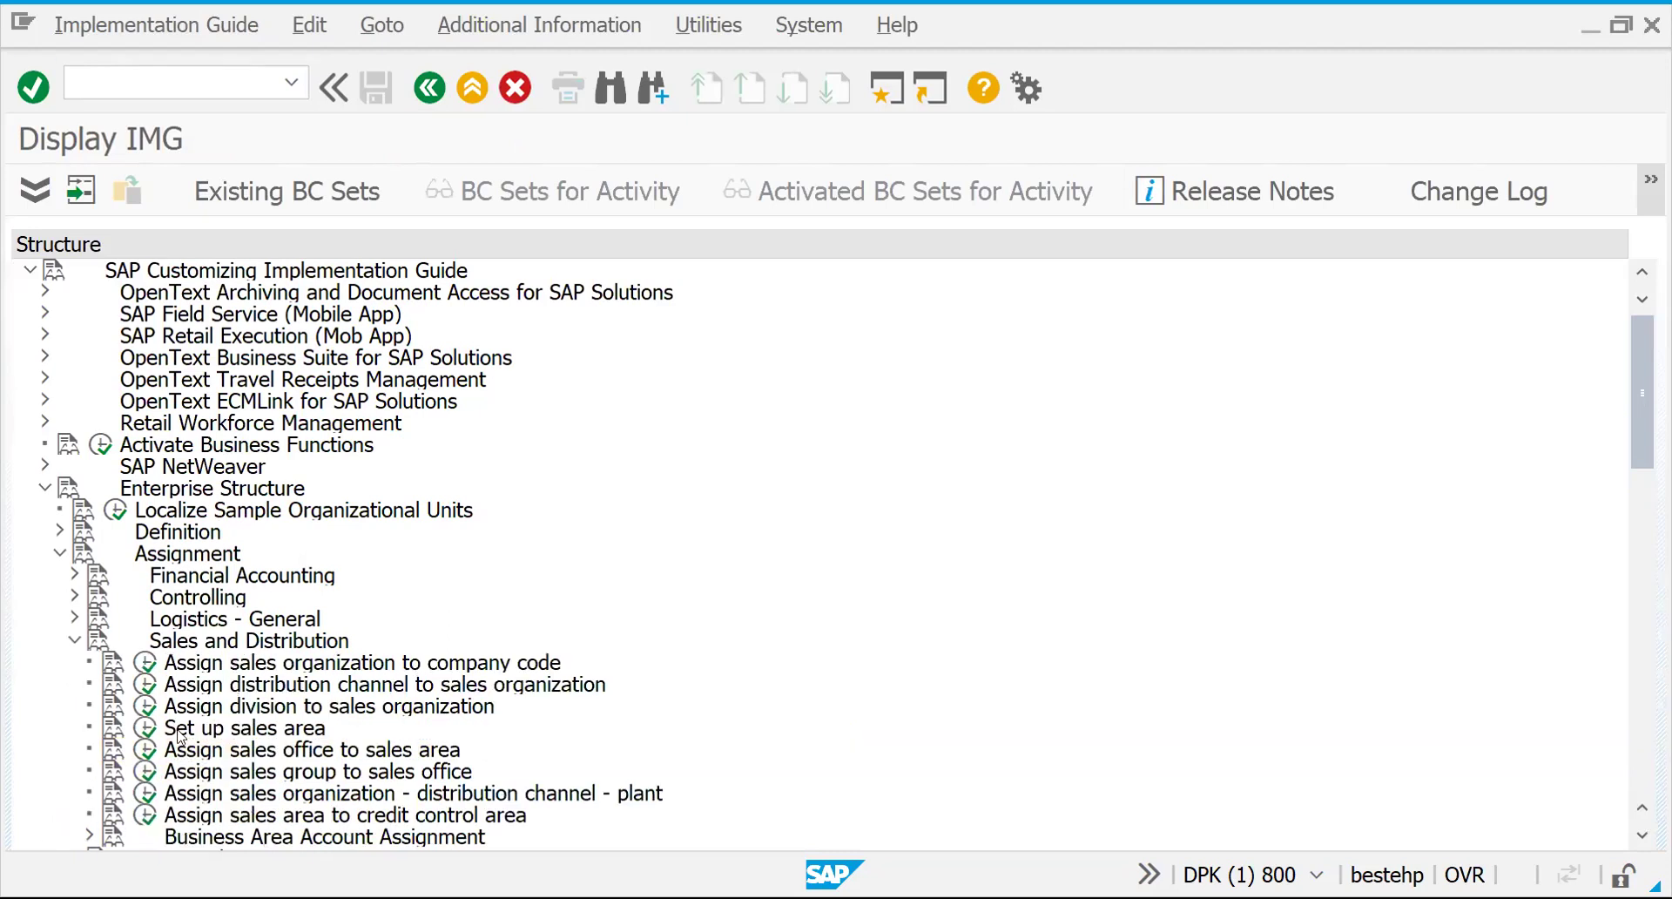
{"action": "left_click", "coordinate": [145, 792]}
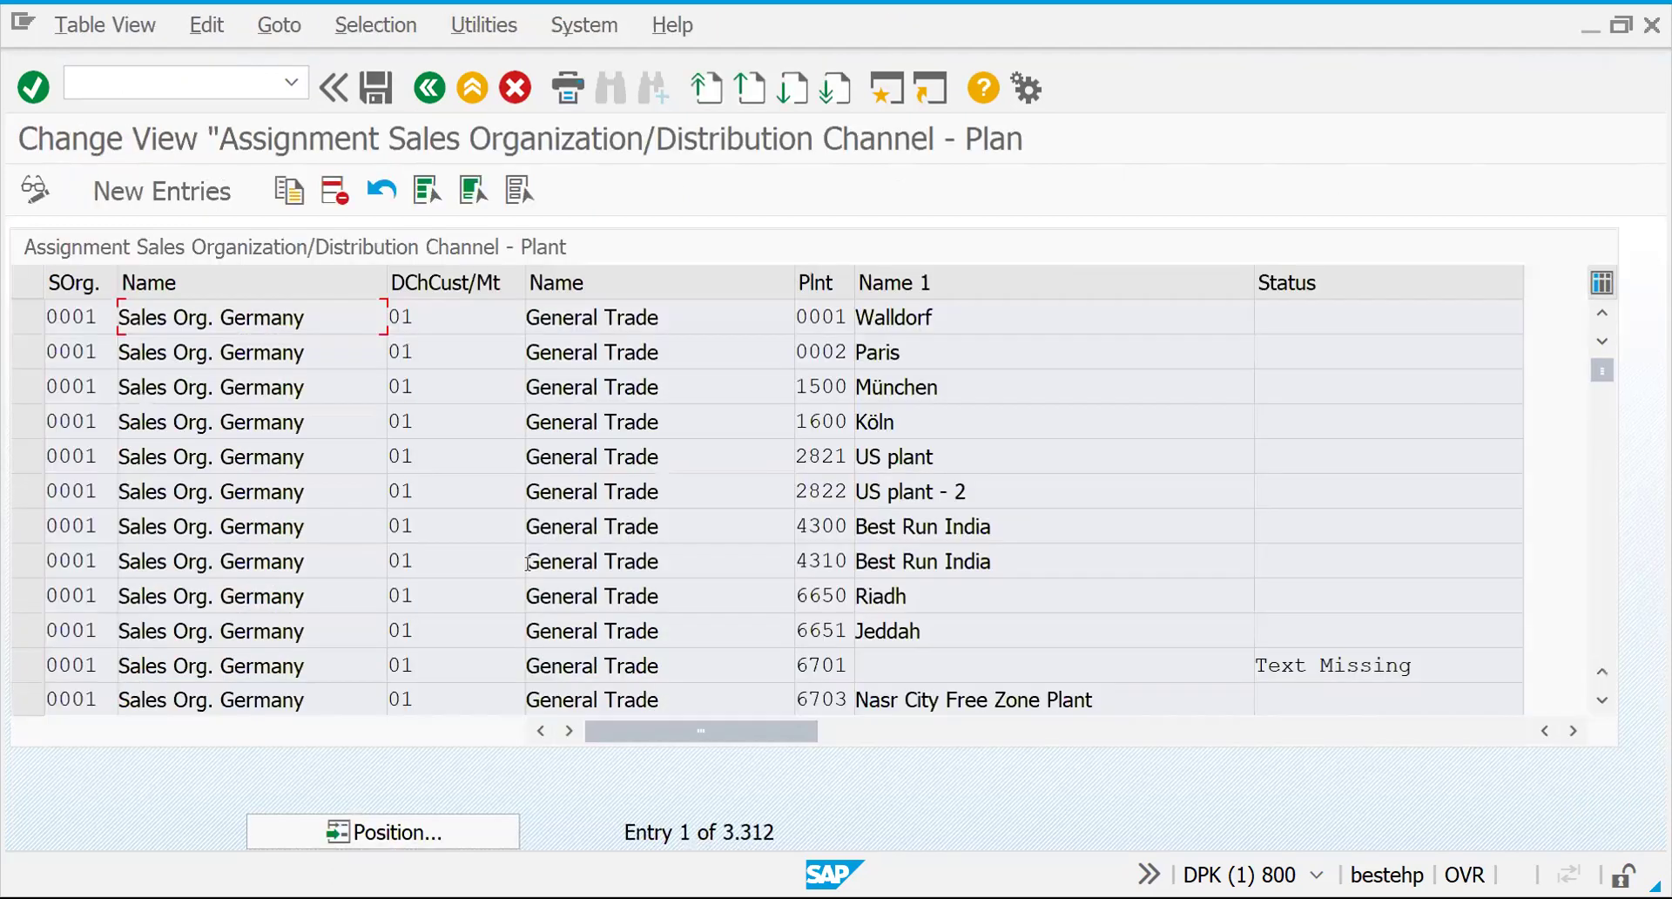
{"action": "left_click", "coordinate": [346, 834]}
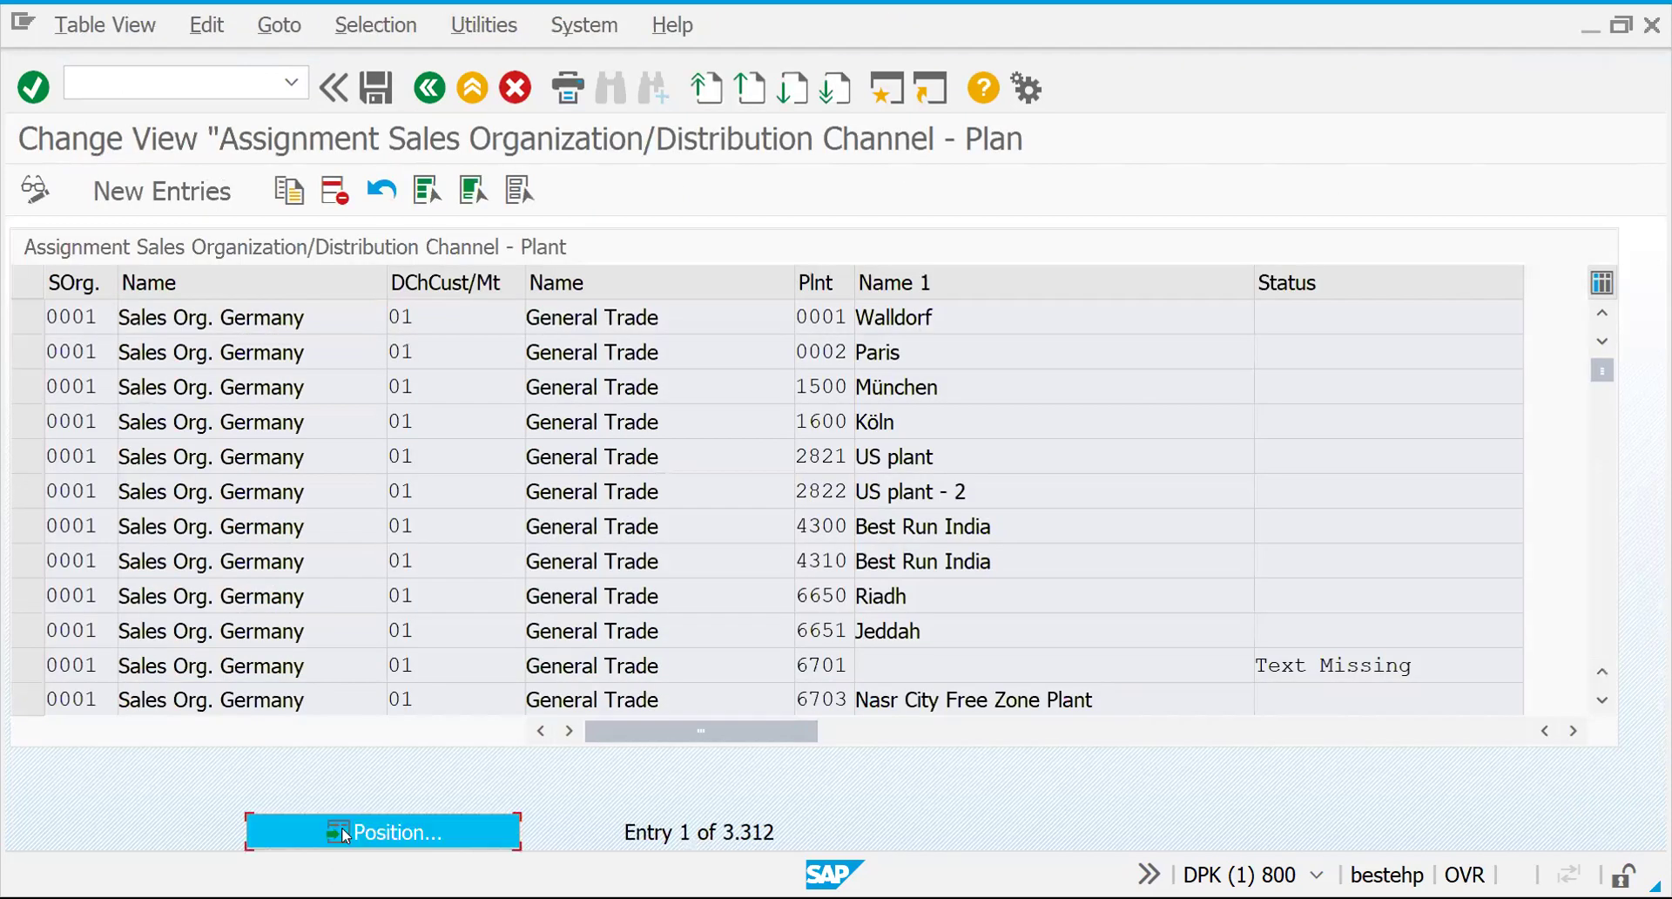
{"action": "type", "text": "GS01"}
{"action": "key", "text": "Return"}
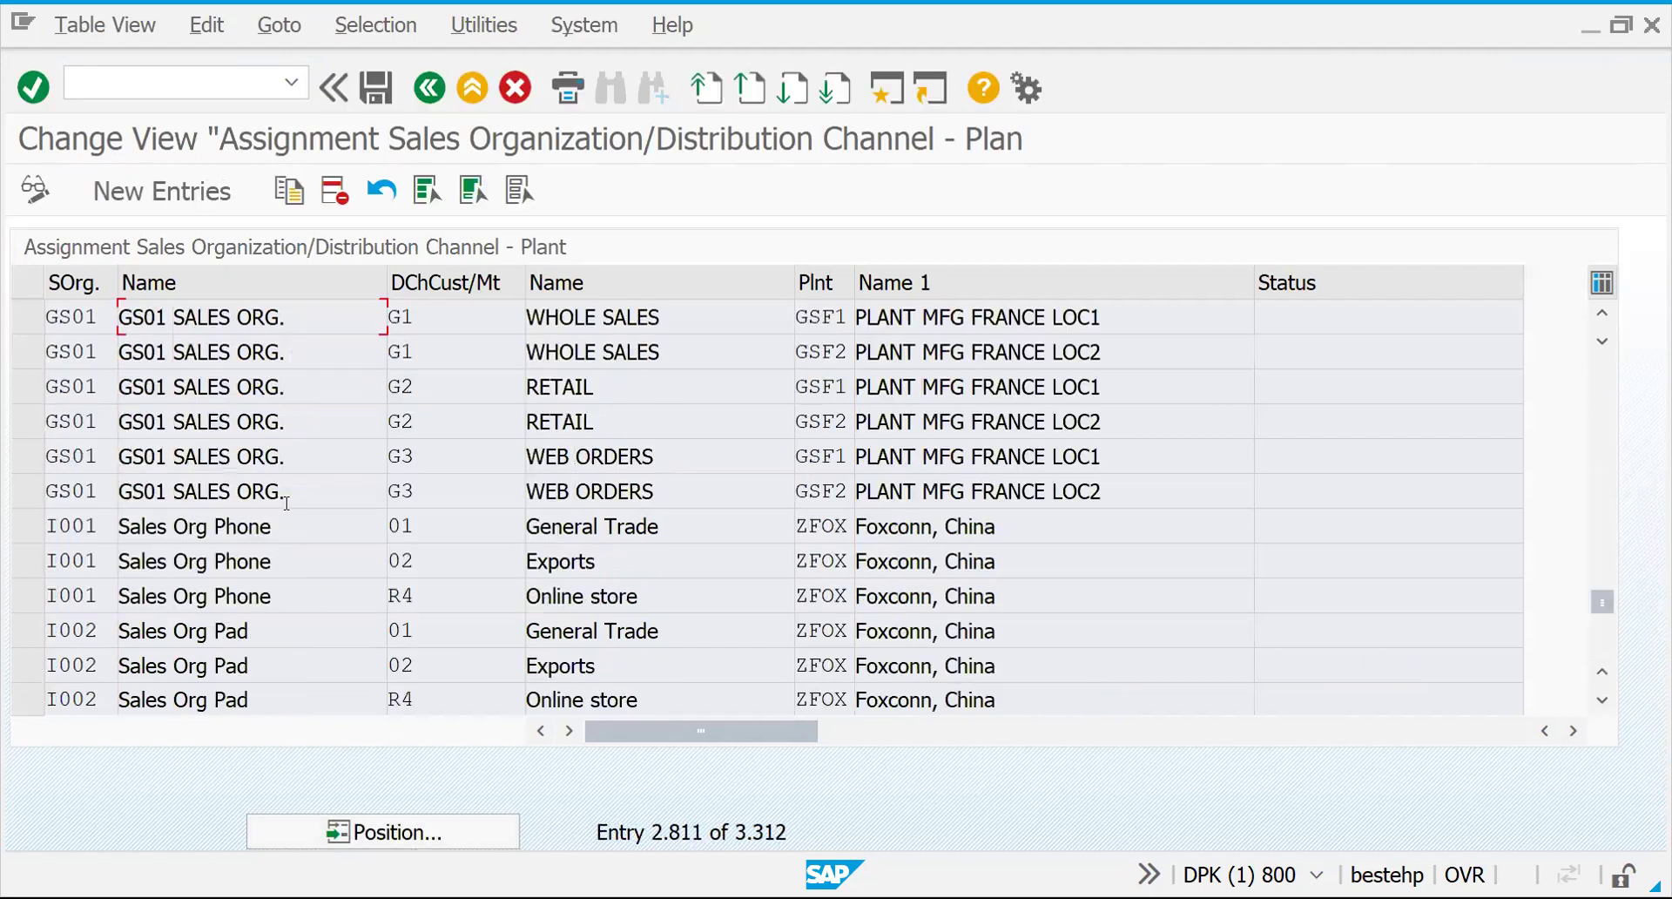
{"action": "left_click", "coordinate": [419, 91]}
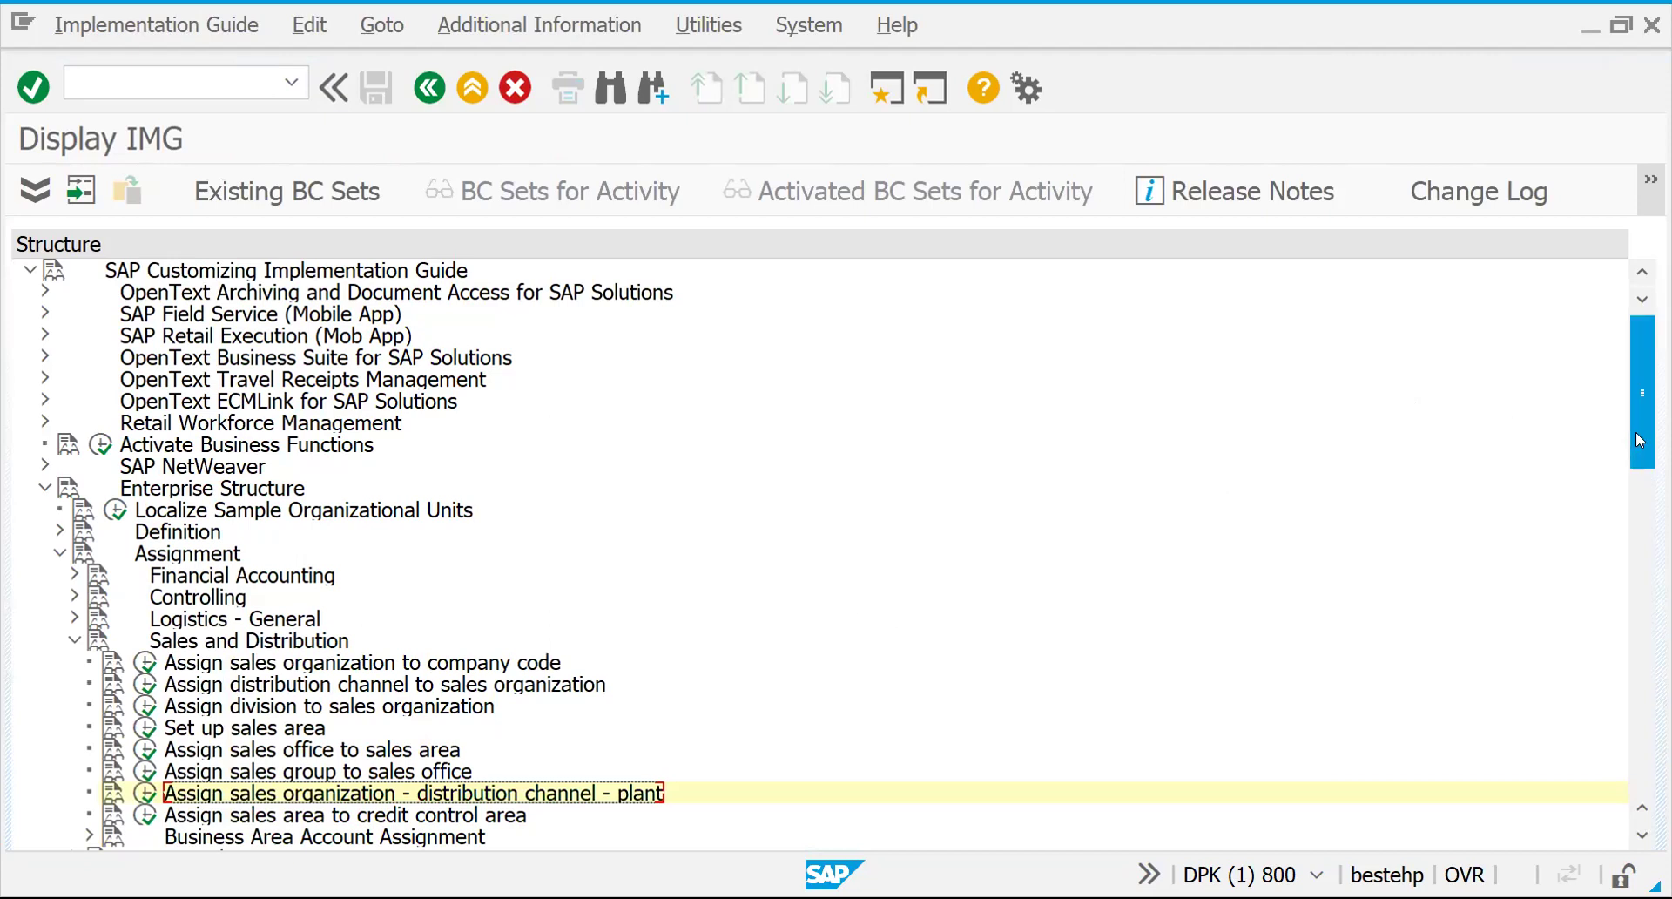
Step: Open the Assign shipping point to plant activity in change mode and locate plant GSF1 in the overview by searching for it
{"action": "left_click_drag", "start_coordinate": [1635, 432], "coordinate": [1635, 536]}
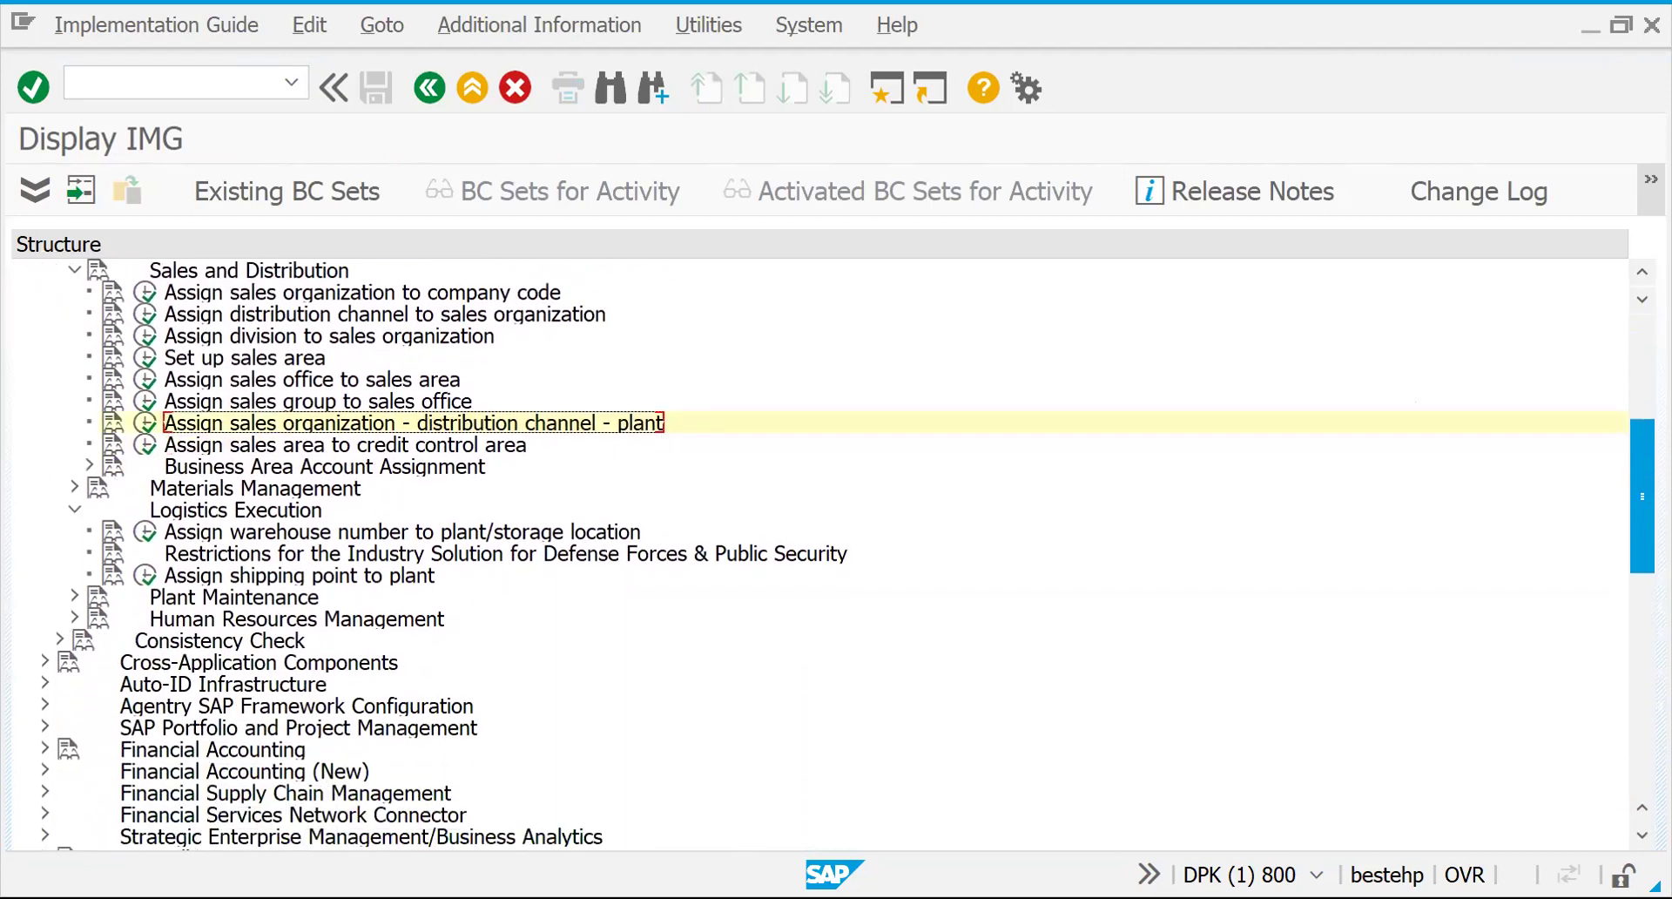
{"action": "left_click", "coordinate": [139, 579]}
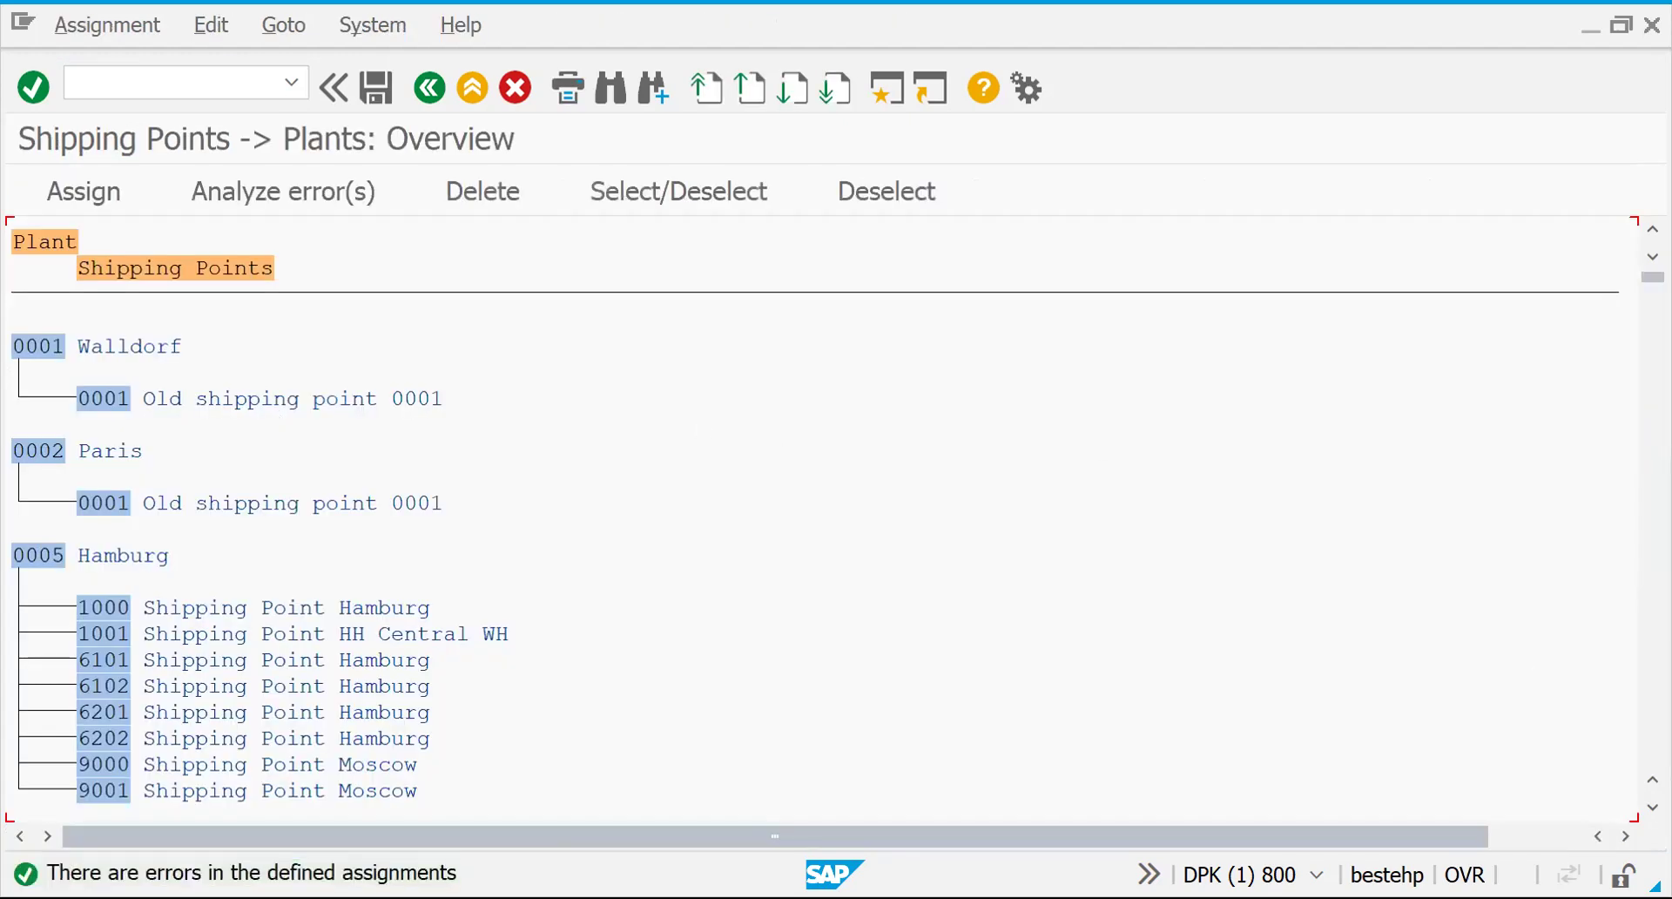
{"action": "scroll", "coordinate": [819, 540], "scroll_direction": "down", "scroll_amount": 13}
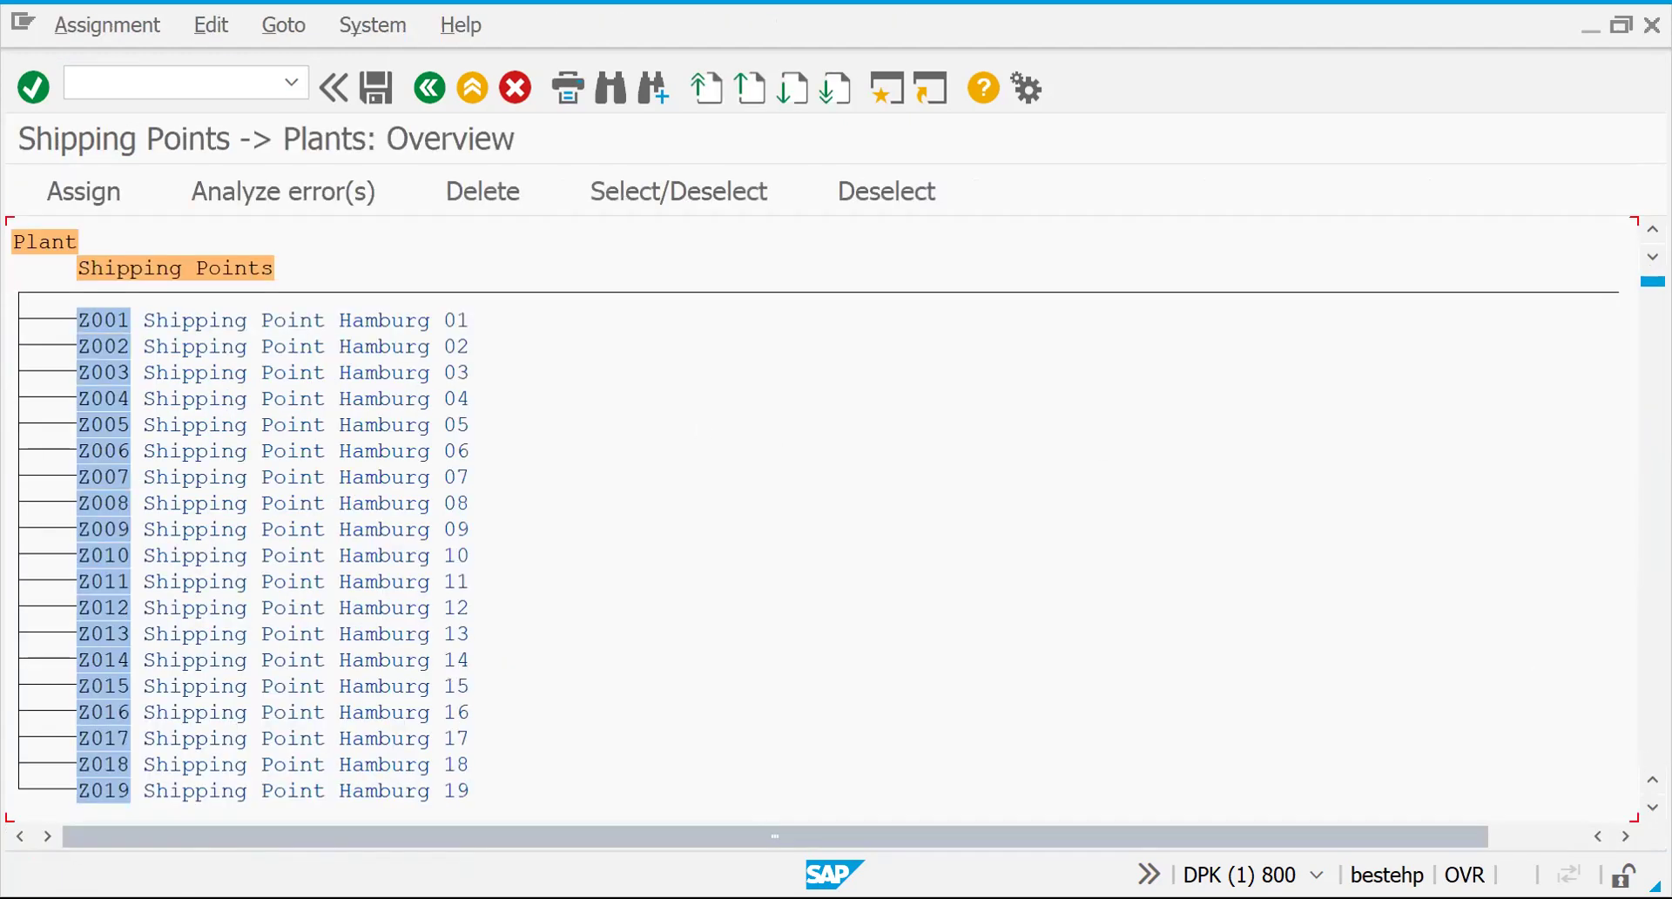
{"action": "scroll", "coordinate": [819, 540], "scroll_direction": "down", "scroll_amount": 10}
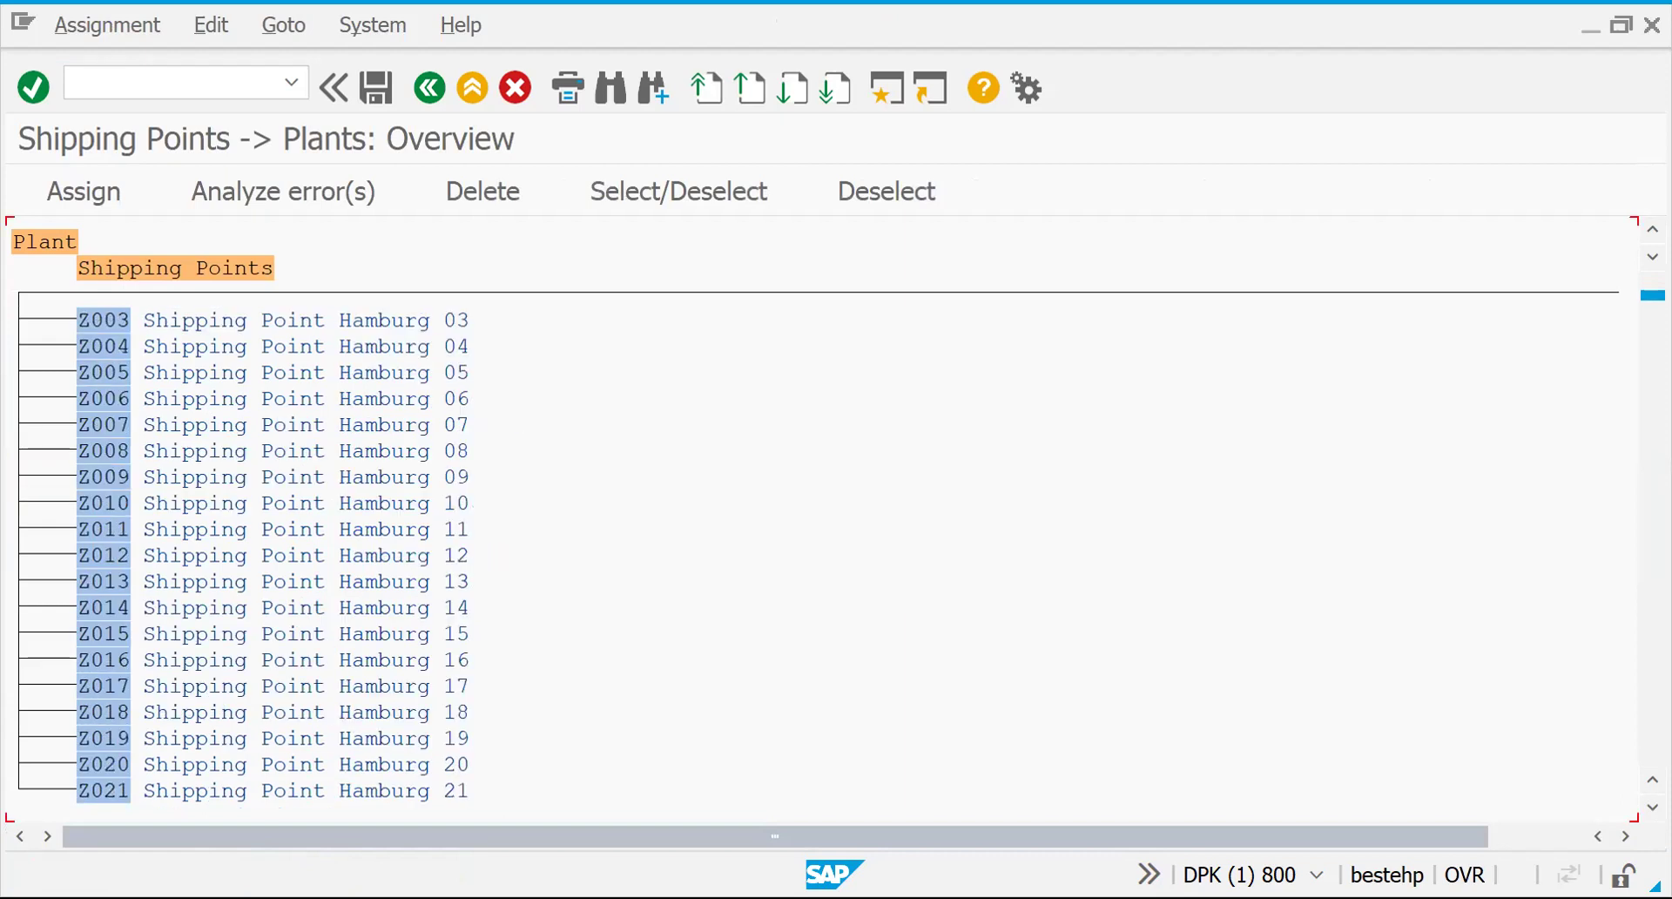
{"action": "scroll", "coordinate": [819, 540], "scroll_direction": "down", "scroll_amount": 20}
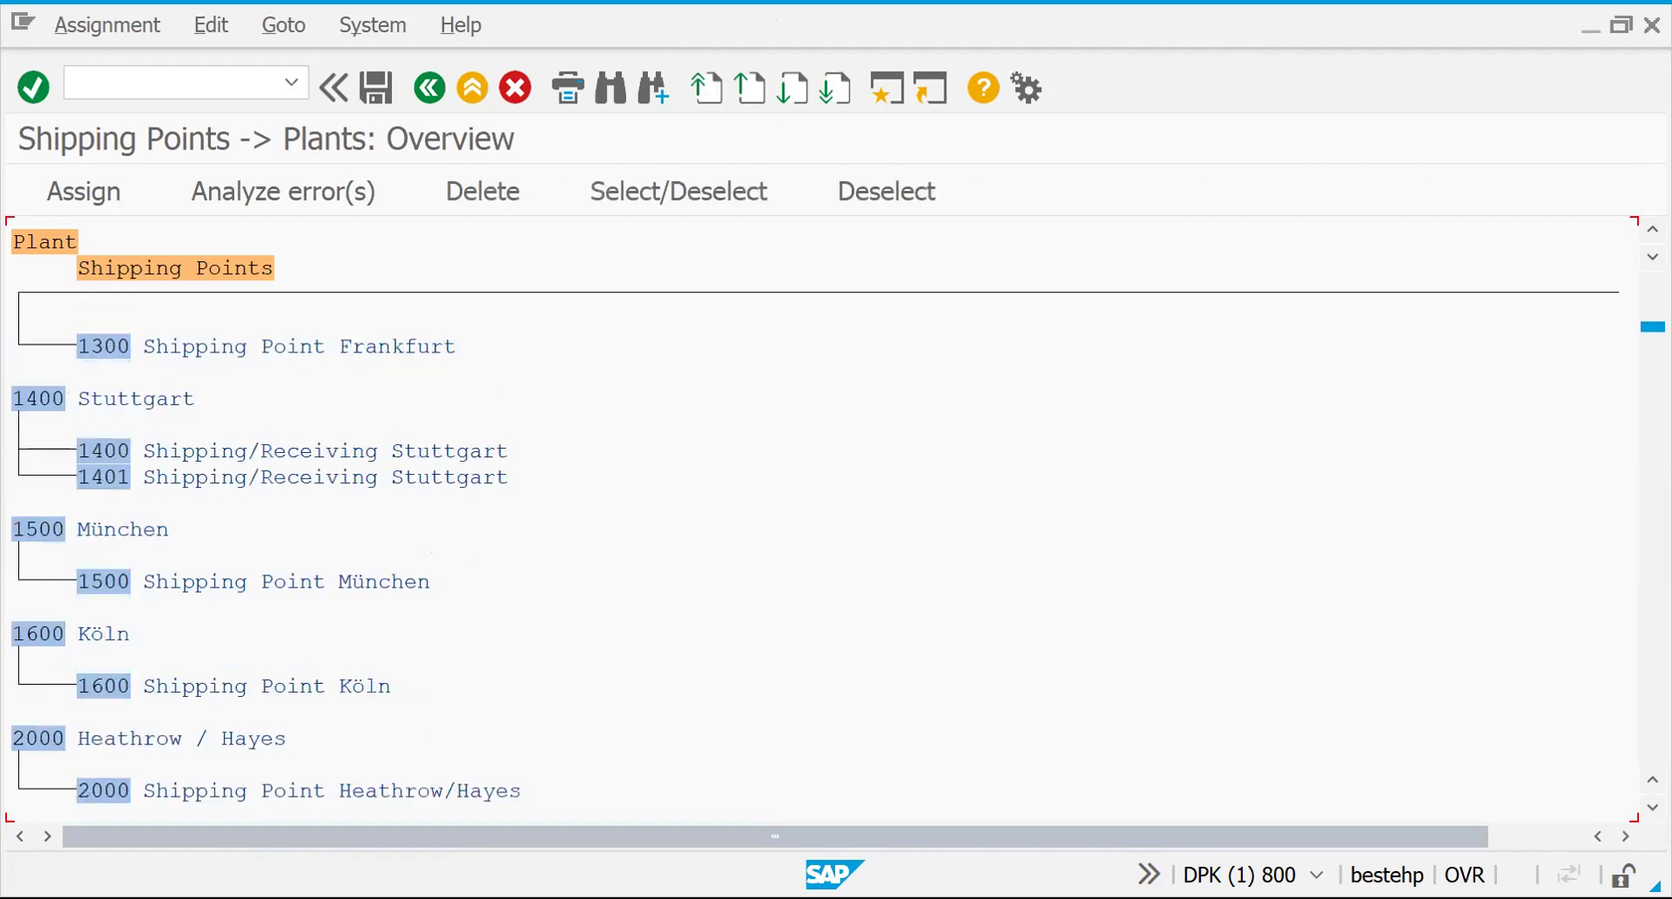
{"action": "scroll", "coordinate": [819, 540], "scroll_direction": "down", "scroll_amount": 15}
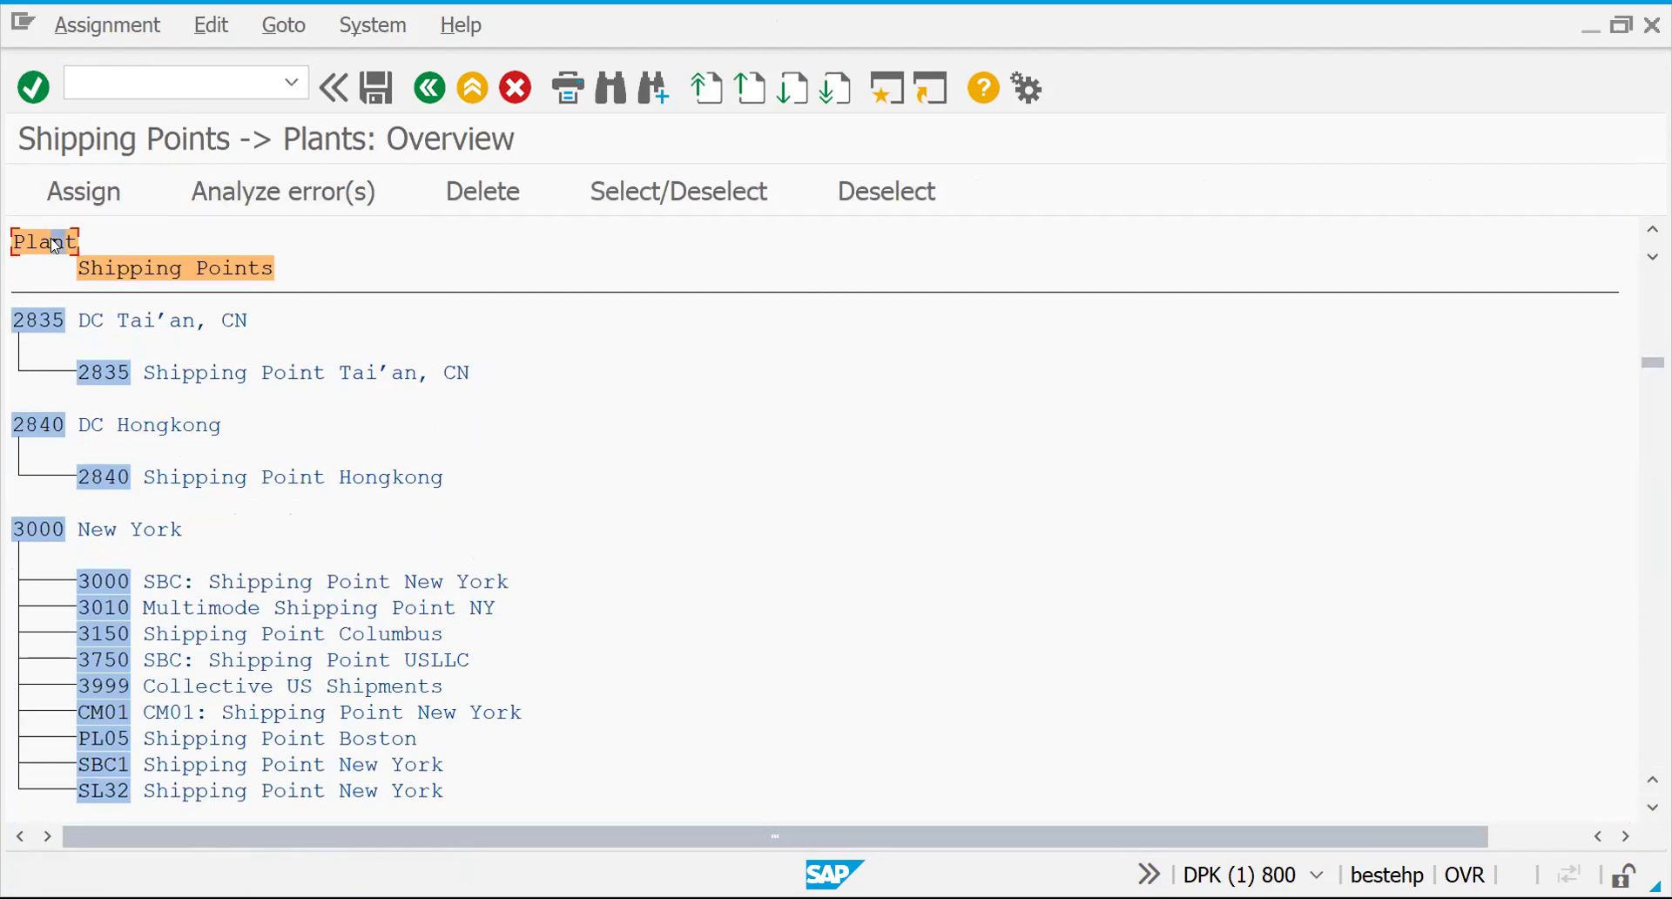
{"action": "key", "text": "ctrl+f"}
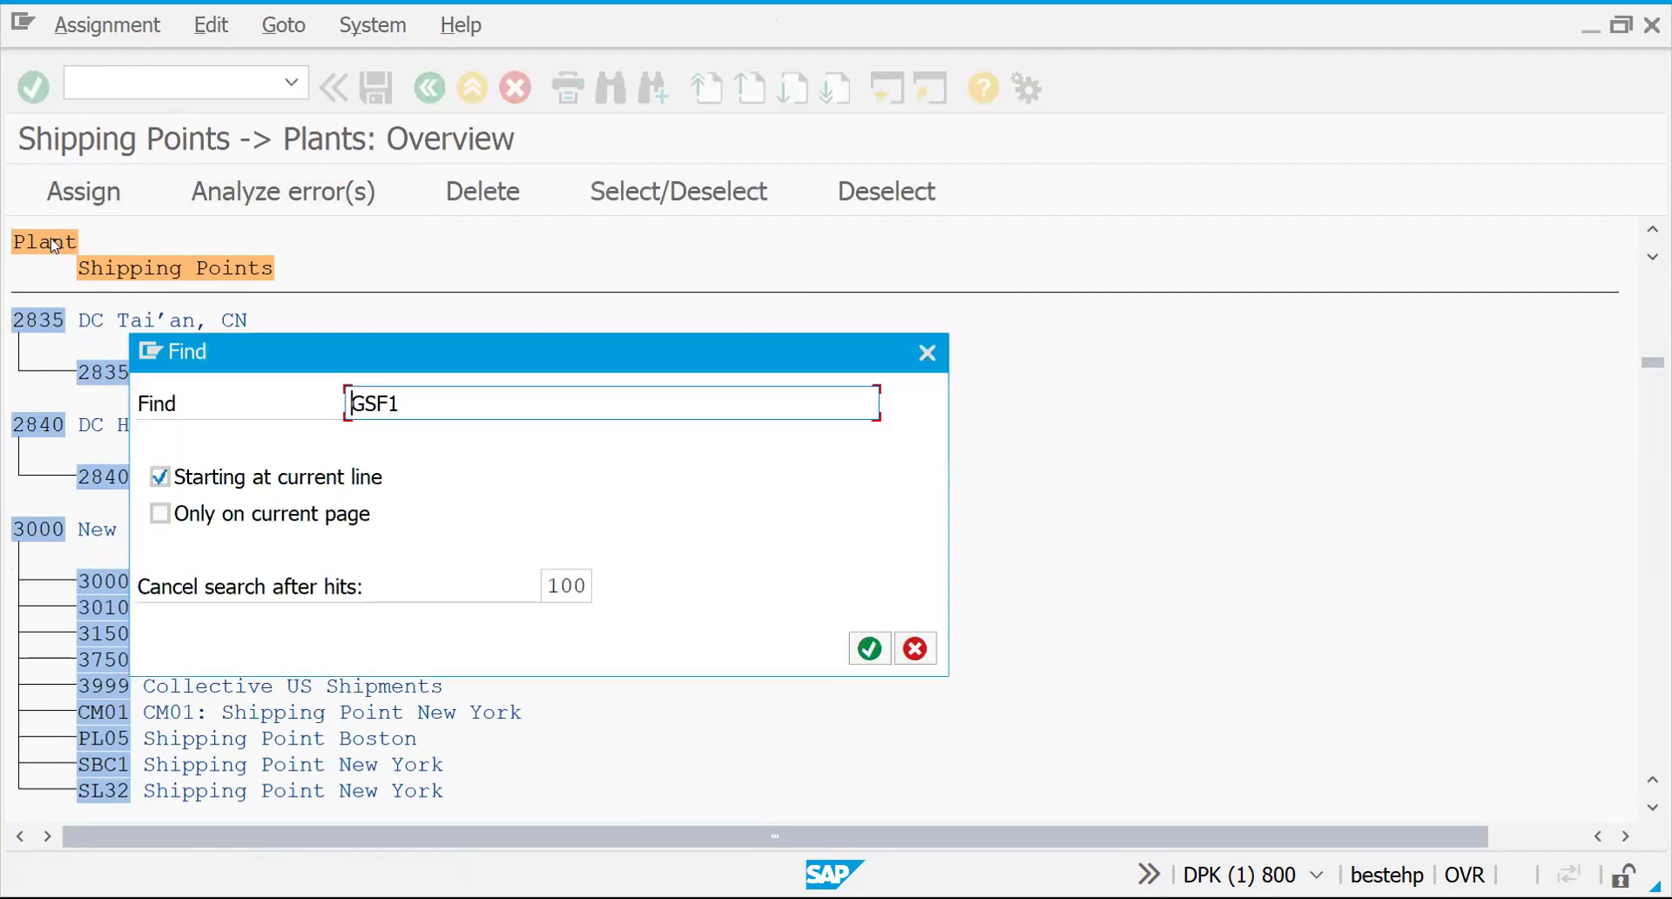
{"action": "key", "text": "Return"}
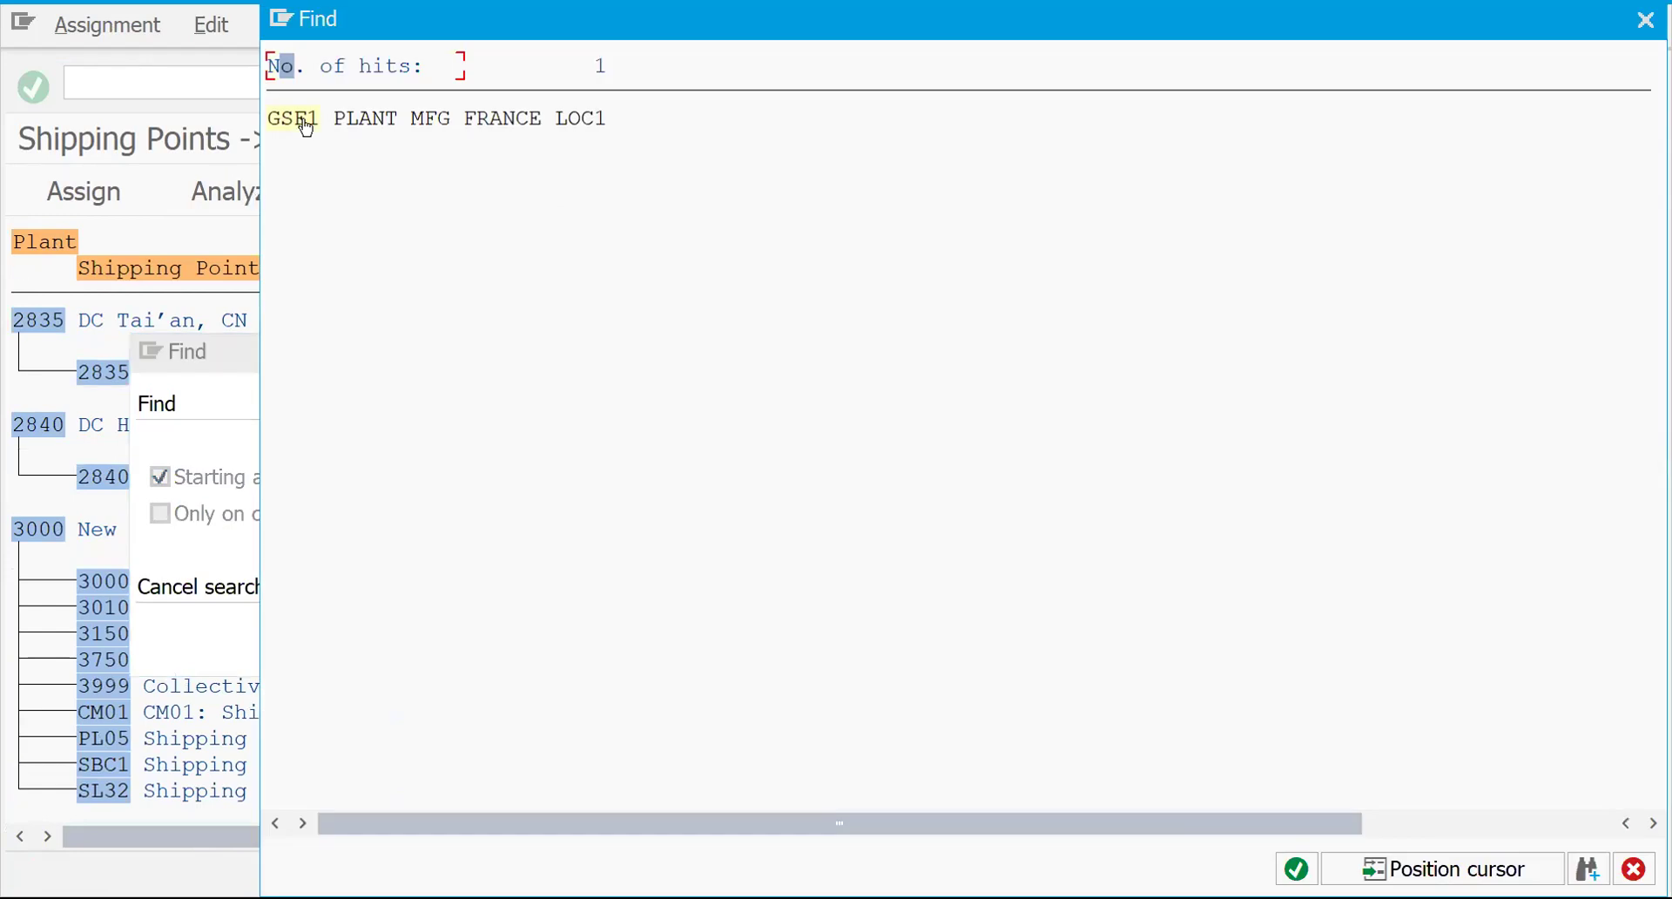
{"action": "double_click", "coordinate": [306, 122]}
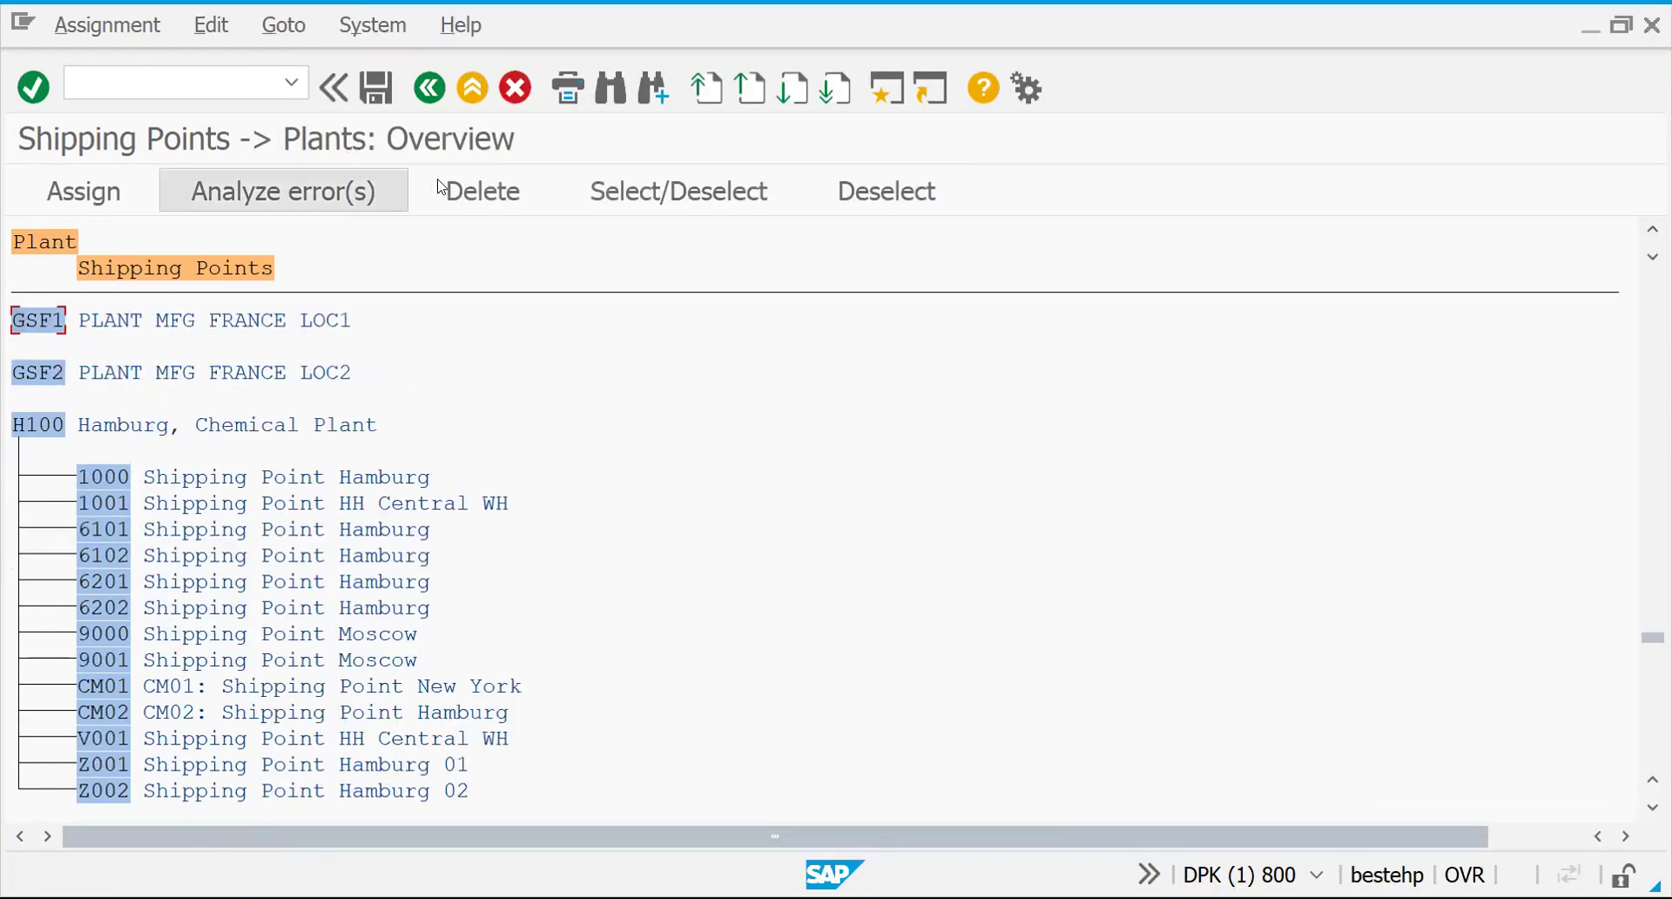
Step: Assign shipping points GSP1 and GSP2 to plant GSF1 and save the assignment
{"action": "left_click", "coordinate": [98, 193]}
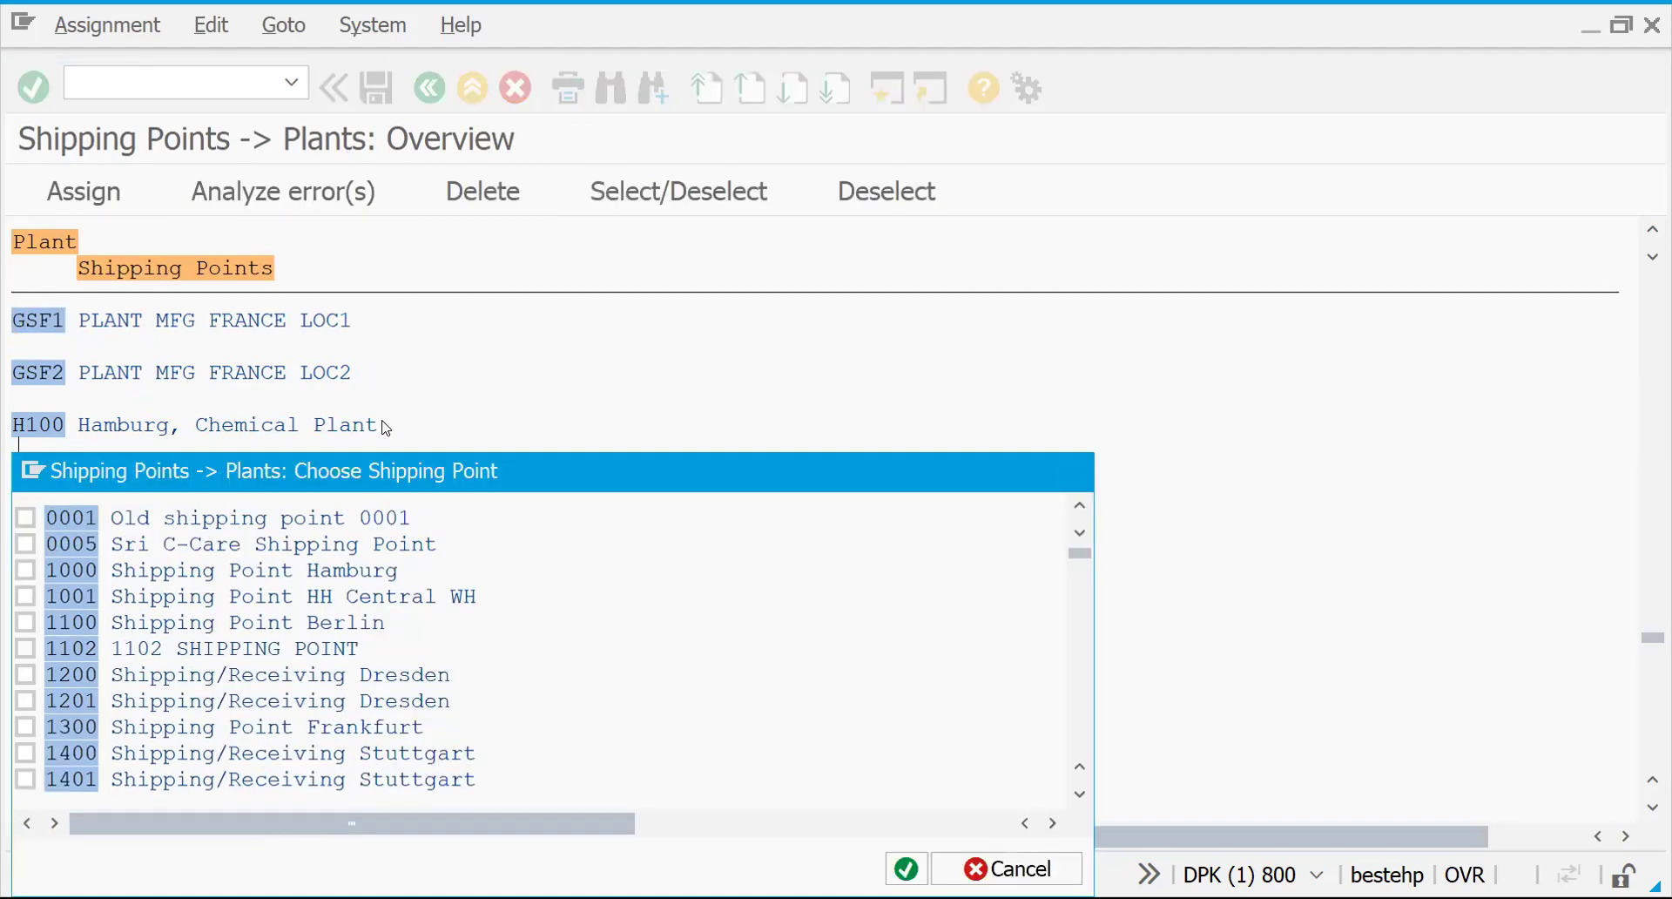
{"action": "key", "text": "F12"}
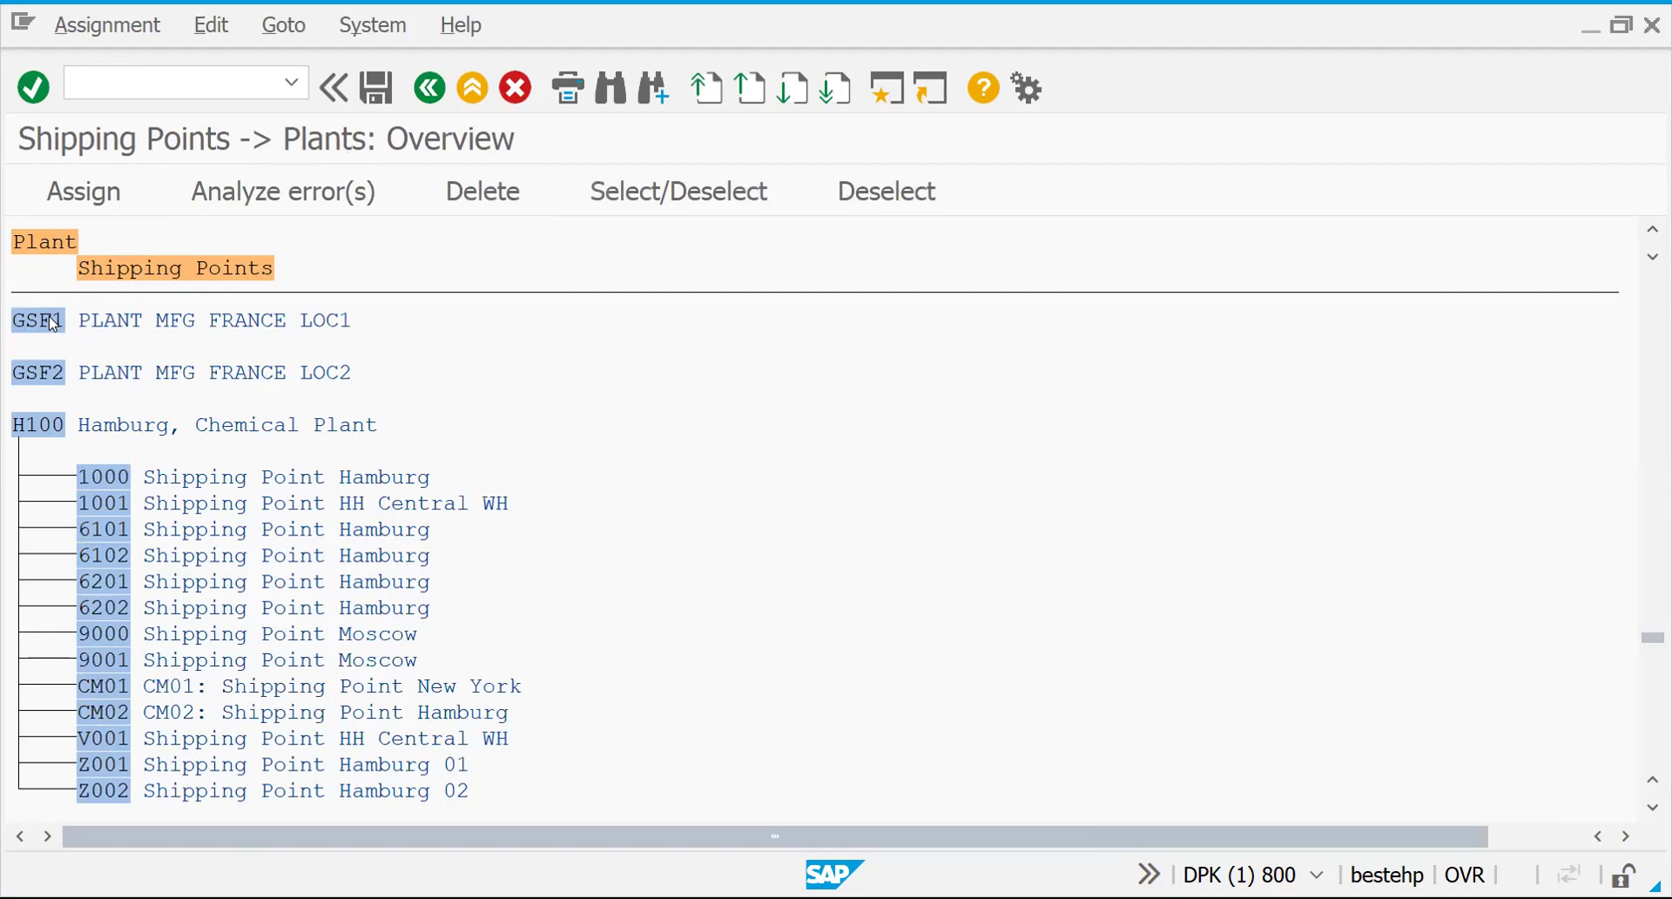
{"action": "double_click", "coordinate": [52, 324]}
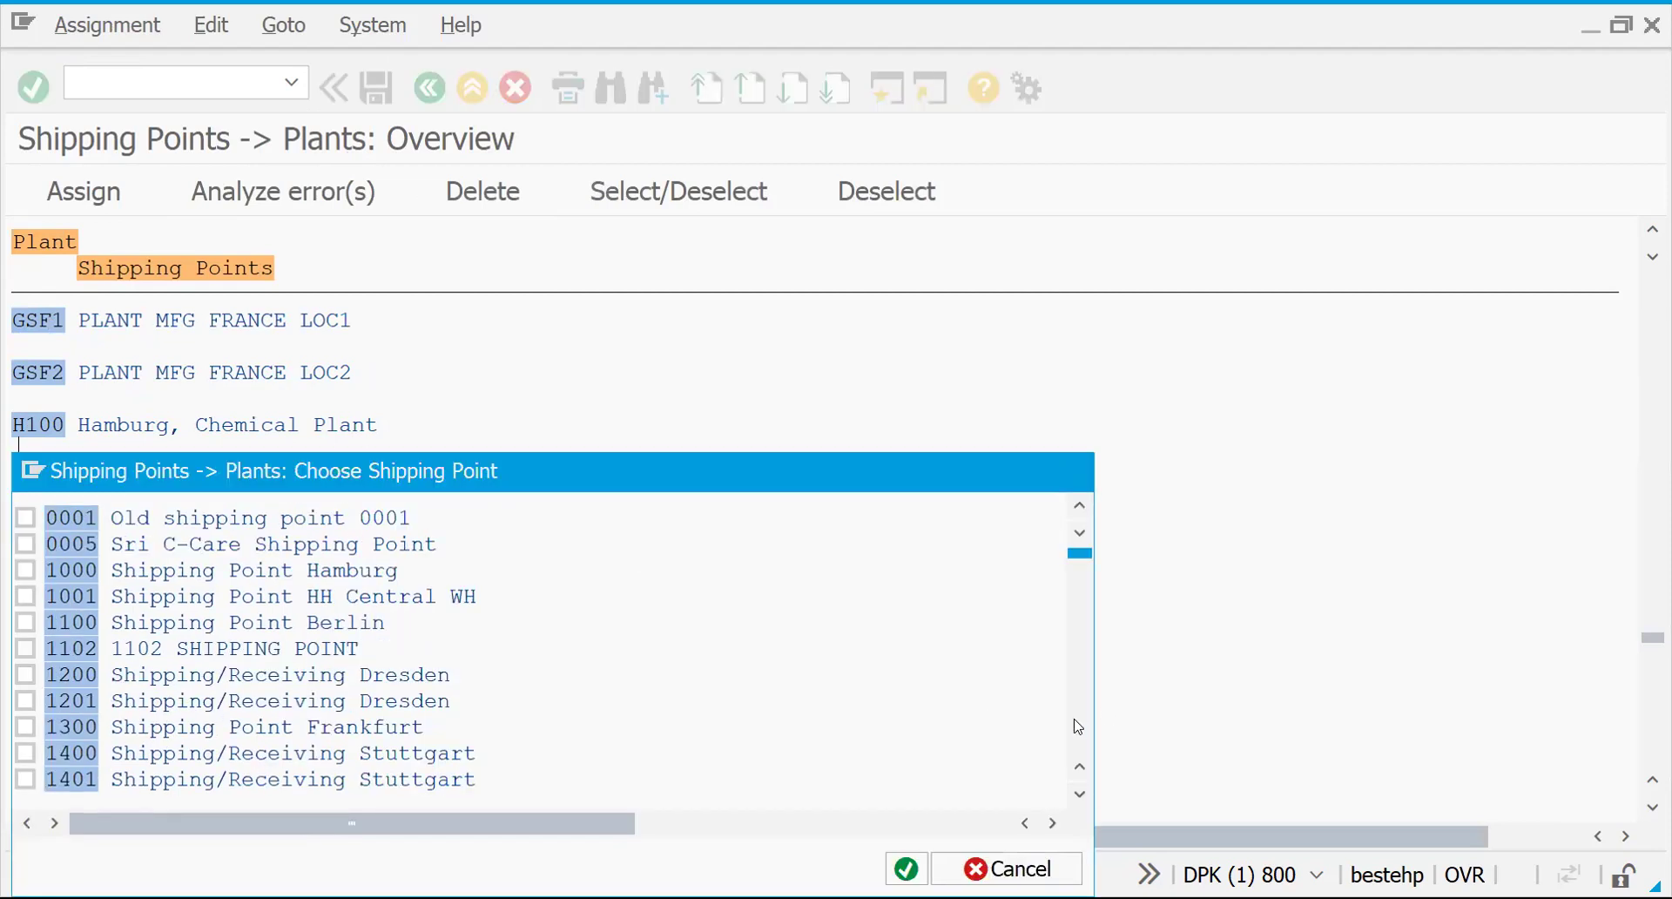
{"action": "scroll", "coordinate": [1078, 726], "scroll_direction": "down", "scroll_amount": 20}
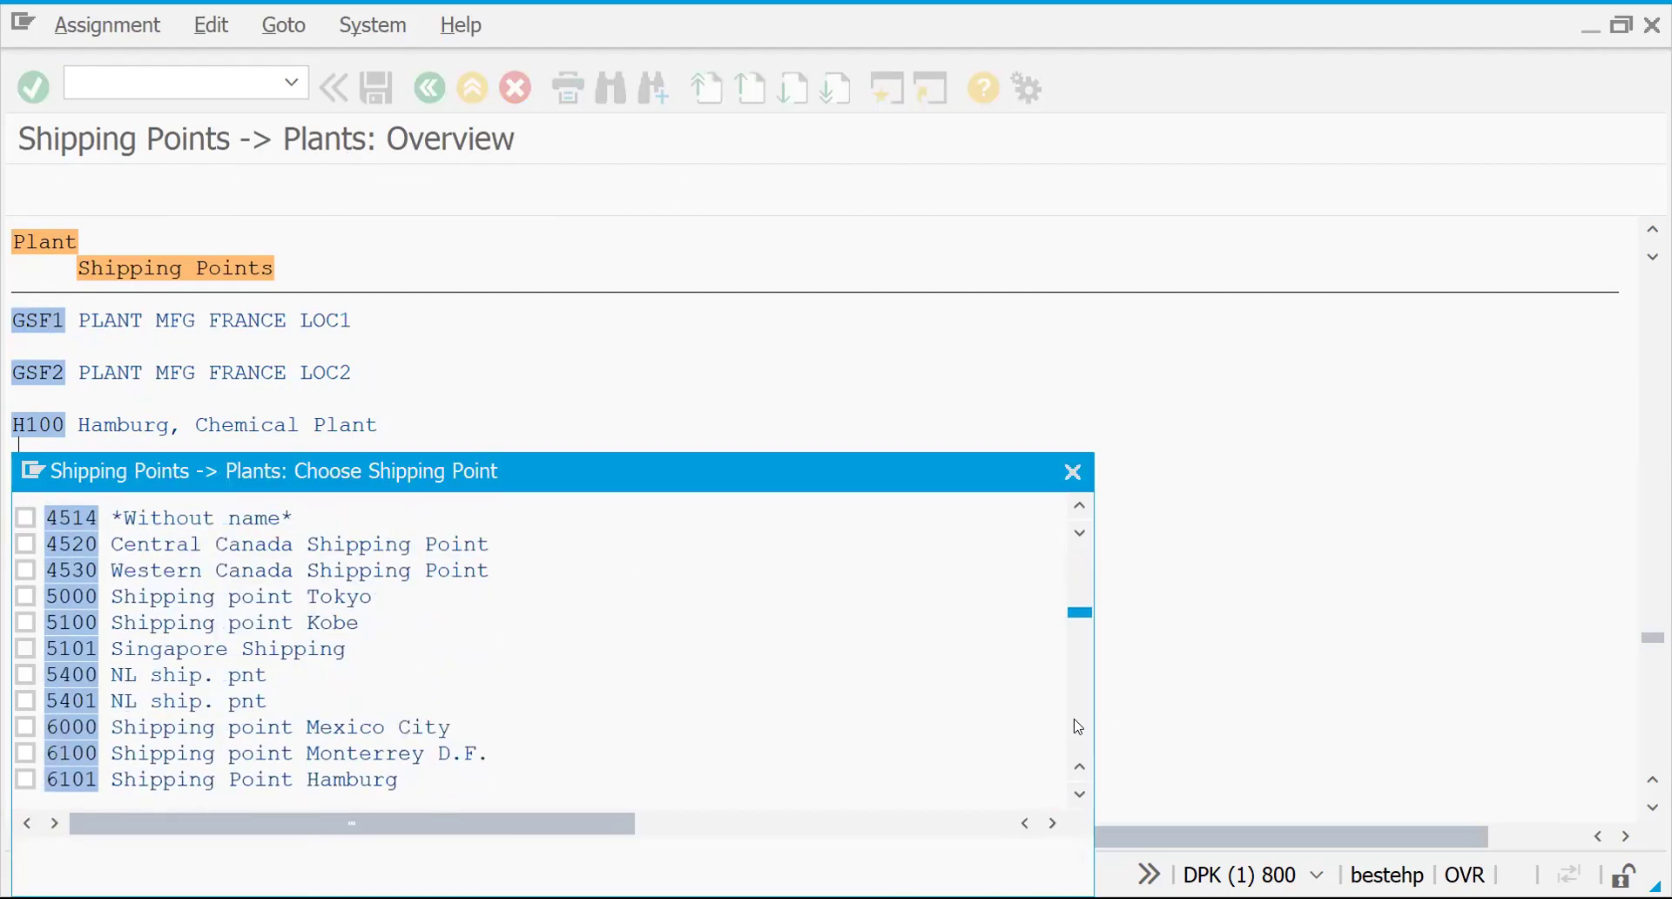
{"action": "scroll", "coordinate": [1078, 727], "scroll_direction": "down", "scroll_amount": 5}
{"action": "scroll", "coordinate": [1079, 726], "scroll_direction": "down", "scroll_amount": 5}
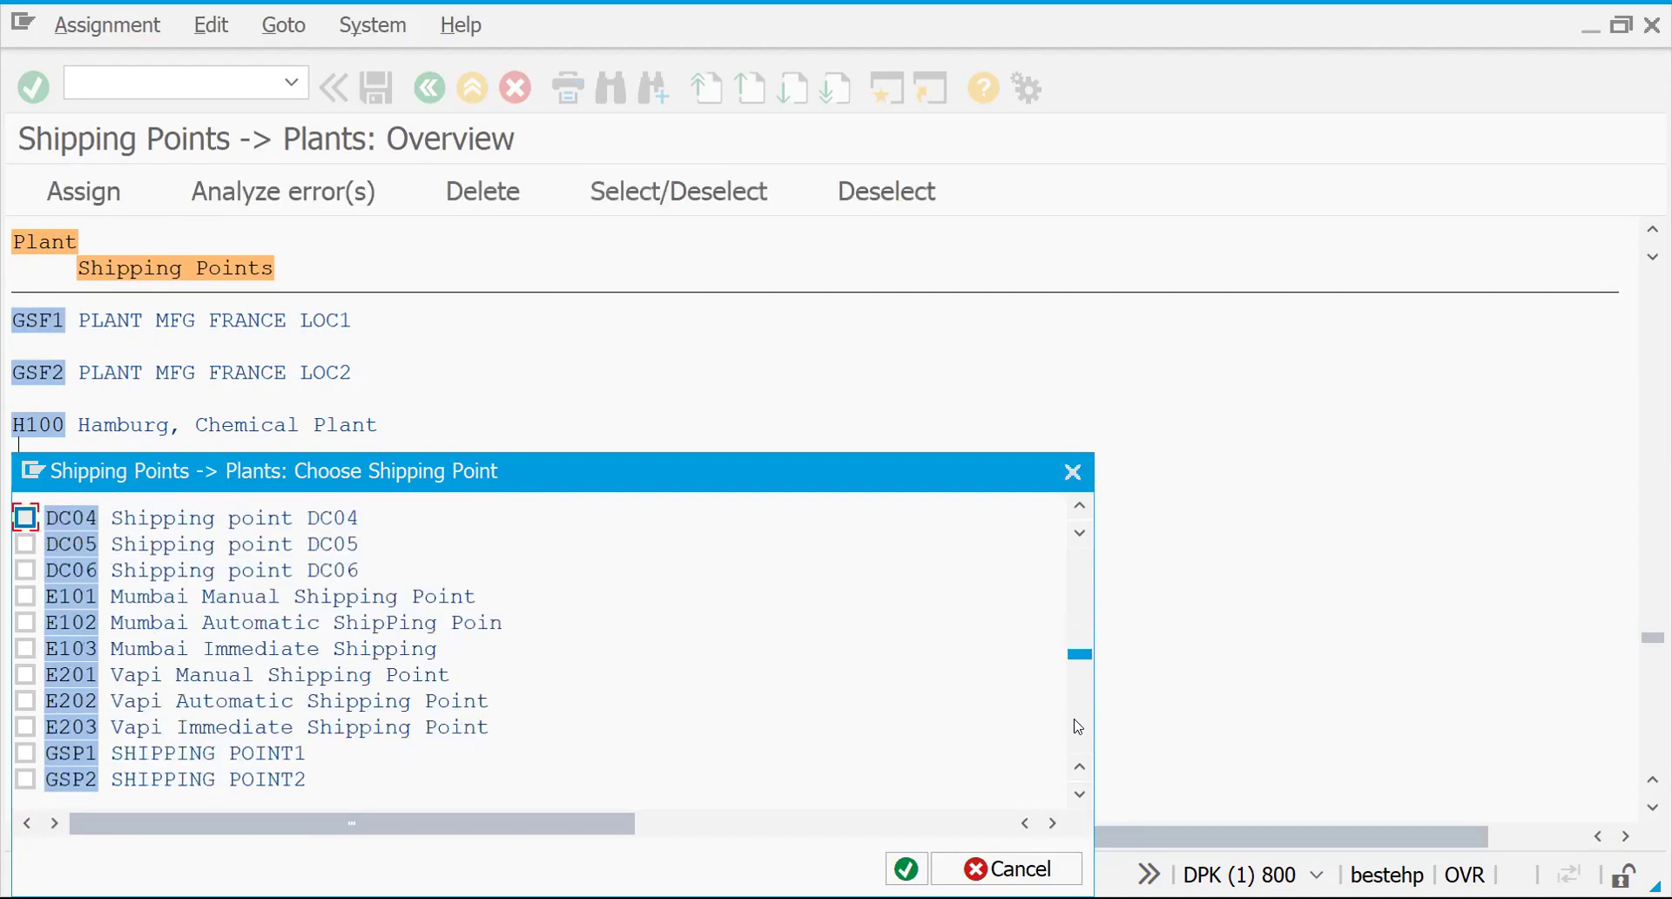
{"action": "left_click", "coordinate": [24, 754]}
{"action": "left_click", "coordinate": [24, 780]}
{"action": "left_click", "coordinate": [906, 868]}
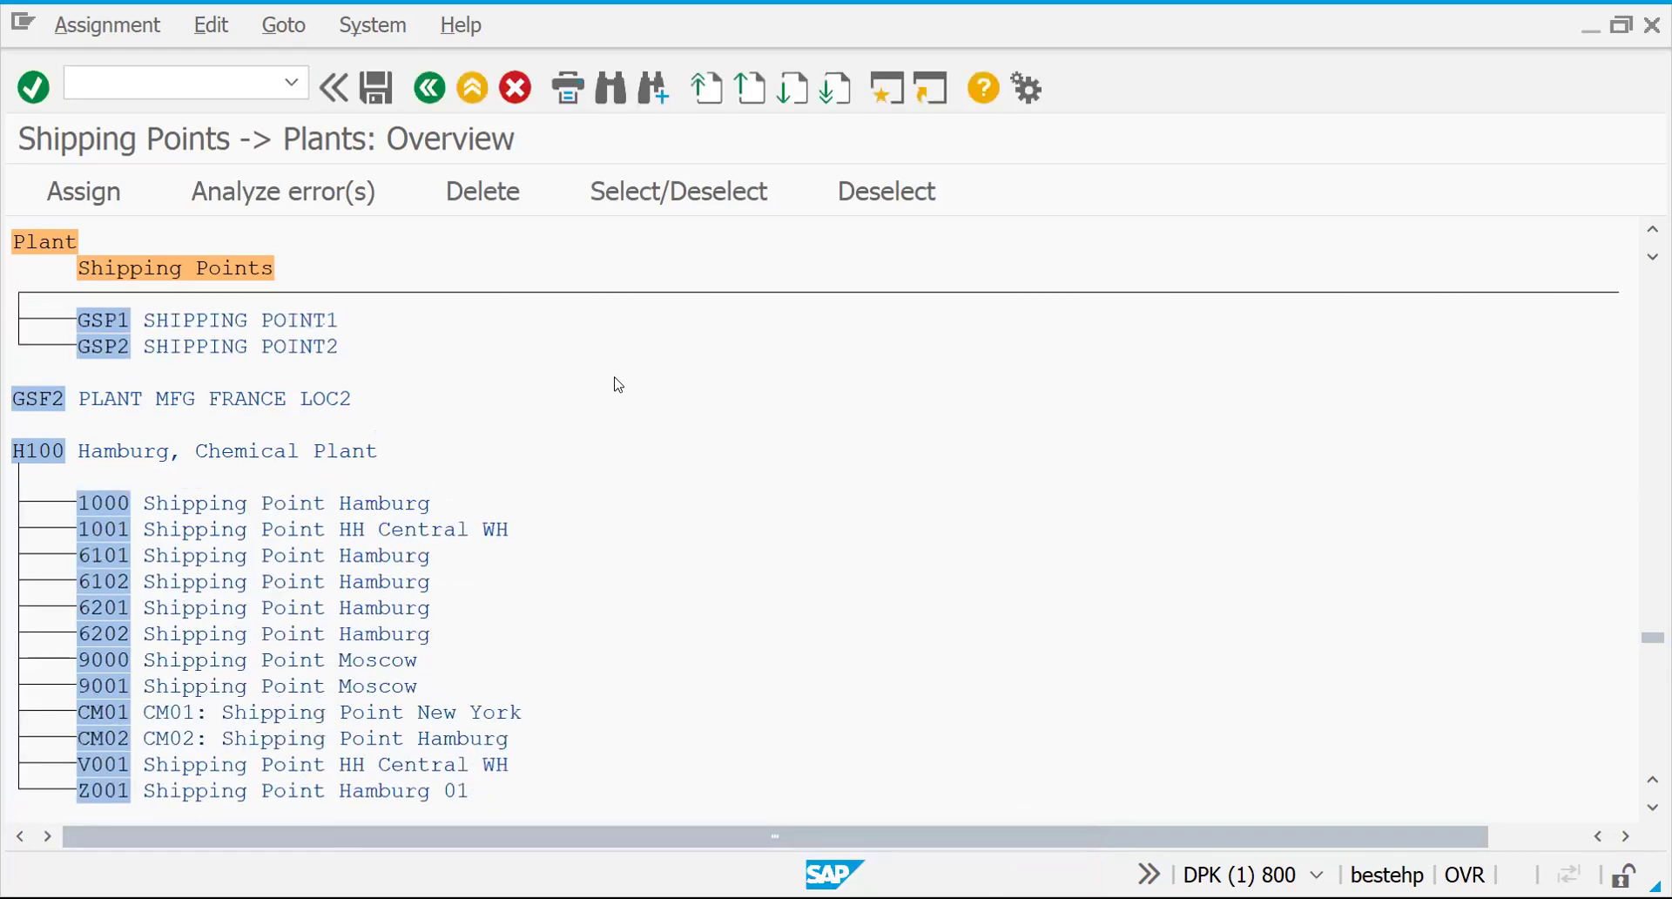
{"action": "key", "text": "ctrl+s"}
{"action": "key", "text": "Return"}
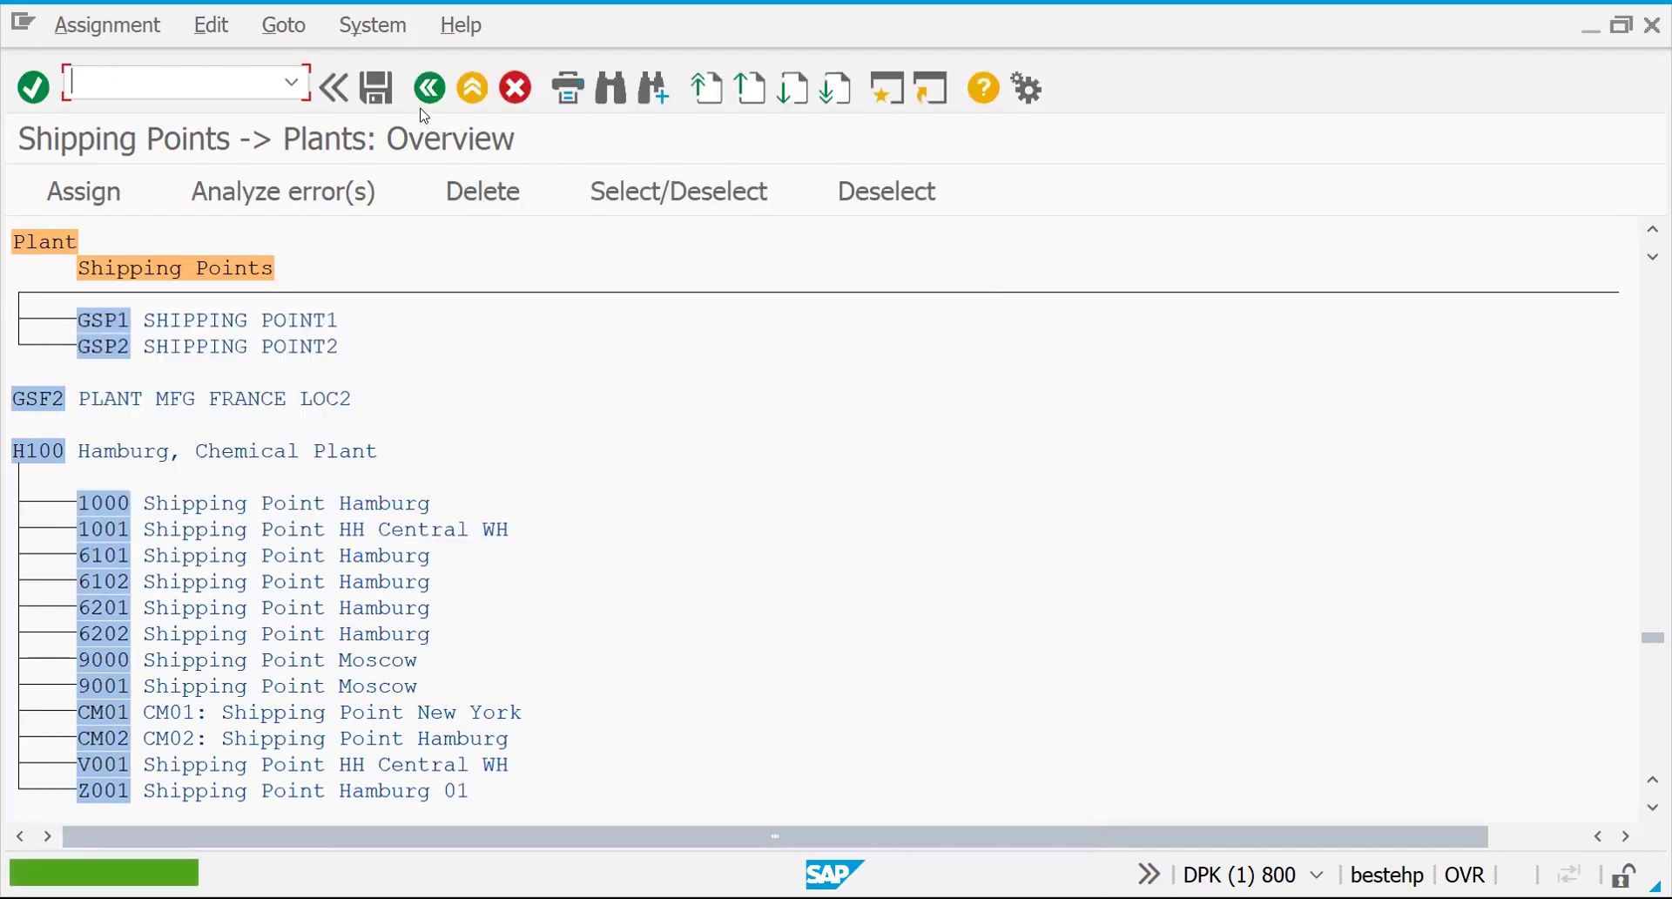
Step: Leave the customizing structure and start a new sales order in transaction VA01 with order type ZOR1
{"action": "left_click", "coordinate": [436, 92]}
{"action": "left_click", "coordinate": [436, 91]}
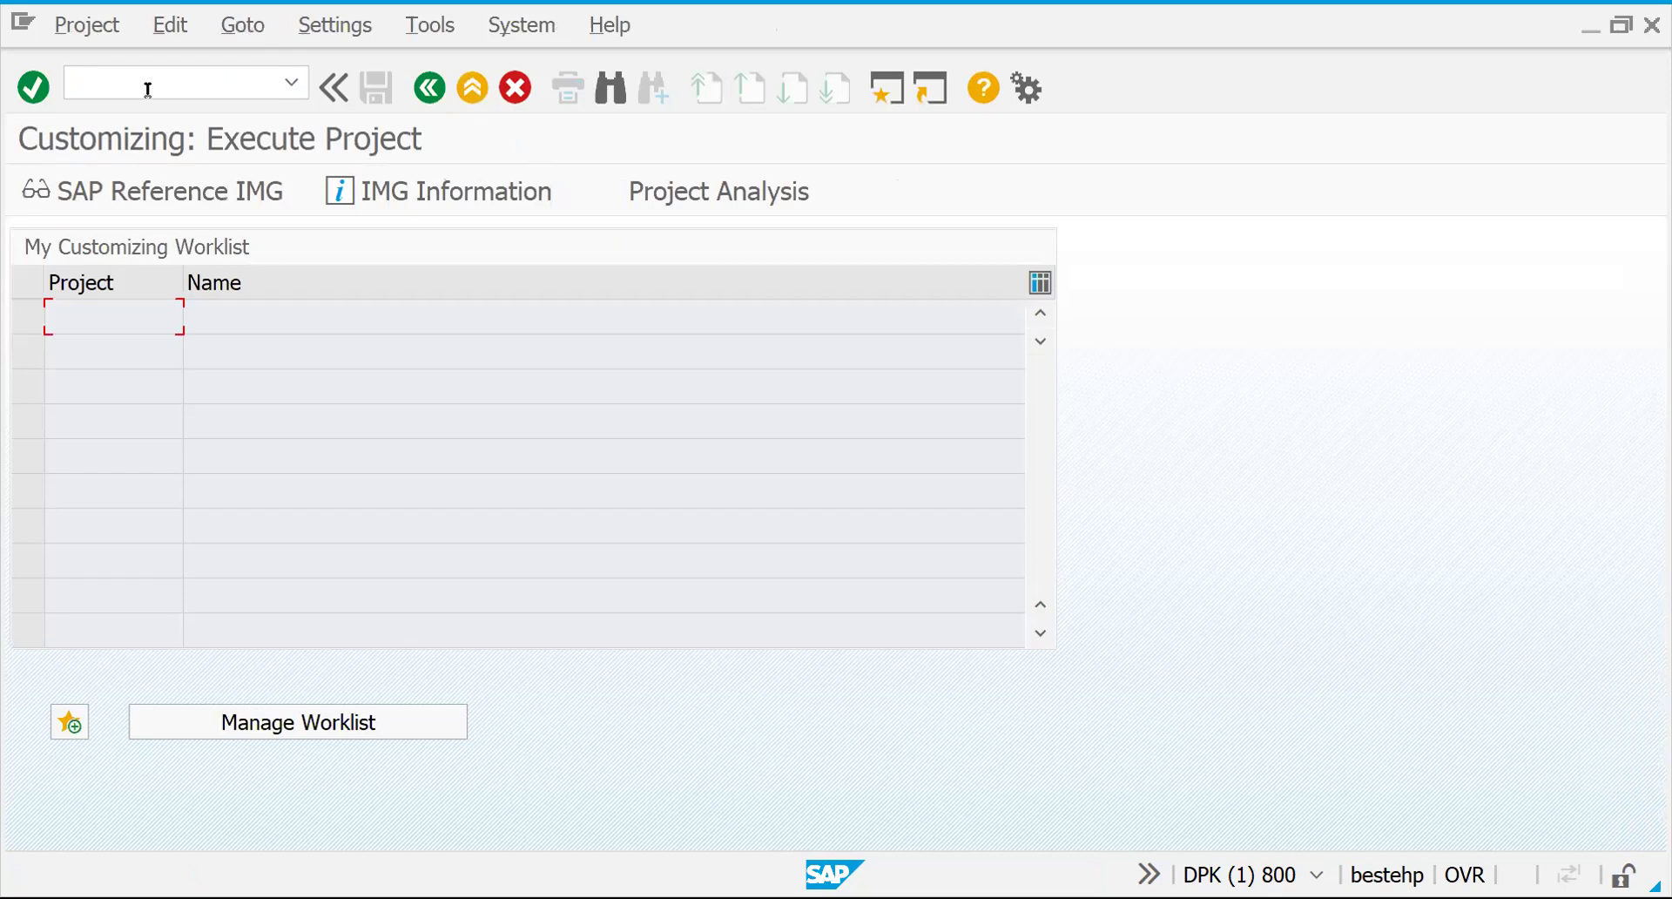
{"action": "type", "text": "/NVA01"}
{"action": "key", "text": "Return"}
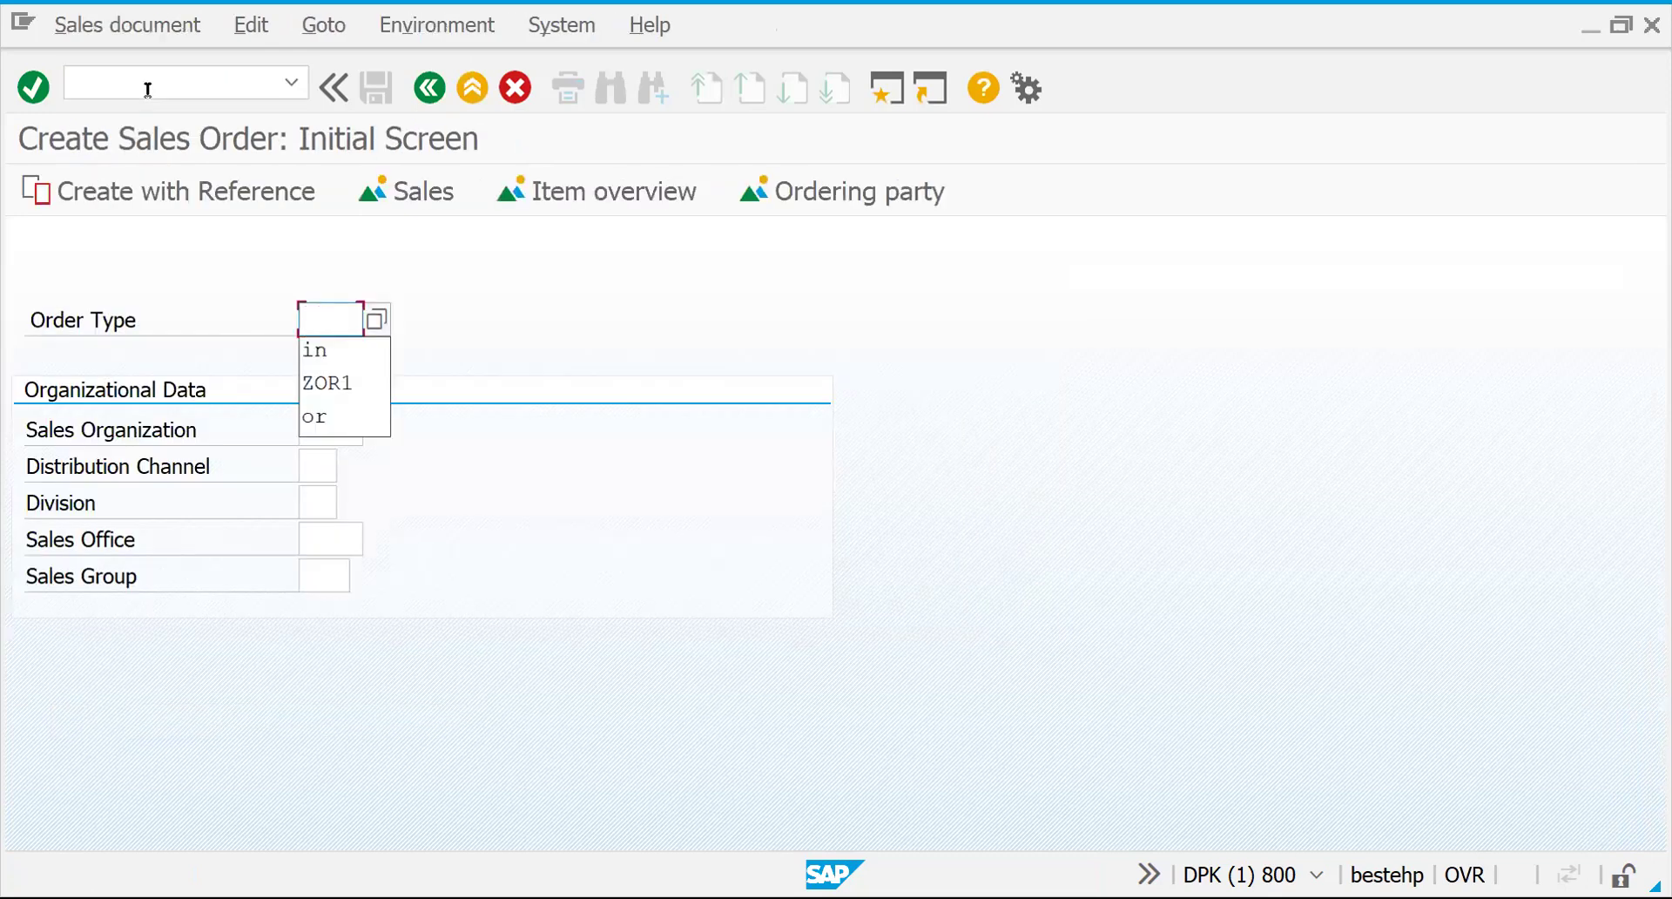
{"action": "key", "text": "Down"}
{"action": "key", "text": "Down"}
{"action": "key", "text": "Return"}
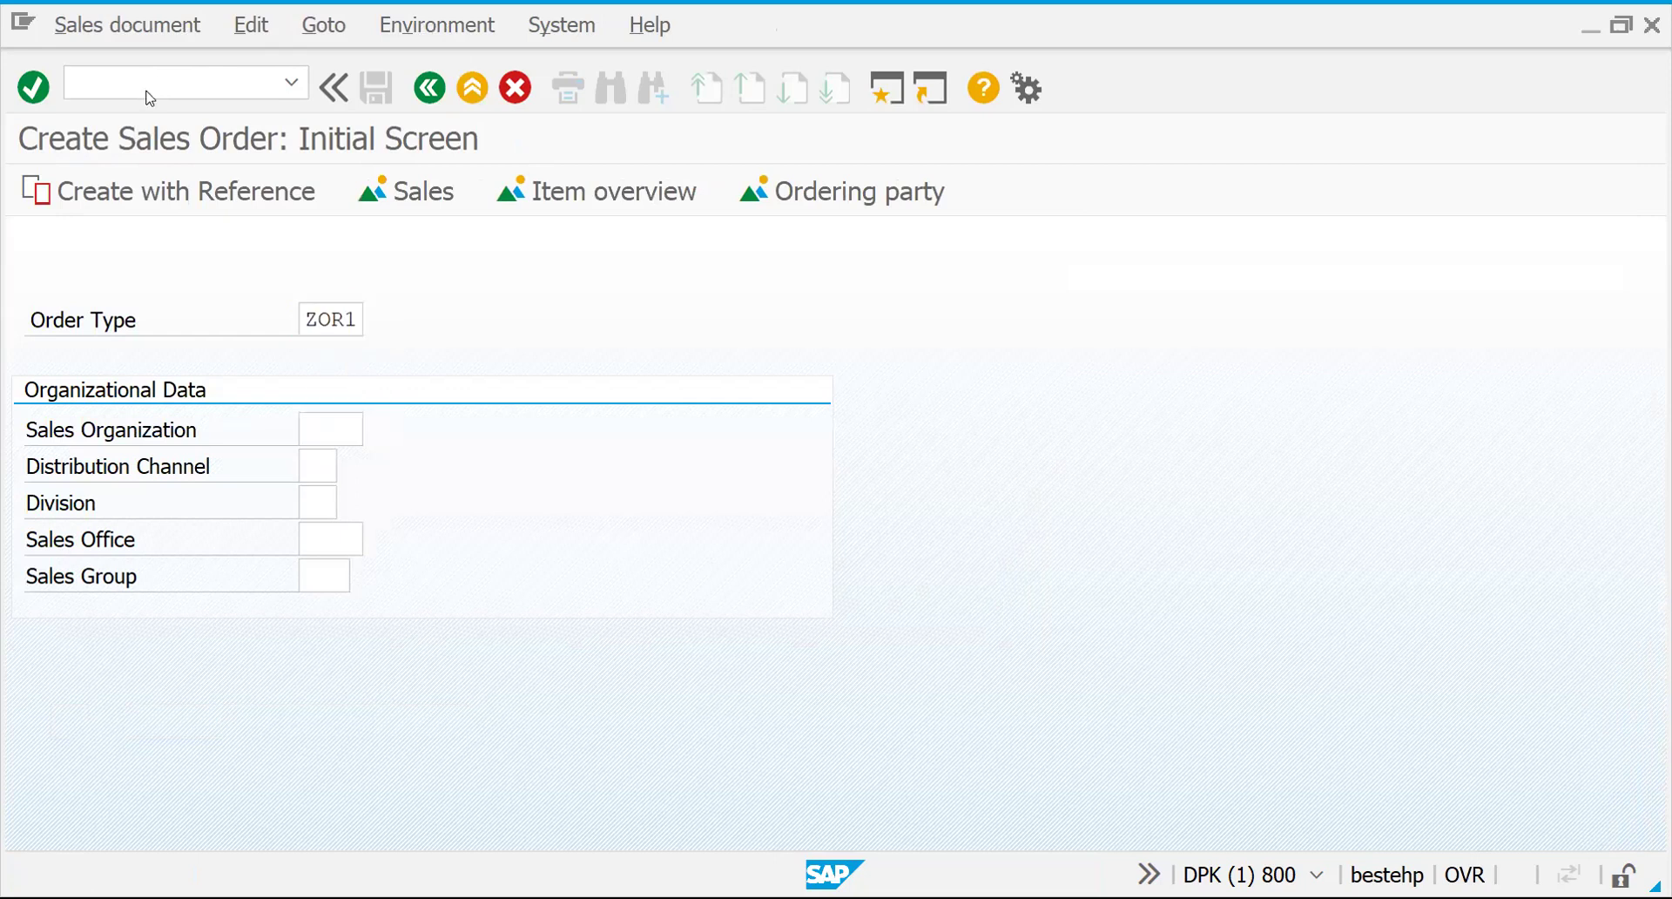
{"action": "key", "text": "Return"}
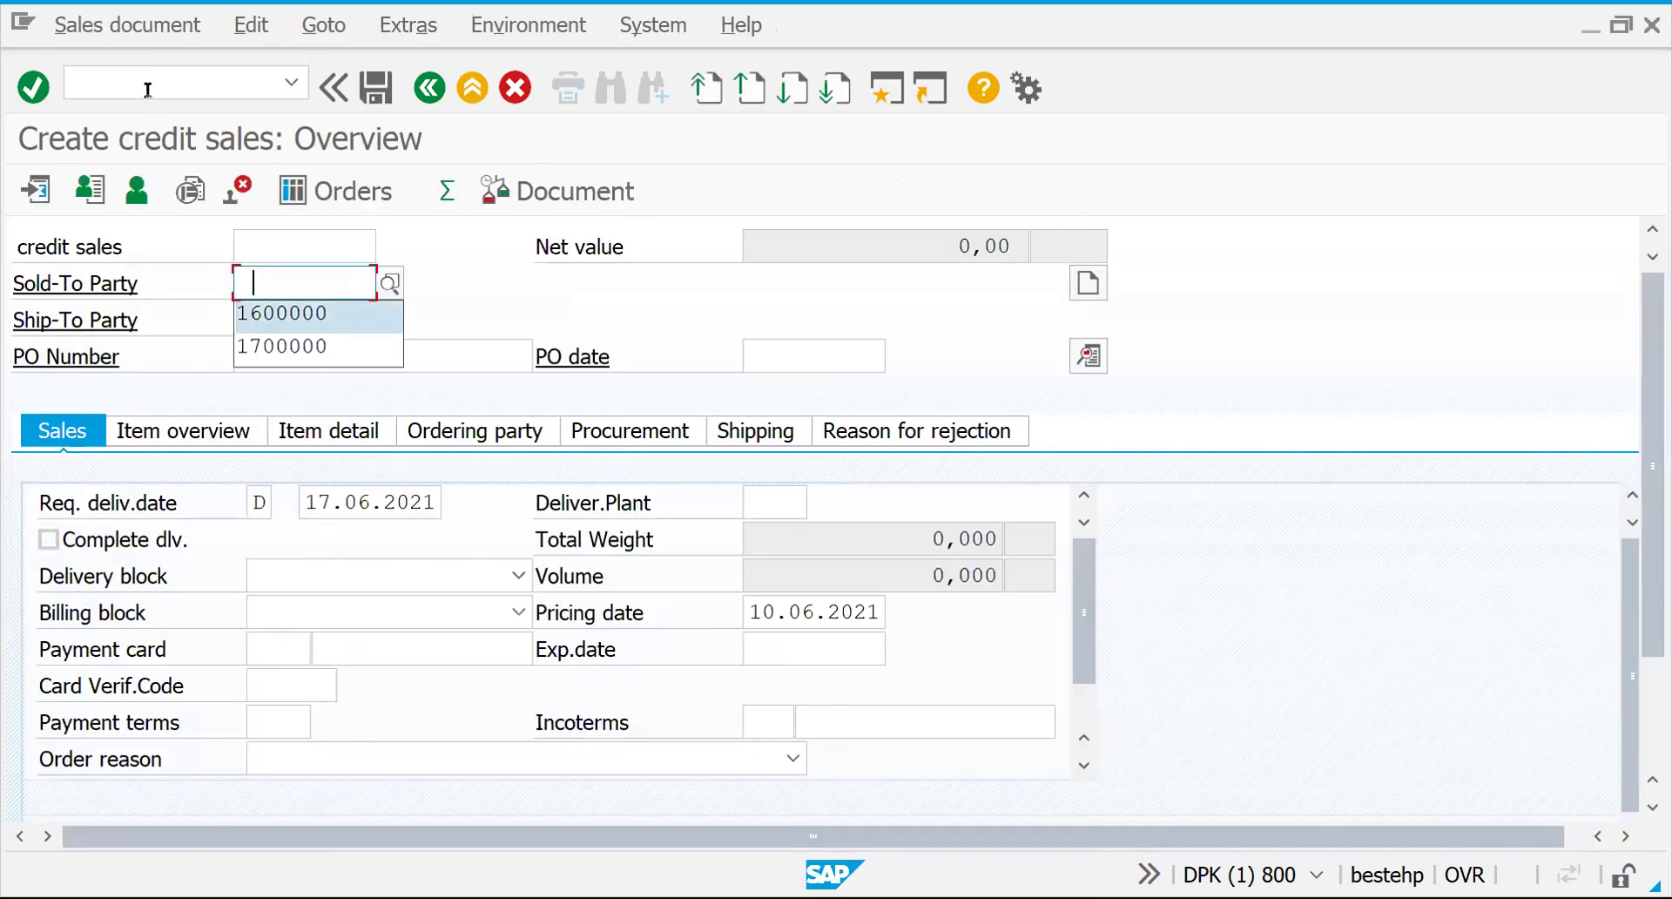
Step: Enter the customer number of KING CO LTD as sold-to party and accept the same customer as ship-to party
{"action": "key", "text": "Down"}
{"action": "key", "text": "Return"}
{"action": "key", "text": "Return"}
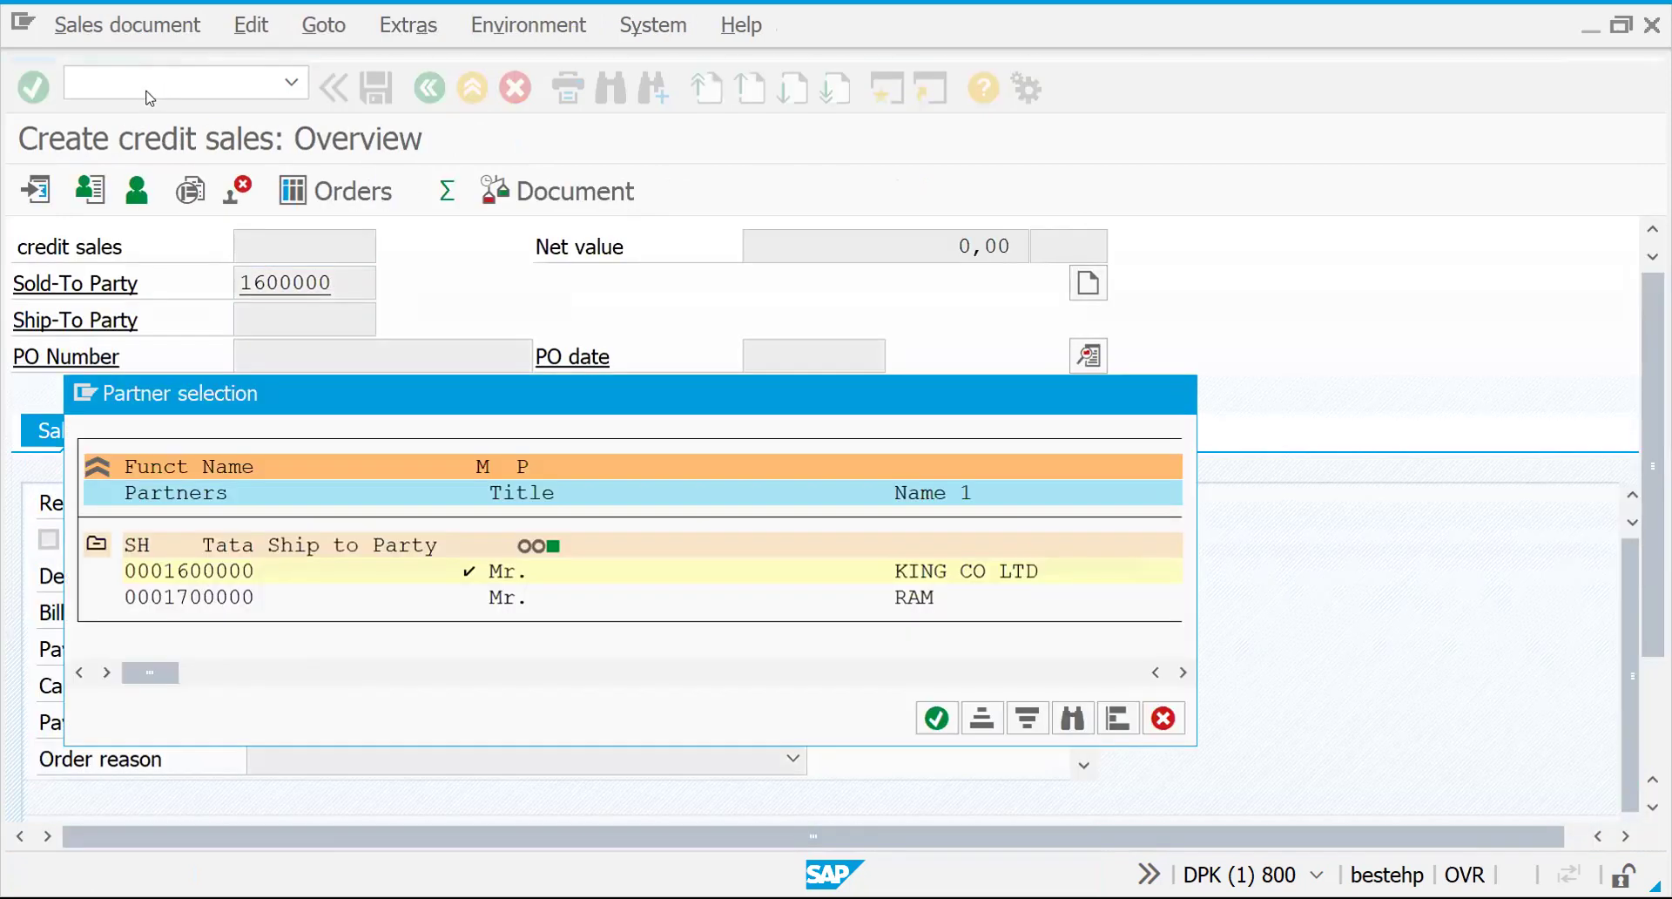
{"action": "key", "text": "Return"}
Step: Add material 50065565 with quantity 1 to the order and display the item's shipping data
{"action": "key", "text": "Down"}
{"action": "key", "text": "Down"}
{"action": "key", "text": "Return"}
{"action": "key", "text": "Tab"}
{"action": "type", "text": "1"}
{"action": "key", "text": "Return"}
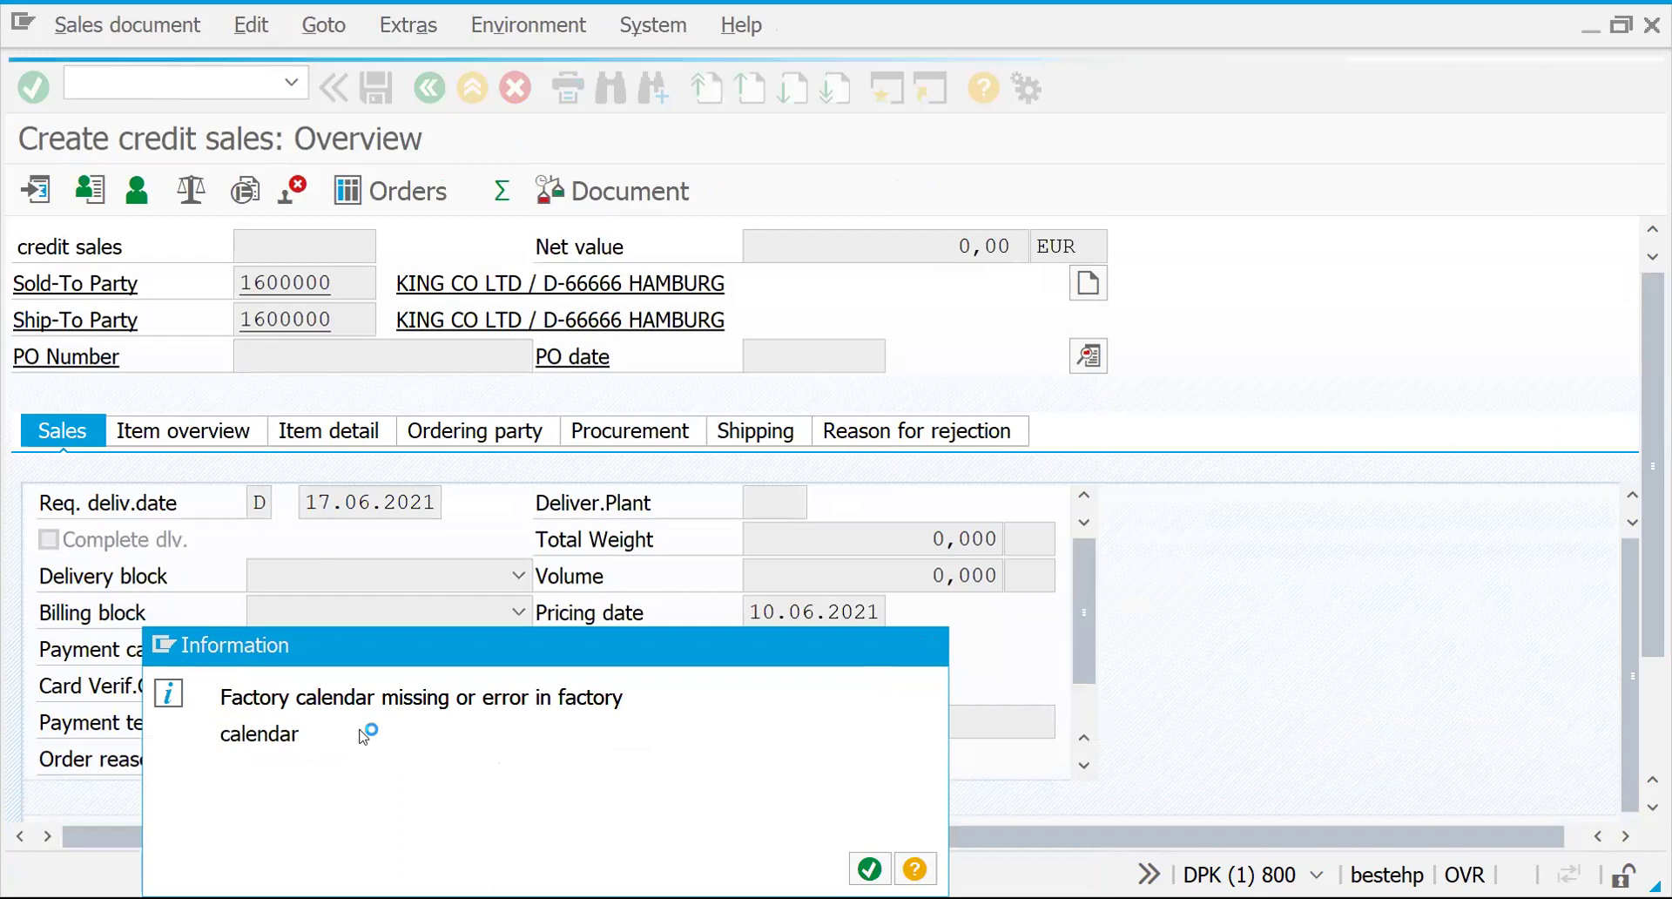
{"action": "key", "text": "Return"}
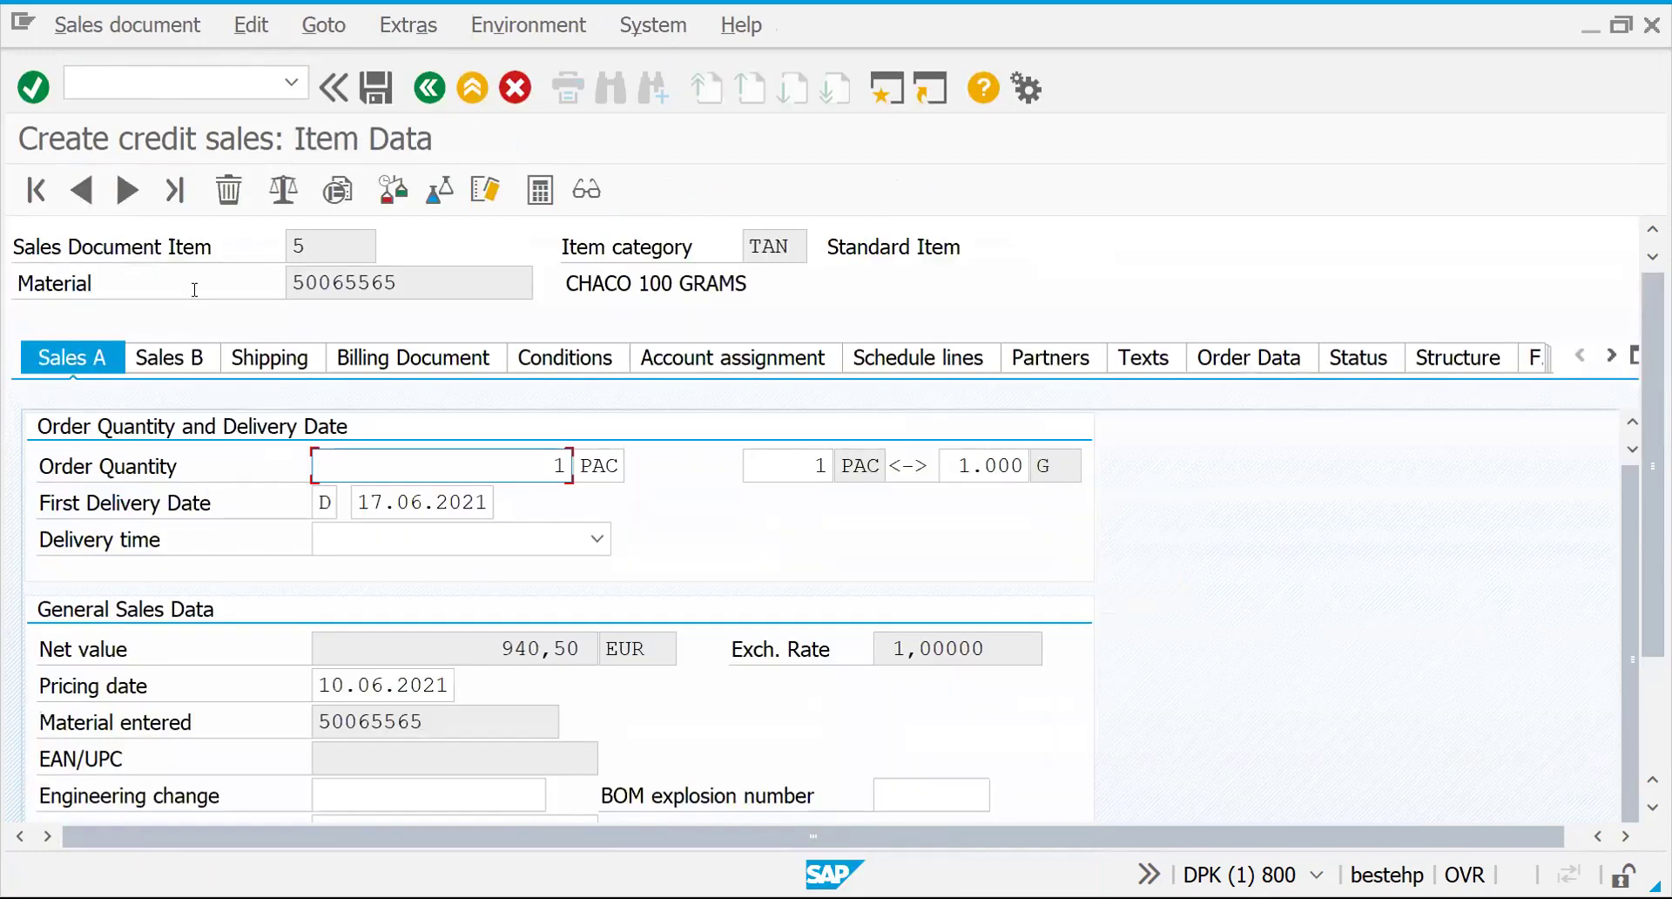
{"action": "left_click", "coordinate": [257, 357]}
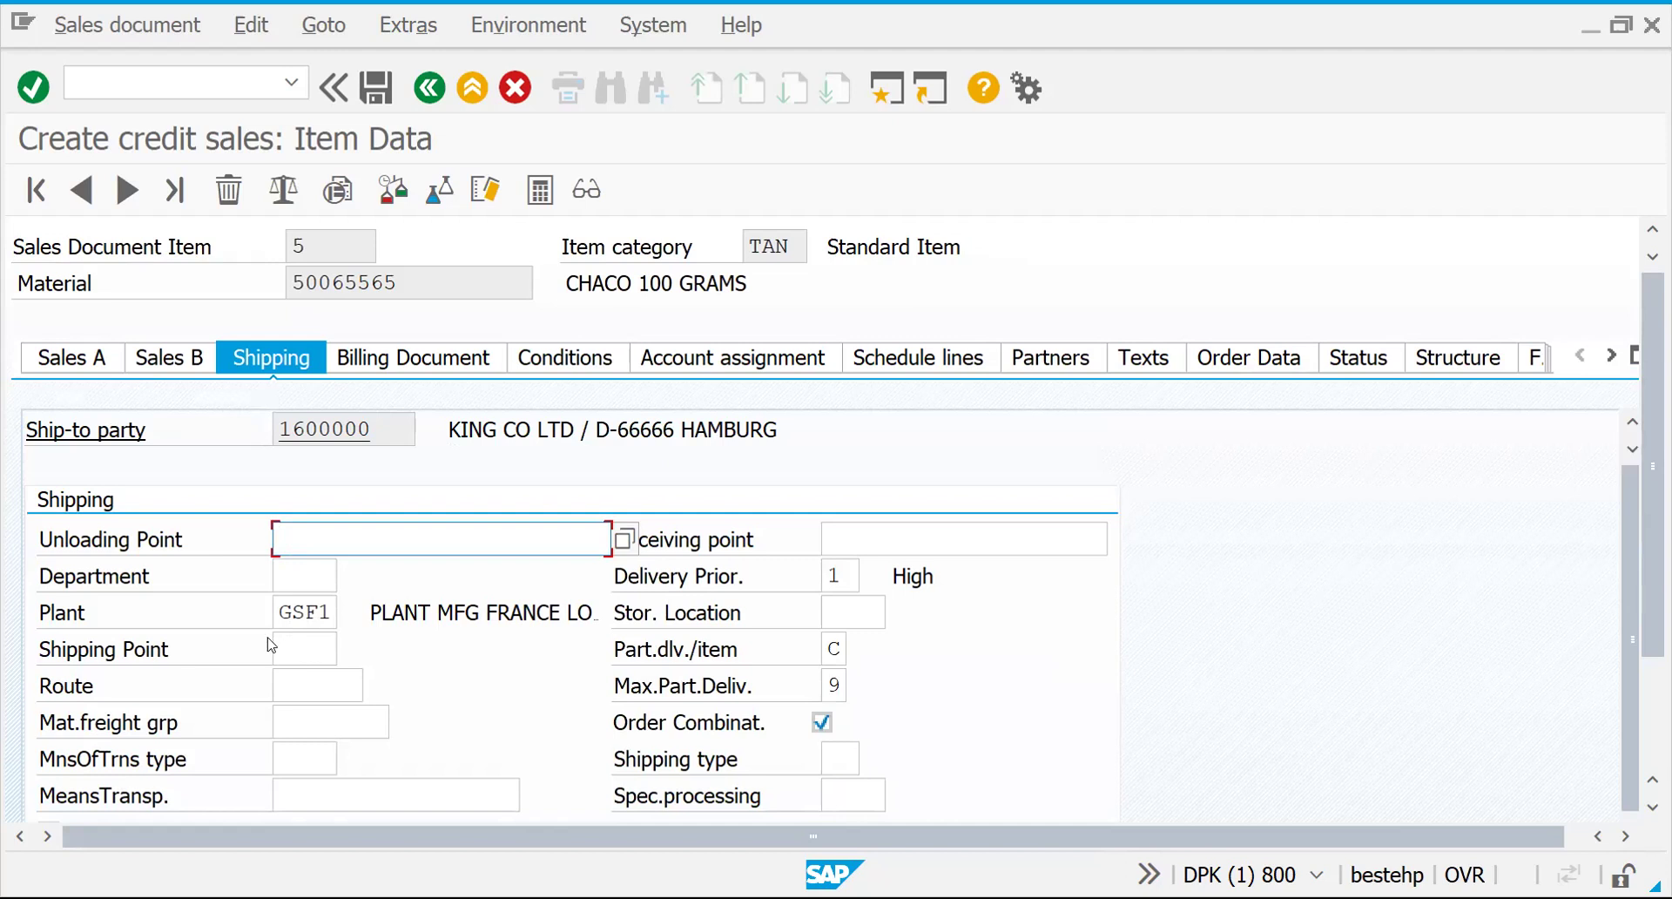
Step: Leave the unsaved sales order for transaction SPRO and display the SAP Reference IMG
{"action": "left_click", "coordinate": [146, 88]}
{"action": "type", "text": "/NSPRO"}
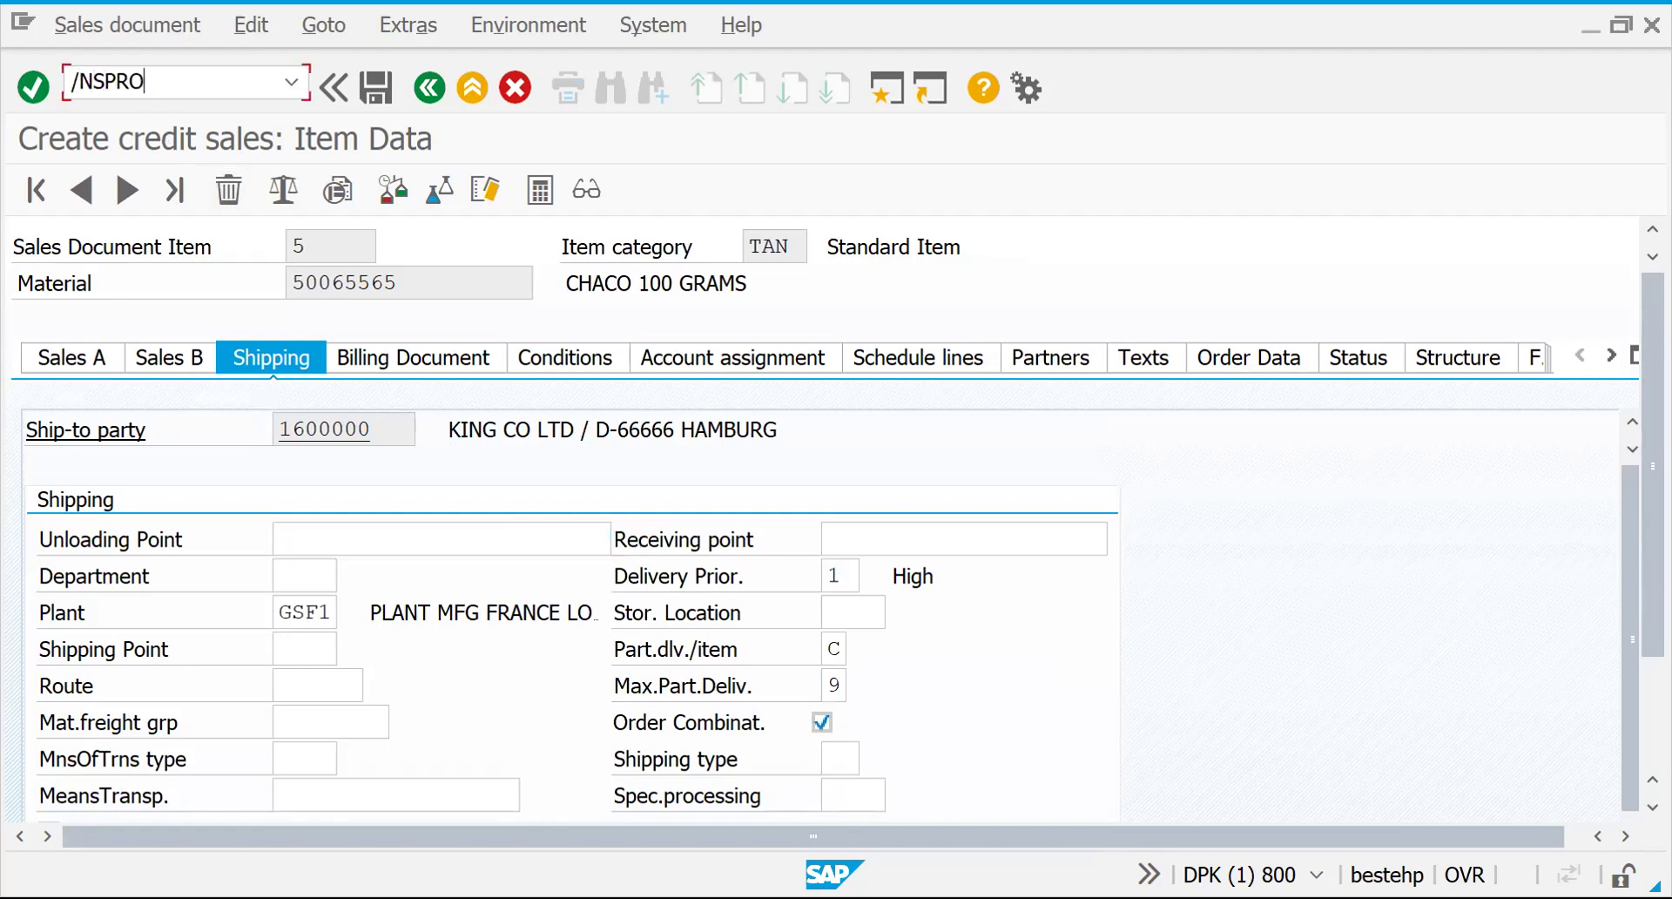
{"action": "key", "text": "Return"}
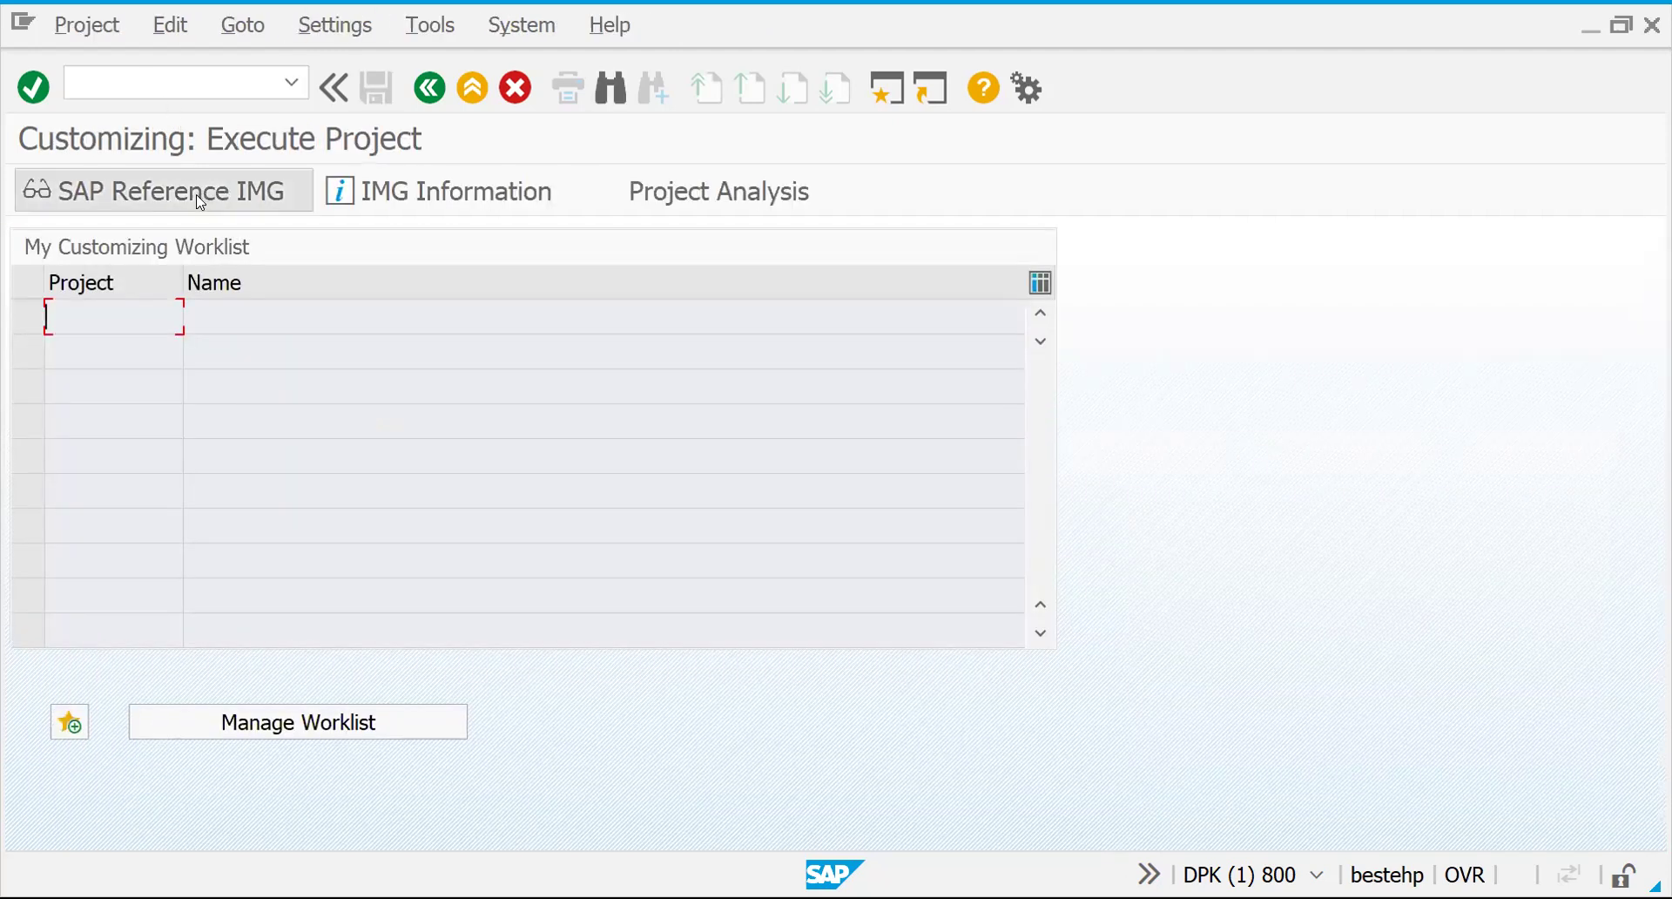
{"action": "left_click", "coordinate": [199, 201]}
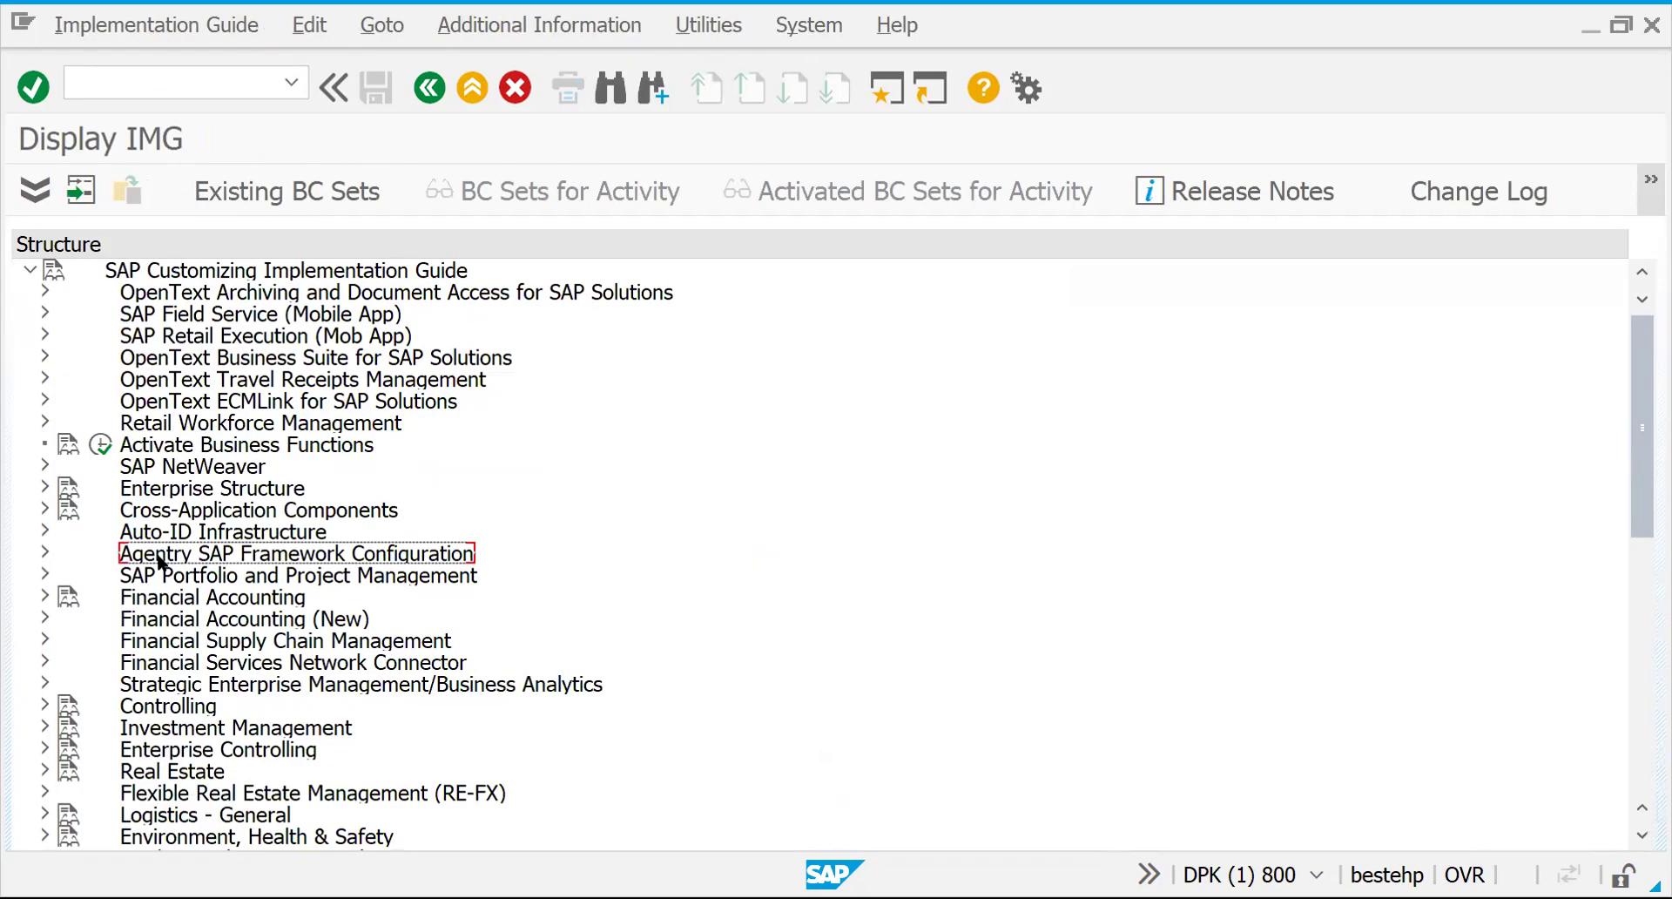
Step: Locate Logistics Execution in the SAP Customizing Implementation Guide and expand it
{"action": "key", "text": "Down"}
{"action": "key", "text": "Down"}
{"action": "key", "text": "Down"}
{"action": "key", "text": "Down"}
{"action": "key", "text": "Down"}
{"action": "key", "text": "Down"}
{"action": "key", "text": "Down"}
{"action": "key", "text": "Down"}
{"action": "key", "text": "Down"}
{"action": "key", "text": "Down"}
{"action": "key", "text": "Down"}
{"action": "key", "text": "Down"}
{"action": "key", "text": "Down"}
{"action": "key", "text": "Down"}
{"action": "key", "text": "Down"}
{"action": "key", "text": "Down"}
{"action": "key", "text": "Down"}
{"action": "key", "text": "Down"}
{"action": "key", "text": "Down"}
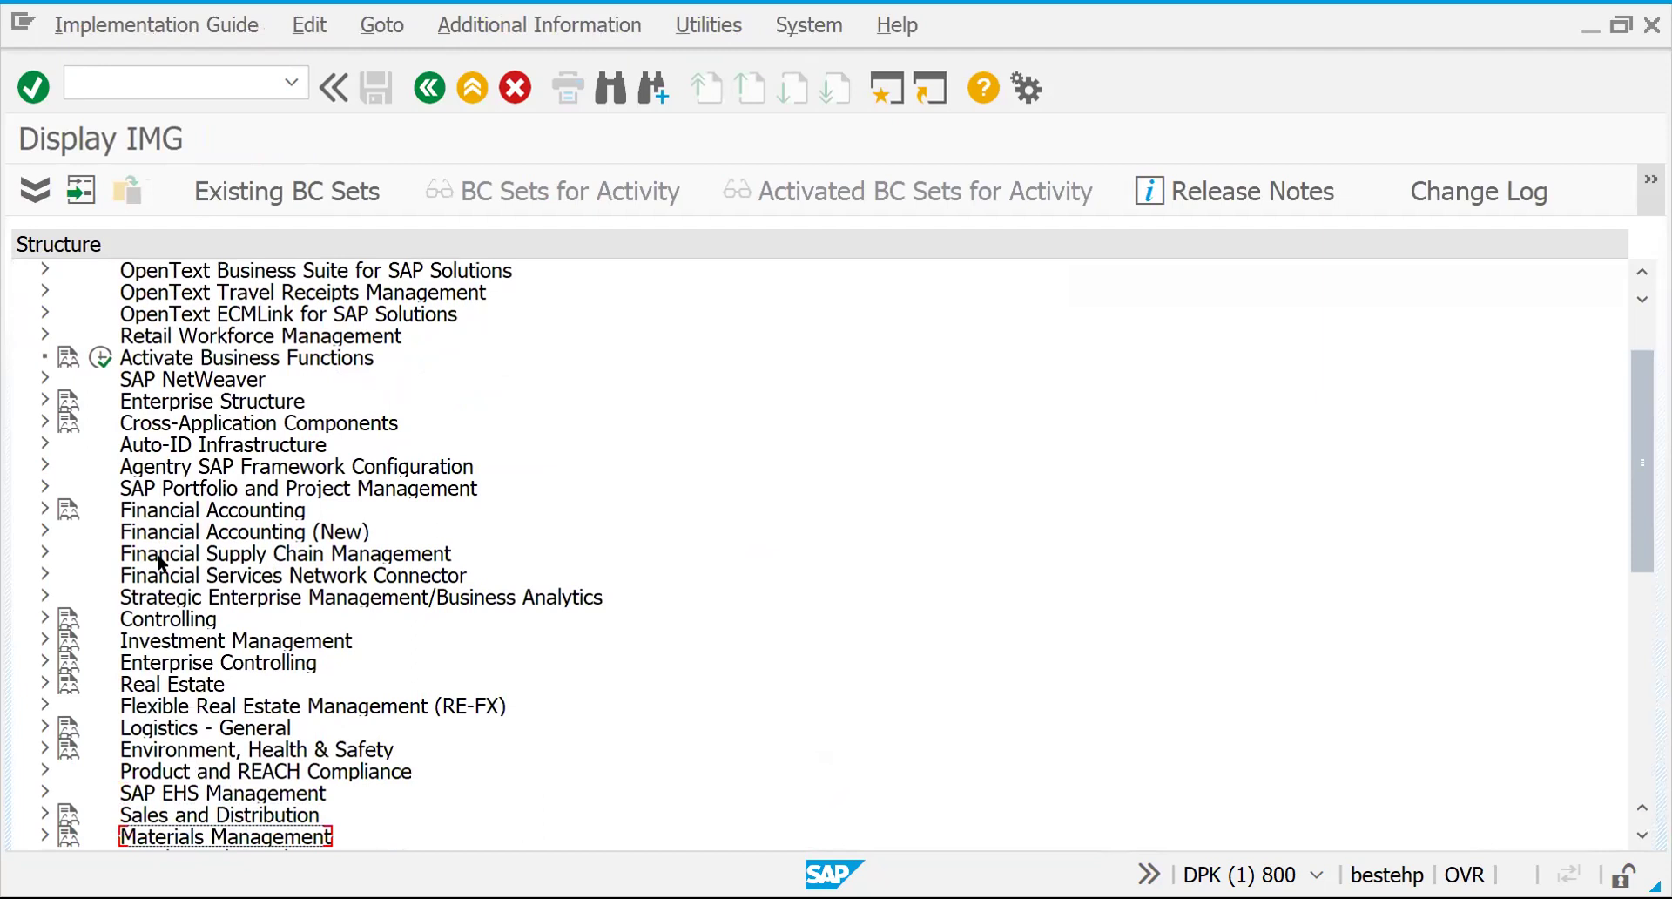
{"action": "key", "text": "Up"}
{"action": "key", "text": "Up"}
{"action": "key", "text": "Down"}
{"action": "key", "text": "Down"}
{"action": "key", "text": "Down"}
{"action": "key", "text": "Down"}
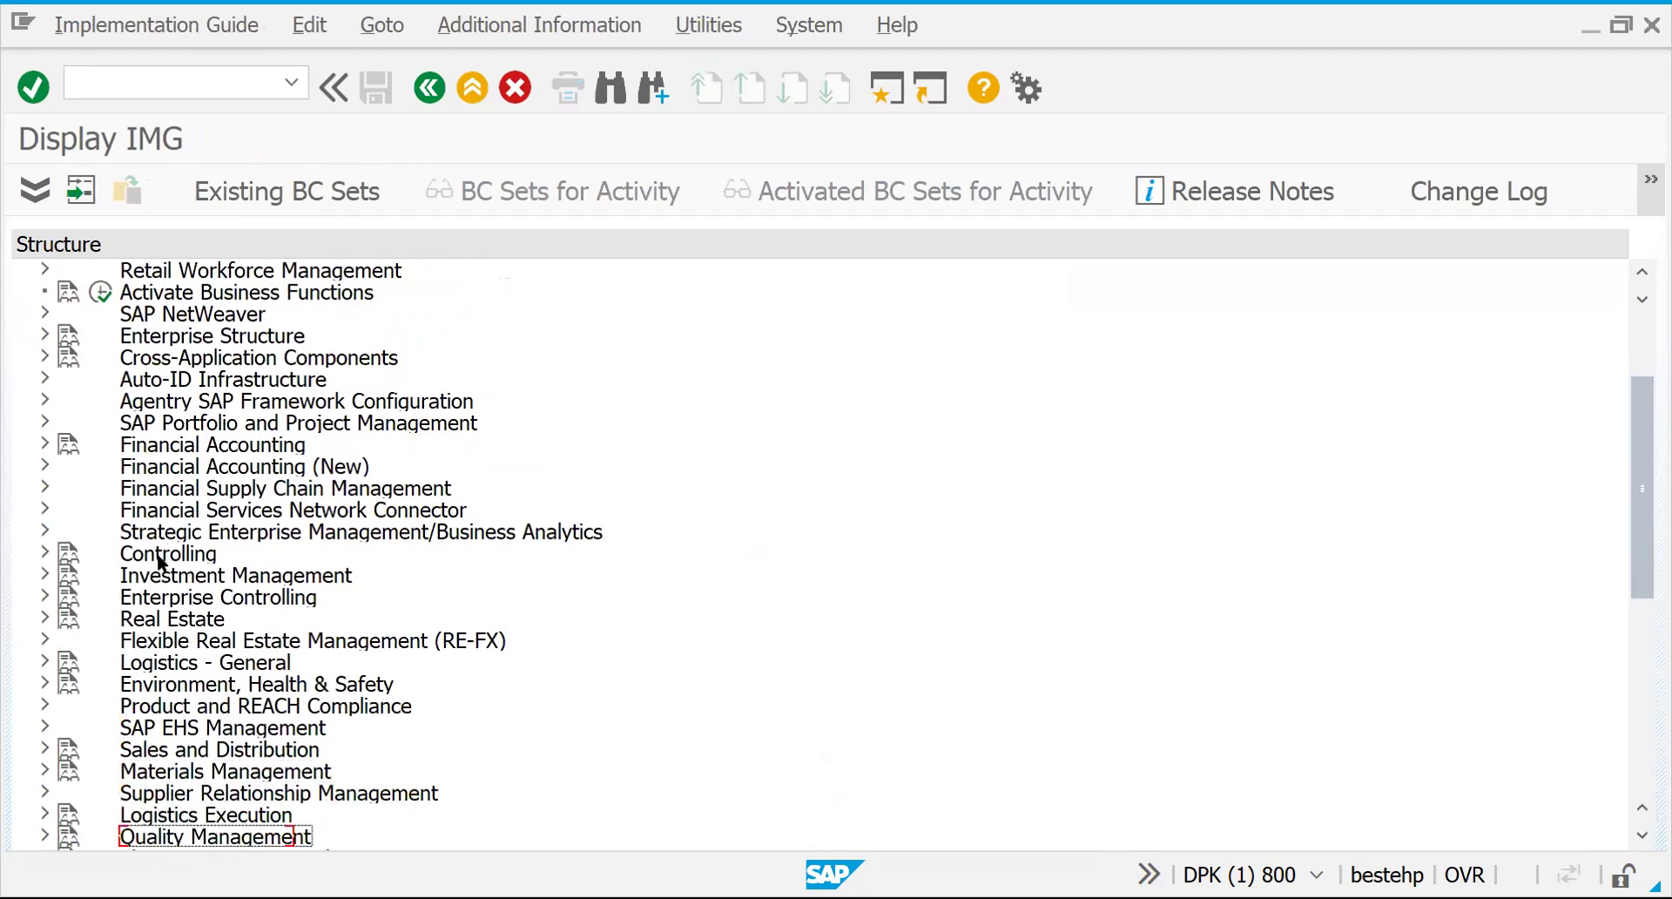
{"action": "key", "text": "Up"}
{"action": "key", "text": "Up"}
{"action": "key", "text": "Right"}
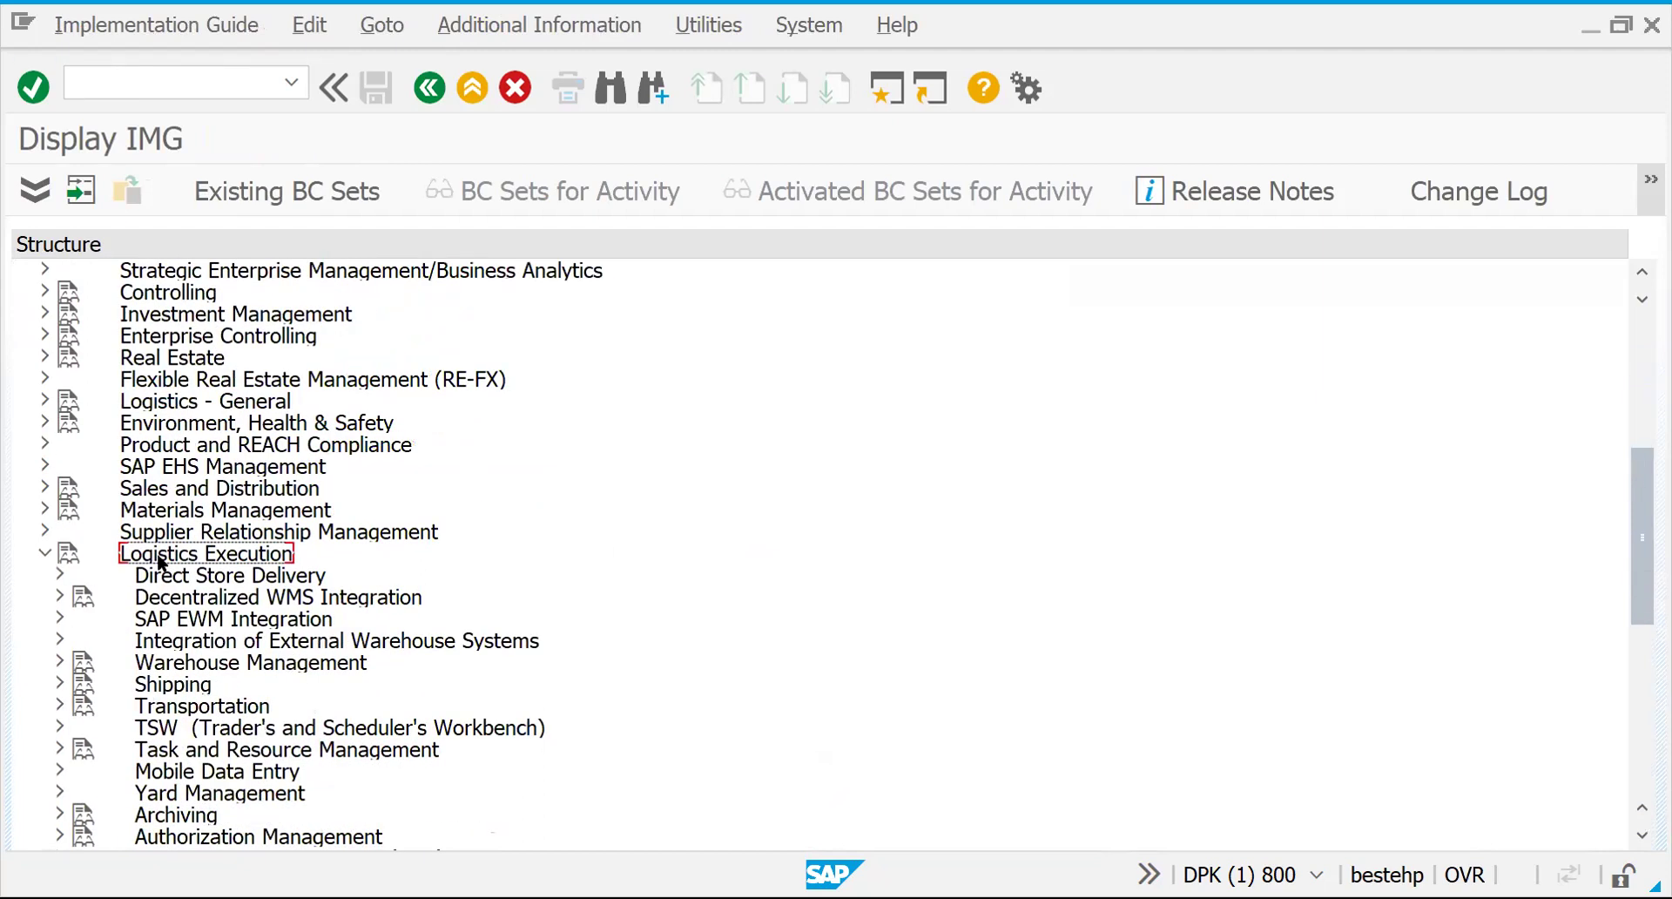
Step: Expand Shipping, Basic Shipping Functions, and Shipping Point and Goods Receiving Point Determination under Logistics Execution
{"action": "key", "text": "Down"}
{"action": "key", "text": "Down"}
{"action": "key", "text": "Down"}
{"action": "key", "text": "Down"}
{"action": "key", "text": "Down"}
{"action": "key", "text": "Down"}
{"action": "key", "text": "Right"}
{"action": "key", "text": "Down"}
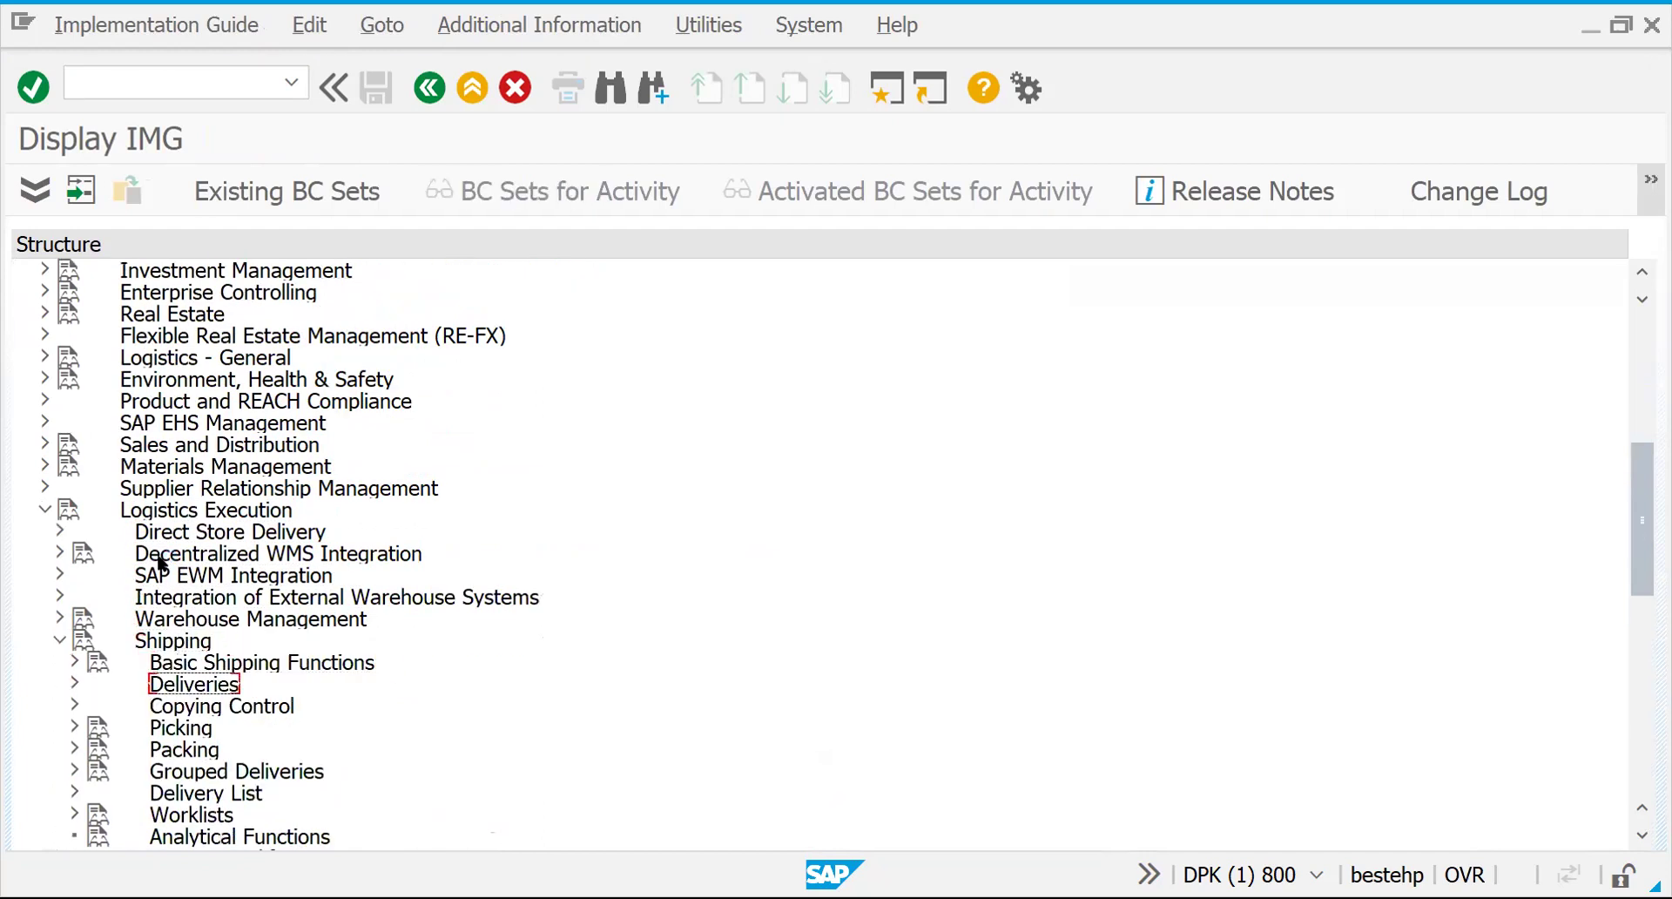
{"action": "key", "text": "Right"}
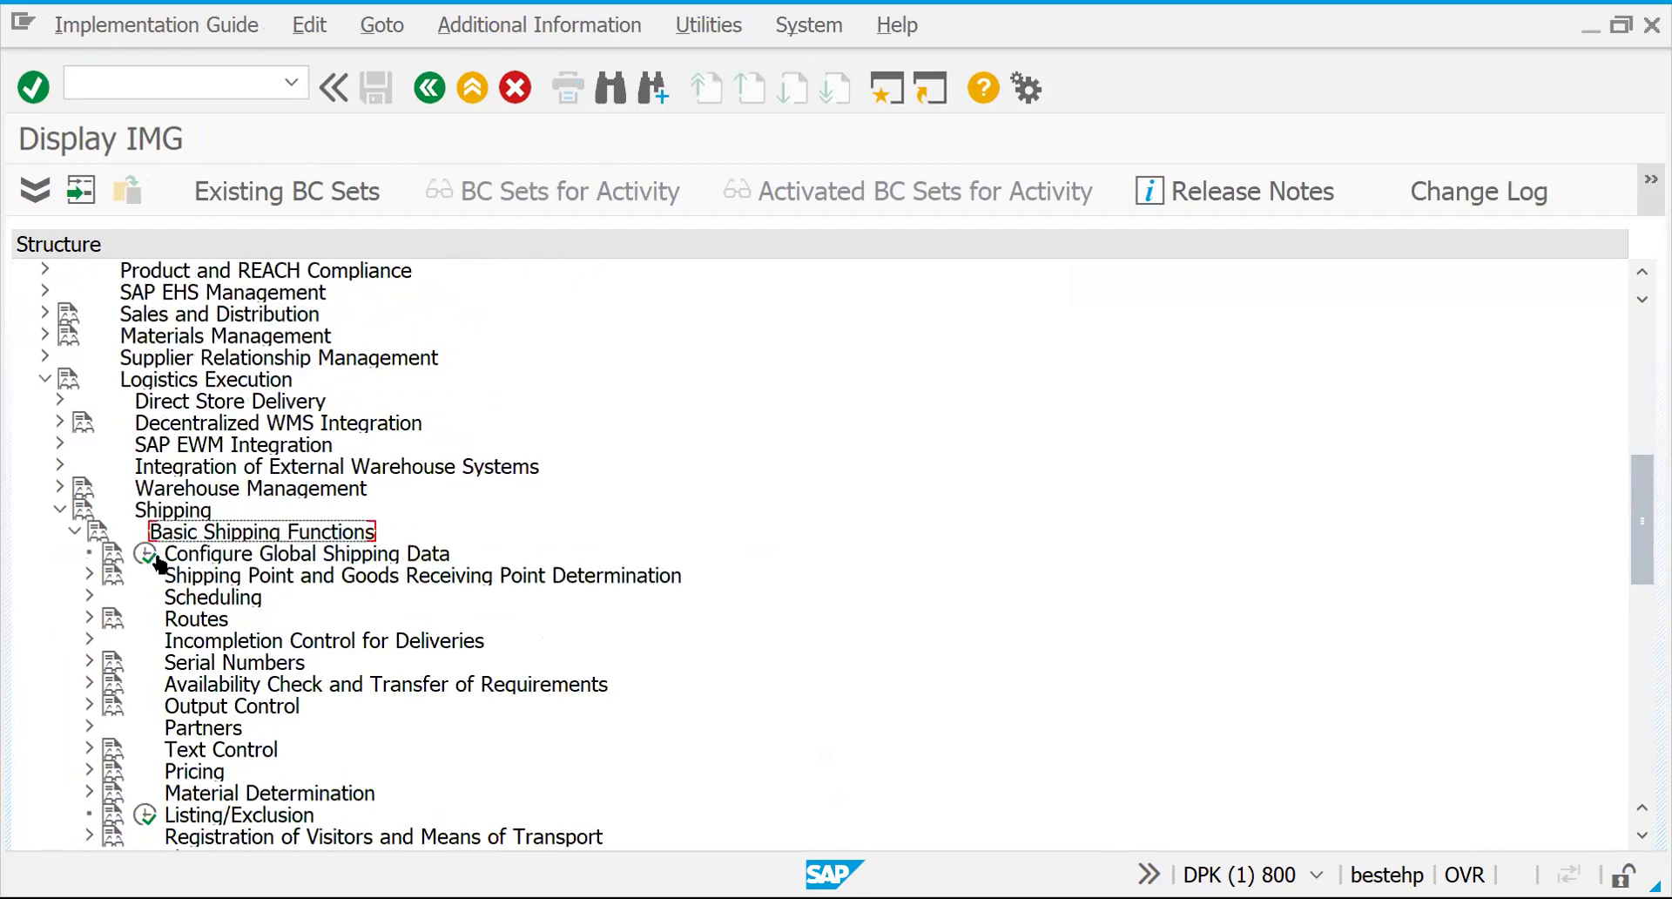
{"action": "key", "text": "Down"}
{"action": "key", "text": "Down"}
{"action": "key", "text": "Right"}
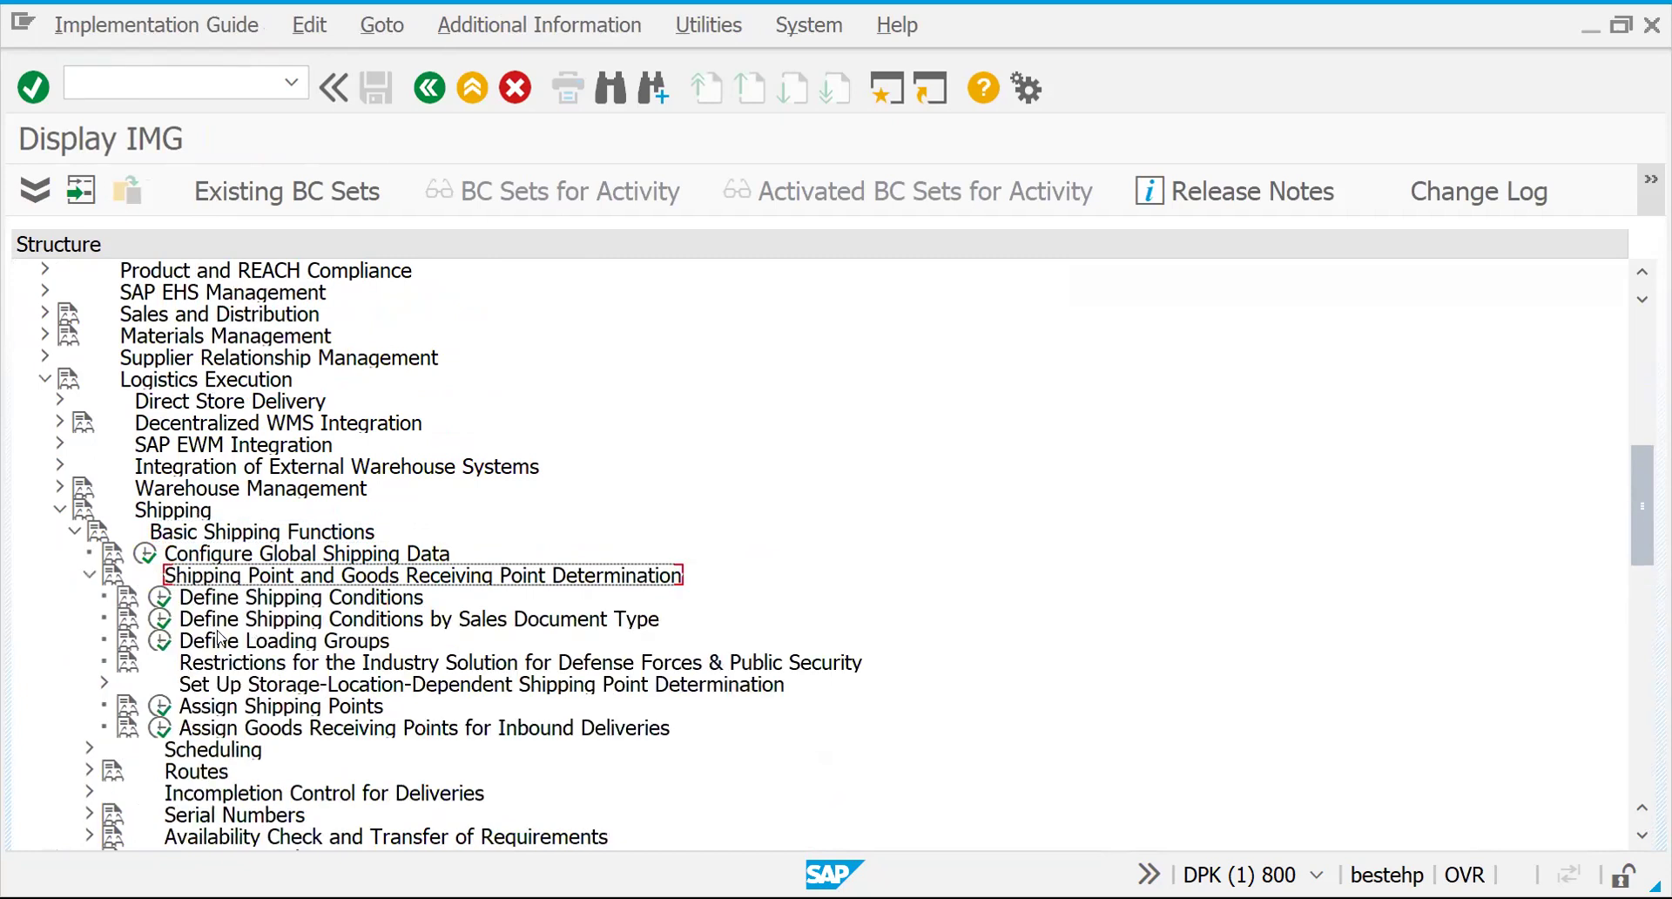
Step: Open Define Shipping Conditions and add a new shipping condition G1 with description DAILY SHIPPING
{"action": "left_click", "coordinate": [166, 597]}
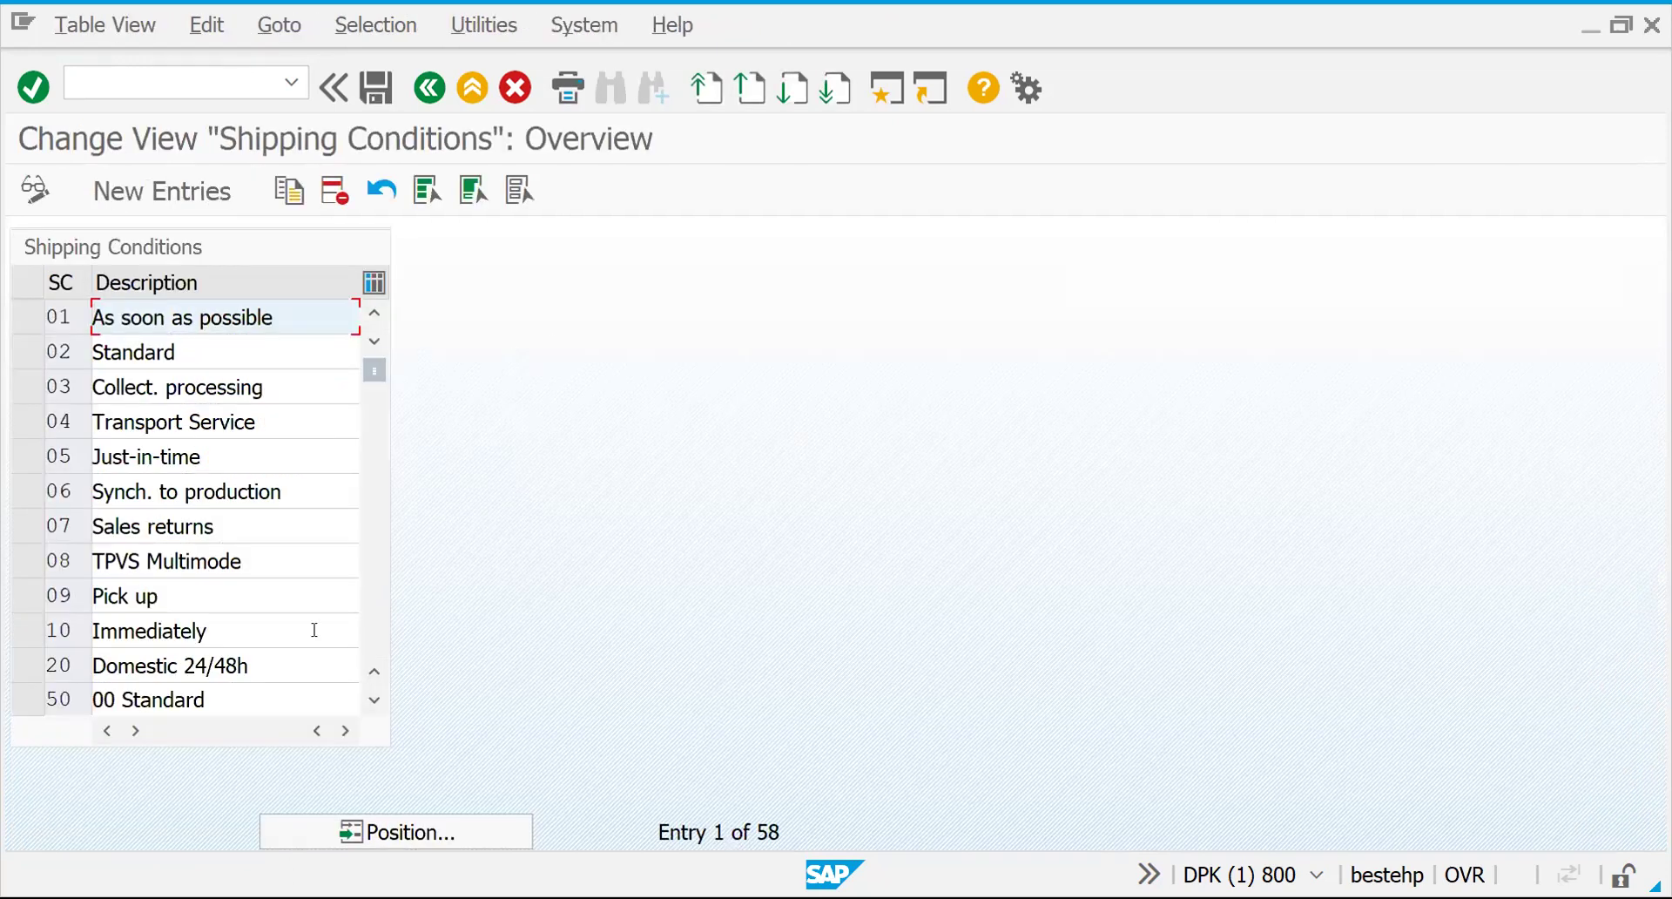
{"action": "left_click", "coordinate": [155, 194]}
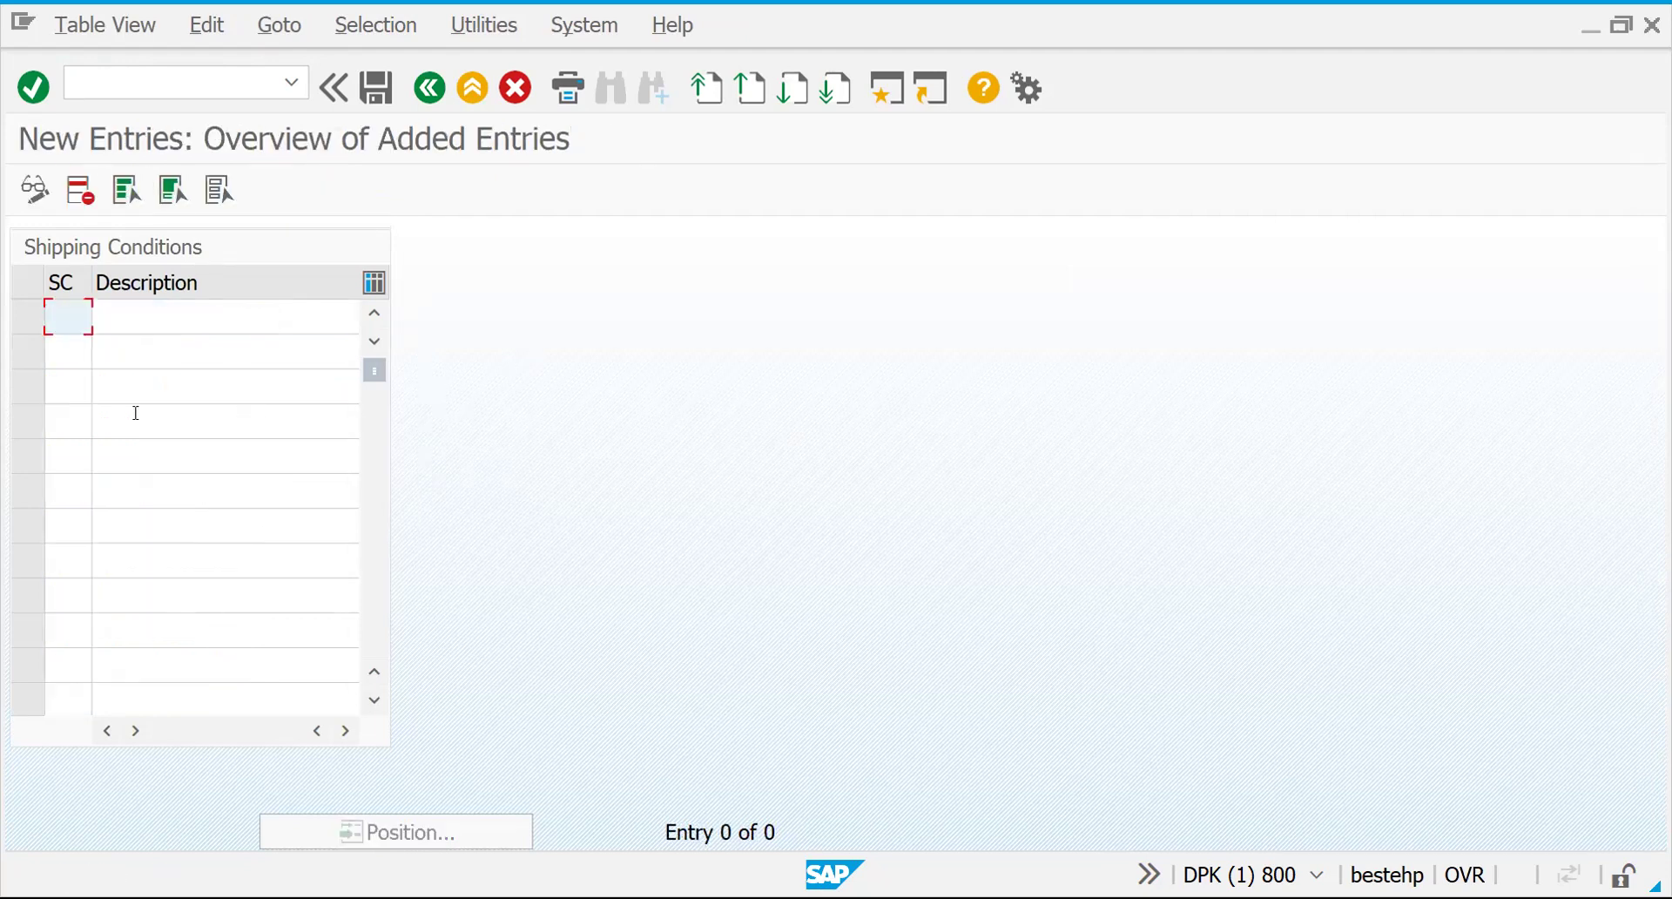
{"action": "type", "text": "G1"}
{"action": "key", "text": "Tab"}
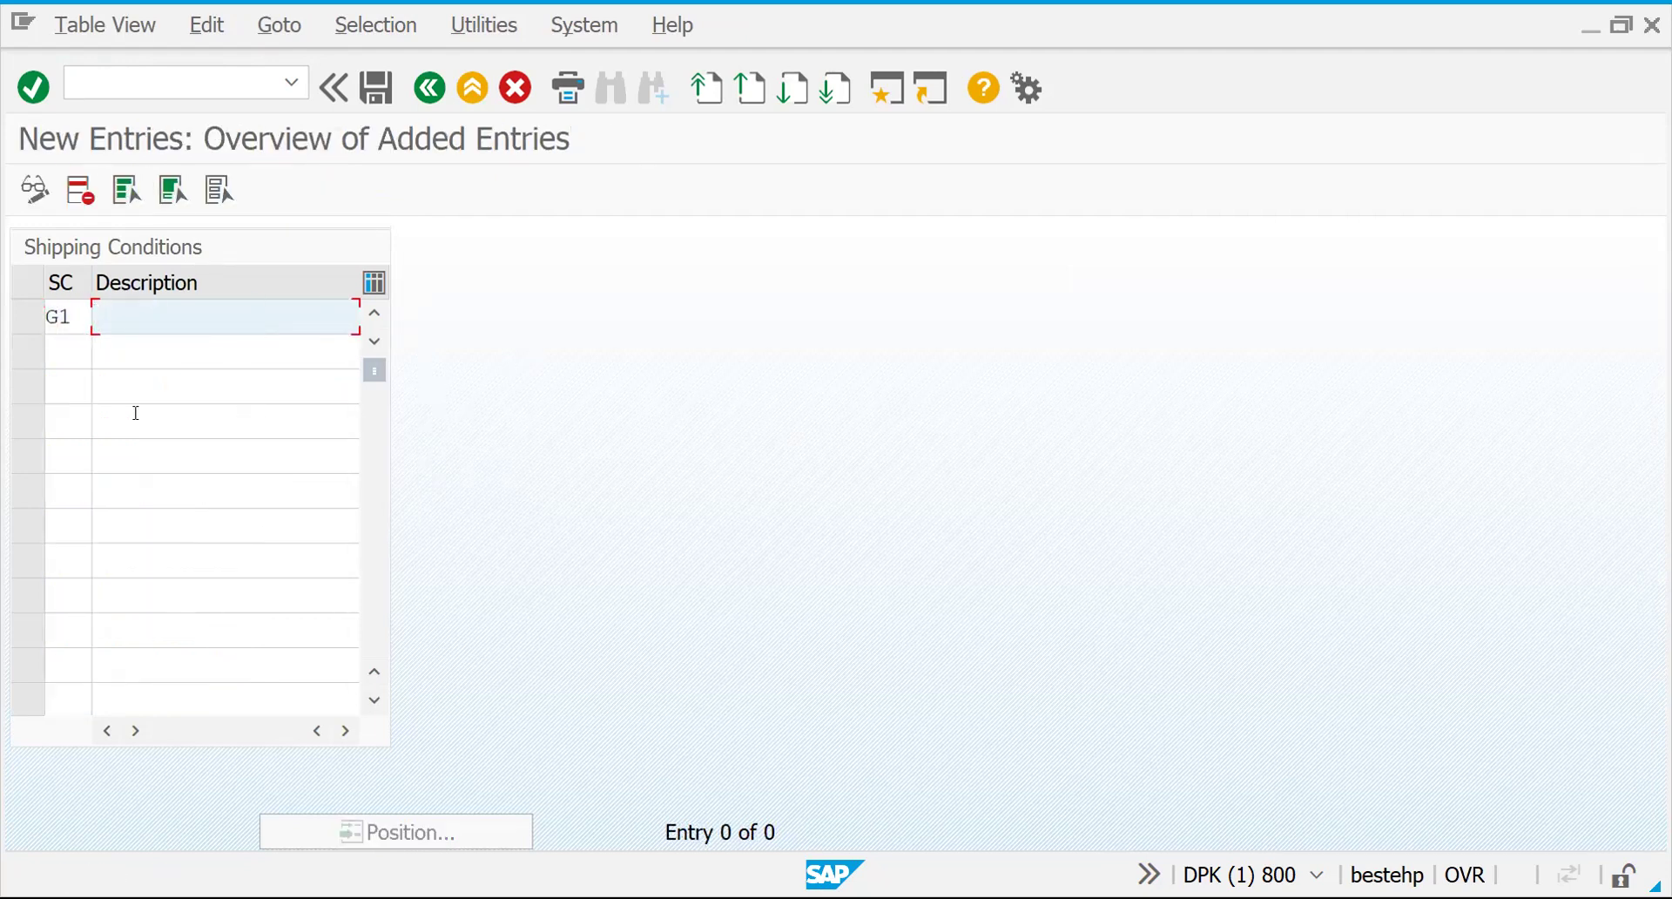
{"action": "type", "text": "DAILY SHIPPING"}
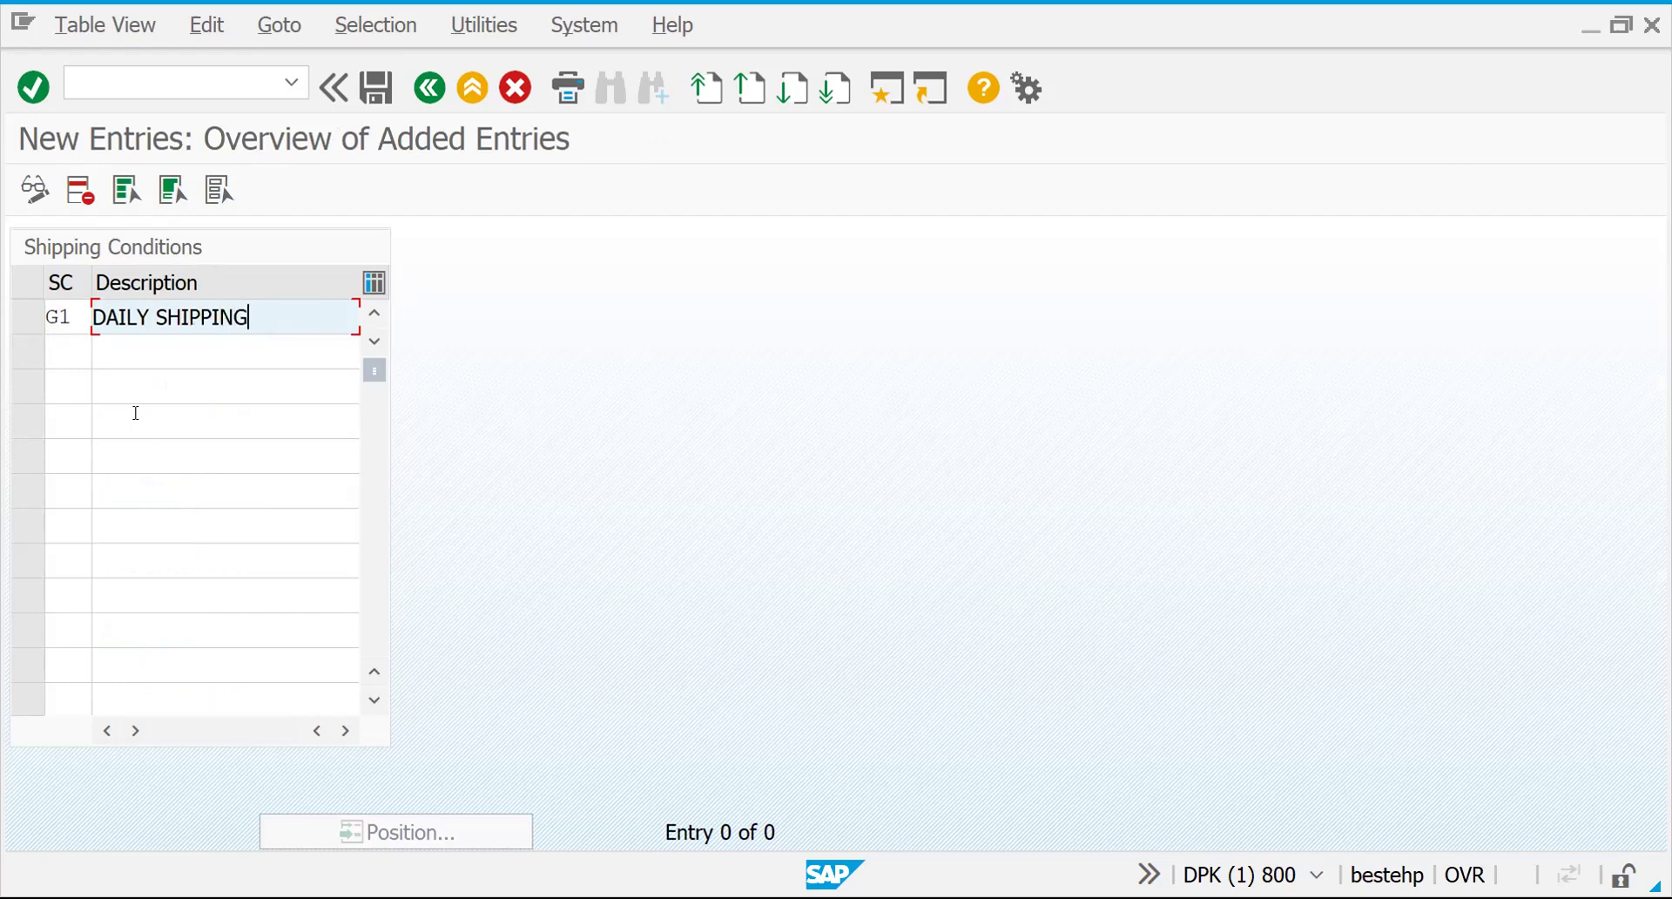
Step: Add shipping condition G2 with description WEEK ENDS and save both conditions to the proposed customizing request, returning to the IMG structure
{"action": "left_click", "coordinate": [63, 351]}
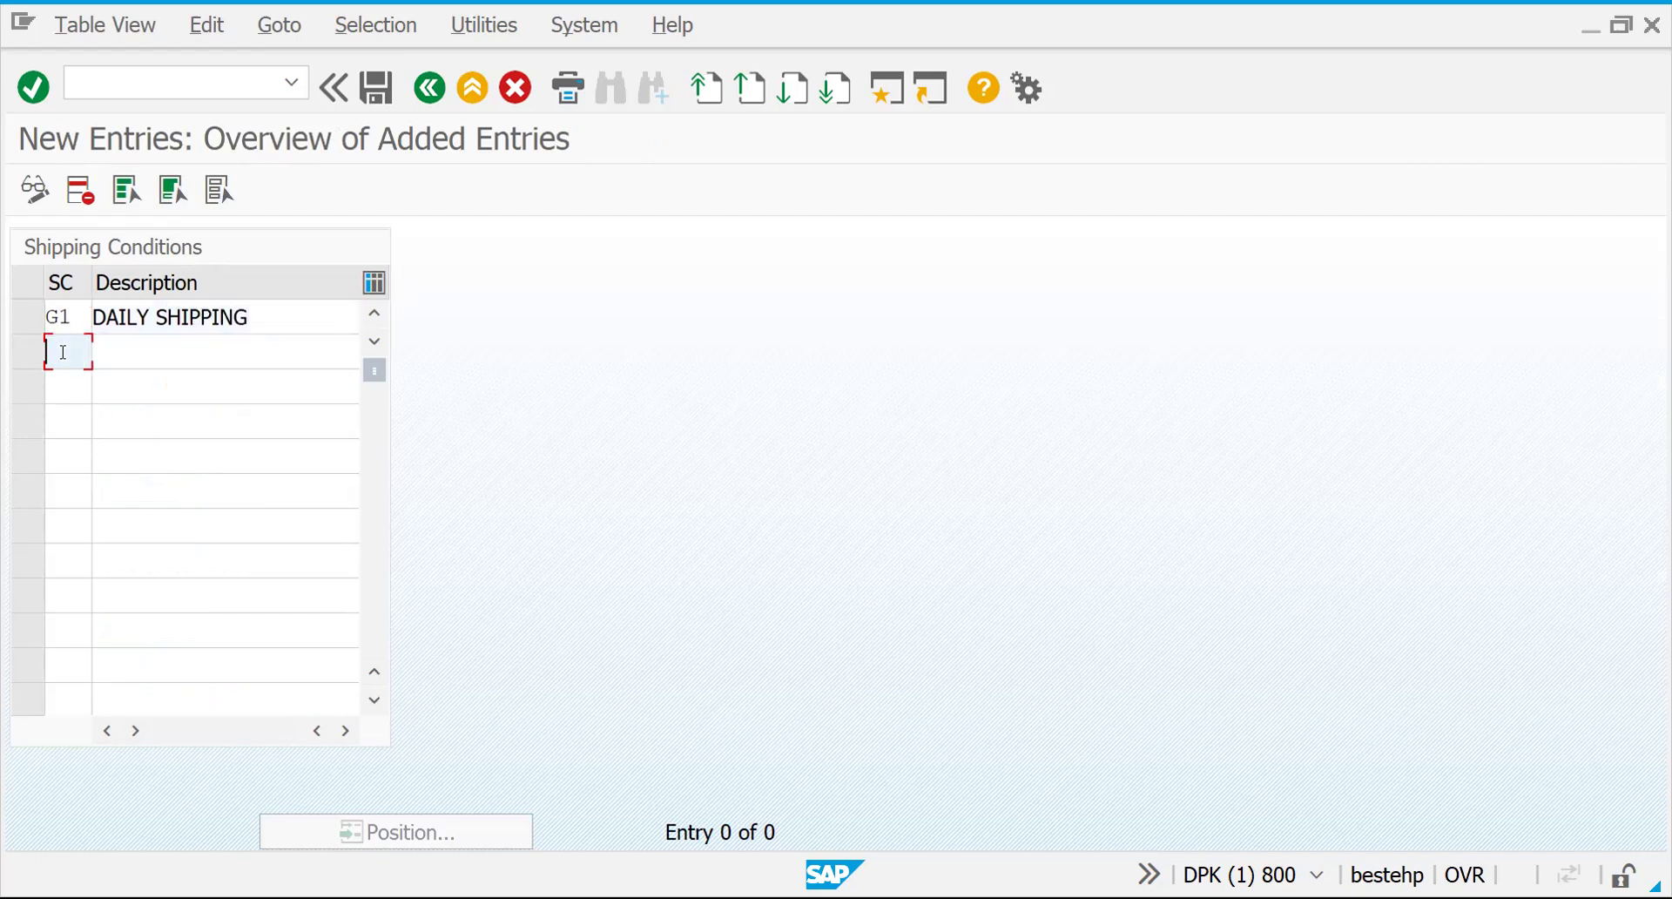
{"action": "key", "text": "Tab"}
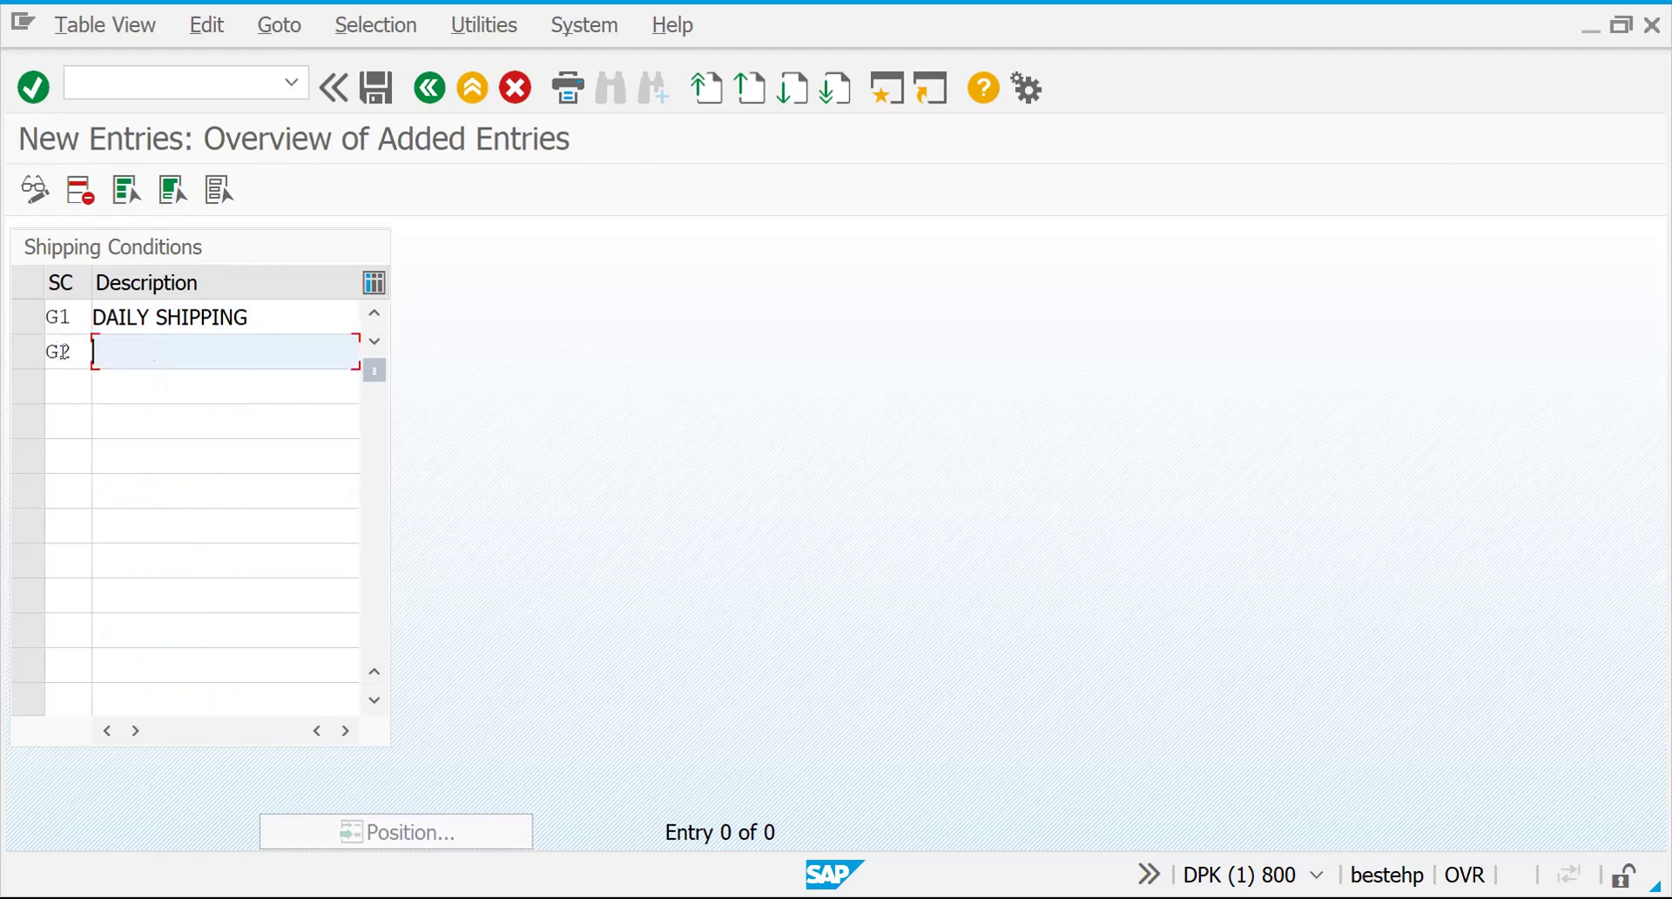
{"action": "type", "text": "WEEK ENDS"}
{"action": "key", "text": "Return"}
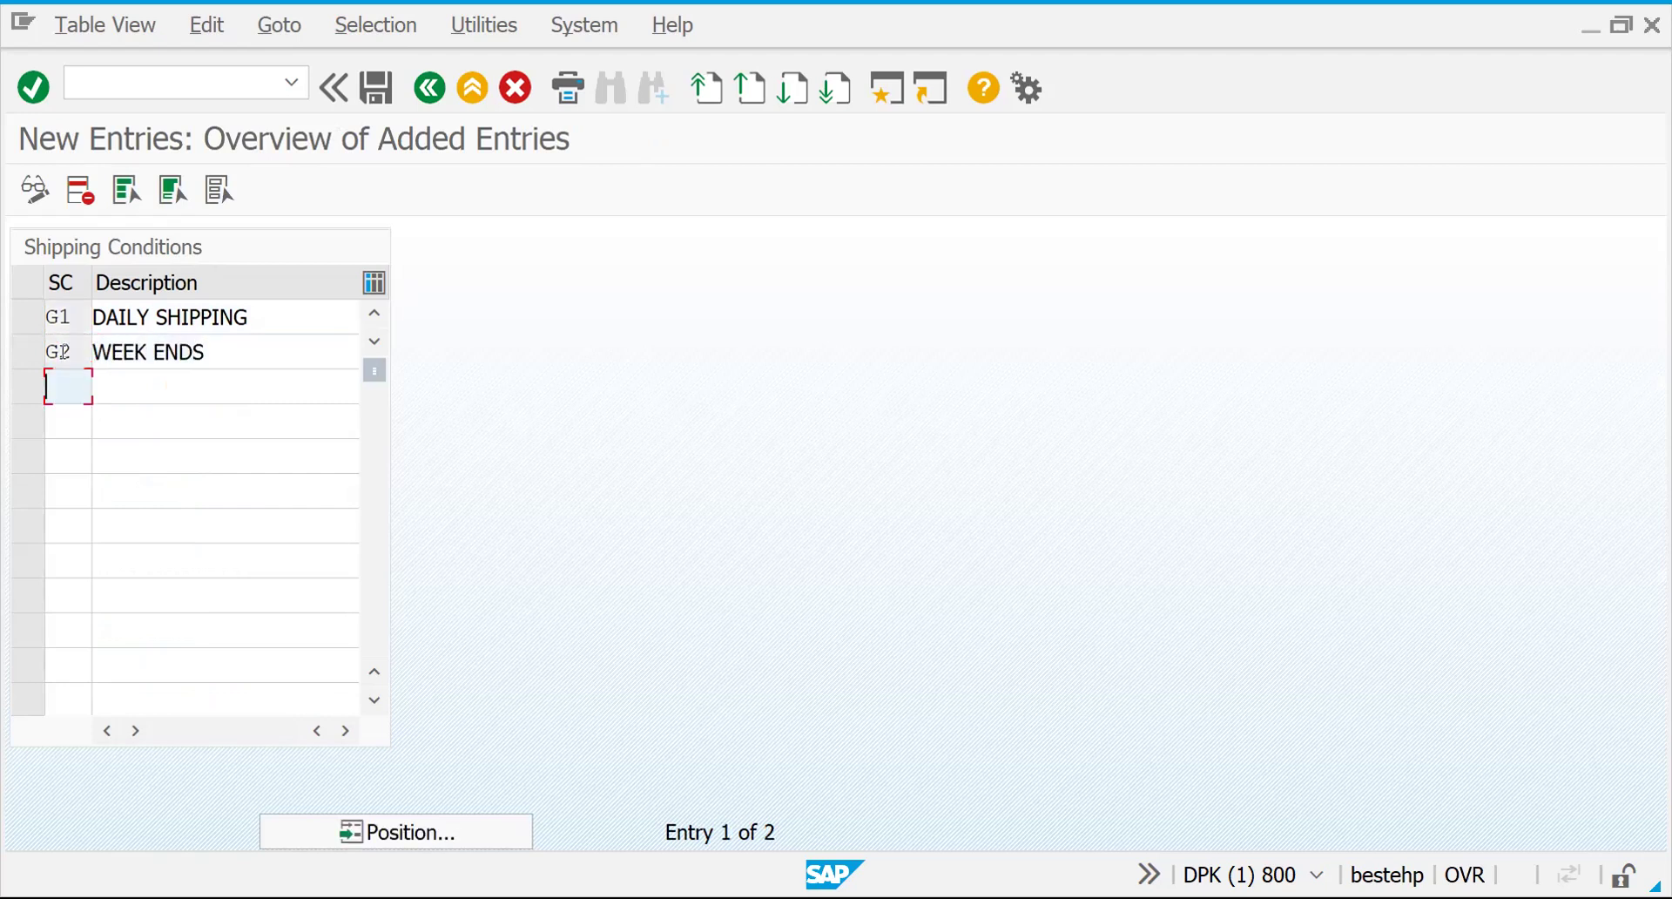
{"action": "key", "text": "ctrl+s"}
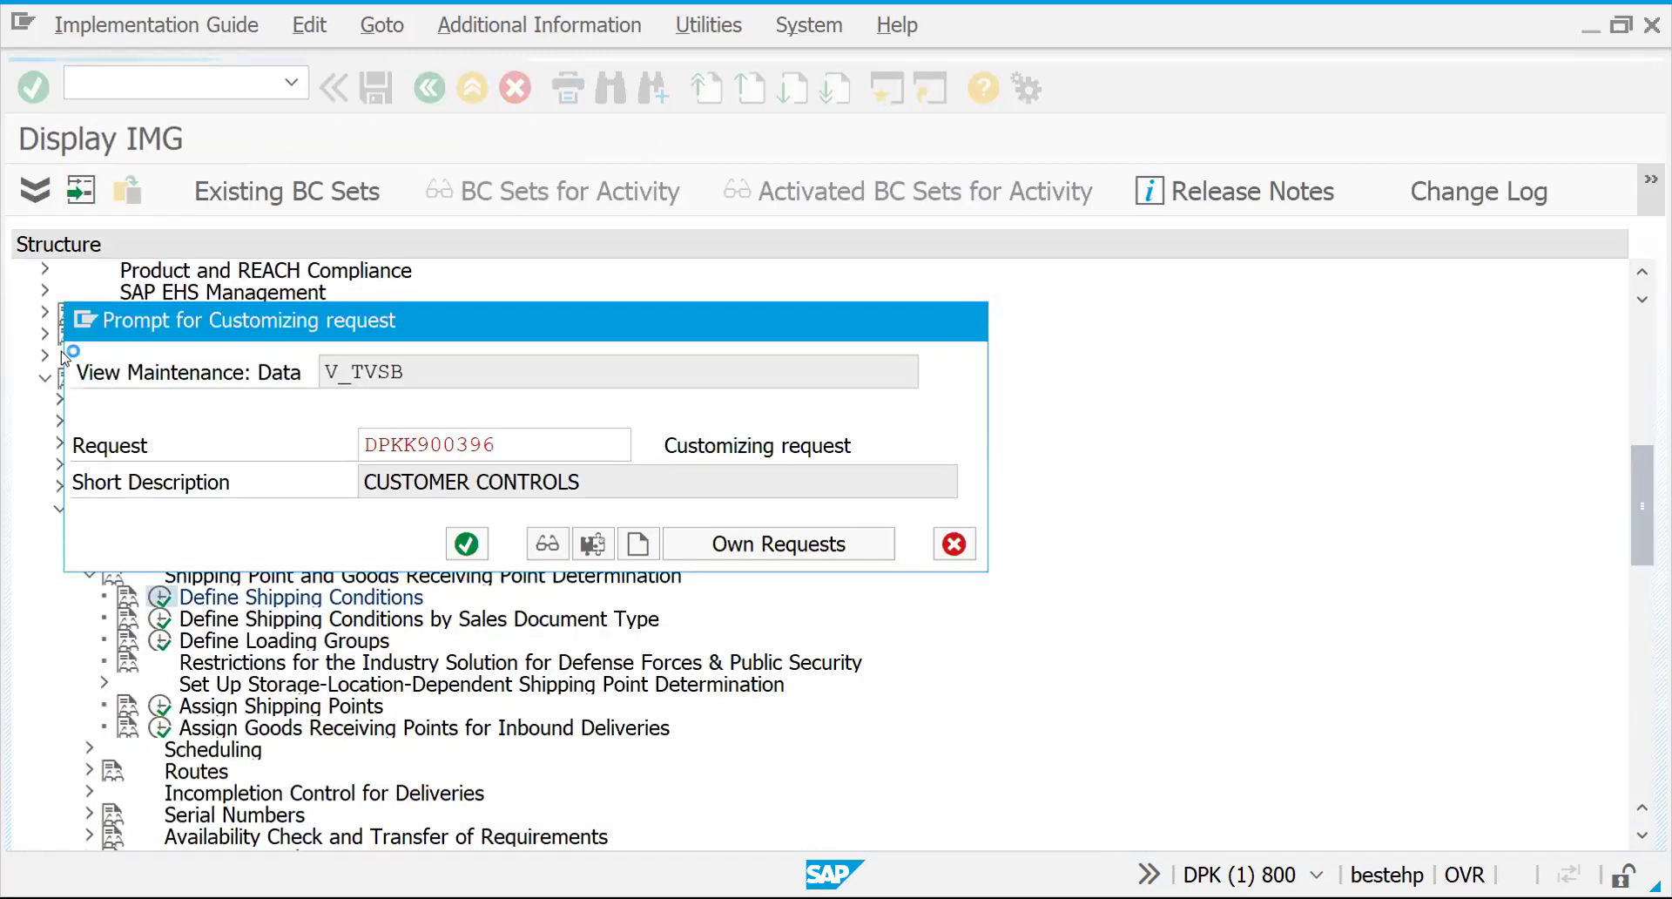
{"action": "key", "text": "Return"}
{"action": "left_click", "coordinate": [430, 87]}
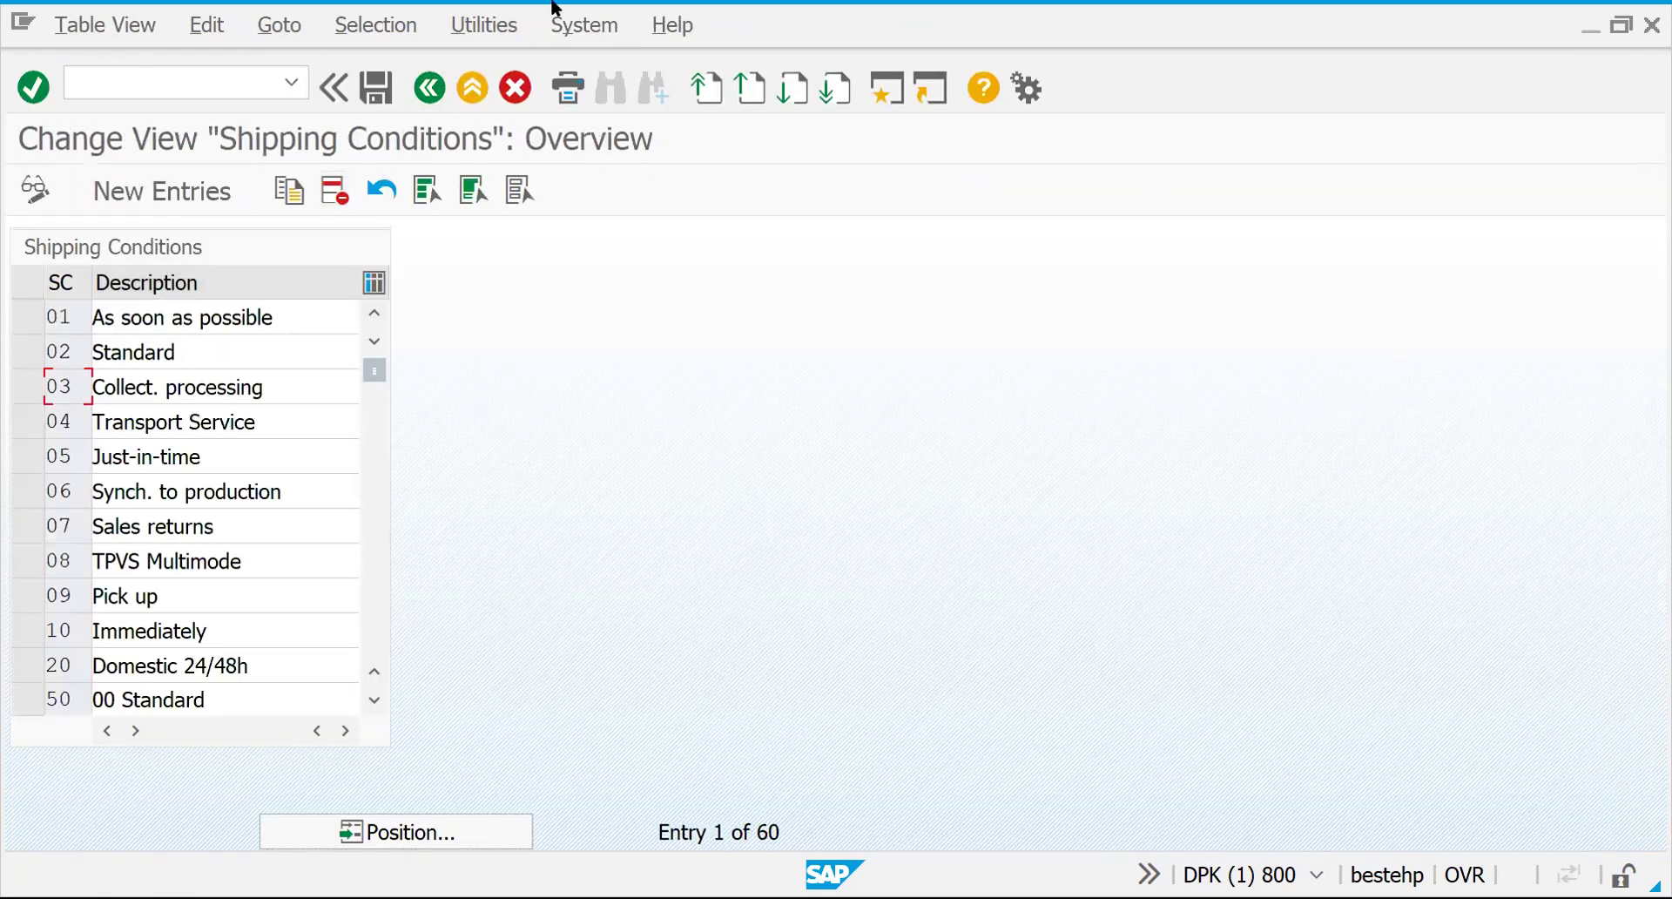
{"action": "left_click", "coordinate": [430, 87]}
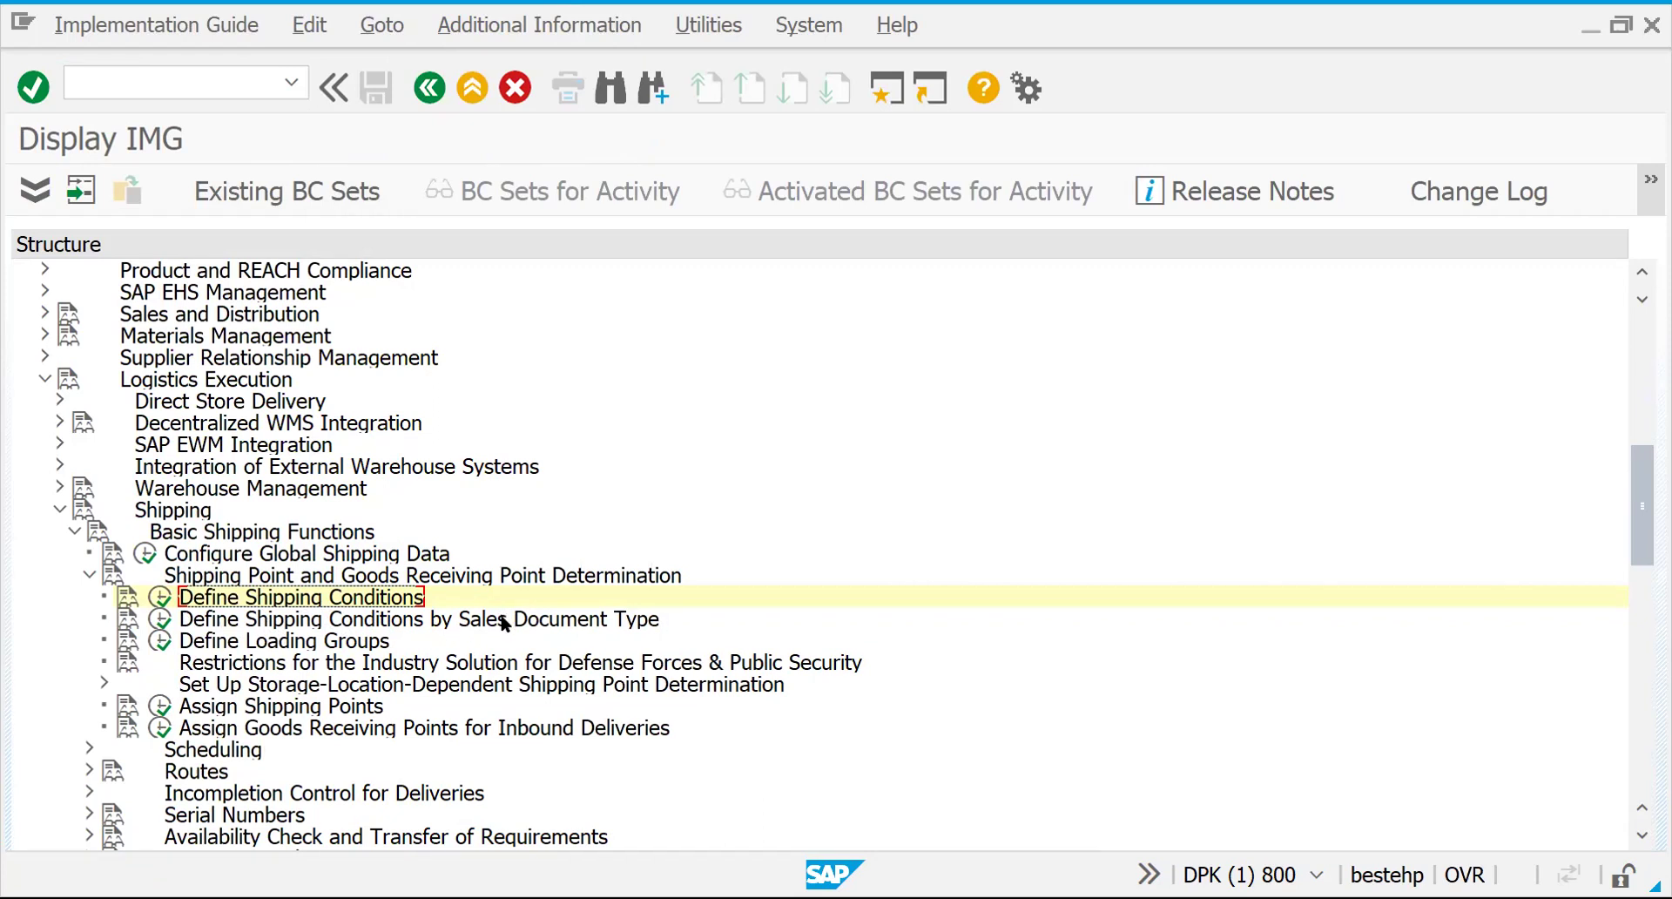
Step: Open Define Loading Groups and look through the existing loading groups and their descriptions
{"action": "left_click", "coordinate": [159, 642]}
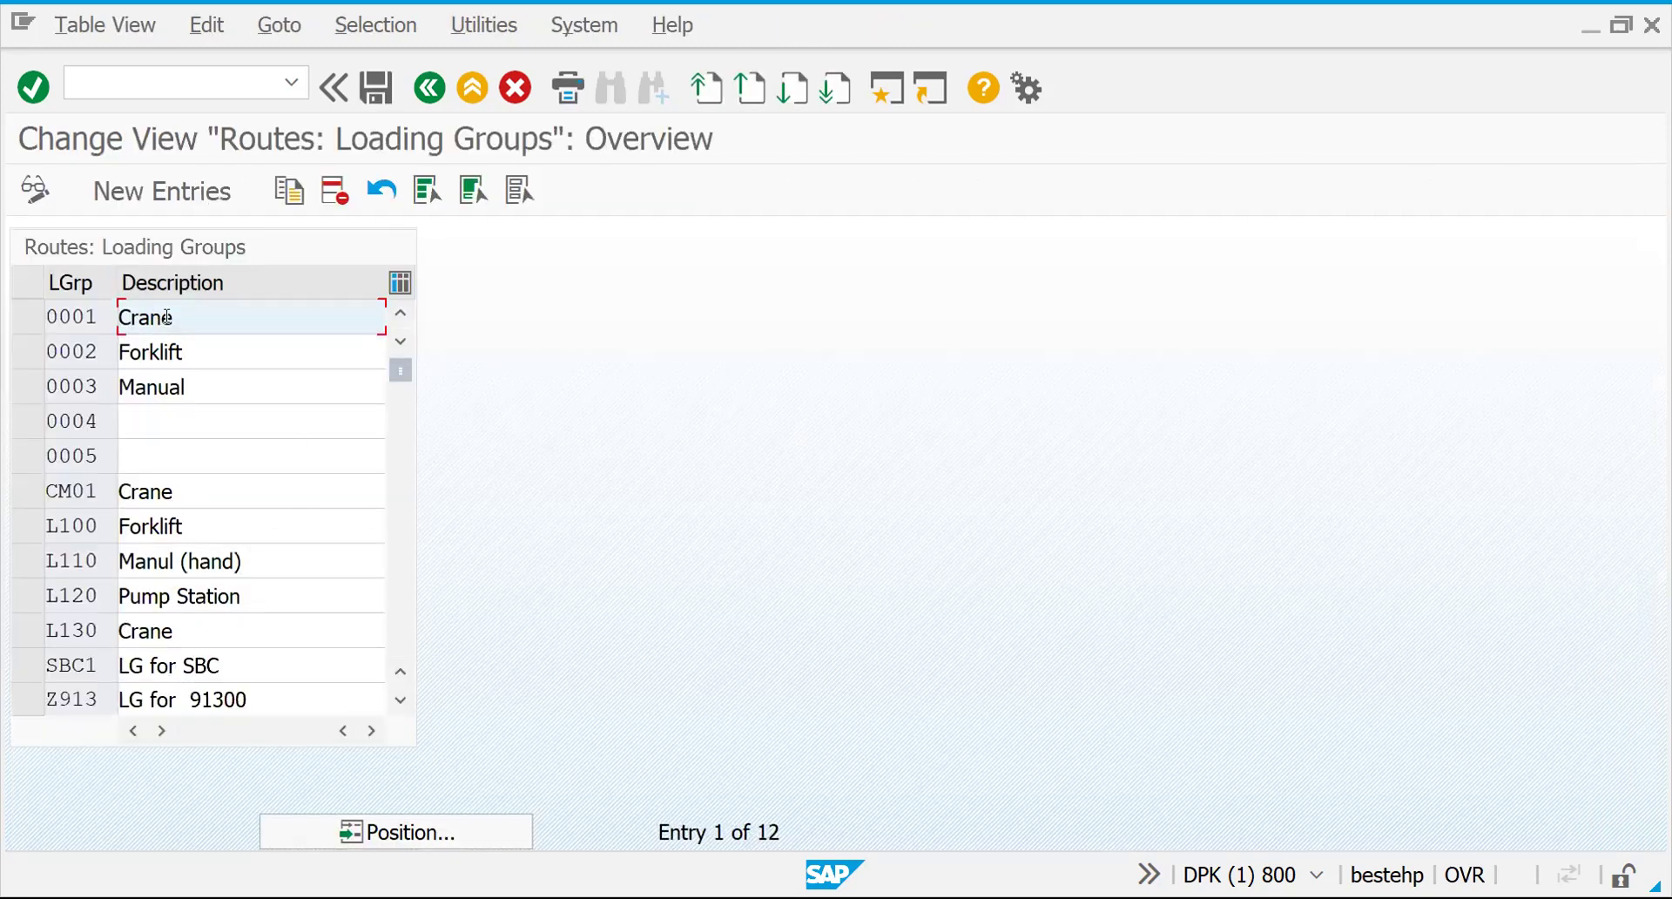
{"action": "left_click", "coordinate": [157, 351]}
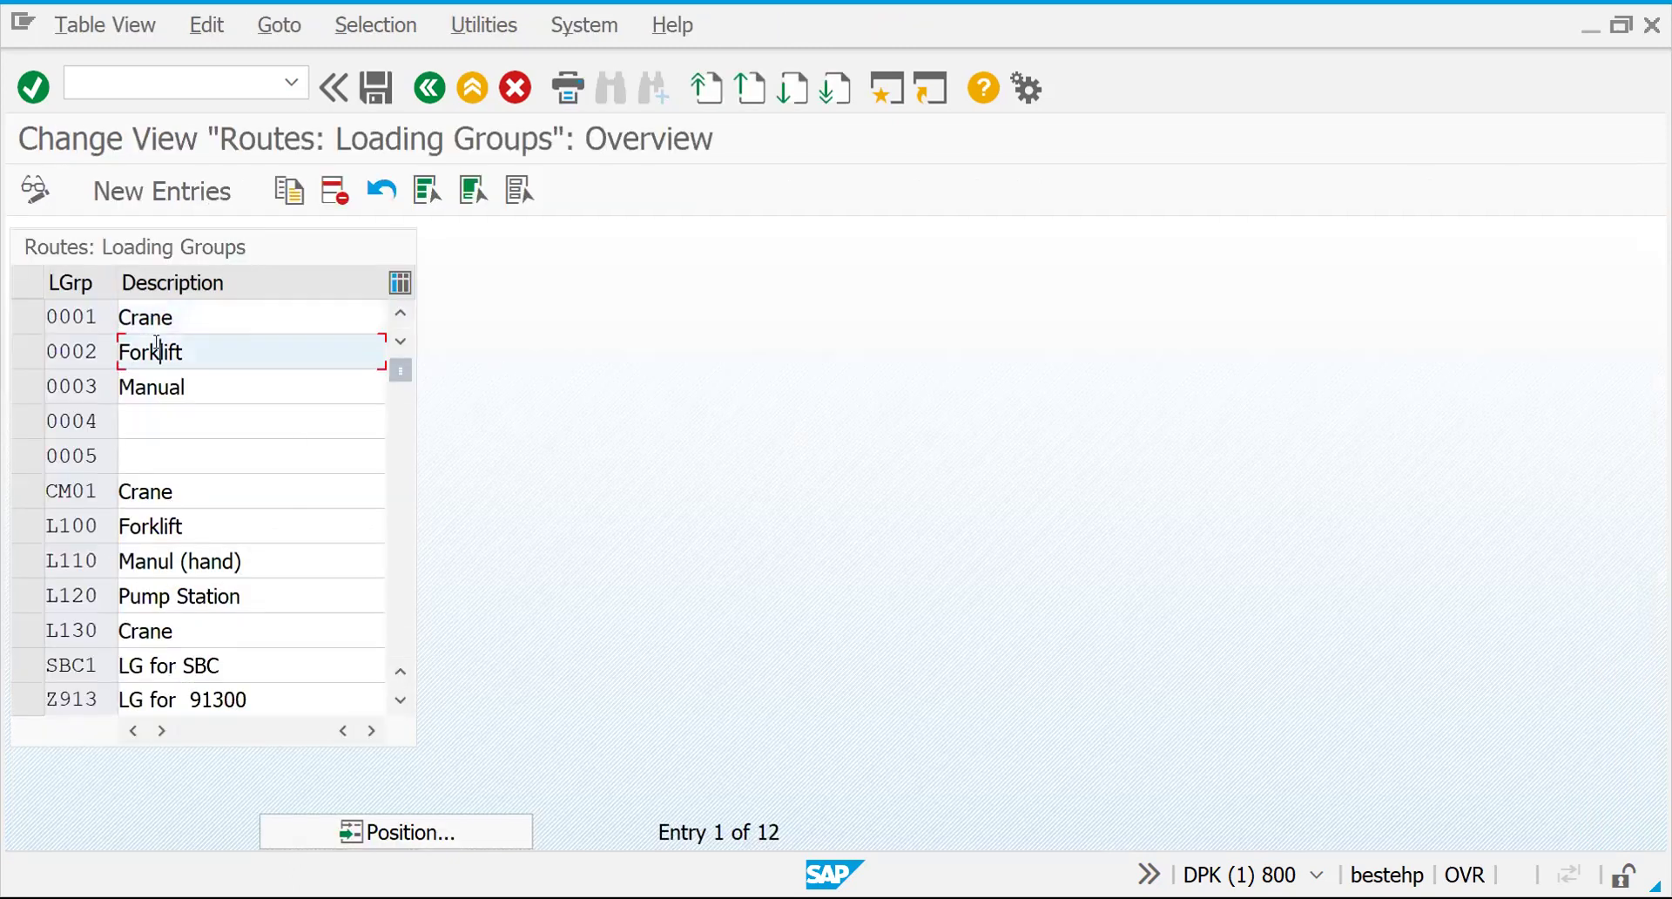
{"action": "left_click", "coordinate": [156, 378]}
{"action": "left_click", "coordinate": [157, 351]}
{"action": "left_click", "coordinate": [157, 585]}
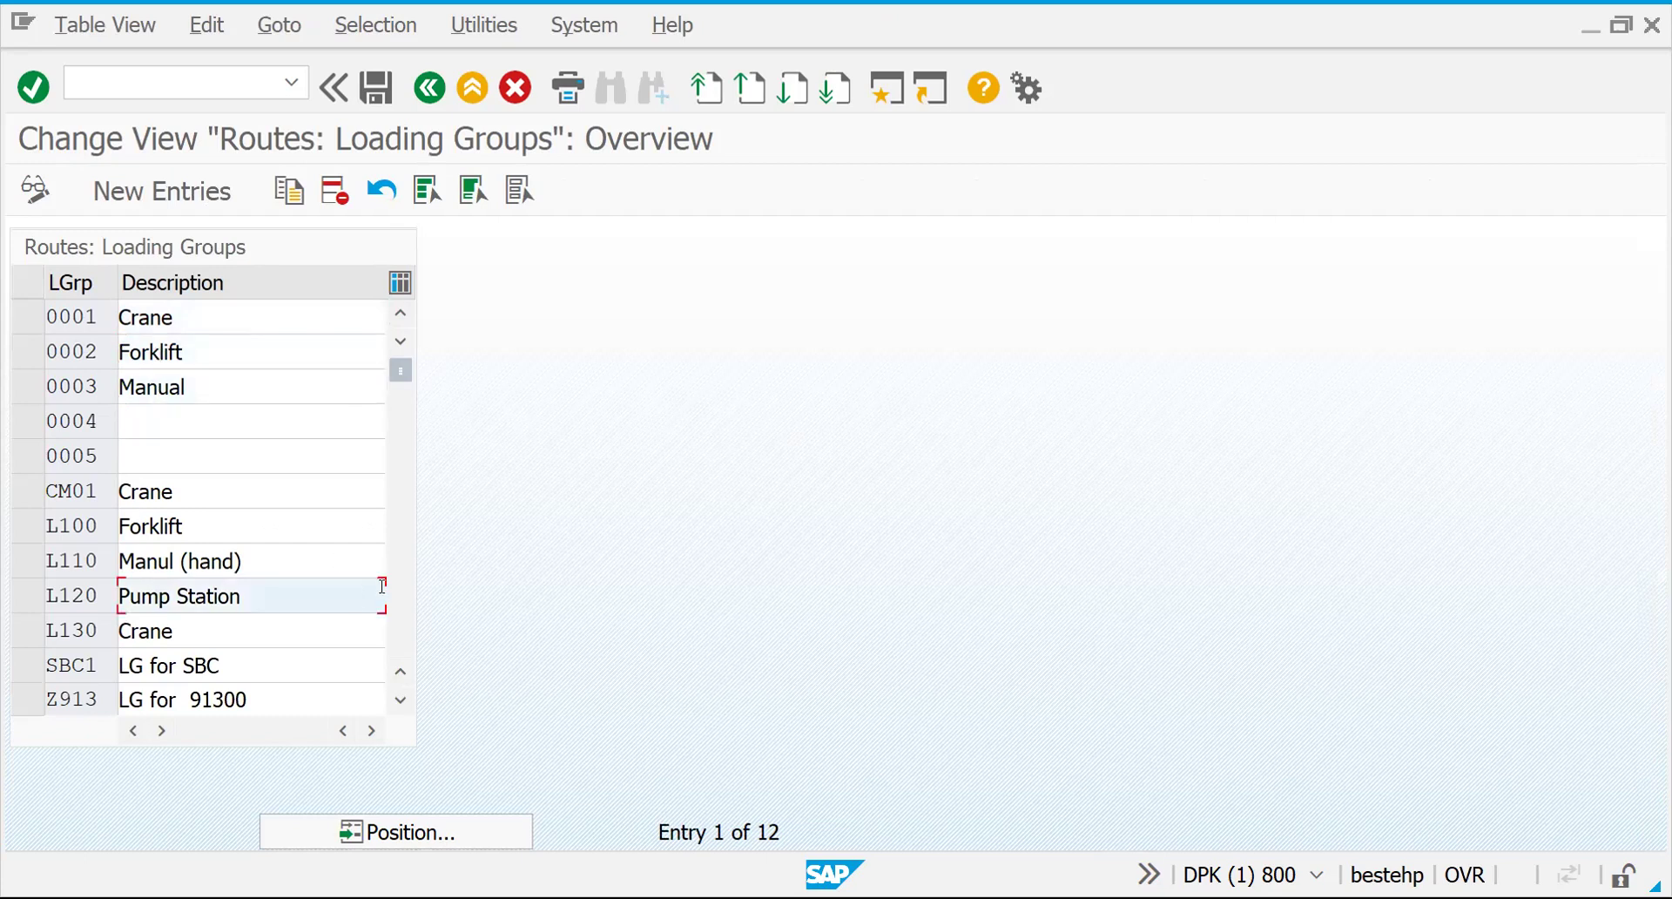
{"action": "left_click", "coordinate": [406, 607]}
{"action": "left_click", "coordinate": [401, 375]}
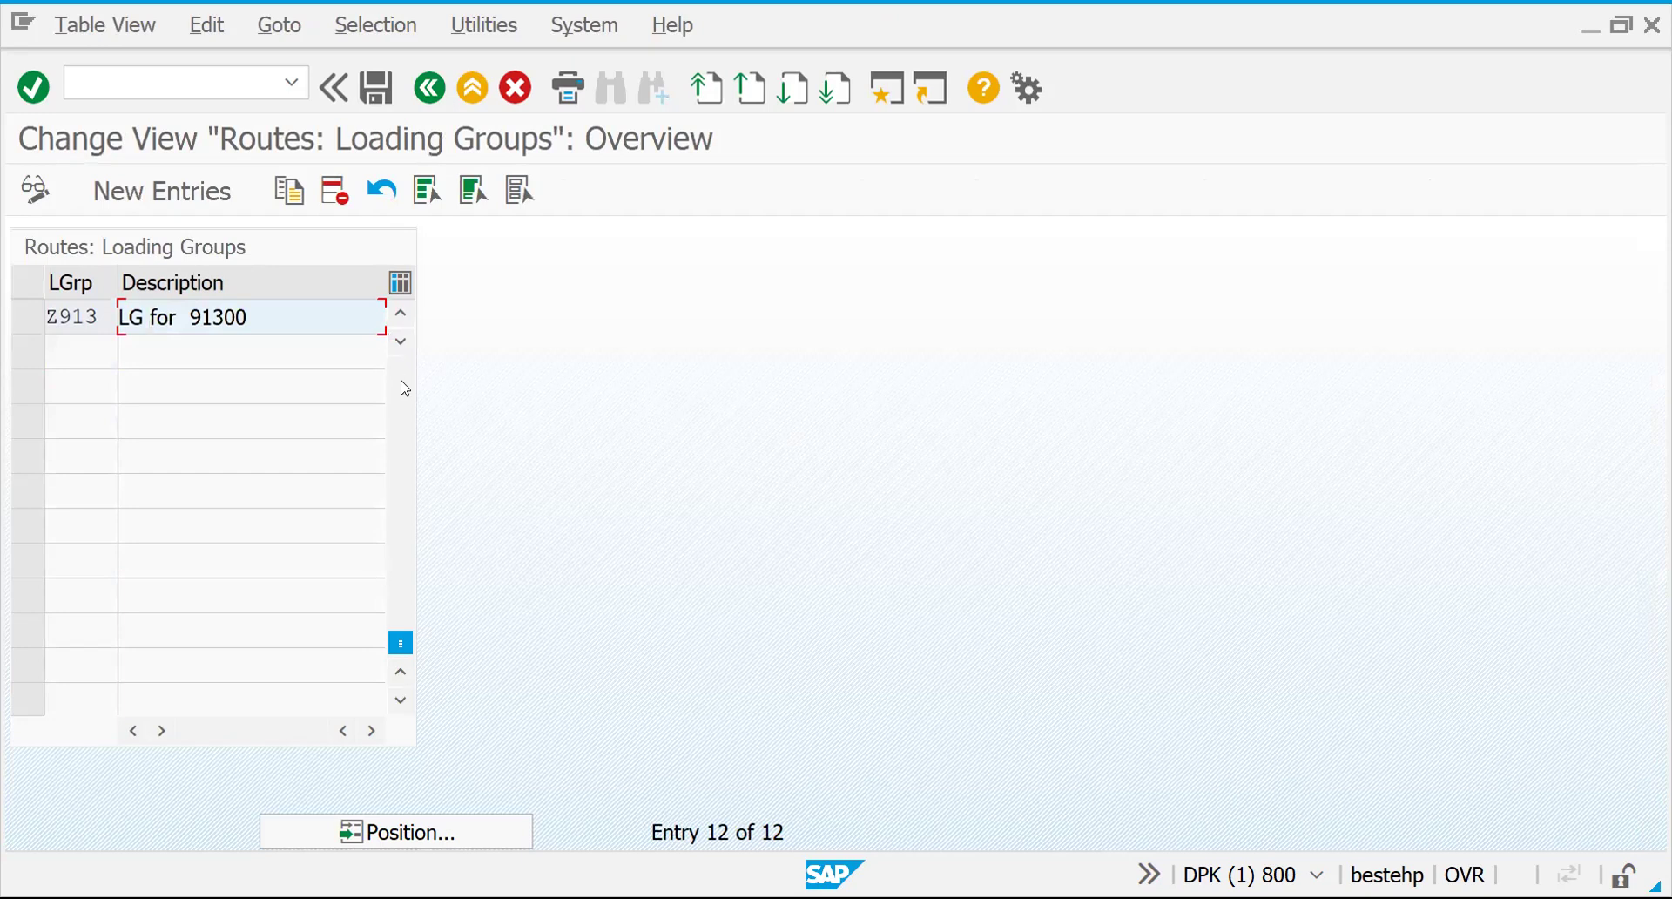
Step: Create a new loading group entry G001 with description MANUAL LIFTING
{"action": "left_click", "coordinate": [123, 191]}
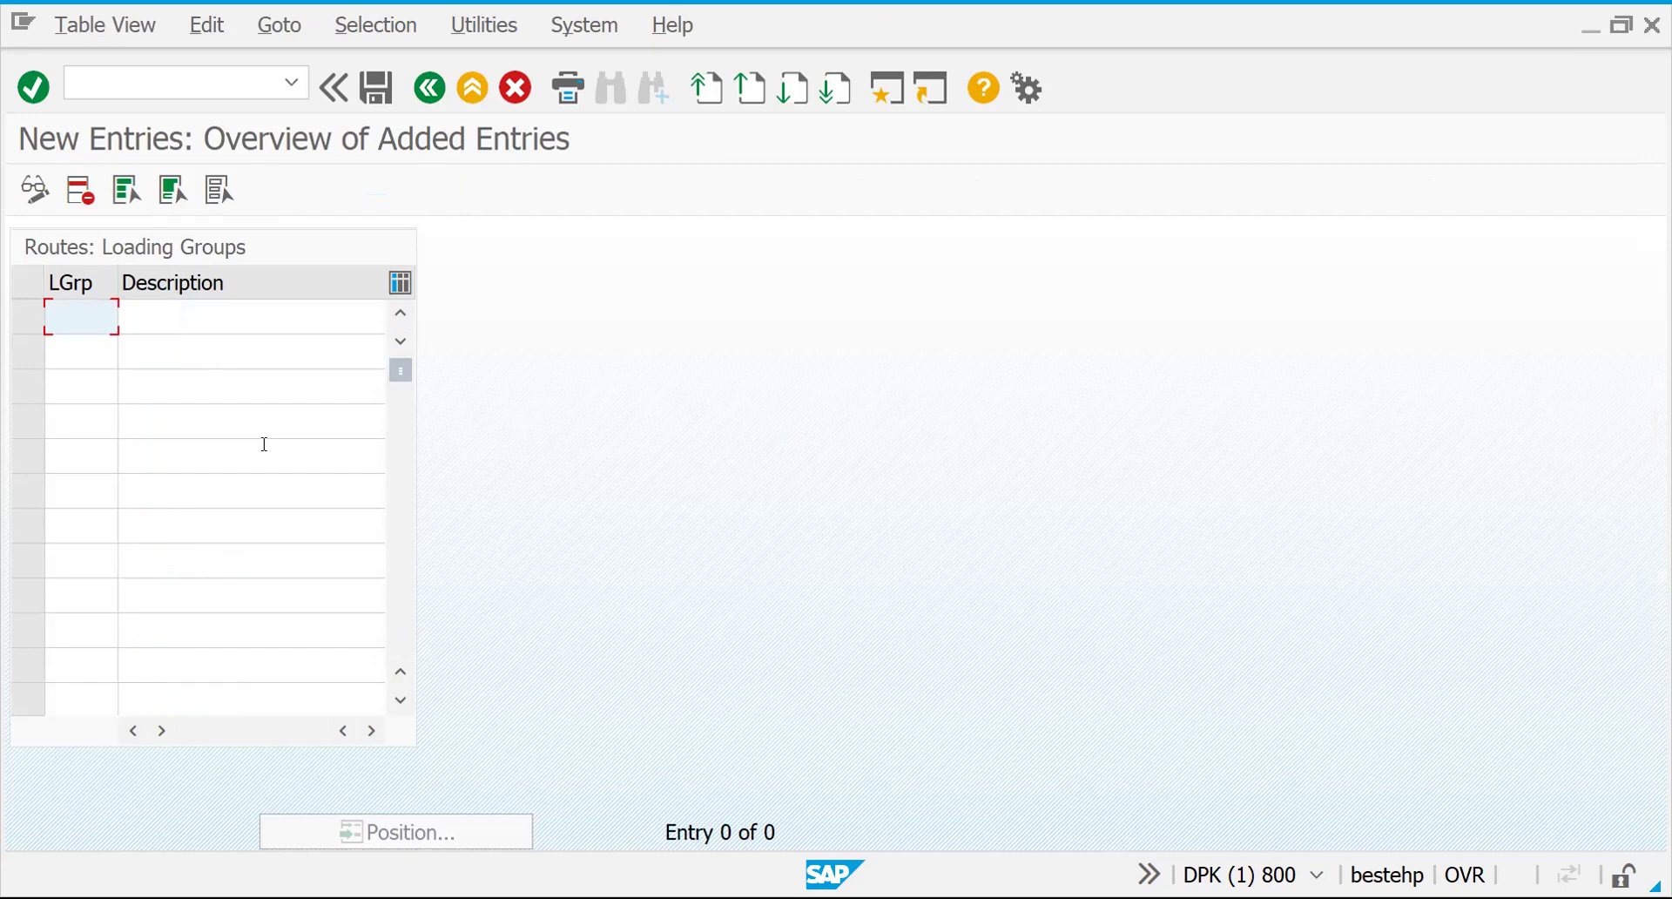
{"action": "type", "text": "001"}
{"action": "key", "text": "Tab"}
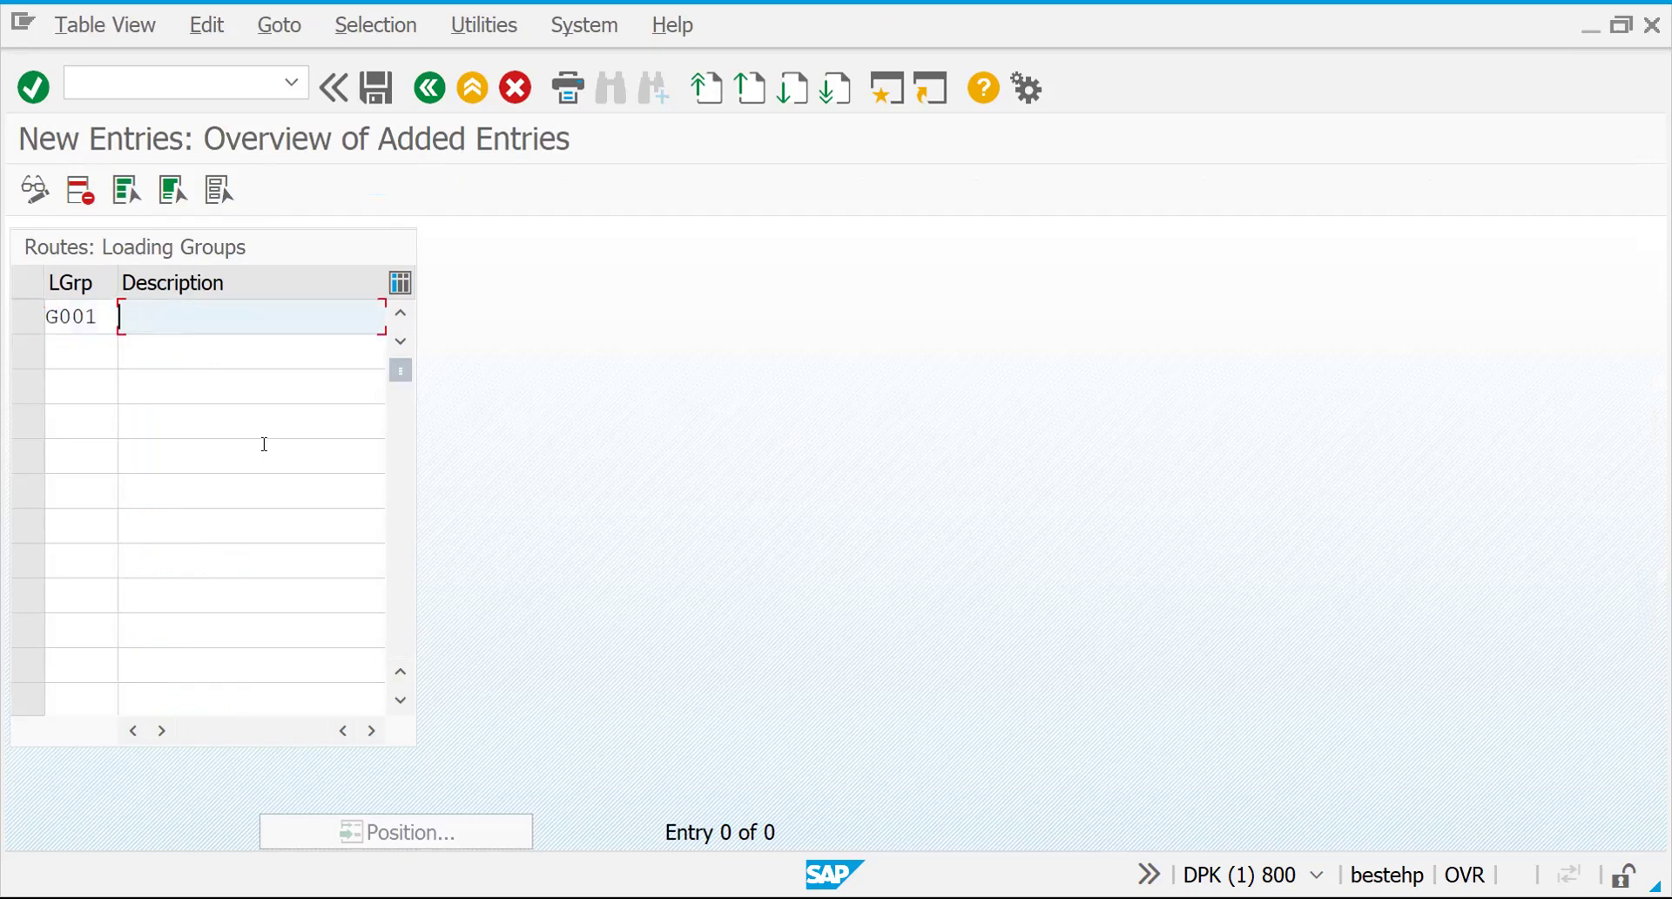
{"action": "type", "text": "SAMPLE LOAD"}
{"action": "key", "text": "BackSpace"}
{"action": "key", "text": "BackSpace"}
{"action": "key", "text": "BackSpace"}
{"action": "key", "text": "BackSpace"}
{"action": "key", "text": "BackSpace"}
{"action": "key", "text": "BackSpace"}
{"action": "key", "text": "BackSpace"}
{"action": "key", "text": "BackSpace"}
{"action": "key", "text": "BackSpace"}
{"action": "key", "text": "BackSpace"}
{"action": "key", "text": "BackSpace"}
{"action": "type", "text": "MANUAL"}
{"action": "type", "text": " INVER"}
{"action": "key", "text": "BackSpace"}
{"action": "key", "text": "BackSpace"}
{"action": "key", "text": "BackSpace"}
{"action": "type", "text": "TER"}
{"action": "key", "text": "BackSpace"}
{"action": "key", "text": "BackSpace"}
{"action": "key", "text": "BackSpace"}
{"action": "key", "text": "BackSpace"}
{"action": "type", "text": "LIFTING"}
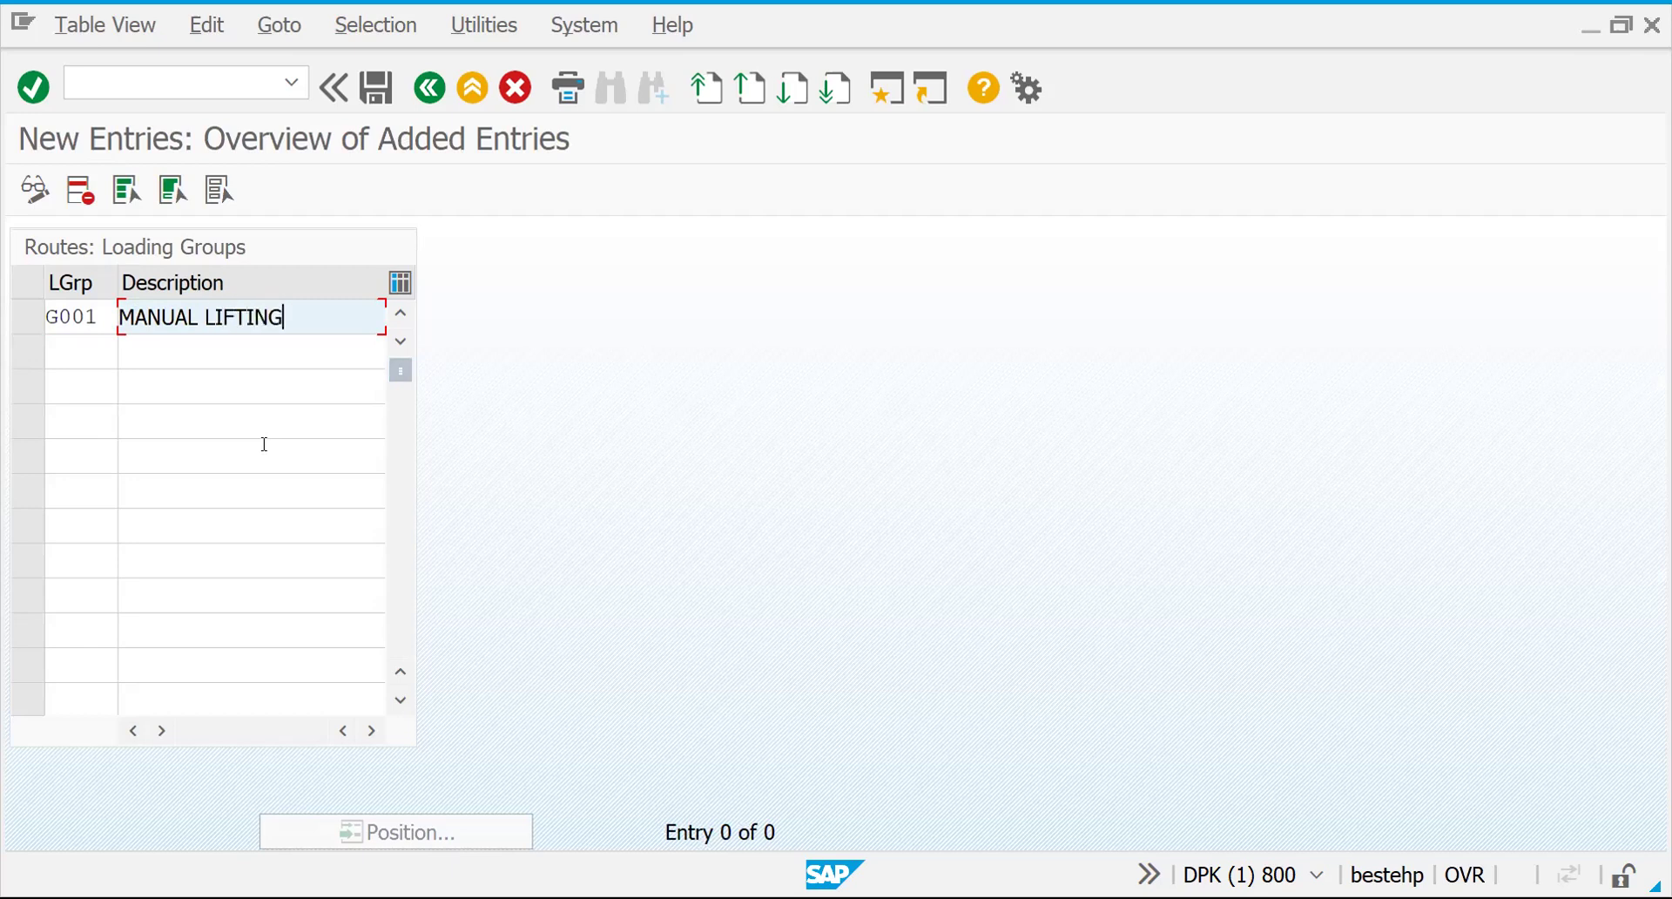
Step: Save the new loading group to the proposed customizing request and return to the IMG structure
{"action": "key", "text": "Return"}
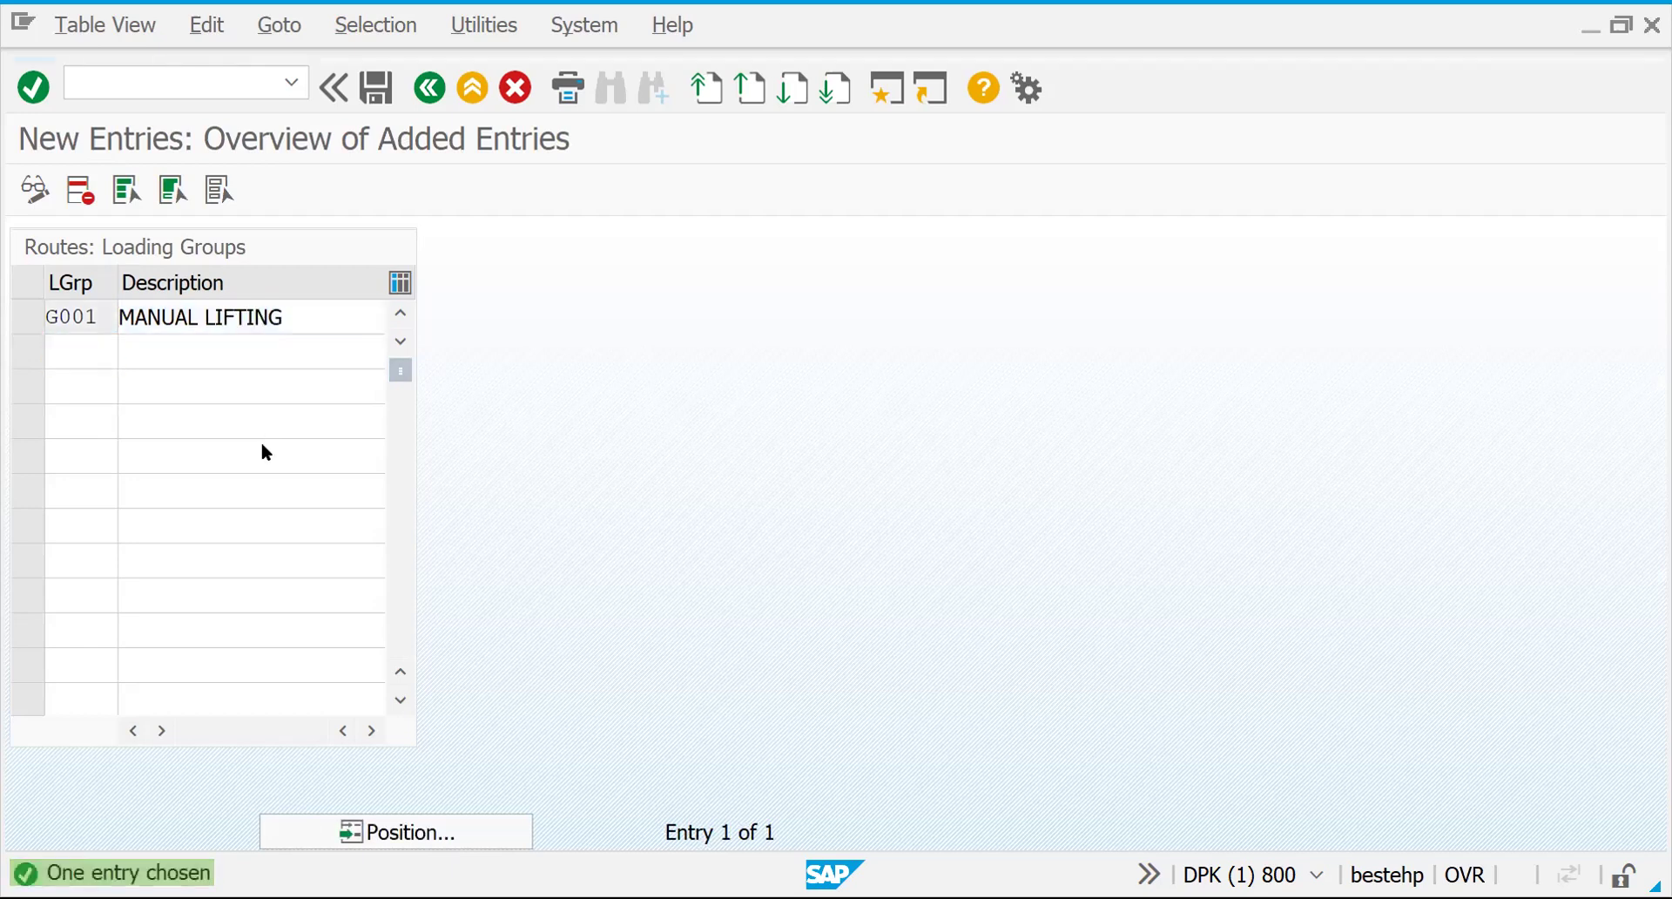
{"action": "key", "text": "ctrl+s"}
{"action": "key", "text": "Return"}
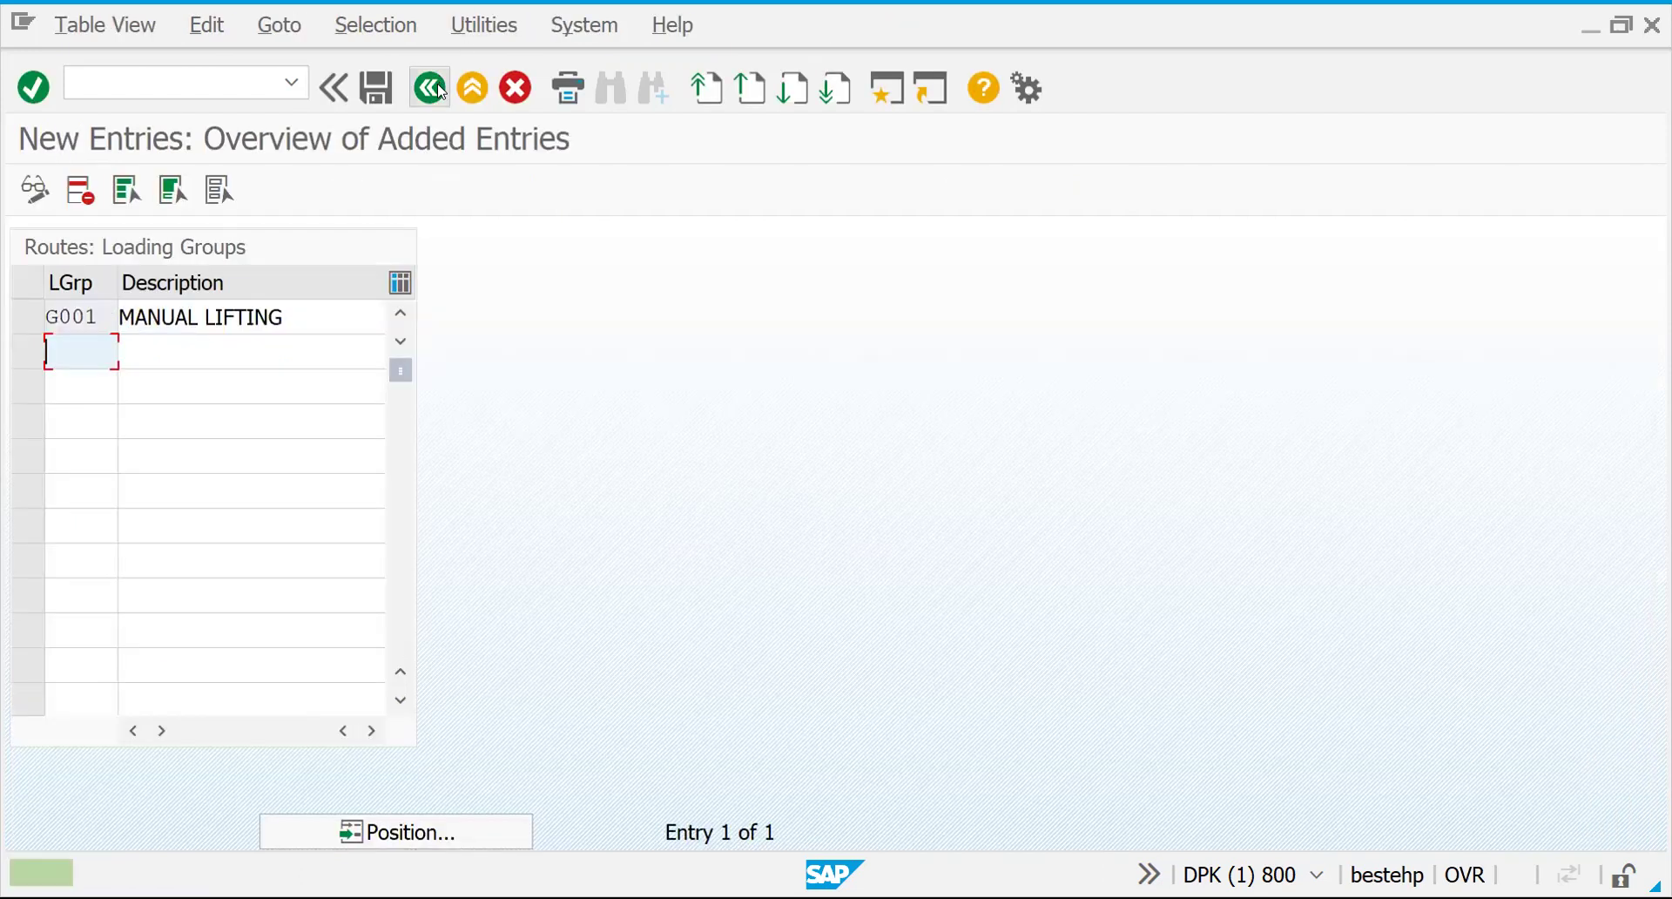
{"action": "key", "text": "F3"}
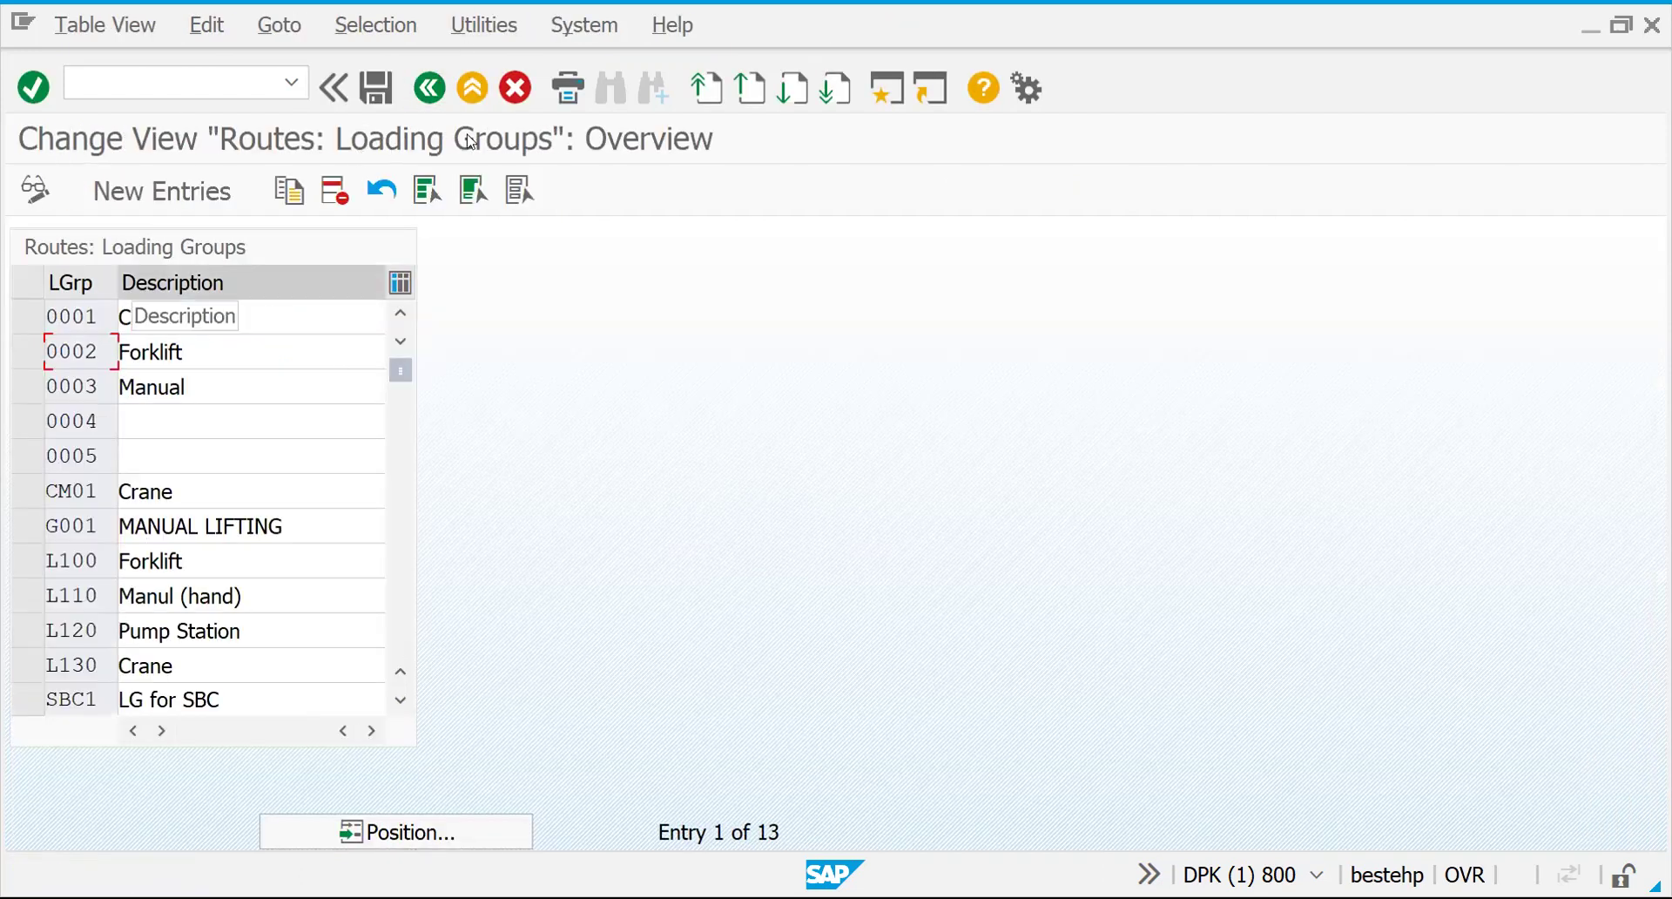
{"action": "left_click", "coordinate": [422, 103]}
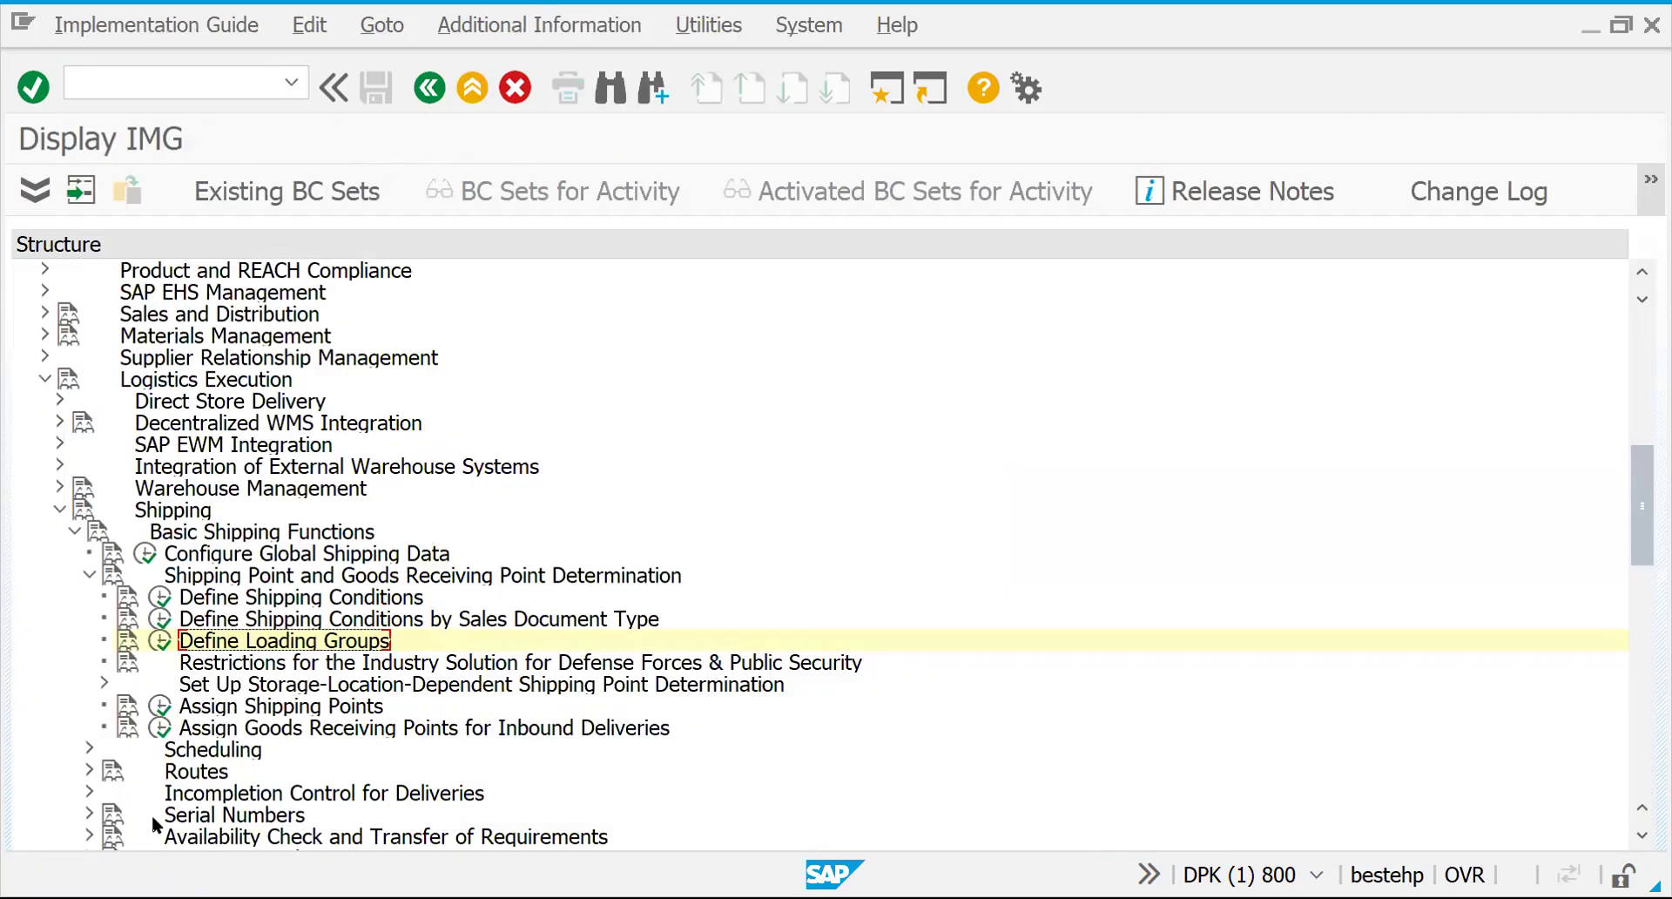
Step: Open Assign Shipping Points and examine the proposed and manual shipping point columns, including the entries for plant 1000
{"action": "left_click", "coordinate": [166, 709]}
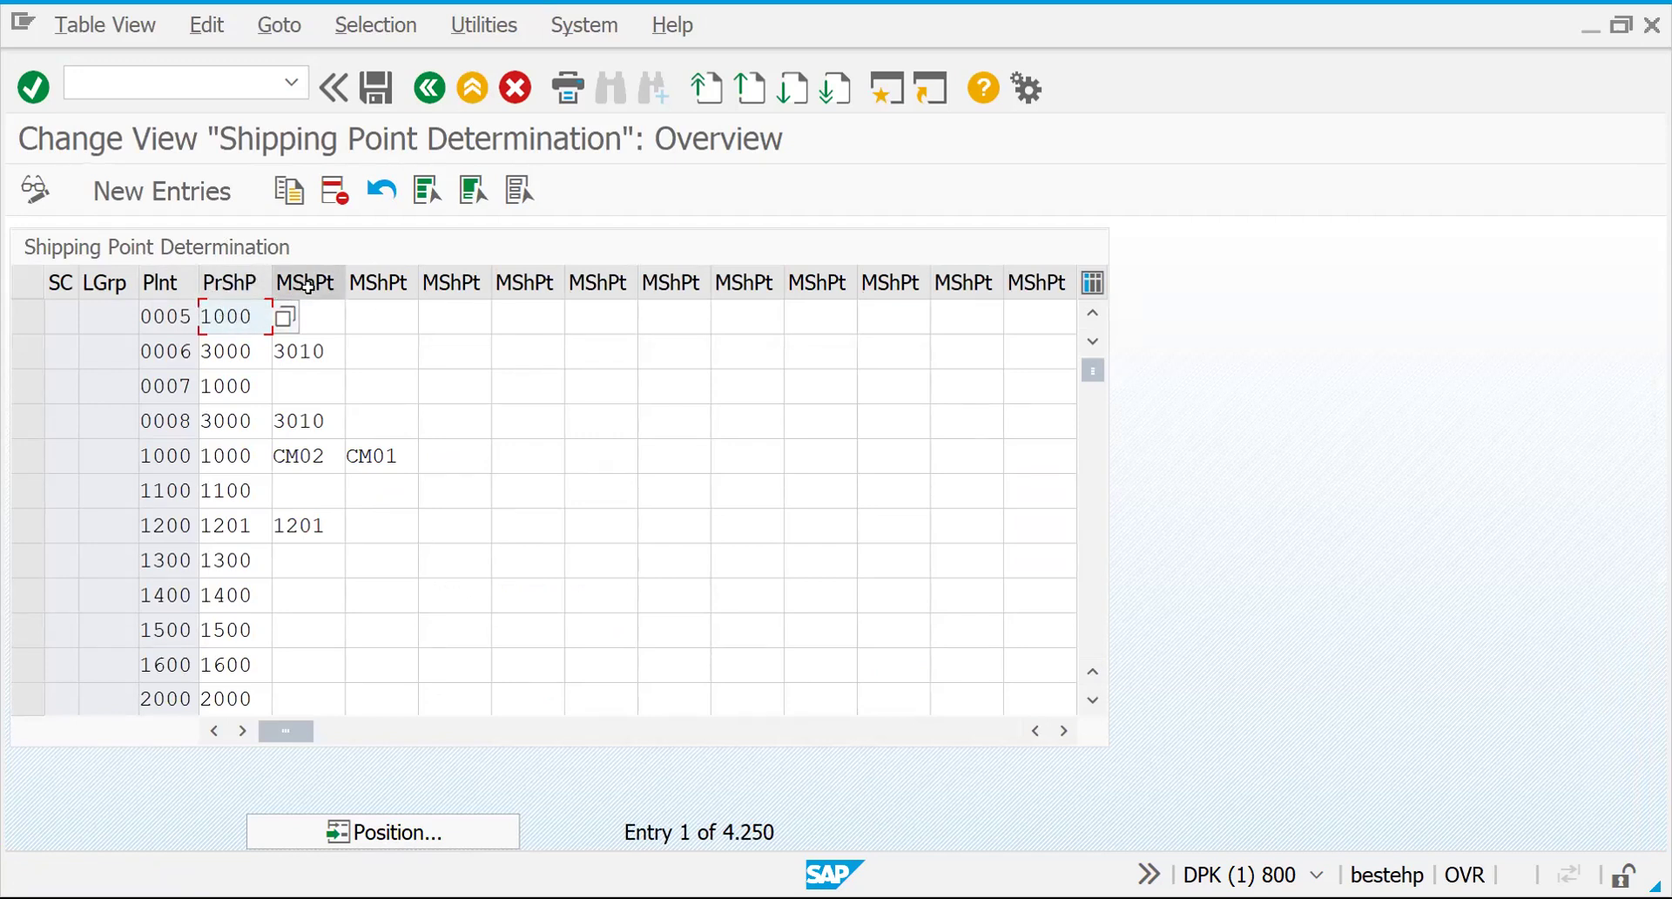
{"action": "left_click", "coordinate": [309, 311]}
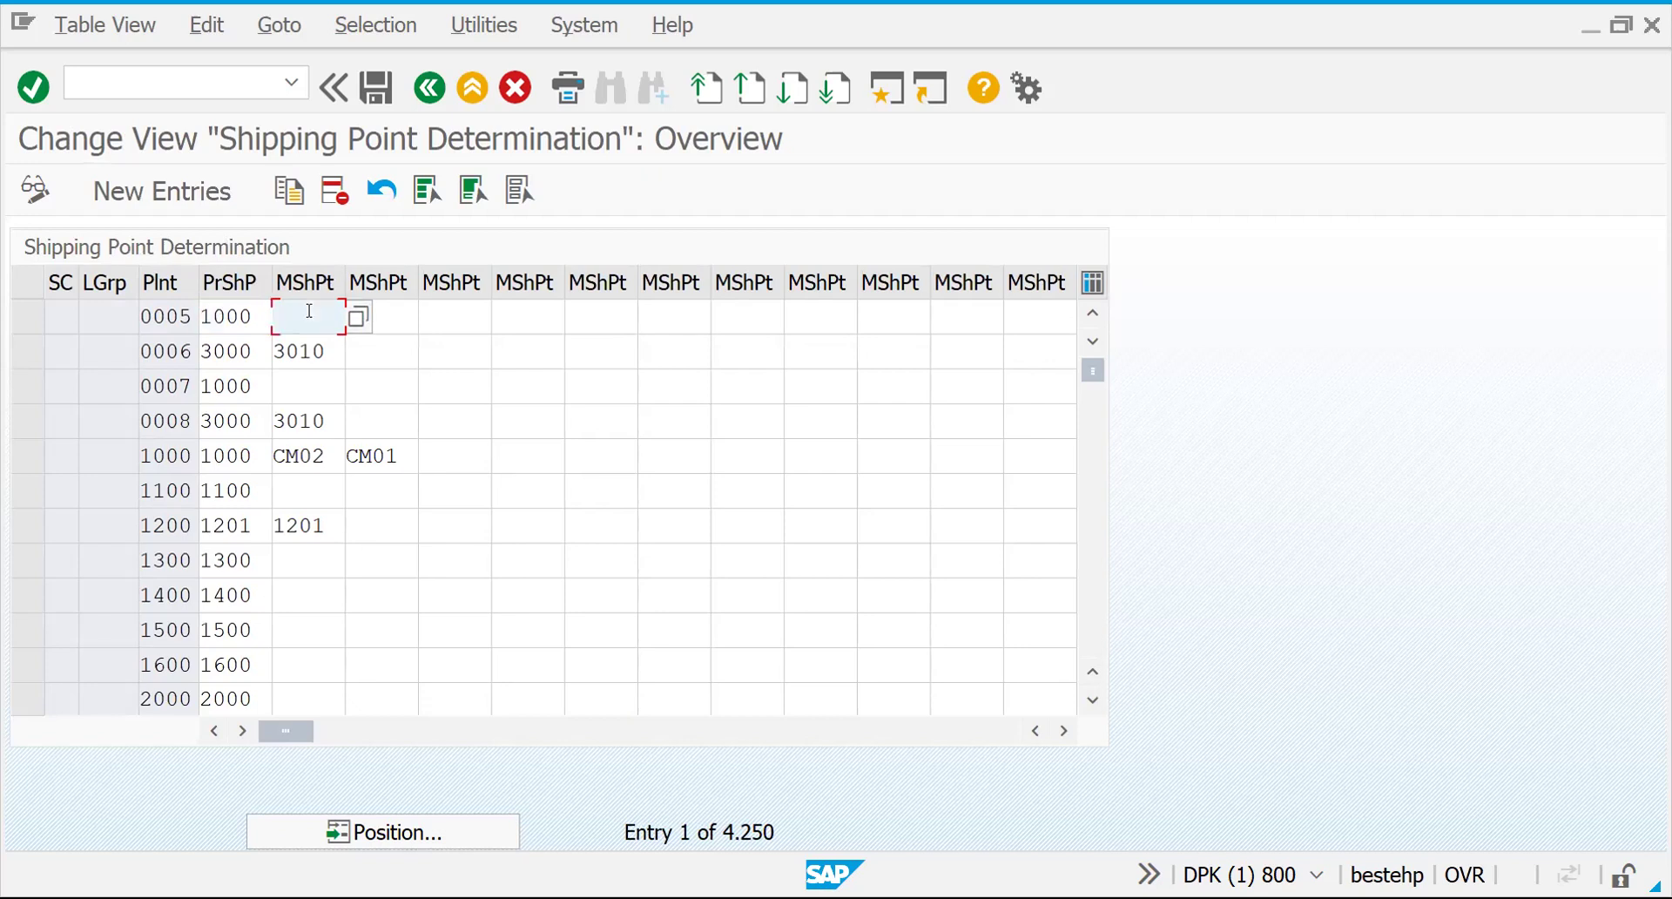
{"action": "left_click", "coordinate": [386, 311]}
{"action": "left_click", "coordinate": [487, 311]}
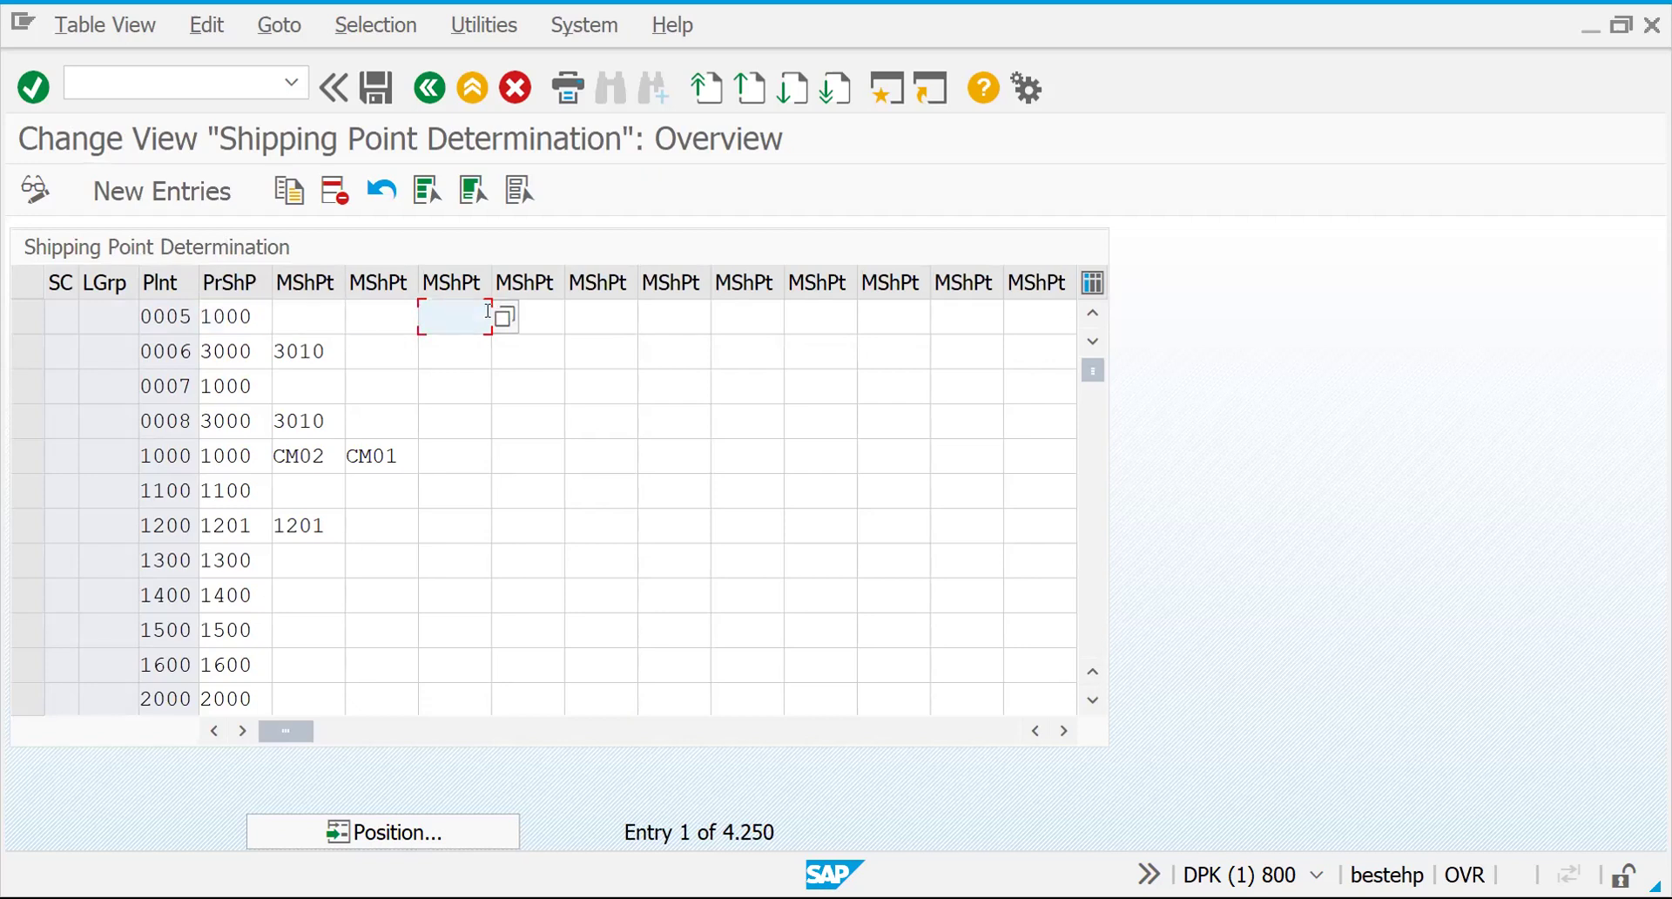
{"action": "left_click", "coordinate": [292, 317]}
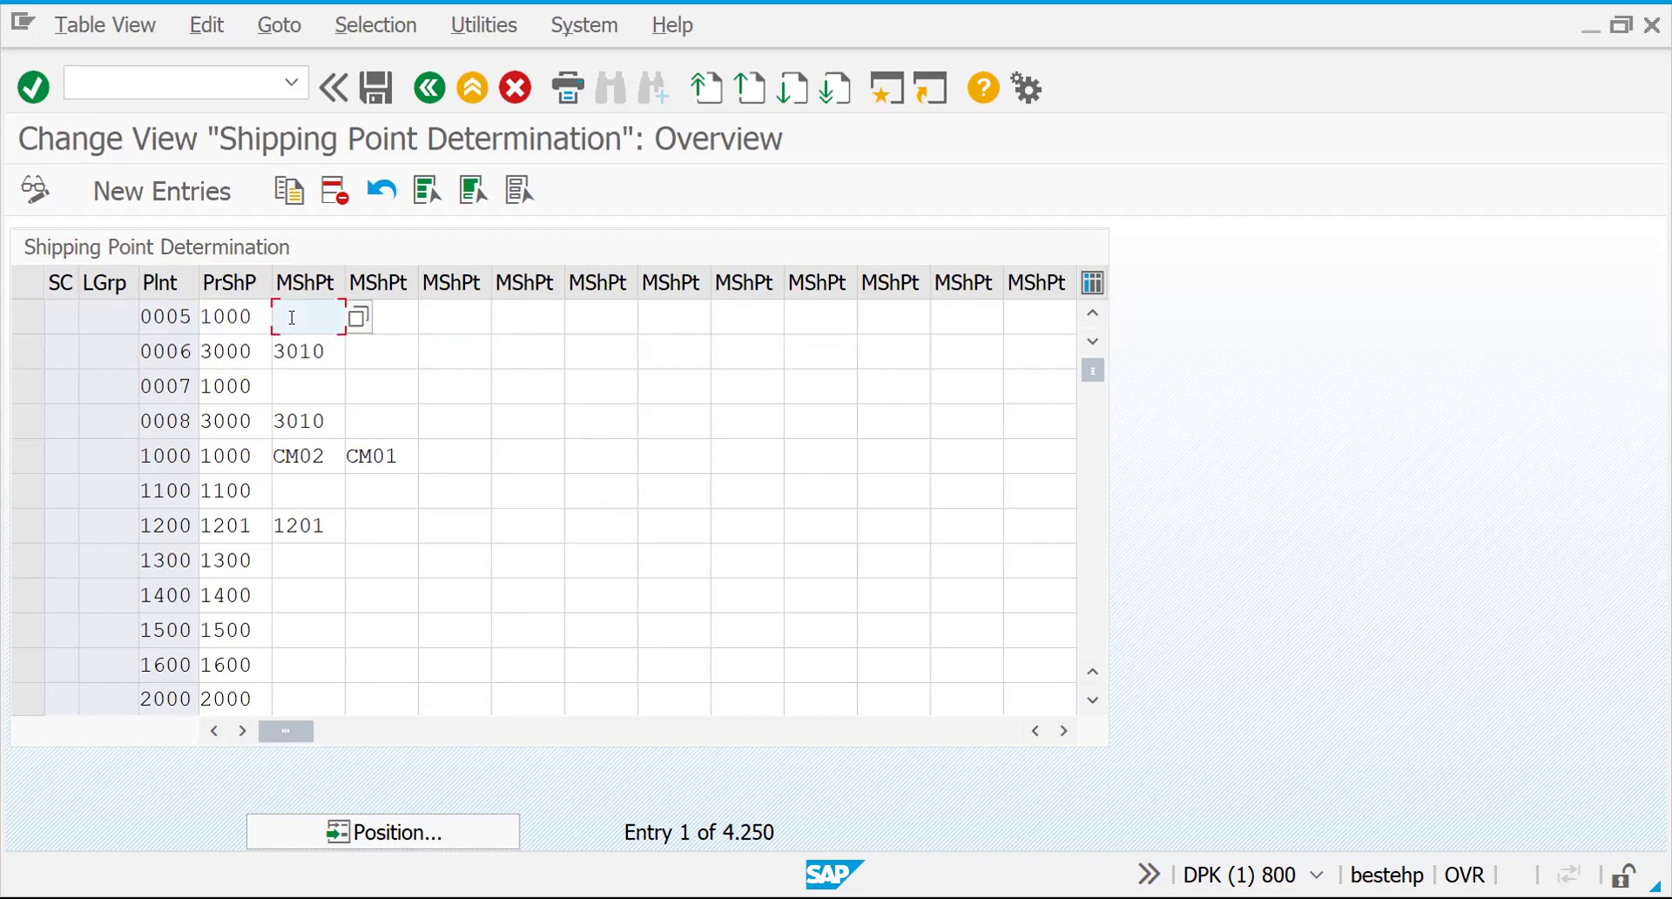
{"action": "key", "text": "Tab"}
{"action": "key", "text": "Tab"}
{"action": "key", "text": "Tab"}
{"action": "key", "text": "Tab"}
{"action": "key", "text": "Tab"}
{"action": "key", "text": "Tab"}
{"action": "key", "text": "Tab"}
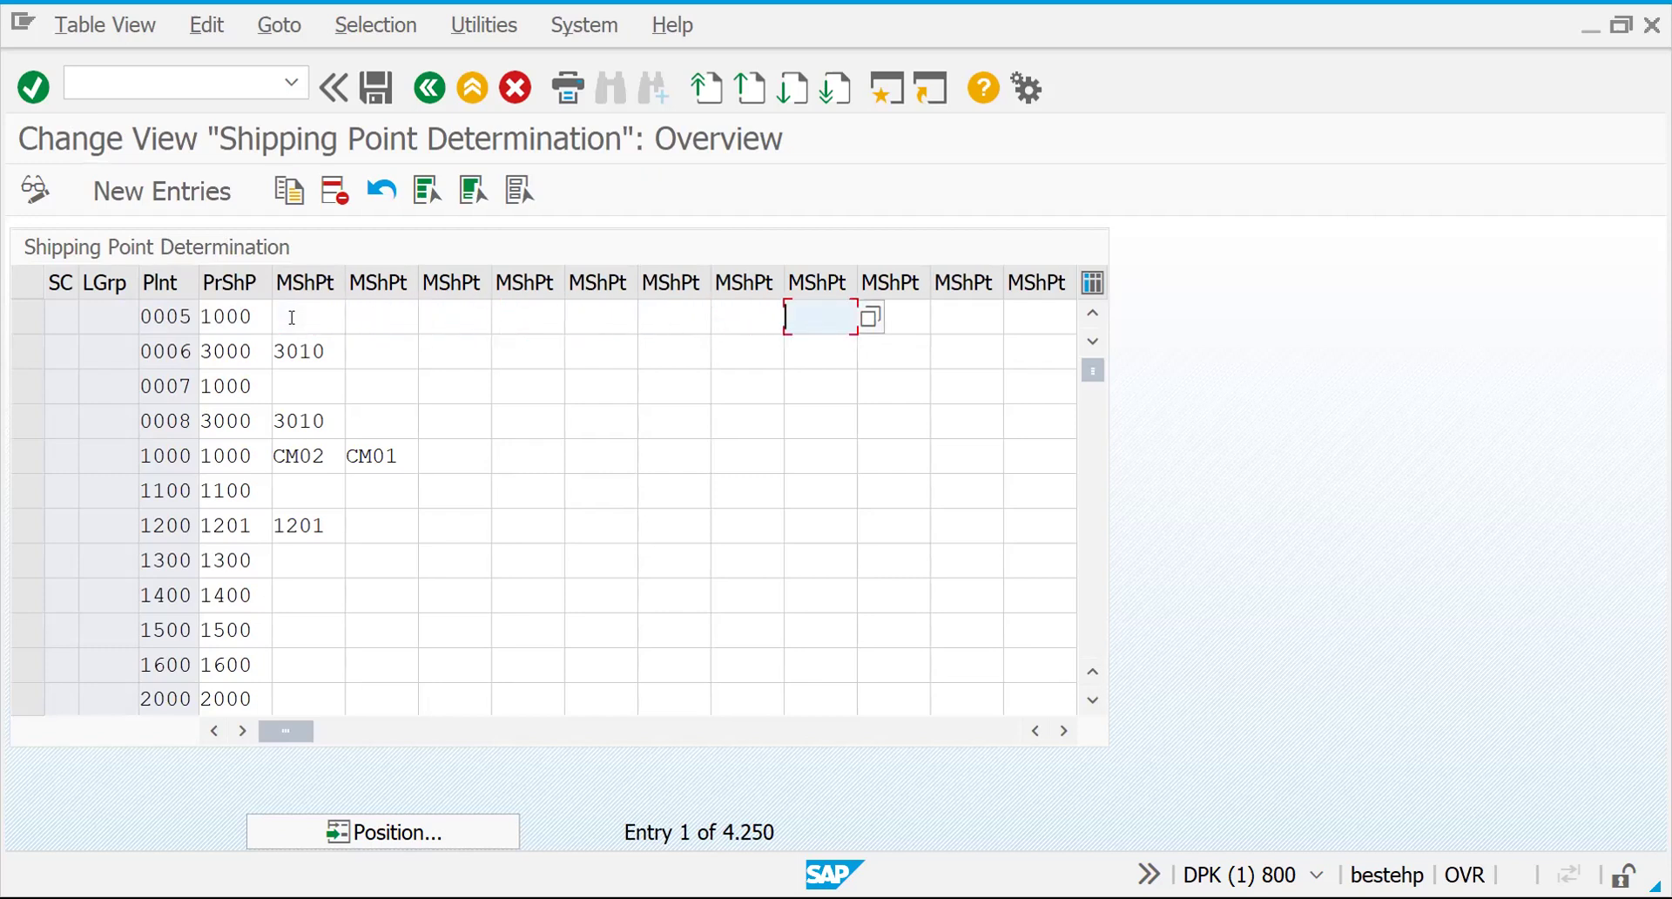
{"action": "key", "text": "Tab"}
{"action": "key", "text": "Tab"}
{"action": "key", "text": "Tab"}
{"action": "key", "text": "Tab"}
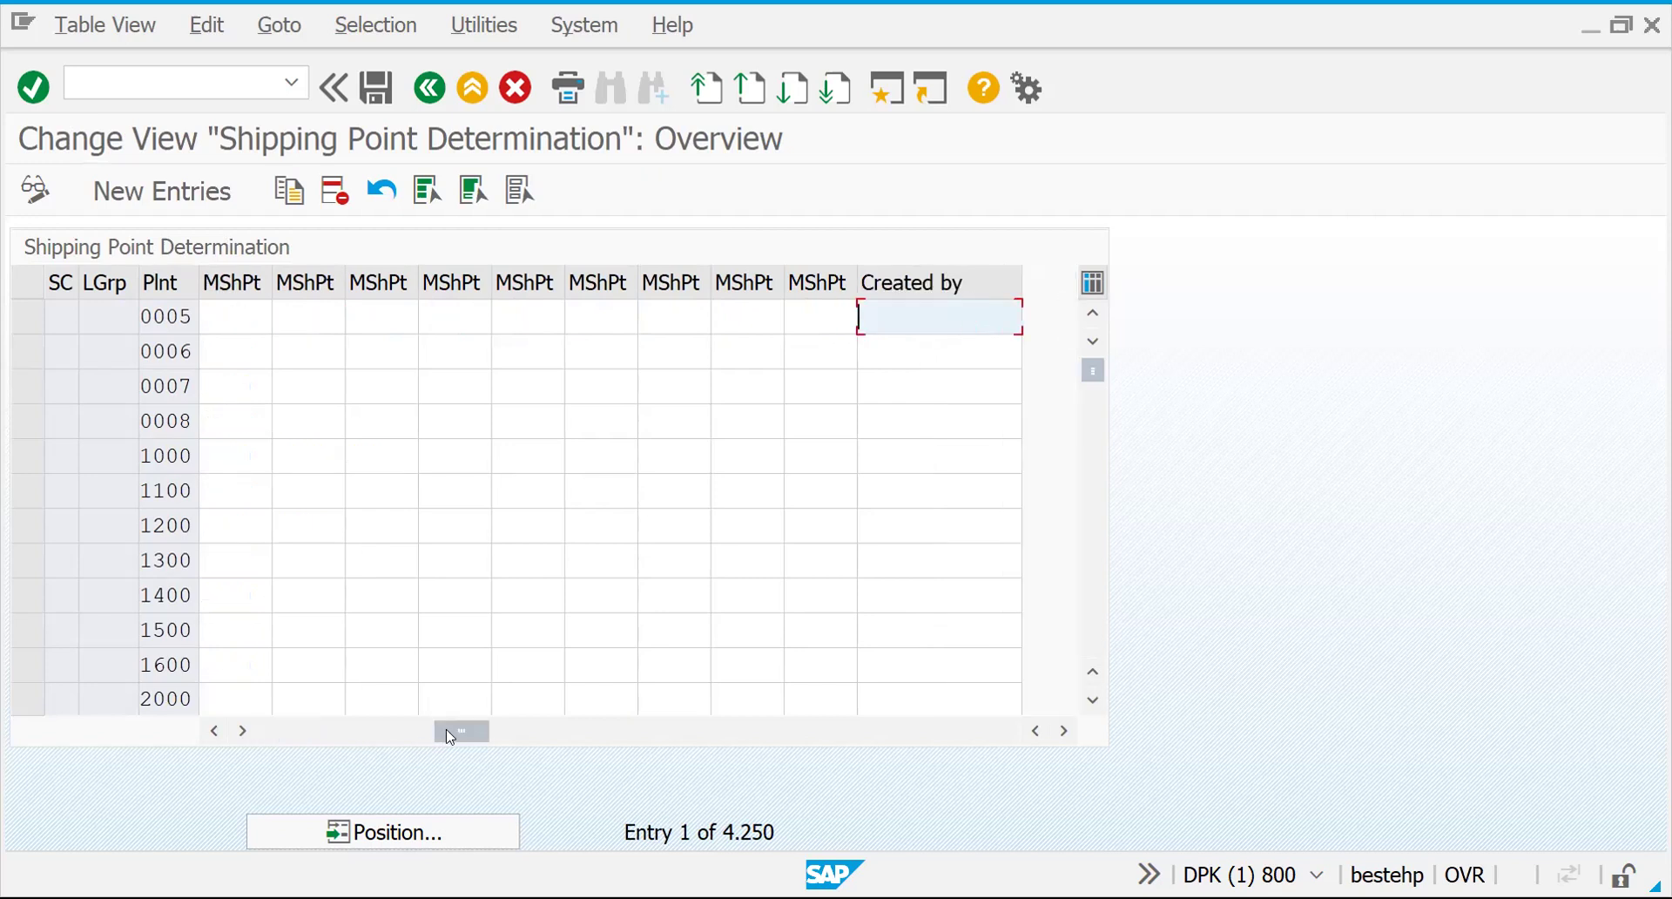
{"action": "left_click_drag", "start_coordinate": [462, 740], "coordinate": [127, 751]}
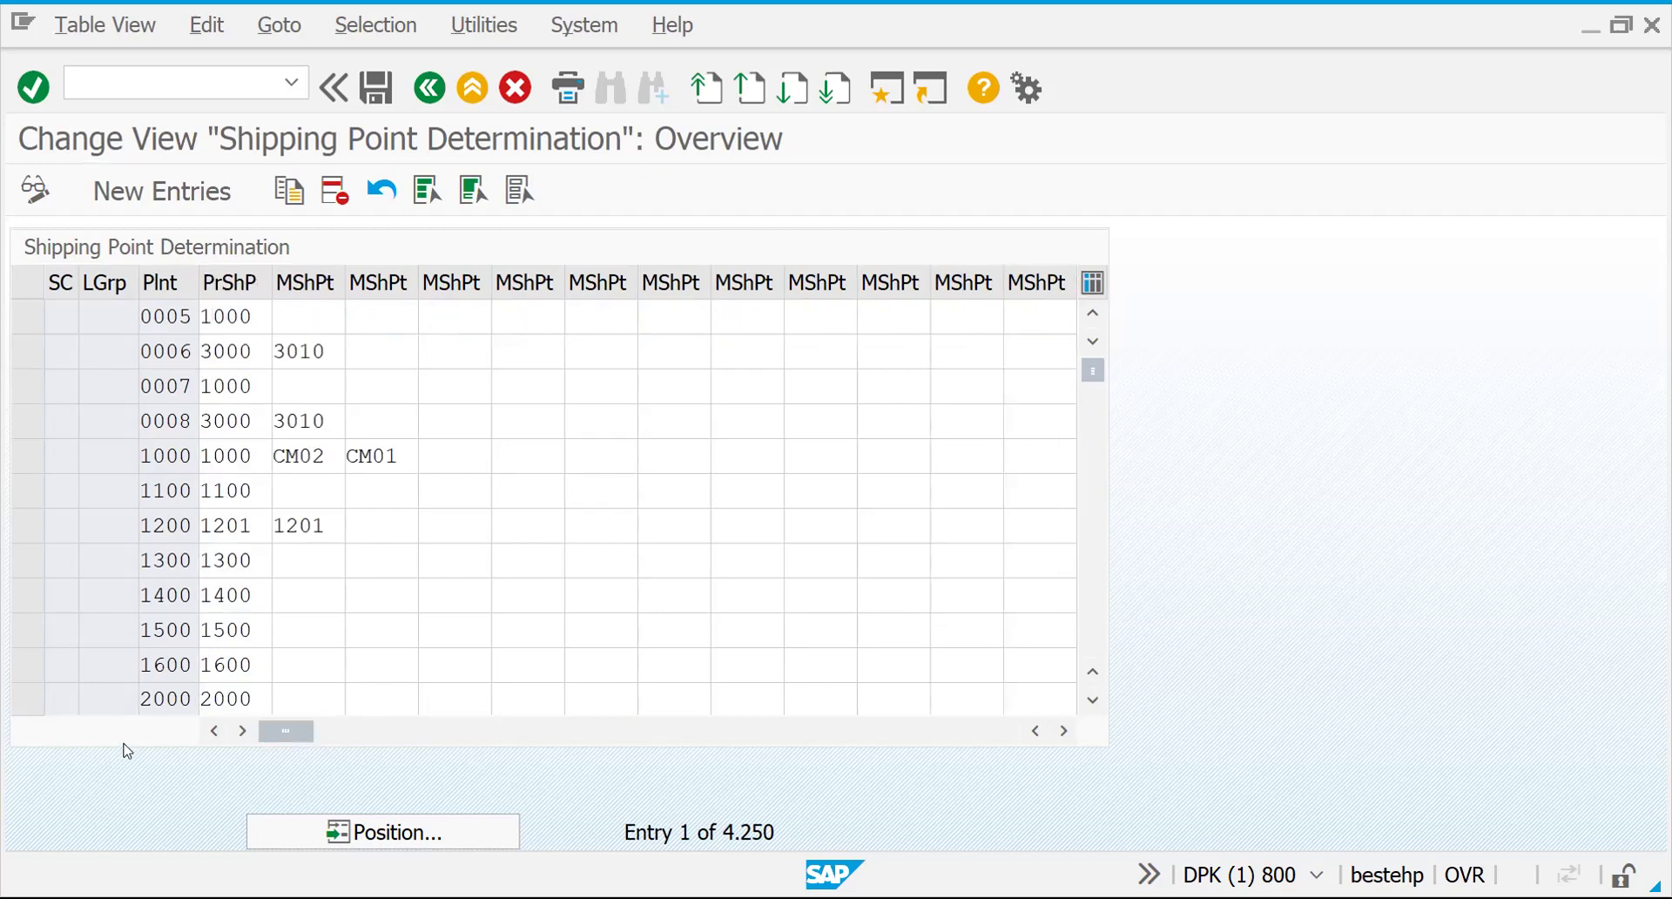
{"action": "left_click", "coordinate": [228, 458]}
{"action": "left_click", "coordinate": [371, 458]}
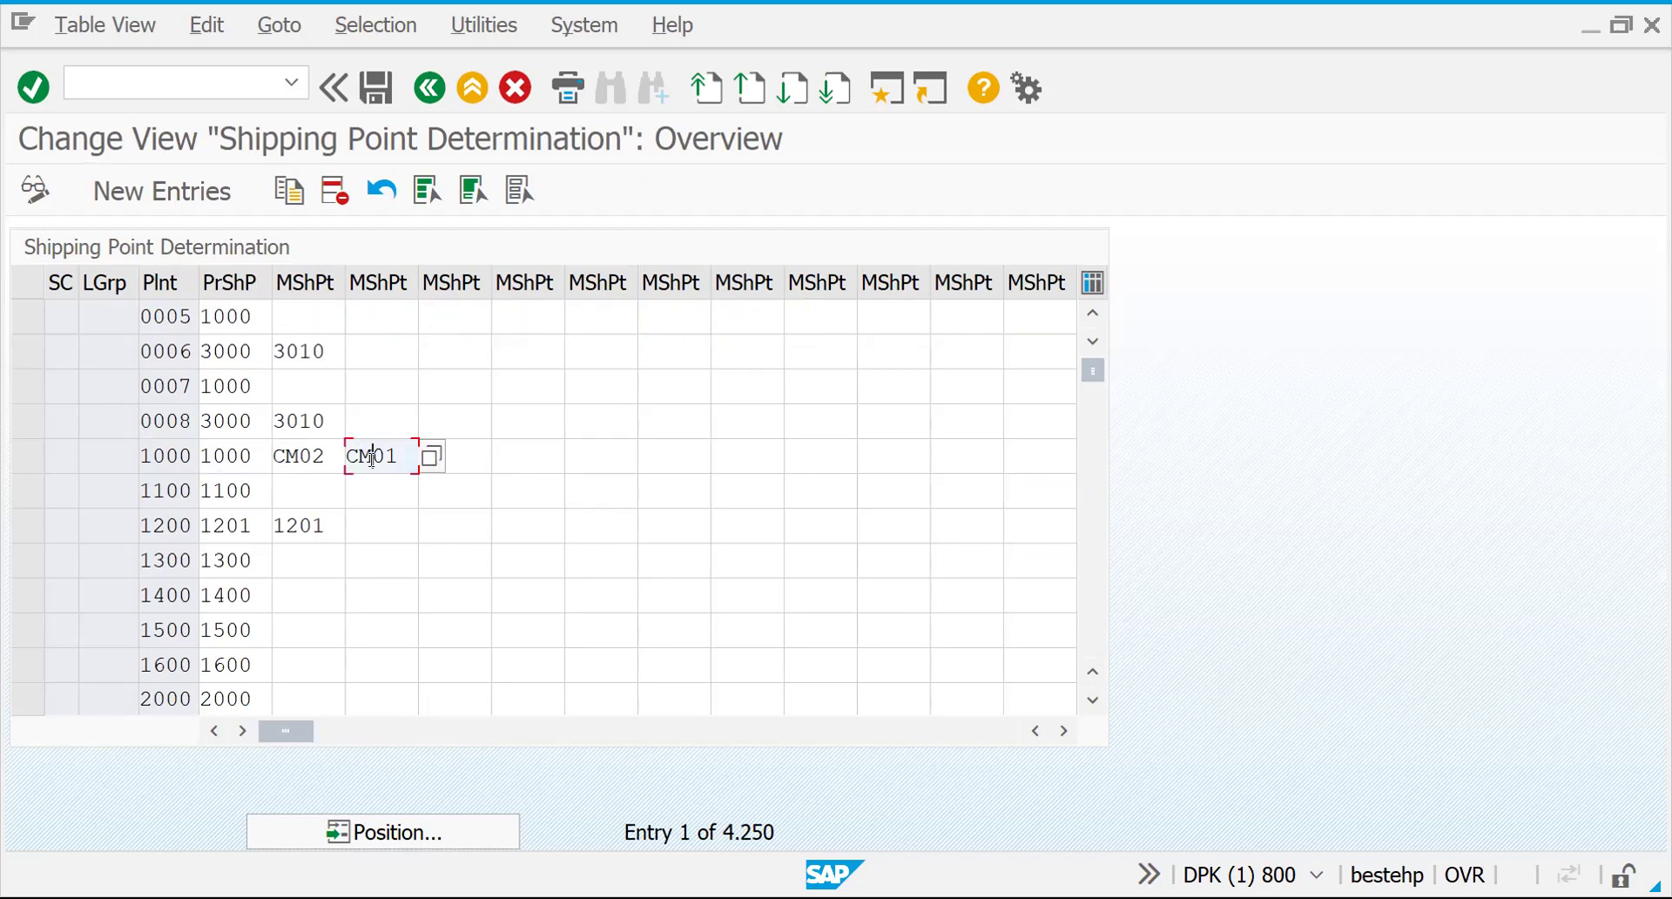
Step: Start a new shipping point determination entry and set its shipping condition to G1, DAILY SHIPPING
{"action": "left_click", "coordinate": [286, 388]}
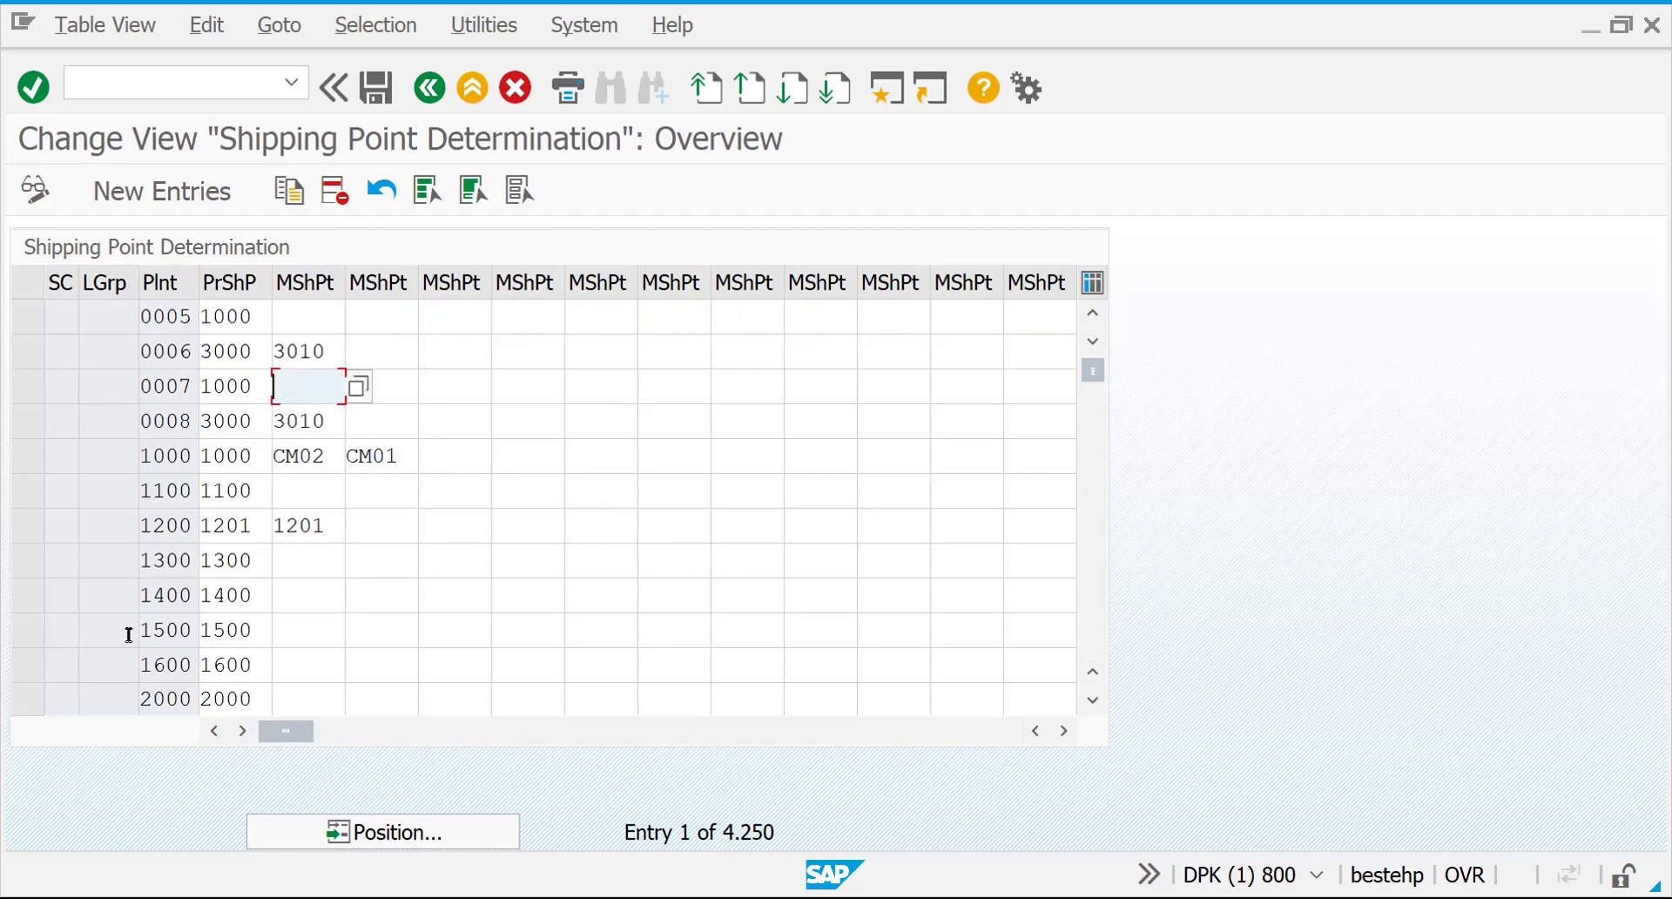
{"action": "left_click", "coordinate": [137, 190]}
{"action": "left_click", "coordinate": [100, 324]}
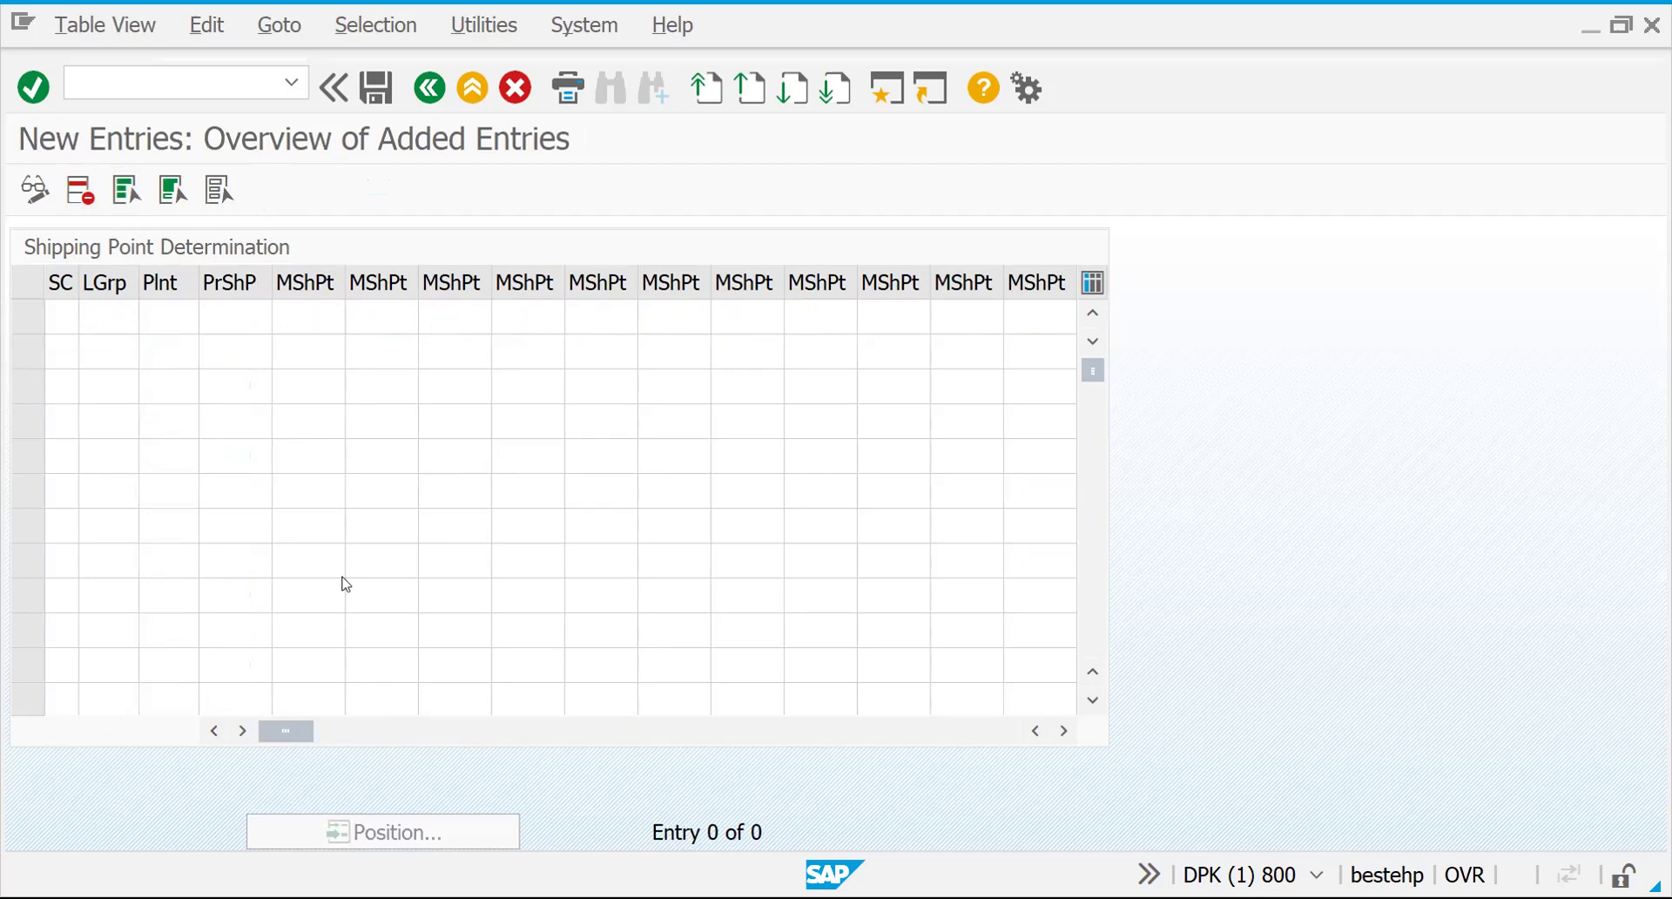
{"action": "left_click", "coordinate": [630, 708]}
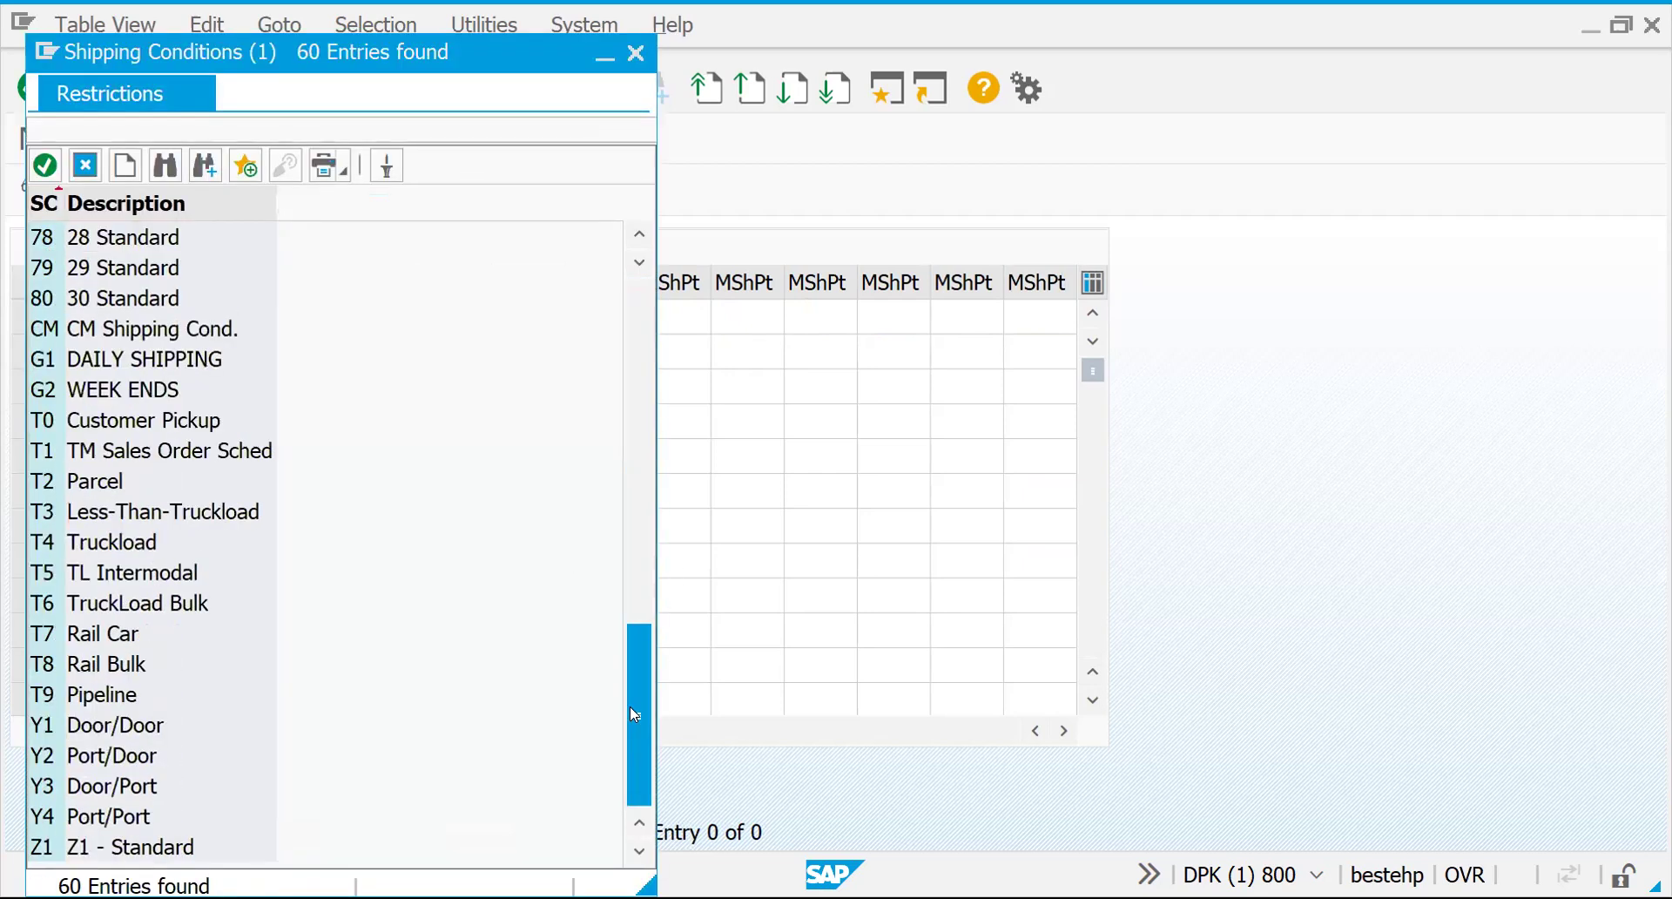
{"action": "double_click", "coordinate": [128, 368]}
Step: Set the new entry's loading group to G001, MANUAL LIFTING, and its plant to GSF1
{"action": "left_click", "coordinate": [120, 315]}
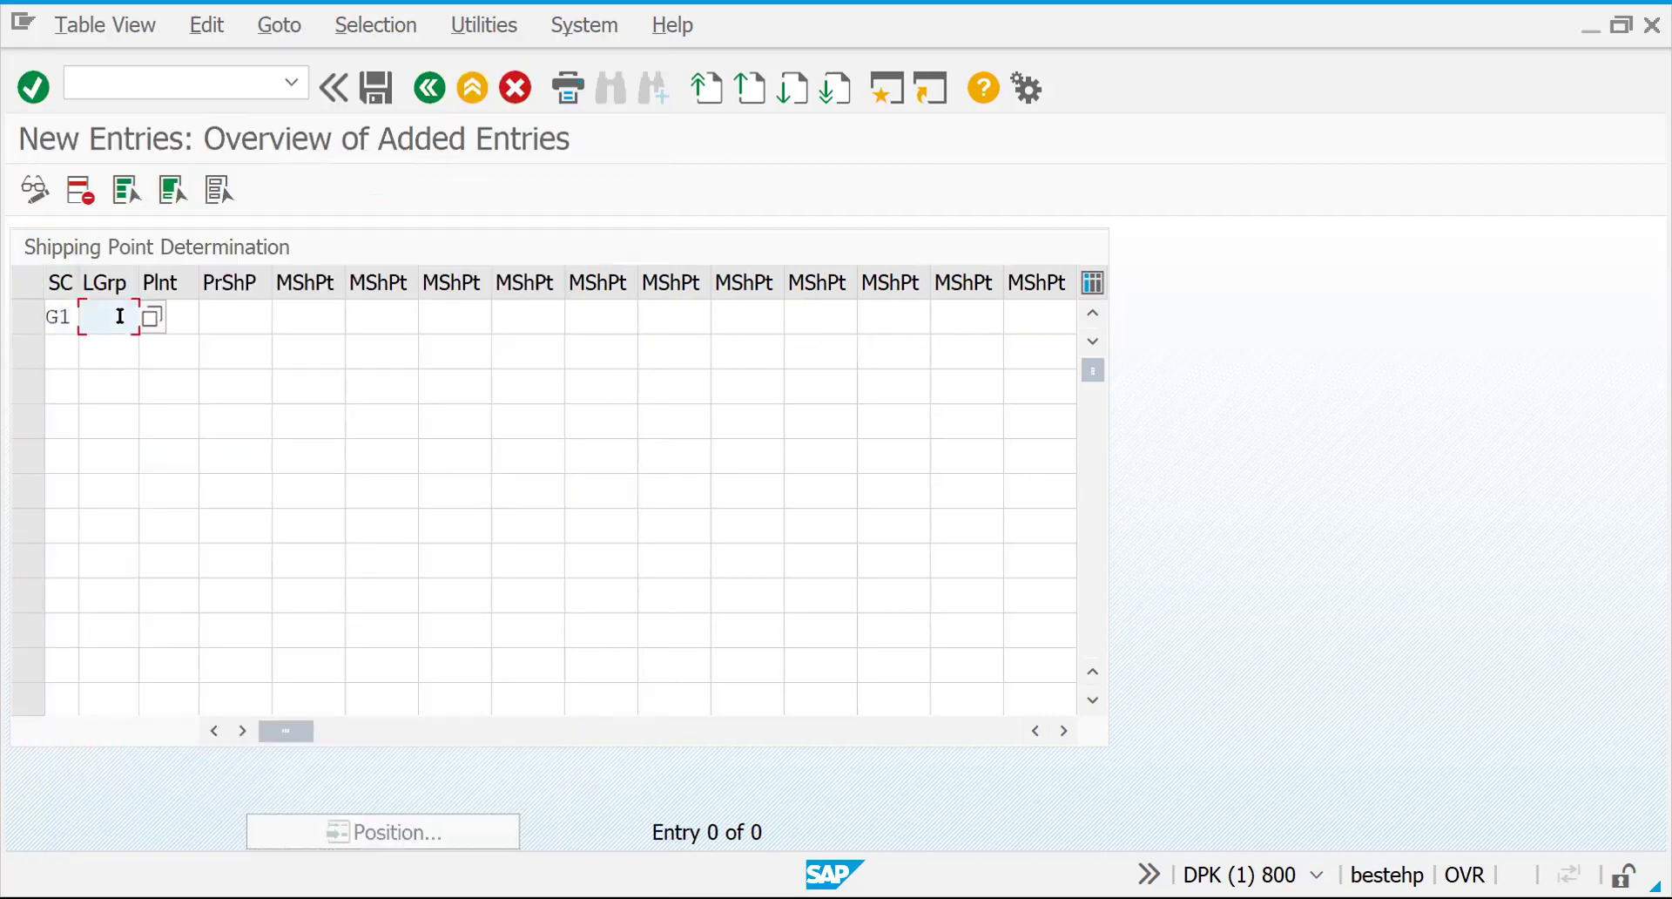
{"action": "left_click", "coordinate": [152, 317]}
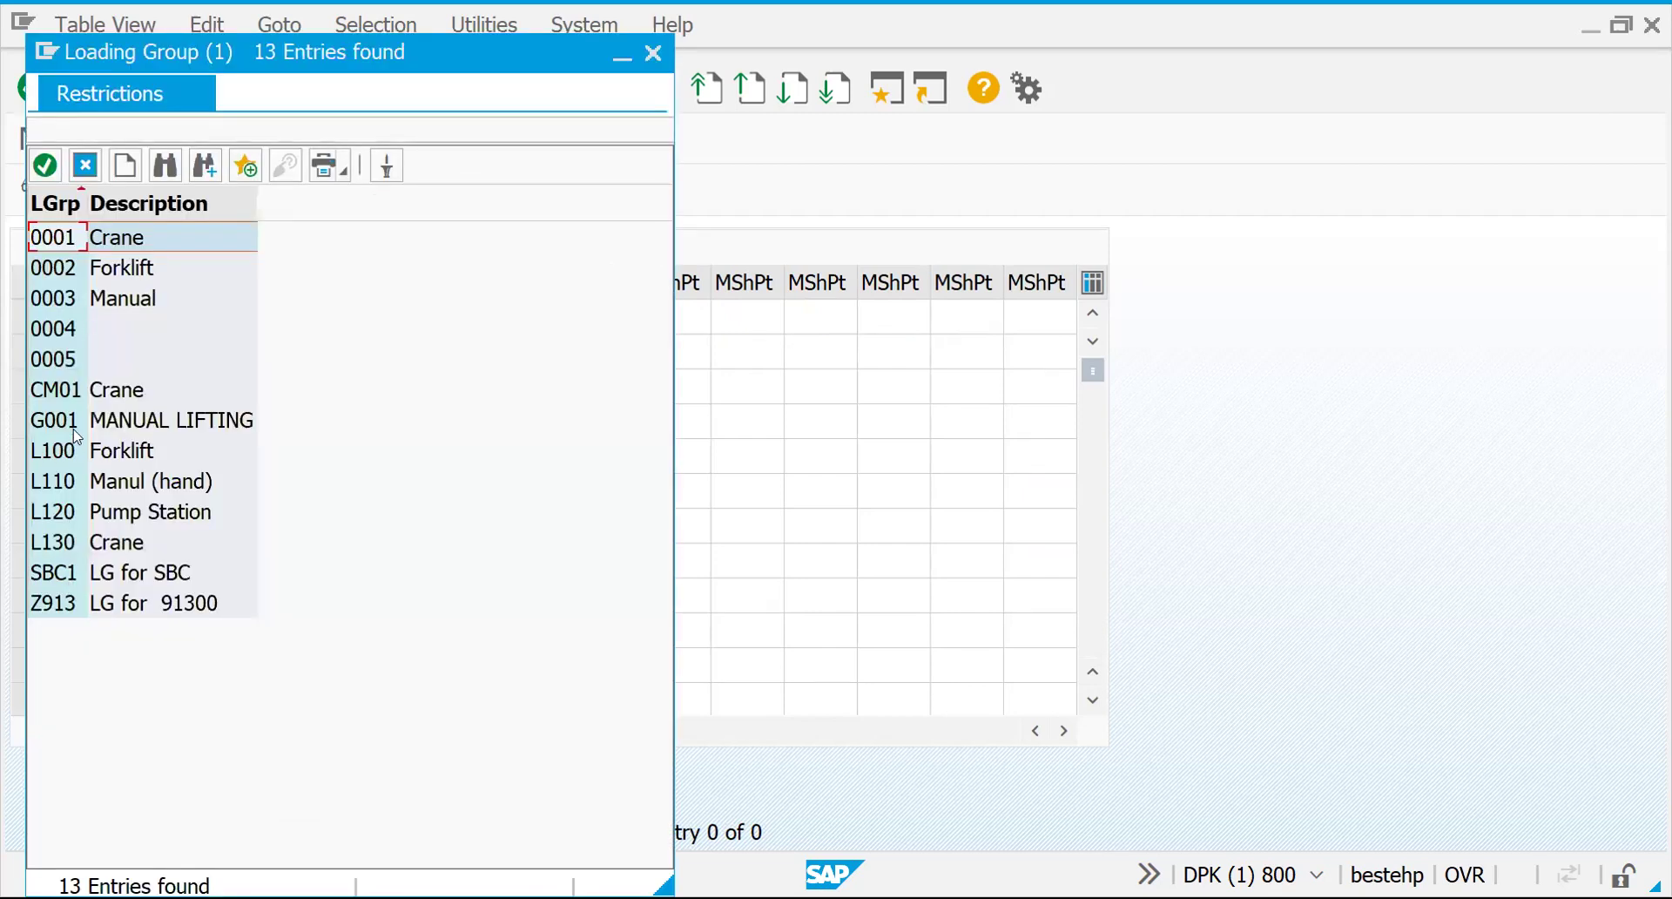
{"action": "left_click", "coordinate": [76, 425]}
{"action": "double_click", "coordinate": [76, 426]}
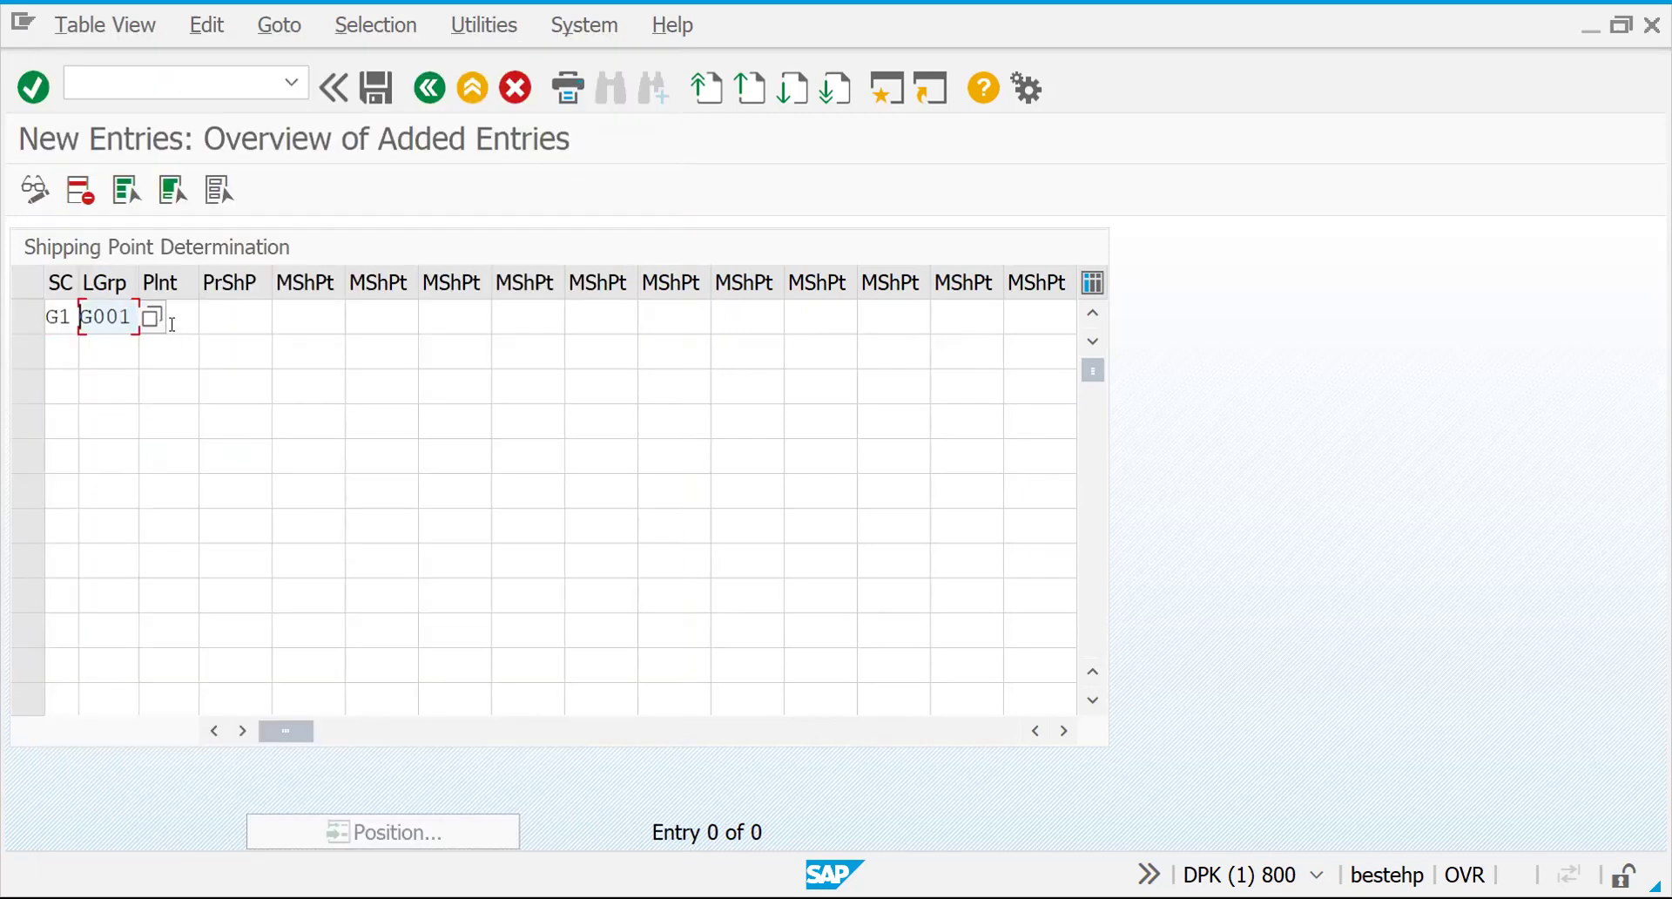
{"action": "left_click", "coordinate": [211, 321]}
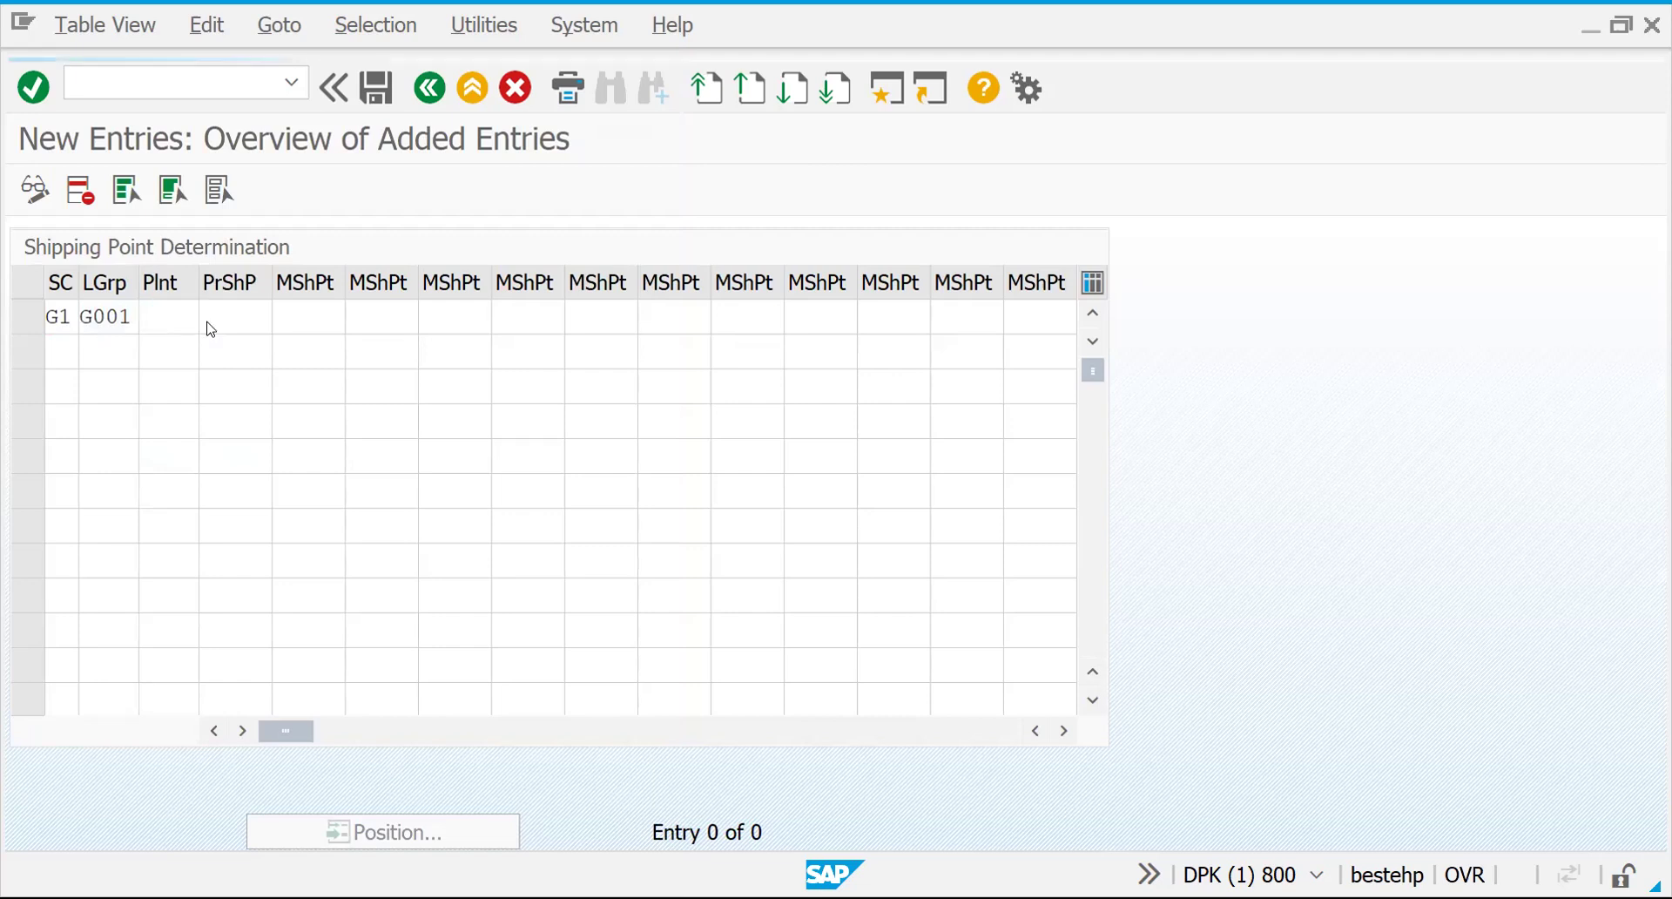
{"action": "key", "text": "Escape"}
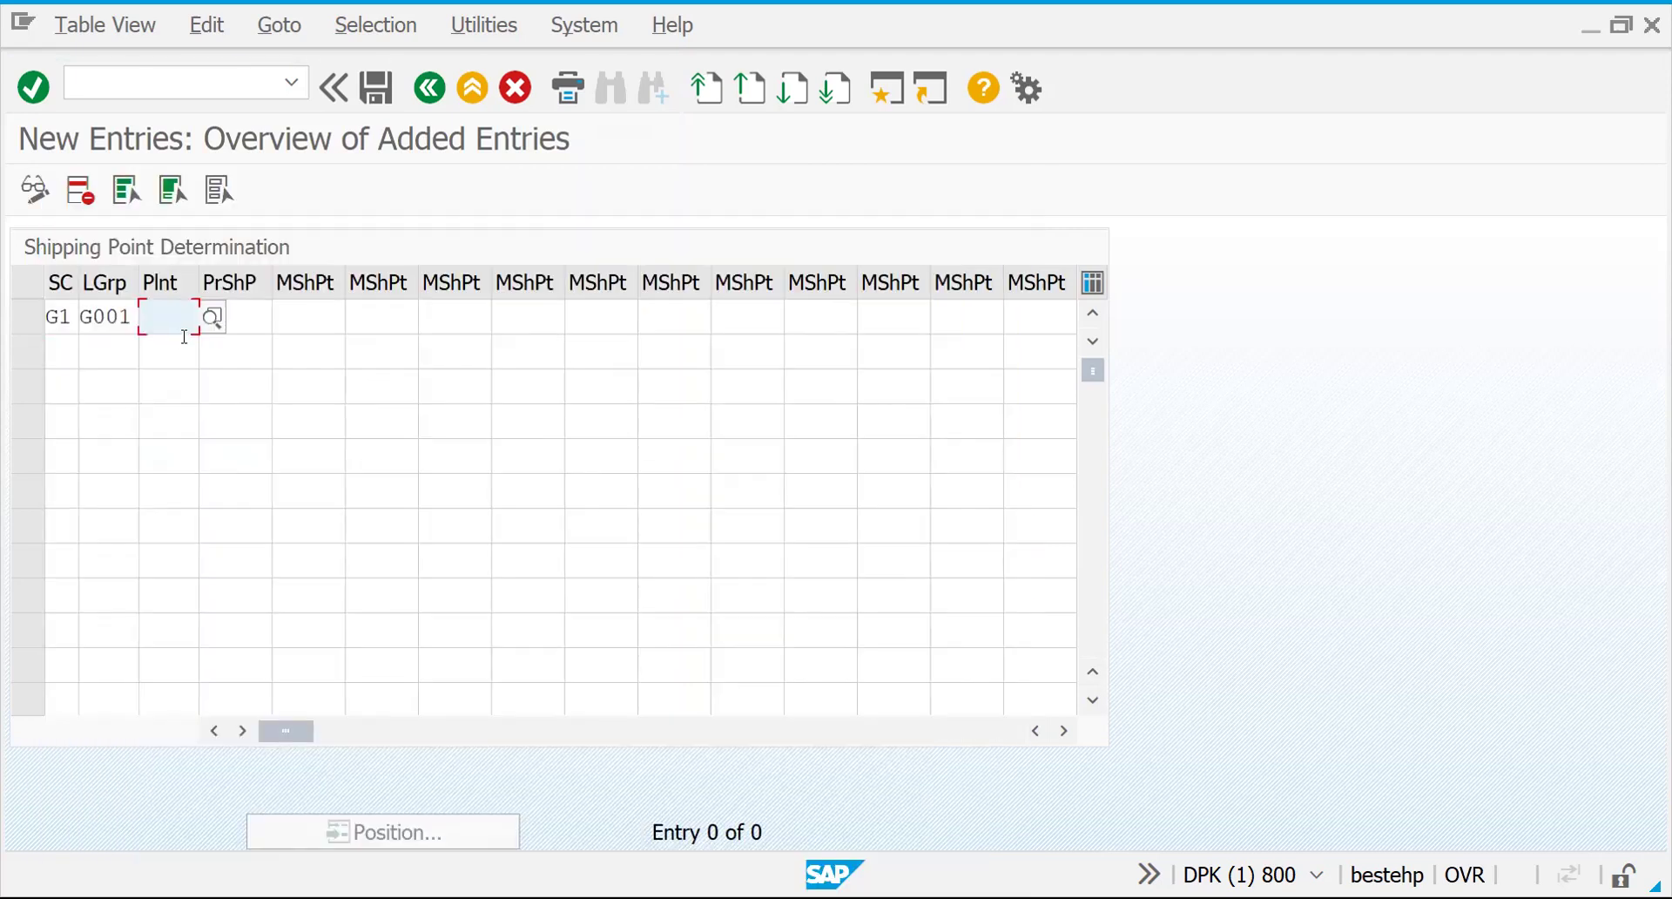
{"action": "type", "text": "G"}
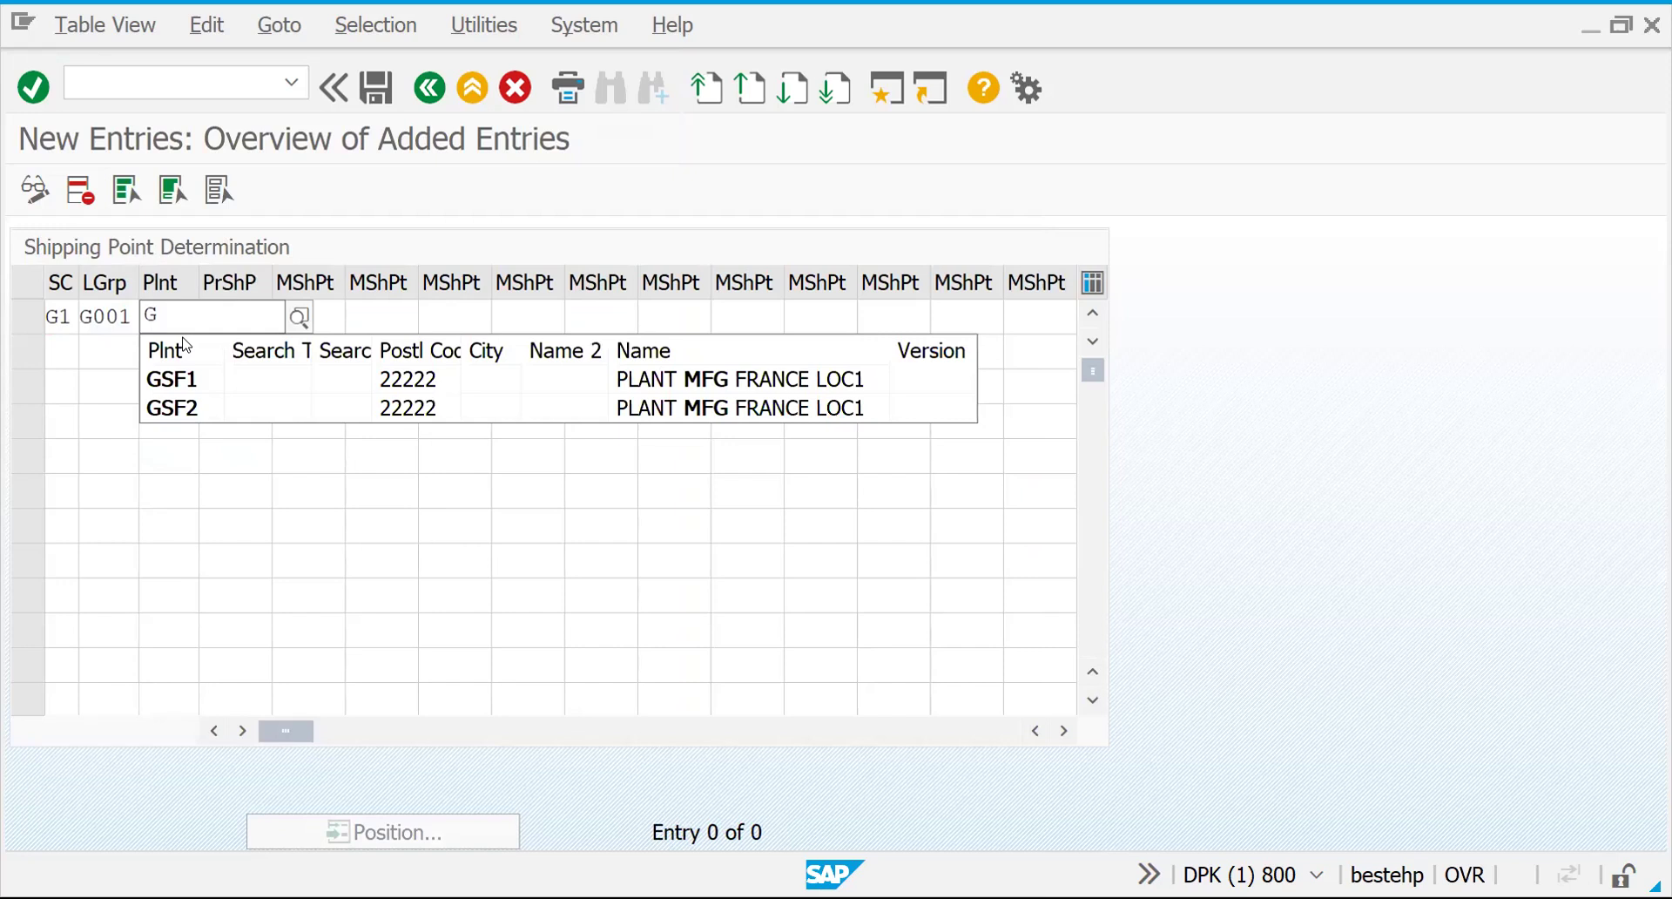
{"action": "left_click", "coordinate": [178, 380]}
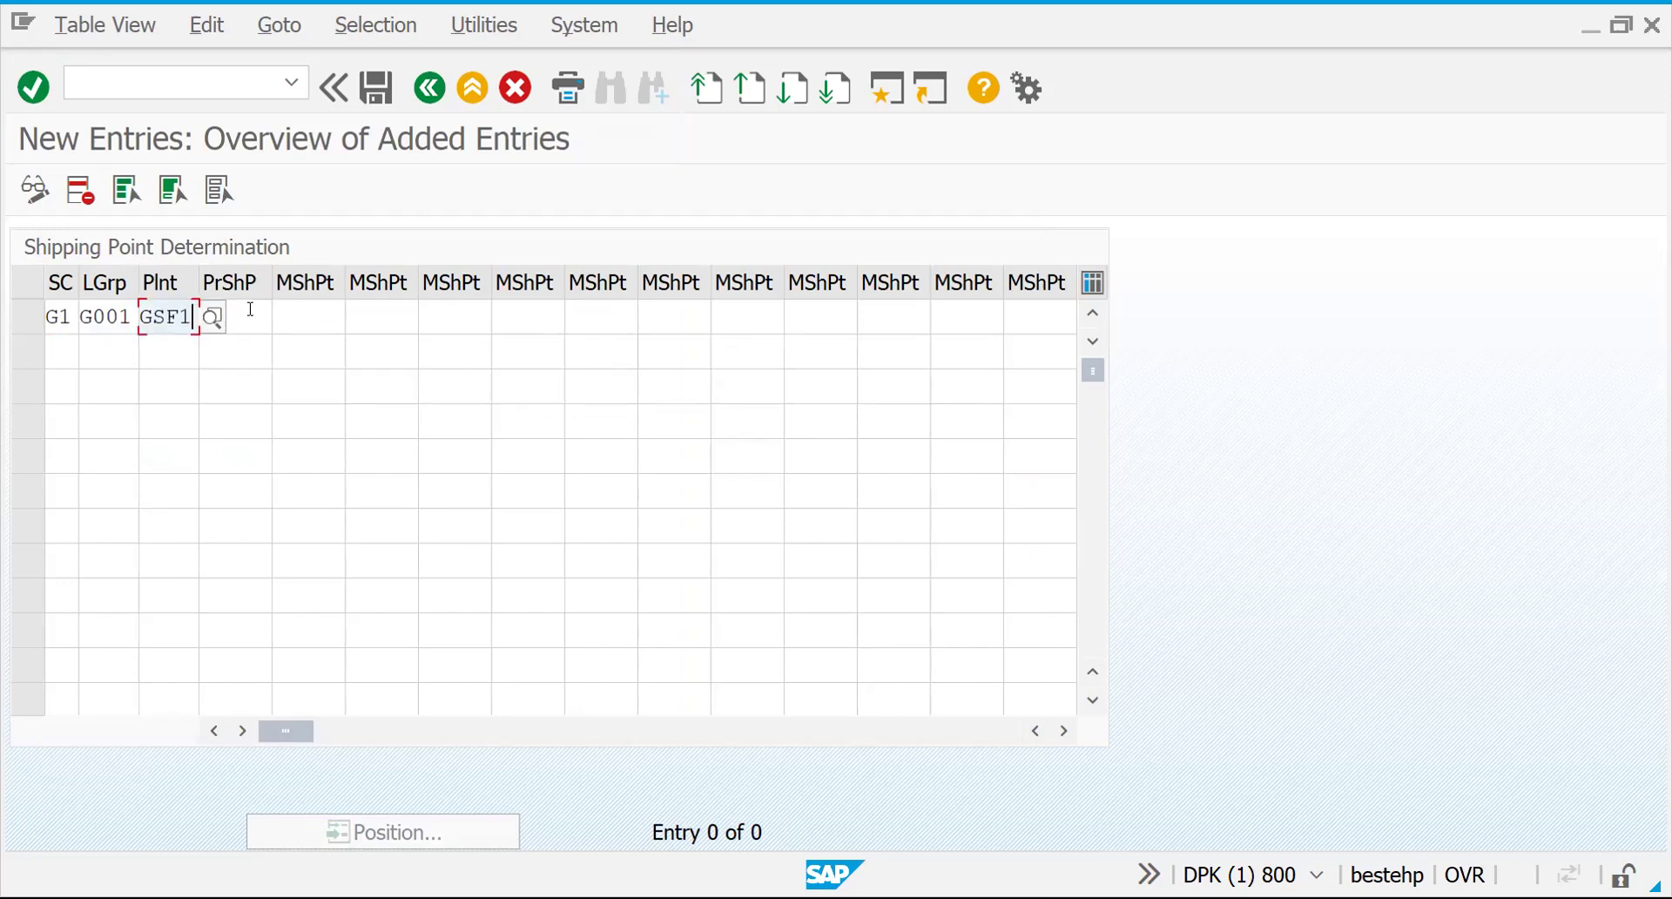
Step: Enter GSP1 as proposed shipping point and GSP2 as the first manual shipping point, and save the entry
{"action": "type", "text": "GS"}
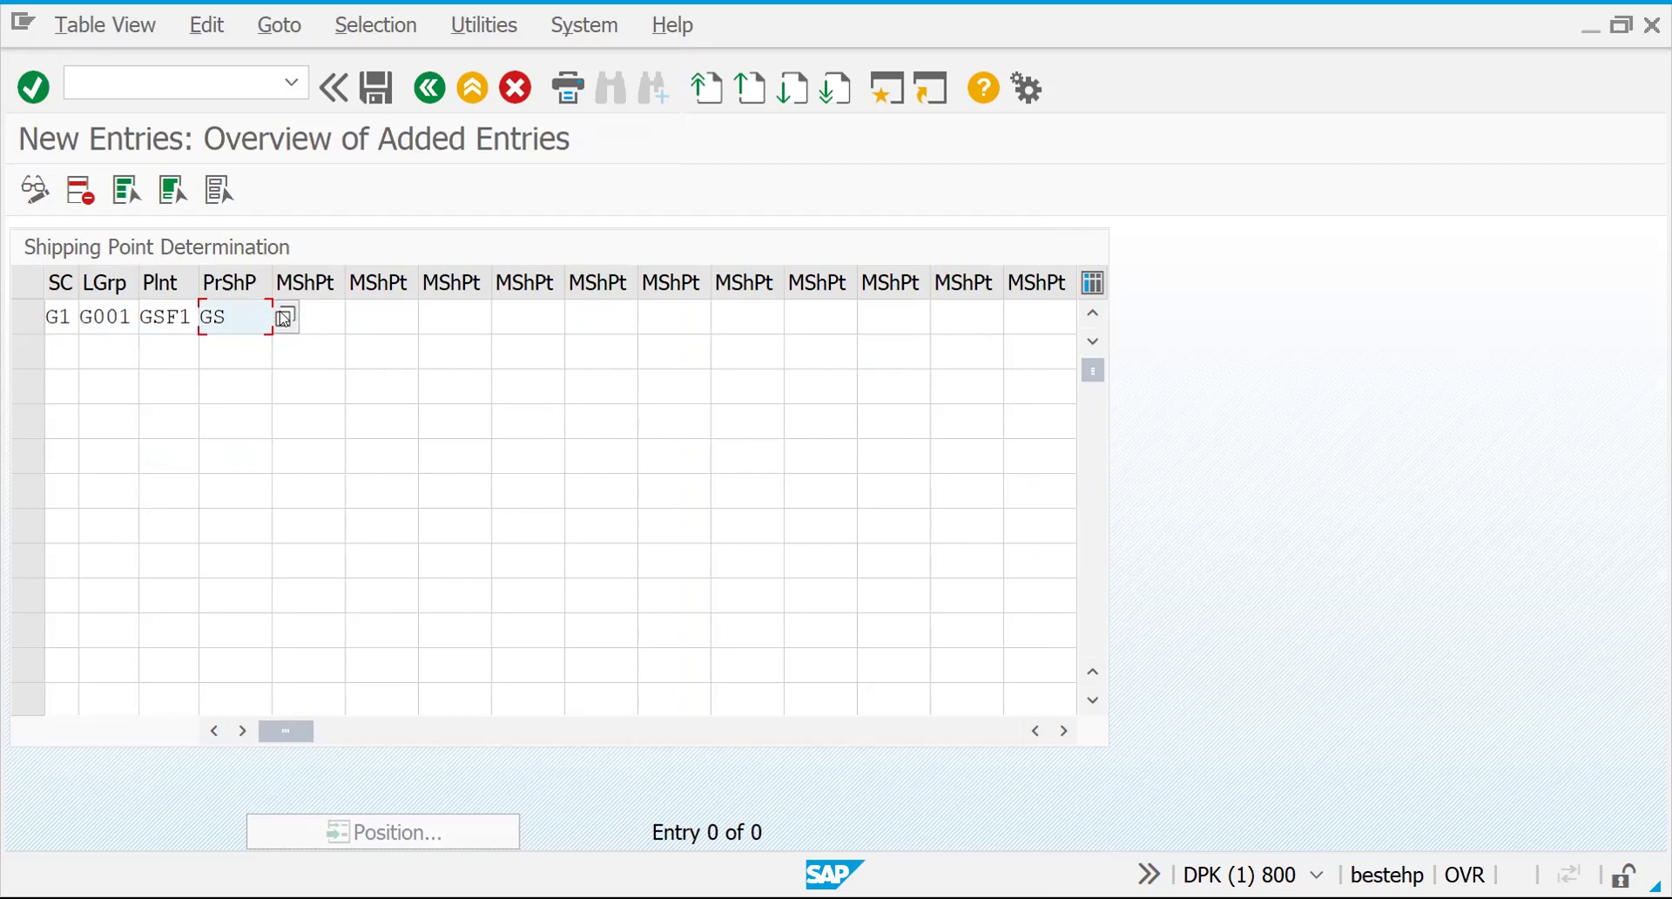
{"action": "type", "text": "P1"}
{"action": "key", "text": "Return"}
{"action": "left_click", "coordinate": [304, 320]}
{"action": "type", "text": "GSP2"}
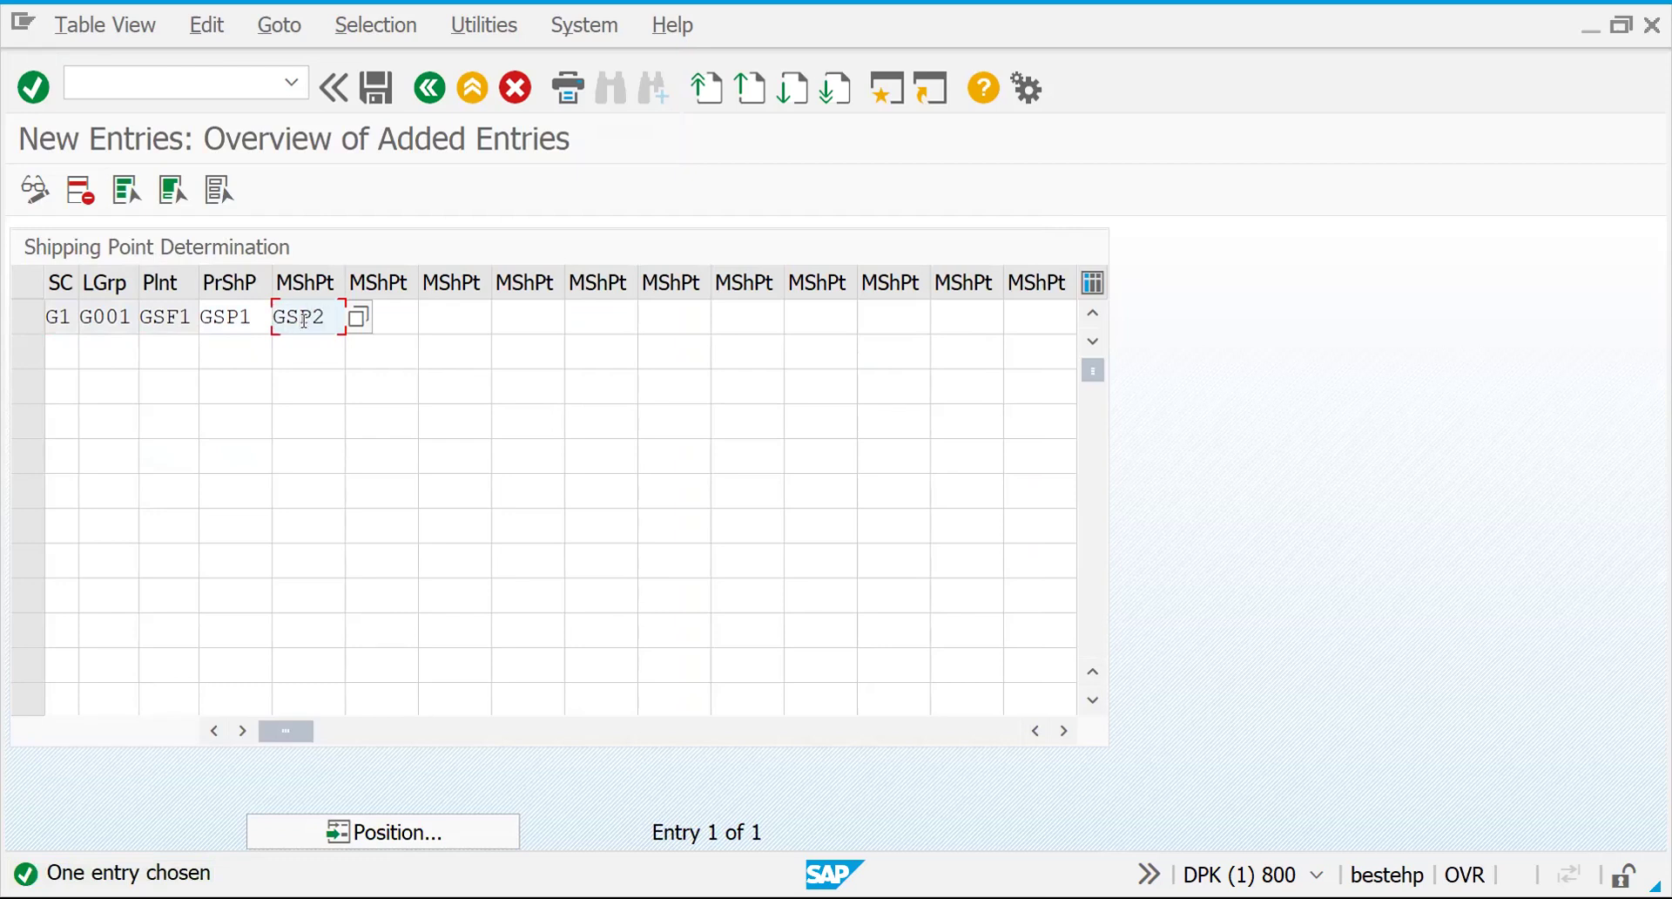
{"action": "key", "text": "Return"}
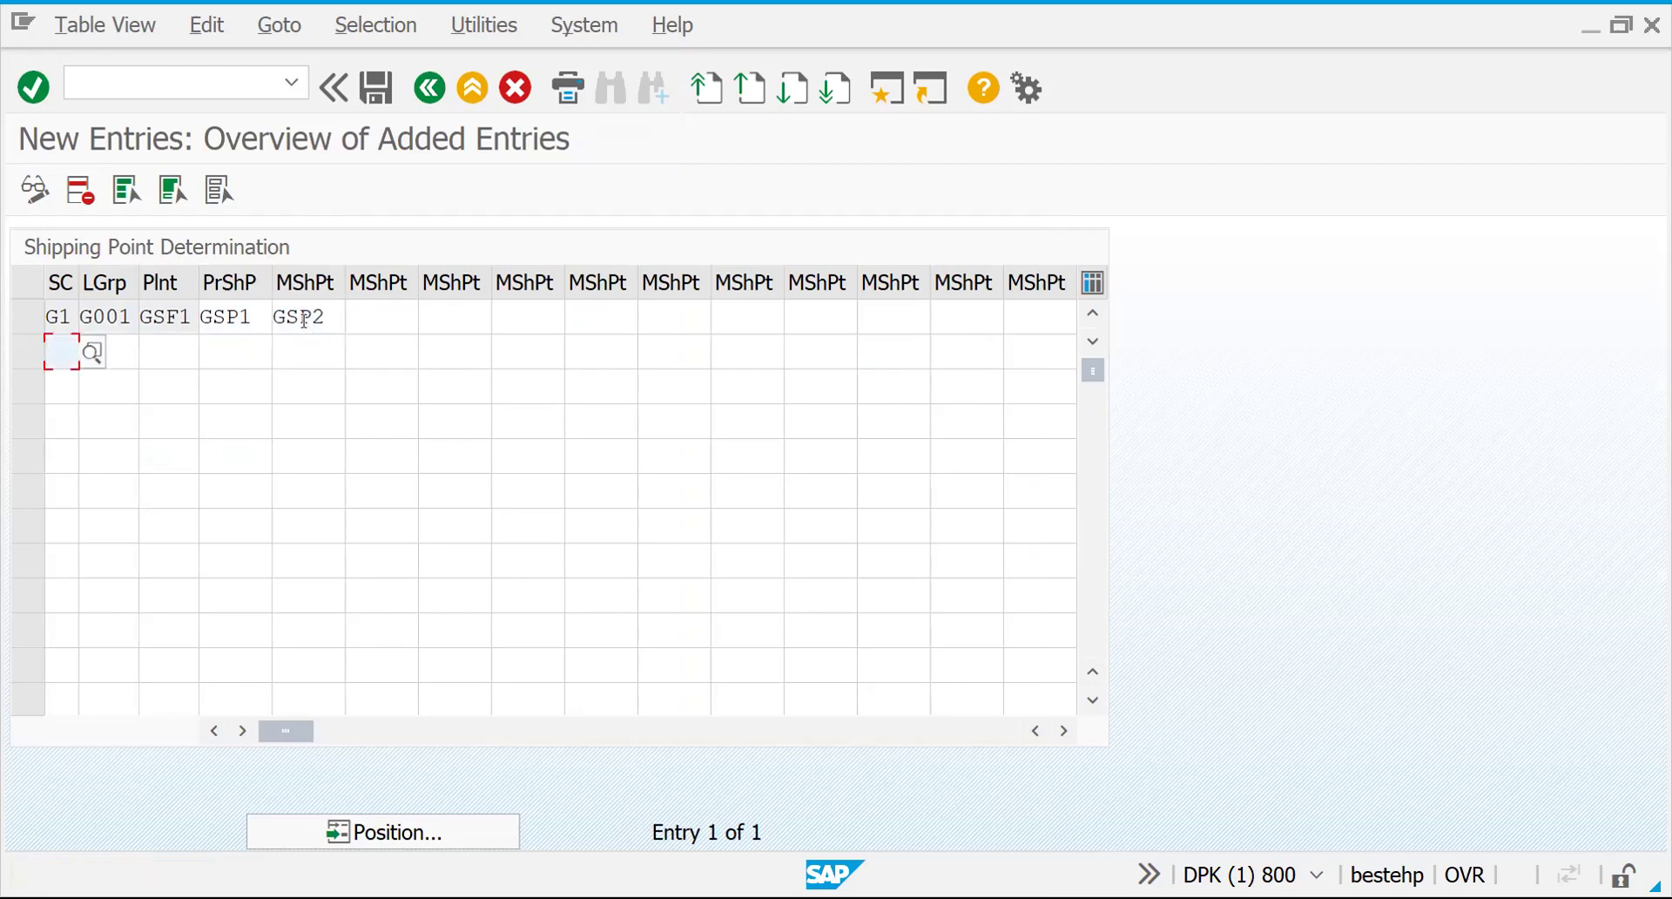
{"action": "key", "text": "F3"}
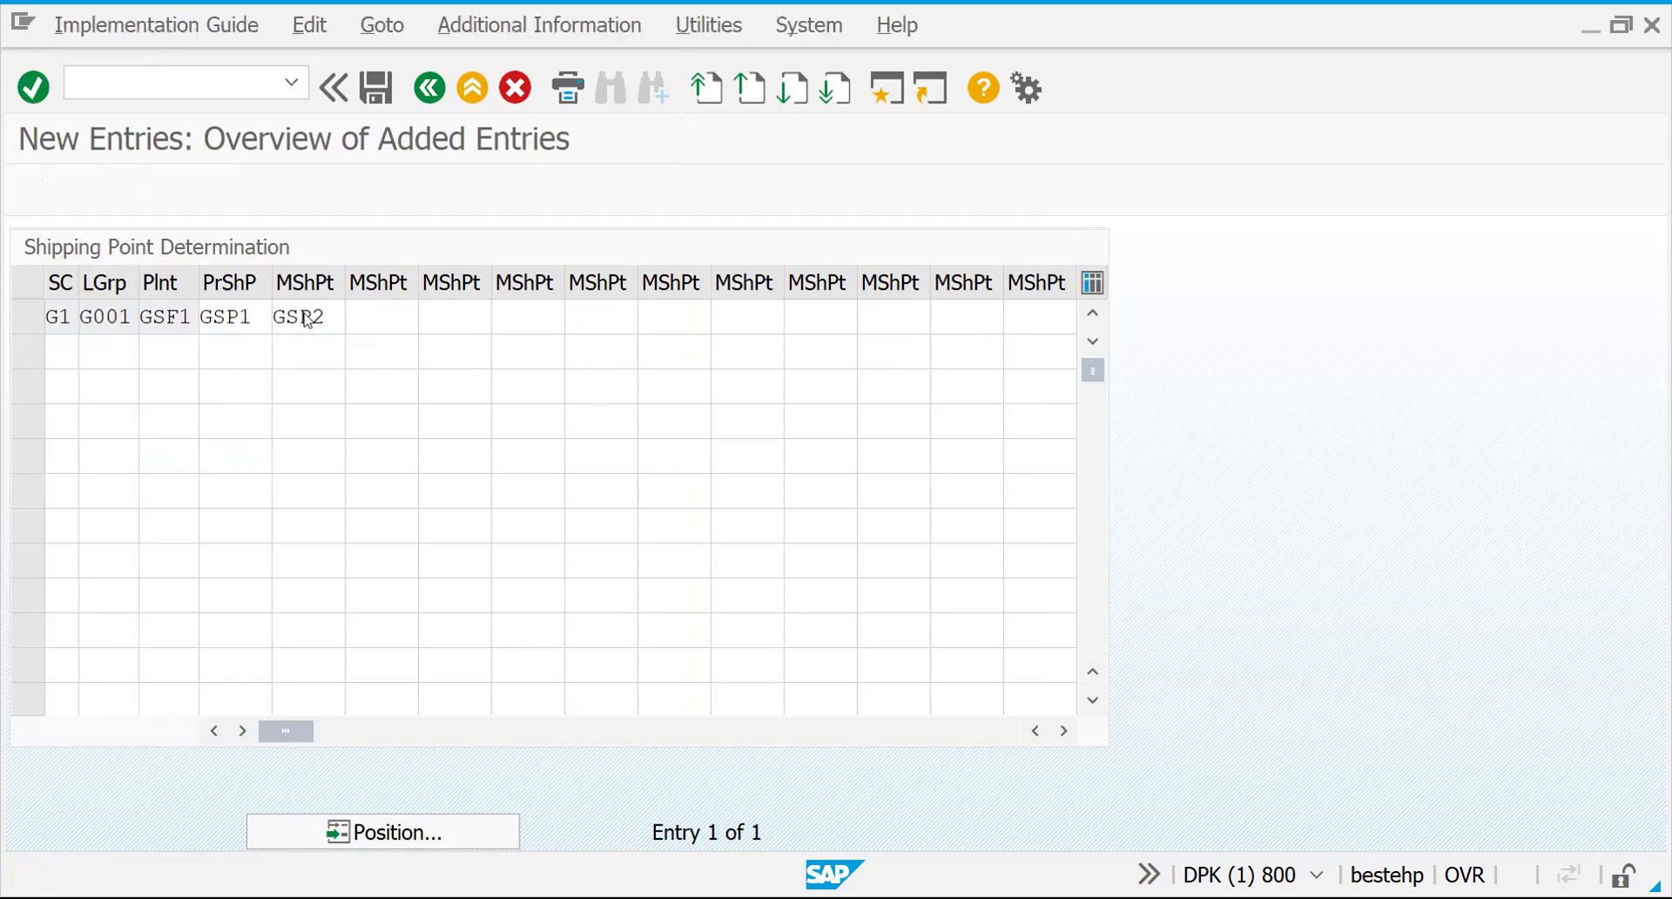
{"action": "key", "text": "Return"}
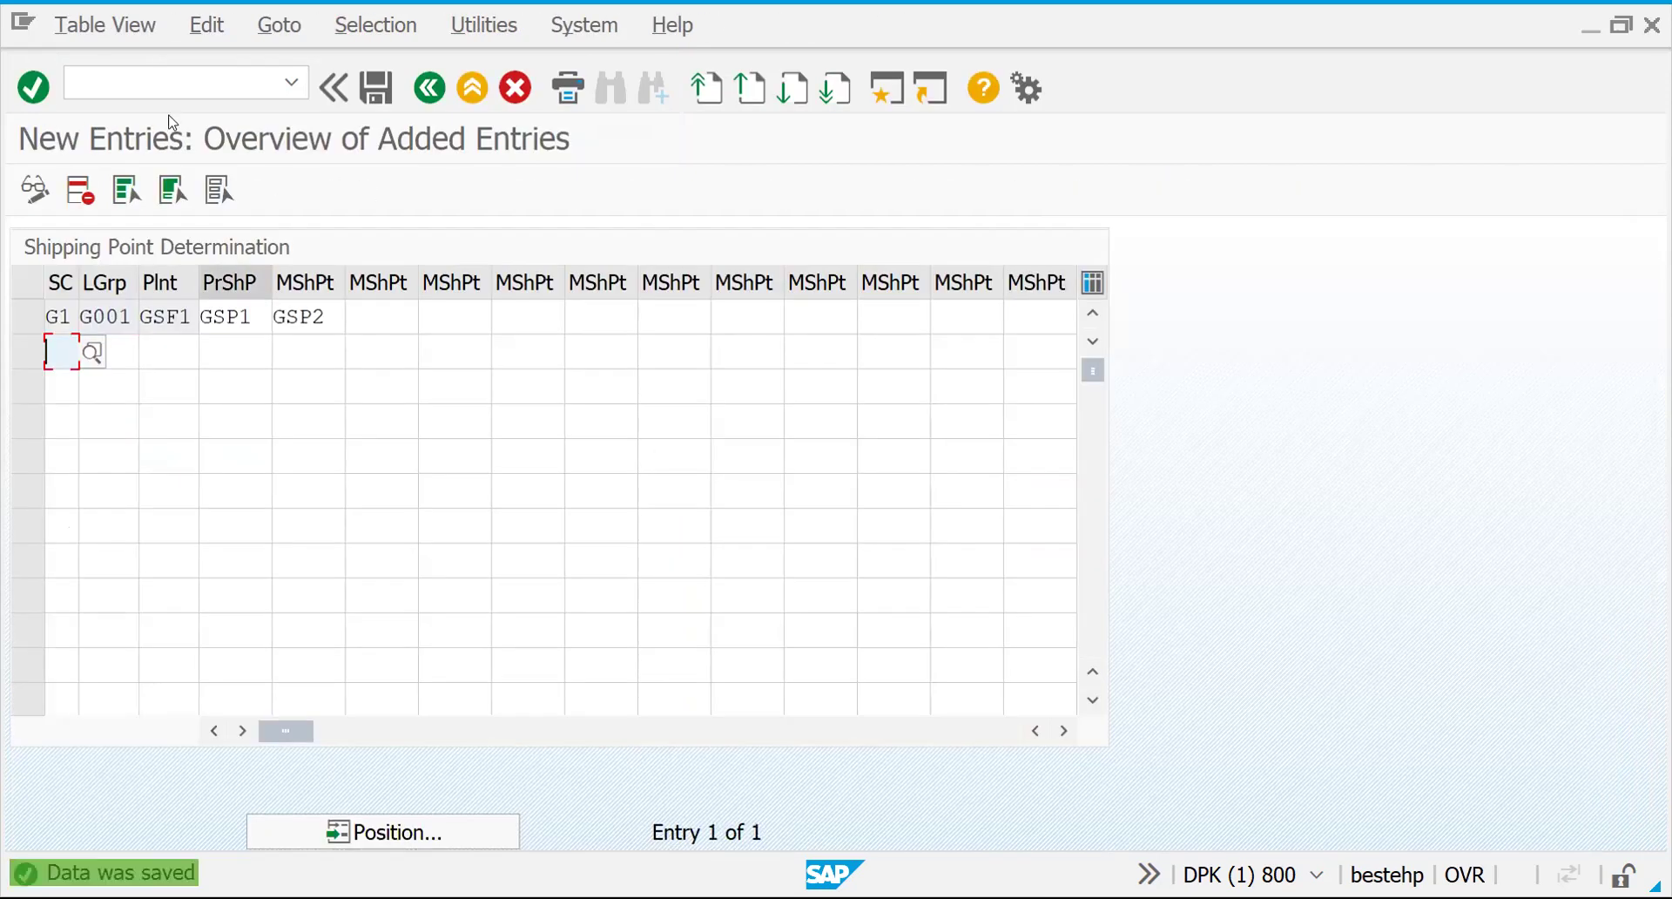
Step: Open transaction XD02 for customer KING CO LTD with sales area GS01, G1, GC
{"action": "left_click", "coordinate": [153, 88]}
{"action": "type", "text": "/NXD02"}
{"action": "key", "text": "Return"}
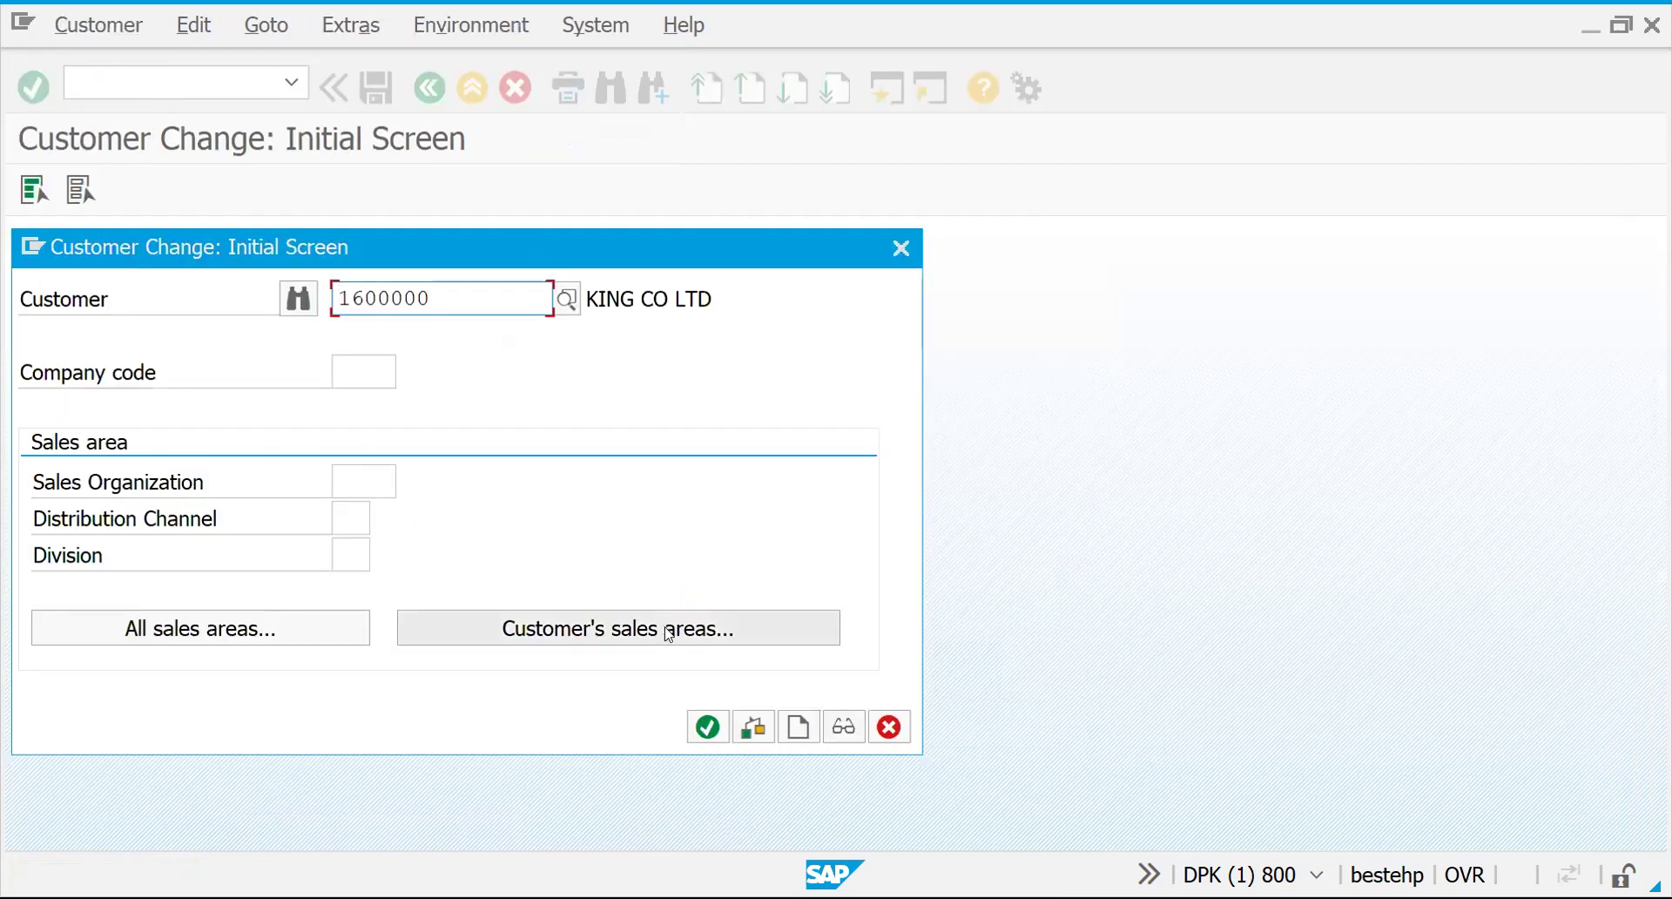
{"action": "left_click", "coordinate": [386, 488]}
{"action": "left_click", "coordinate": [392, 488]}
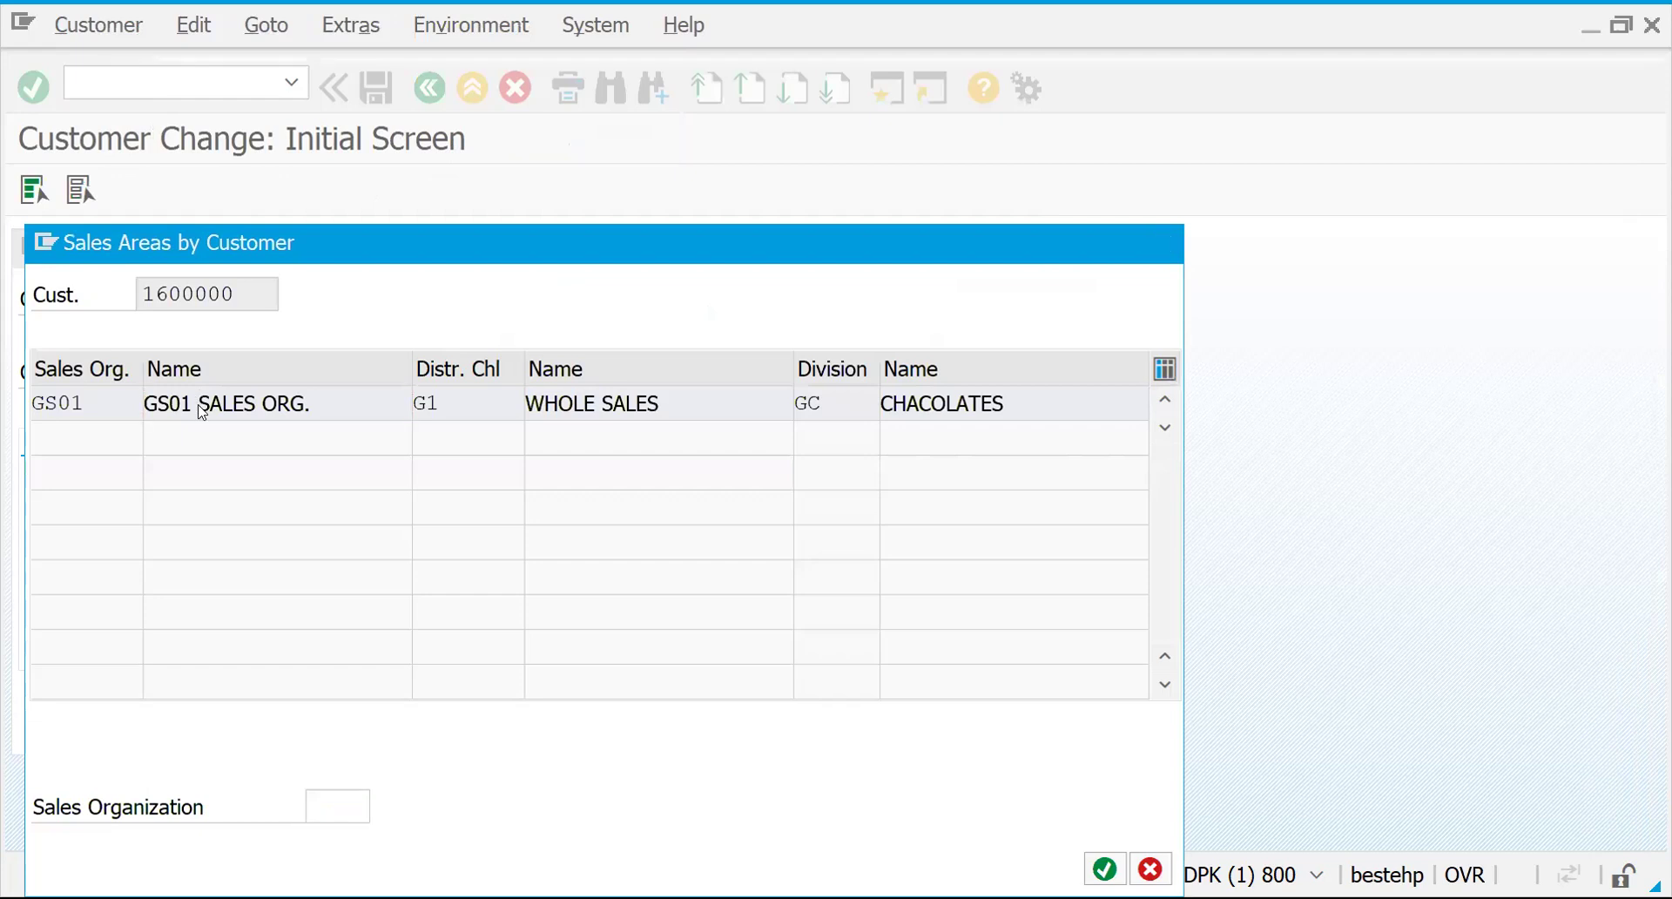
{"action": "double_click", "coordinate": [747, 395]}
{"action": "key", "text": "Return"}
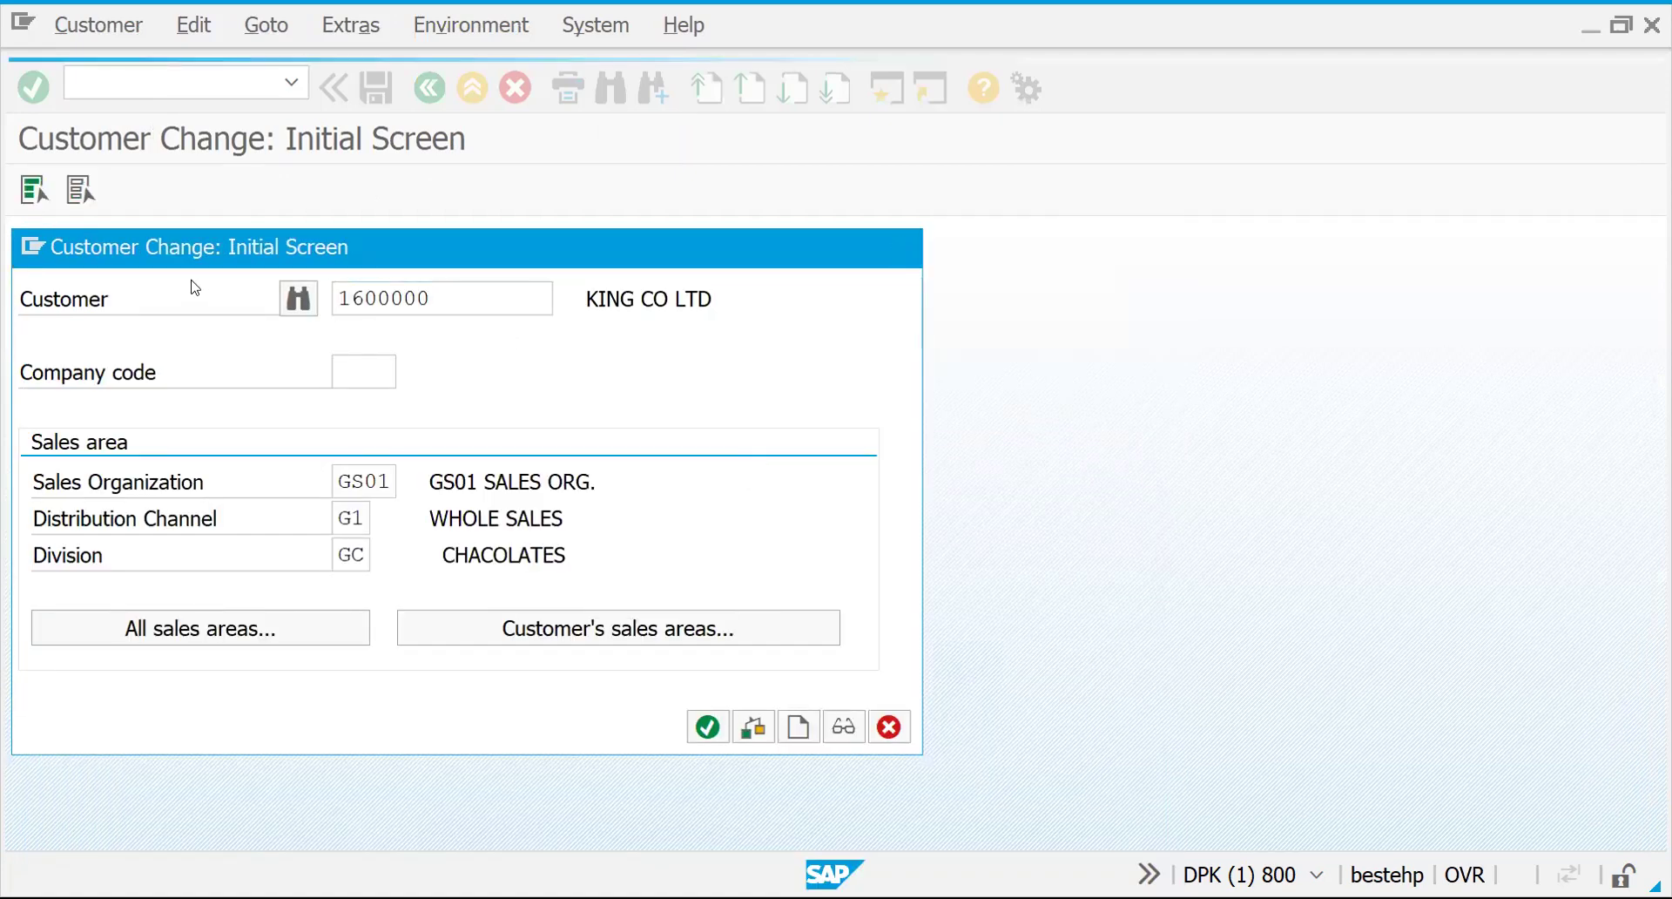
Step: Set the shipping condition in the customer's sales area shipping data to G1, DAILY SHIPPING, and save the customer
{"action": "left_click", "coordinate": [336, 187]}
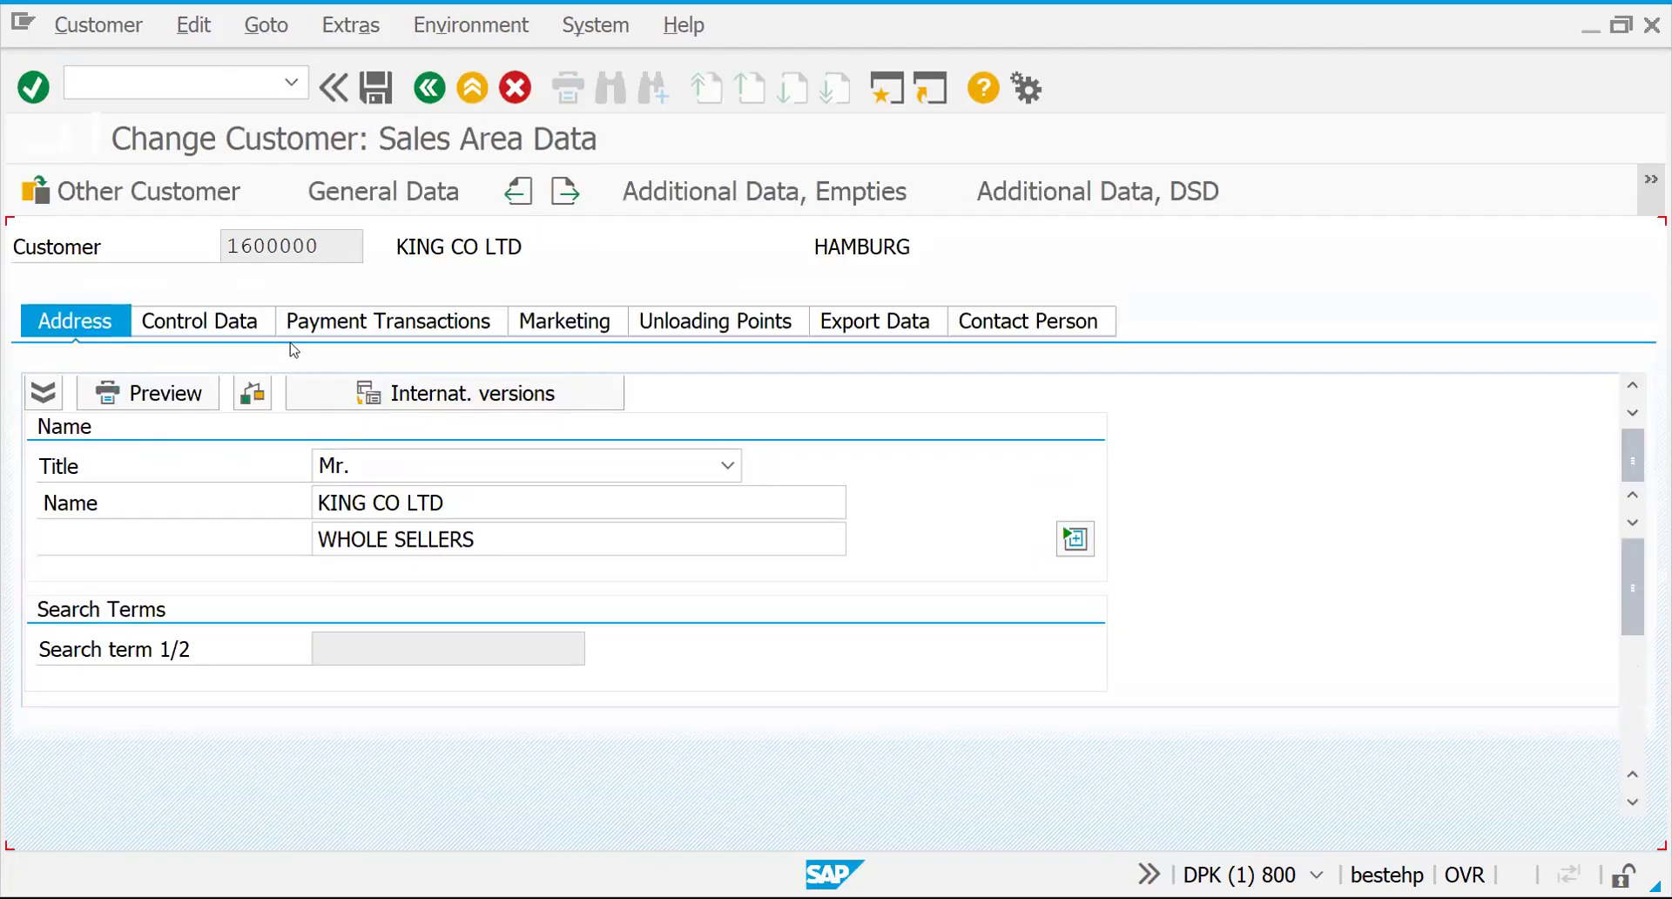
{"action": "left_click", "coordinate": [155, 430]}
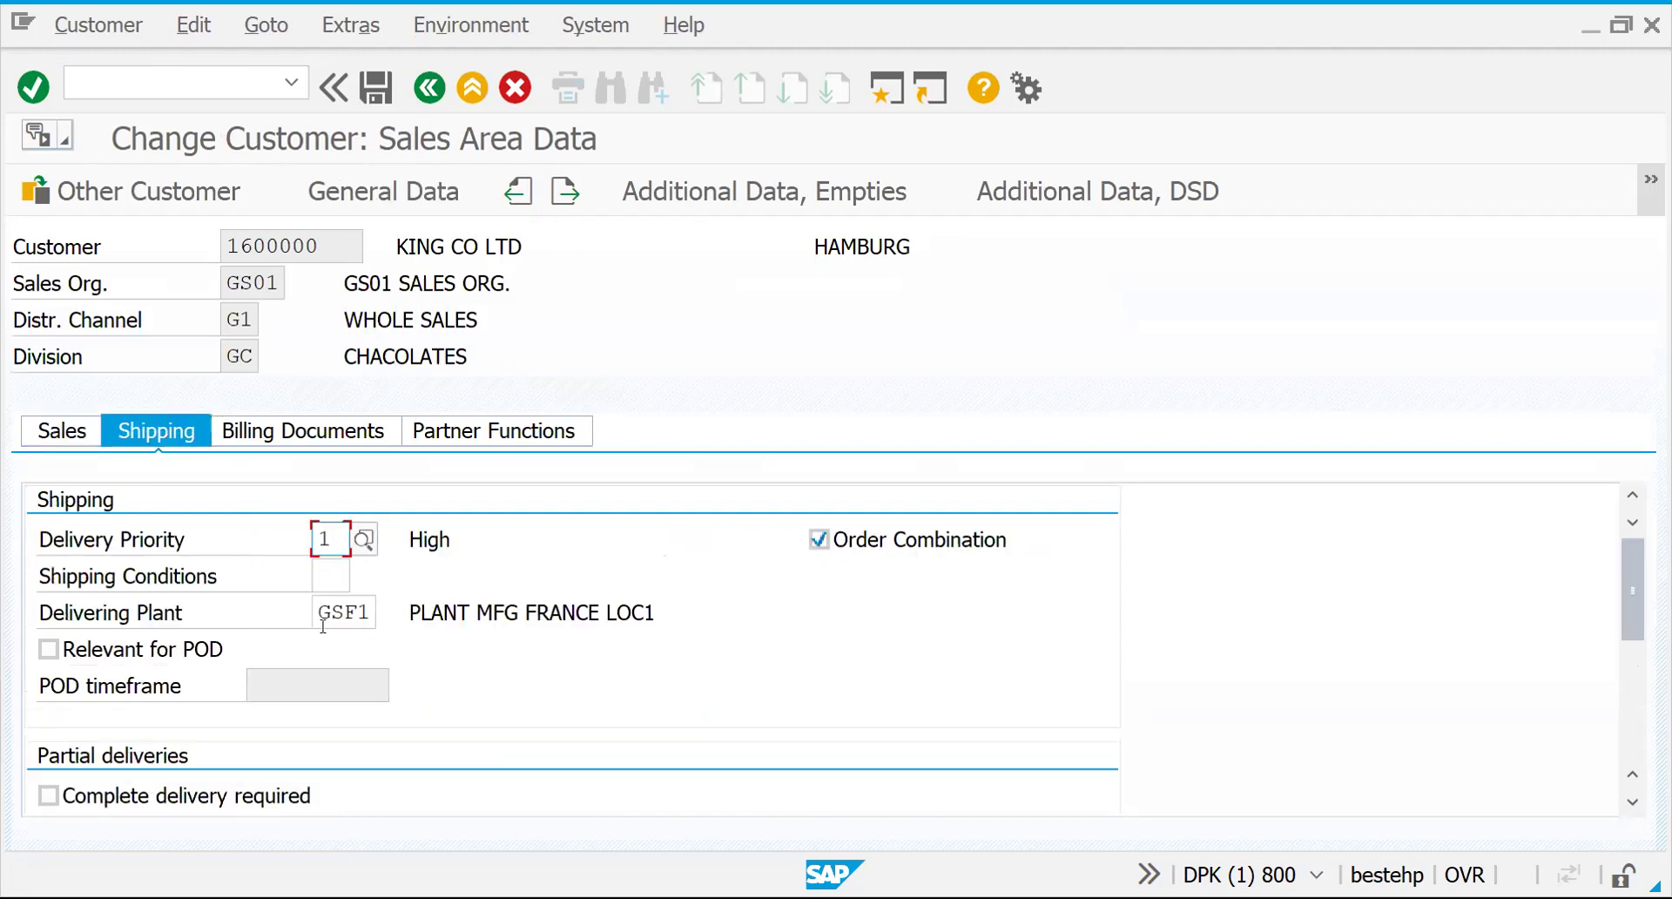
{"action": "left_click", "coordinate": [342, 574]}
{"action": "left_click", "coordinate": [363, 577]}
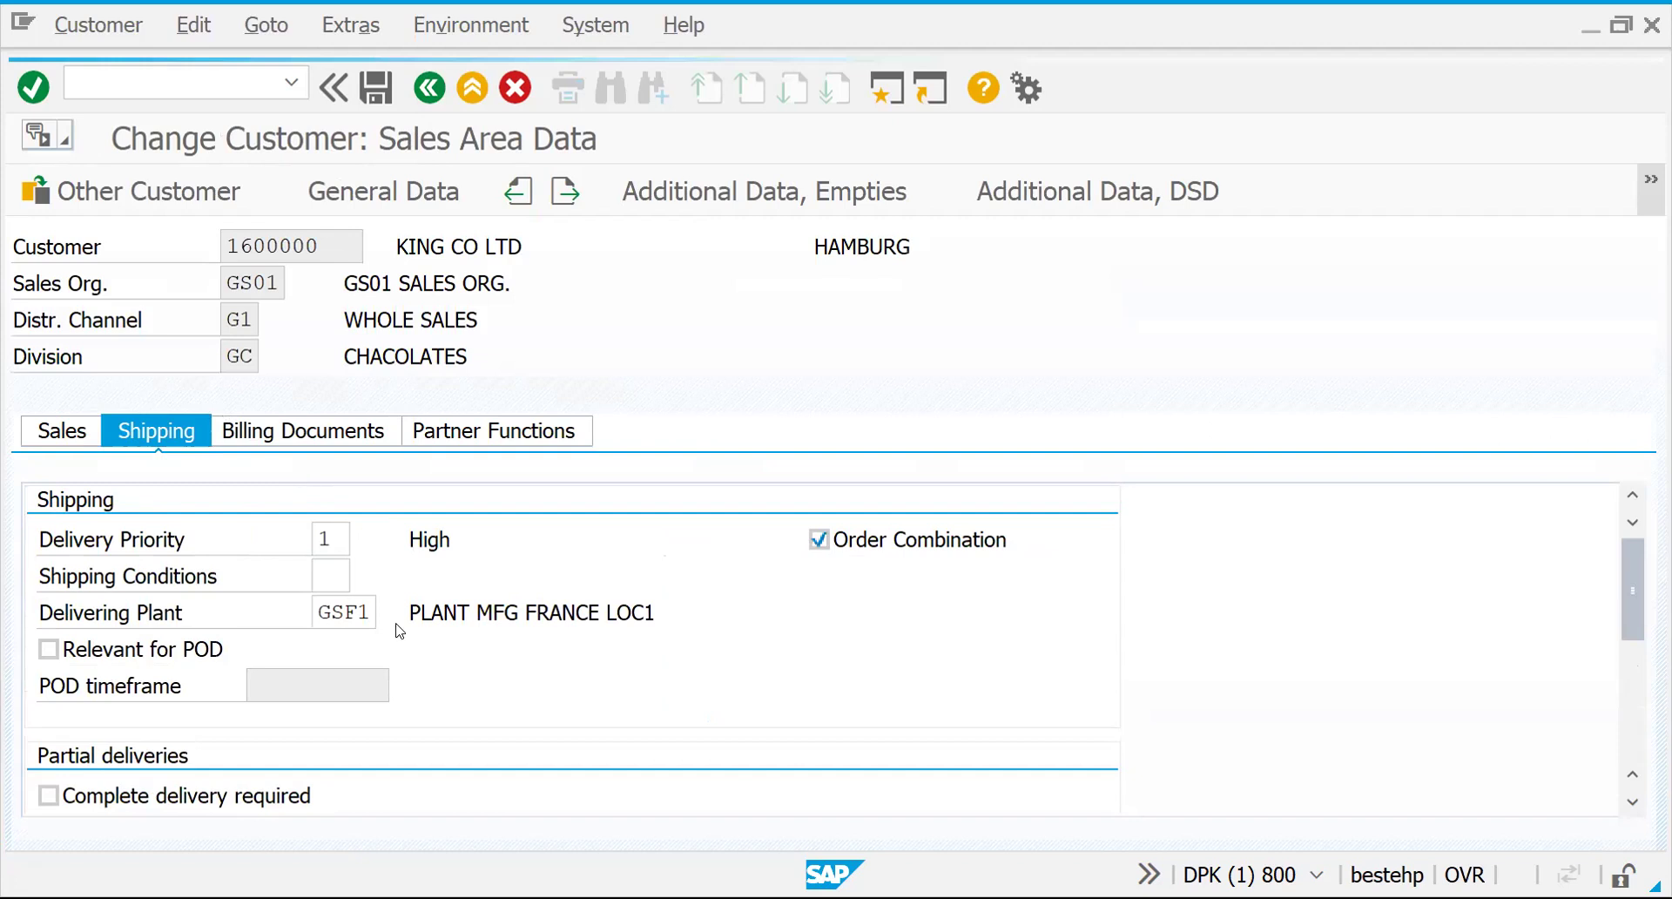
{"action": "left_click", "coordinate": [927, 720]}
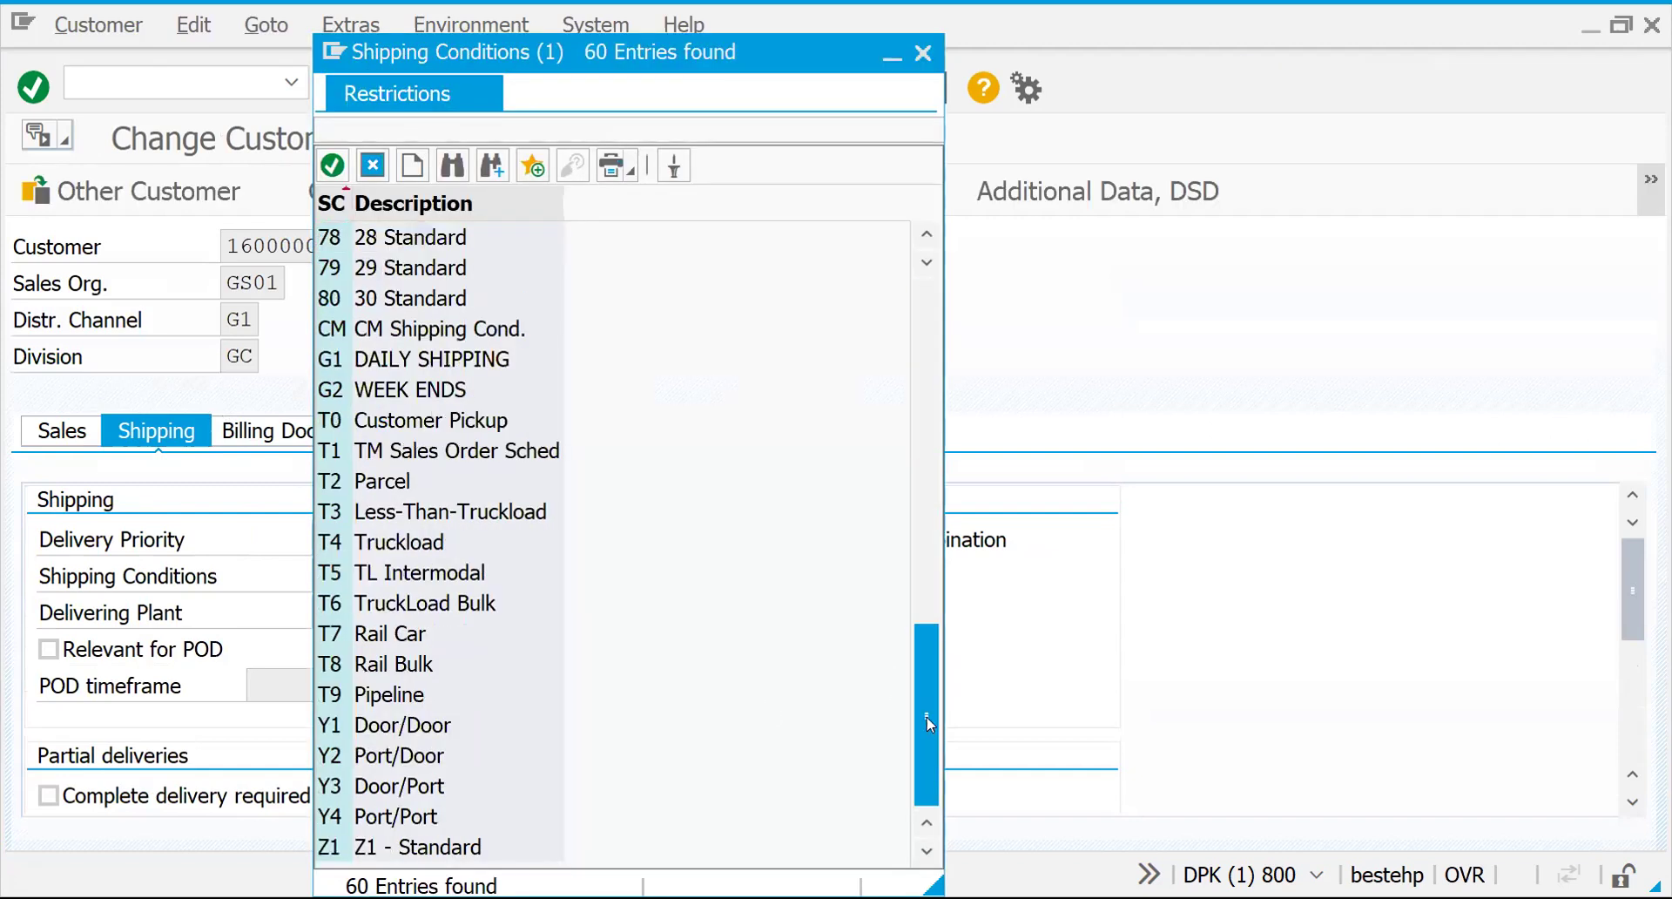
{"action": "double_click", "coordinate": [328, 359]}
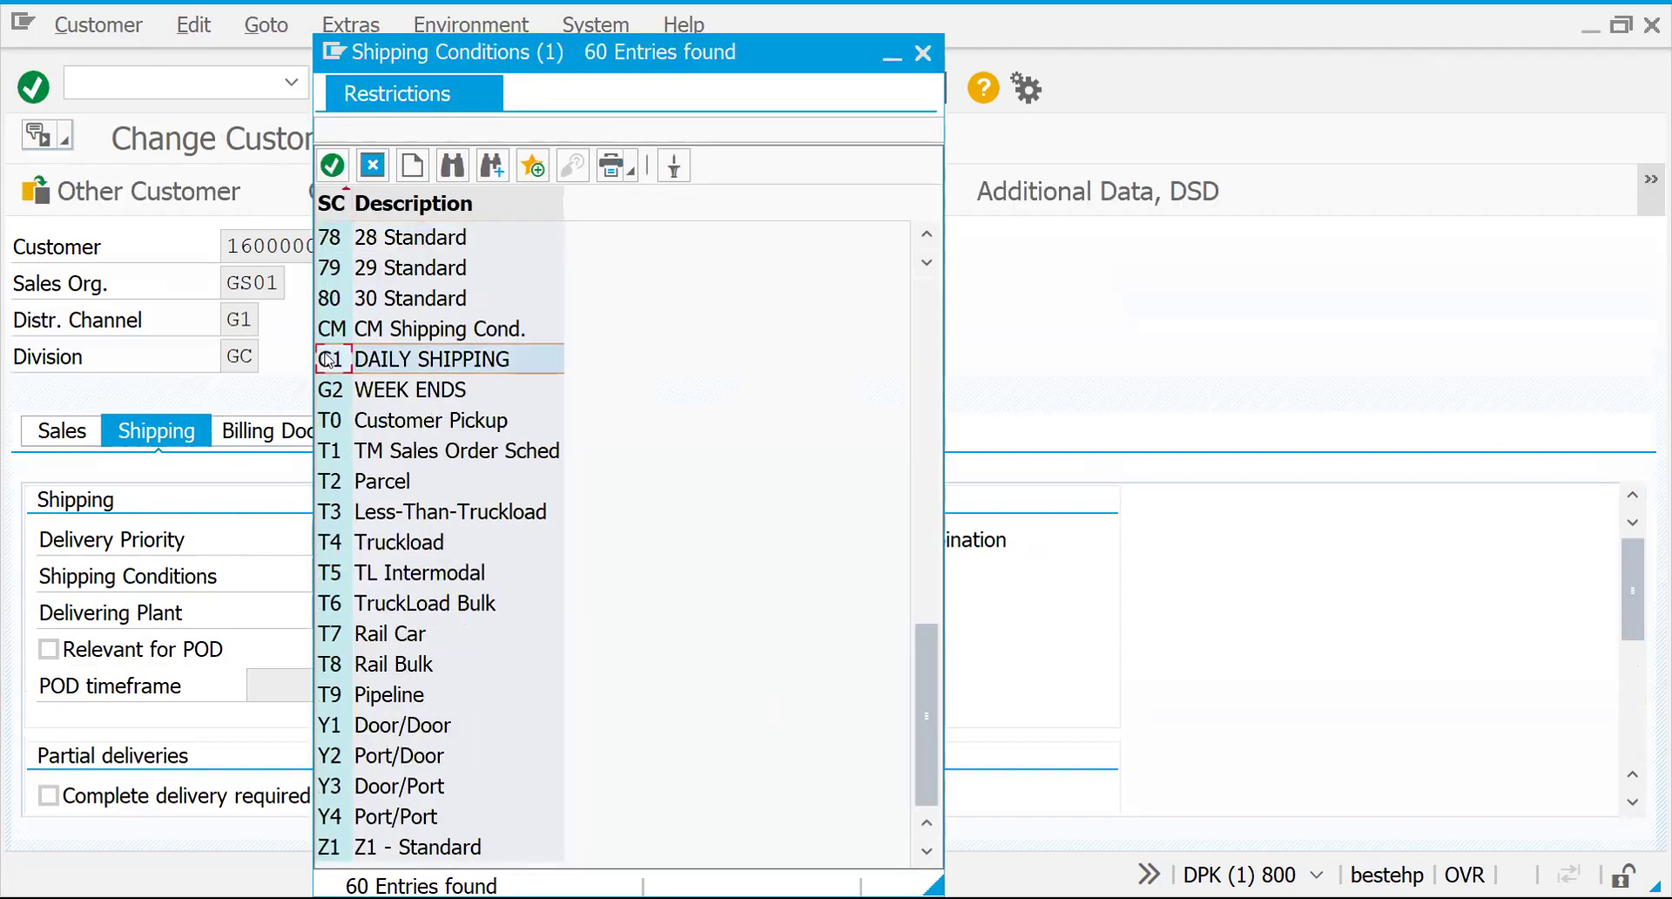
{"action": "key", "text": "ctrl+s"}
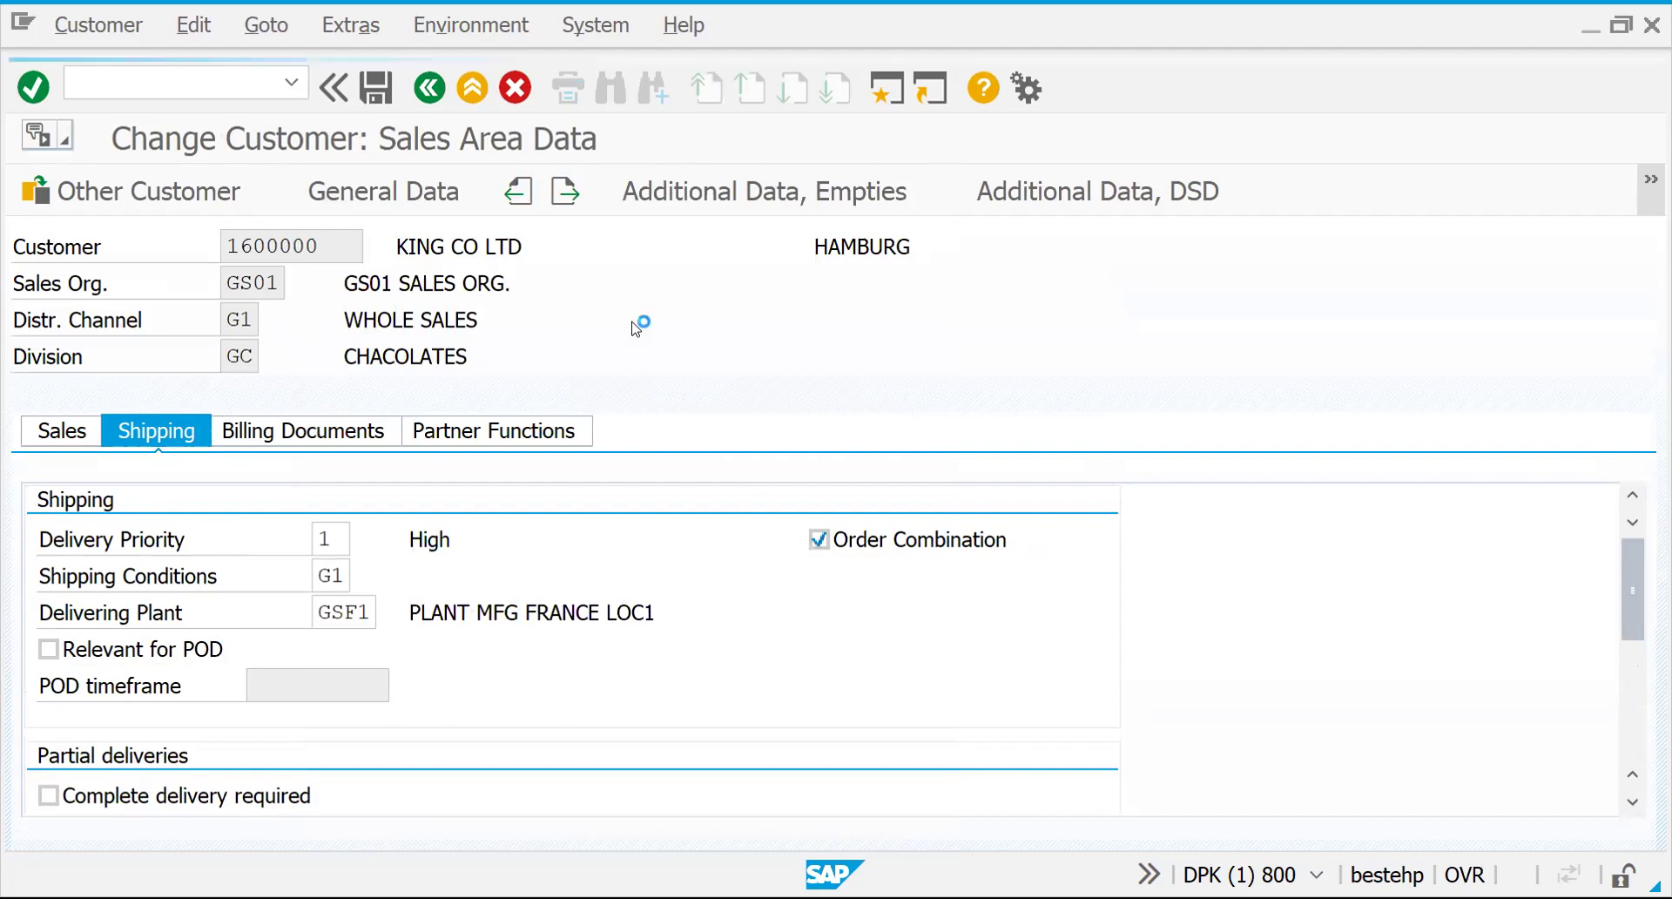
{"action": "left_click", "coordinate": [902, 247]}
{"action": "type", "text": "/N"}
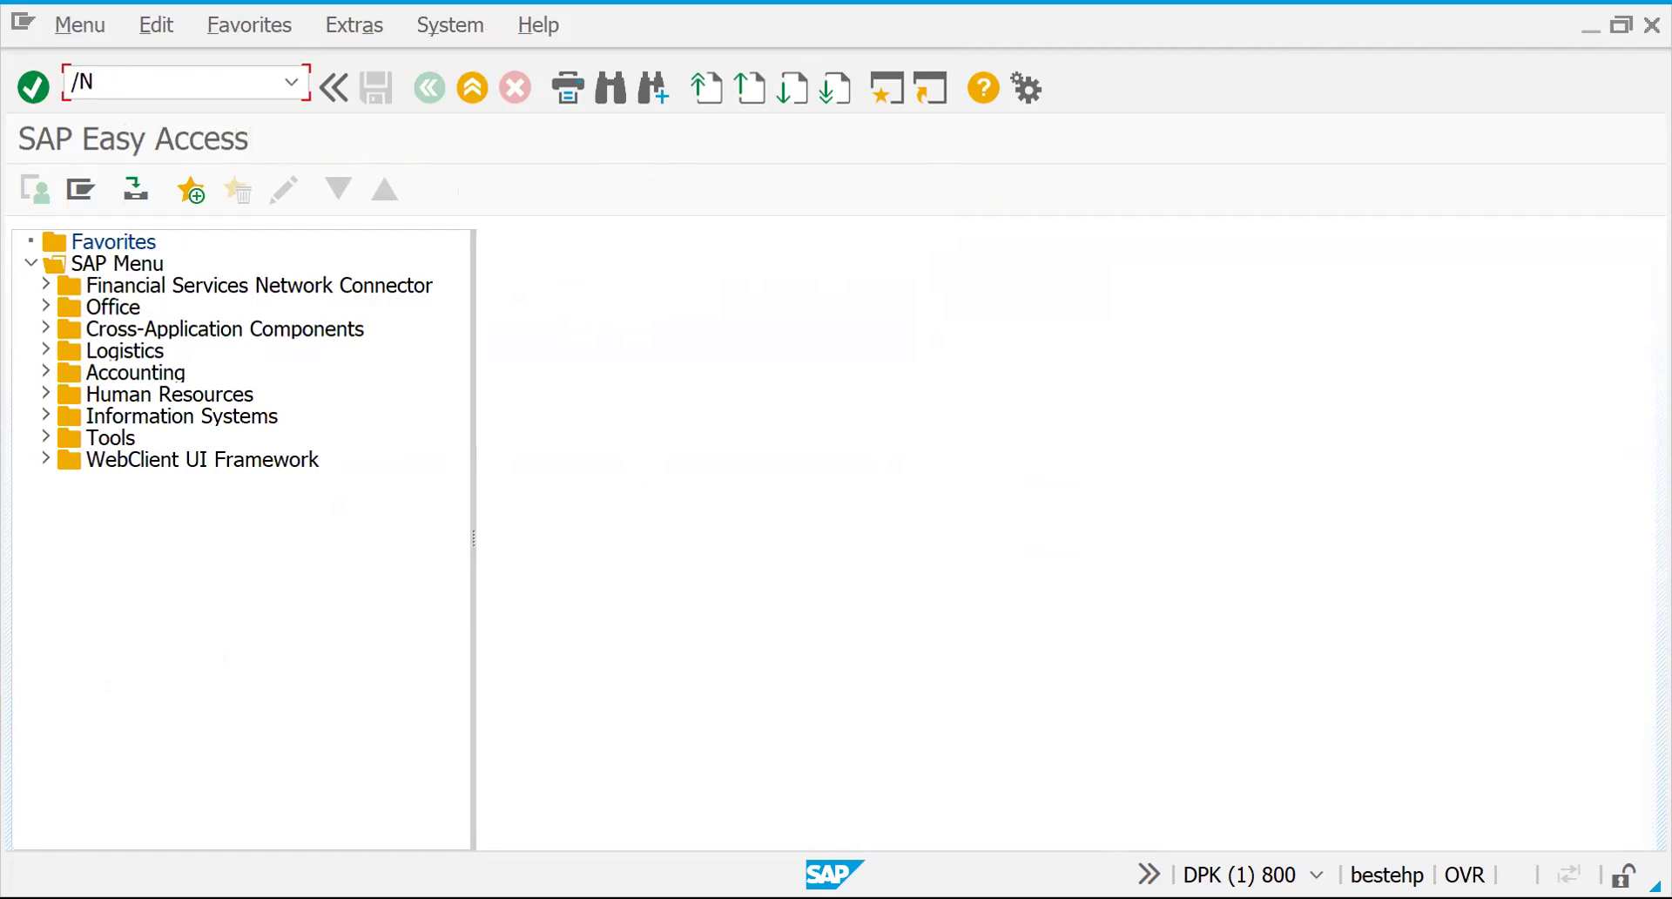
{"action": "type", "text": "XD02"}
{"action": "key", "text": "Return"}
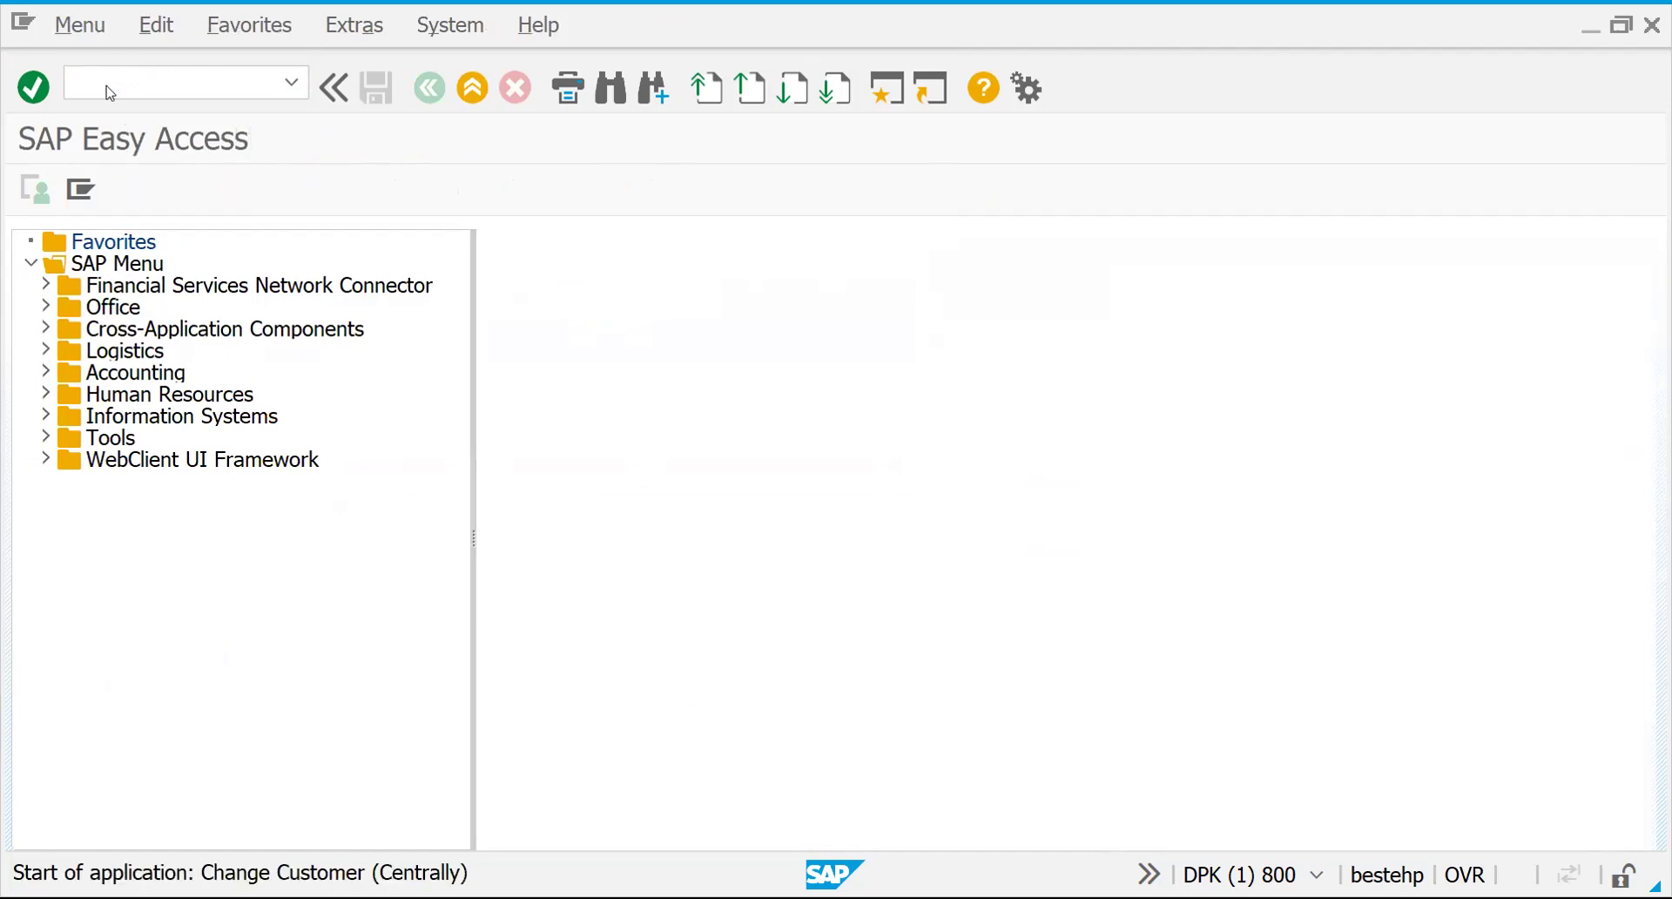
{"action": "key", "text": "F3"}
{"action": "type", "text": "/N"}
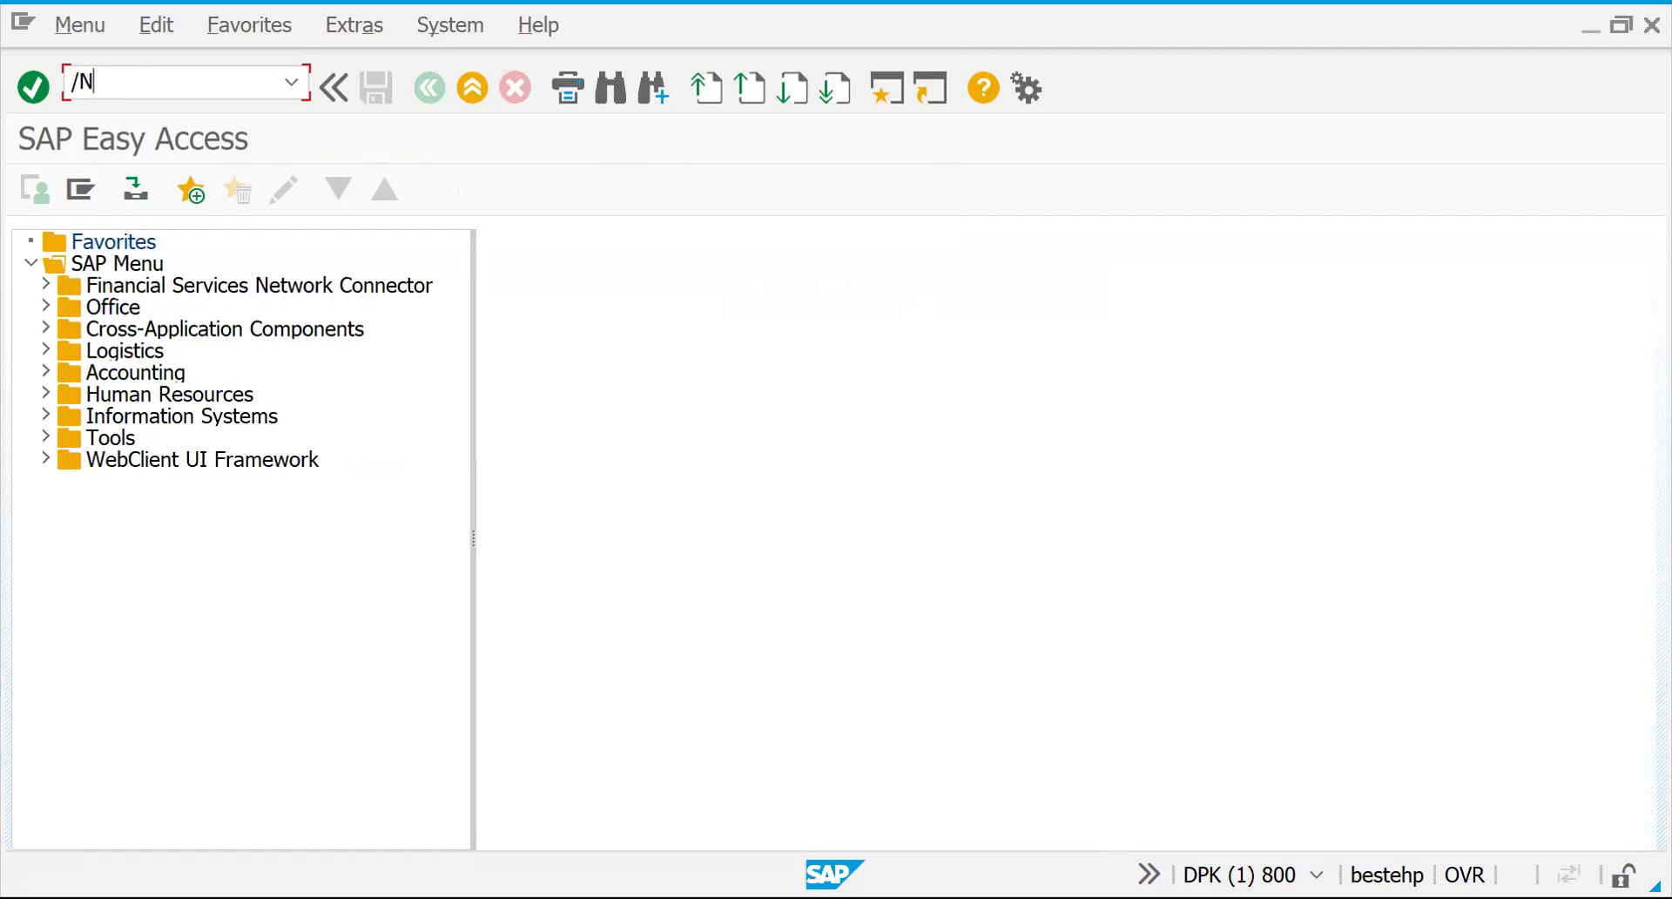
{"action": "type", "text": "MM02"}
{"action": "key", "text": "Return"}
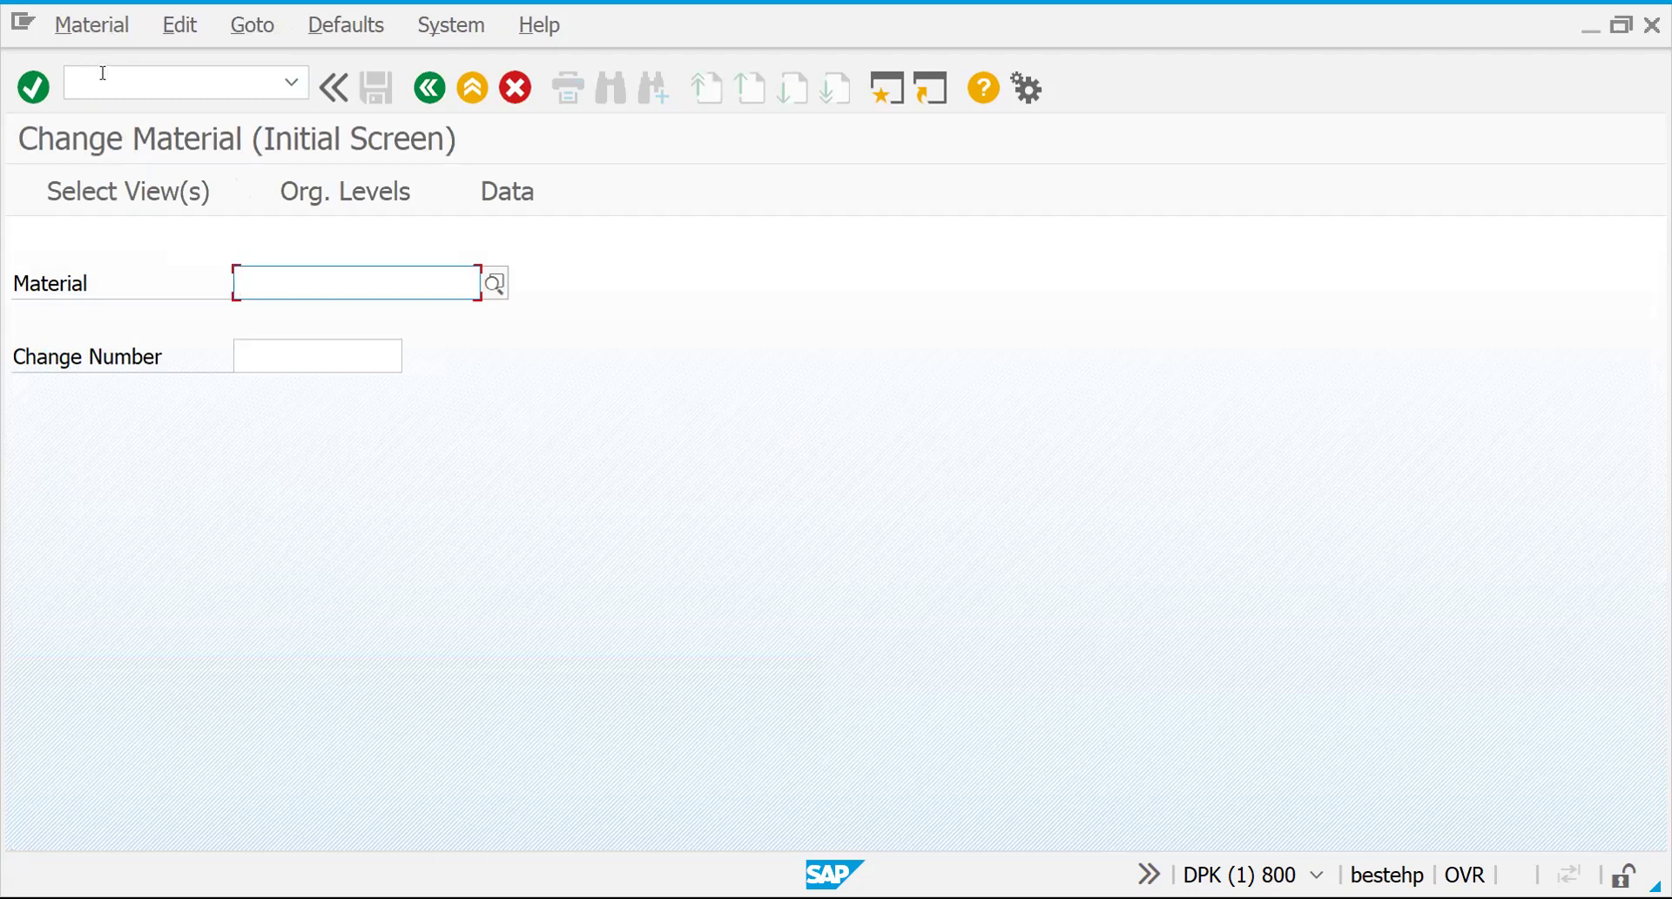
Step: Start a sales order in transaction VA01 with order type ZOR1 and sales area GS01, G1, GC
{"action": "left_click", "coordinate": [103, 79]}
{"action": "type", "text": "/NSE1"}
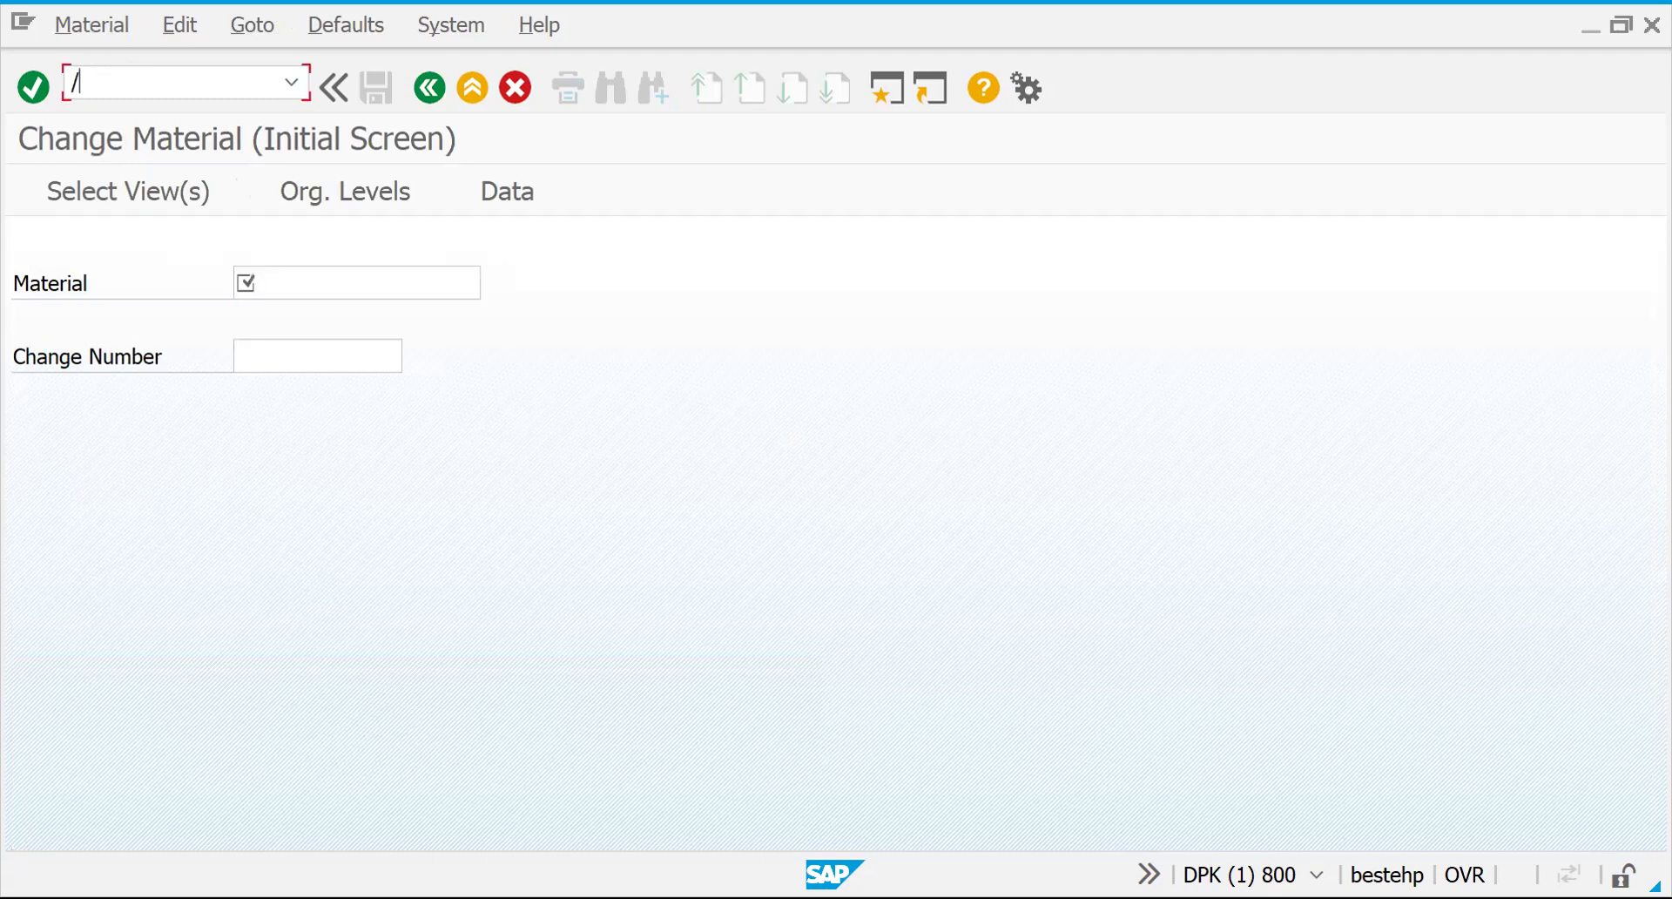
{"action": "key", "text": "BackSpace"}
{"action": "key", "text": "BackSpace"}
{"action": "key", "text": "BackSpace"}
{"action": "type", "text": "VA01"}
{"action": "key", "text": "Return"}
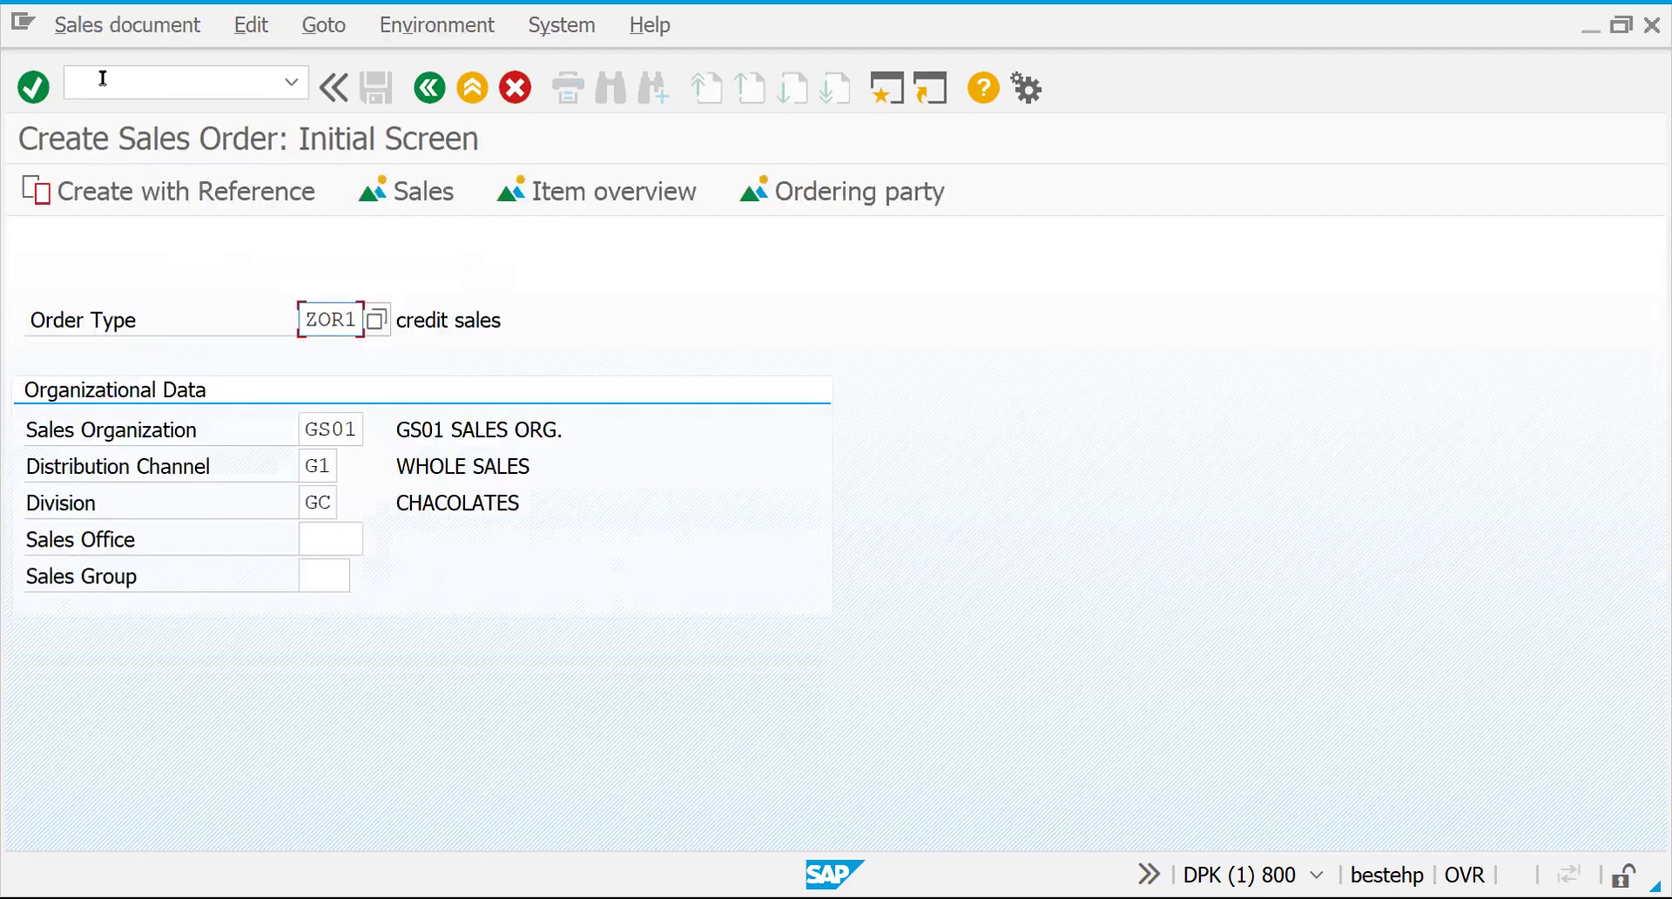
{"action": "key", "text": "Return"}
Step: Enter KING CO LTD as the order's sold-to party and accept the same company as ship-to party
{"action": "key", "text": "Down"}
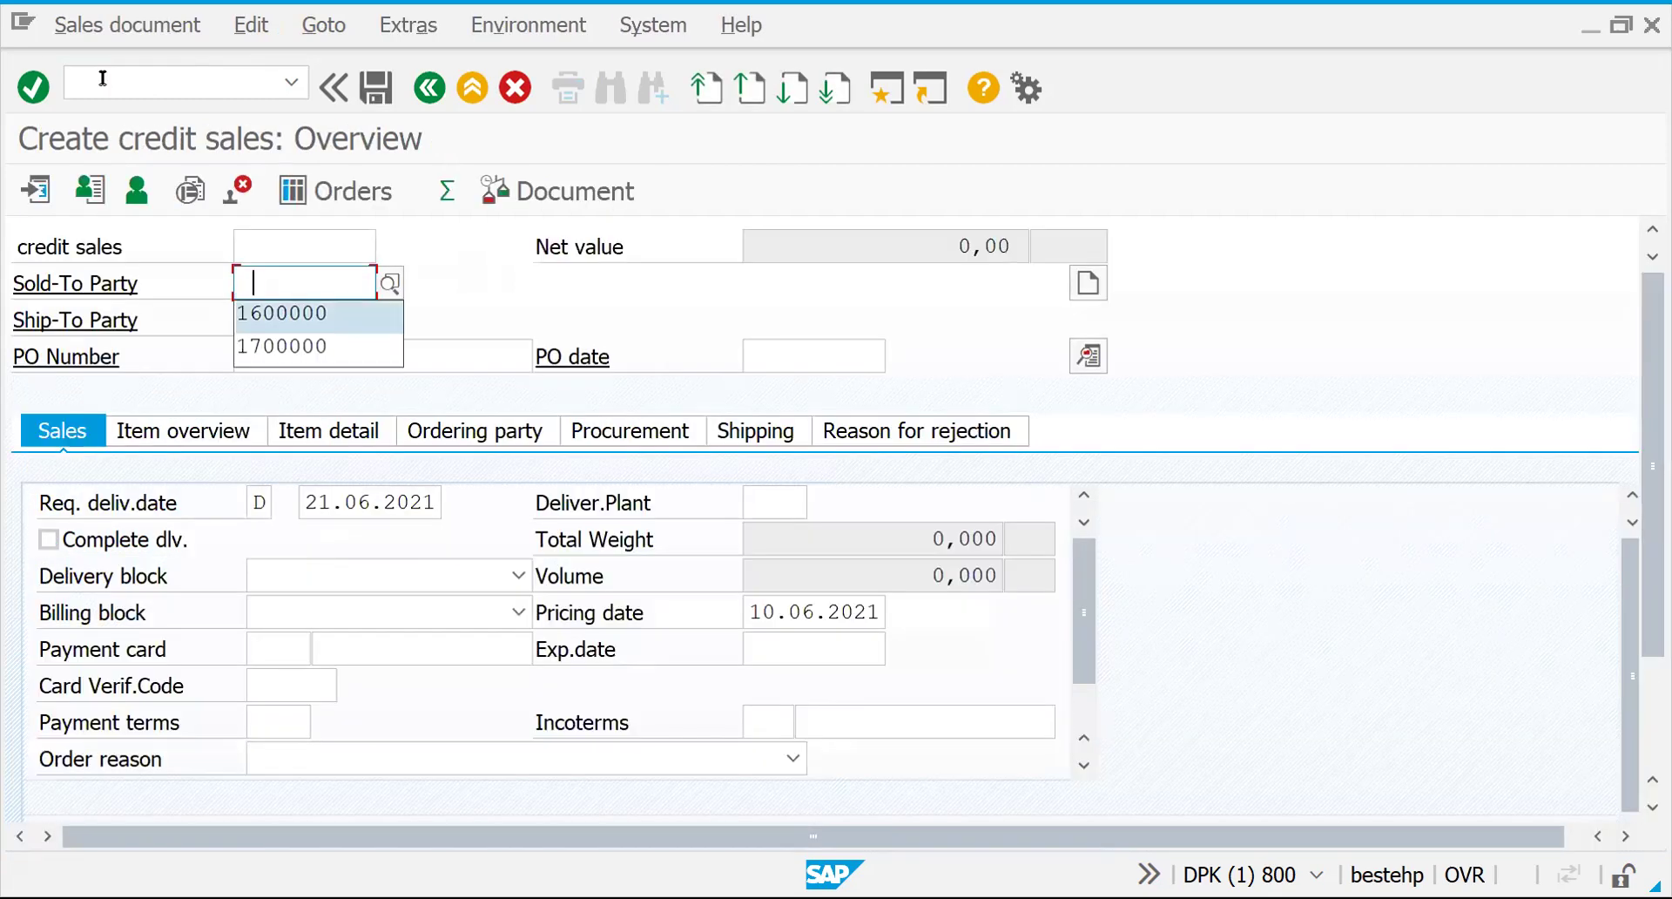
{"action": "key", "text": "Return"}
{"action": "key", "text": "Return"}
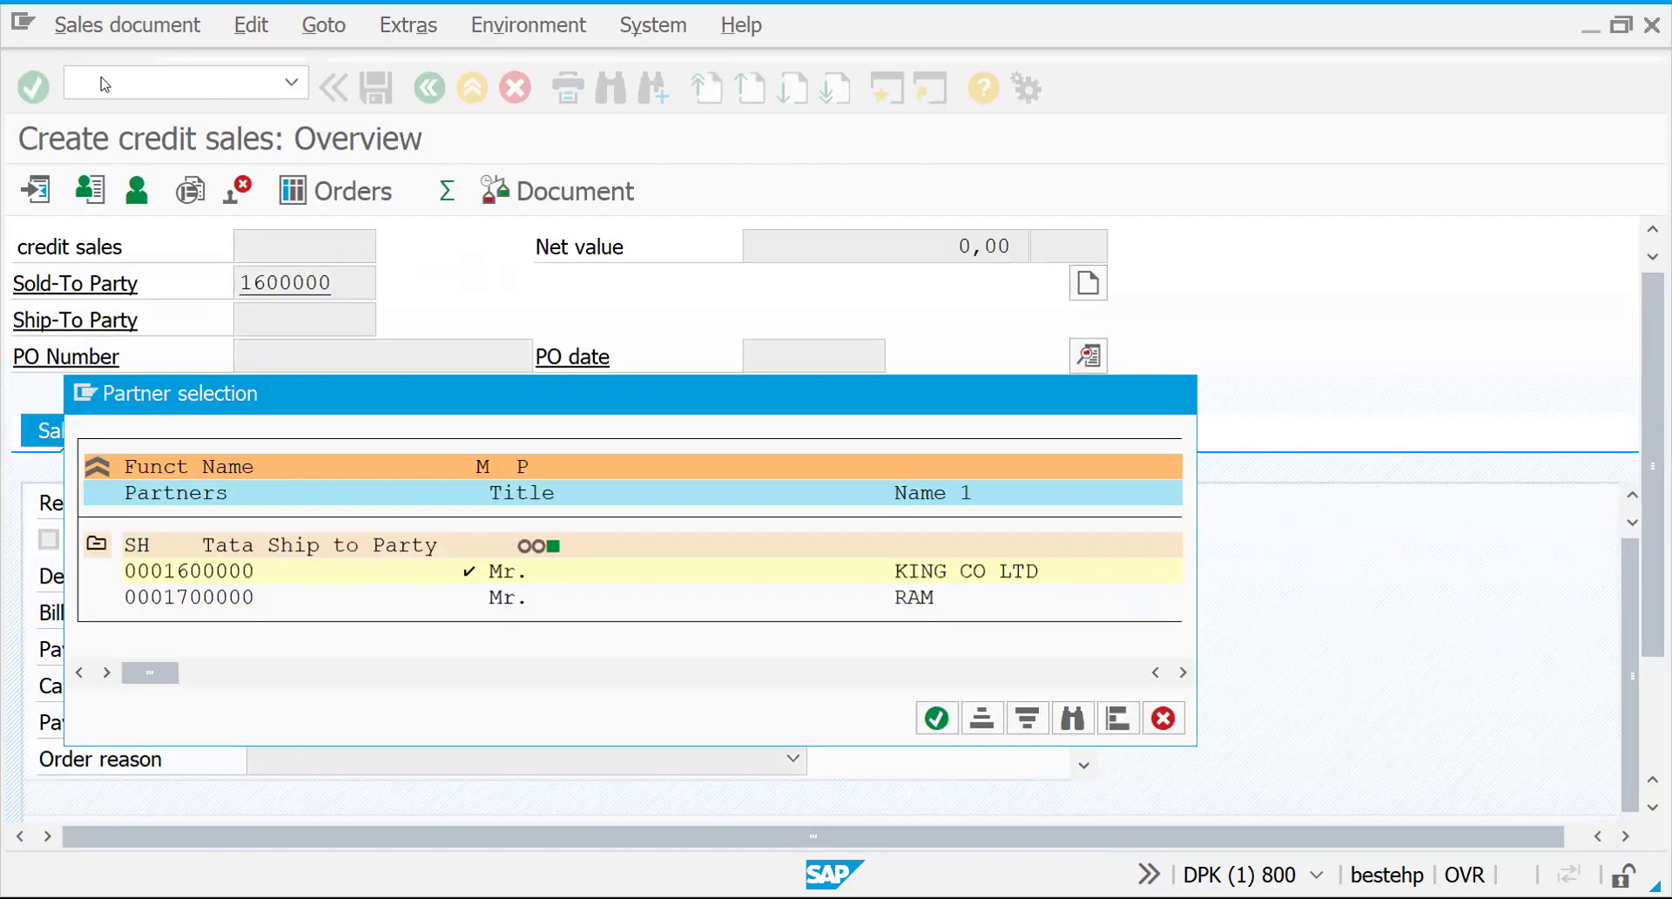
{"action": "key", "text": "Return"}
Step: Enter material 50065565 in the first order item and copy its material number
{"action": "key", "text": "Down"}
{"action": "key", "text": "Return"}
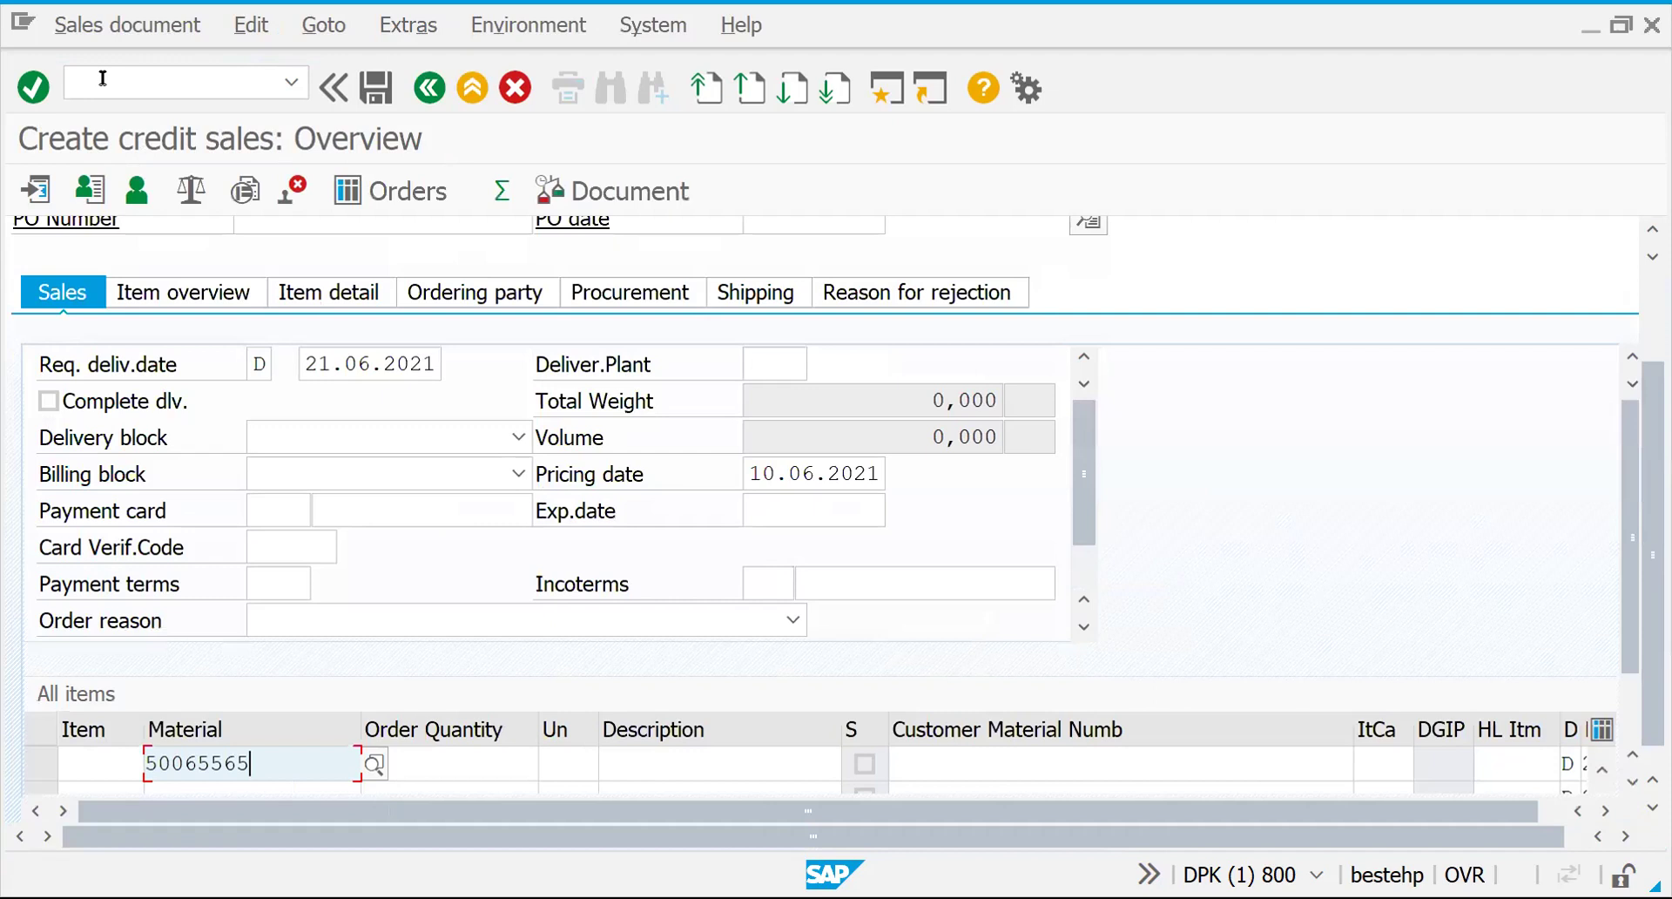
{"action": "key", "text": "Return"}
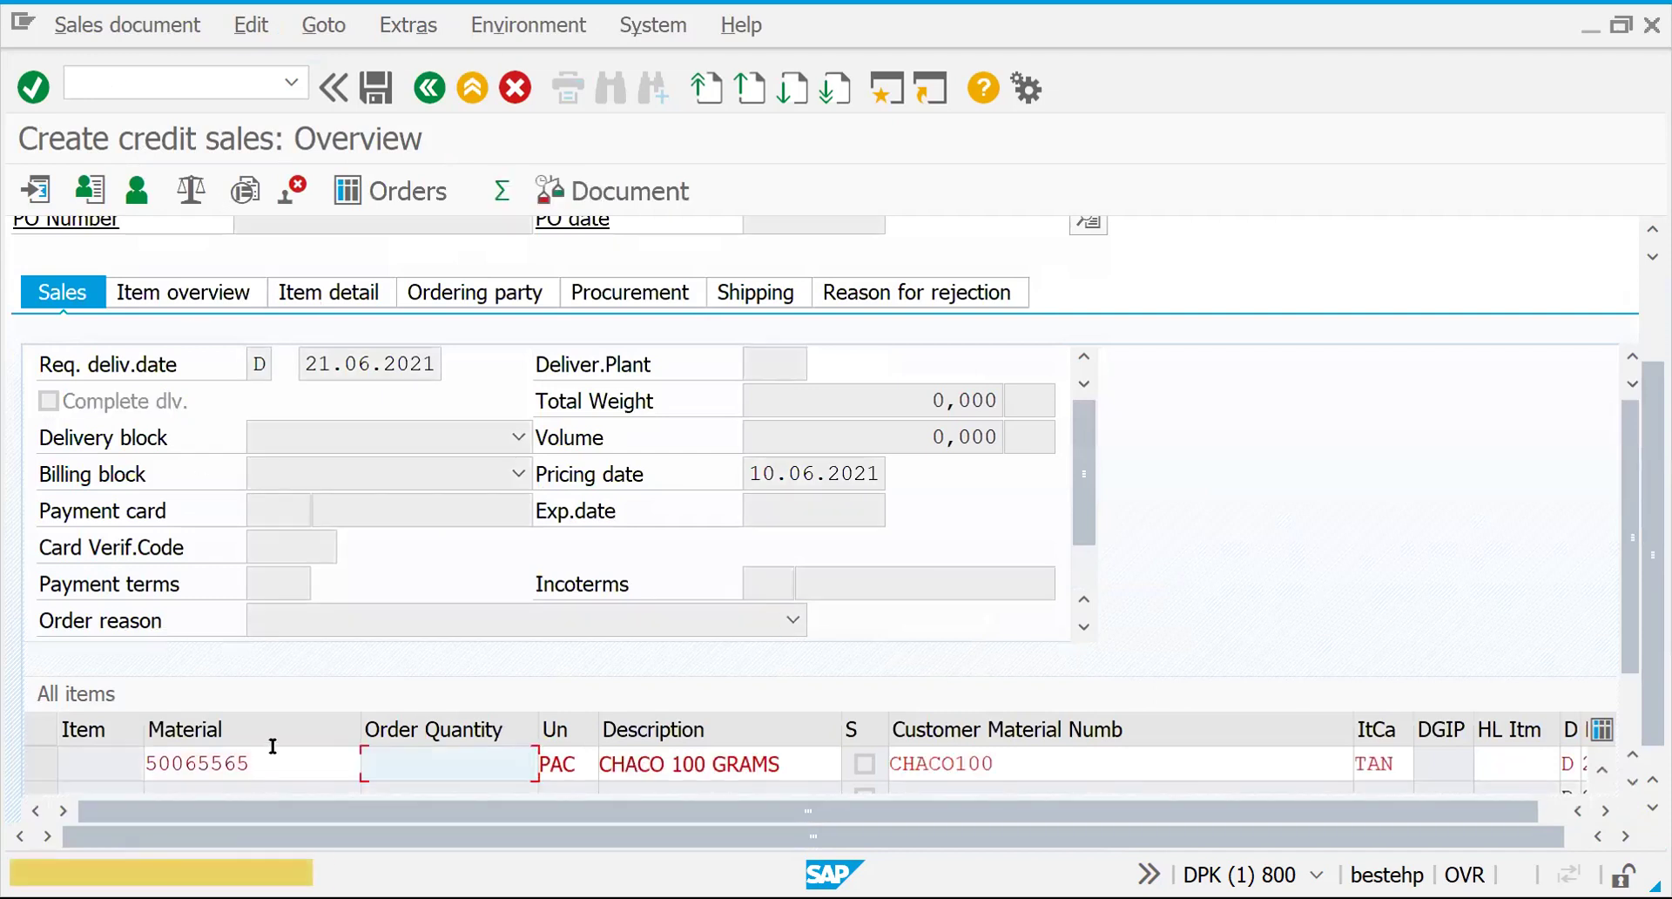
{"action": "left_click_drag", "start_coordinate": [251, 764], "coordinate": [143, 764]}
{"action": "key", "text": "ctrl+c"}
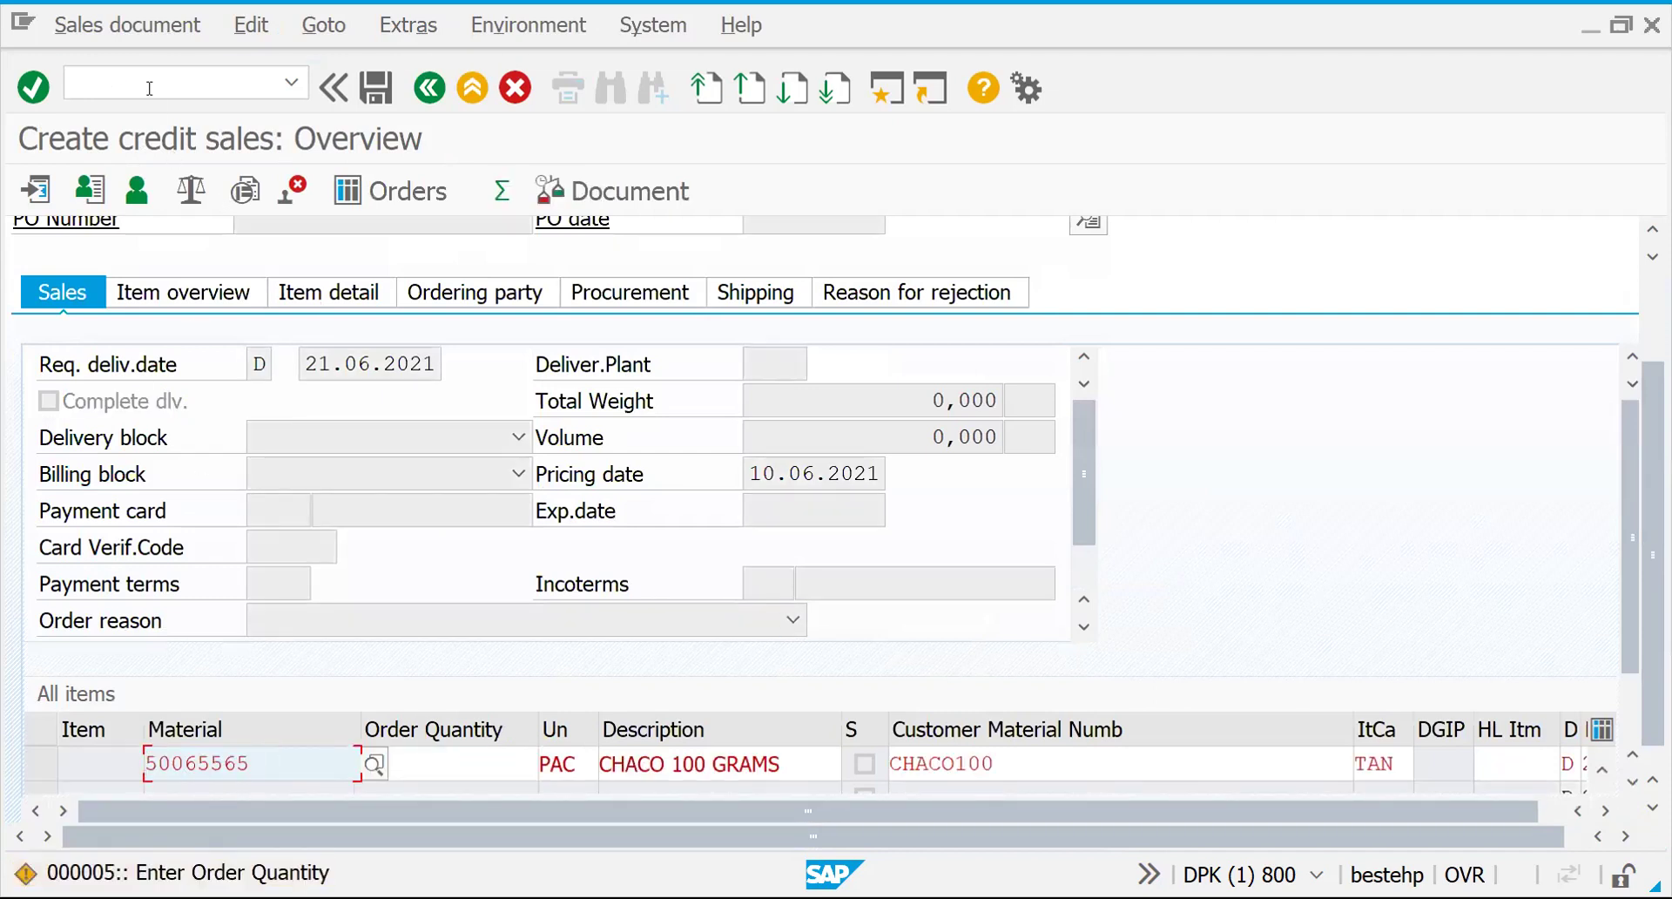
{"action": "left_click", "coordinate": [146, 79]}
{"action": "type", "text": "/nva01"}
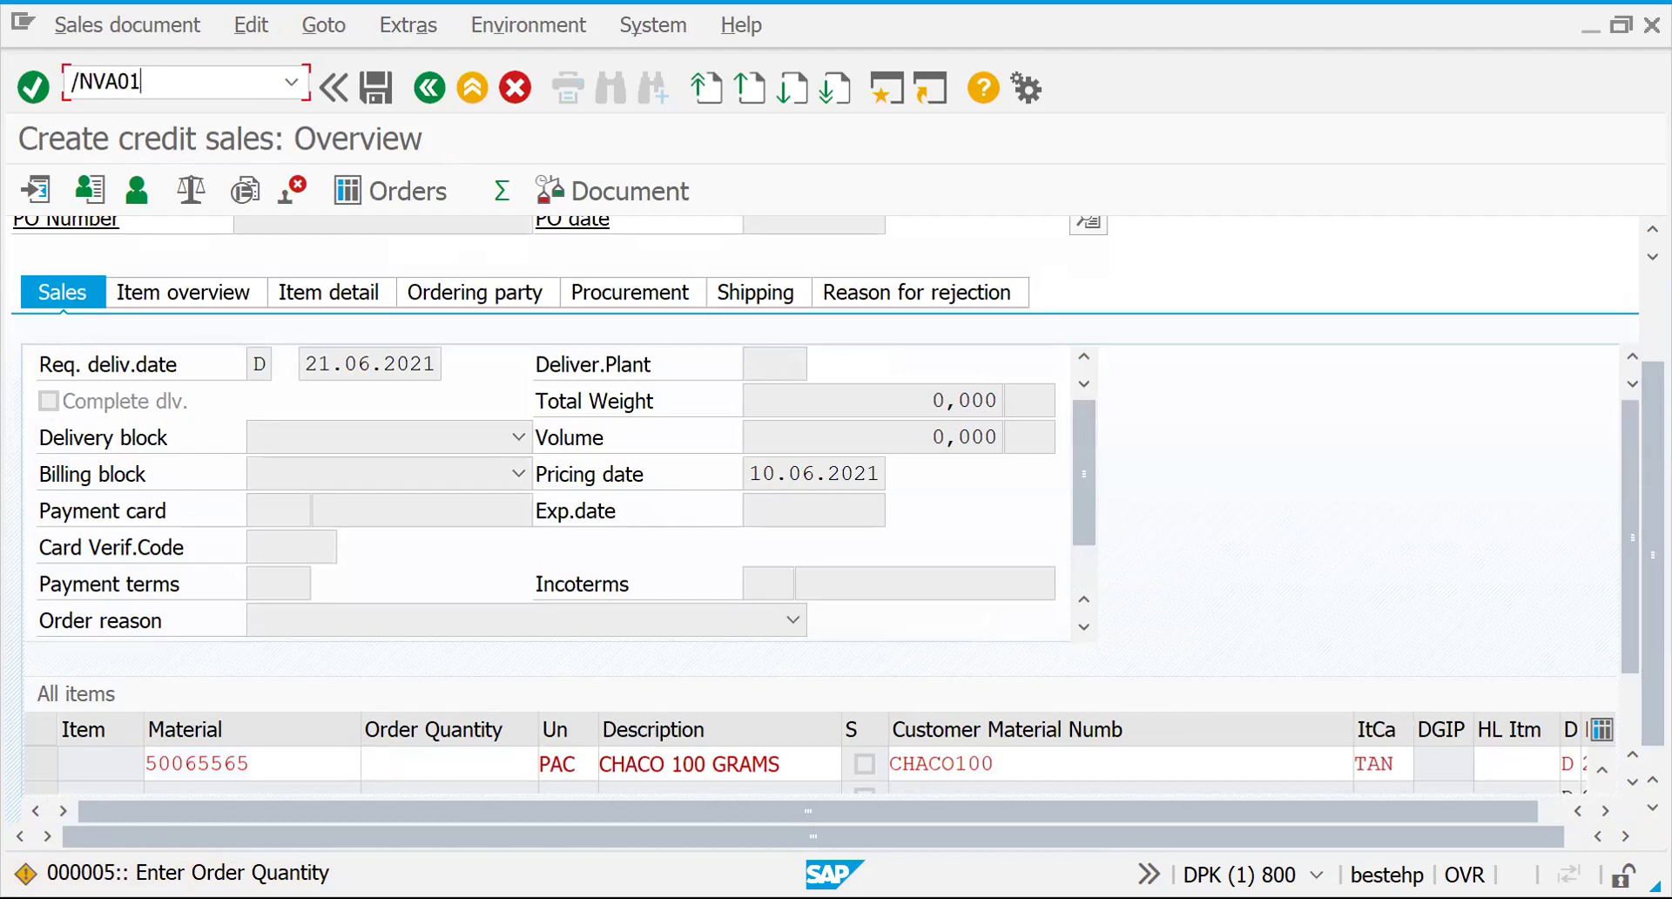
{"action": "key", "text": "Return"}
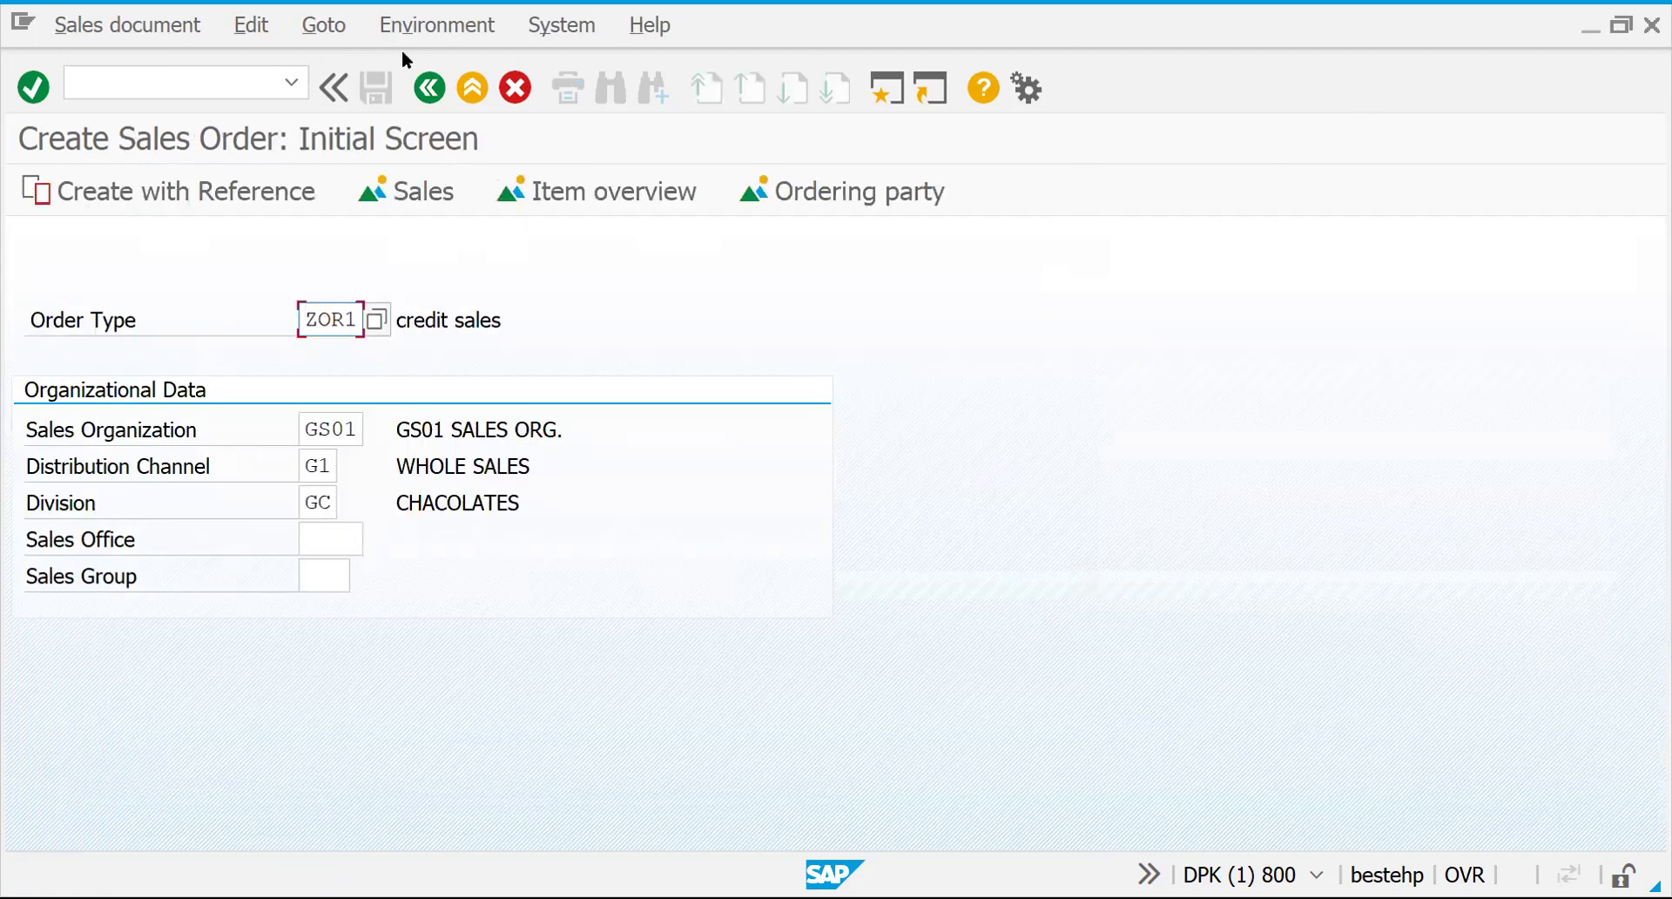
Step: Open material 50065565 for change in transaction MM02 at plant GSF1, storage location GS01, sales organization GS01 and distribution channel G1
{"action": "left_click", "coordinate": [231, 88]}
{"action": "type", "text": "/nmm02"}
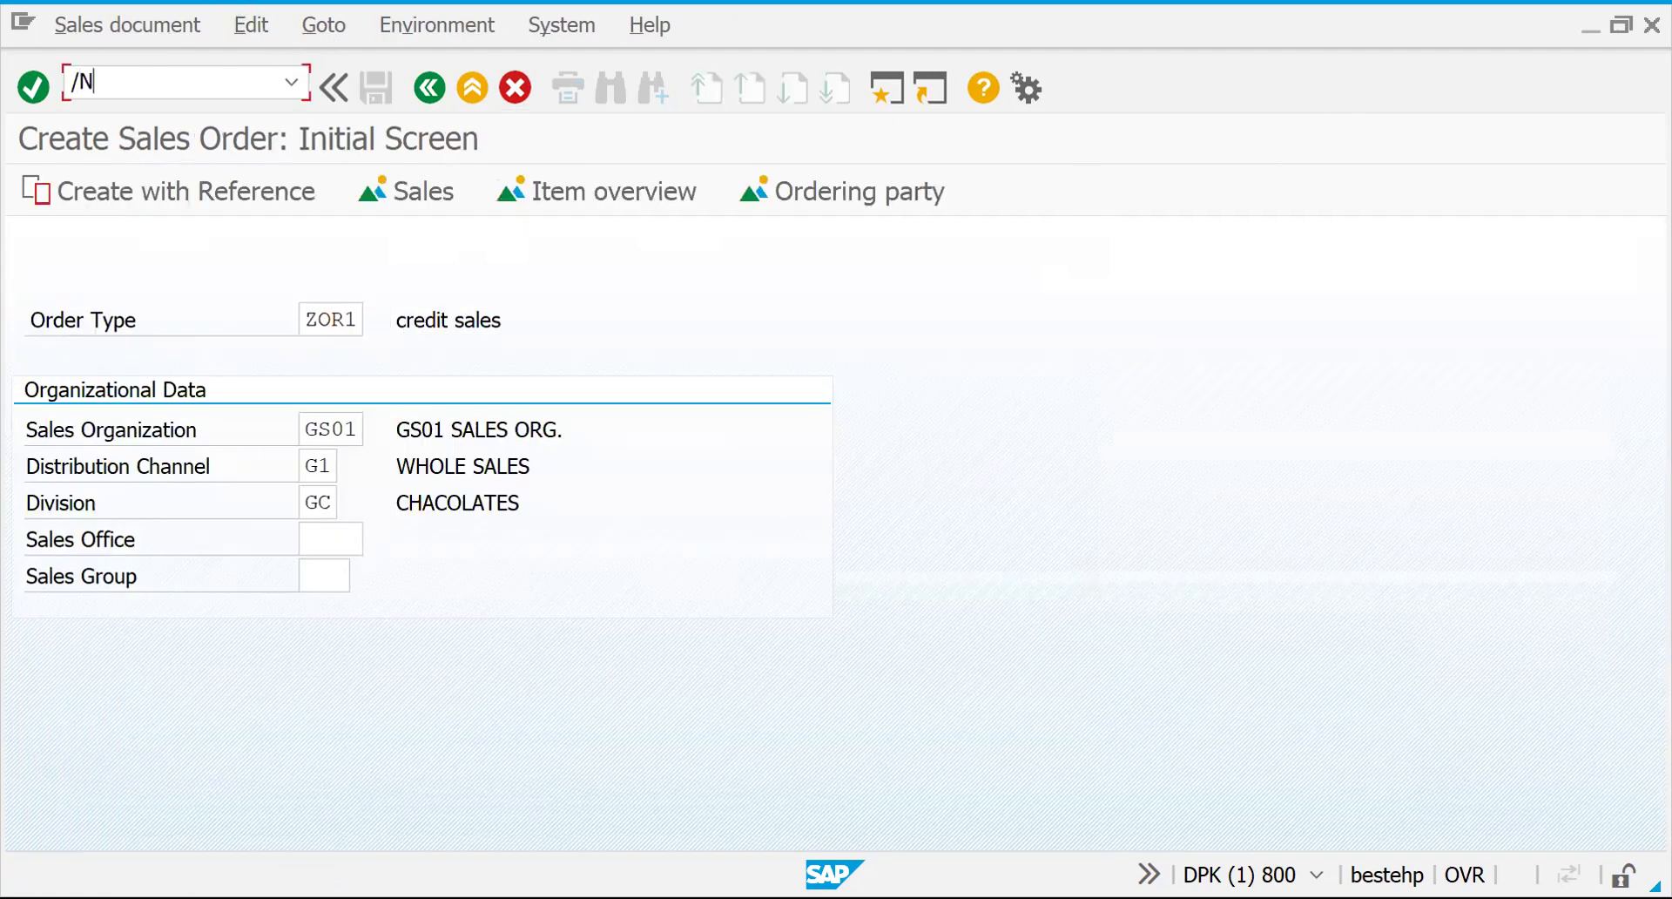
{"action": "key", "text": "Return"}
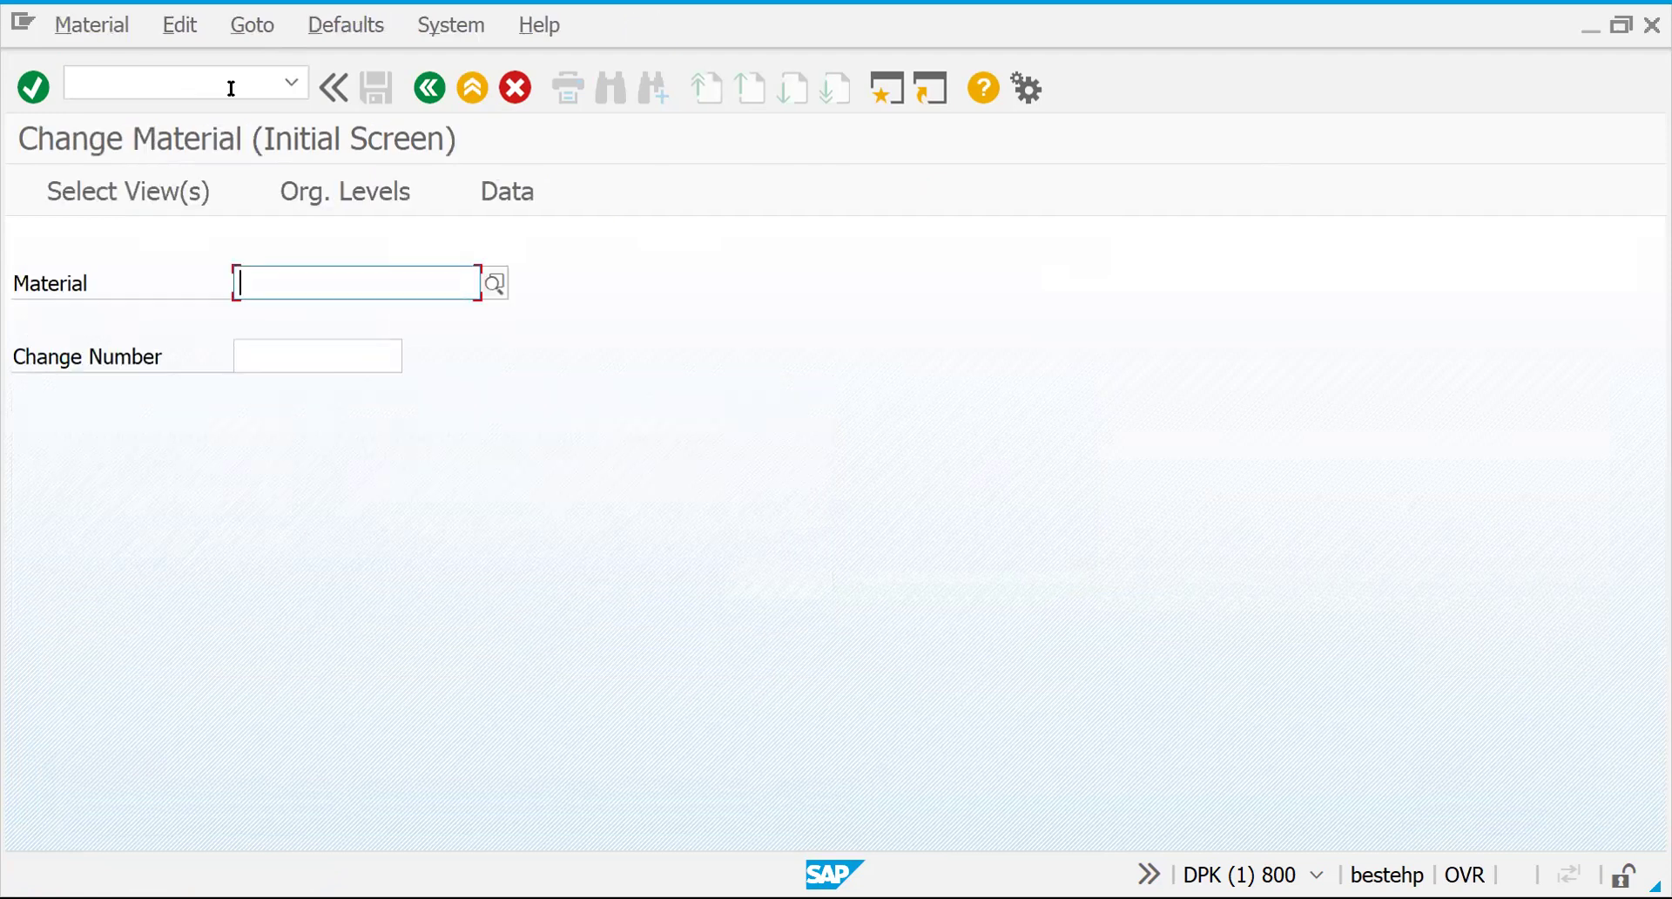
{"action": "key", "text": "ctrl+v"}
{"action": "key", "text": "Return"}
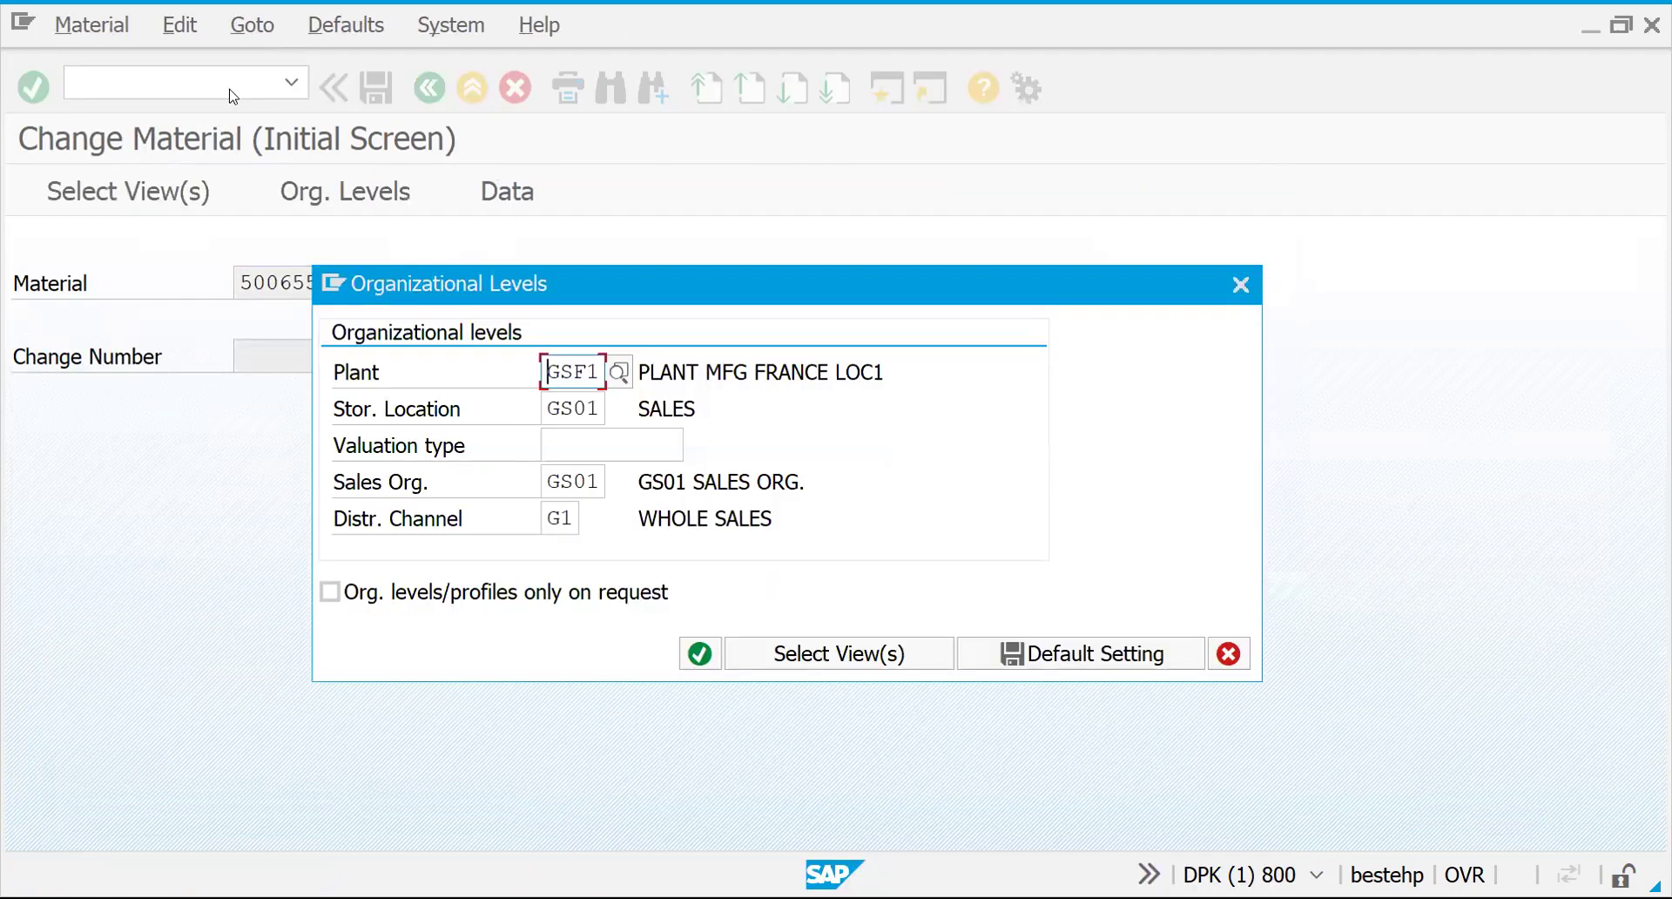
{"action": "key", "text": "Return"}
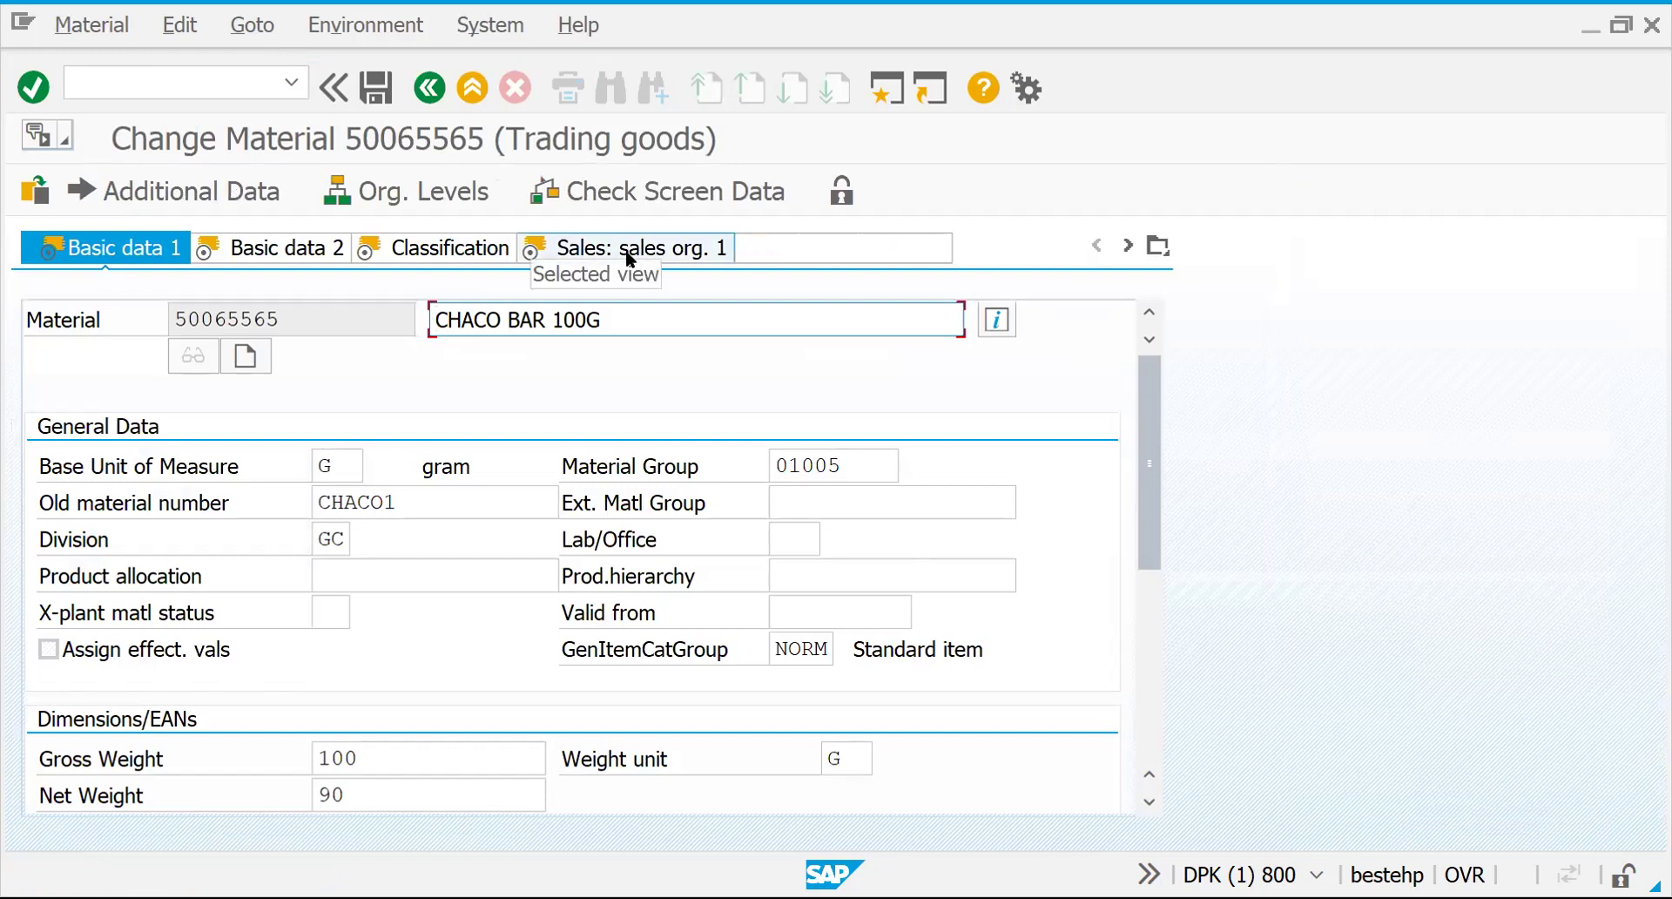
Step: Set the loading group in the material's general plant sales data to G001, MANUAL LIFTING, and save the material
{"action": "left_click", "coordinate": [627, 250]}
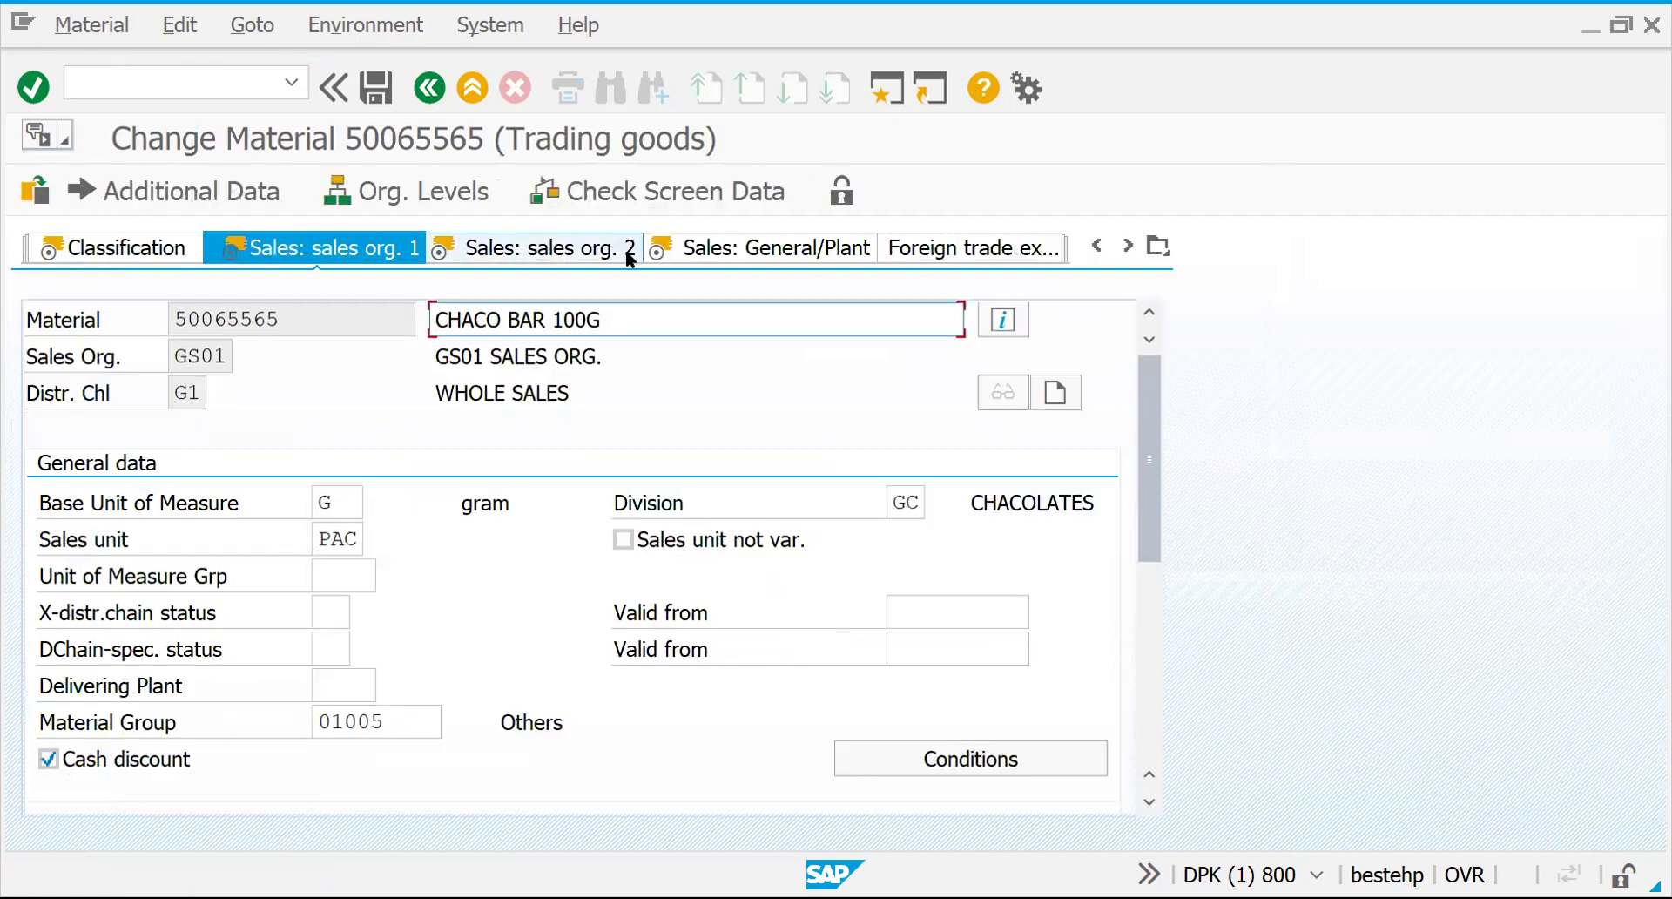
{"action": "left_click", "coordinate": [720, 249]}
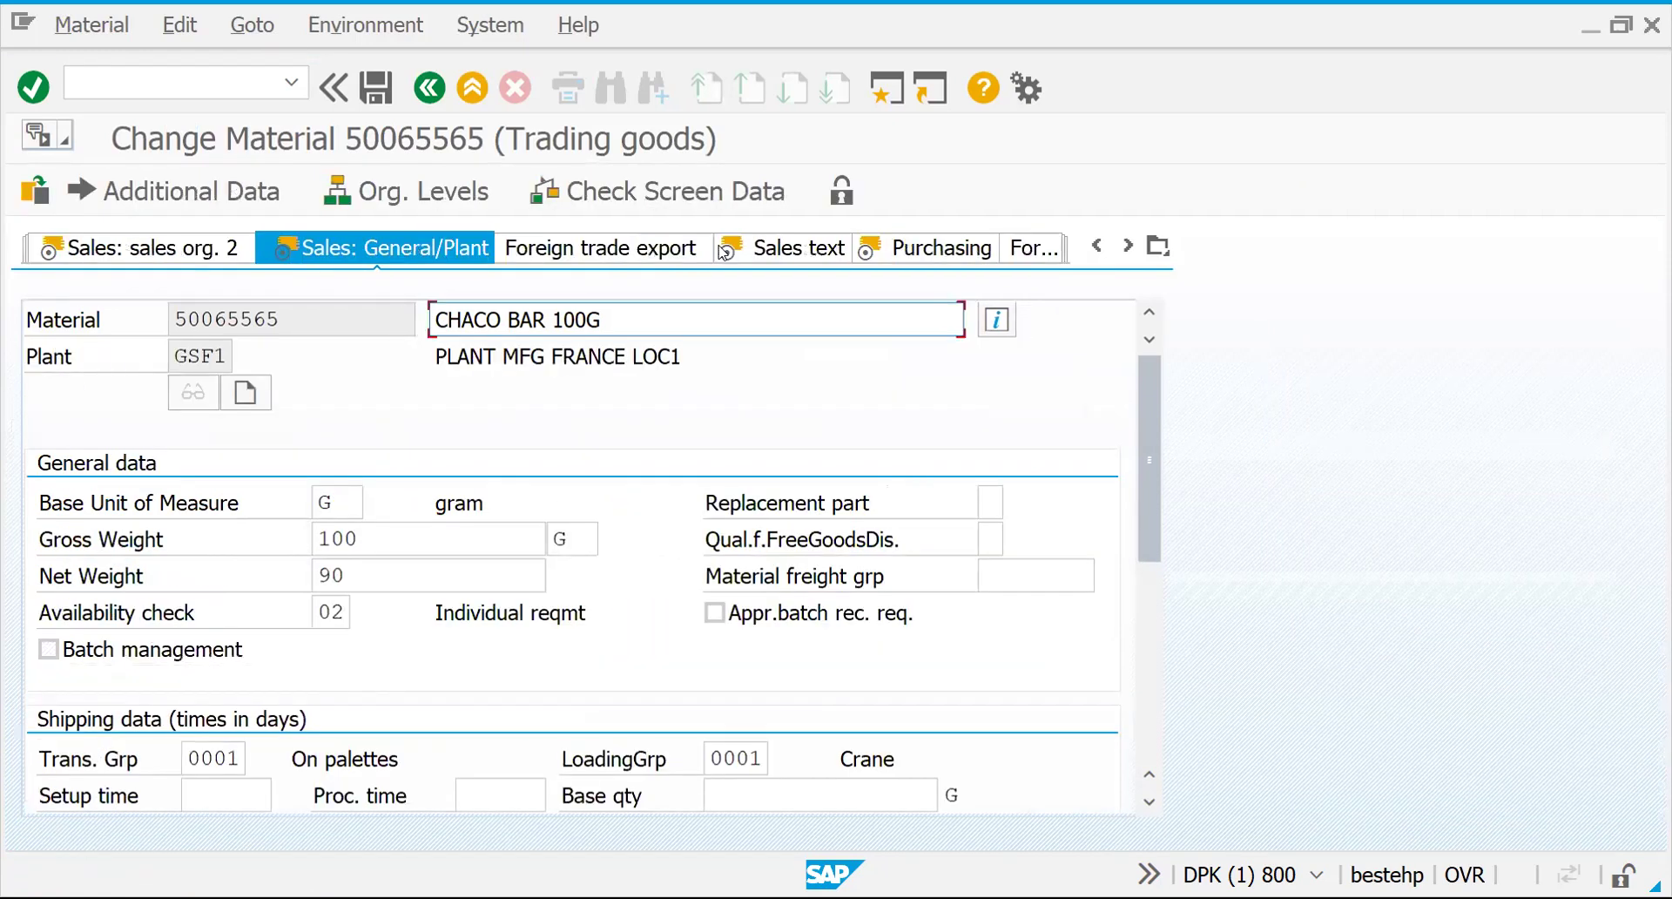
{"action": "left_click_drag", "start_coordinate": [736, 758], "coordinate": [786, 762]}
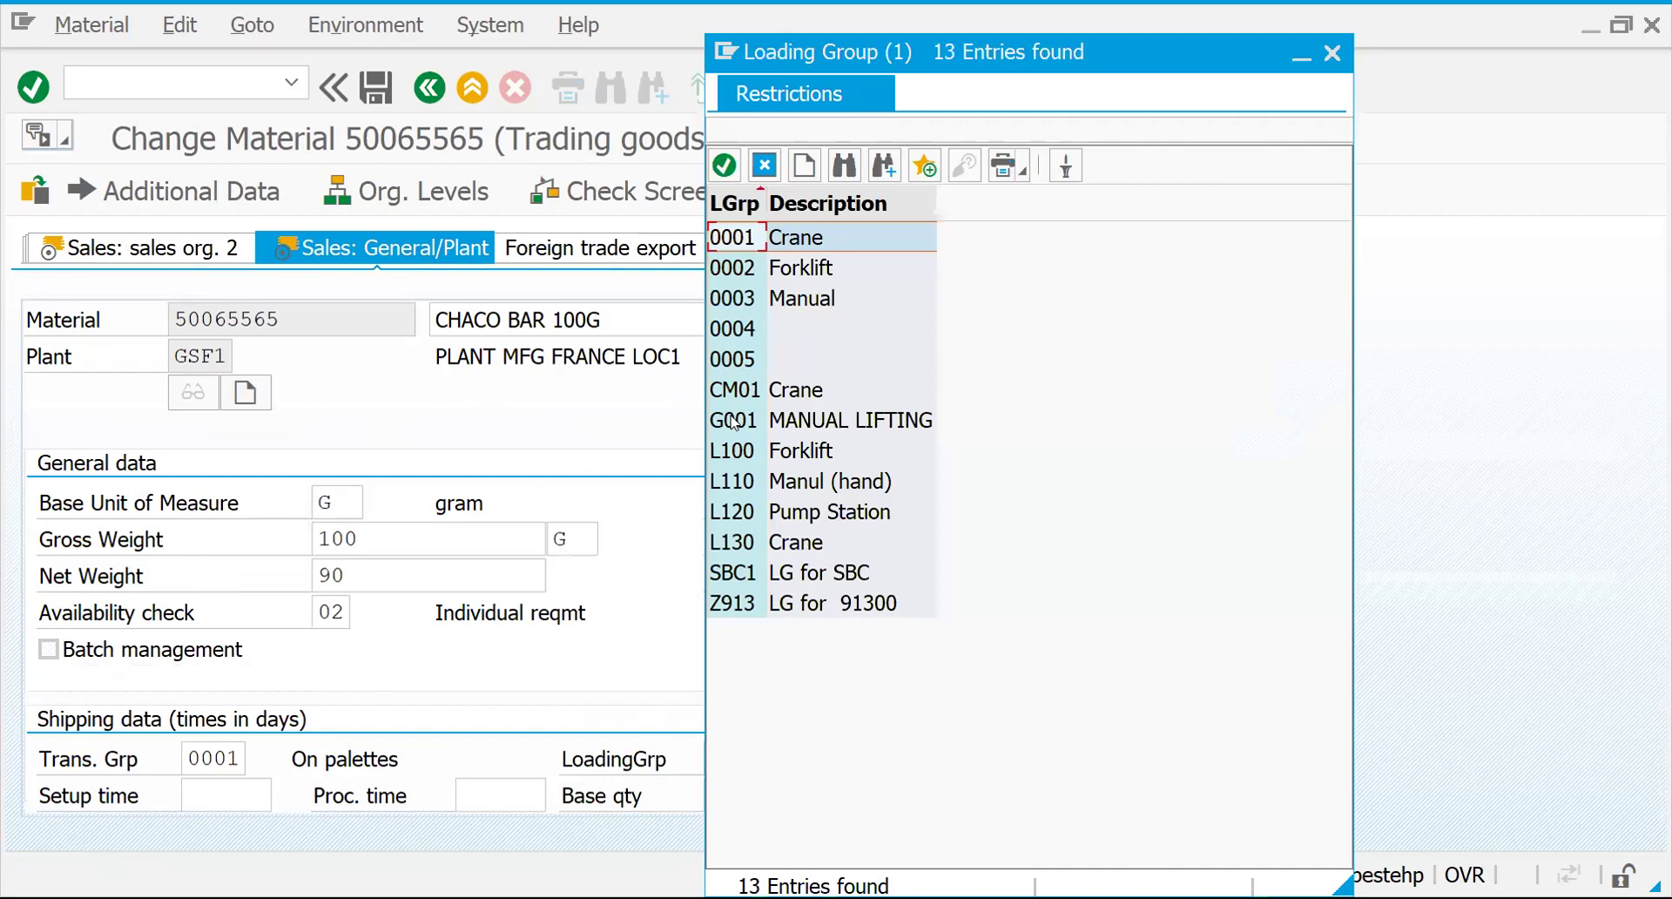
{"action": "left_click", "coordinate": [733, 423]}
{"action": "double_click", "coordinate": [733, 422]}
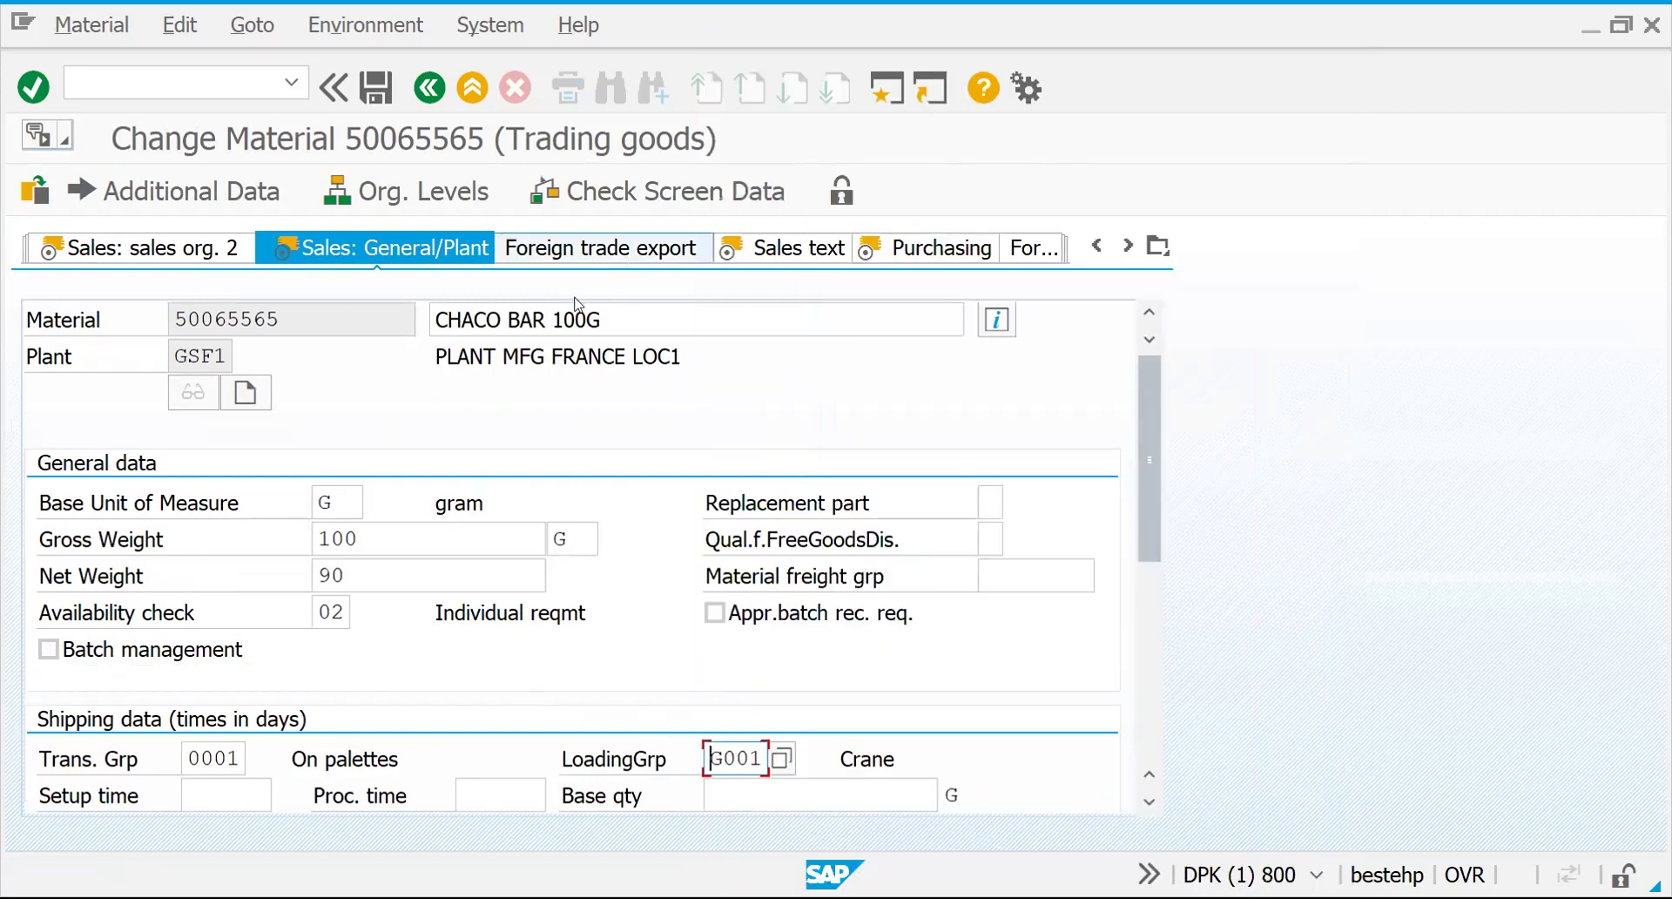
{"action": "left_click", "coordinate": [376, 86]}
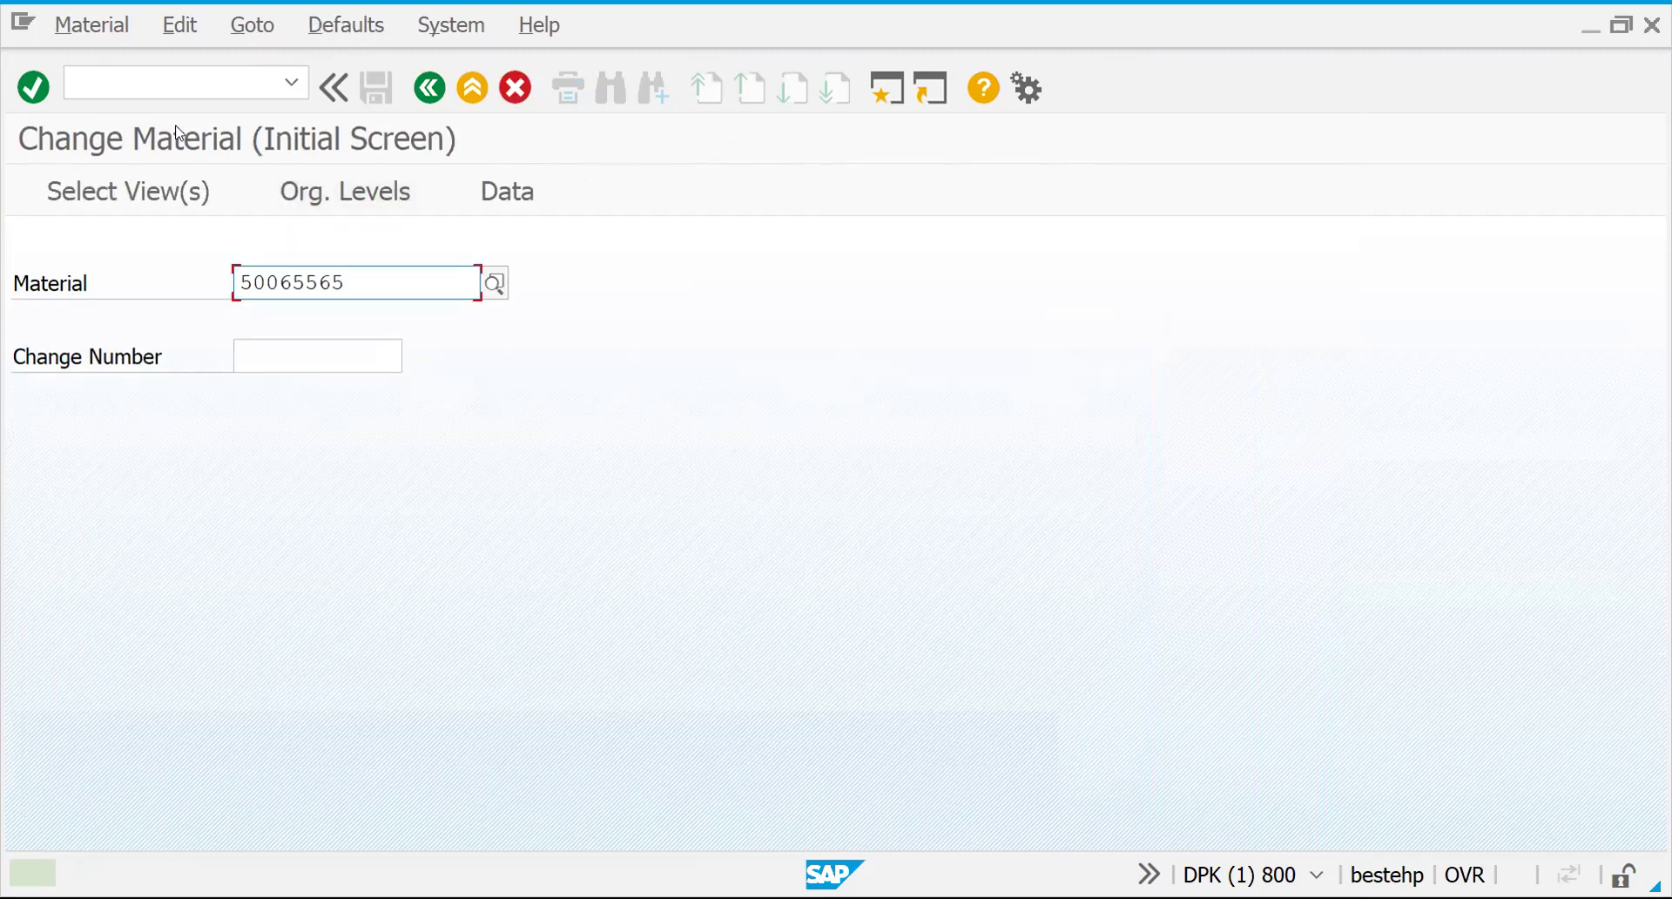
Step: Check the shipping condition and delivering plant of KING CO LTD in transaction XD02
{"action": "left_click", "coordinate": [148, 86]}
{"action": "type", "text": "/NXD02"}
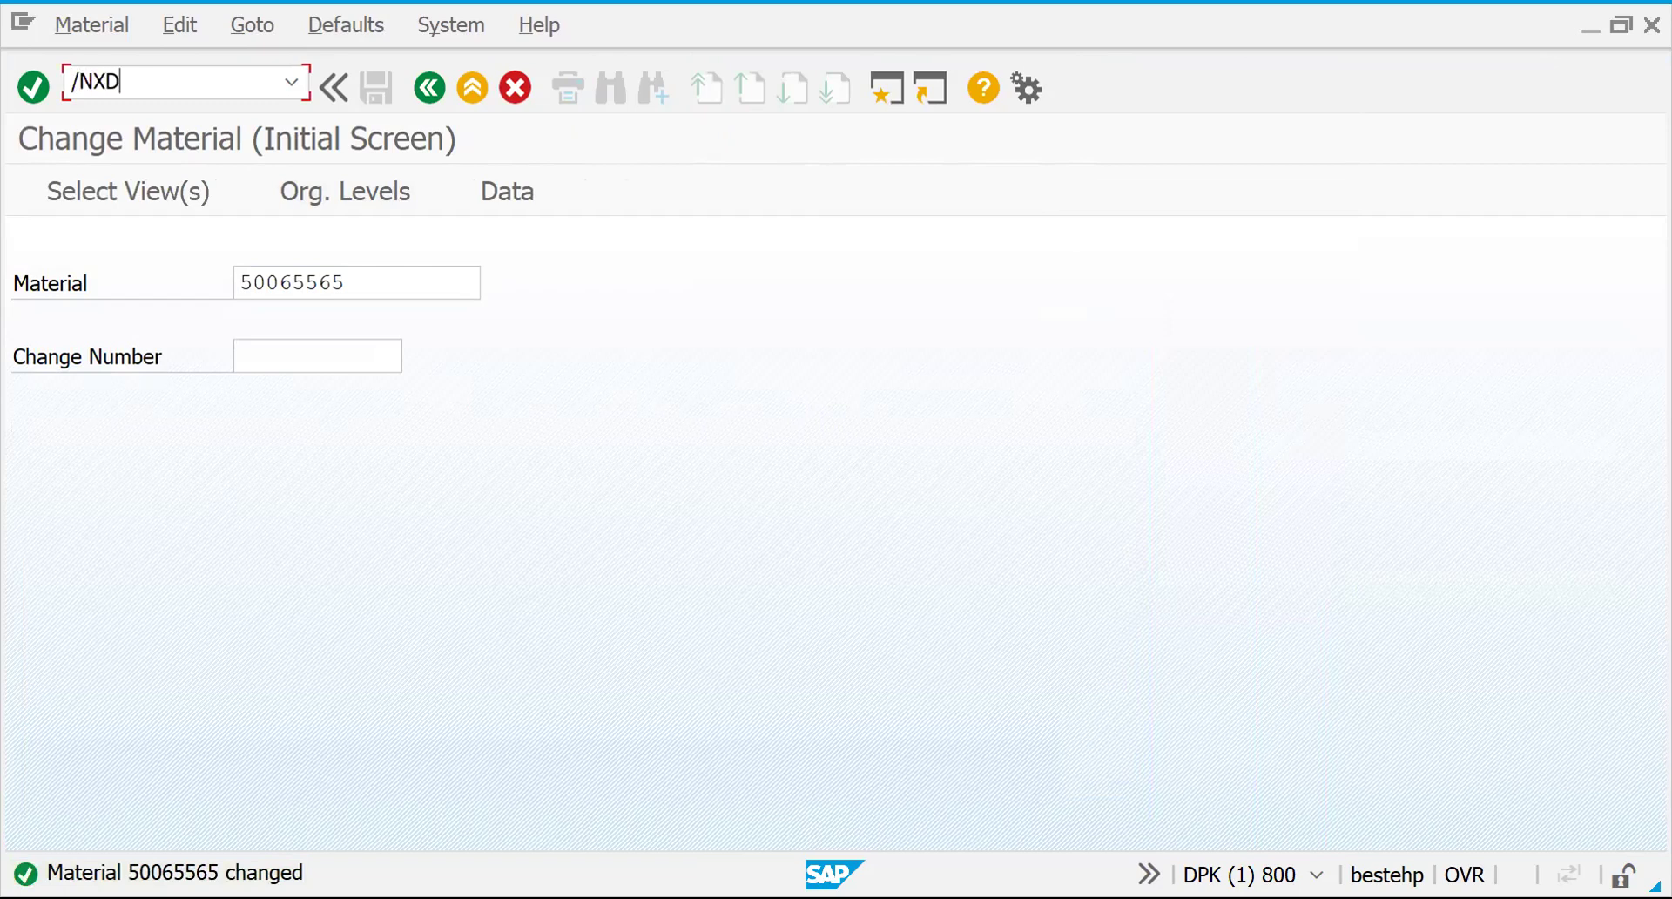
{"action": "key", "text": "Return"}
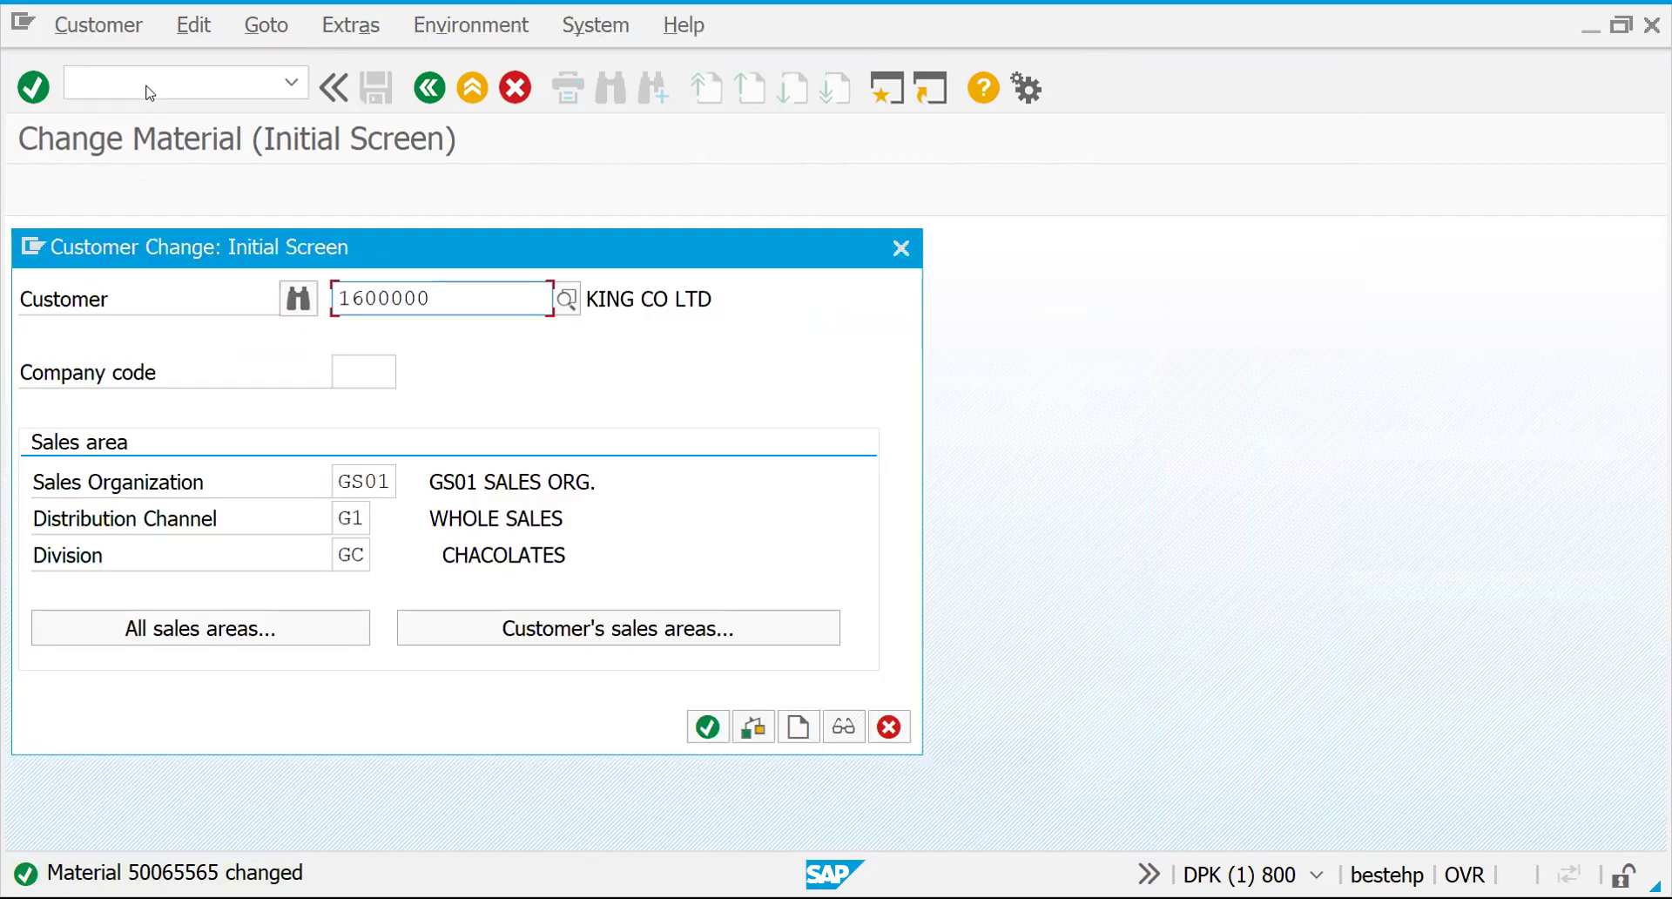
{"action": "key", "text": "Return"}
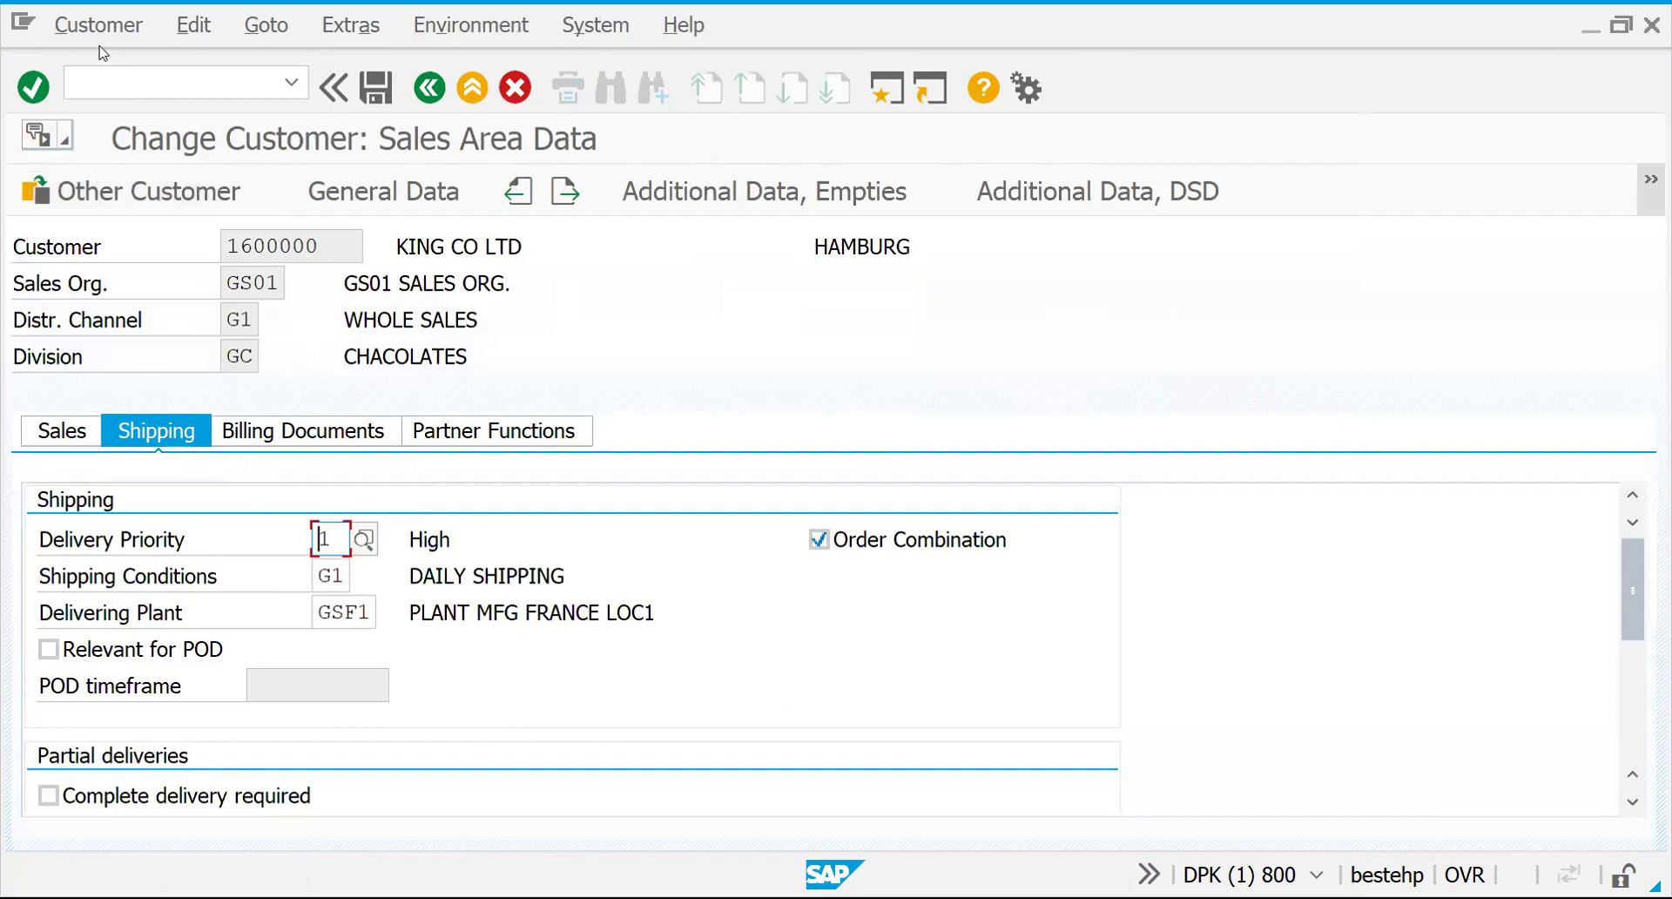
Step: Start a new sales order in transaction VA01 with order type ZOR1 and KING CO LTD as sold-to and ship-to party
{"action": "left_click", "coordinate": [100, 77]}
{"action": "type", "text": "/NVA01"}
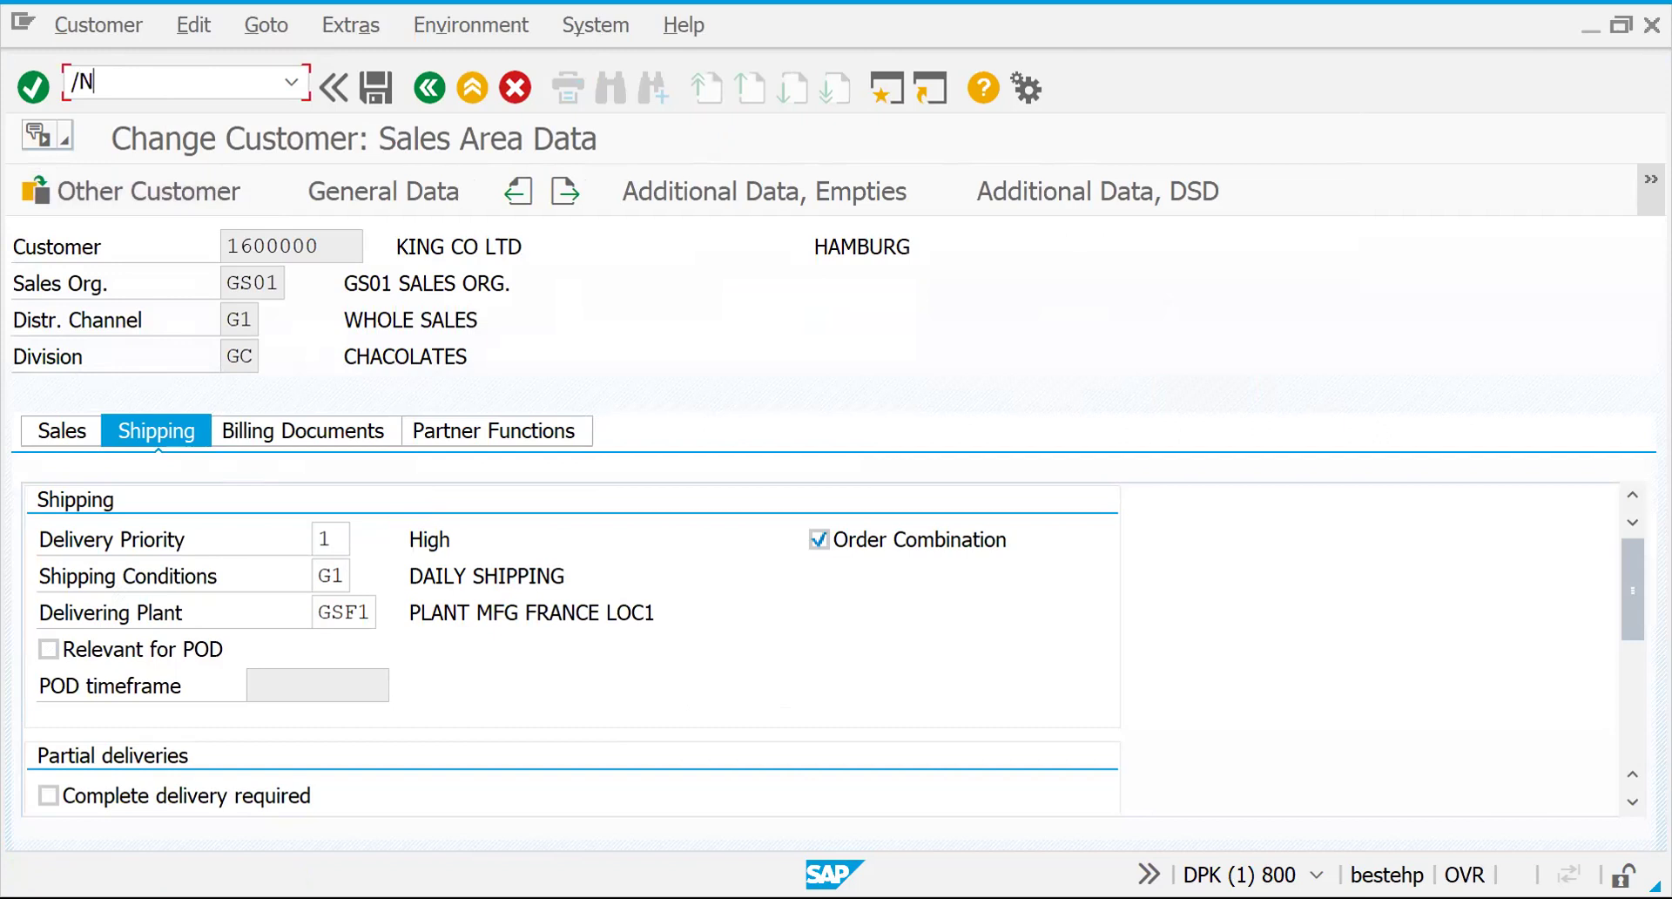
{"action": "key", "text": "Return"}
{"action": "key", "text": "Return"}
{"action": "key", "text": "Return"}
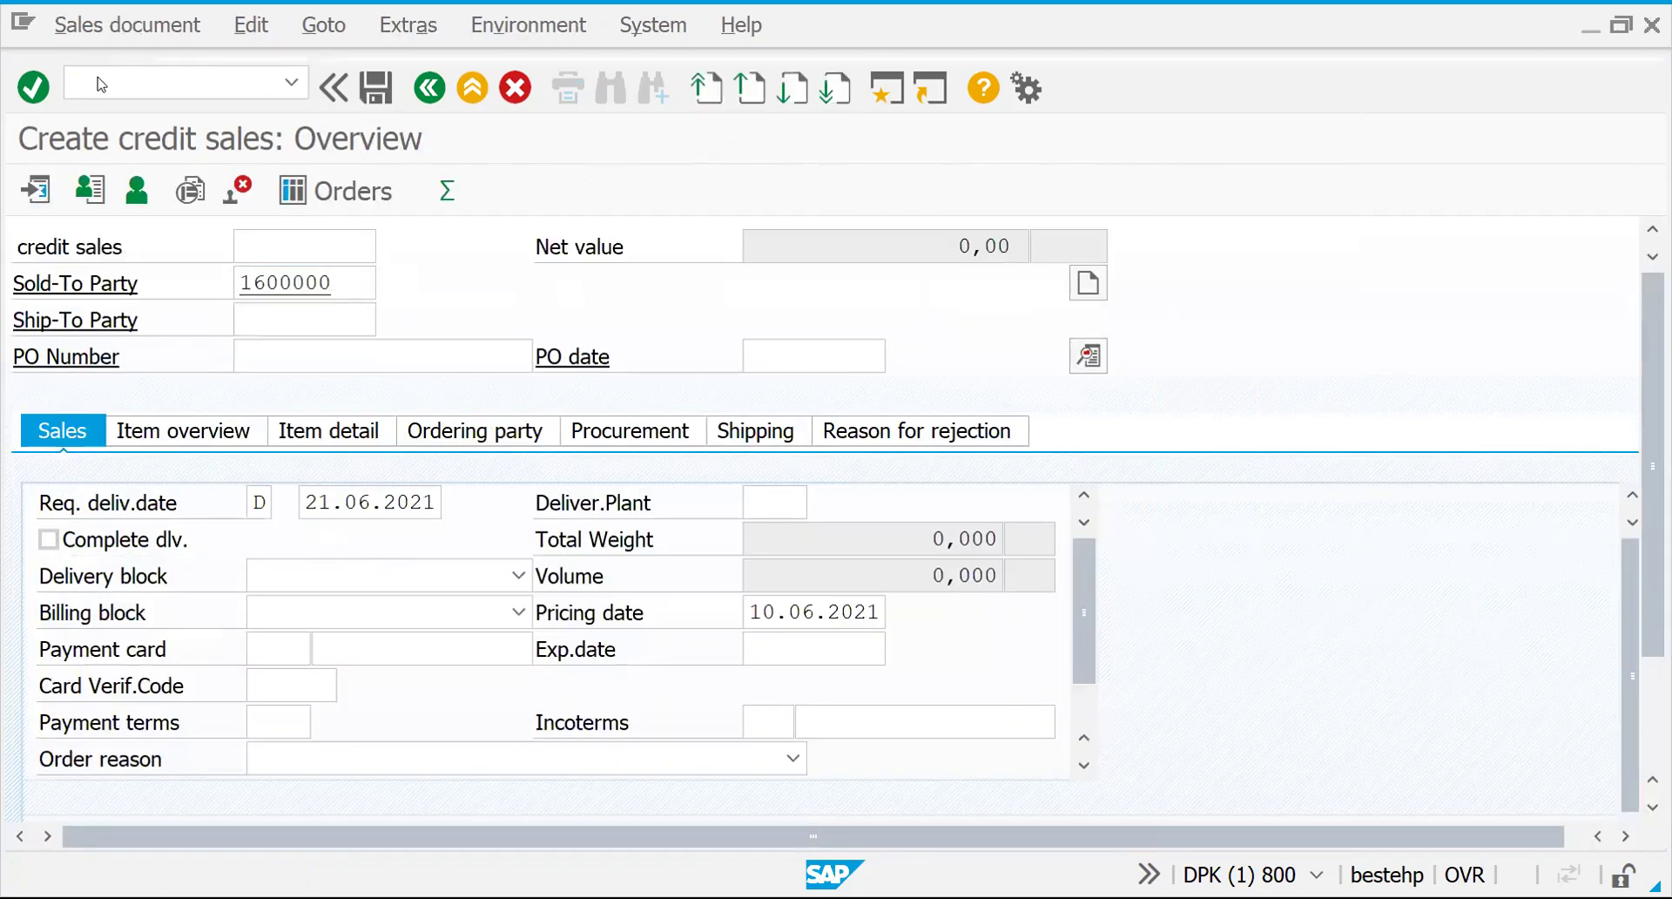
{"action": "key", "text": "Return"}
{"action": "key", "text": "Return"}
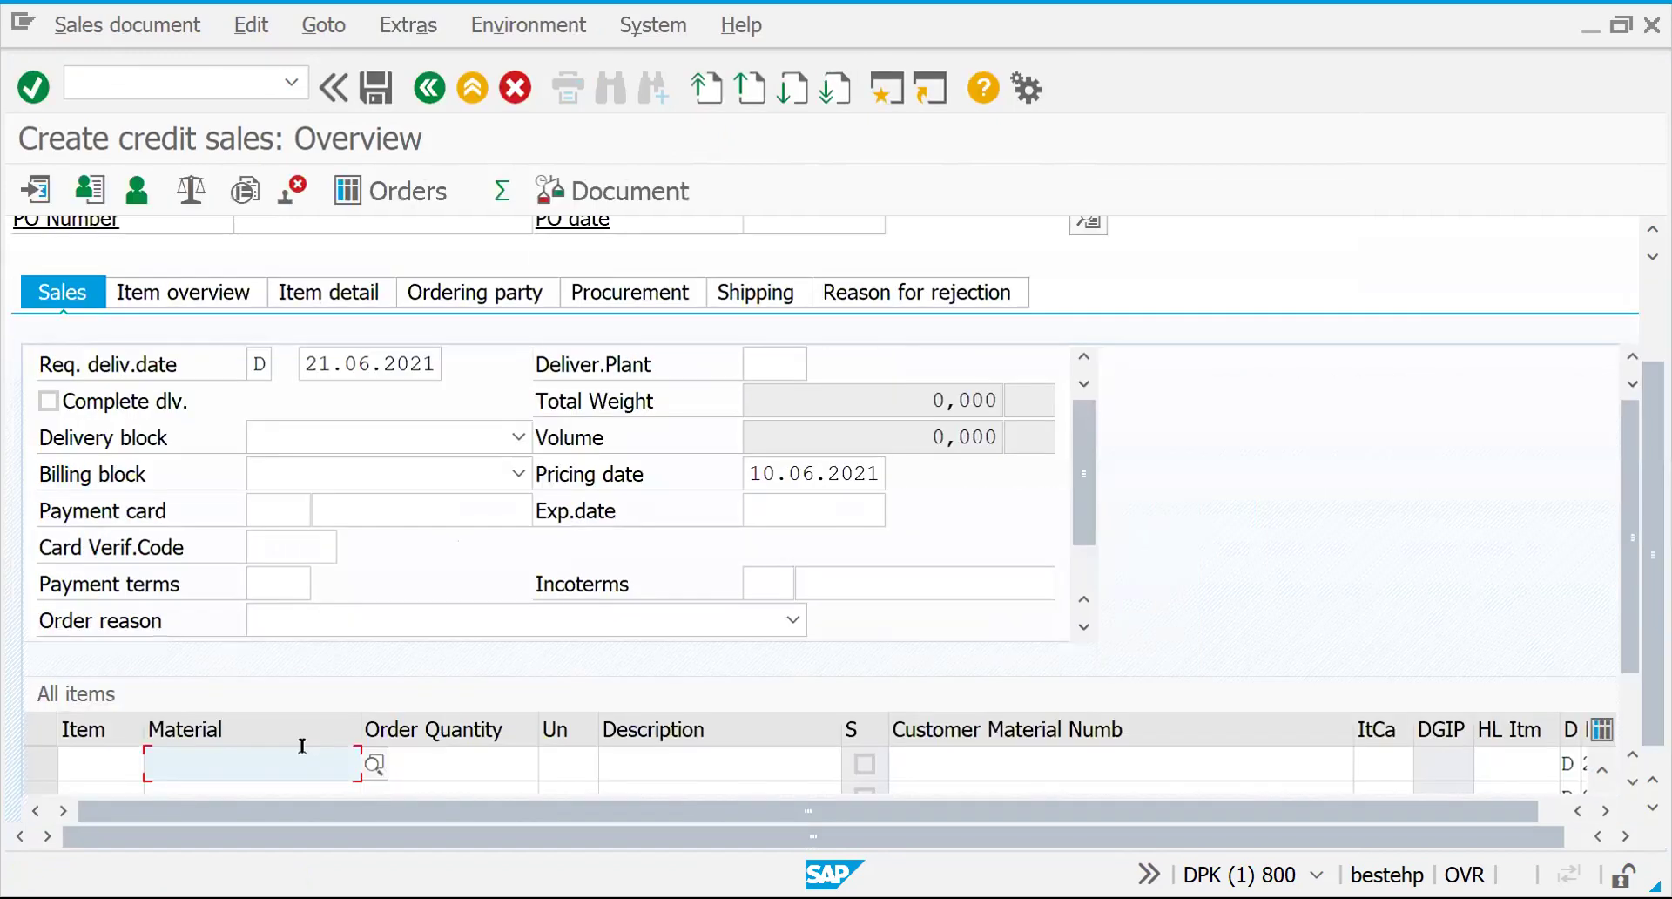
Step: Enter material 50065565 with order quantity 1 in the first order item and accept the factory calendar message
{"action": "key", "text": "Down"}
{"action": "key", "text": "Return"}
{"action": "key", "text": "Tab"}
{"action": "type", "text": "1"}
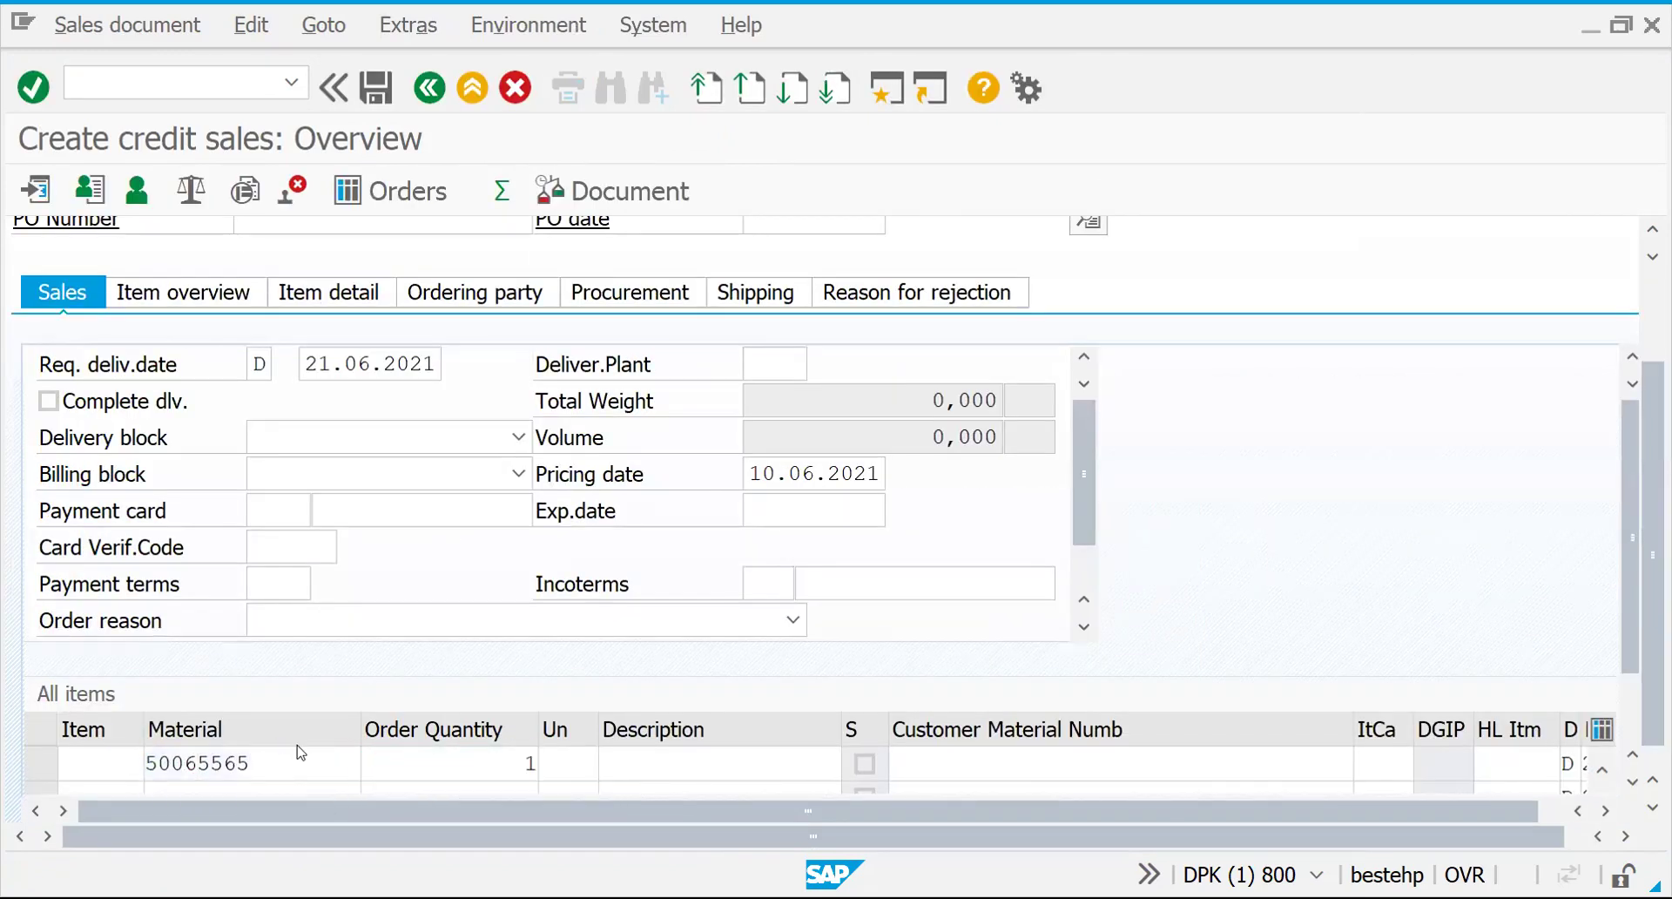
{"action": "key", "text": "Return"}
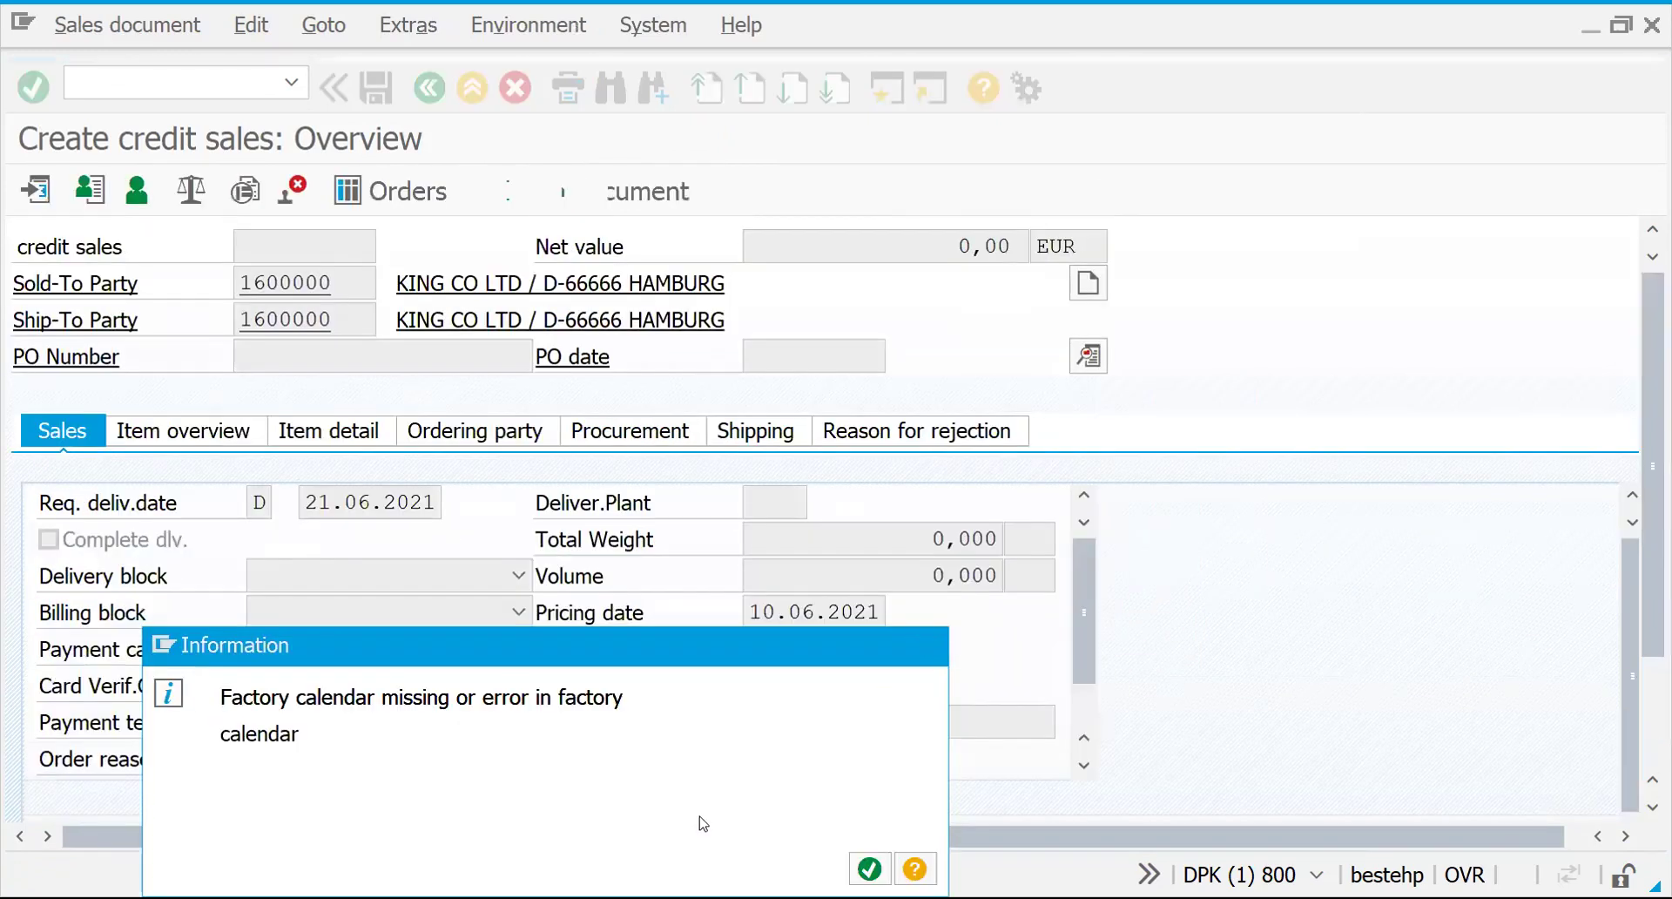
{"action": "key", "text": "Return"}
Step: Check the shipping point in the shipping data of the order item for material 50065565
{"action": "key", "text": "F2"}
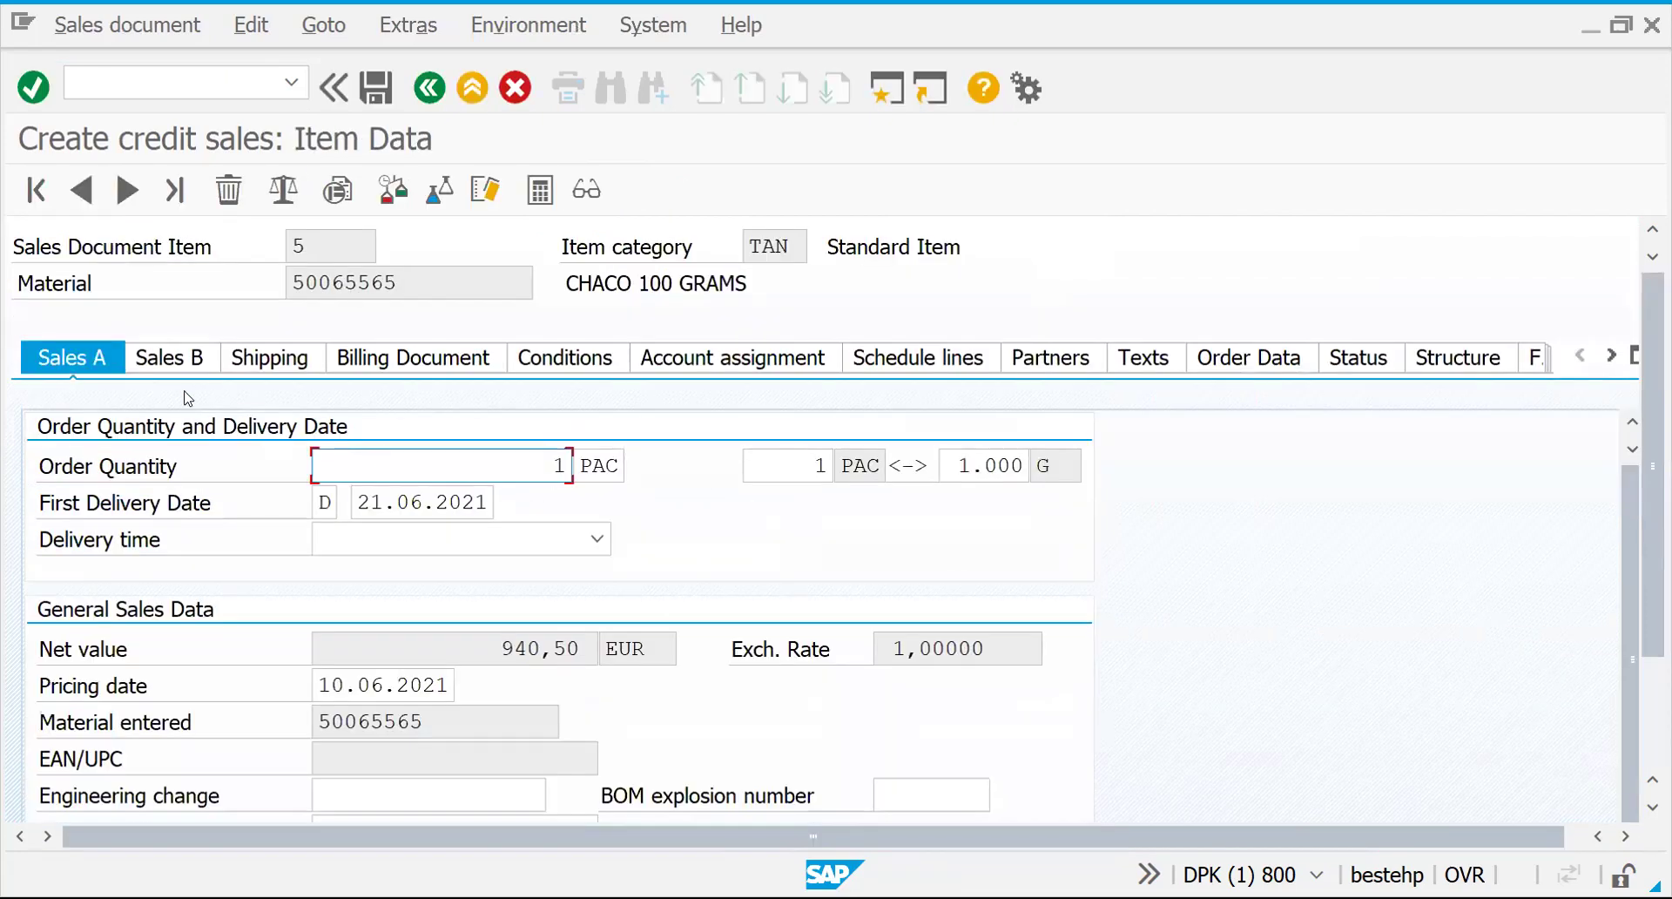
{"action": "left_click", "coordinate": [261, 373]}
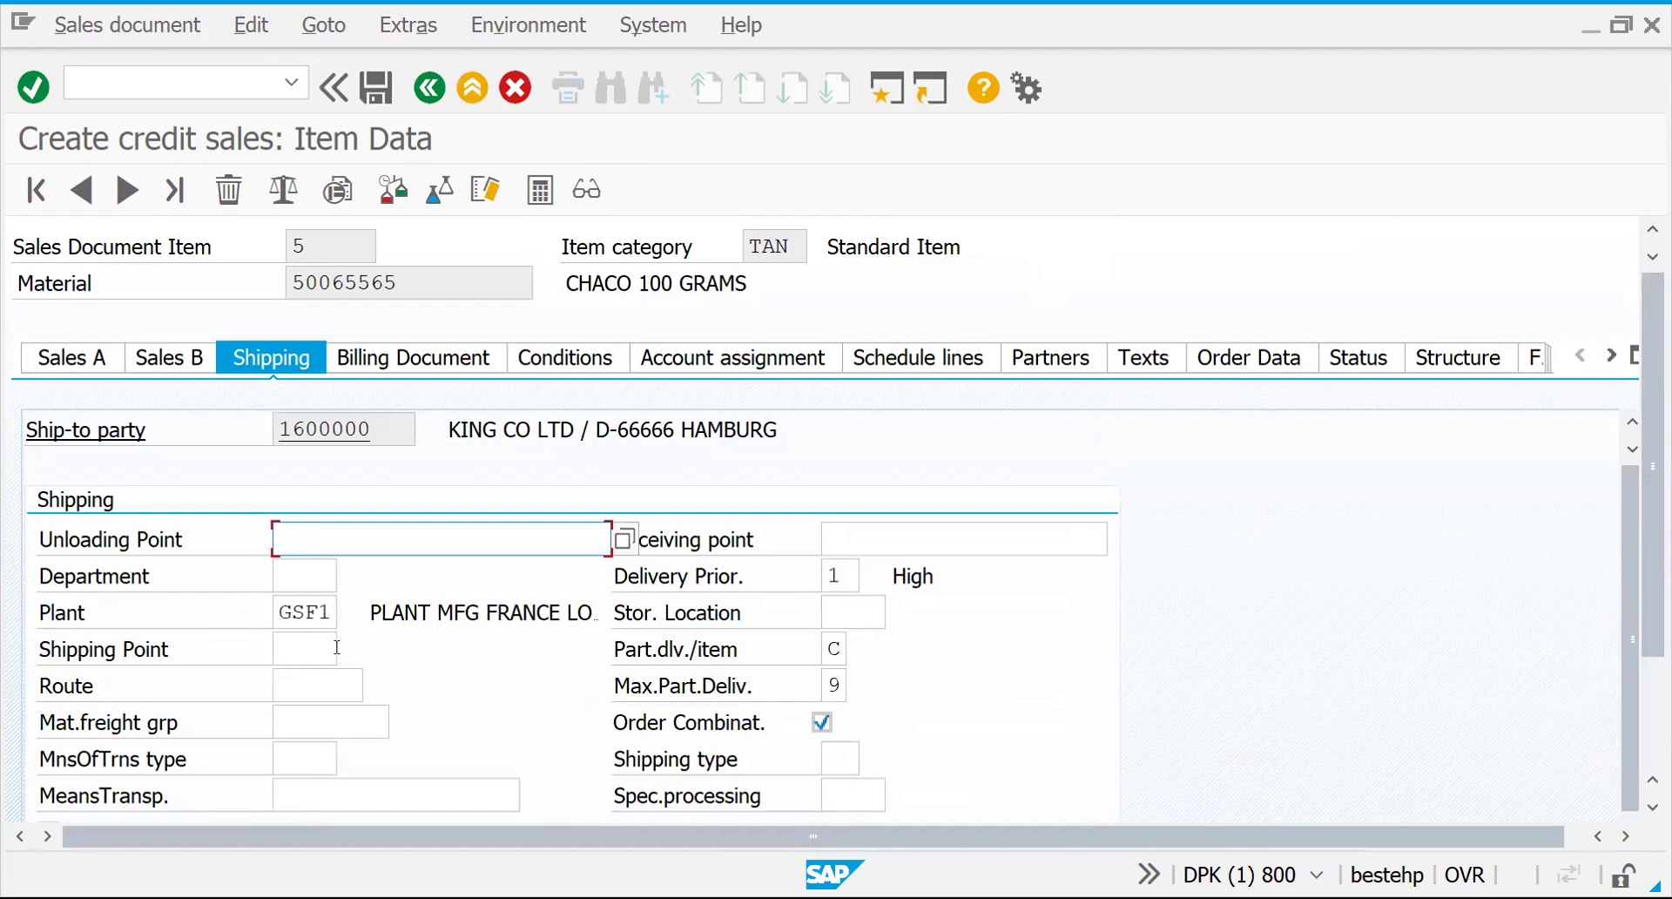
{"action": "left_click", "coordinate": [295, 648]}
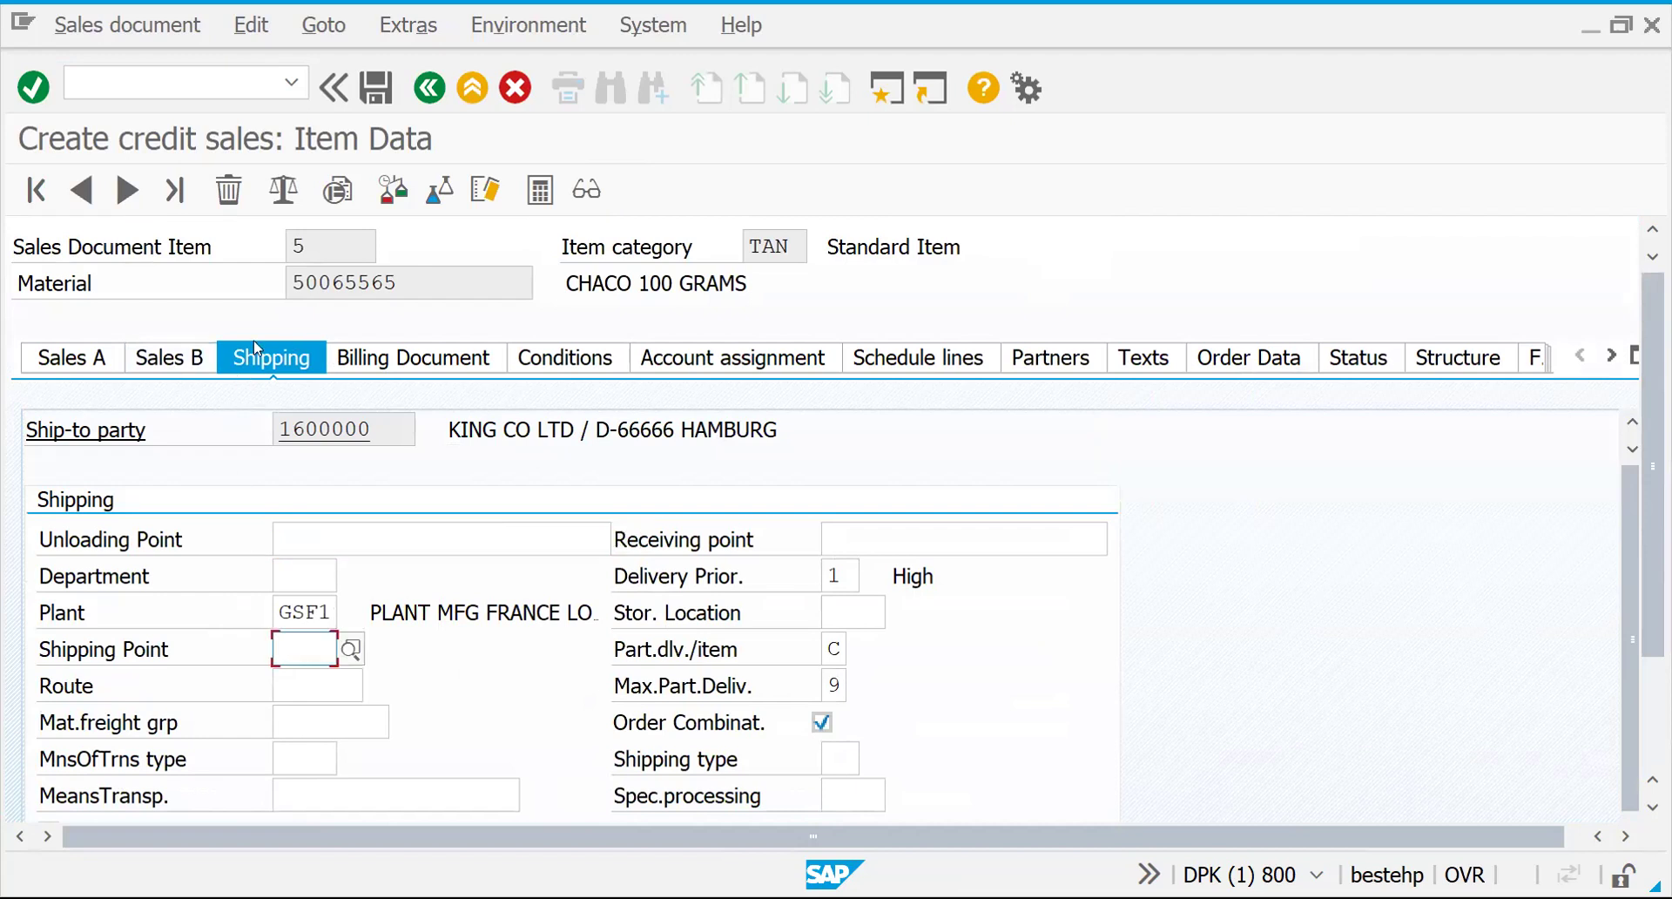
{"action": "left_click", "coordinate": [425, 100]}
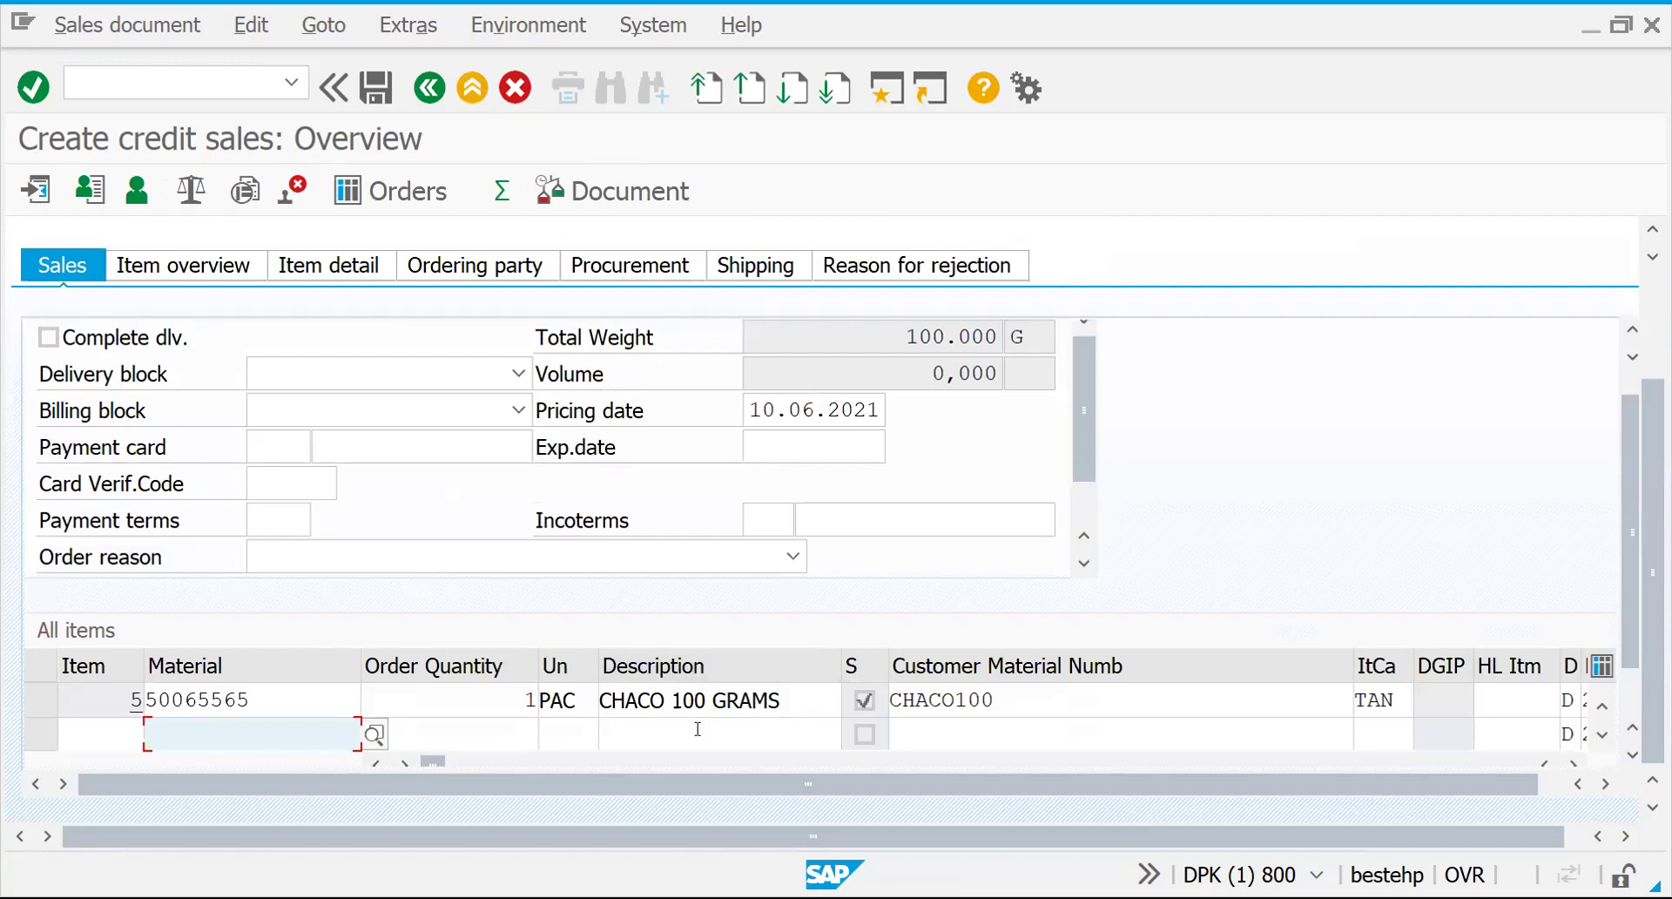
{"action": "double_click", "coordinate": [308, 697]}
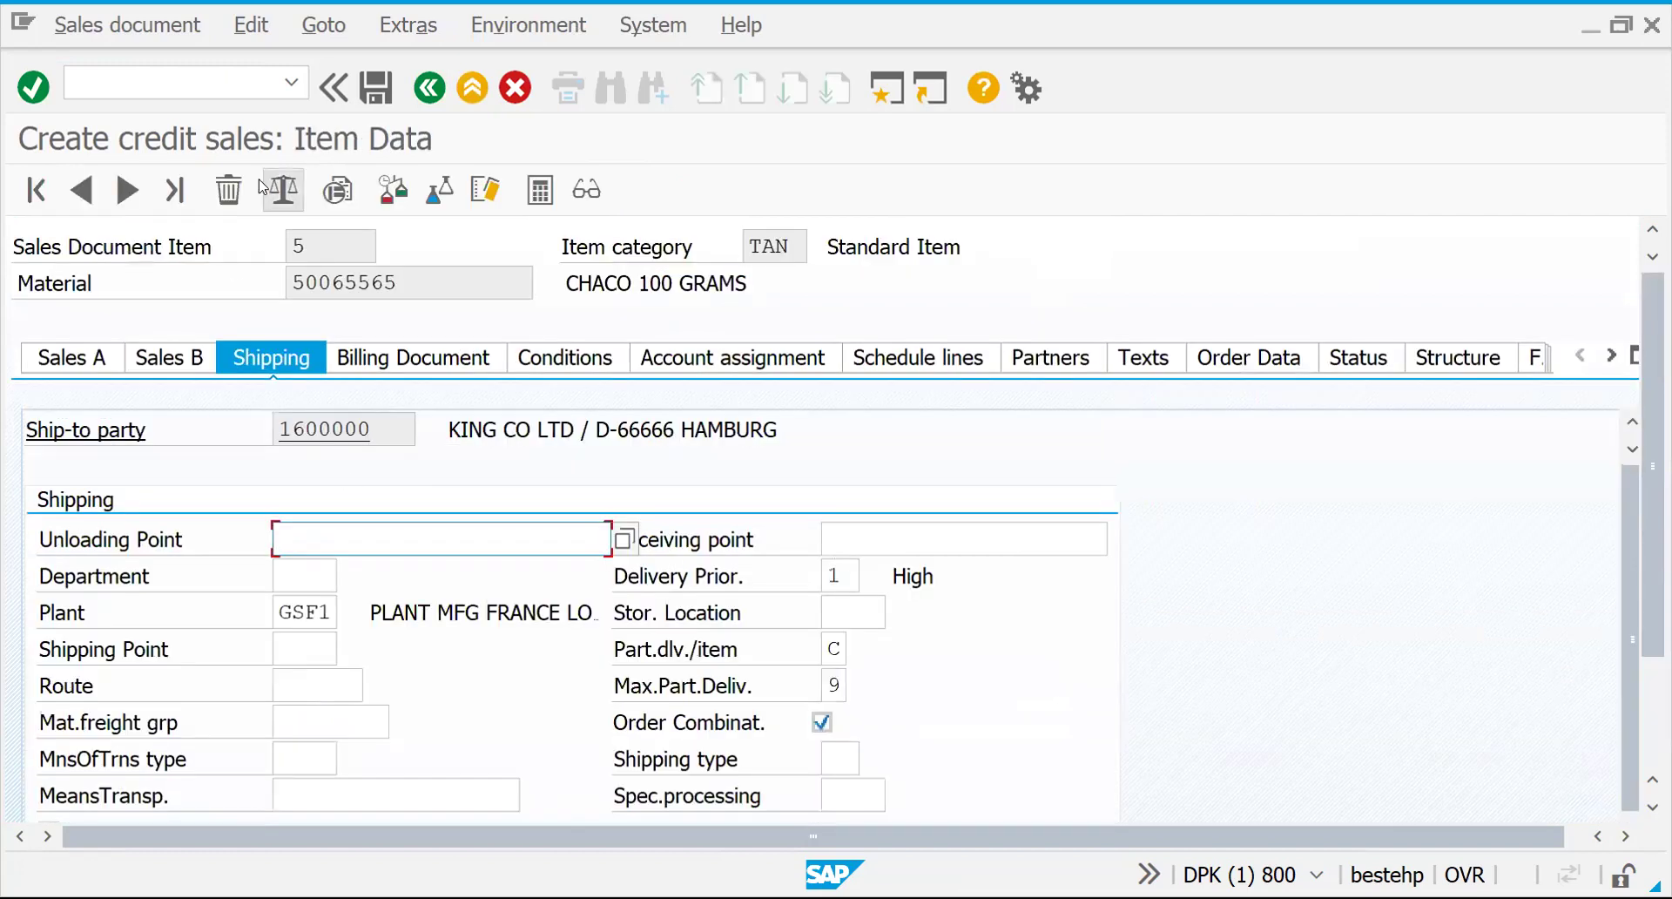
Step: Reopen customer KING CO LTD in transaction XD02 to verify its shipping condition and delivering plant
{"action": "left_click", "coordinate": [144, 84]}
{"action": "type", "text": "/NXD02"}
{"action": "key", "text": "Return"}
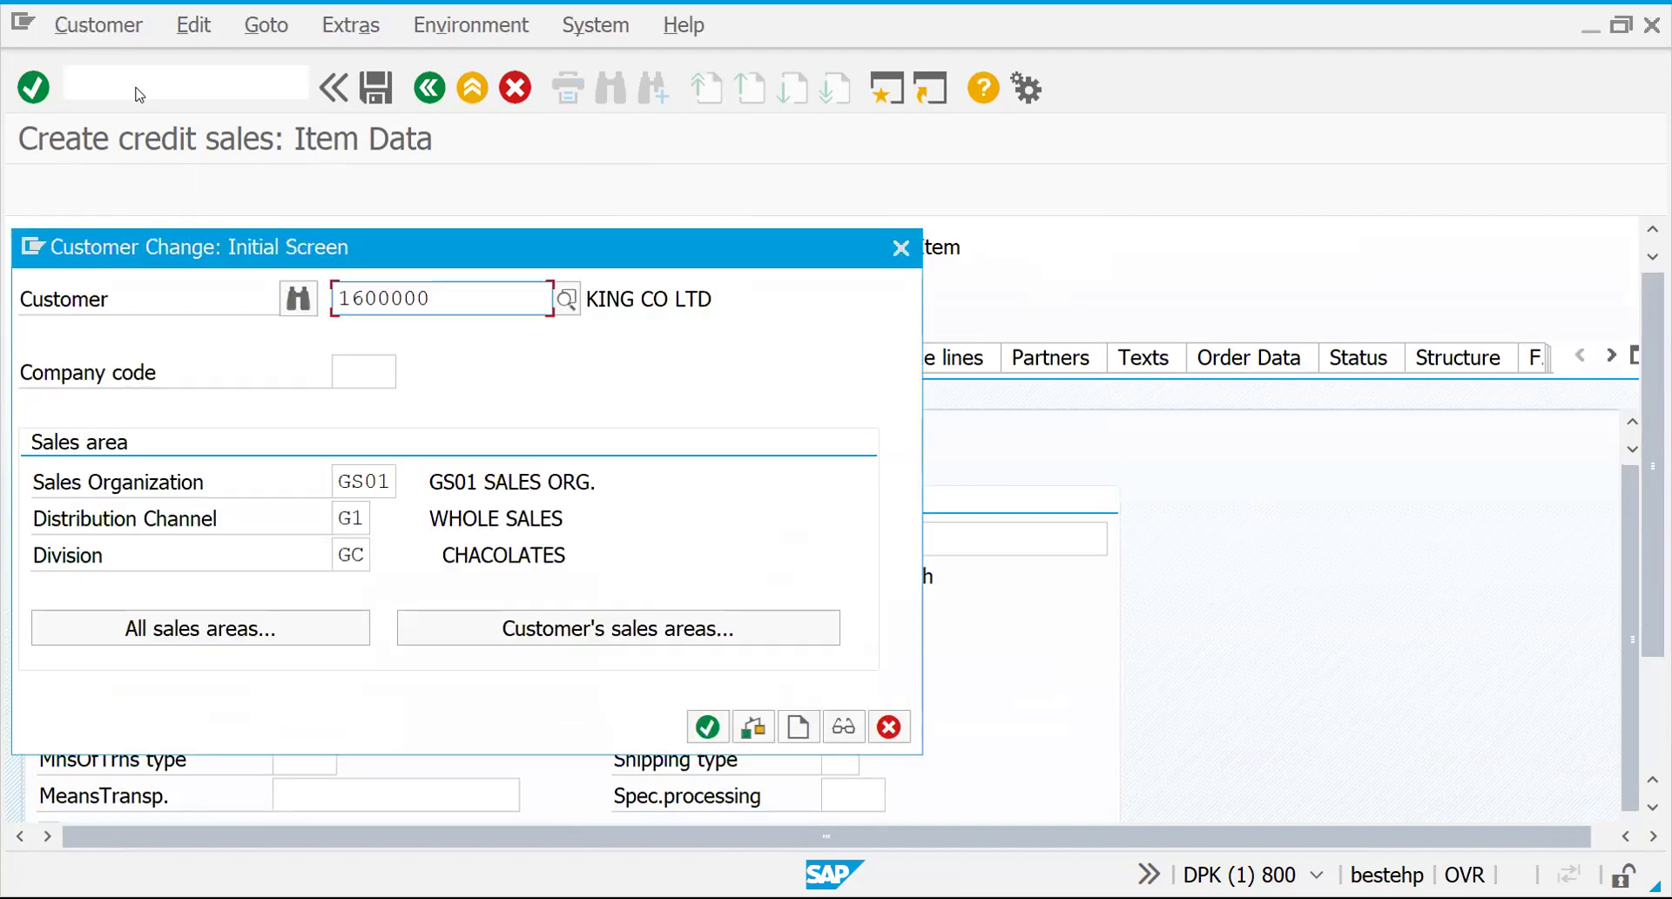
{"action": "key", "text": "Return"}
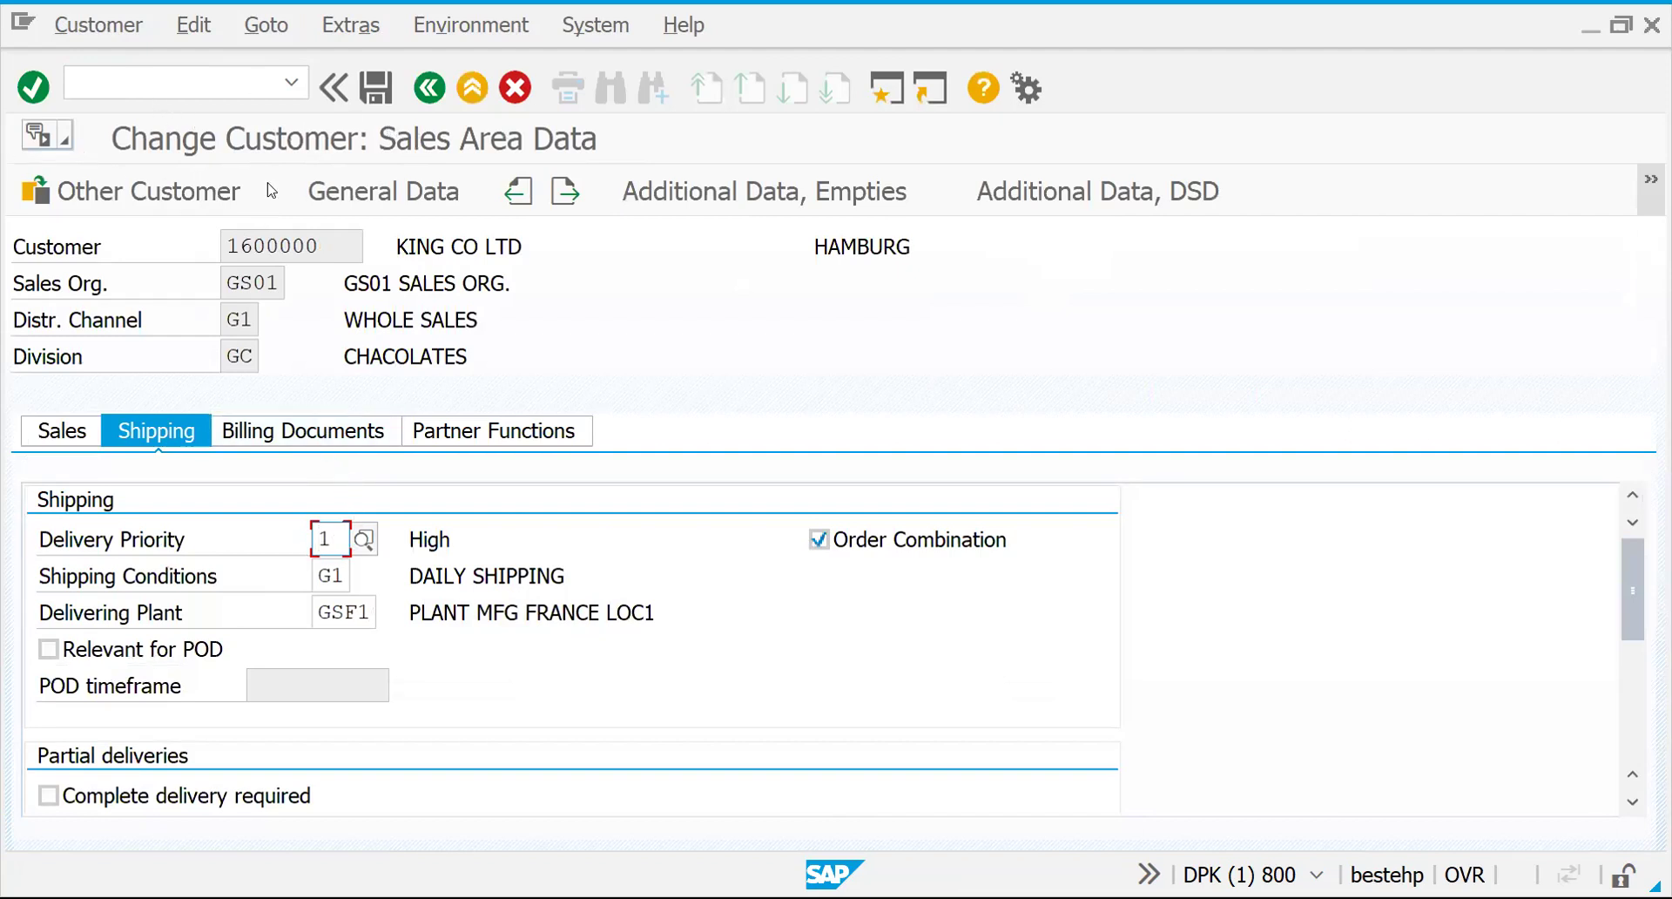
Step: Verify the loading group of material 50065565 for plant GSF1 in transaction MM02
{"action": "left_click", "coordinate": [154, 71]}
{"action": "type", "text": "/"}
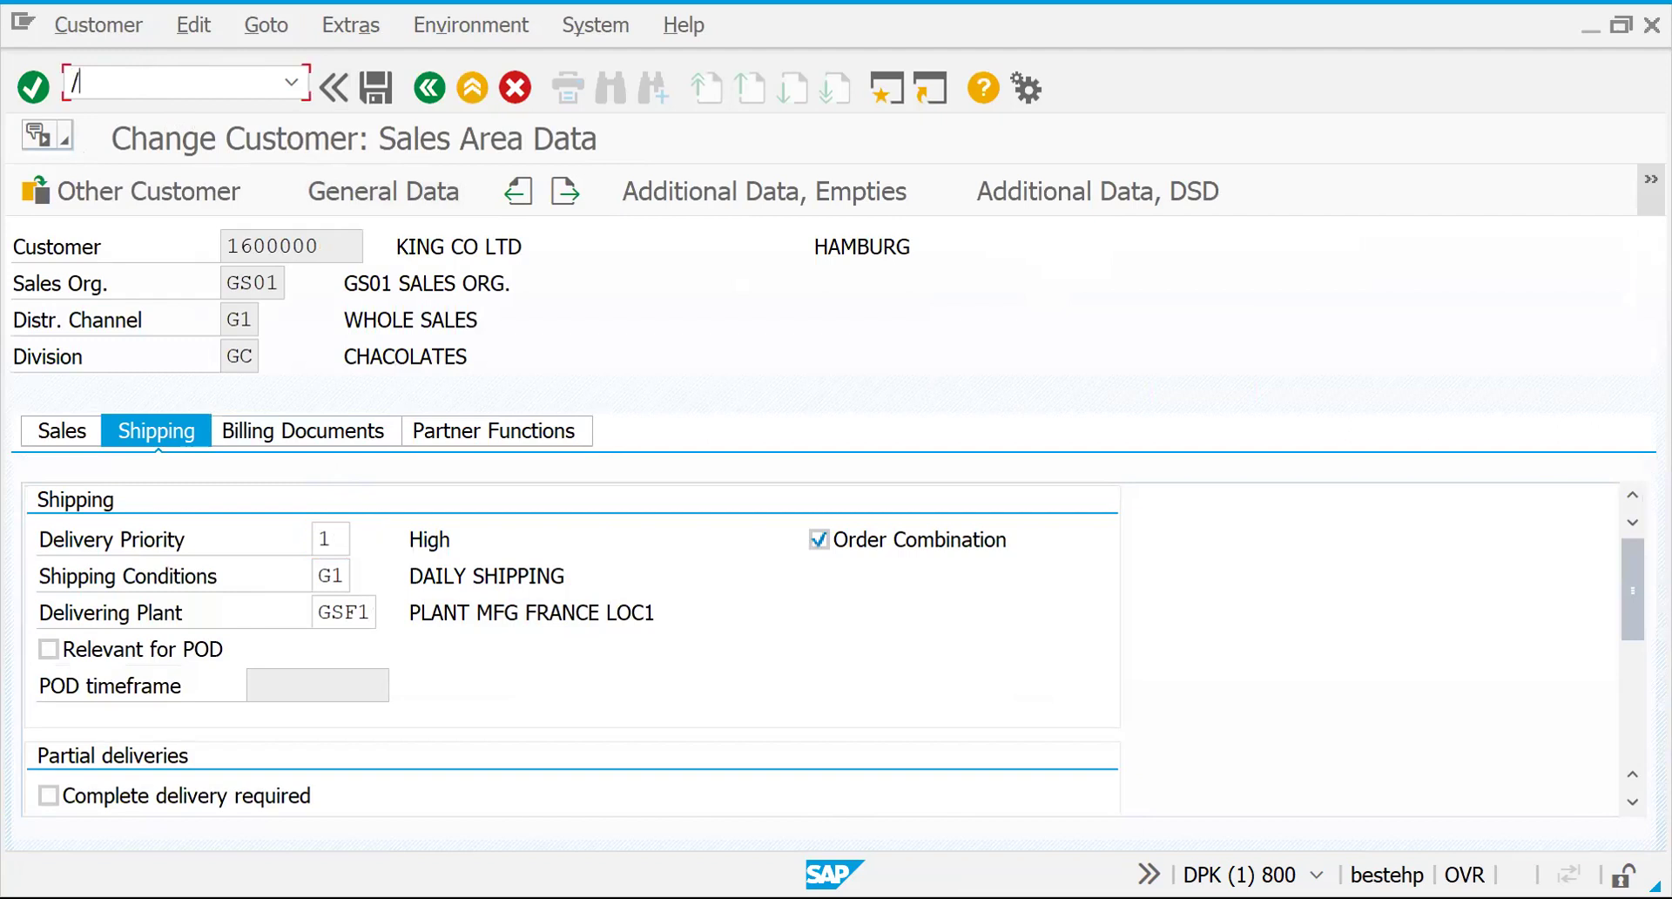
{"action": "type", "text": "NMM02"}
{"action": "key", "text": "Return"}
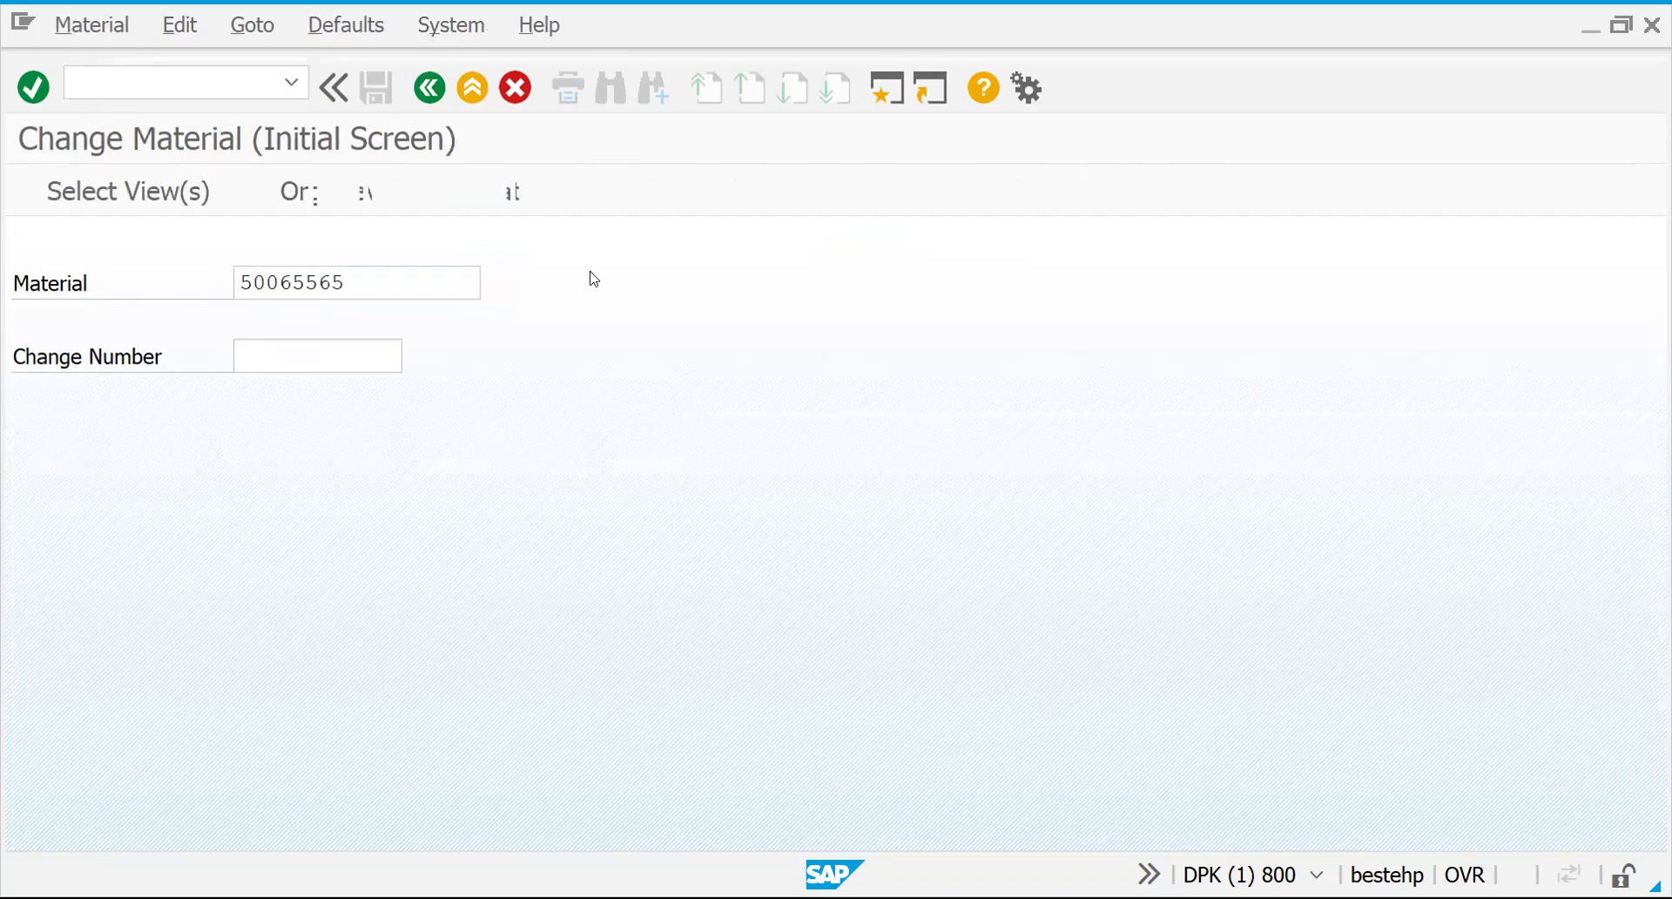
{"action": "key", "text": "Return"}
{"action": "key", "text": "Return"}
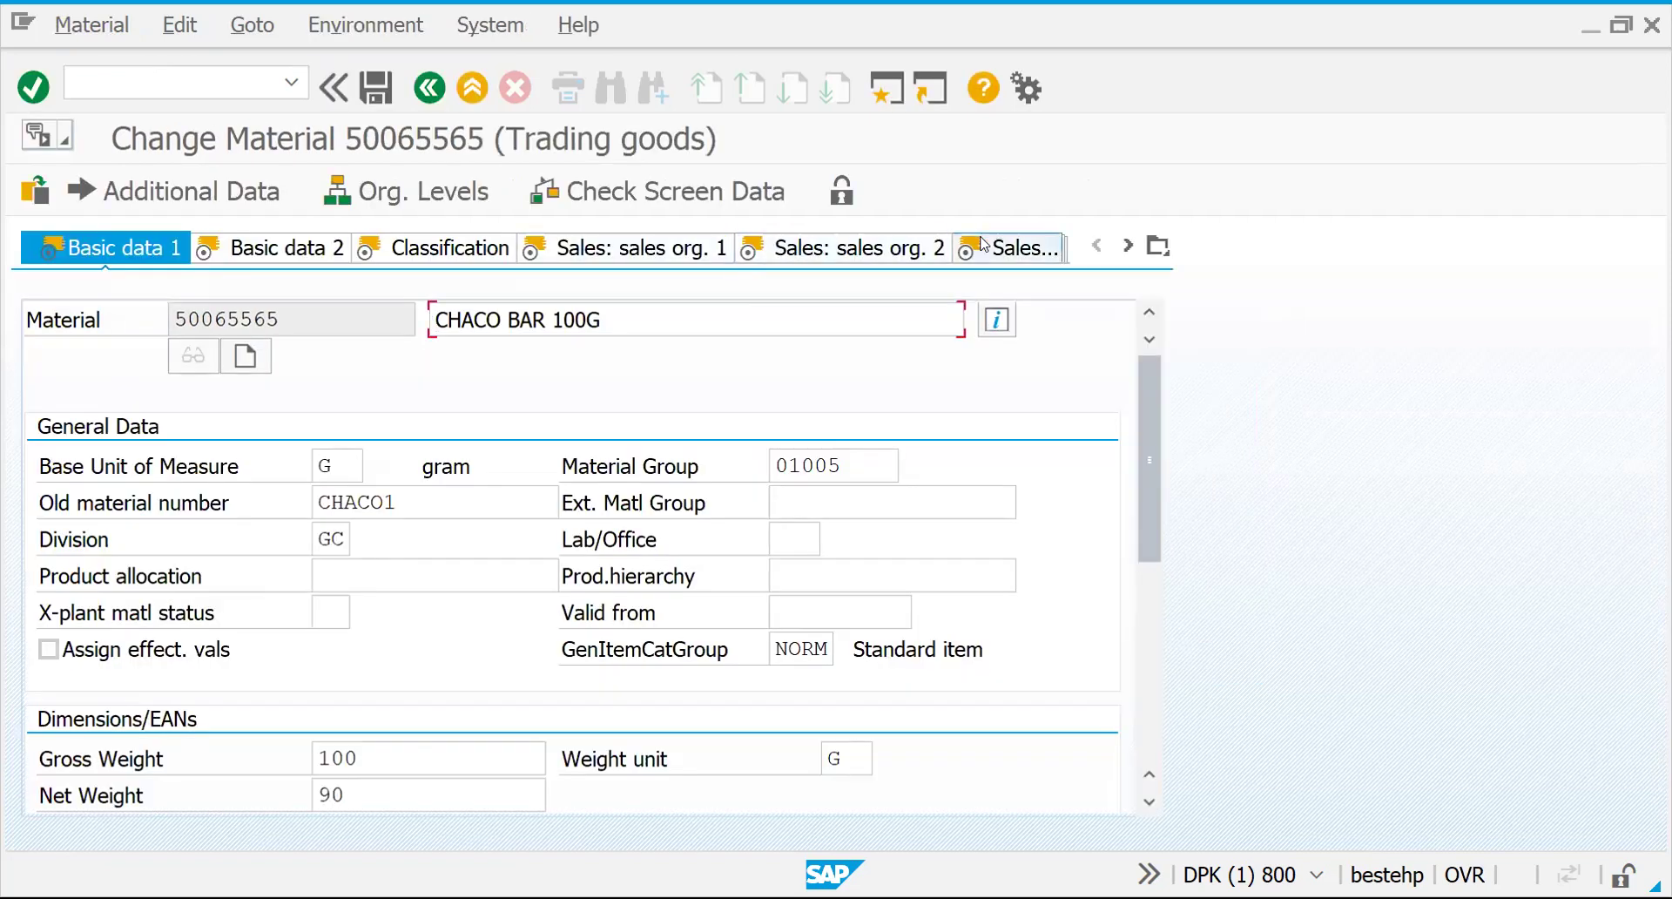
{"action": "left_click", "coordinate": [983, 244]}
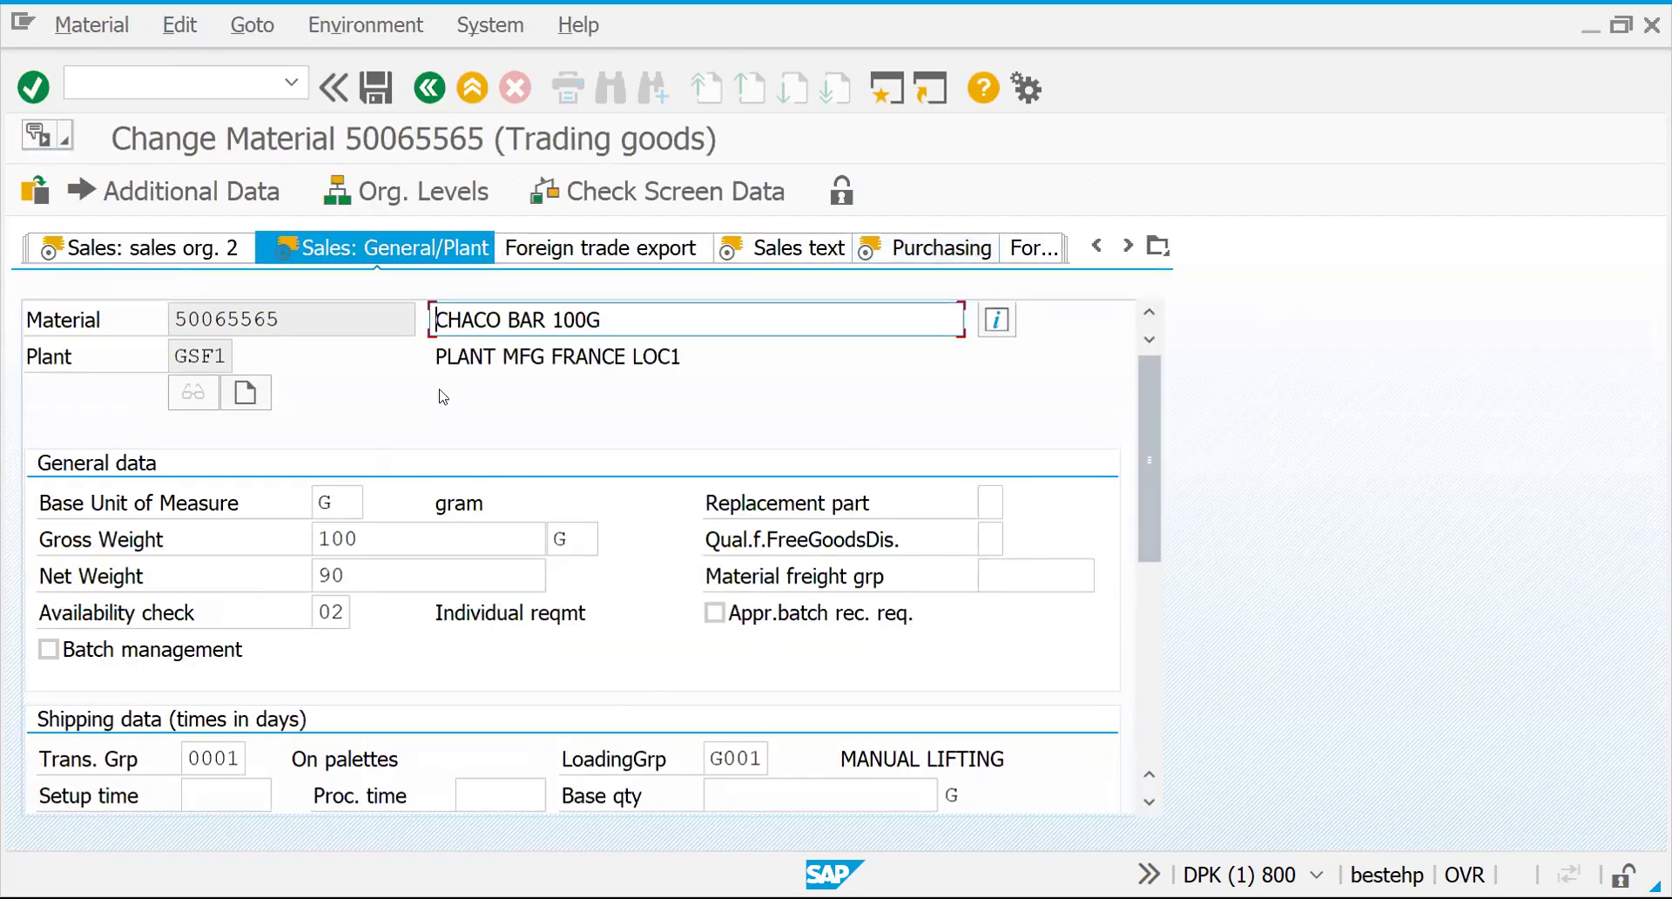
Step: Open the details of sales document type ZOR1 in transaction VOV8
{"action": "left_click", "coordinate": [163, 80]}
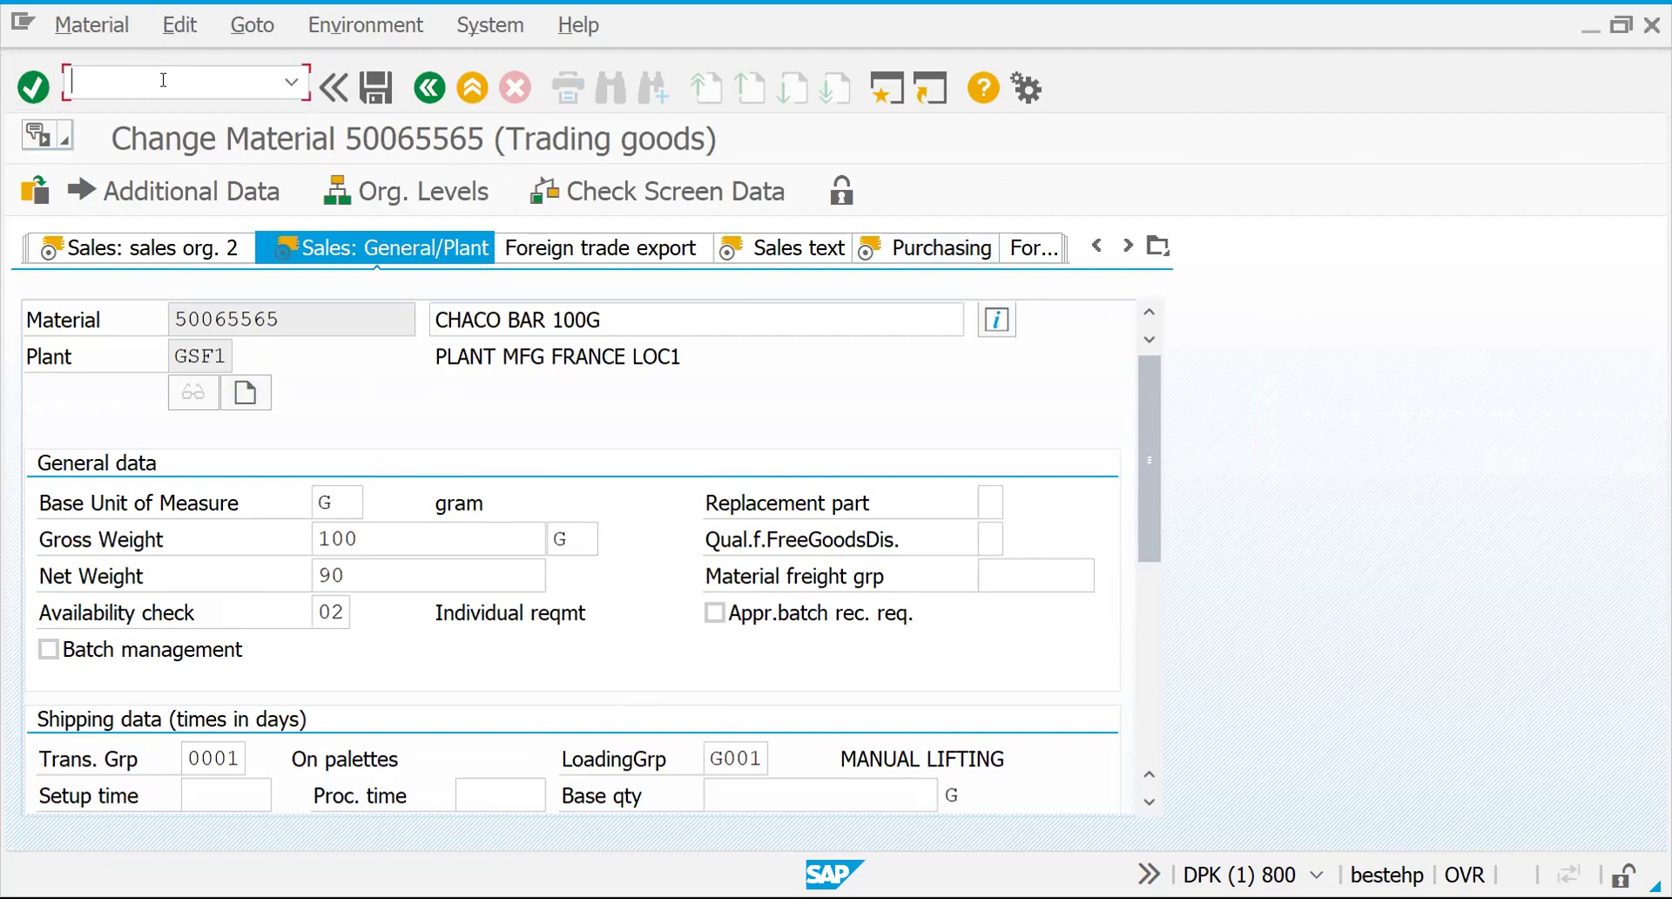
{"action": "type", "text": "/NVOV8"}
{"action": "key", "text": "Return"}
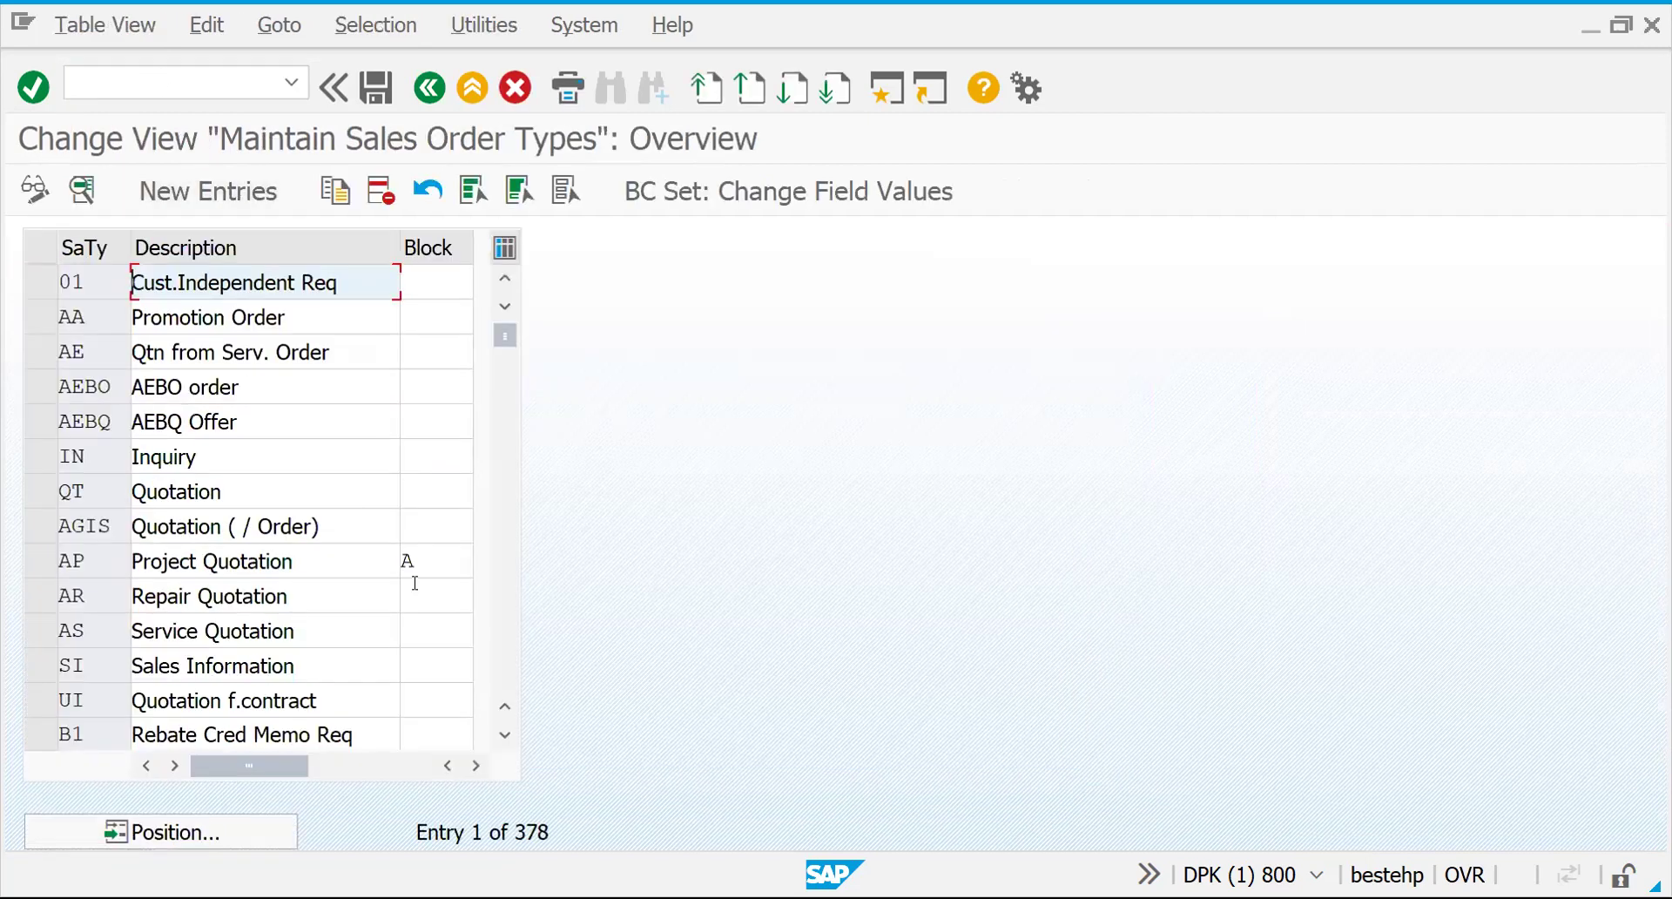
{"action": "left_click", "coordinate": [232, 831]}
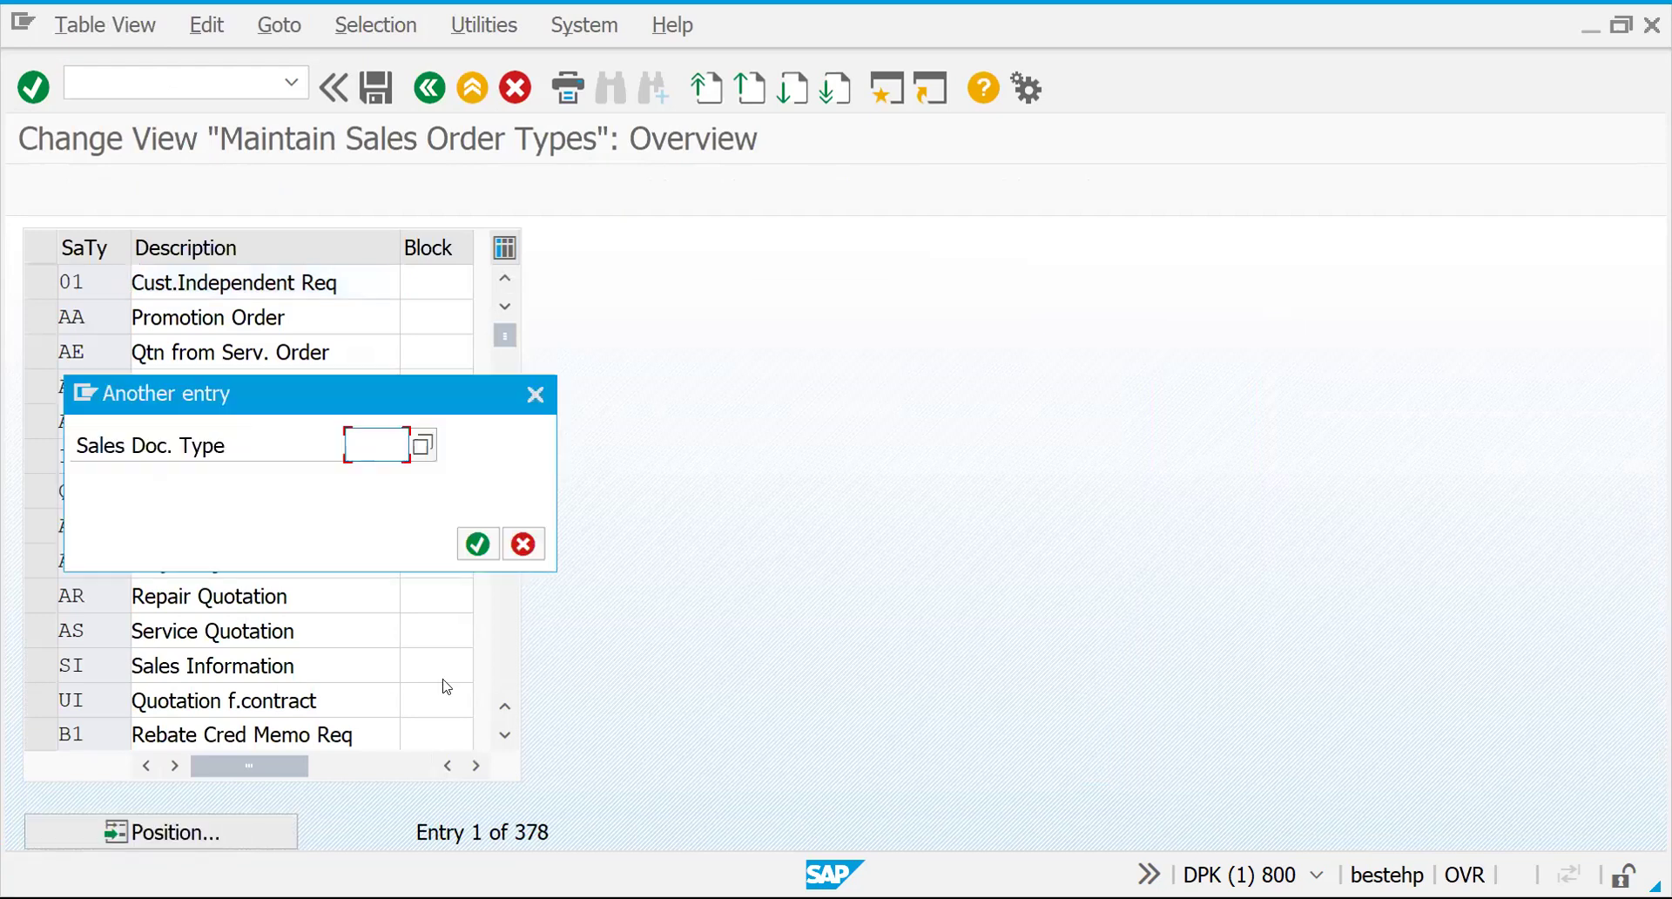
{"action": "type", "text": "GS"}
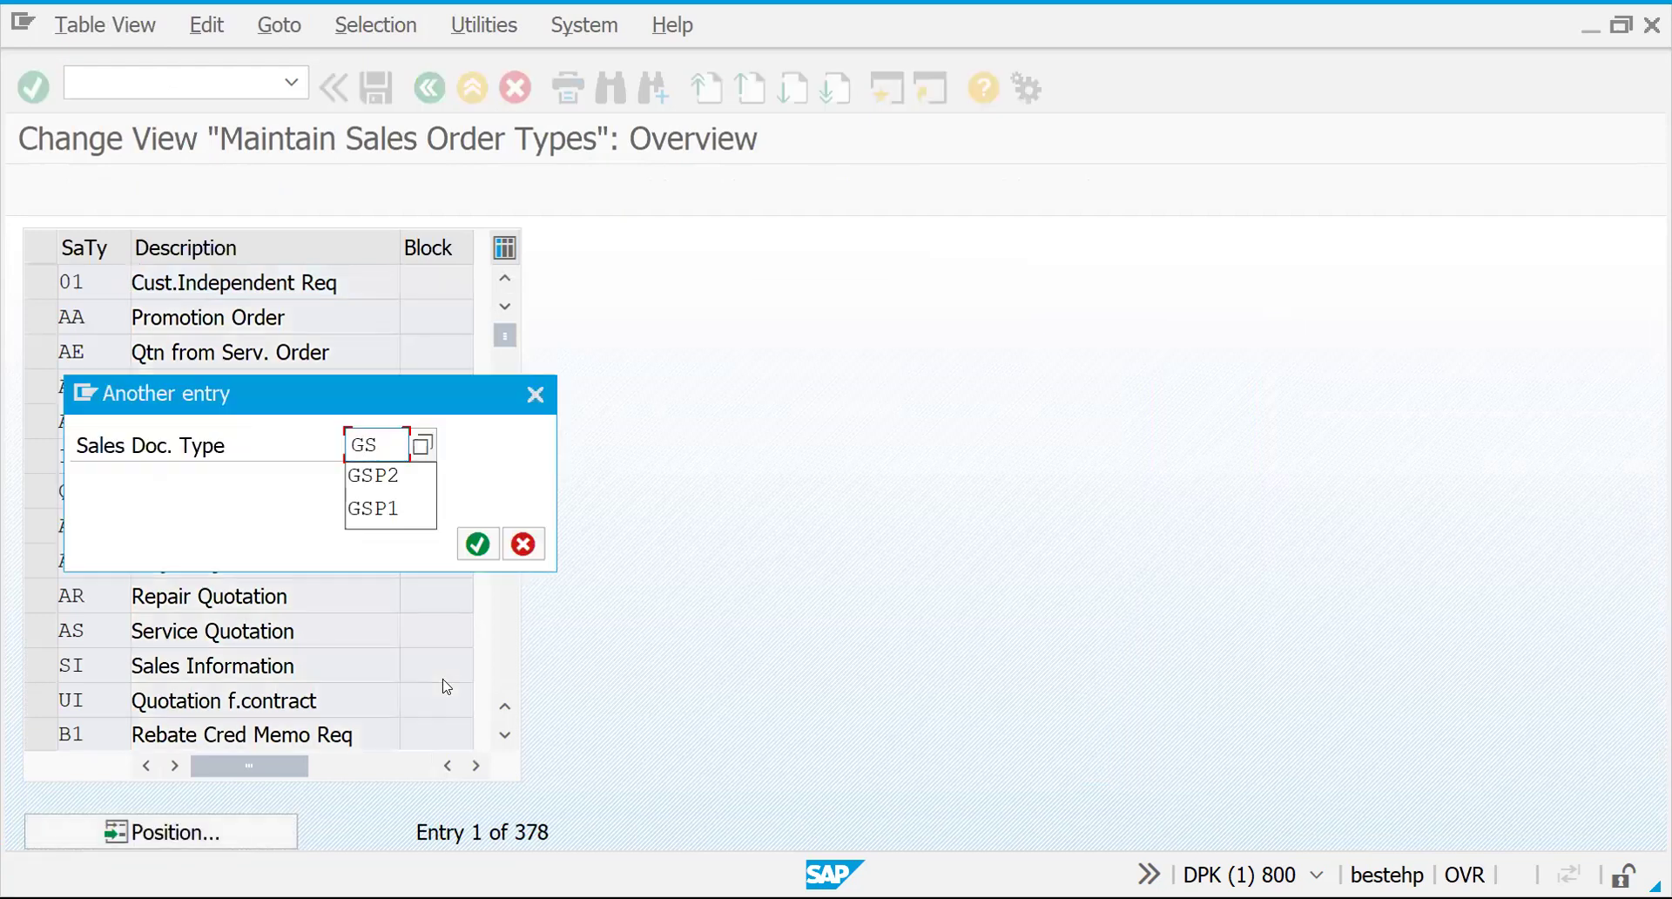
{"action": "key", "text": "BackSpace"}
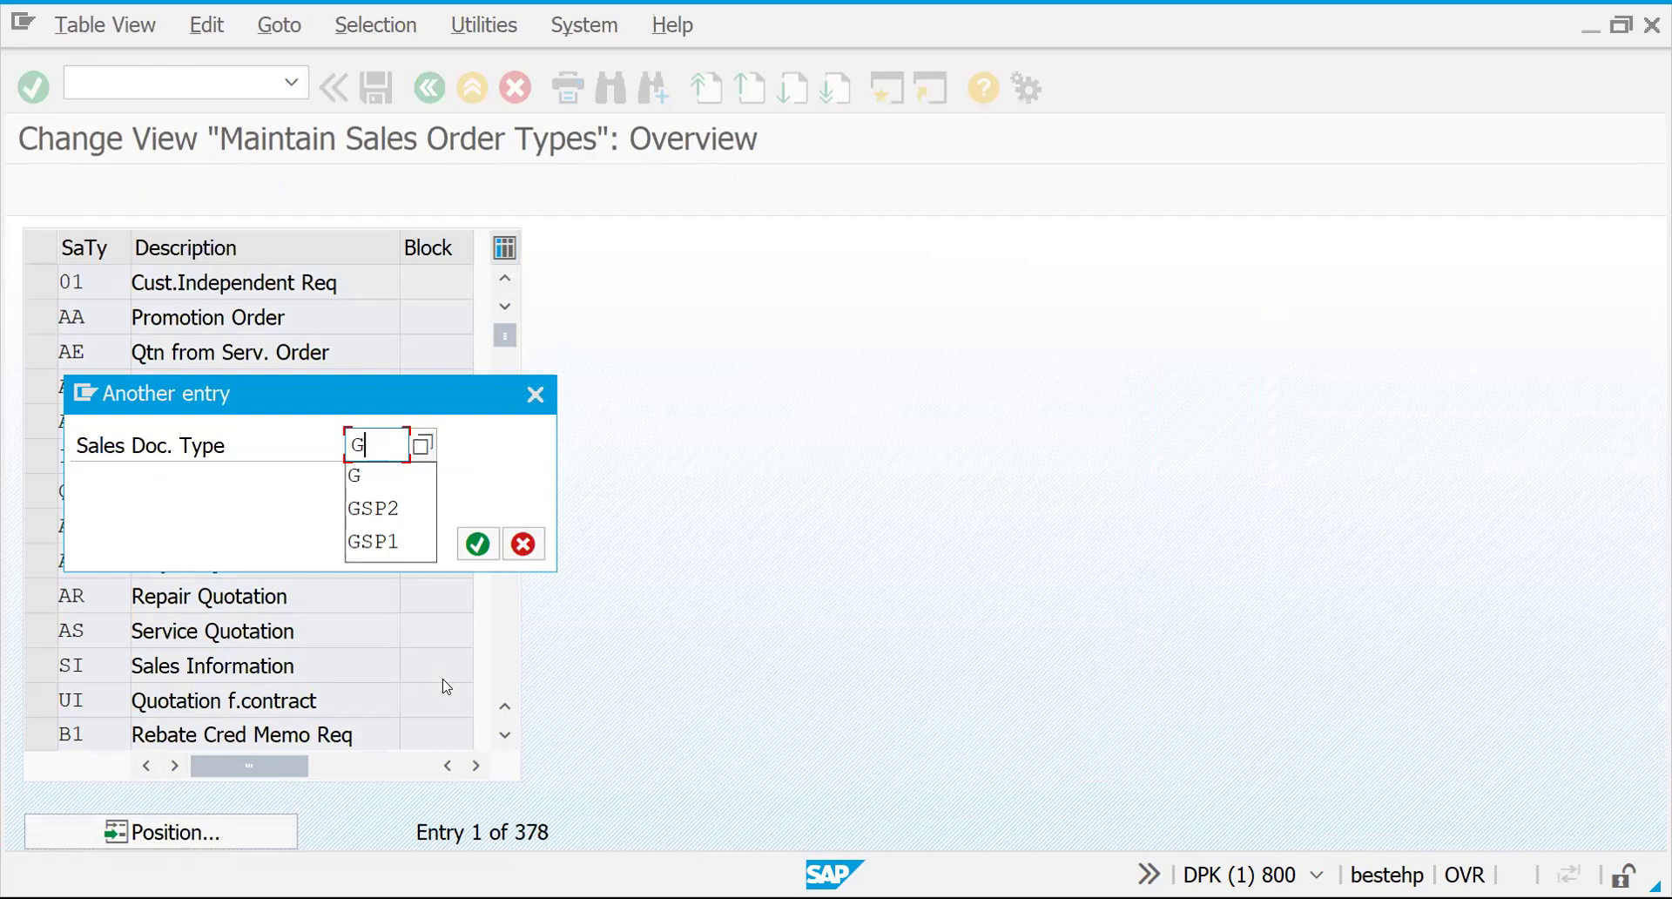
{"action": "key", "text": "BackSpace"}
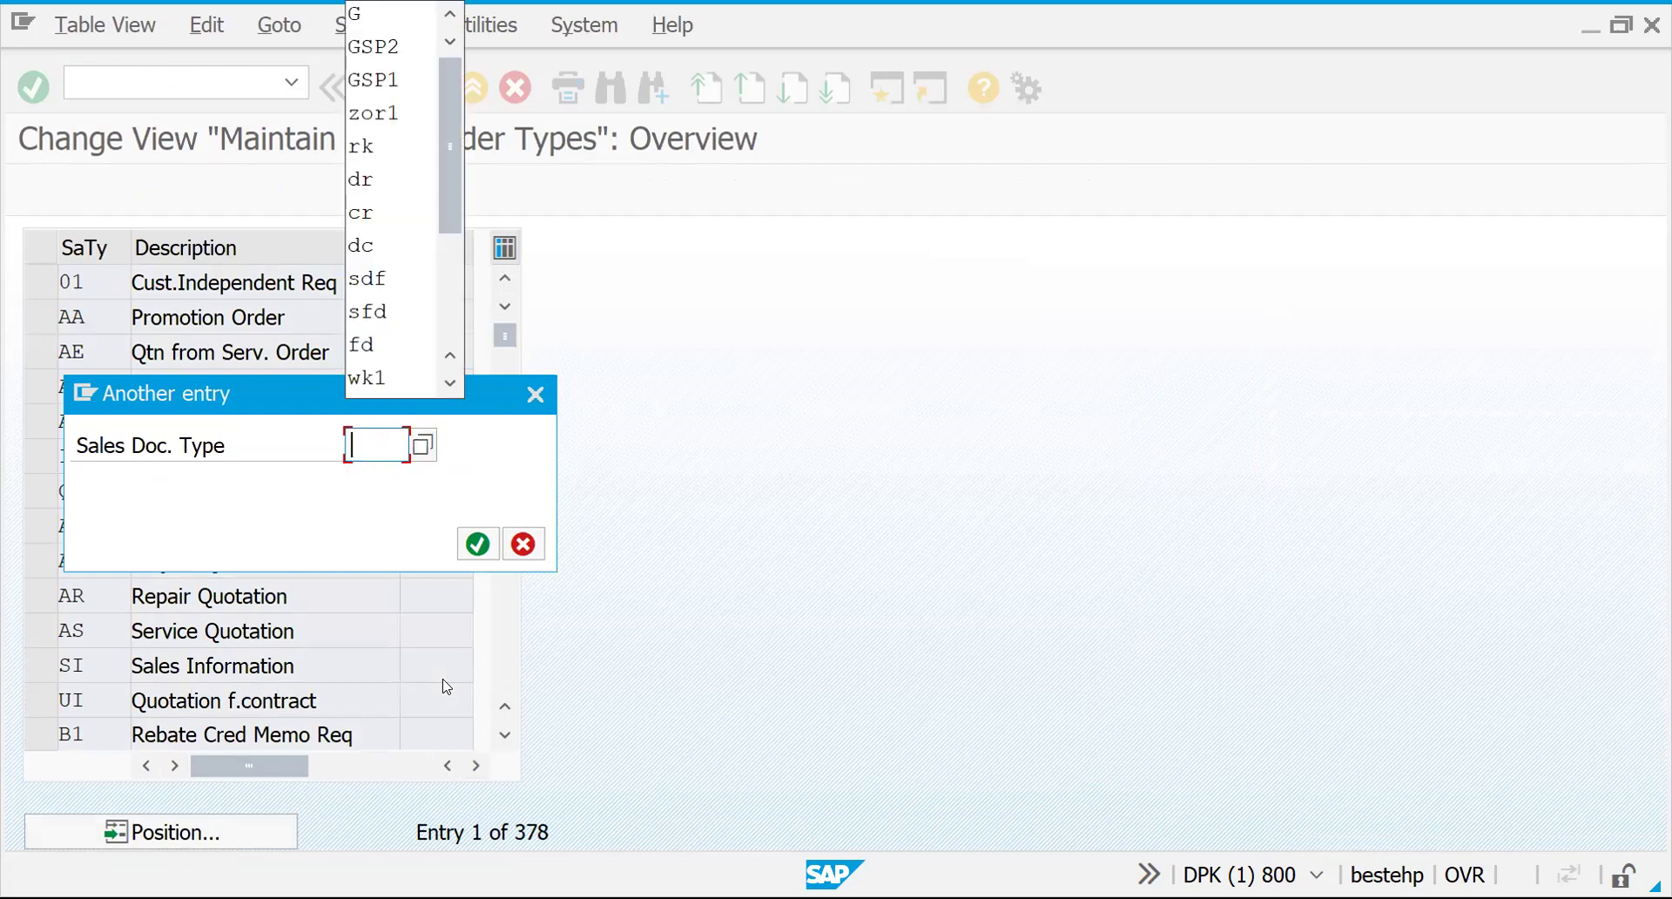
{"action": "type", "text": "ZOR"}
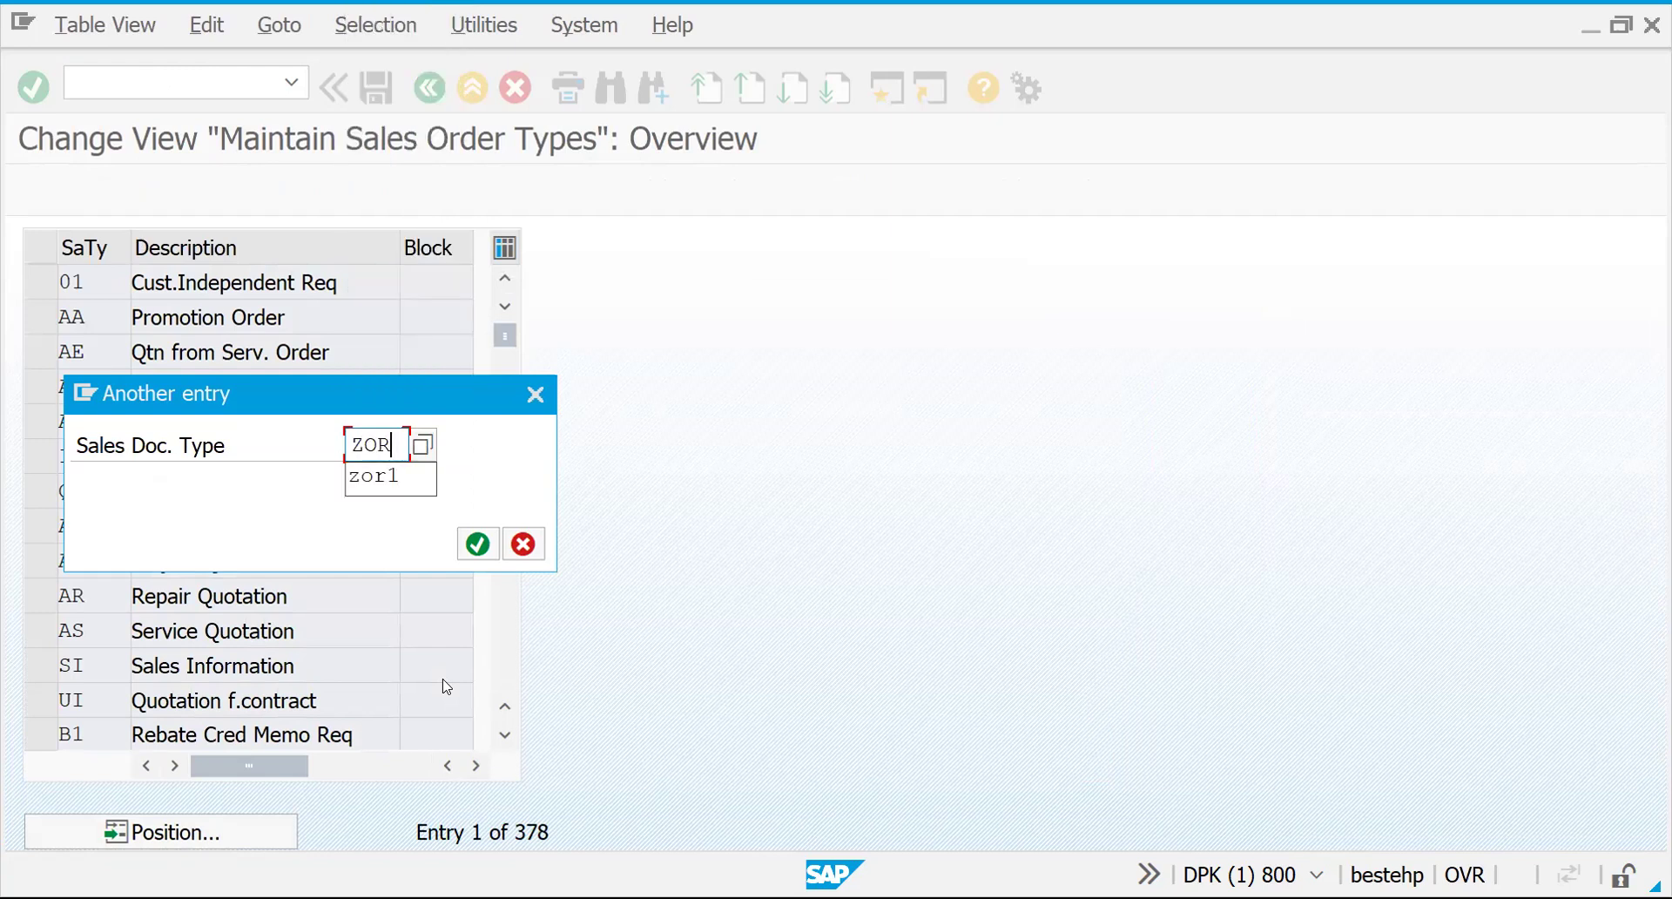
{"action": "type", "text": "1"}
{"action": "key", "text": "Return"}
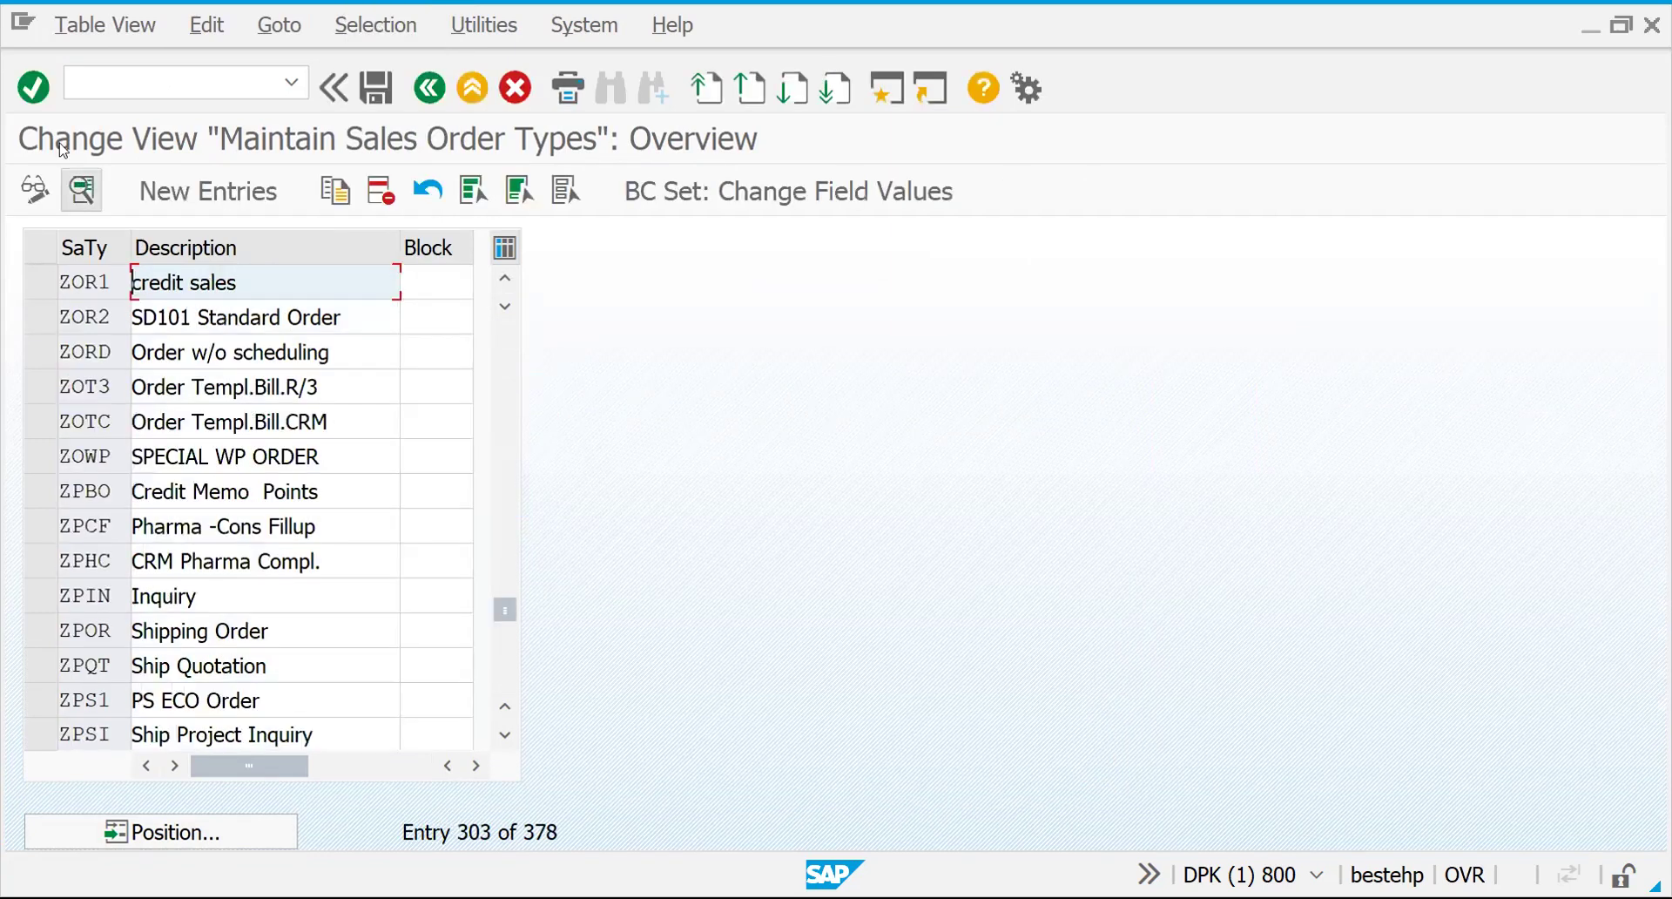
{"action": "double_click", "coordinate": [83, 281]}
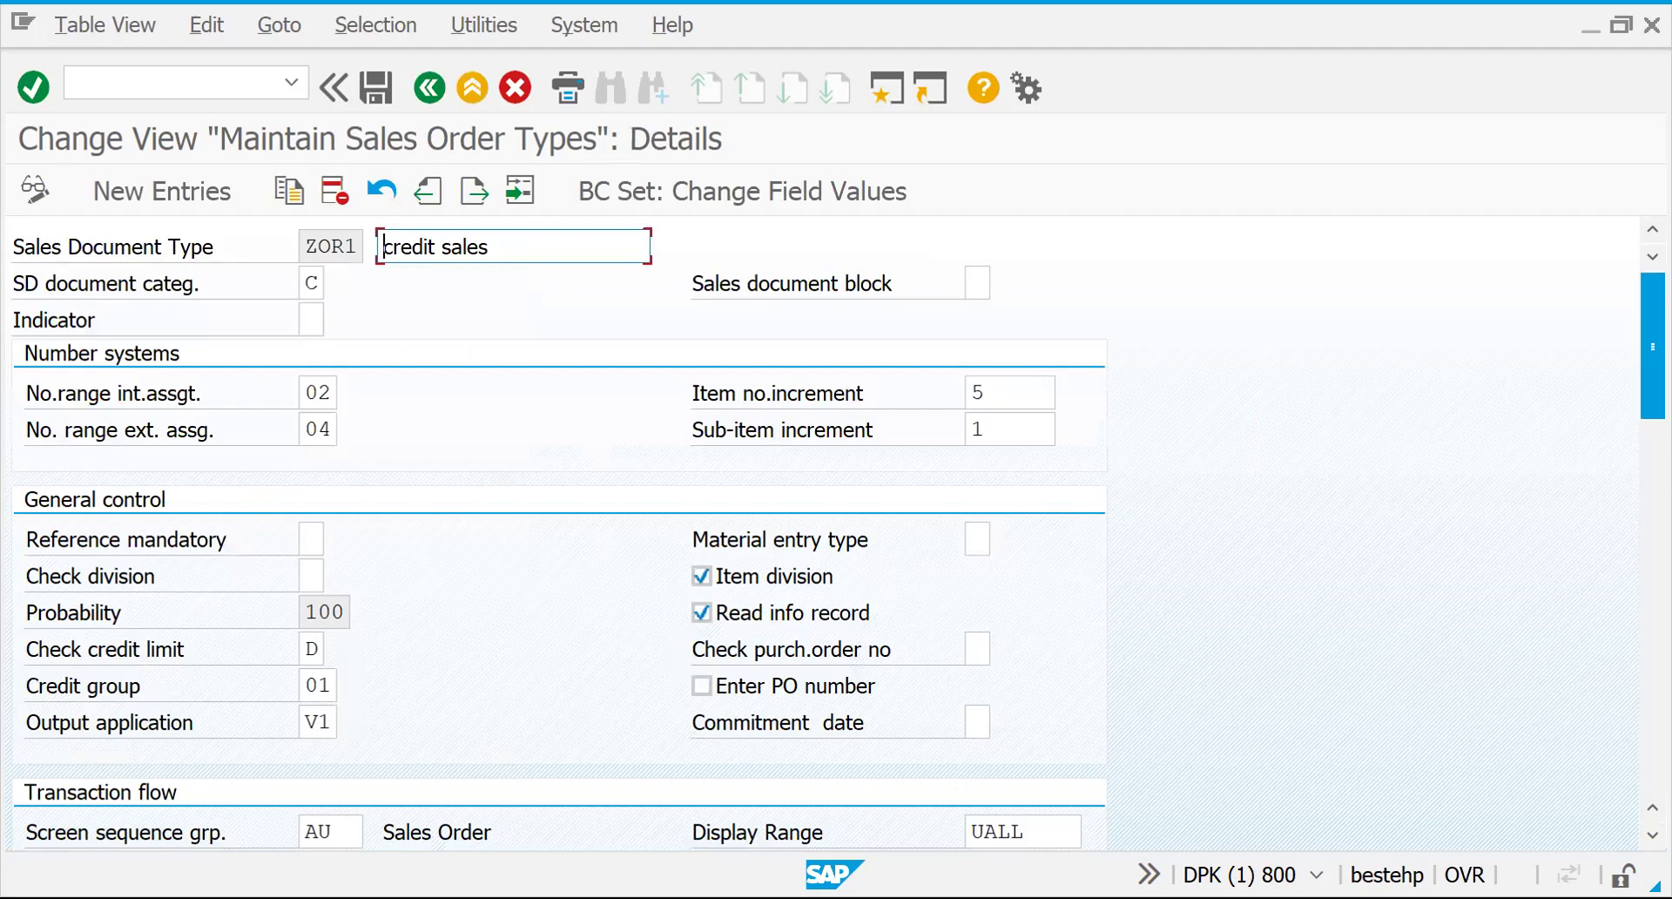
Step: Clear the shipping conditions of sales document type ZOR1 and save the change to the CUSTOMER CONTROLS customizing request
{"action": "left_click_drag", "start_coordinate": [1653, 348], "coordinate": [1653, 545]}
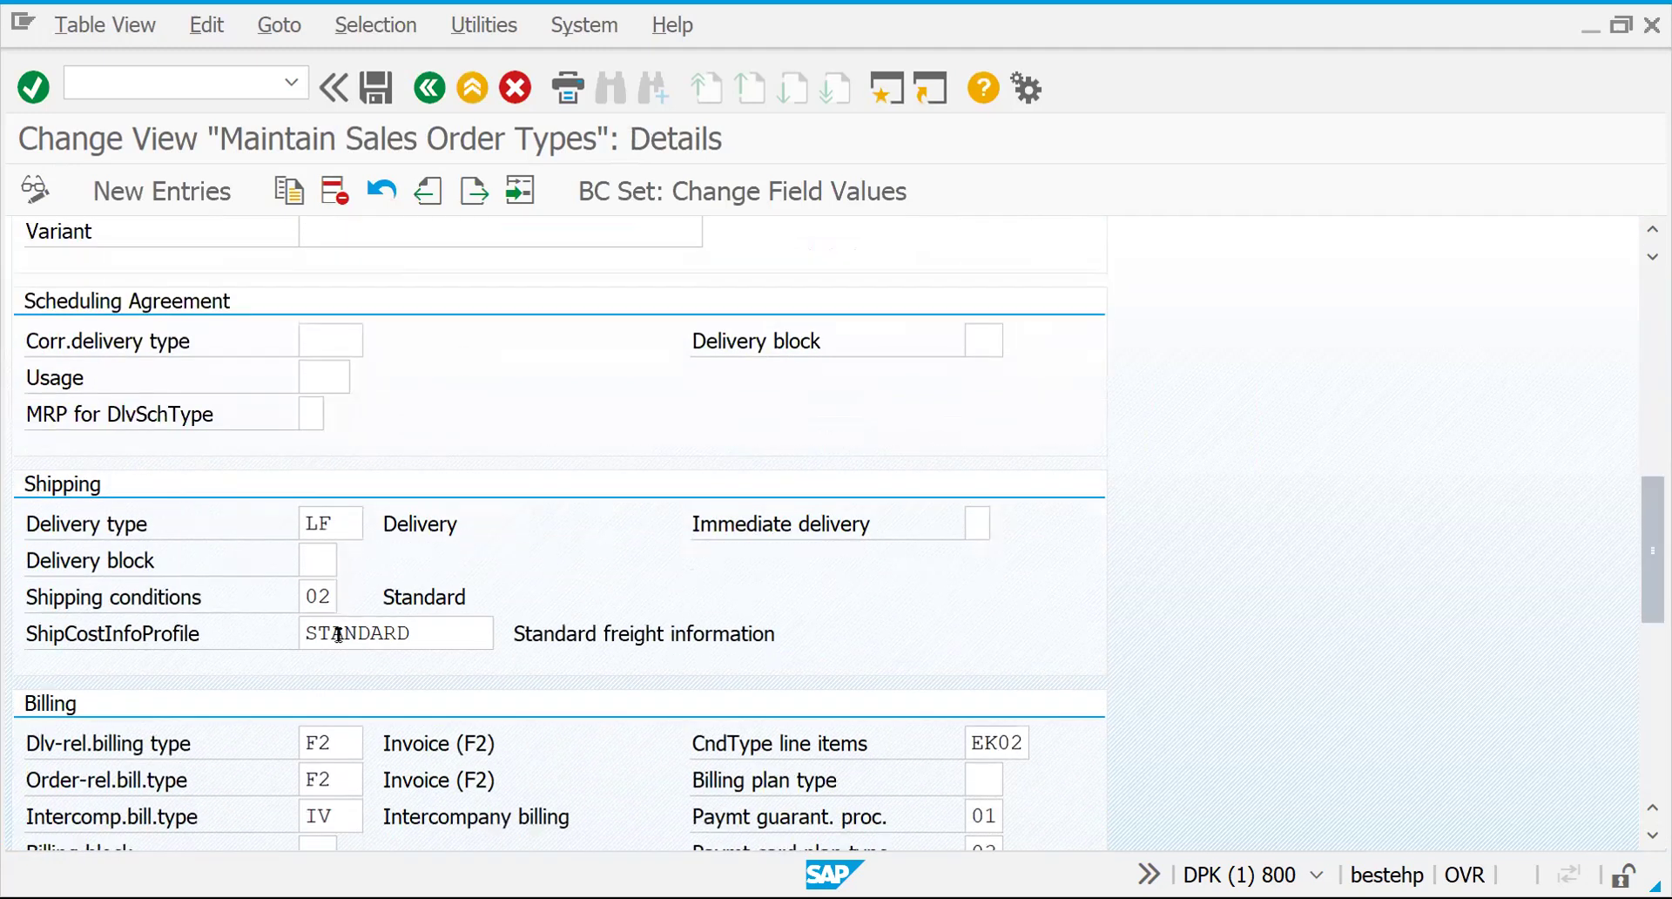
{"action": "double_click", "coordinate": [308, 597]}
{"action": "key", "text": "BackSpace"}
{"action": "key", "text": "ctrl+s"}
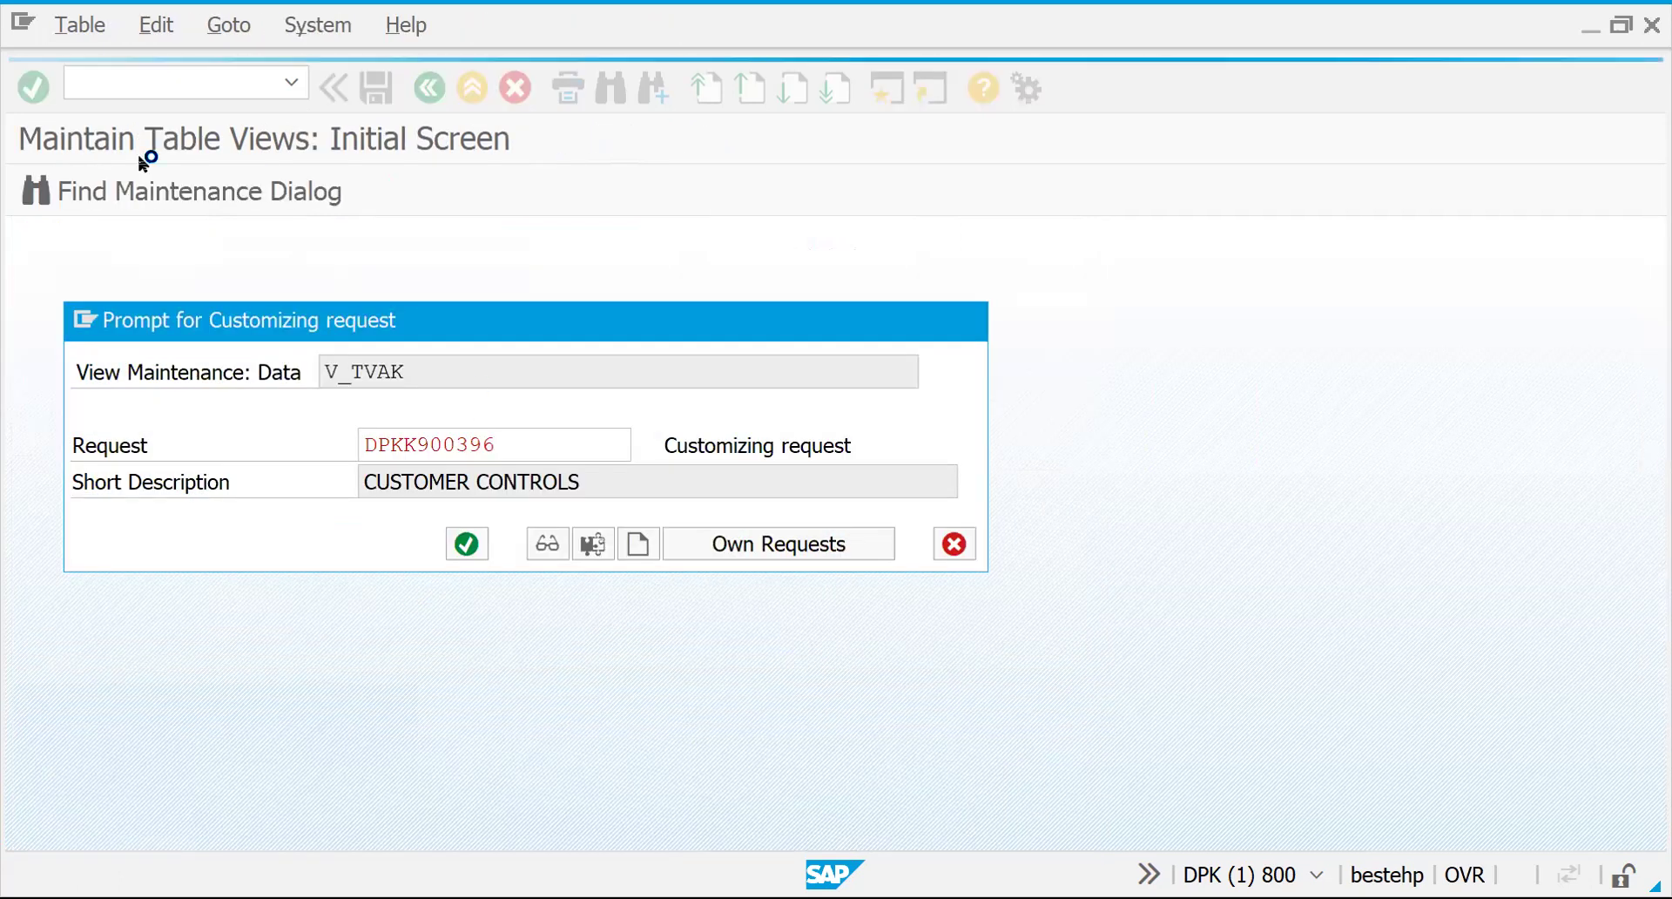
{"action": "key", "text": "Return"}
Step: Start a new ZOR1 sales order in transaction VA01 with KING CO LTD as sold-to and ship-to party
{"action": "type", "text": "/nVA01"}
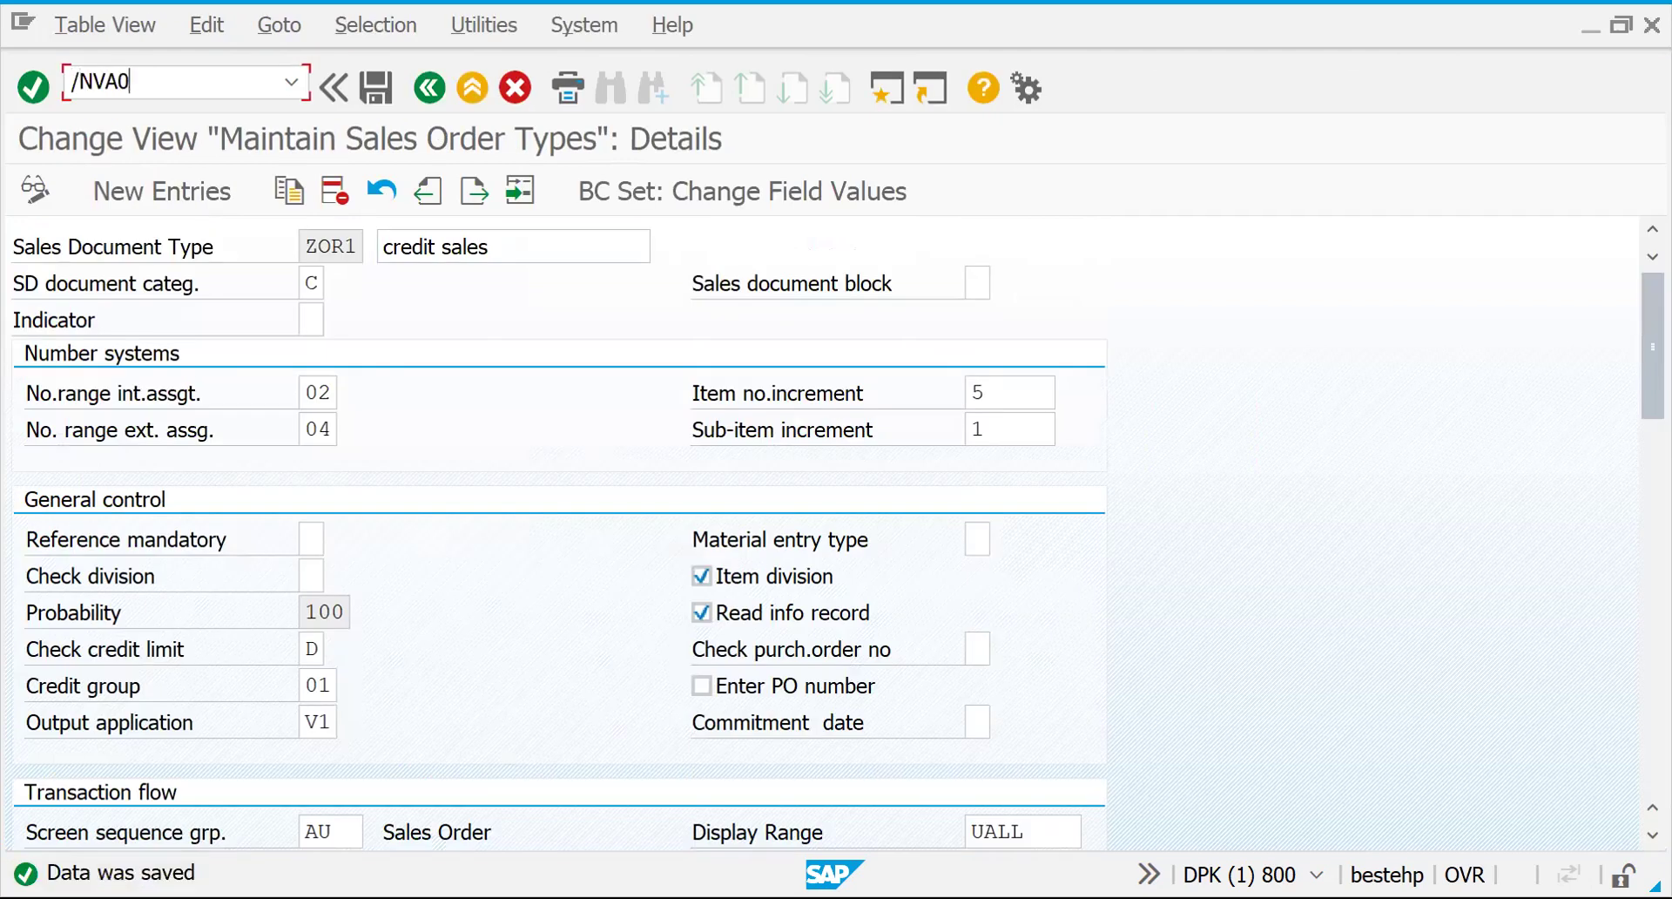
{"action": "key", "text": "Return"}
{"action": "key", "text": "Return"}
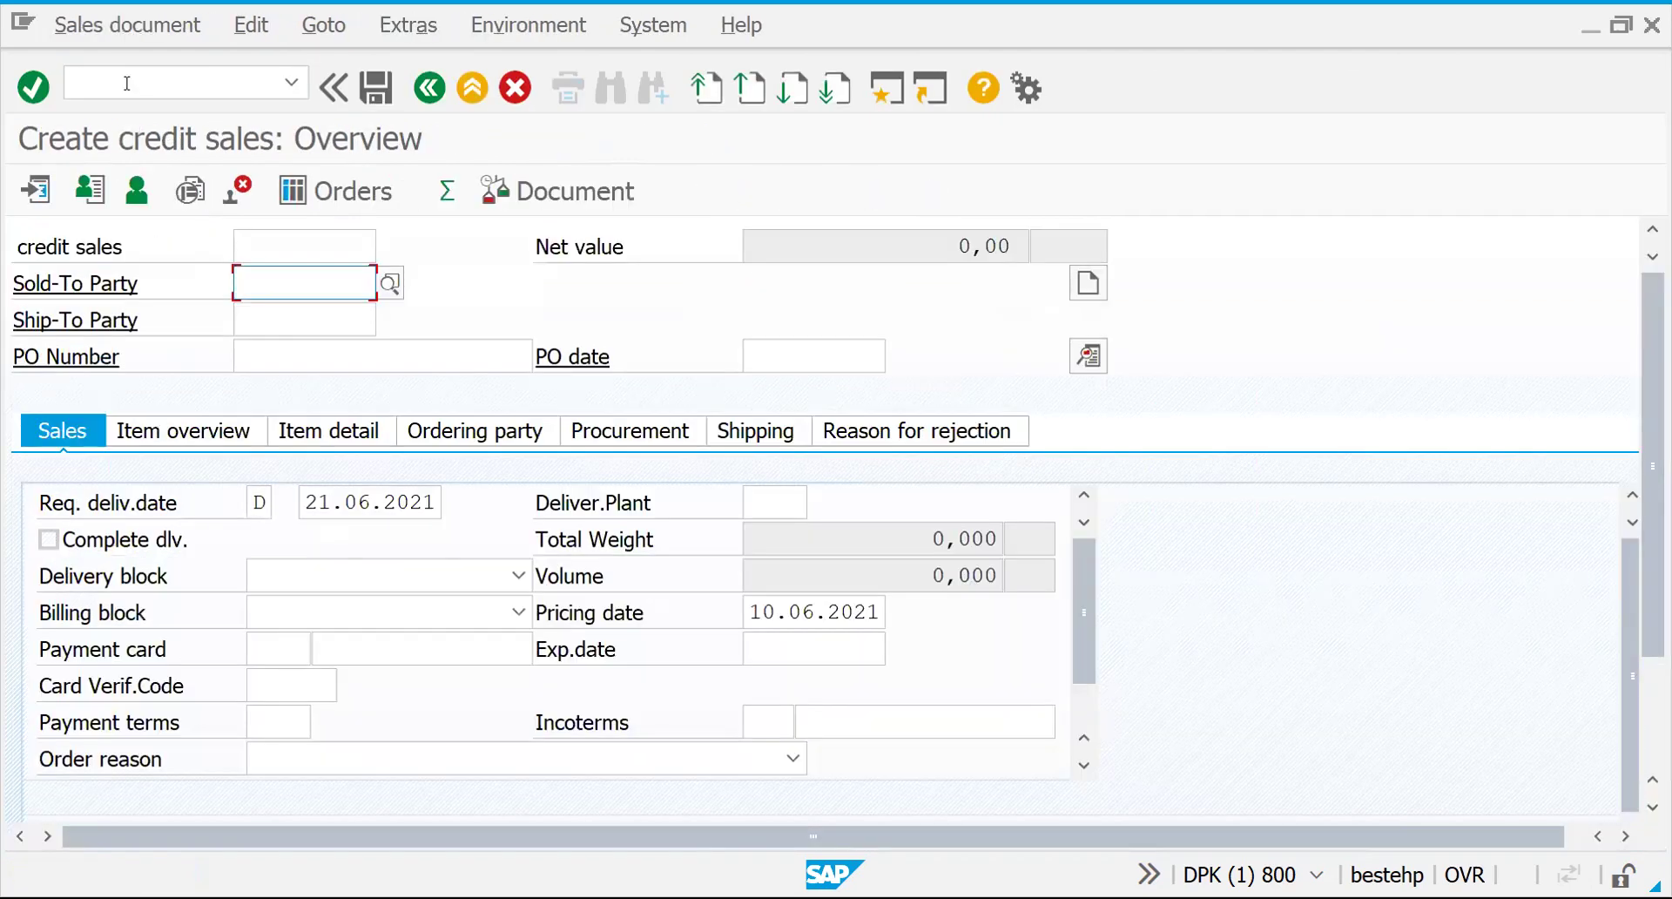
{"action": "type", "text": "1"}
{"action": "key", "text": "Down"}
{"action": "key", "text": "Return"}
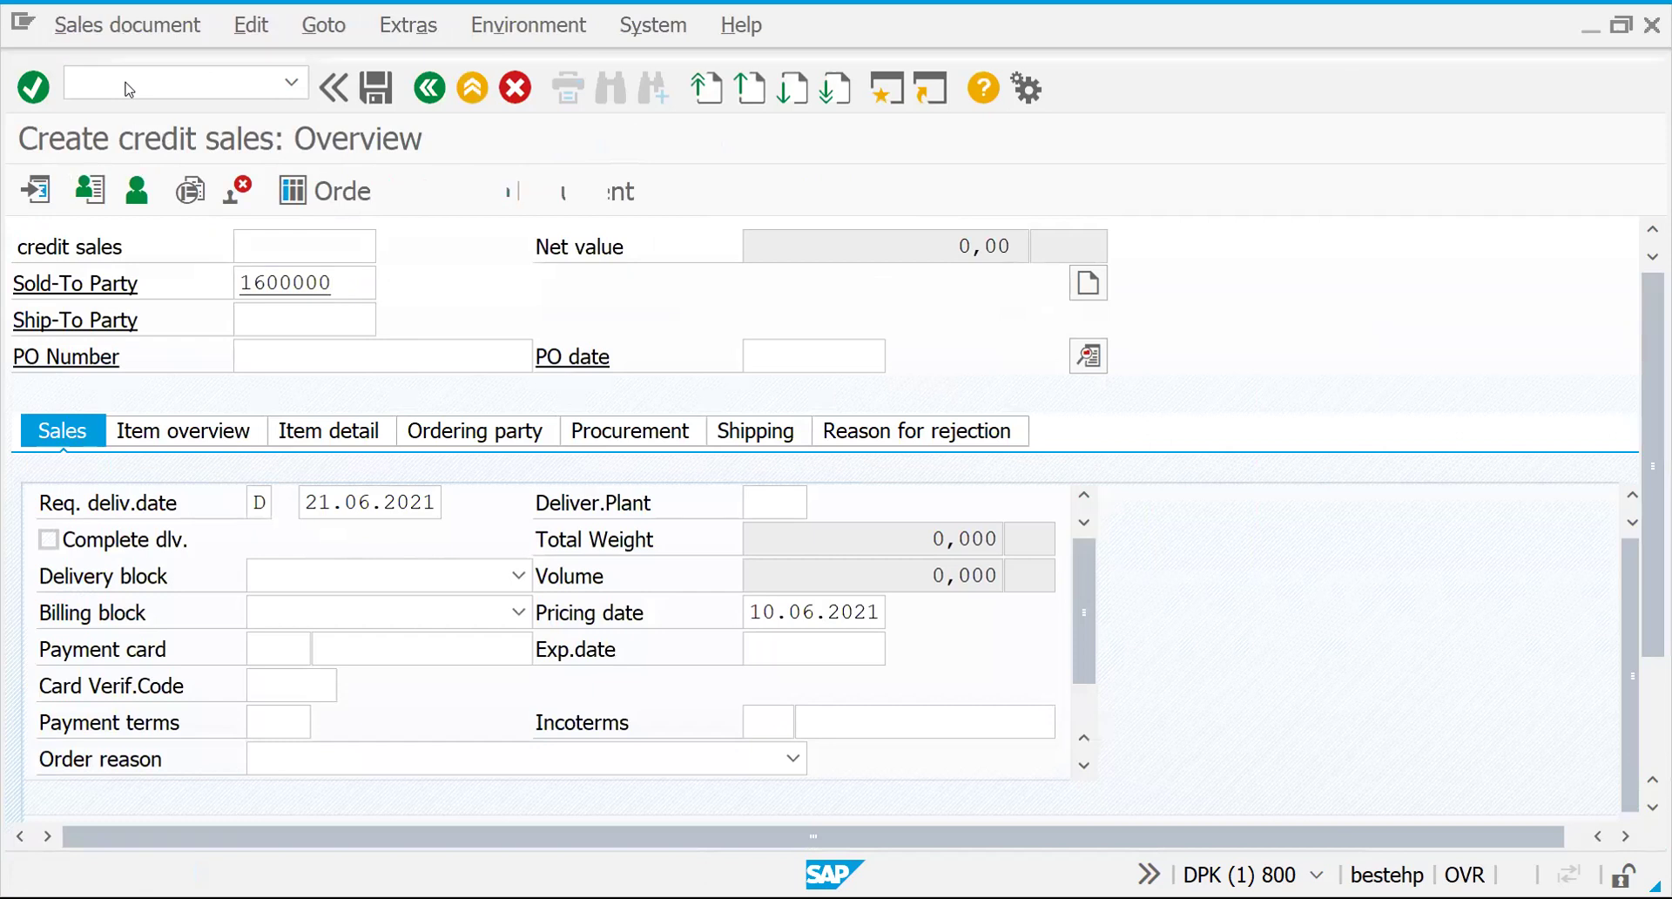
{"action": "key", "text": "Return"}
{"action": "key", "text": "Return"}
Step: Enter material 50065565 with order quantity 1 in the first item and accept the factory calendar message
{"action": "type", "text": "50065565"}
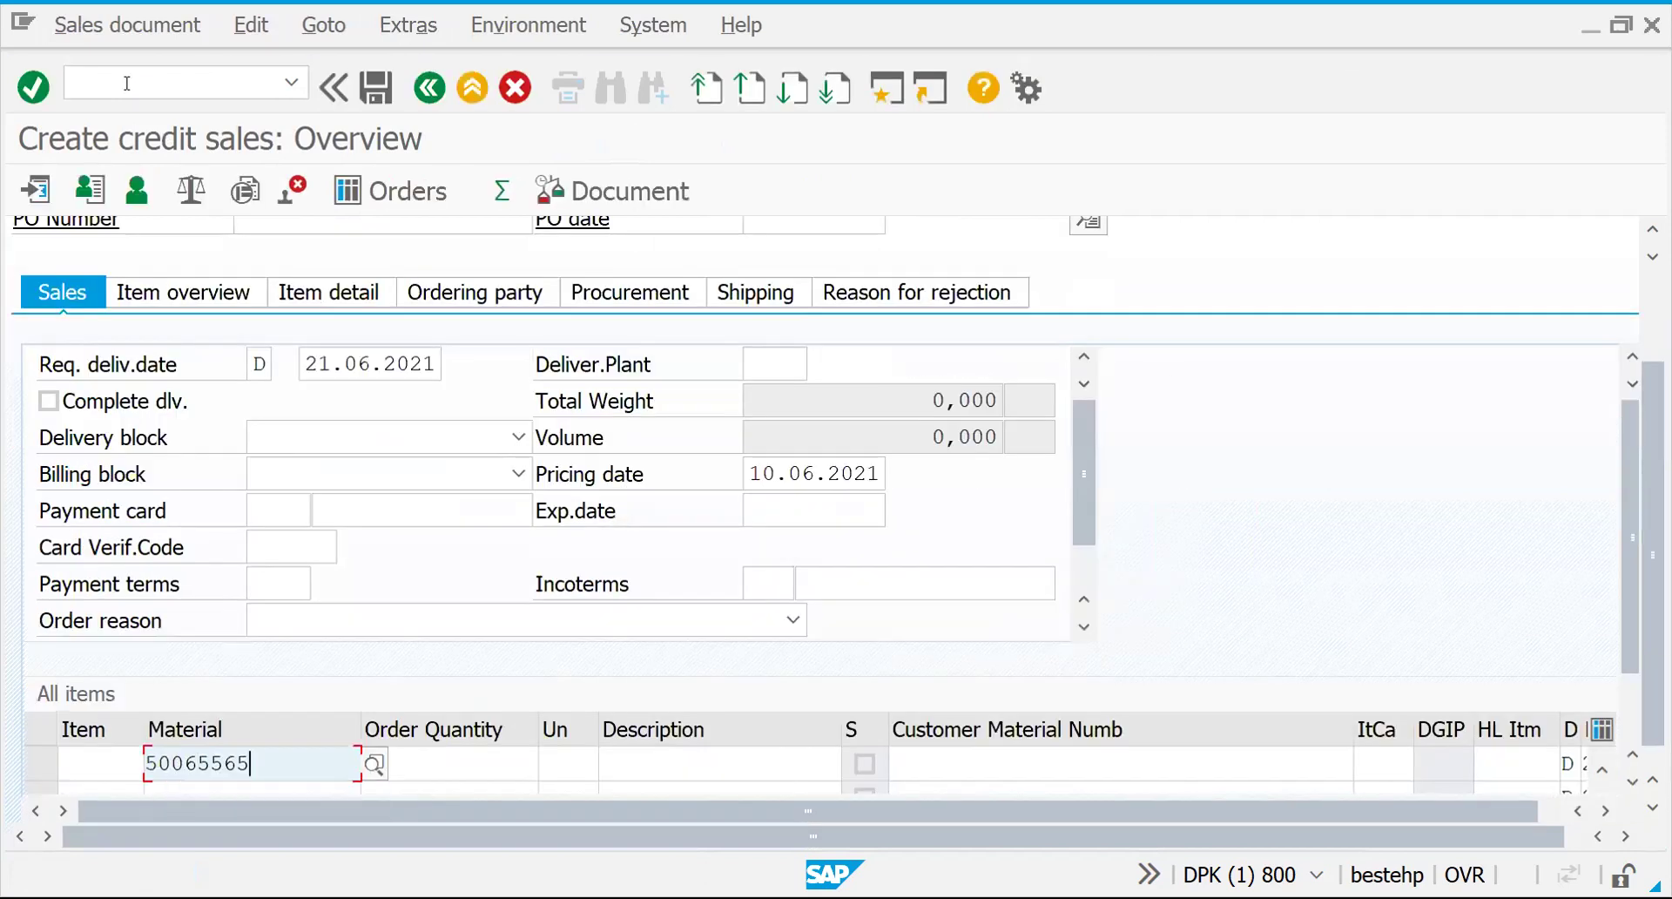
{"action": "key", "text": "Tab"}
{"action": "type", "text": "1"}
{"action": "key", "text": "Return"}
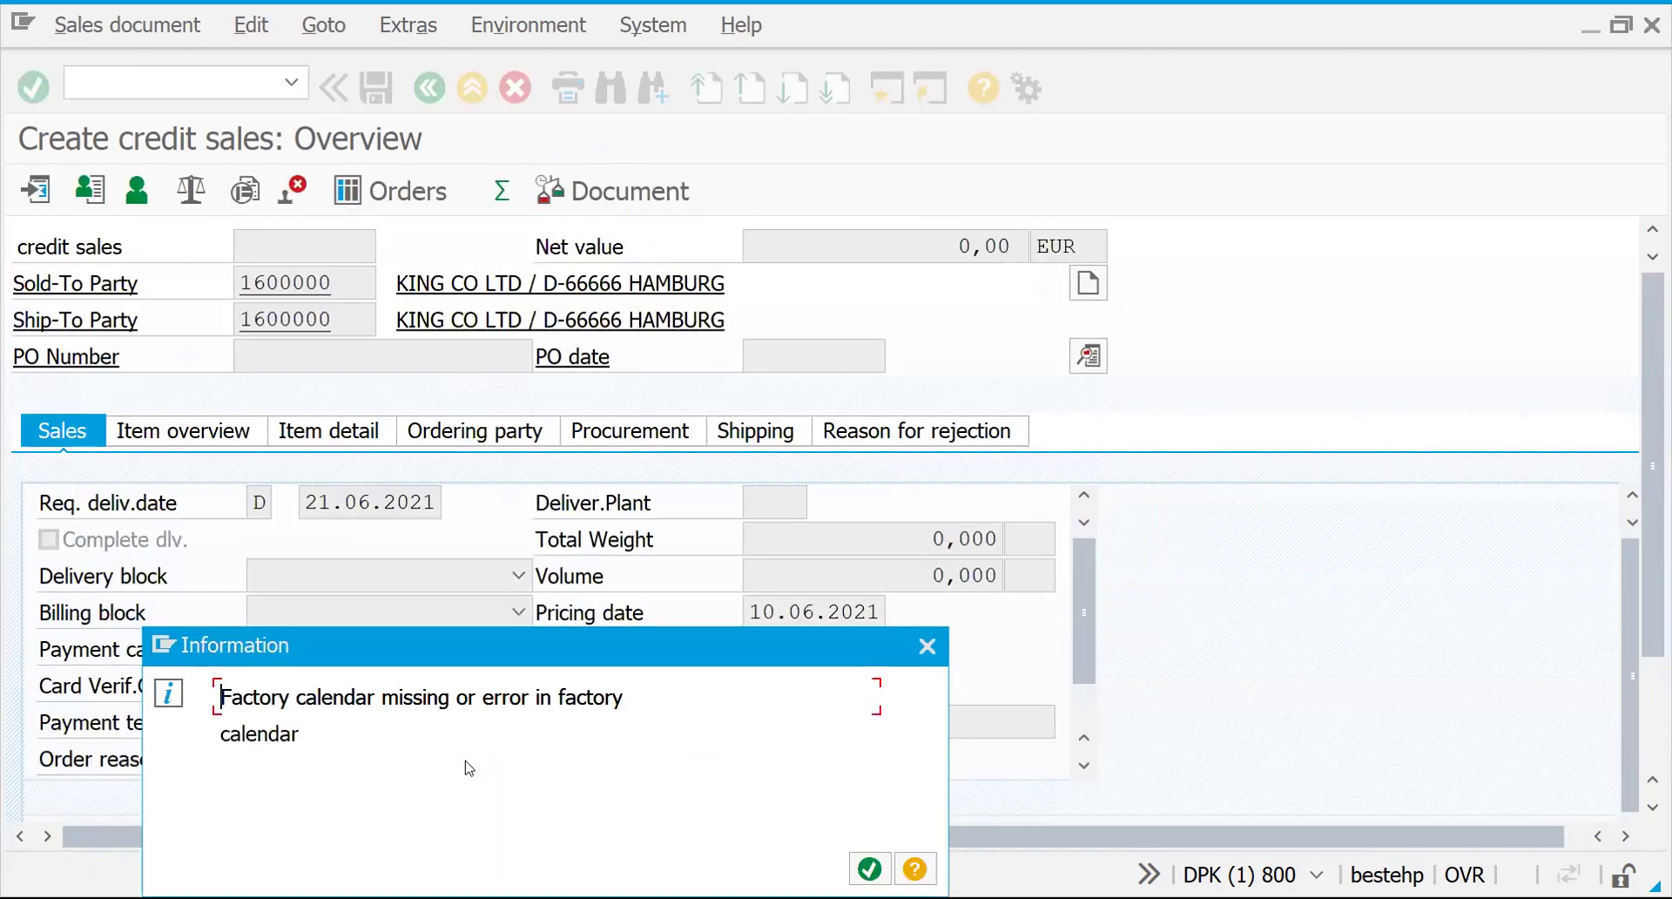
{"action": "key", "text": "Return"}
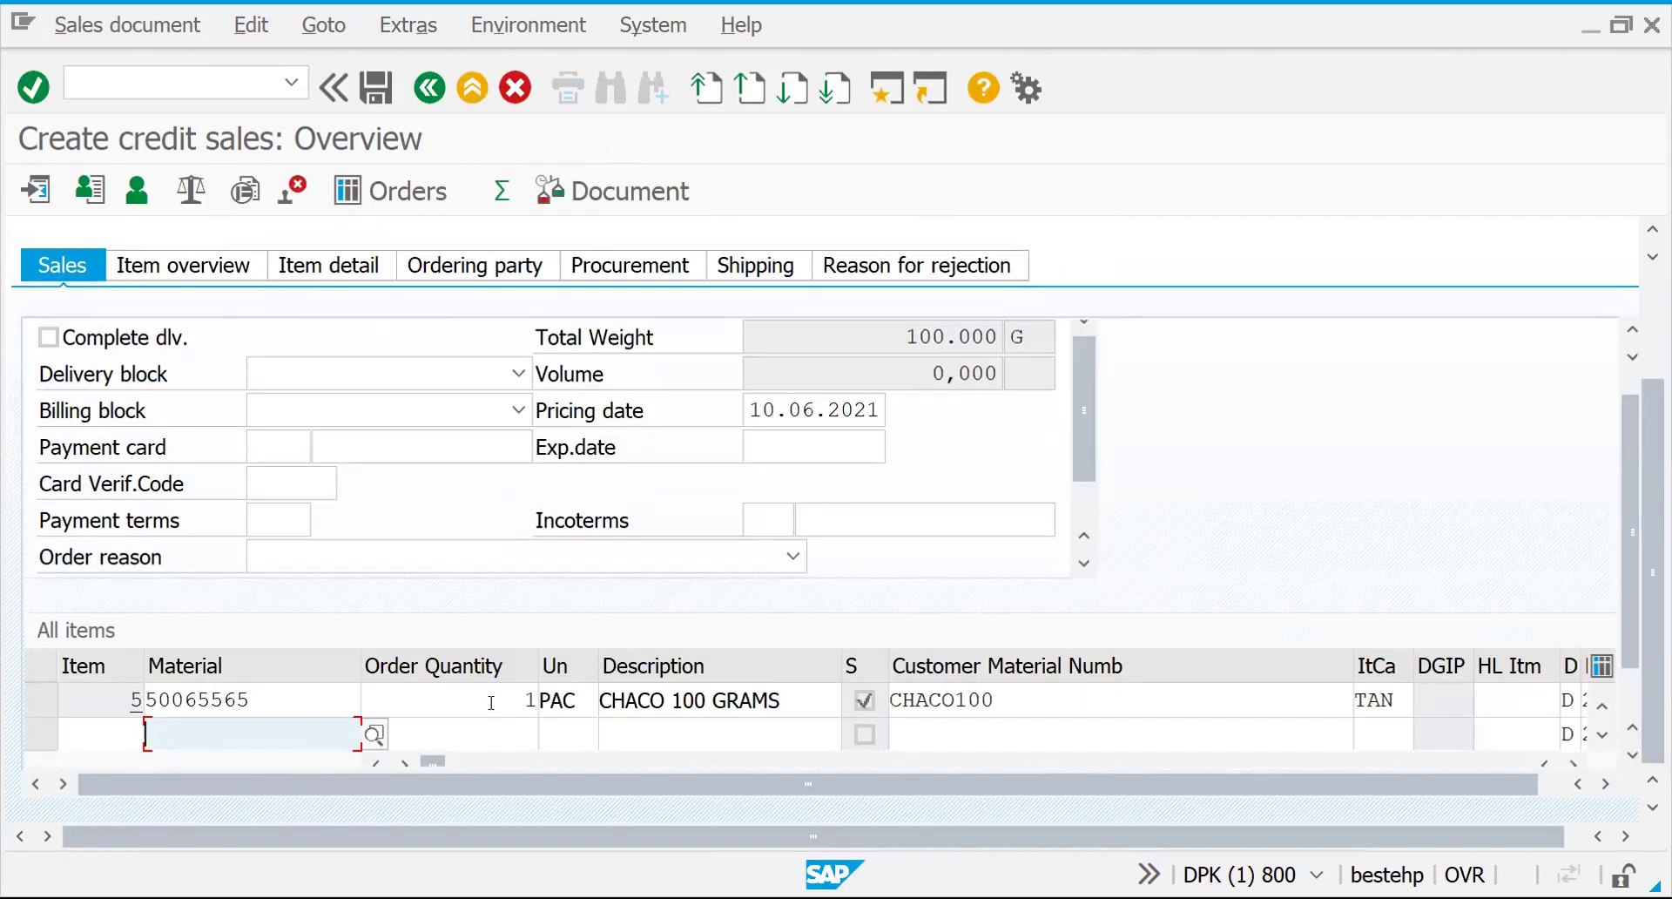
Step: Check the shipping point in the order item's shipping data and review the order's incompletion log
{"action": "double_click", "coordinate": [436, 699]}
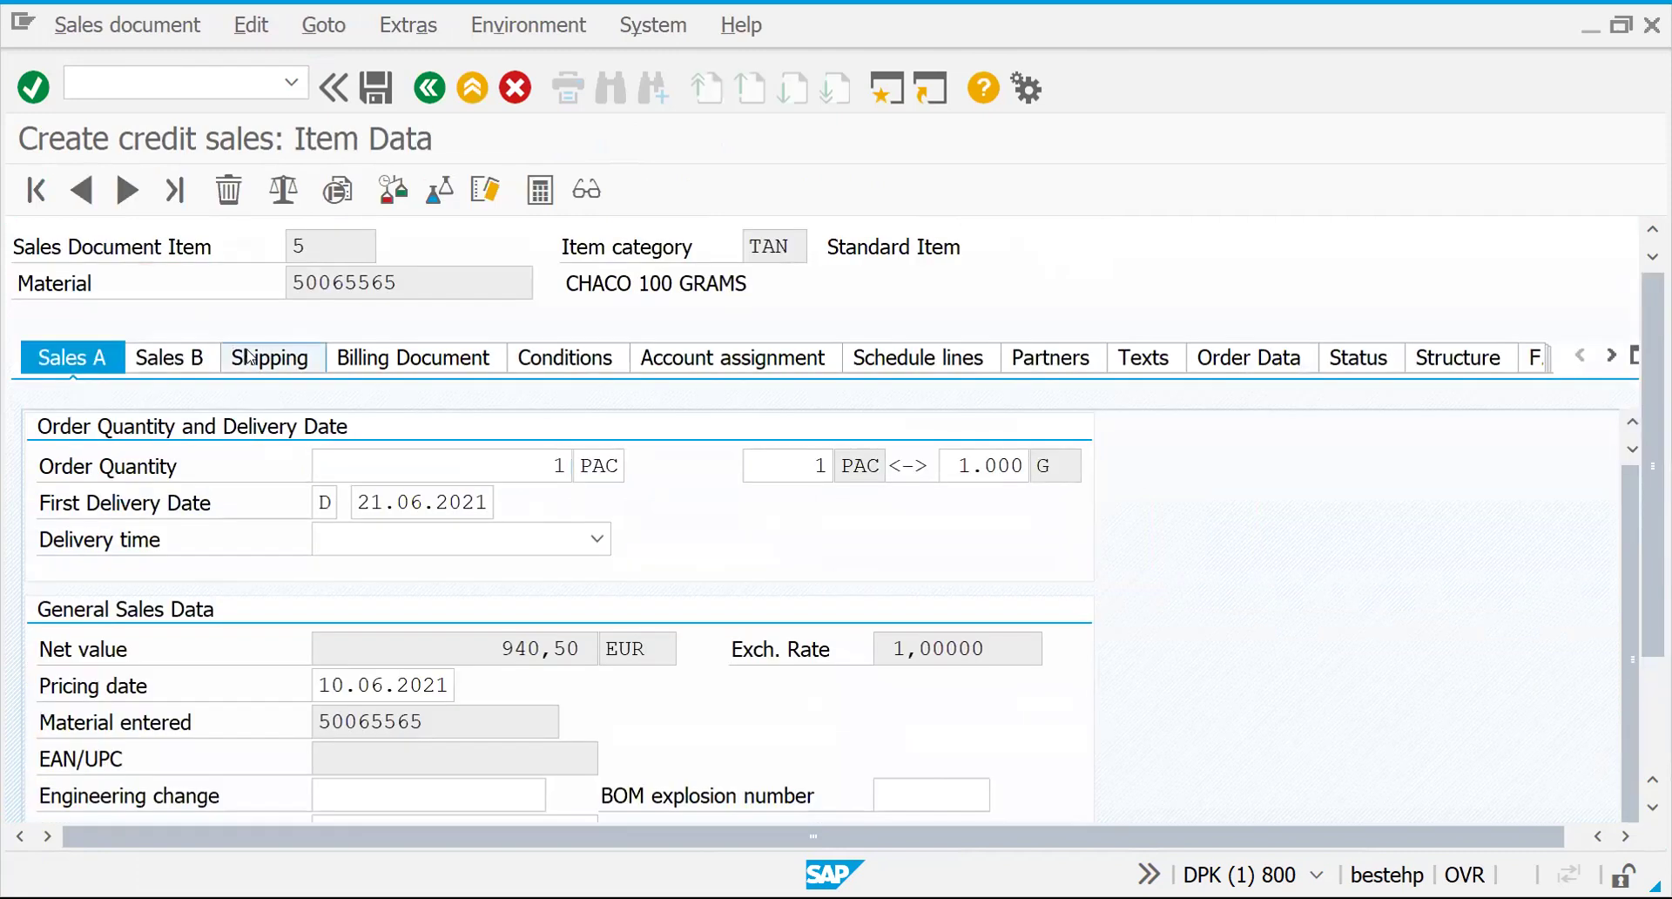
{"action": "left_click", "coordinate": [248, 357]}
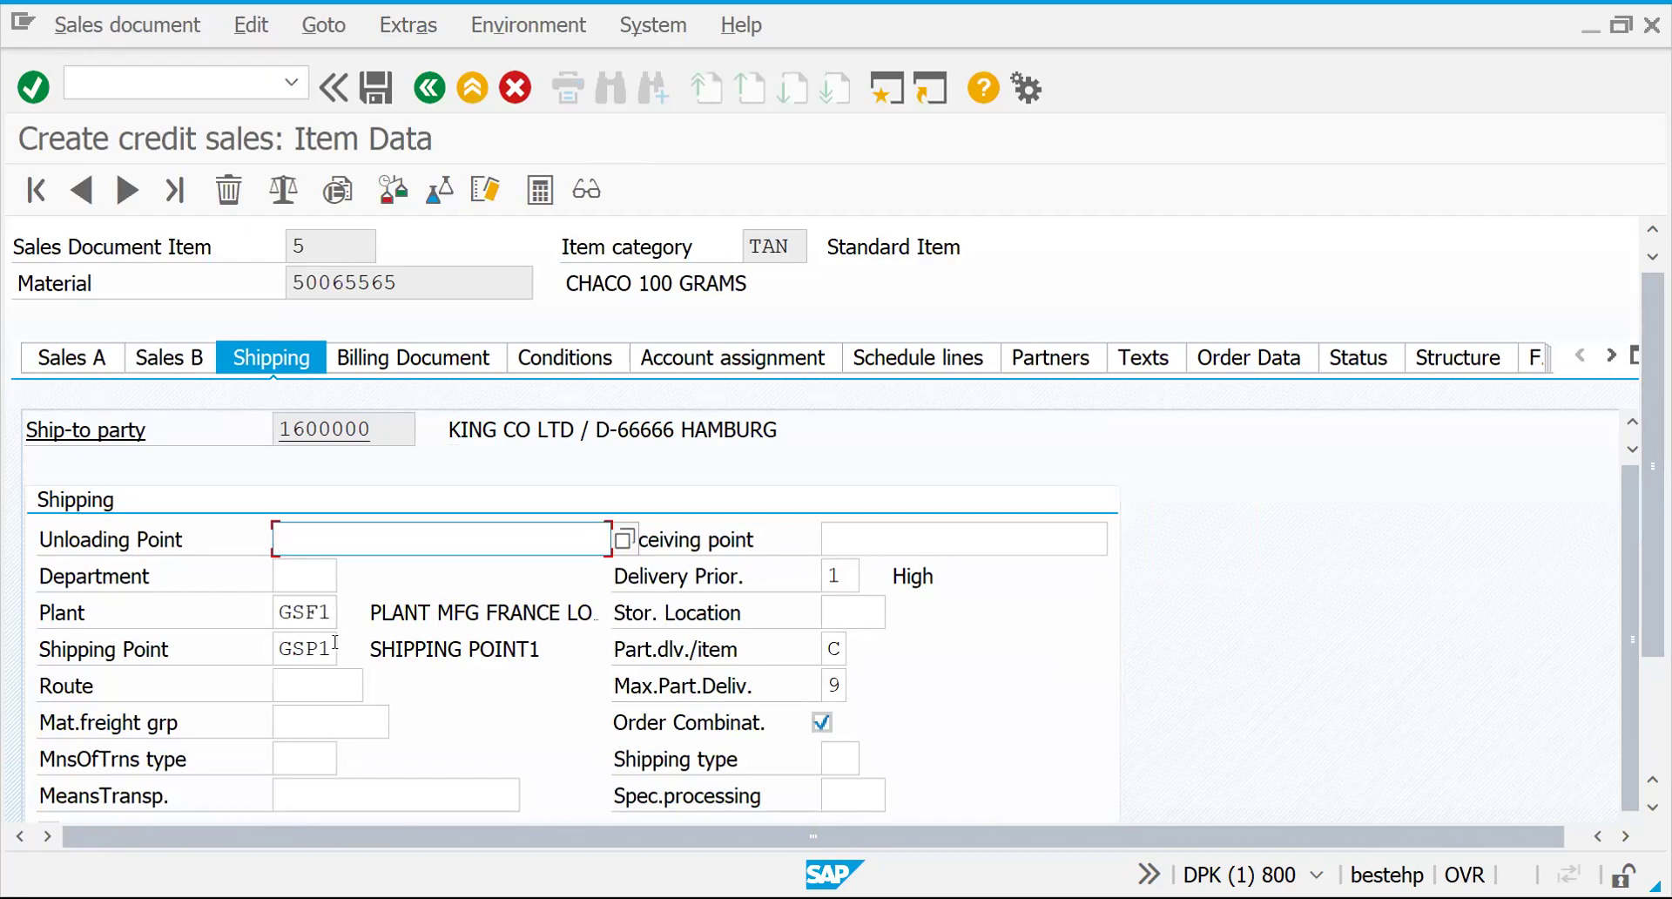
{"action": "left_click", "coordinate": [251, 24]}
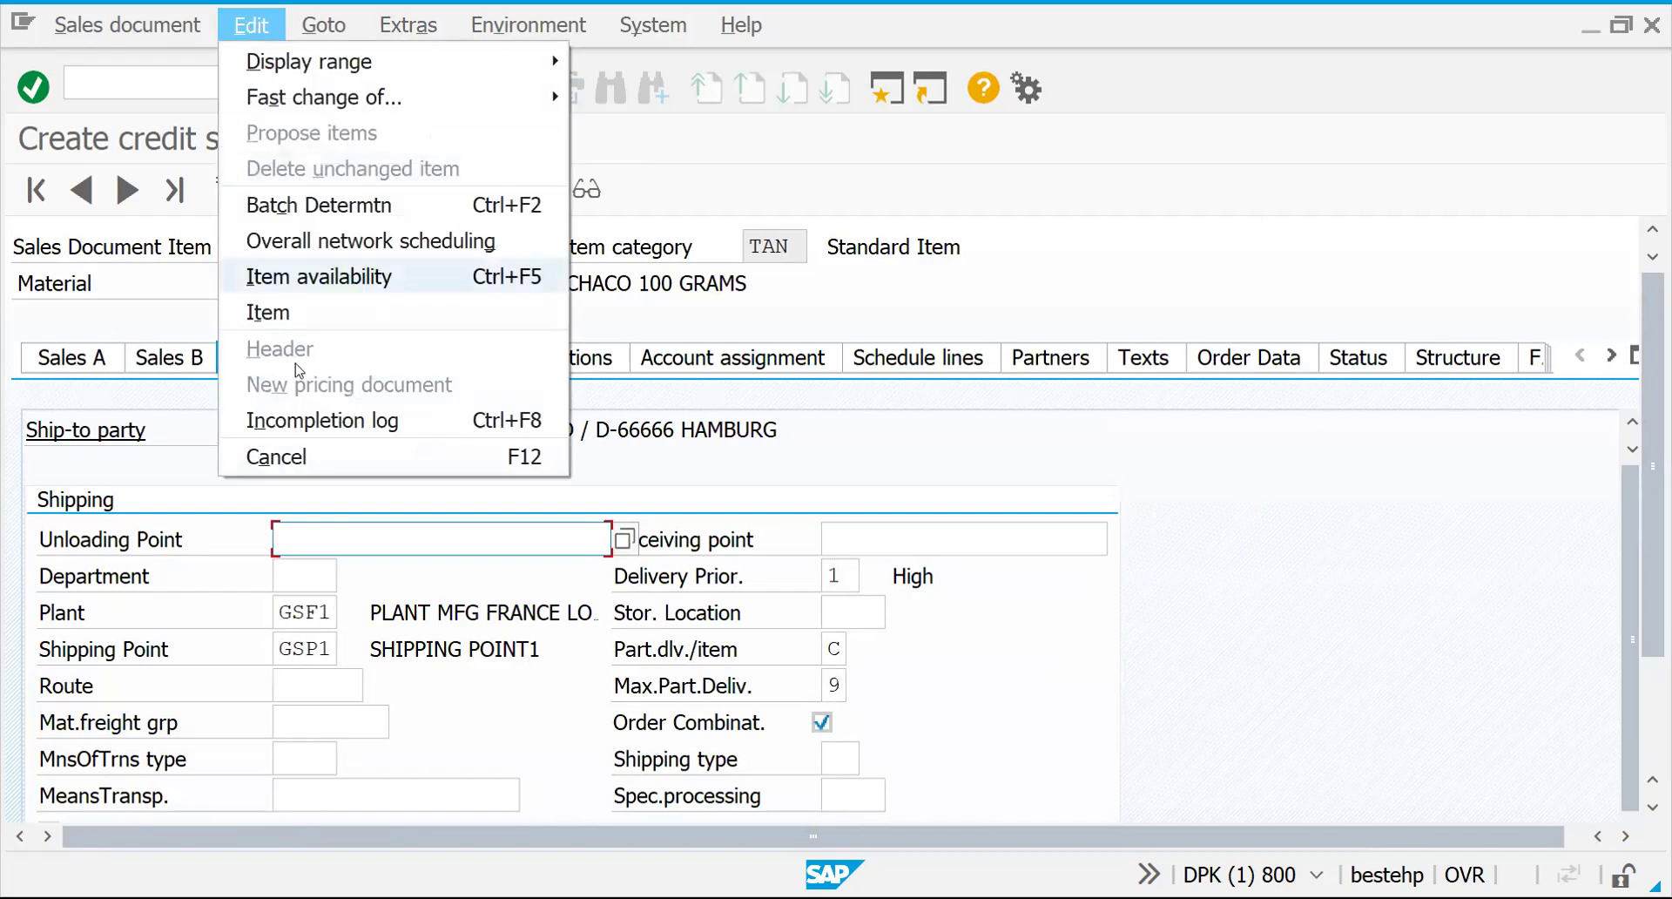
{"action": "left_click", "coordinate": [304, 412]}
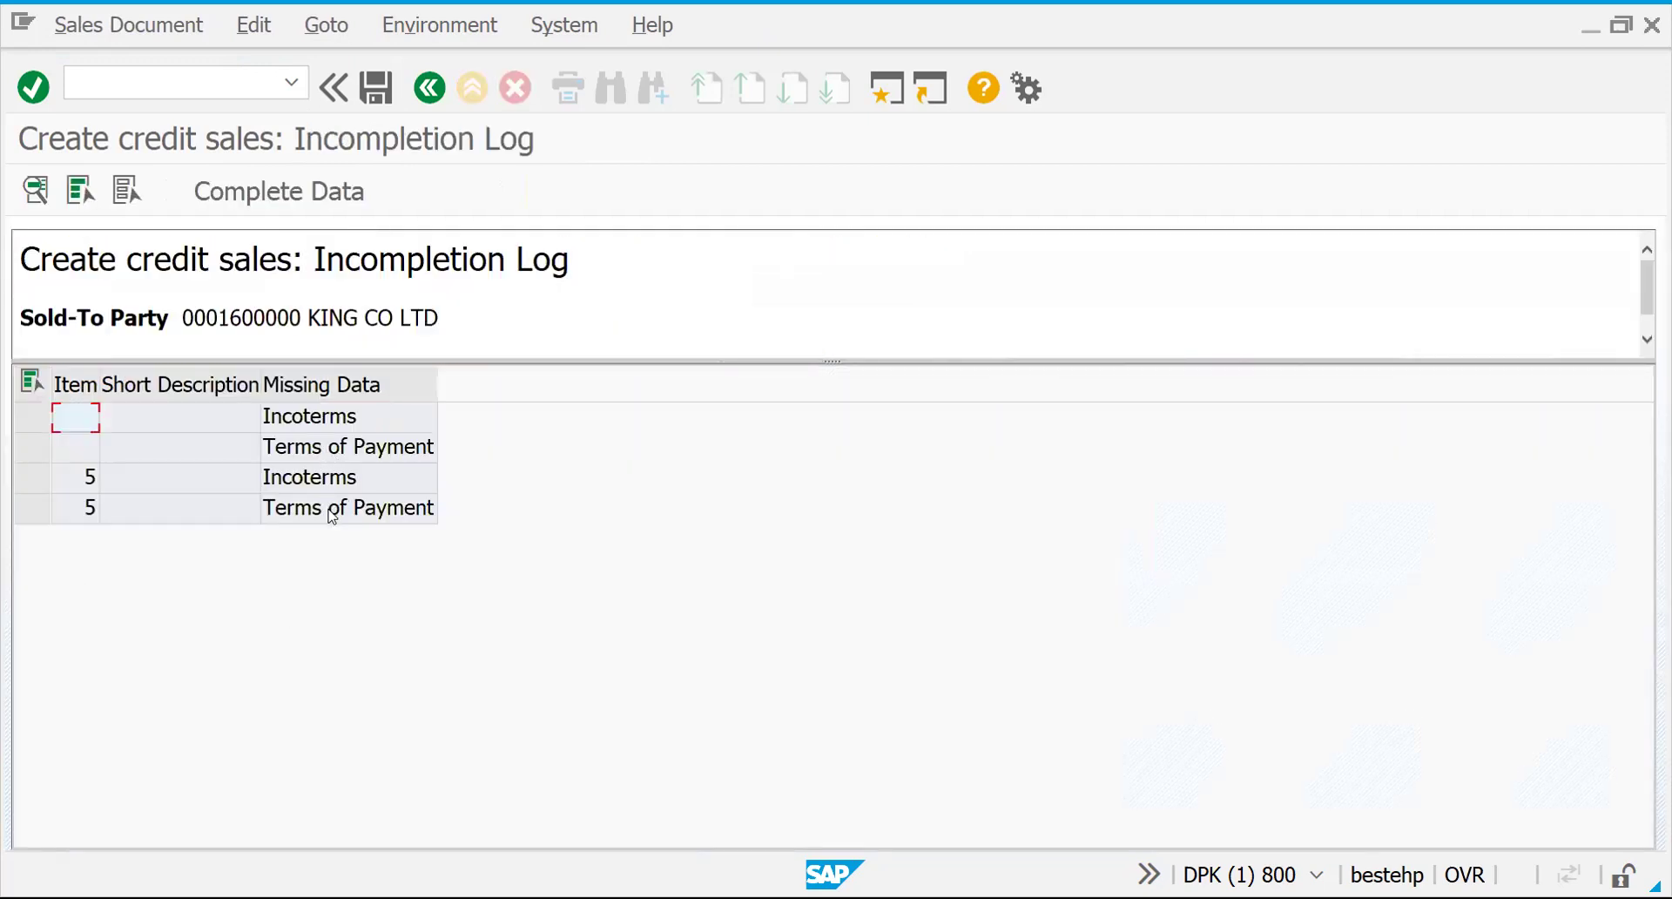
Step: Open the billing document data of customer KING CO LTD in transaction XD02 for sales area GS01, G1, GC
{"action": "left_click", "coordinate": [140, 78]}
{"action": "type", "text": "/N"}
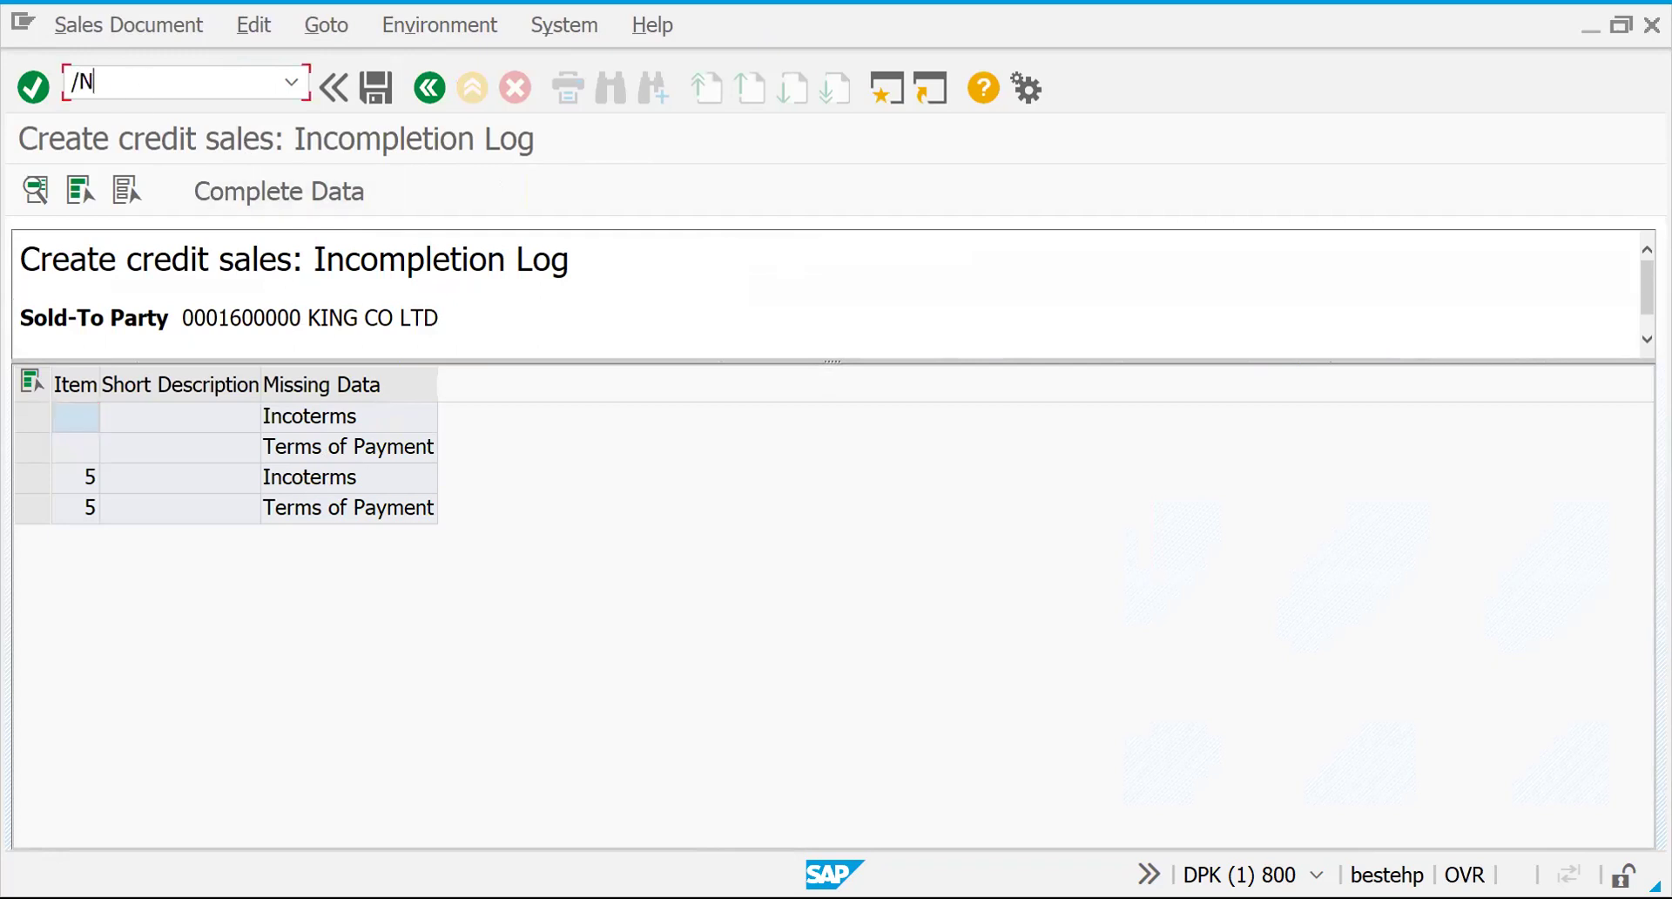
{"action": "type", "text": "XD02"}
{"action": "key", "text": "Return"}
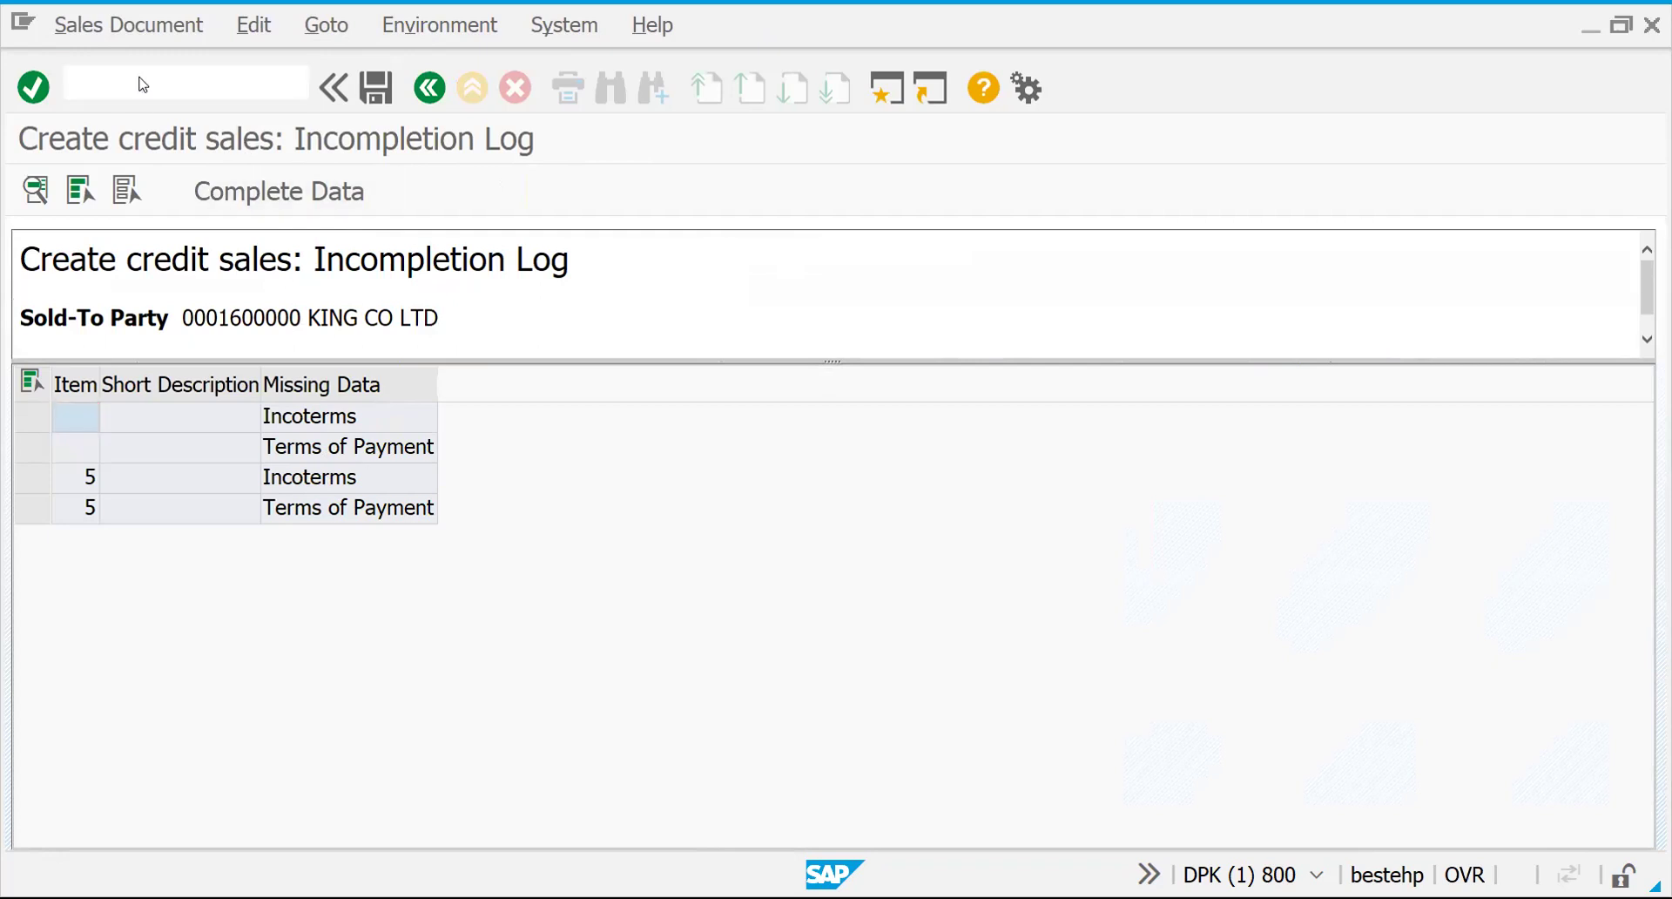
{"action": "key", "text": "Return"}
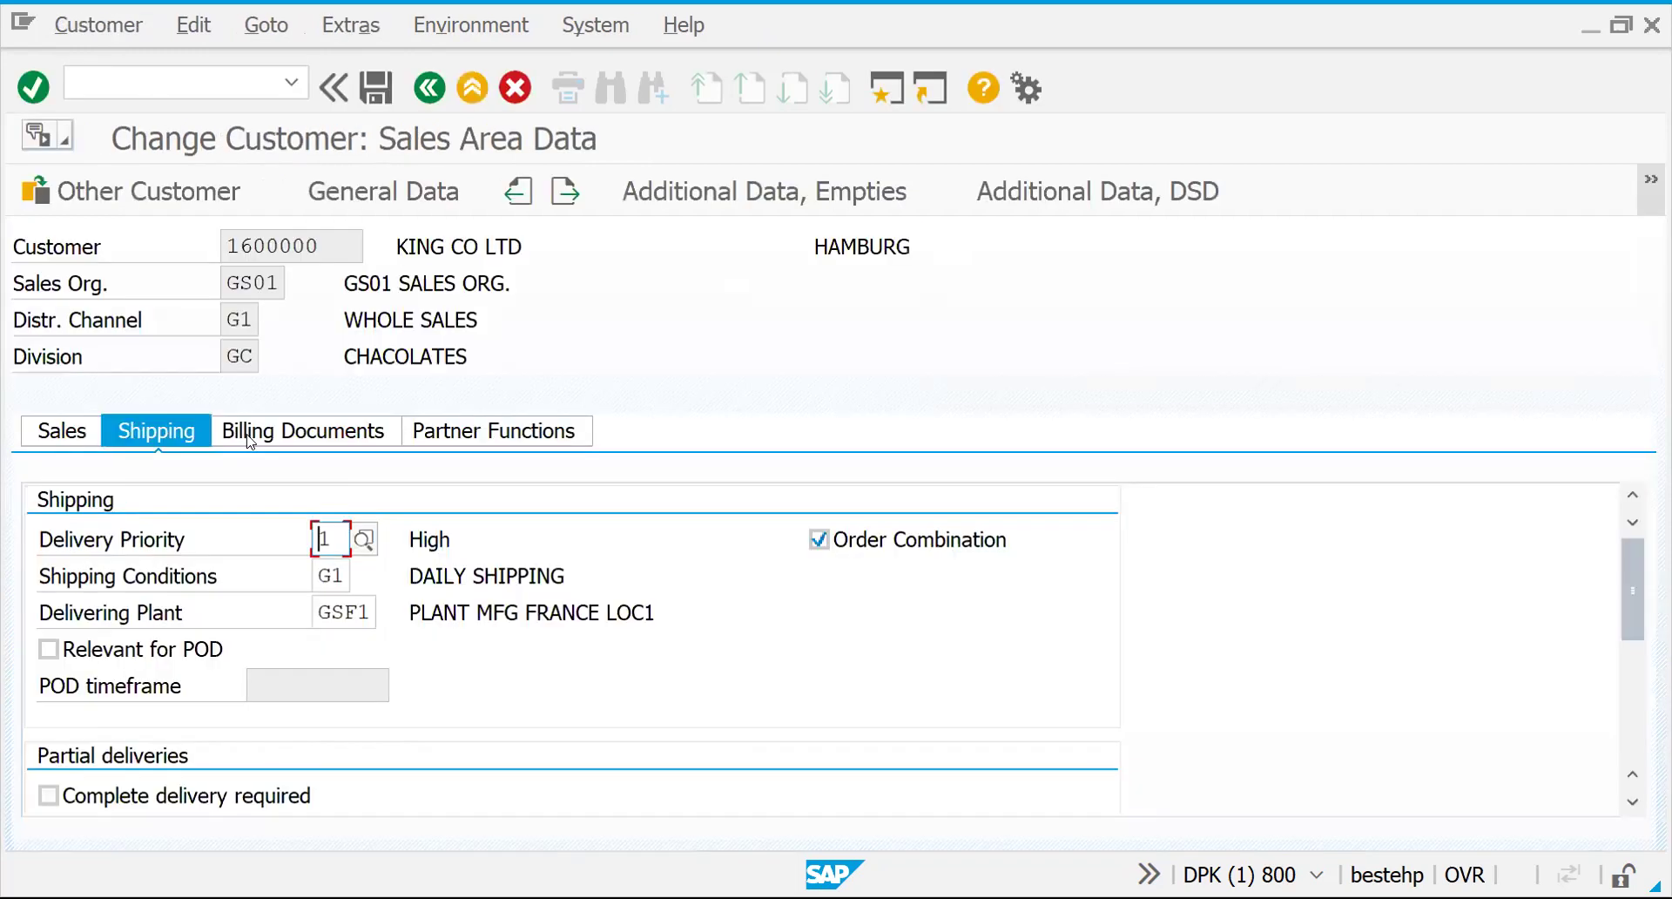
{"action": "left_click", "coordinate": [292, 430]}
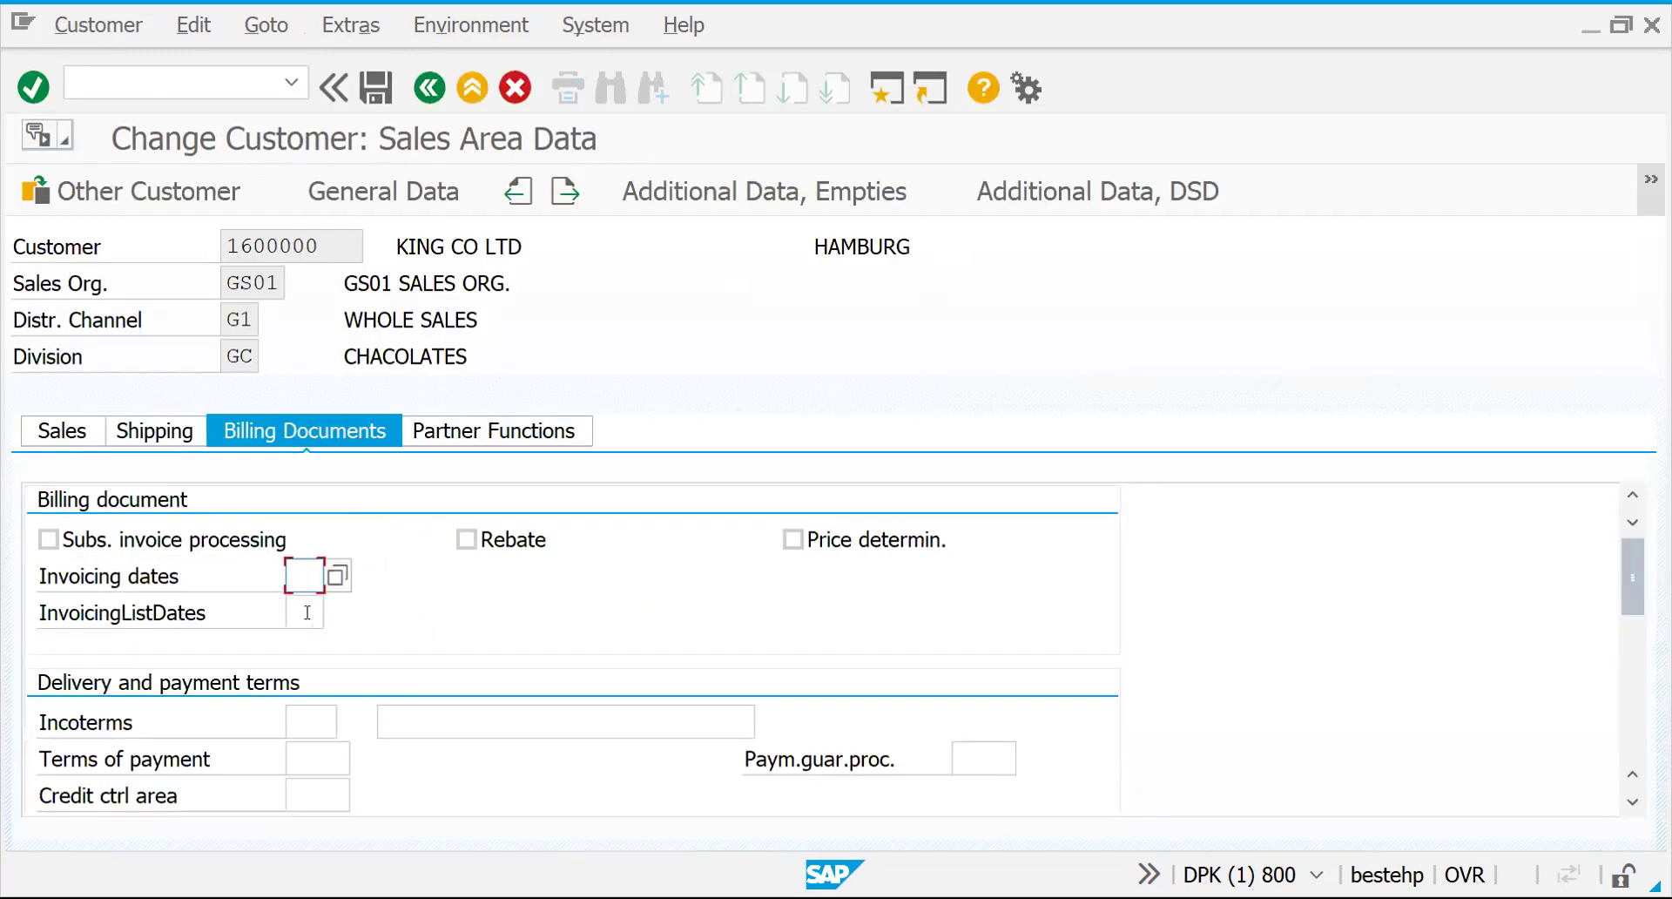
Step: Set the customer's Incoterms to FOB with location FRANCE
{"action": "left_click", "coordinate": [294, 719]}
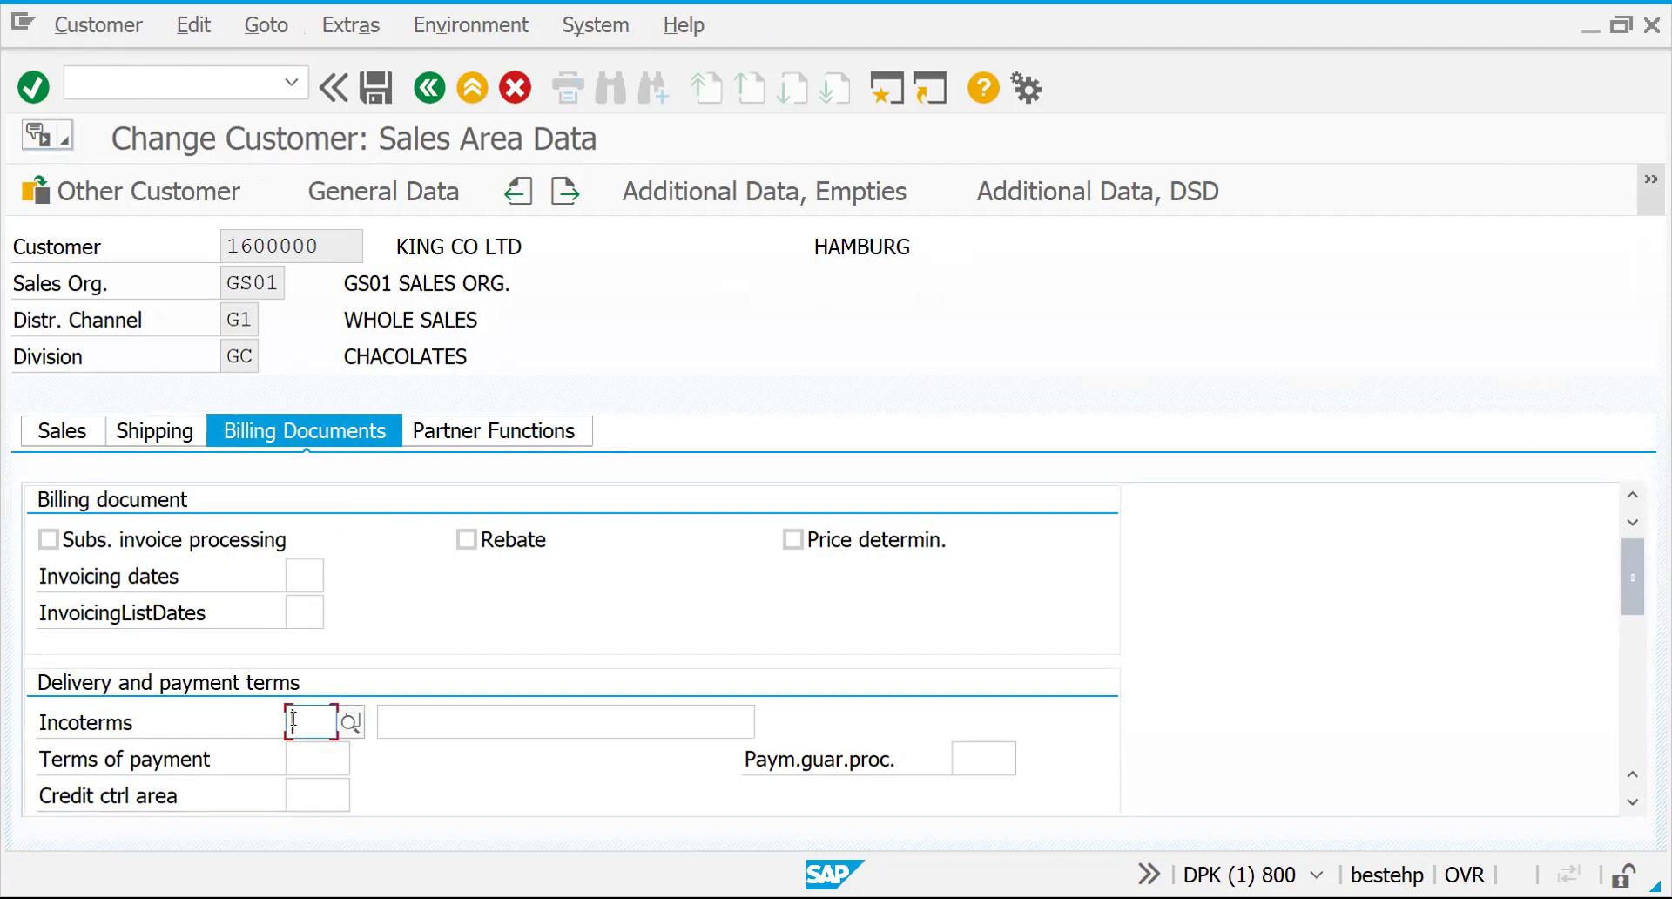
{"action": "type", "text": "FO"}
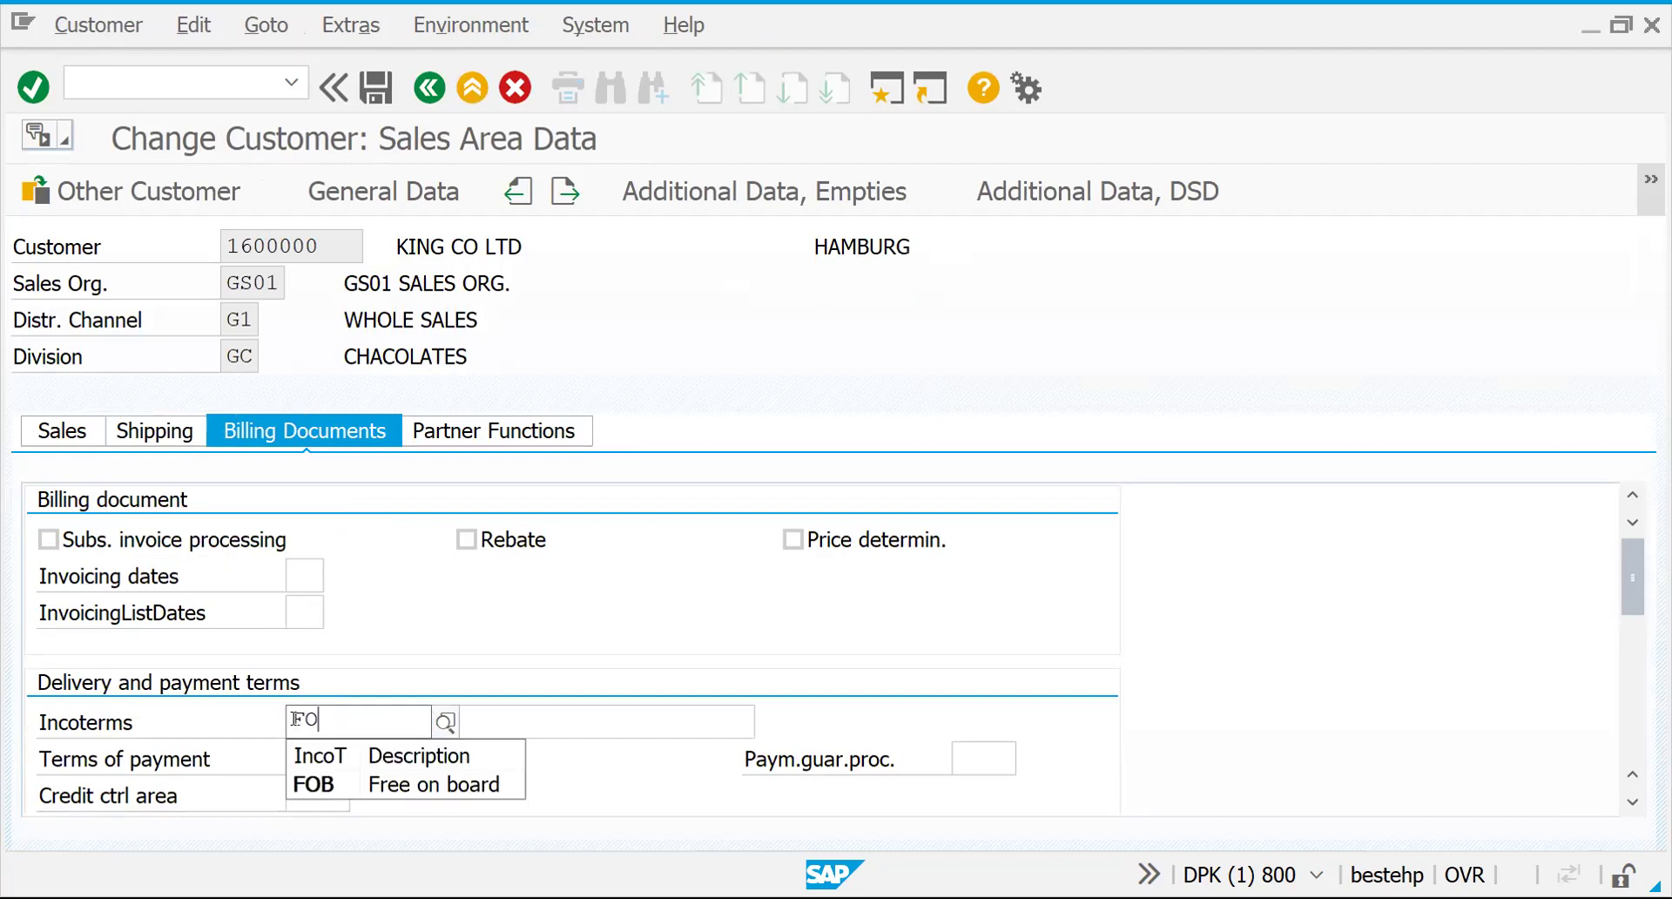
{"action": "left_click", "coordinate": [307, 785]}
{"action": "left_click", "coordinate": [457, 730]}
{"action": "type", "text": "FRANCE"}
{"action": "key", "text": "Return"}
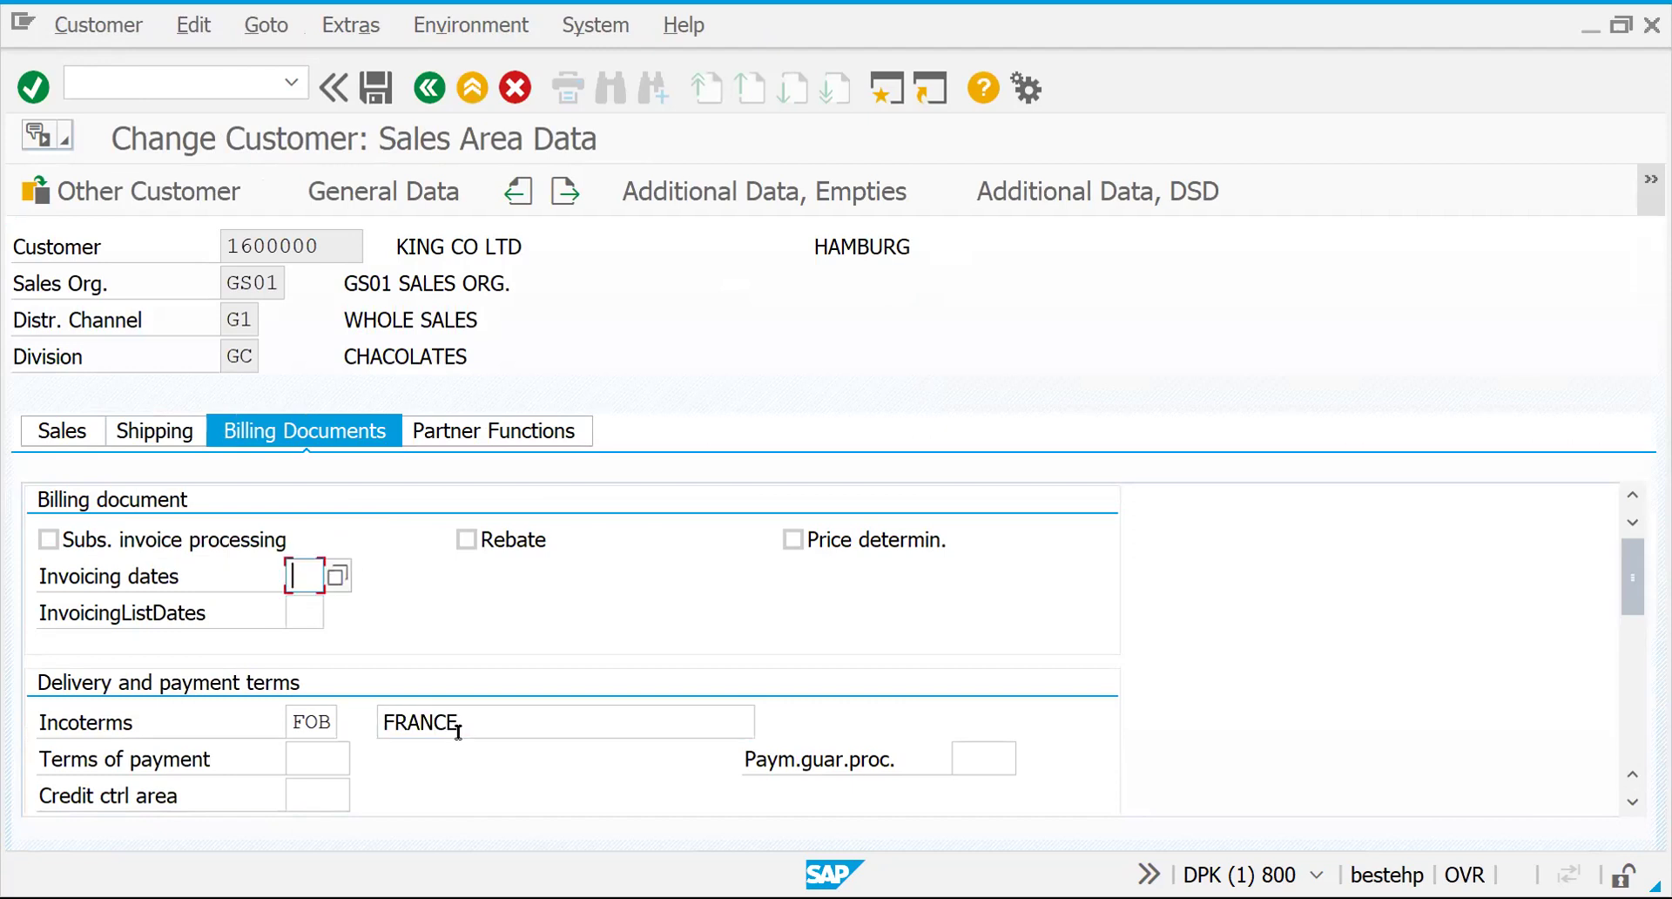
Step: Set the customer's terms of payment to 0001 and save the customer record
{"action": "left_click", "coordinate": [300, 758]}
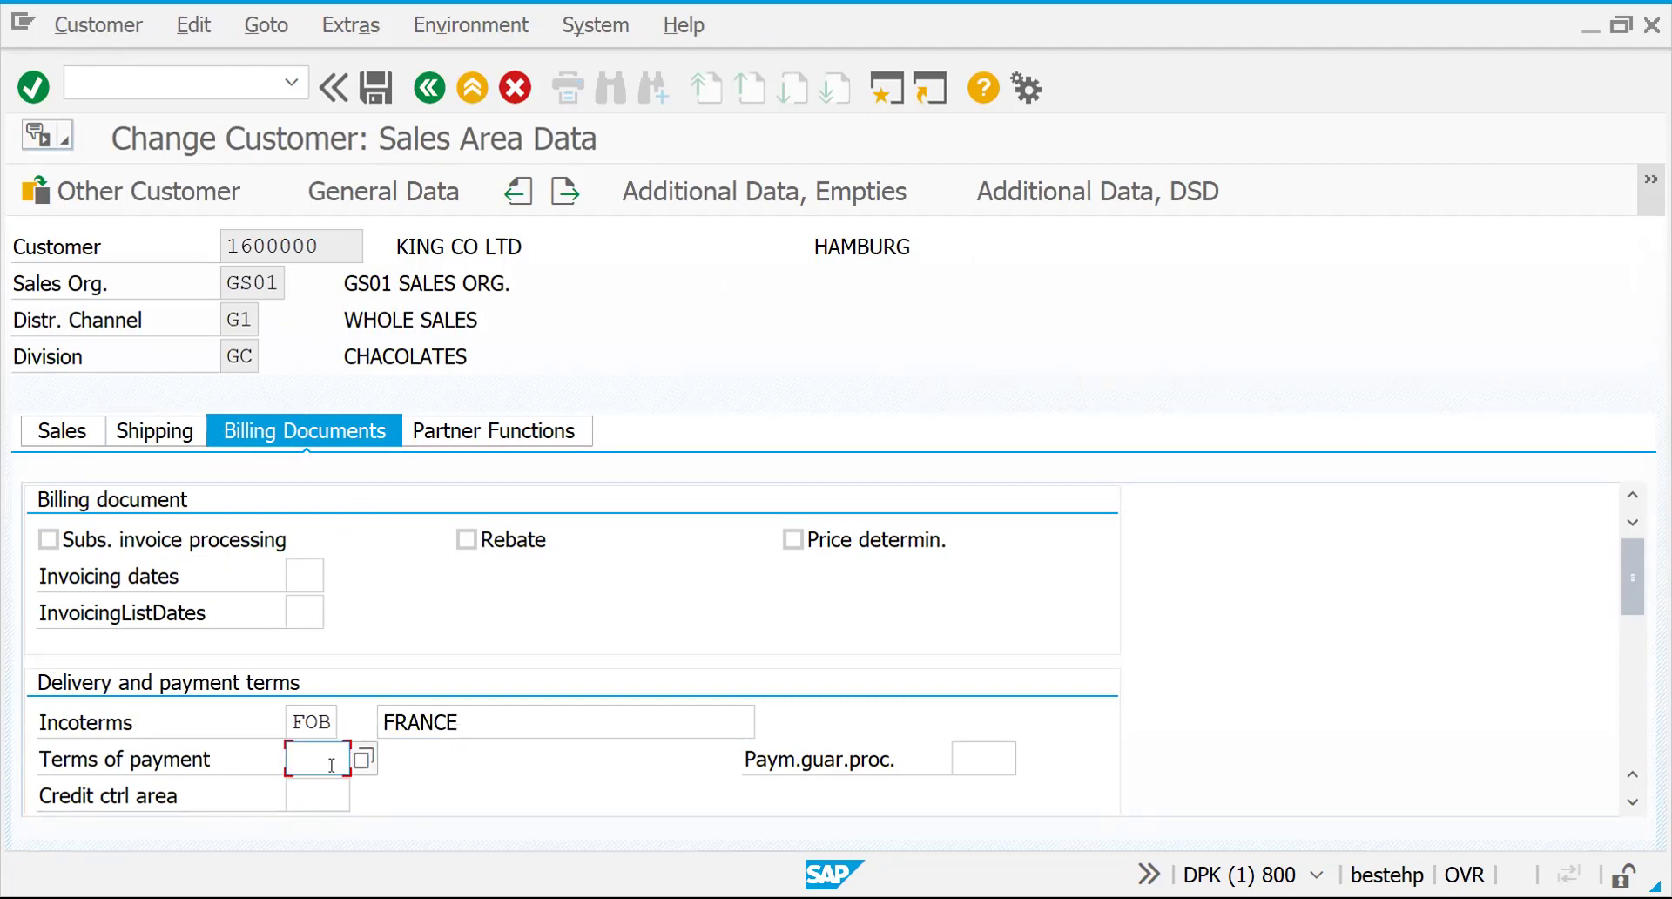
{"action": "left_click", "coordinate": [359, 765]}
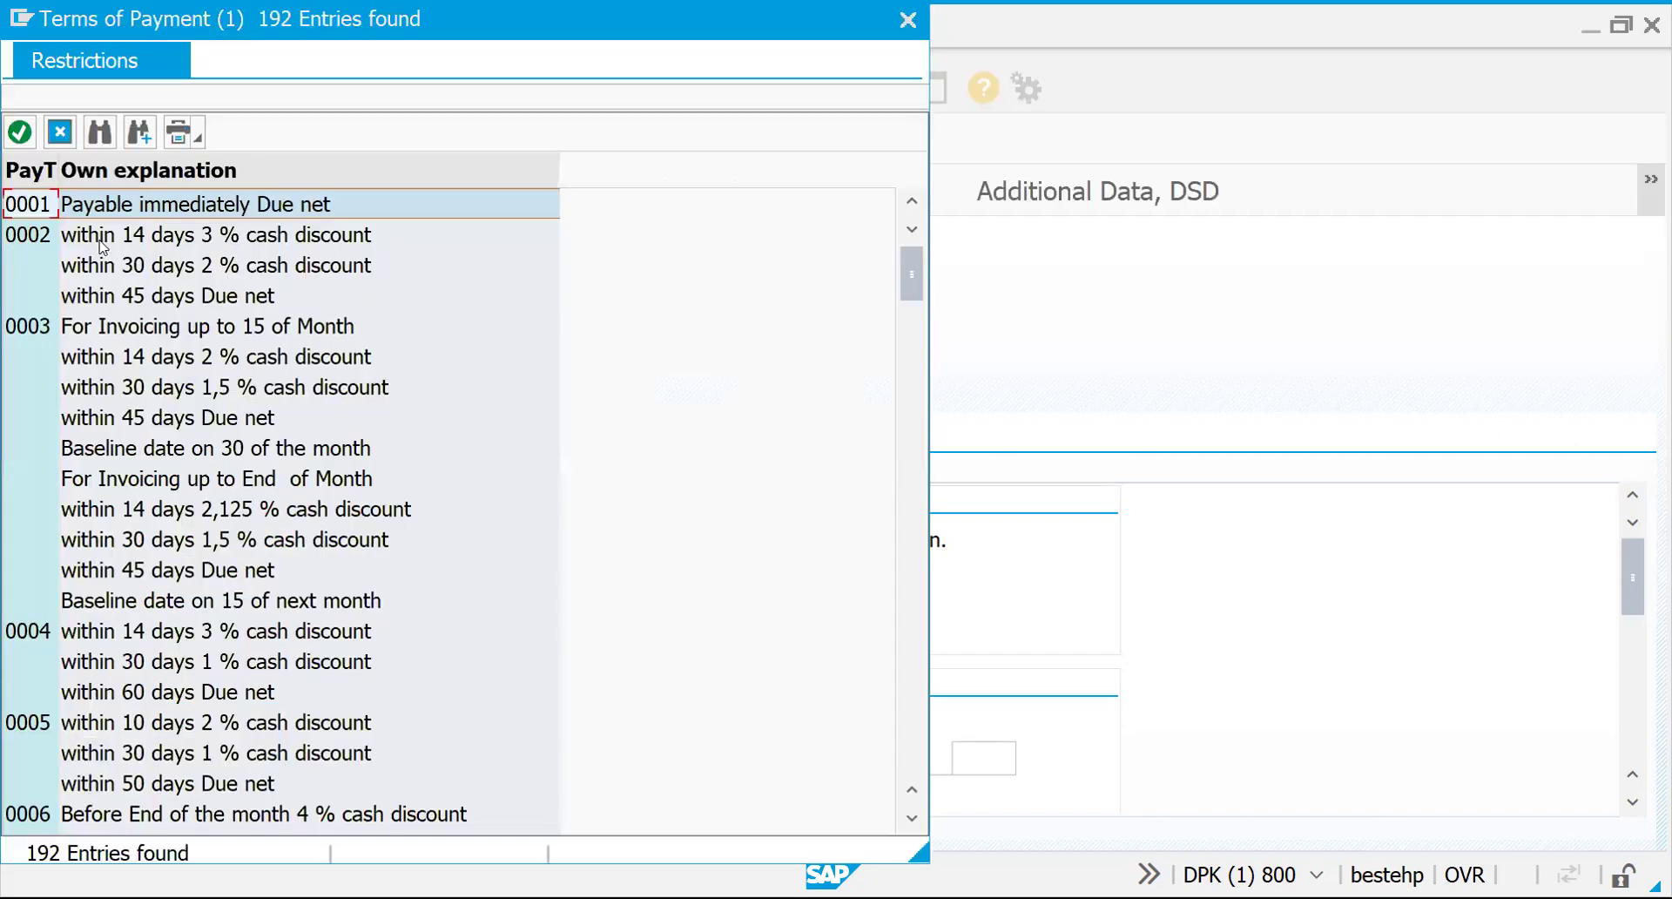
{"action": "left_click", "coordinate": [102, 209]}
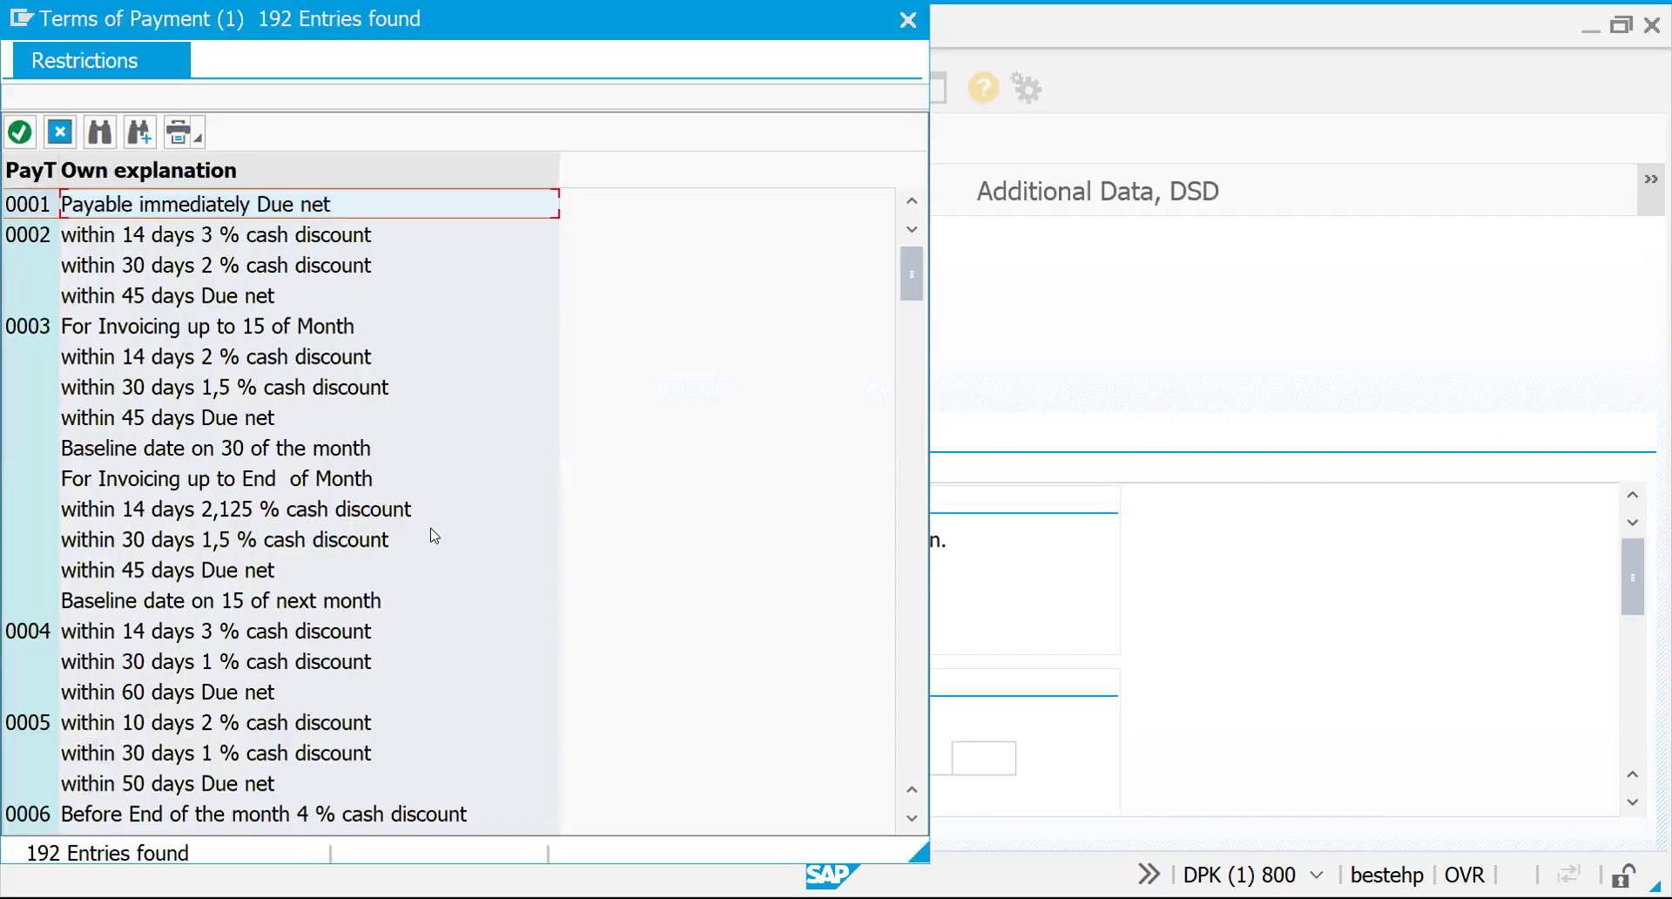
{"action": "key", "text": "Return"}
{"action": "key", "text": "Return"}
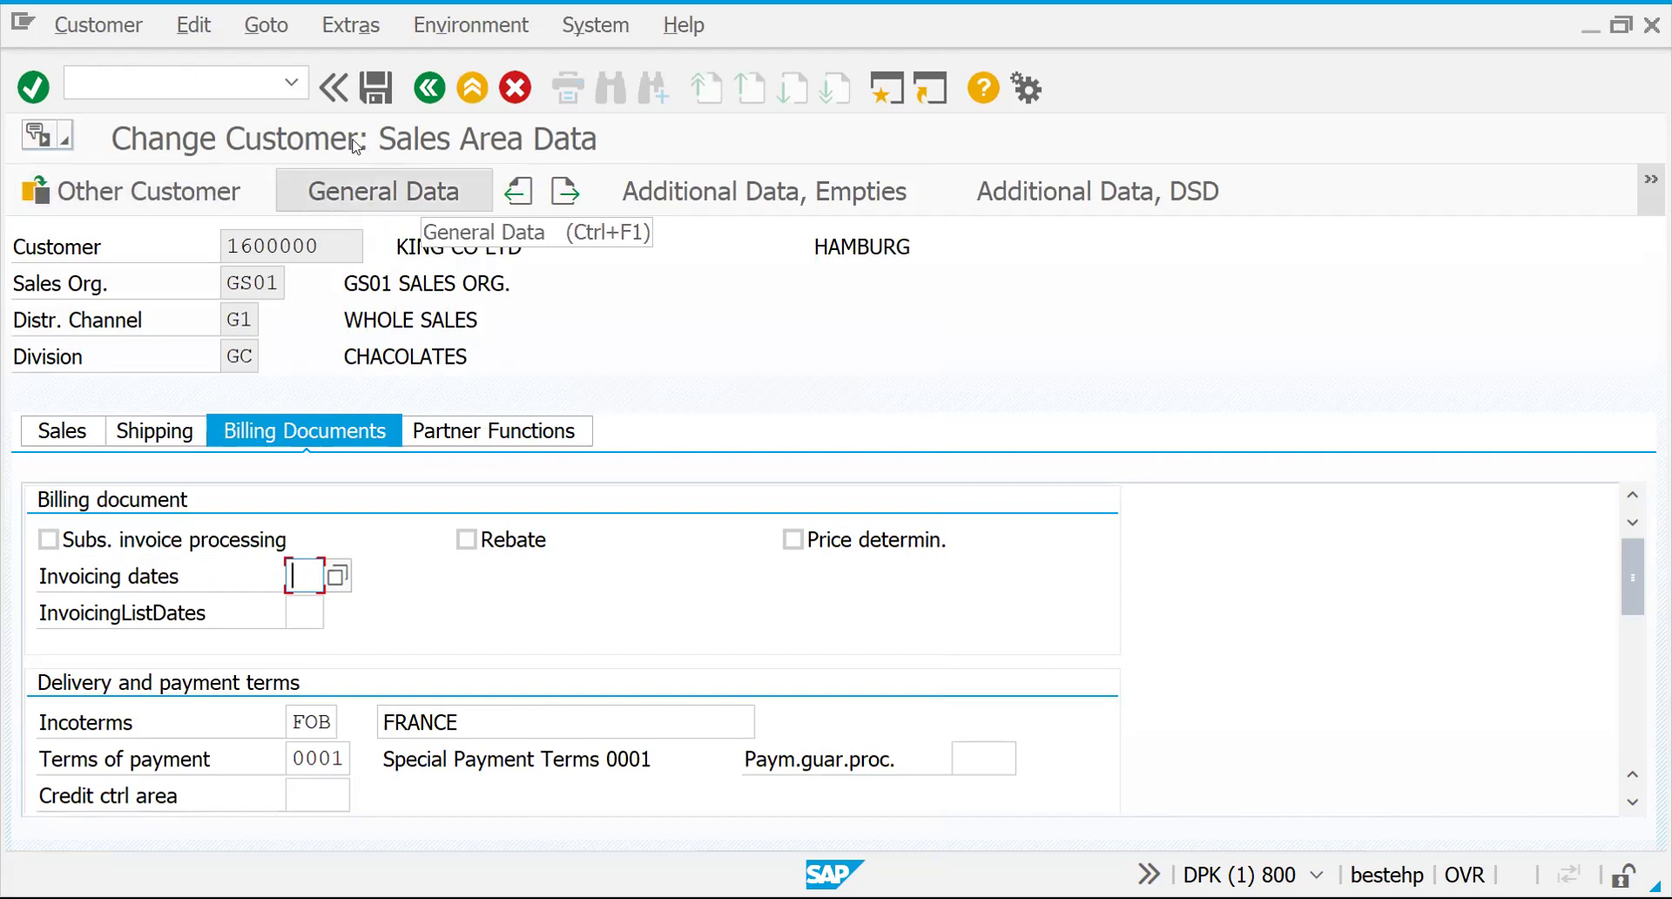
{"action": "left_click", "coordinate": [374, 87]}
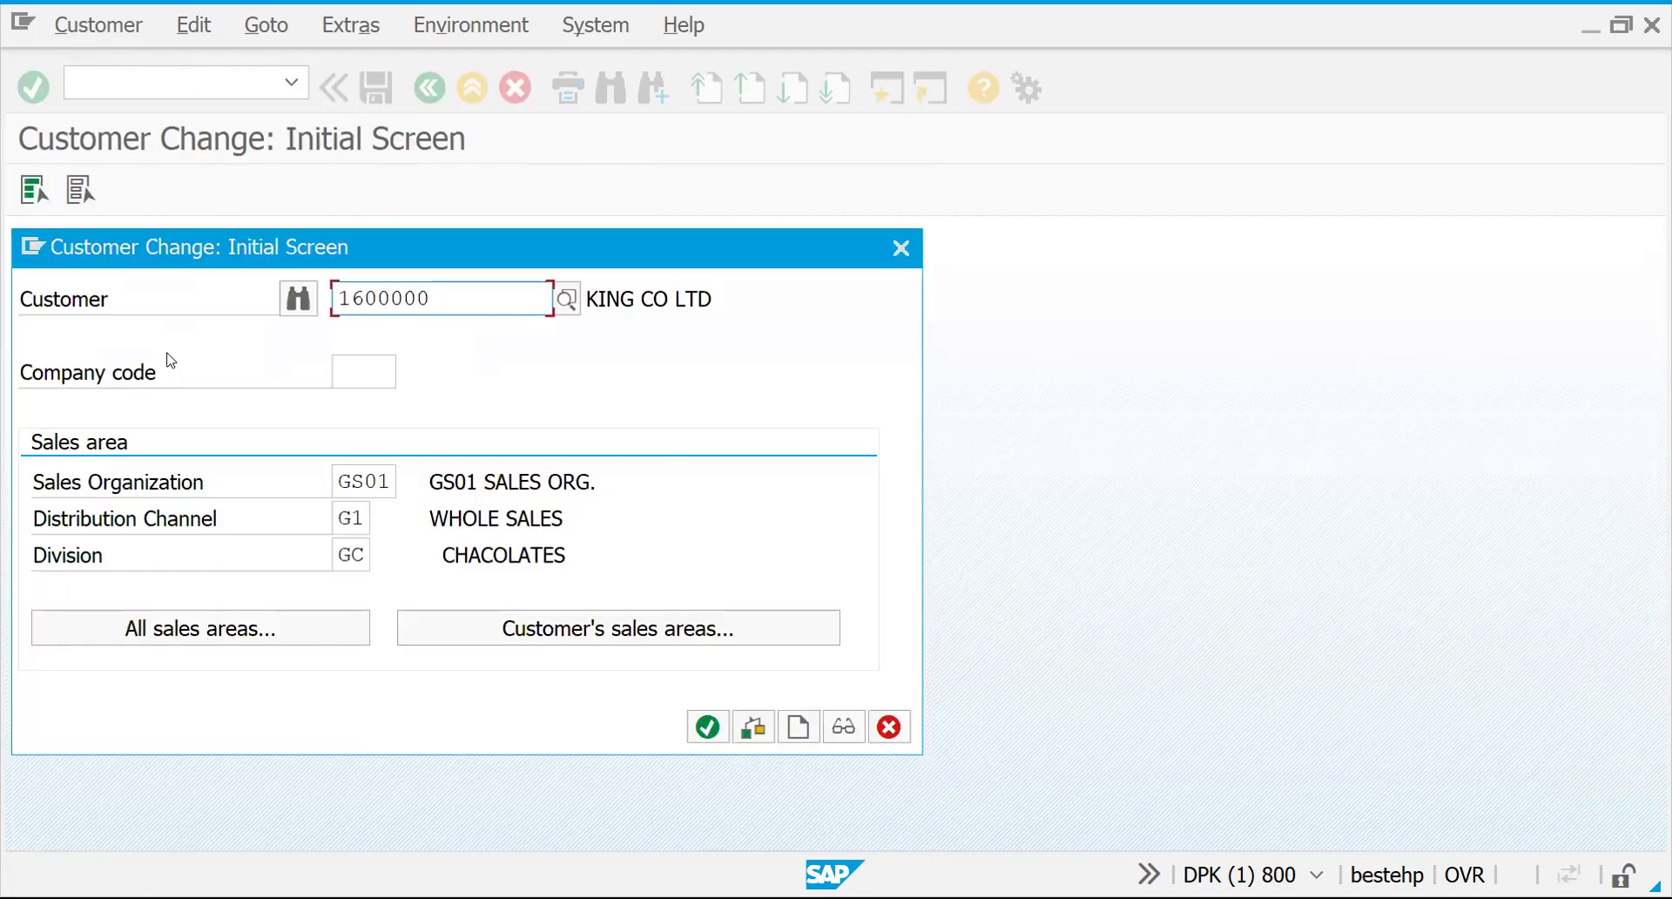
Step: Create another credit sales order in transaction VA01 for KING CO LTD, accepting it as the ship-to party
{"action": "key", "text": "F3"}
{"action": "type", "text": "/nVA01"}
{"action": "key", "text": "Return"}
{"action": "key", "text": "Return"}
{"action": "type", "text": "1600000"}
{"action": "key", "text": "Return"}
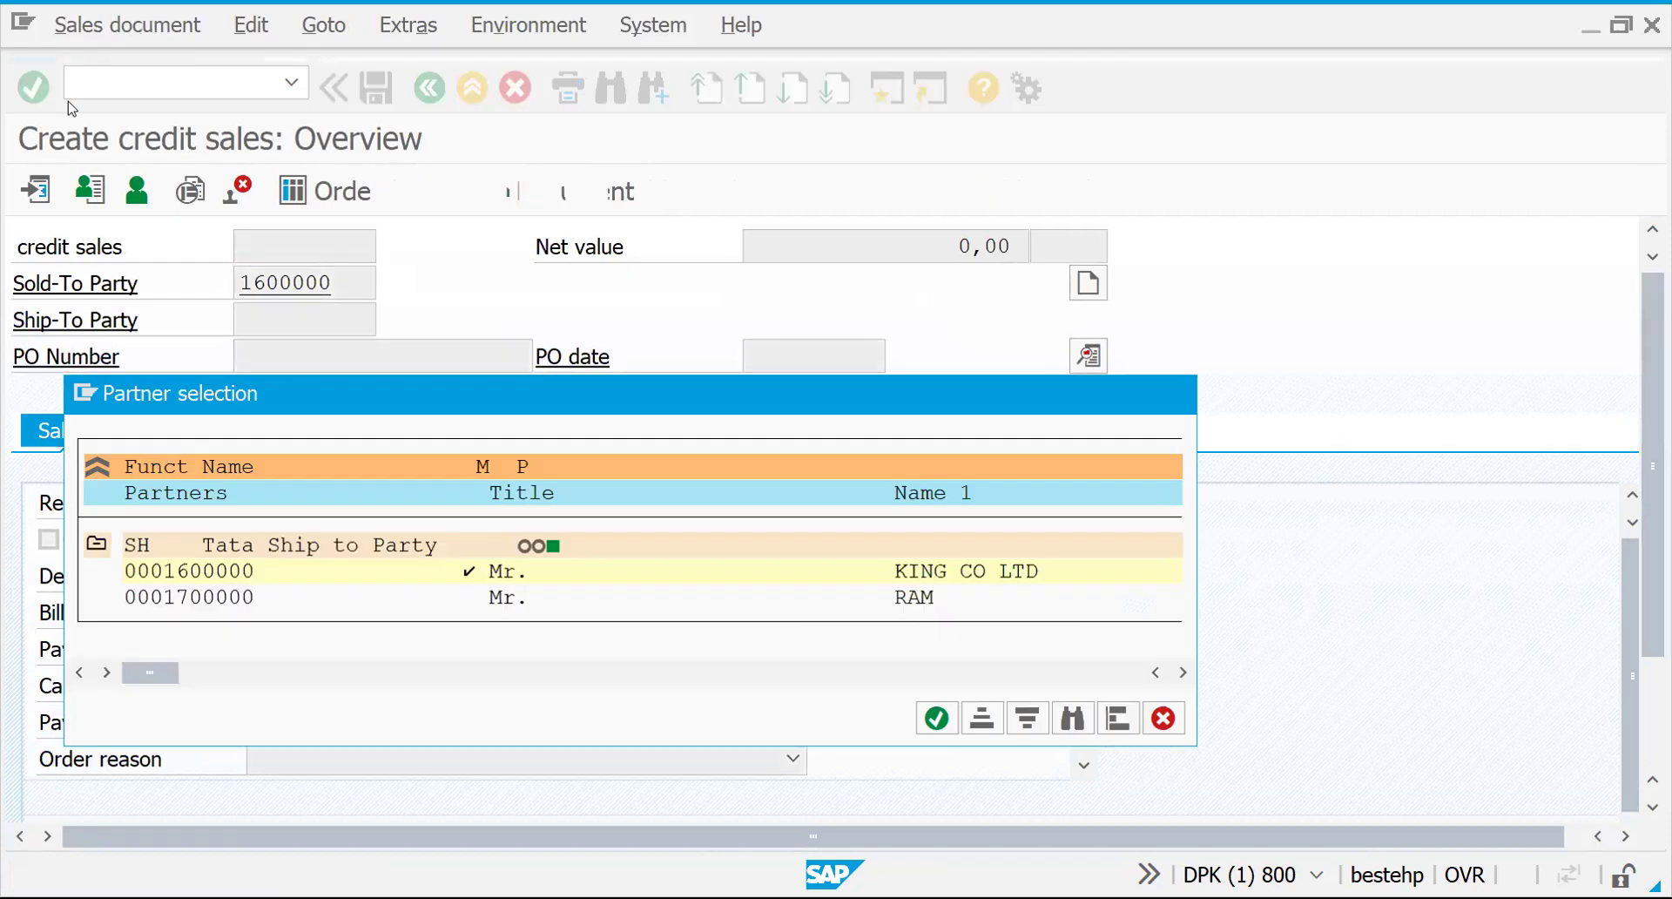
{"action": "key", "text": "Return"}
Step: Enter material 50065565 with an order quantity of 1 as the order's item
{"action": "type", "text": "50065565"}
{"action": "key", "text": "Tab"}
{"action": "type", "text": "1"}
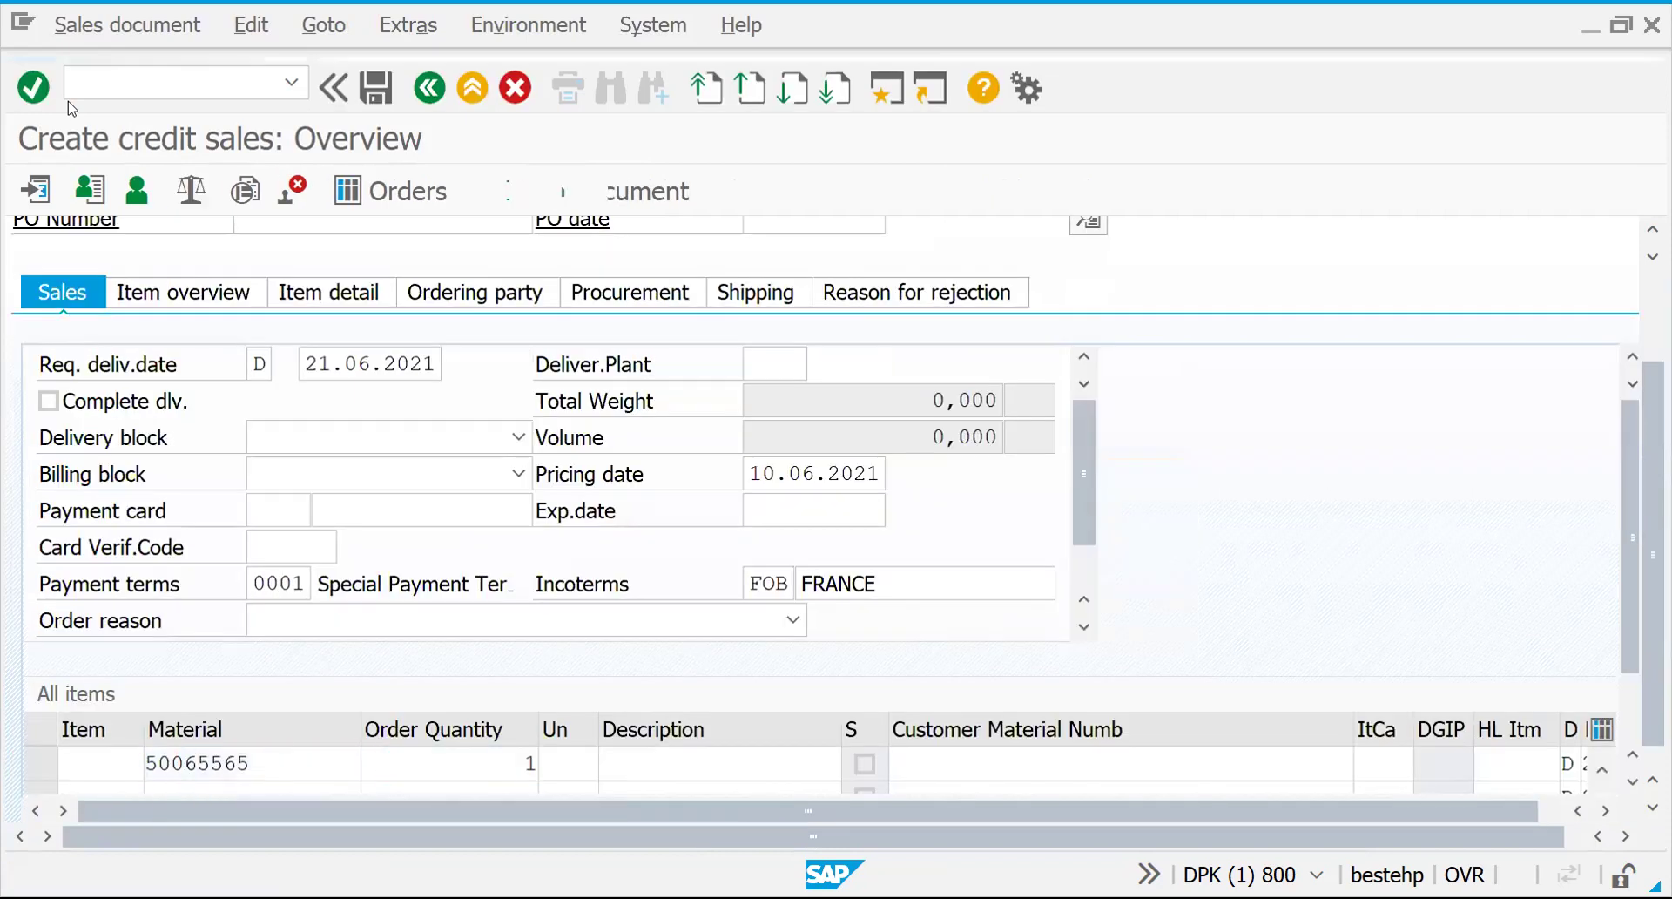
{"action": "key", "text": "Return"}
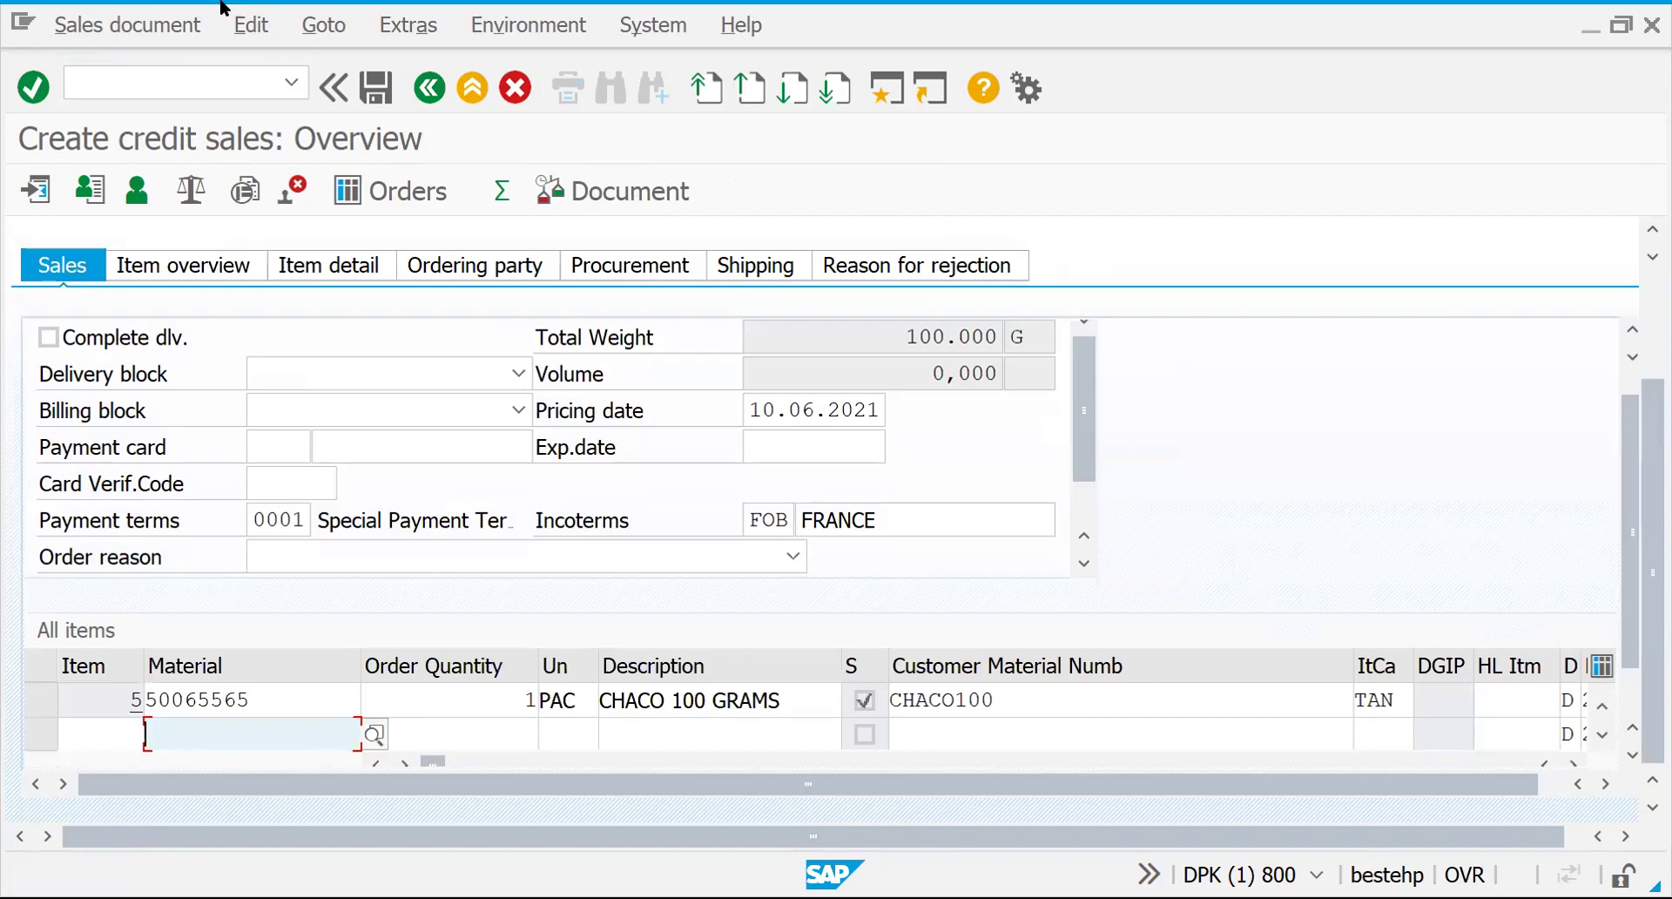
Step: Check the credit sales order's incompletion log and review its header and item data
{"action": "left_click", "coordinate": [251, 25]}
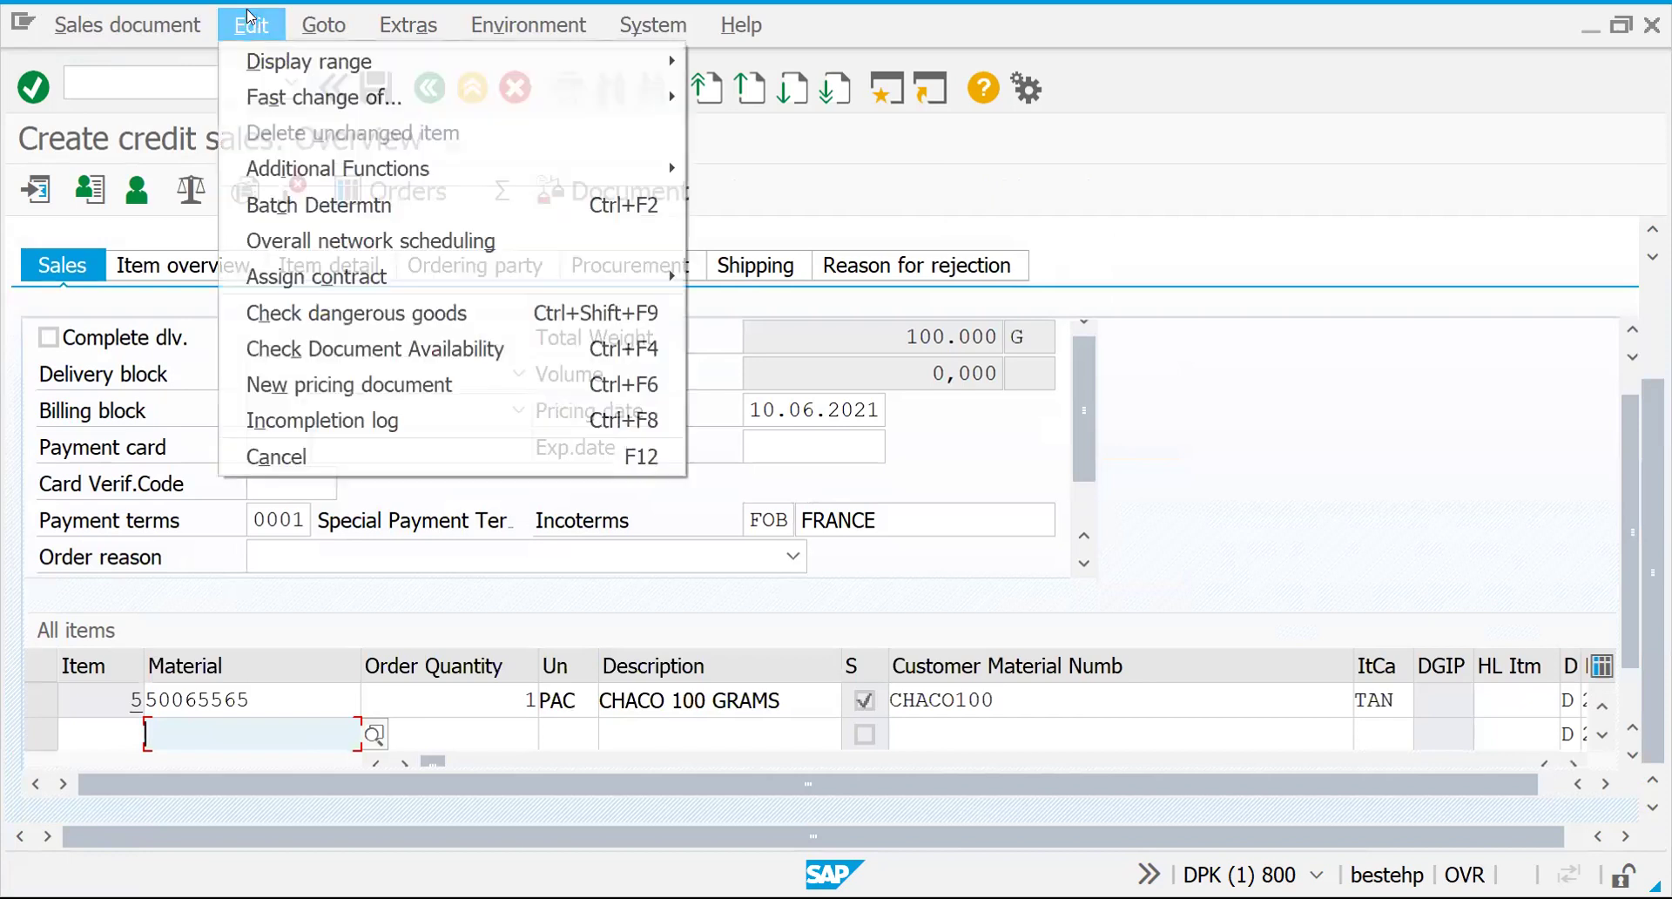
{"action": "left_click", "coordinate": [322, 421]}
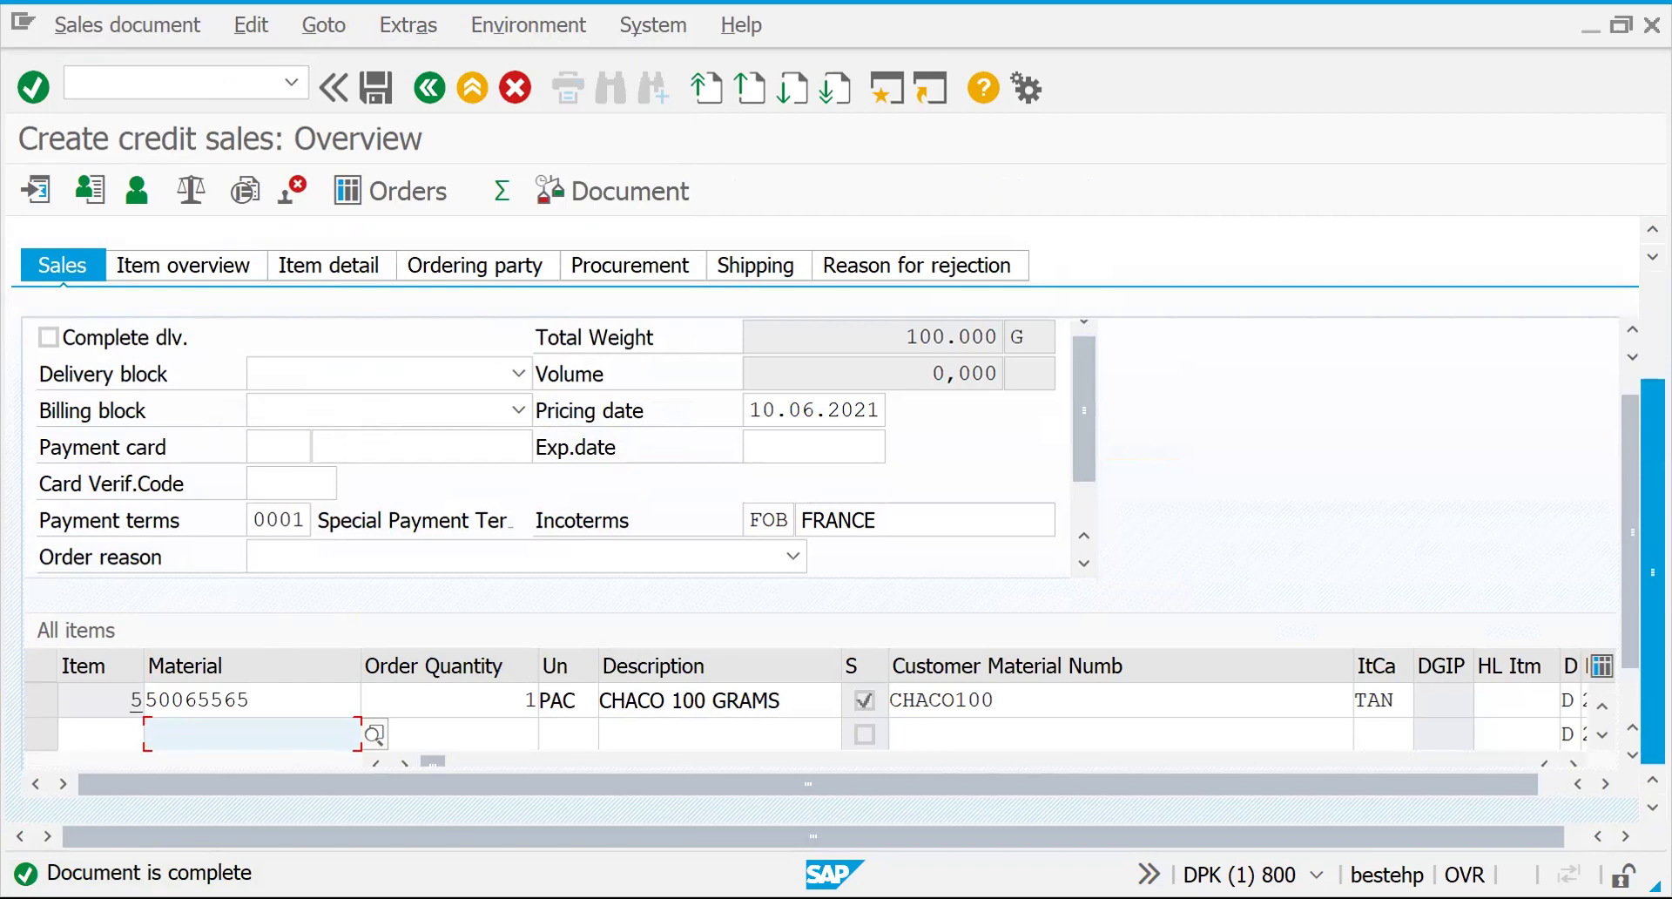
{"action": "scroll", "coordinate": [1653, 572], "scroll_direction": "up", "scroll_amount": 3}
{"action": "scroll", "coordinate": [1653, 572], "scroll_direction": "down", "scroll_amount": 3}
{"action": "scroll", "coordinate": [1091, 504], "scroll_direction": "down", "scroll_amount": 2}
{"action": "scroll", "coordinate": [1091, 504], "scroll_direction": "up", "scroll_amount": 2}
{"action": "scroll", "coordinate": [1653, 572], "scroll_direction": "up", "scroll_amount": 3}
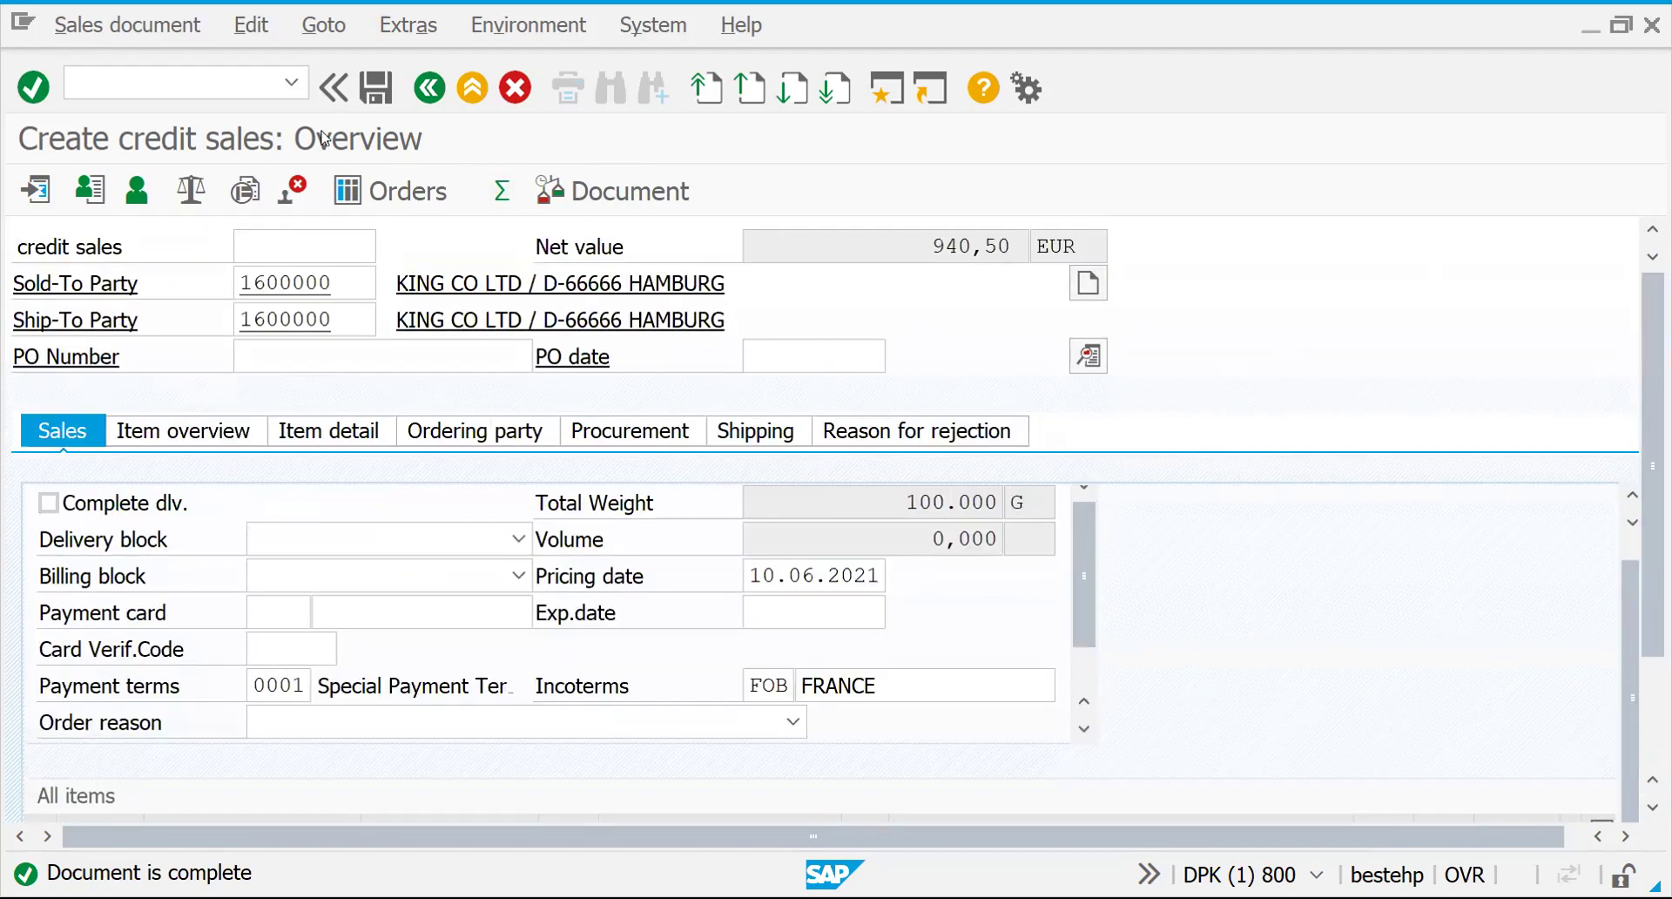
Step: Leave the credit sales order without saving and return to the SAP Easy Access screen using /N
{"action": "left_click", "coordinate": [172, 81]}
{"action": "type", "text": "/N"}
{"action": "key", "text": "BackSpace"}
{"action": "key", "text": "BackSpace"}
{"action": "type", "text": "/N"}
{"action": "key", "text": "Return"}
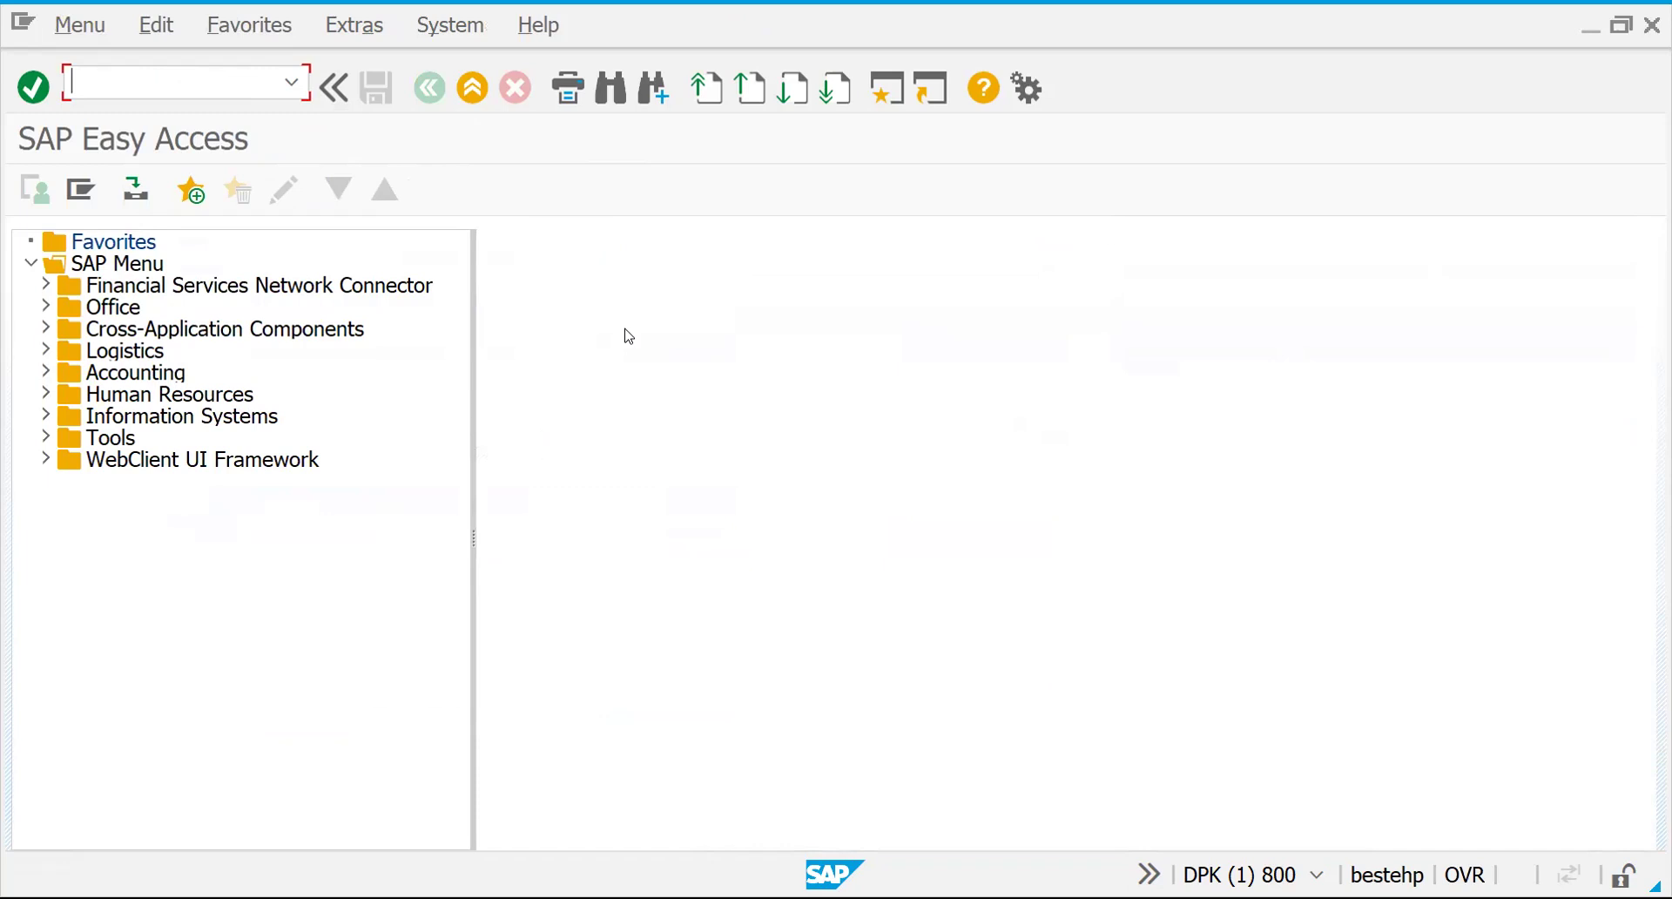
{"action": "left_click", "coordinate": [983, 87]}
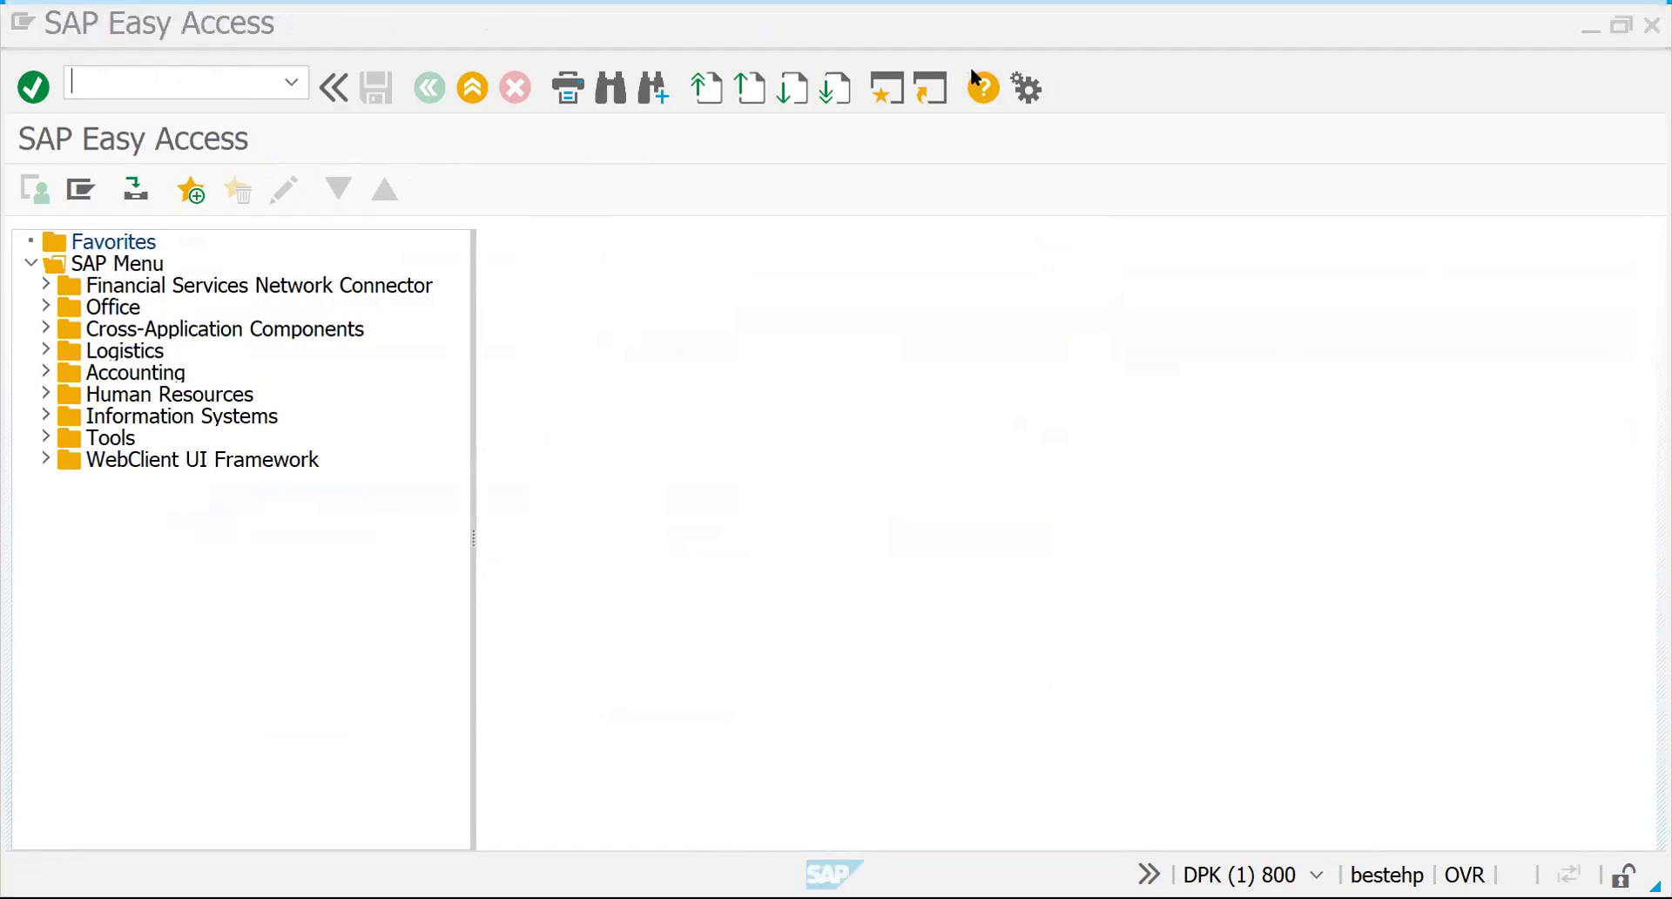